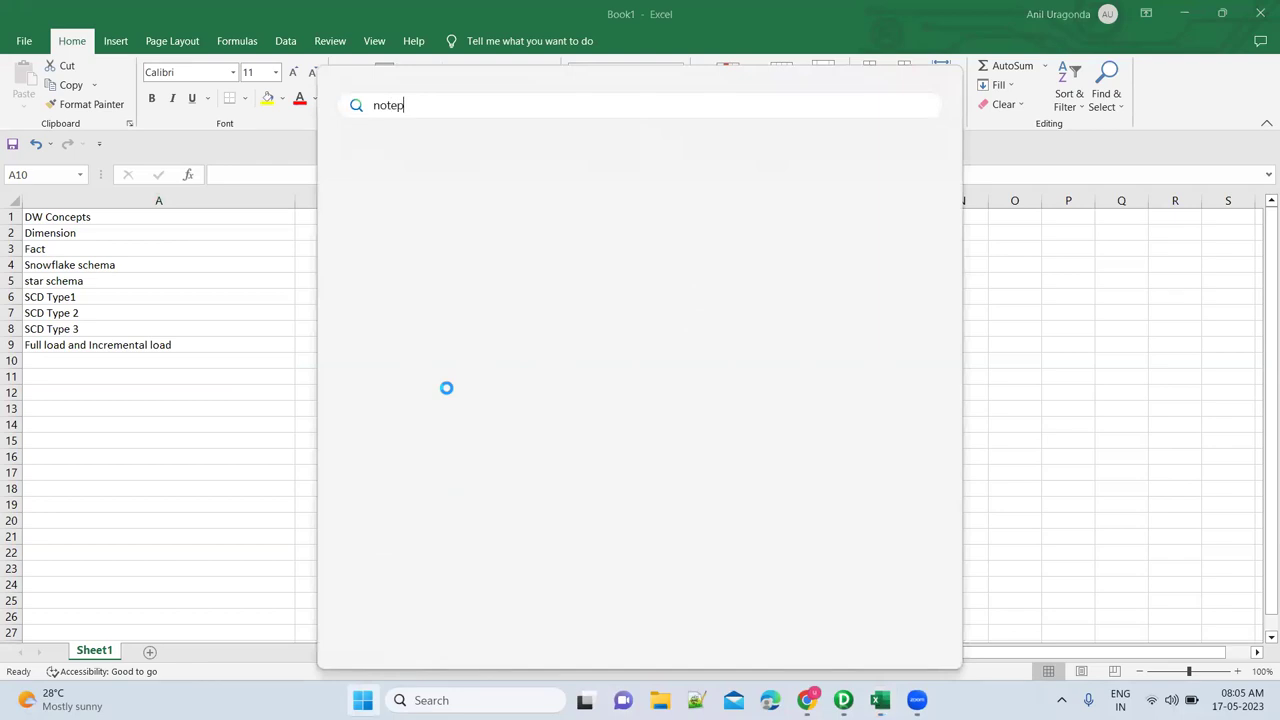
# Open Notepad maximized and type the Full Load definition: reload entire source data after truncating the target.
pyautogui.press('Return')
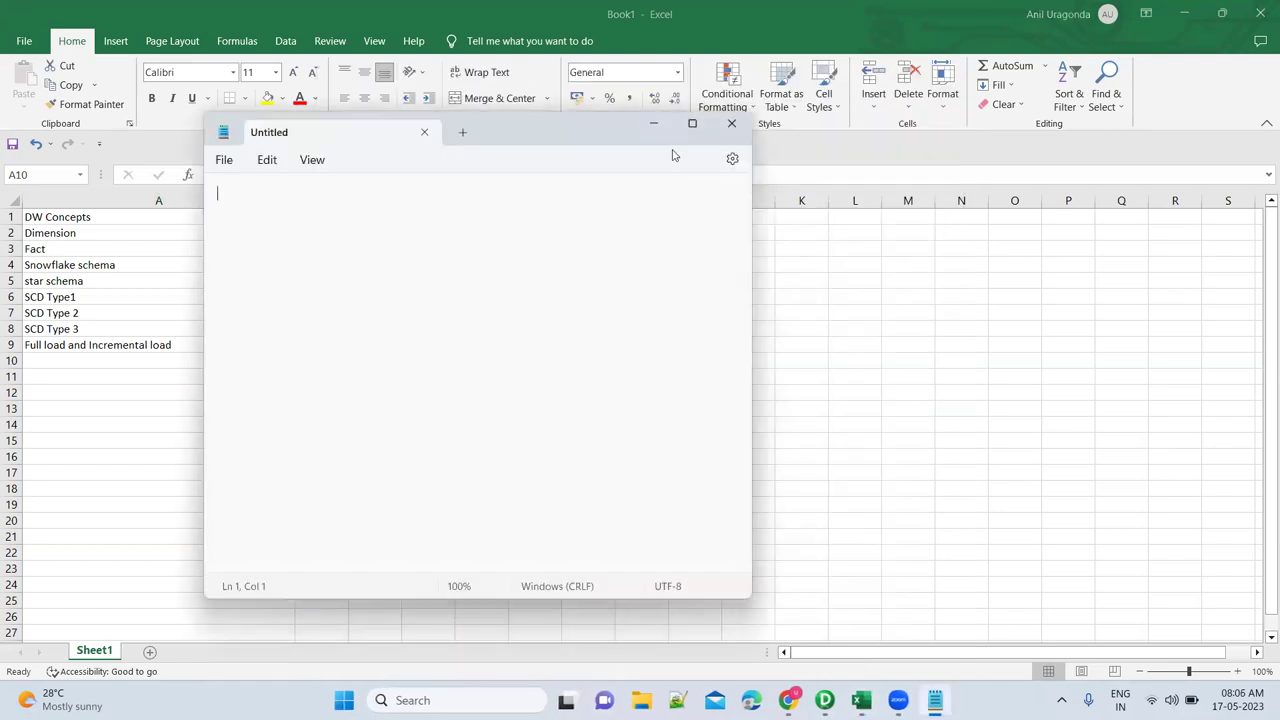
pyautogui.click(691, 124)
pyautogui.write('Full LOad --> Every day s')
pyautogui.press('BackSpace')
pyautogui.write('we ')
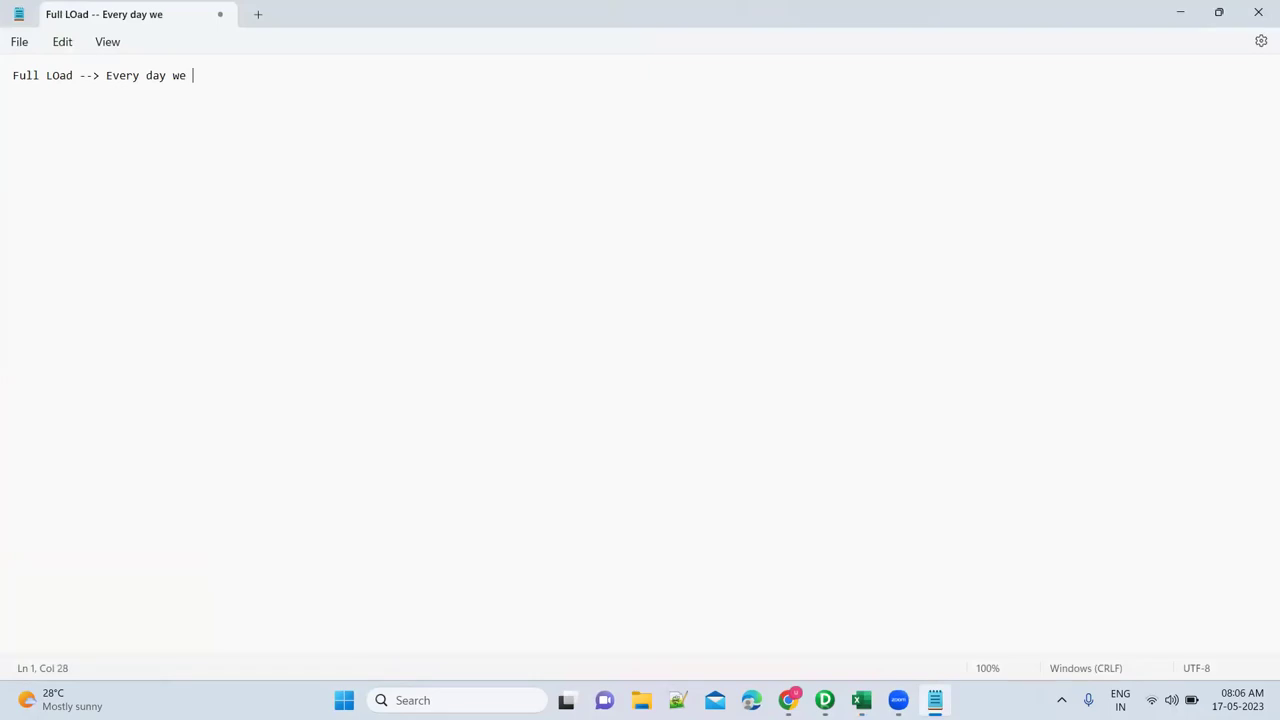
pyautogui.write('will get the entire ')
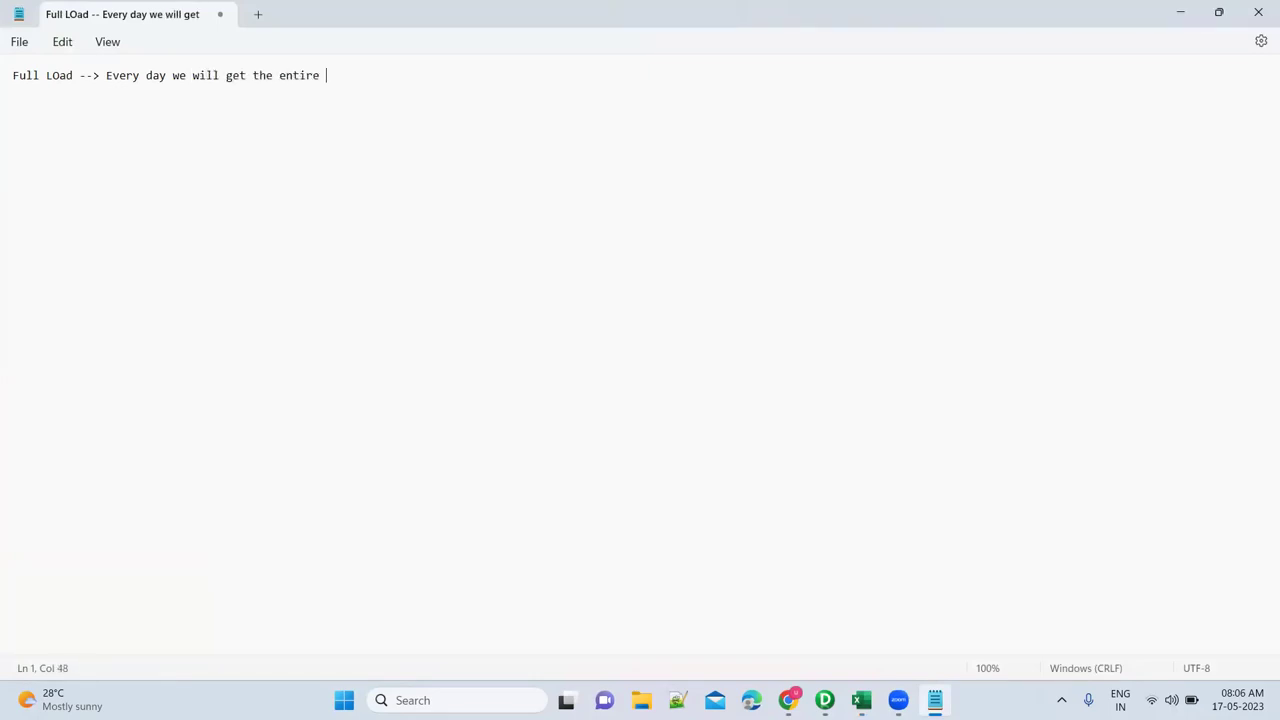
pyautogui.write('data from the source and will ')
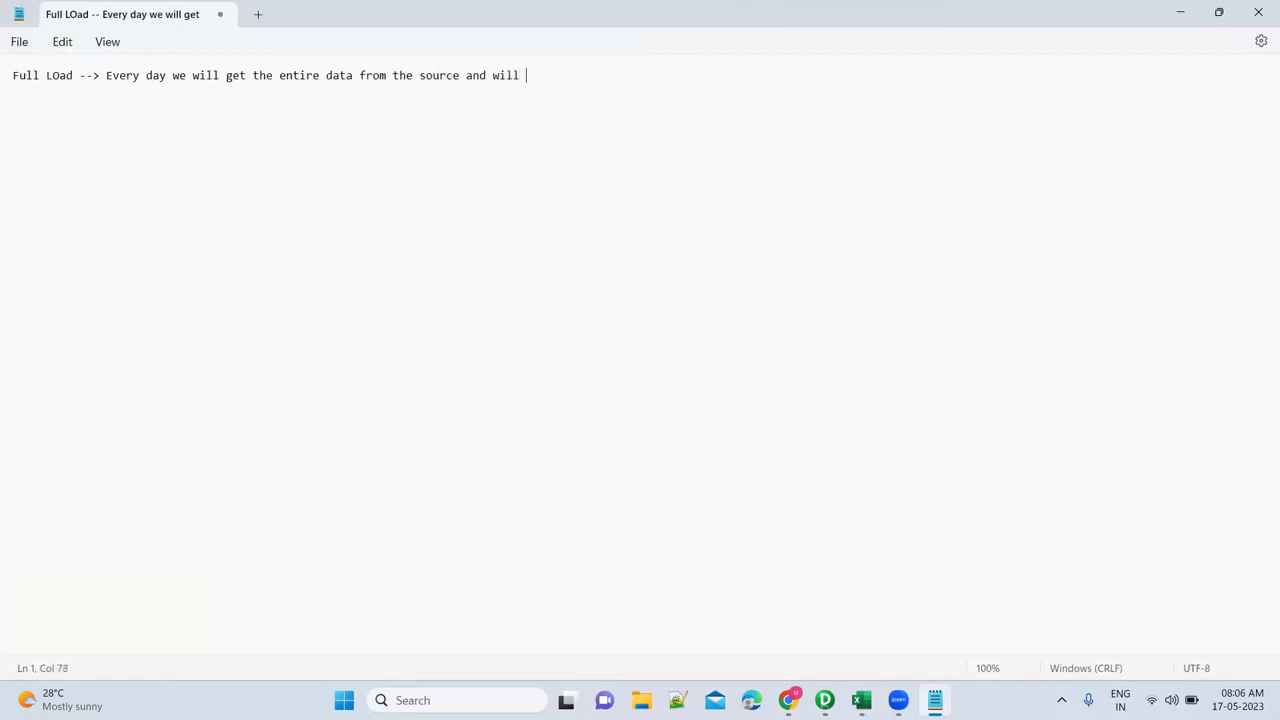
pyautogui.write('truncate the target and reload it')
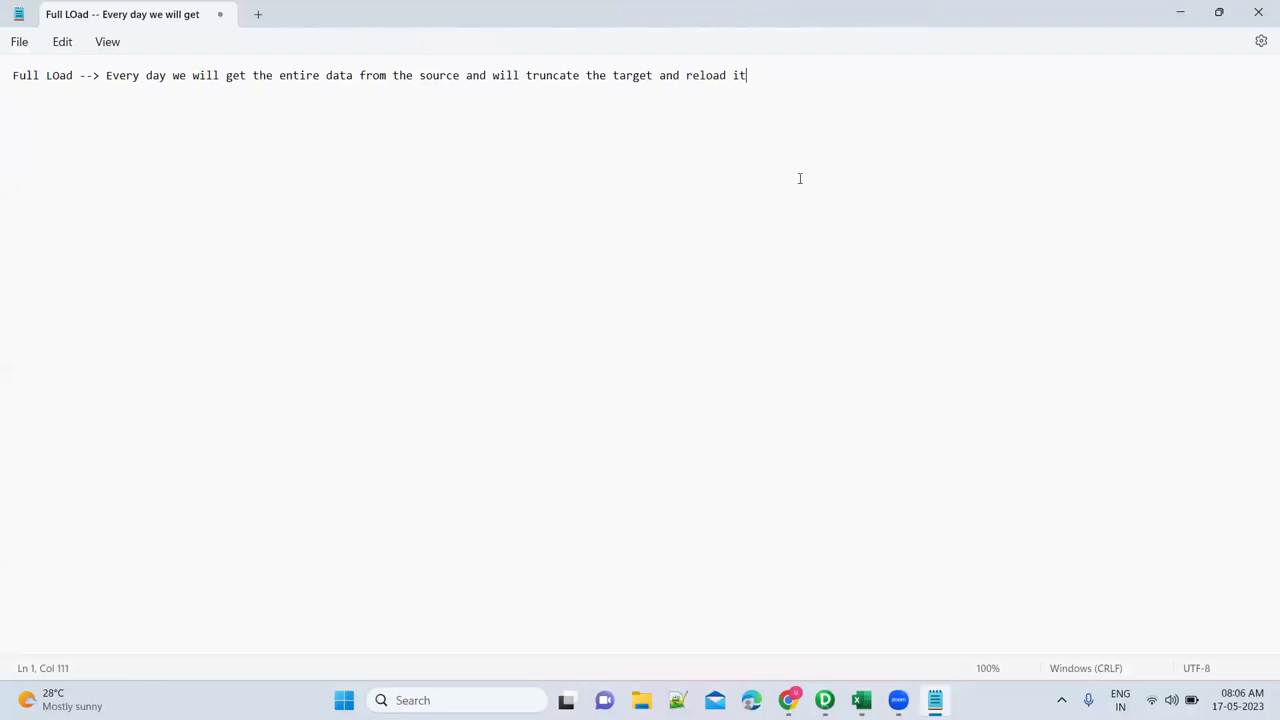
# Add indented points: you'll have latest data in the table, and you'll lose the history.
pyautogui.press('Return')
pyautogui.press('Tab')
pyautogui.write('--> Every time you ll have latest data in the tabl')
pyautogui.press('Return')
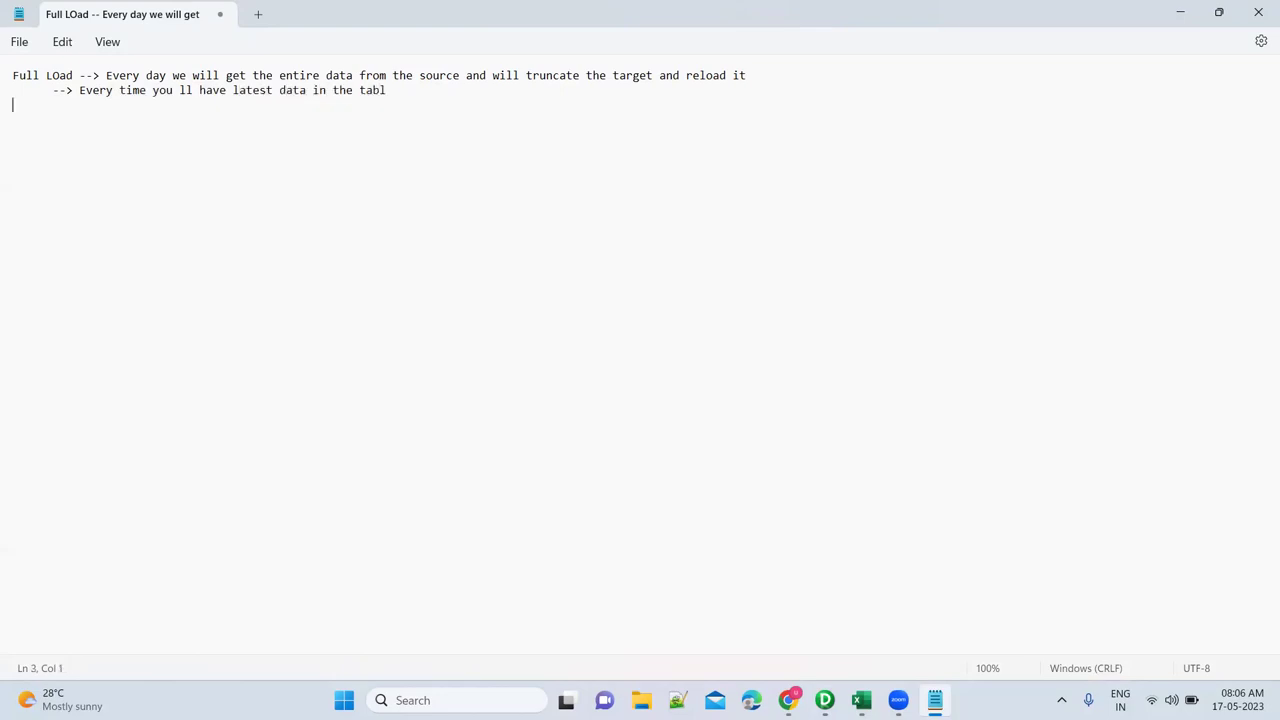
pyautogui.press('Tab')
pyautogui.write('--> You ll lose the history')
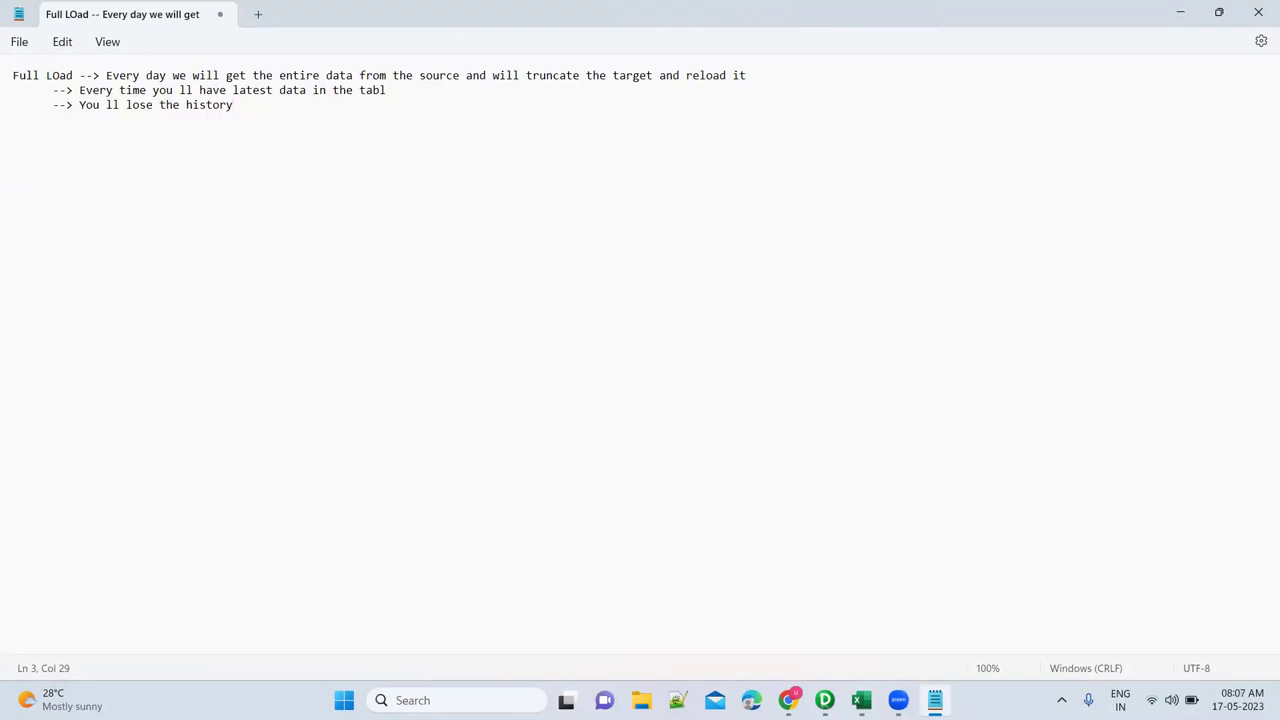
# Add a final '--> Truncate and load' point under Full Load.
pyautogui.press('Return')
pyautogui.write('--> Y')
pyautogui.press('BackSpace')
pyautogui.write('Truncate and load')
# Add the 'Incremental load/DElta load:' heading with the point about consuming data changed after the last run.
pyautogui.press('Return')
pyautogui.press('Return')
pyautogui.write('Incre')
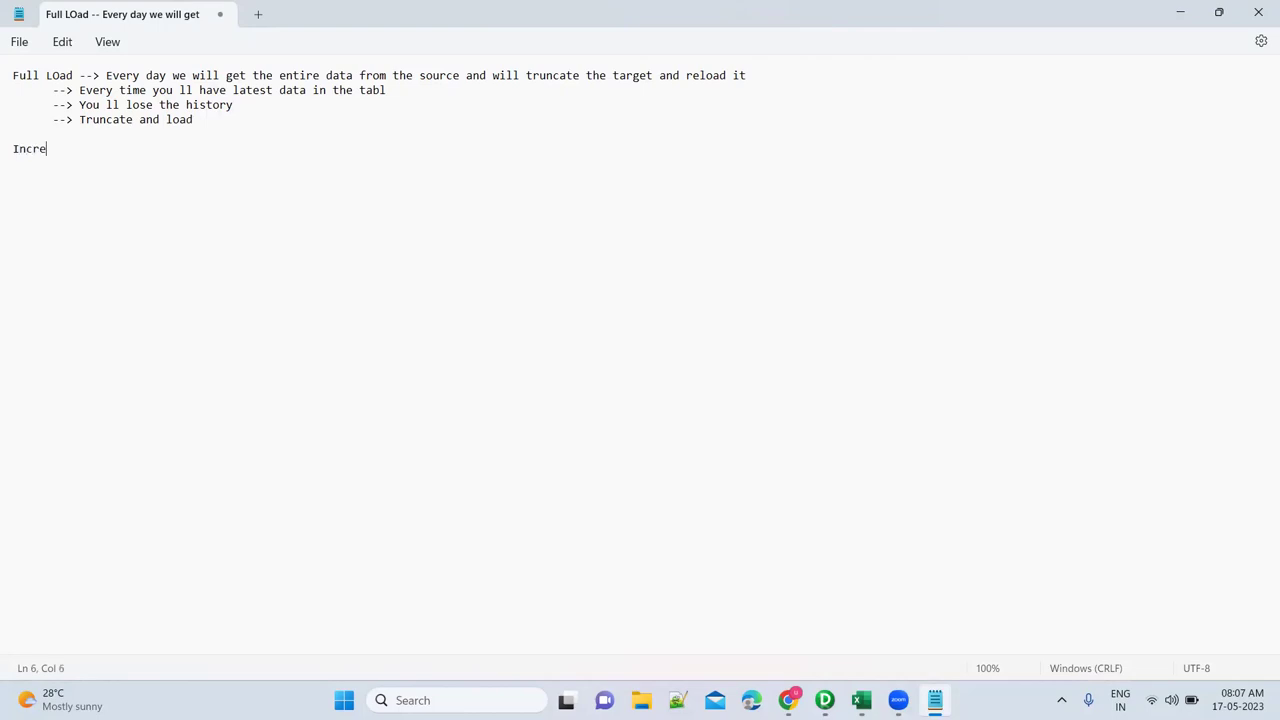
pyautogui.write('mental load/DElta load:')
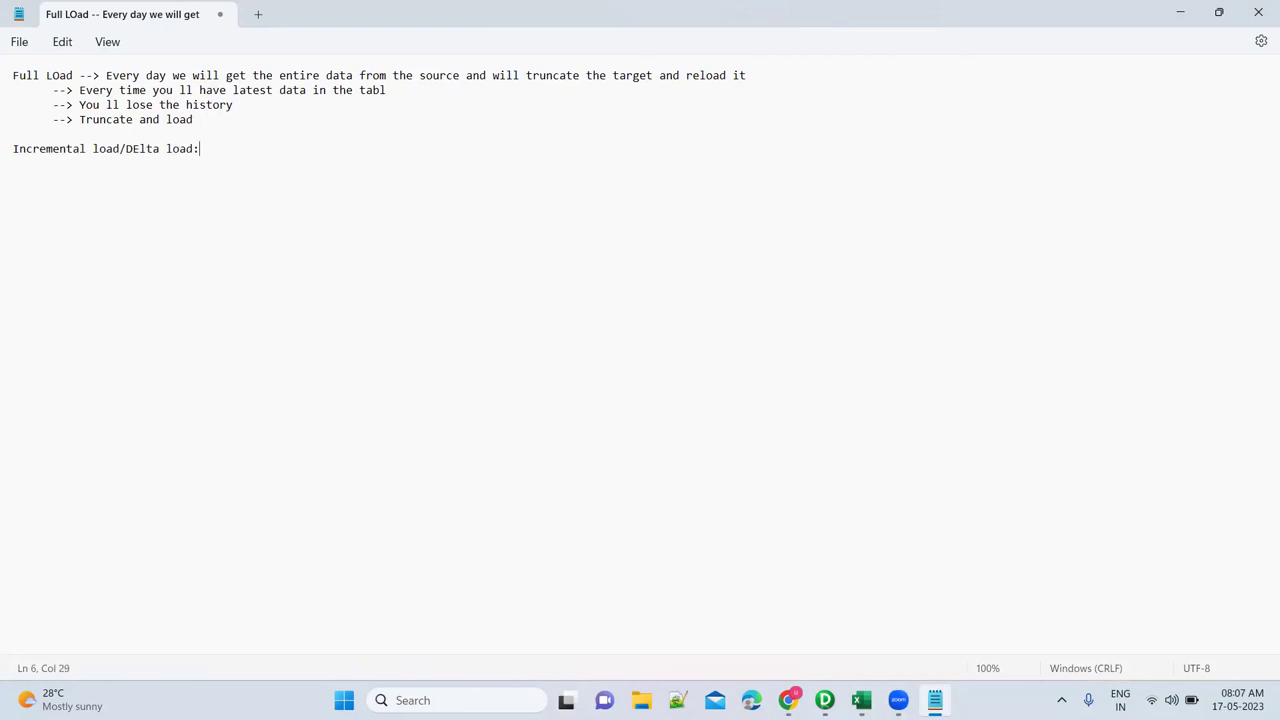
pyautogui.press('Return')
pyautogui.write('--> We will consume the data which ')
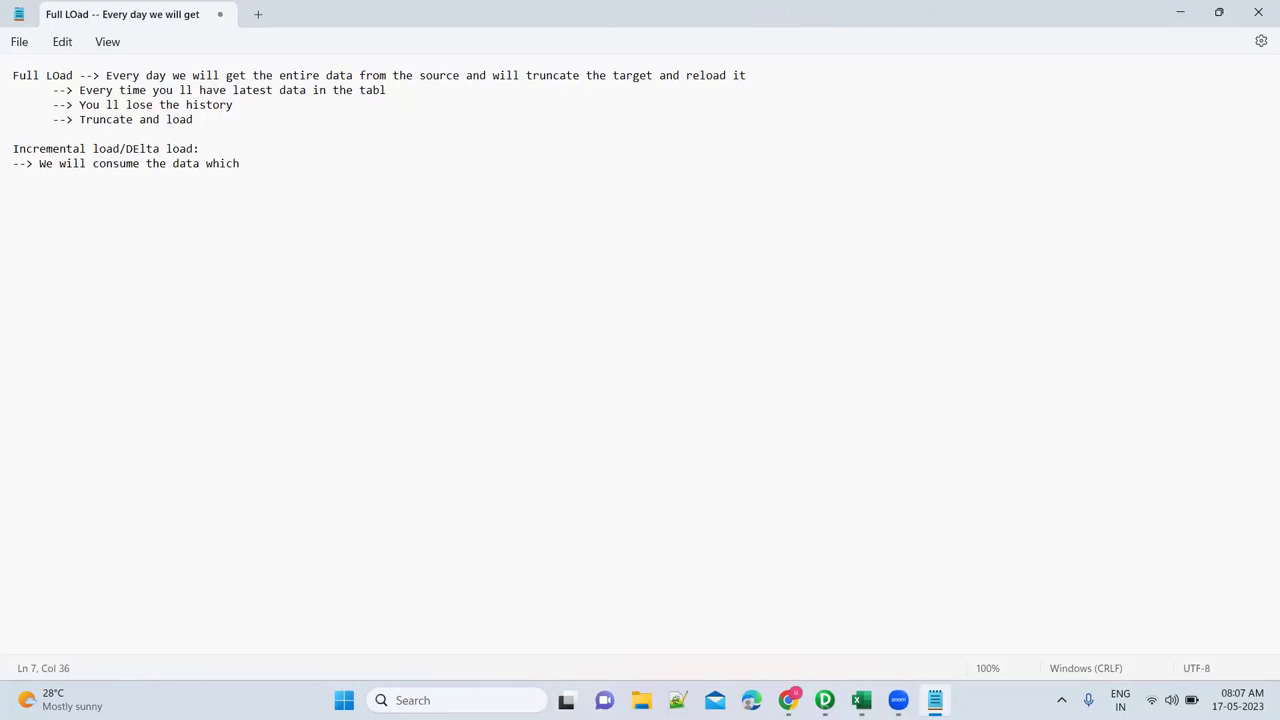
pyautogui.write('is changed after th')
pyautogui.press('BackSpace')
pyautogui.write('e last run')
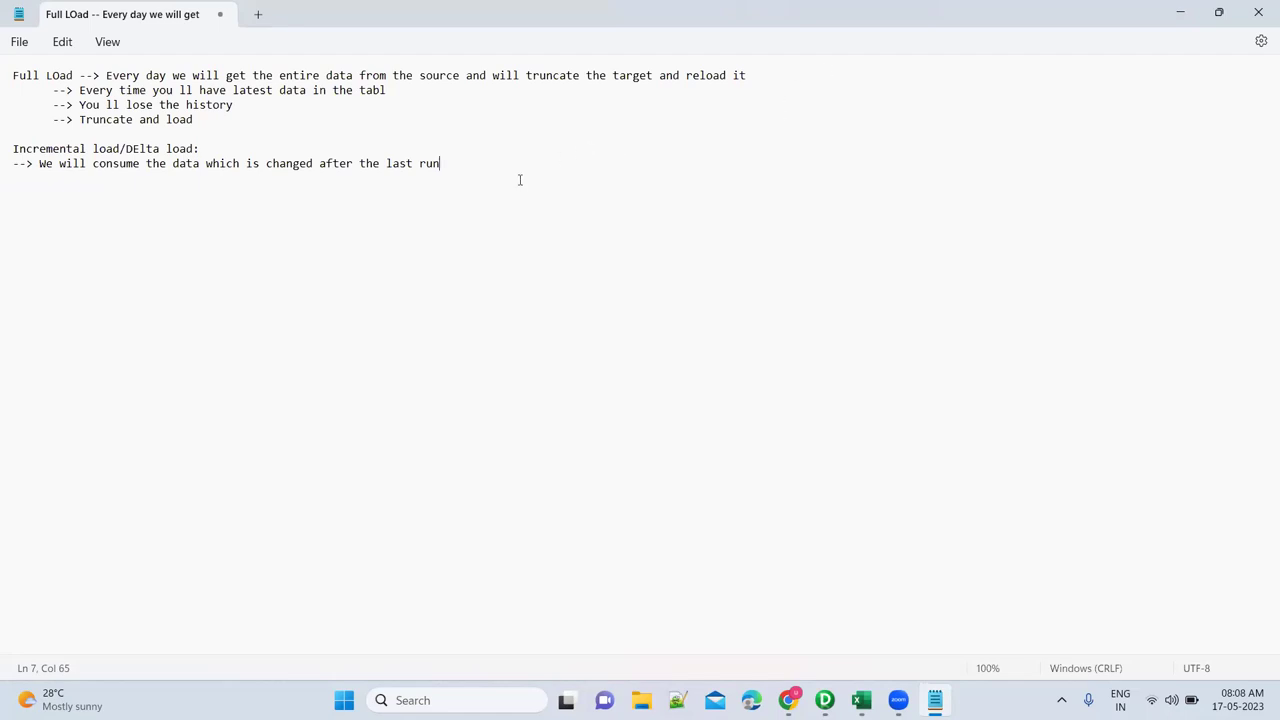
# Add points: read the entire data the first time, then only updated data from the second time onwards.
pyautogui.press('Return')
pyautogui.write('--> For the first time, we have to read the entire data')
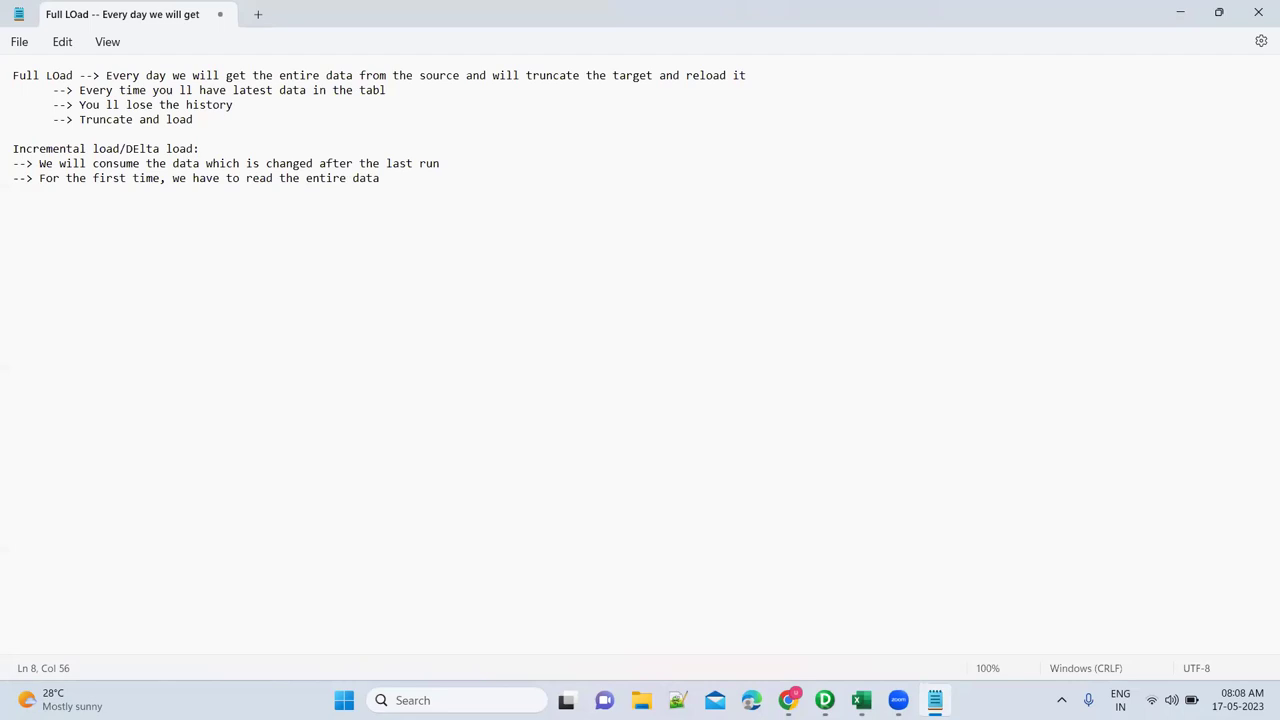
pyautogui.press('Return')
pyautogui.write('--> From second time onwards --> w')
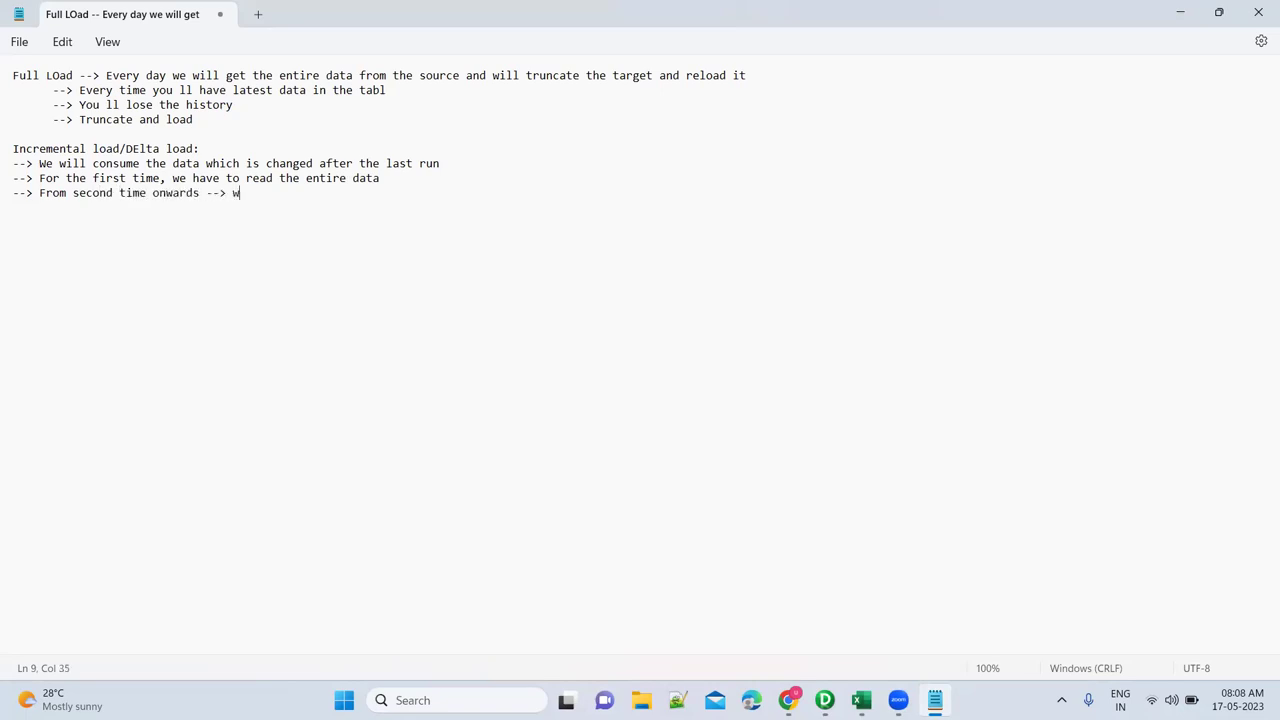
pyautogui.write('e ll read the data whichever is updated')
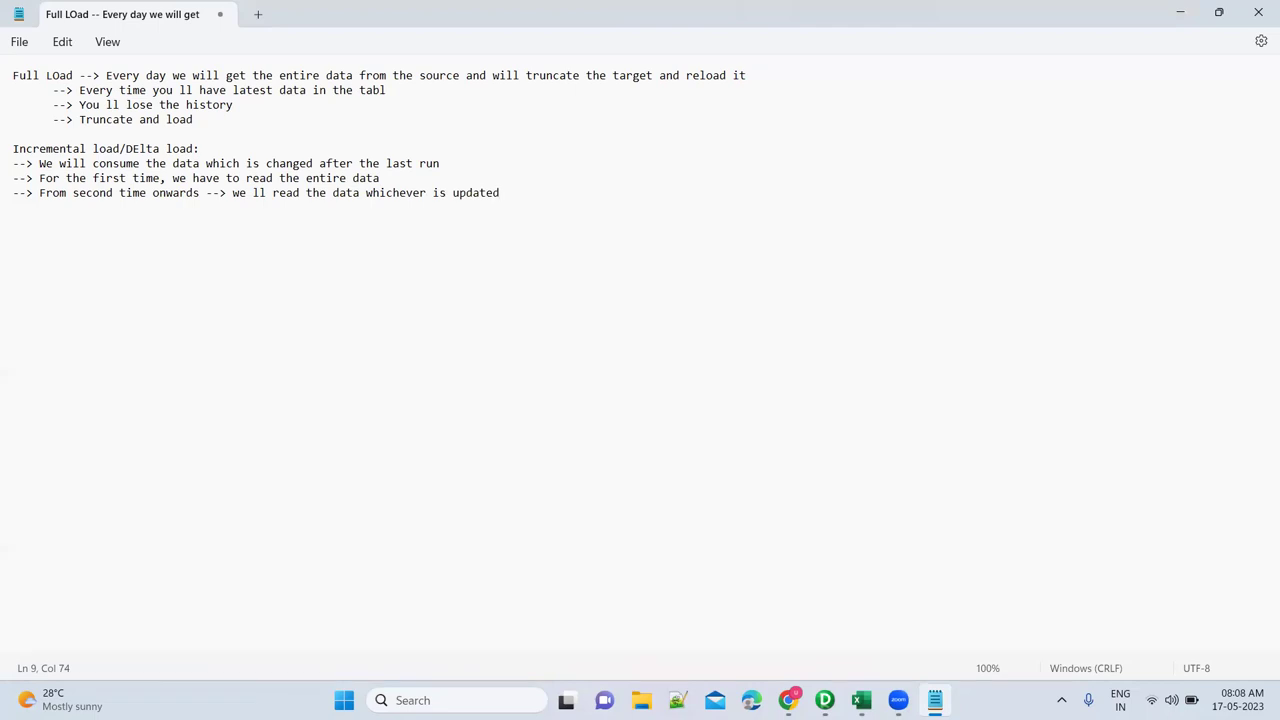
pyautogui.press('Return')
pyautogui.press('Return')
pyautogui.write('-->')
# Open Employees.csv in Excel from File Explorer's recent files.
pyautogui.click(641, 700)
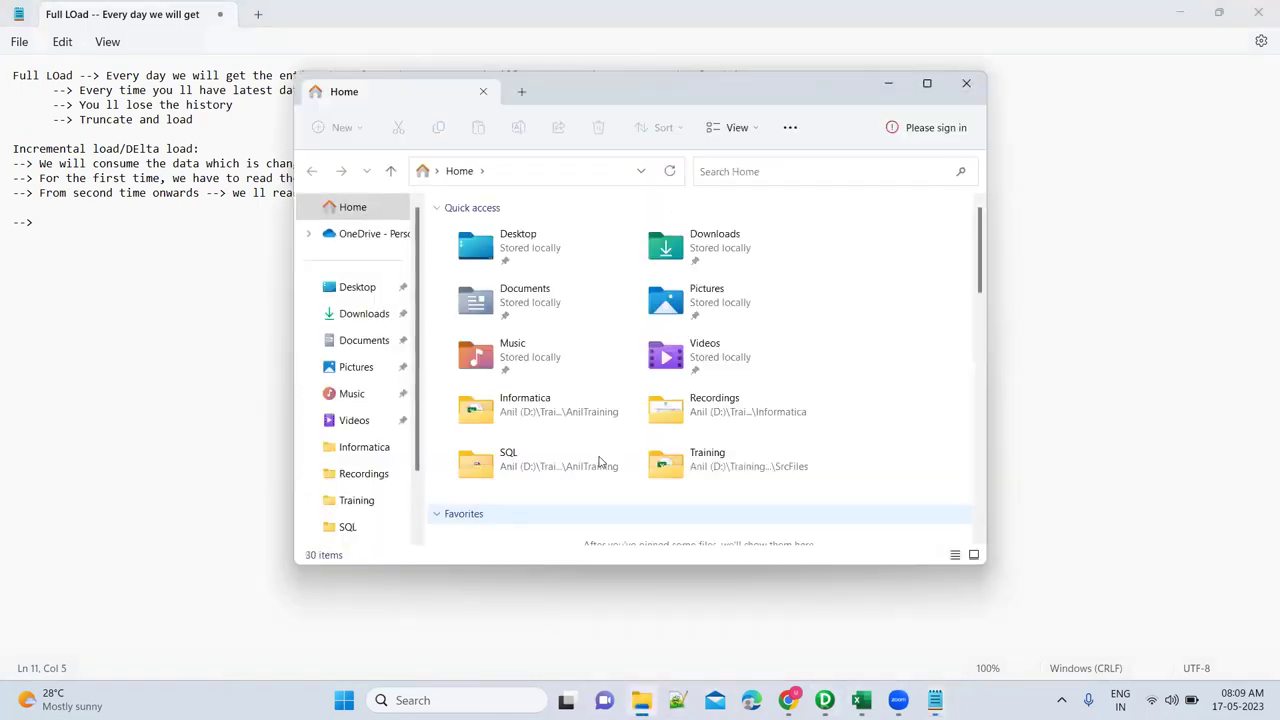
pyautogui.scroll(-3, 594, 458)
pyautogui.scroll(-2, 594, 458)
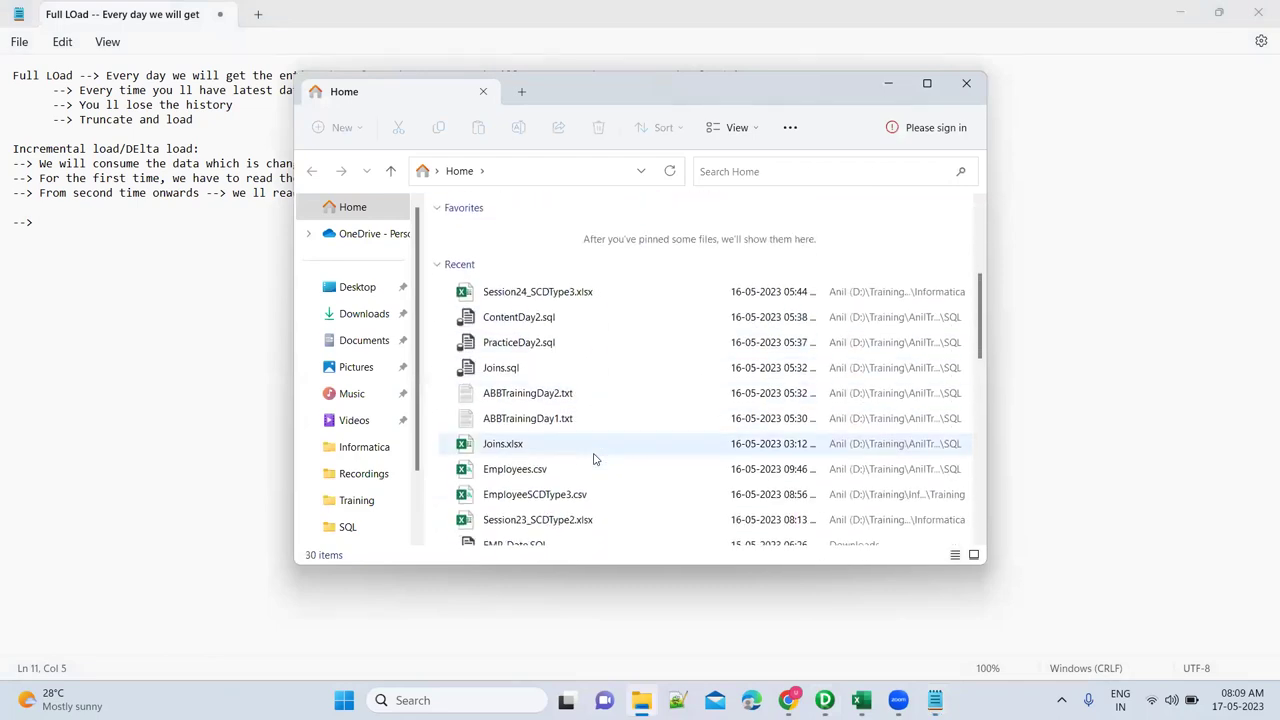
pyautogui.doubleClick(563, 460)
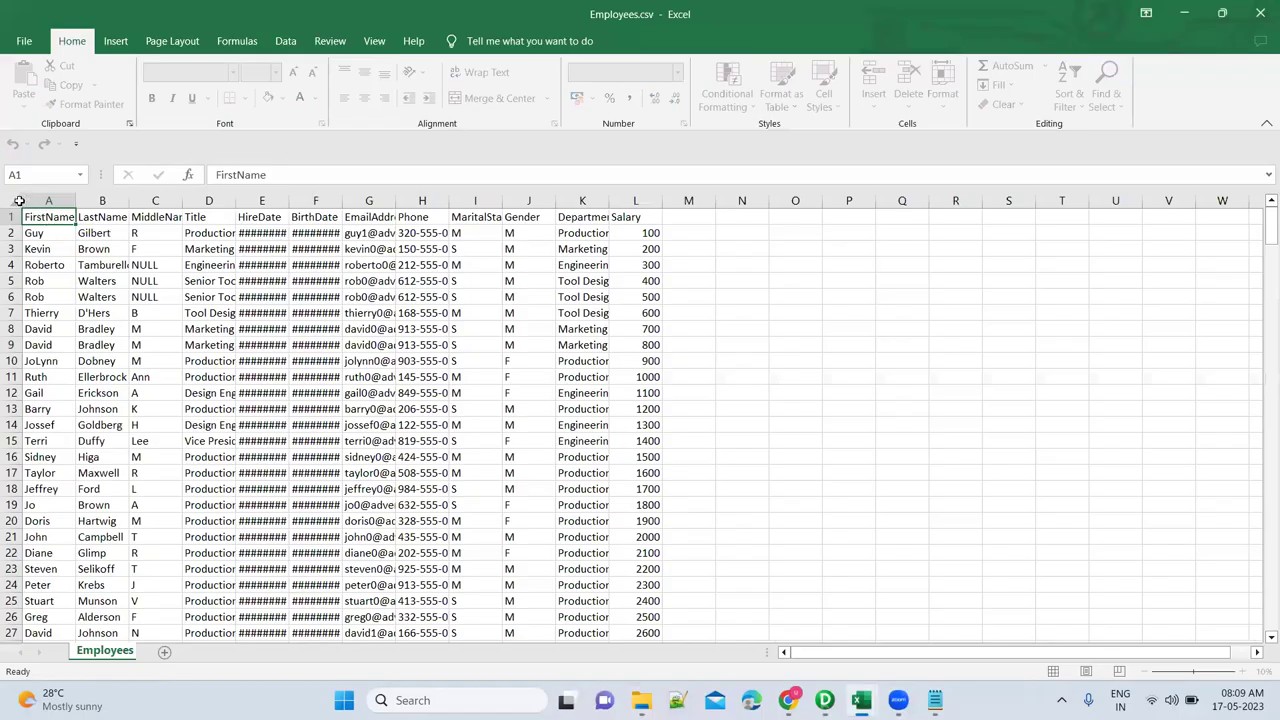
# AutoFit all columns of the Employees sheet so dates, titles and emails show in full.
pyautogui.click(14, 200)
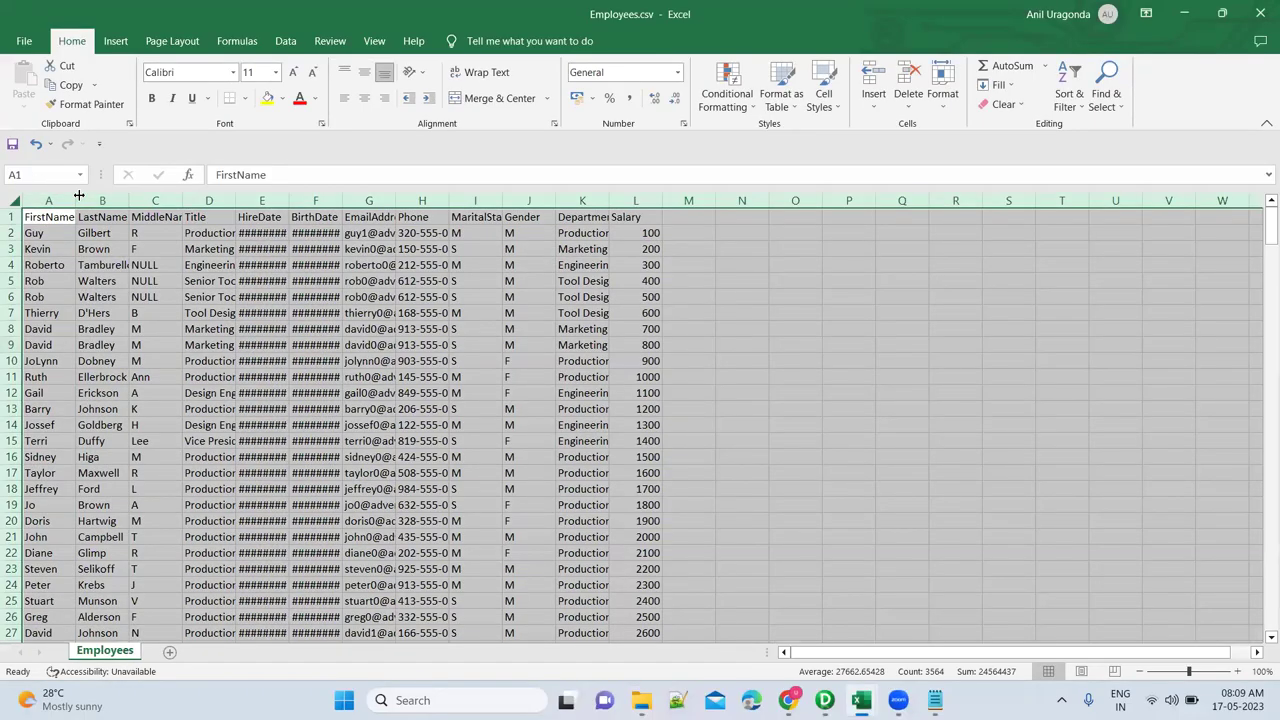
pyautogui.doubleClick(76, 200)
pyautogui.click(338, 328)
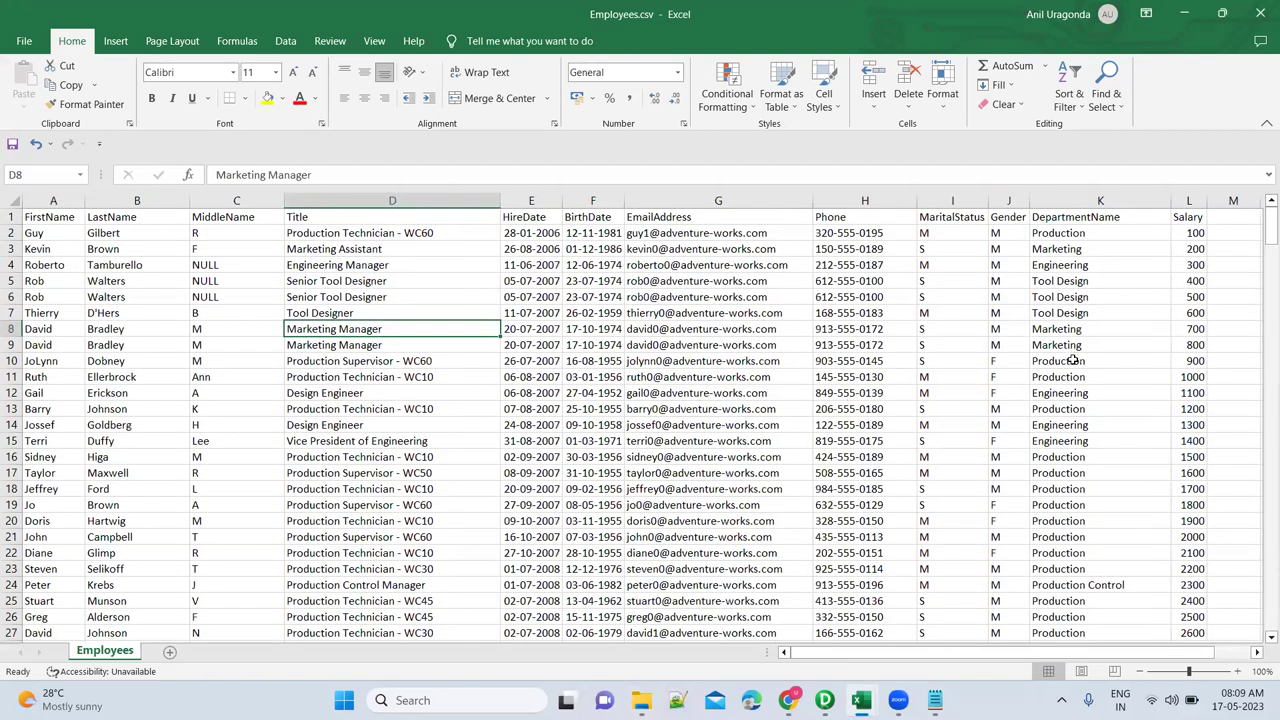
# Cycle through the open windows to head back toward Notepad.
pyautogui.hotkey('alt', 'Tab')
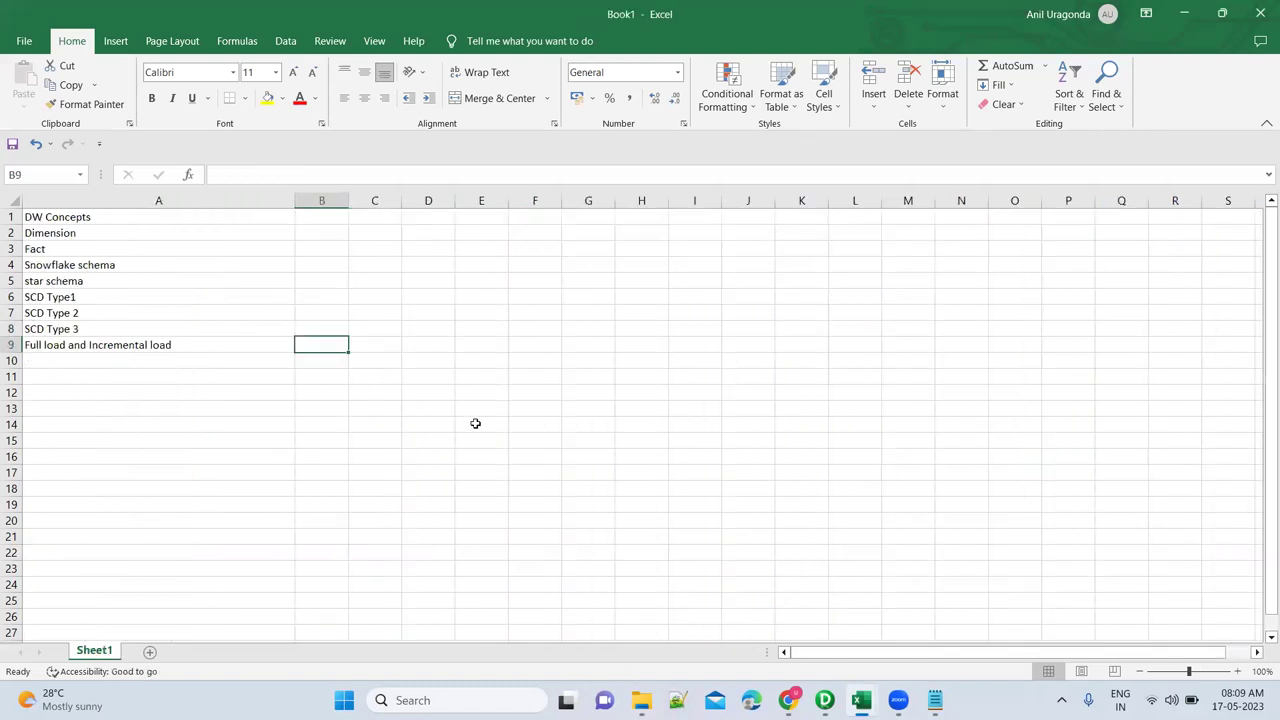
pyautogui.hotkey('alt', 'Tab')
pyautogui.hotkey('alt', 'Tab')
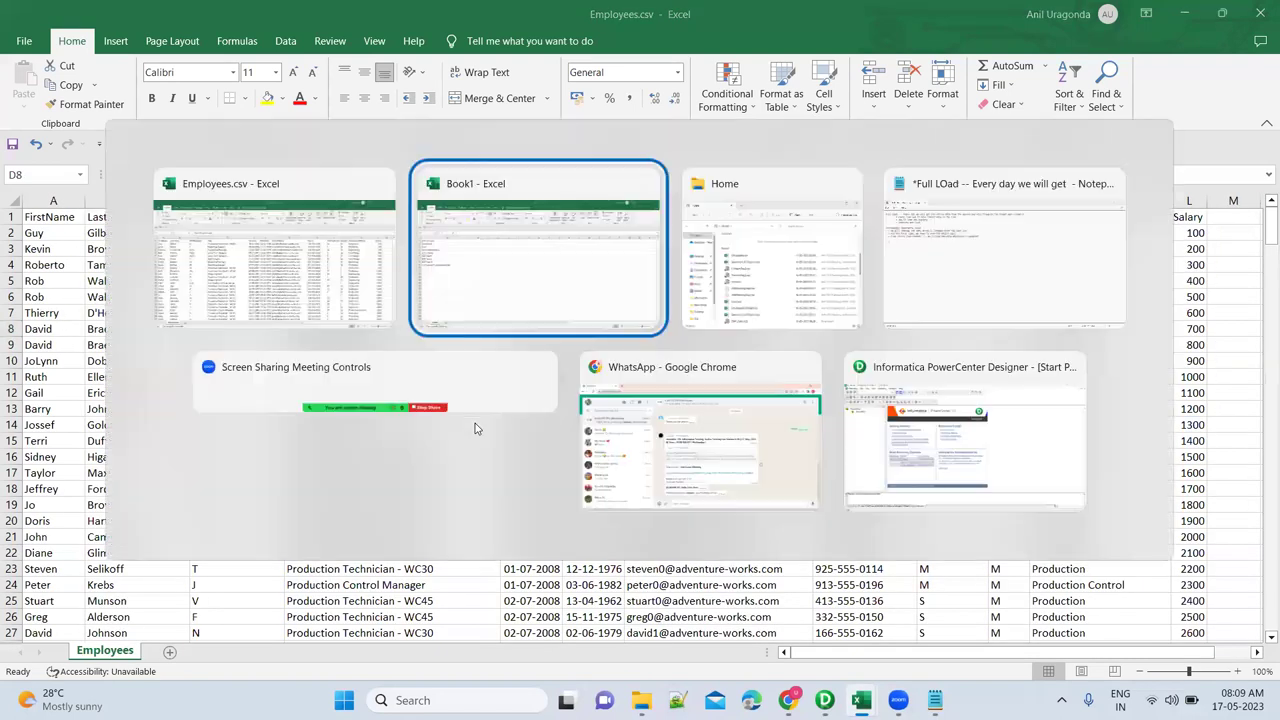
pyautogui.hotkey('alt', 'Tab')
pyautogui.hotkey('alt', 'Tab')
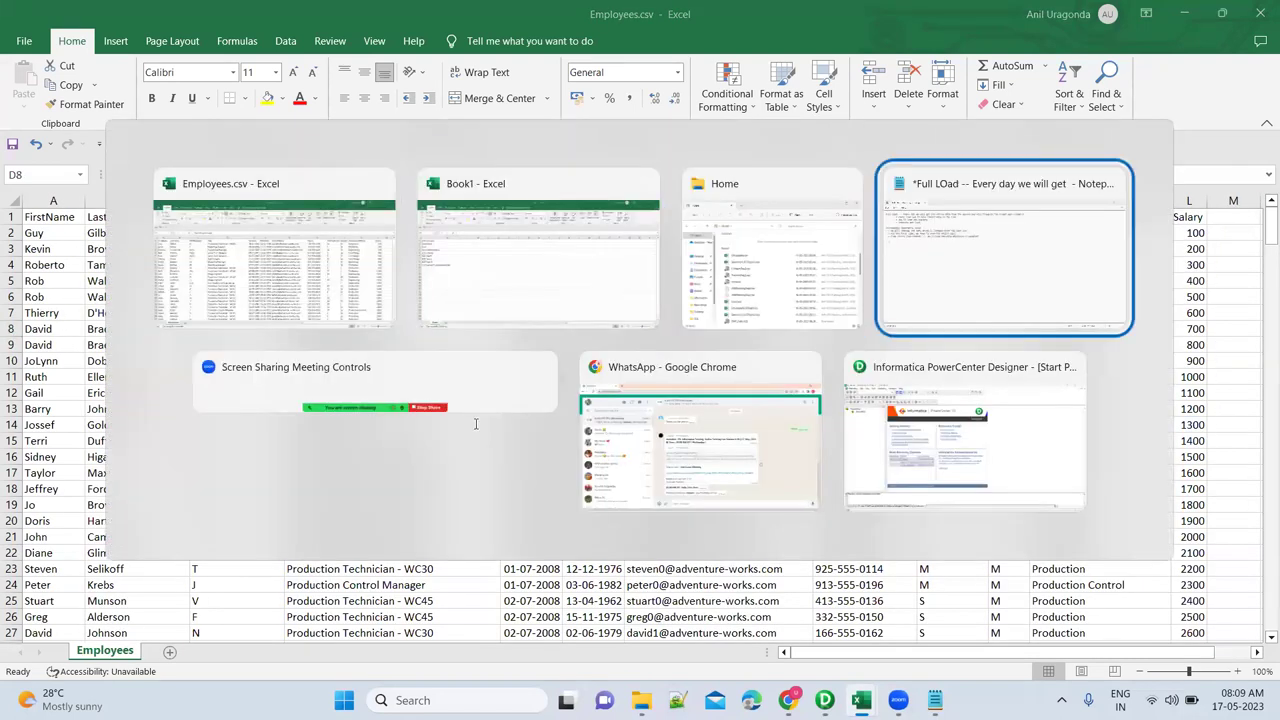
# Add the note 'You should have Create or Update columns in your source'.
pyautogui.write('You s')
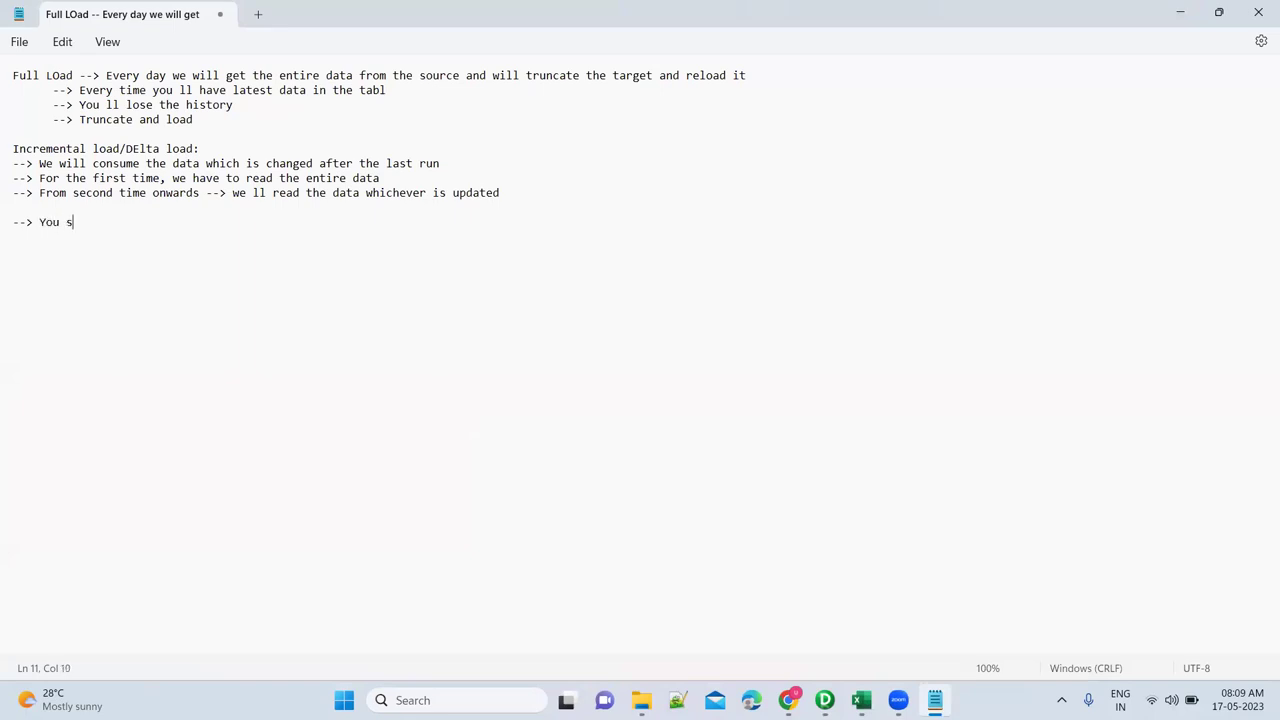
pyautogui.write('hould have Create')
pyautogui.write(' ot')
pyautogui.press('BackSpace')
pyautogui.press('BackSpace')
pyautogui.write('r Upda')
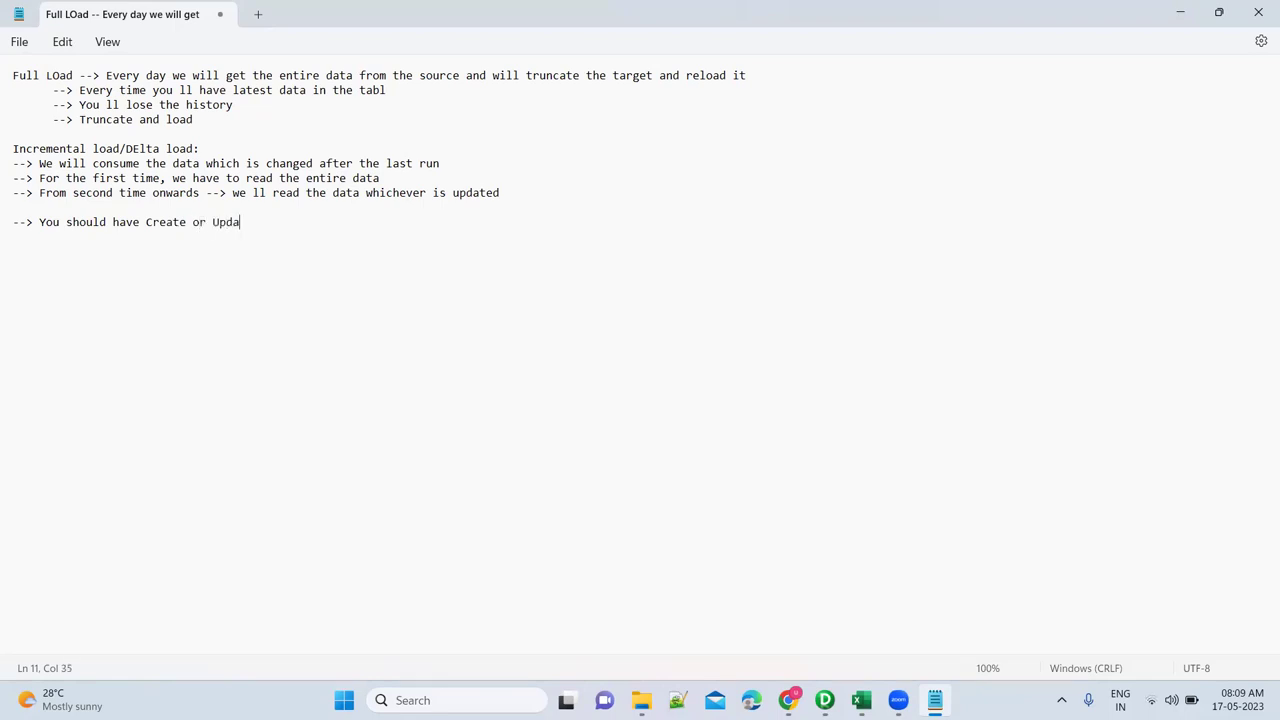
pyautogui.write('te columns in your source')
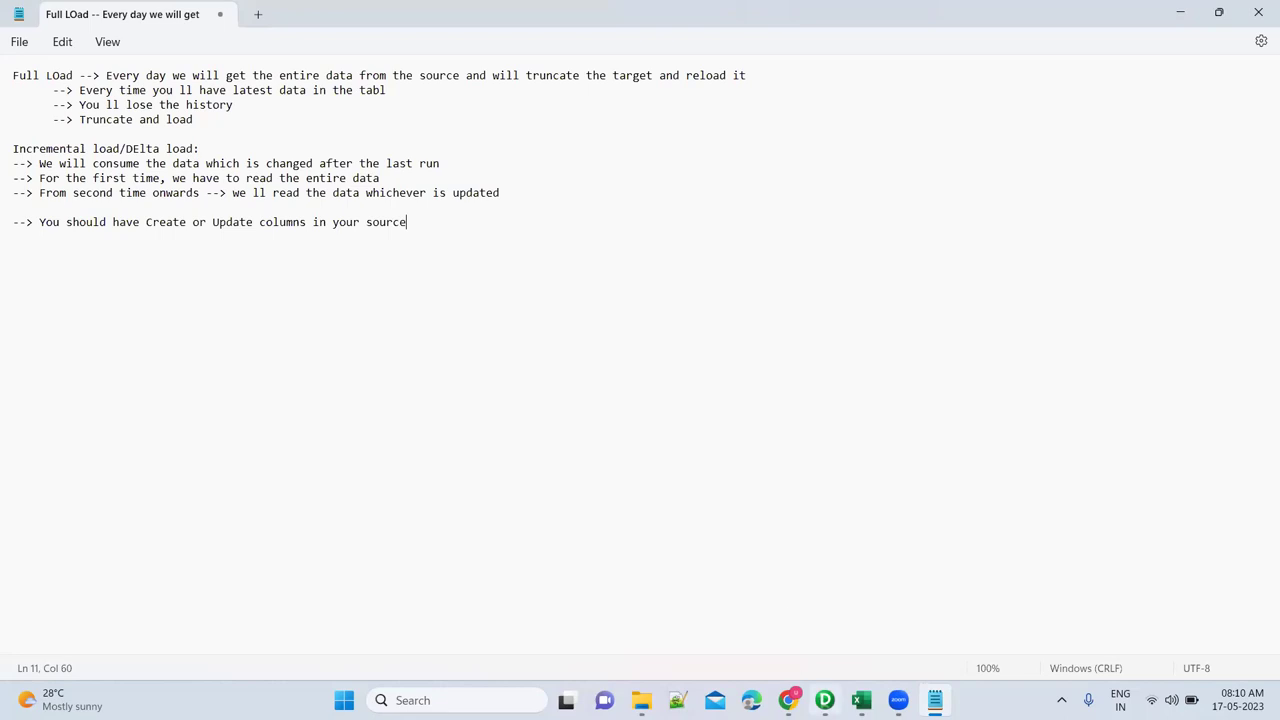
# In Designer, log in to INFA_REPO with the repository password and open the Training folder.
pyautogui.click(825, 700)
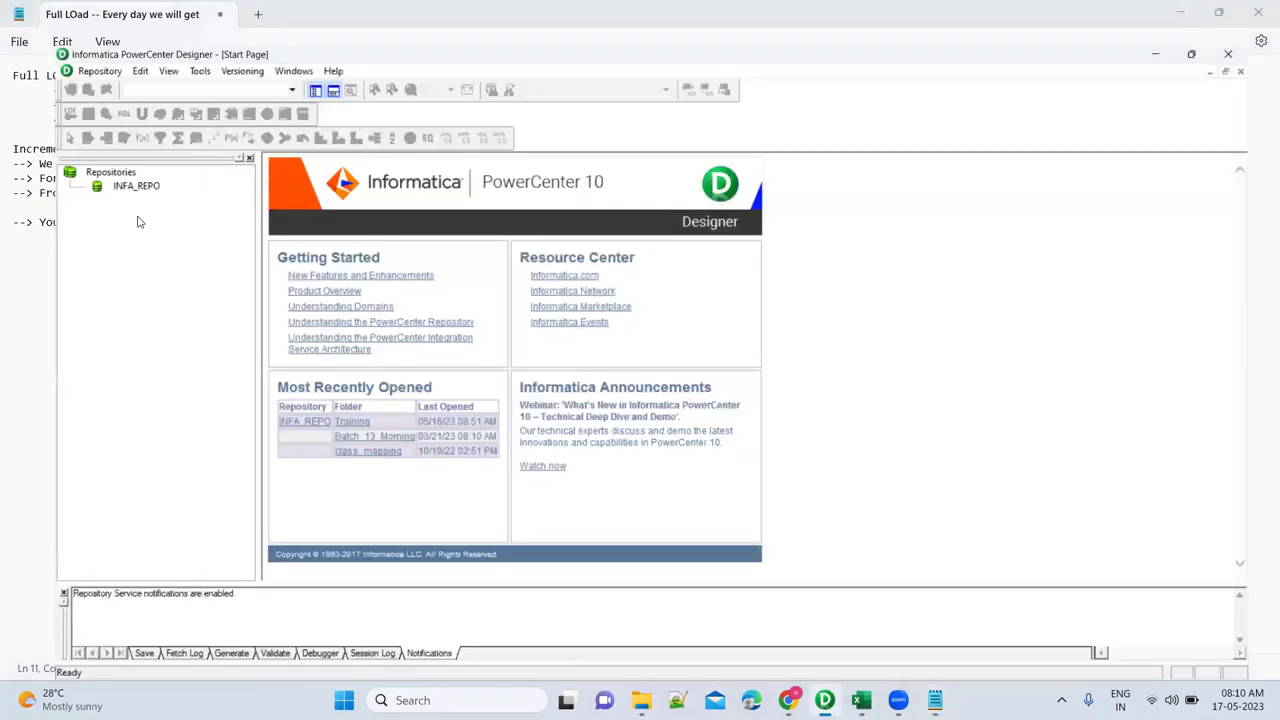
pyautogui.click(97, 151)
pyautogui.doubleClick(97, 151)
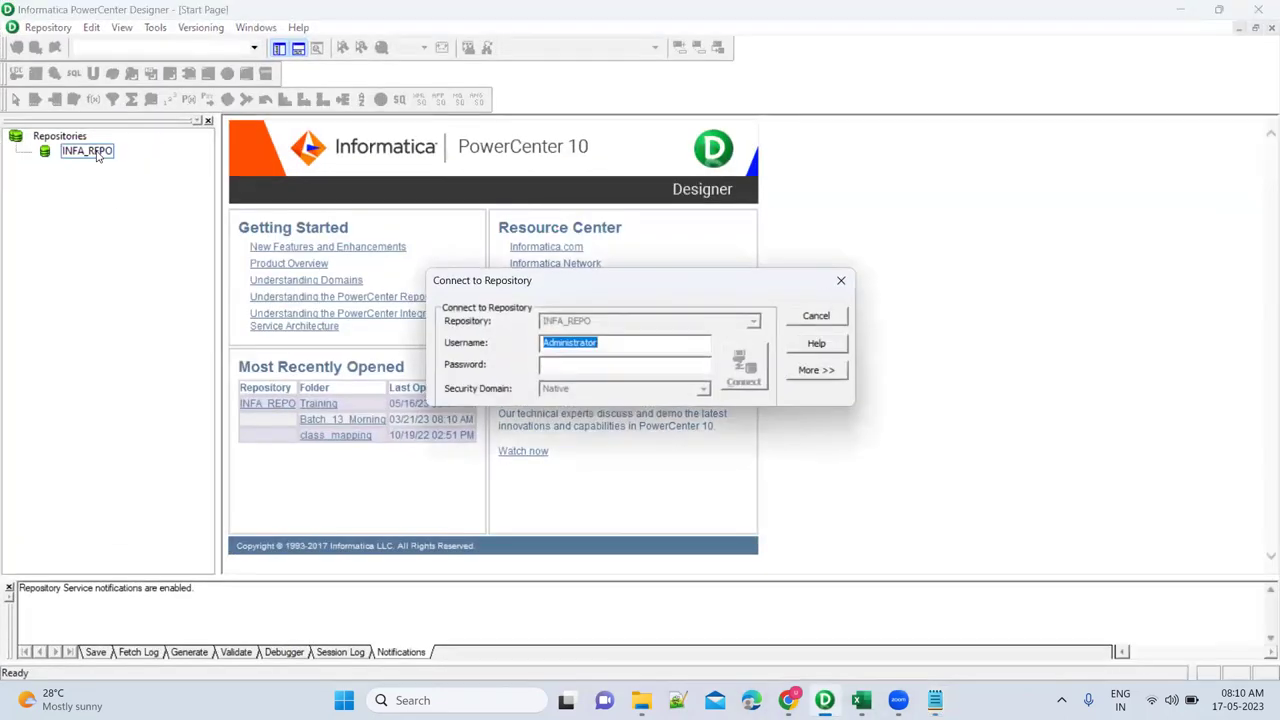
pyautogui.press('Tab')
pyautogui.write('admin1')
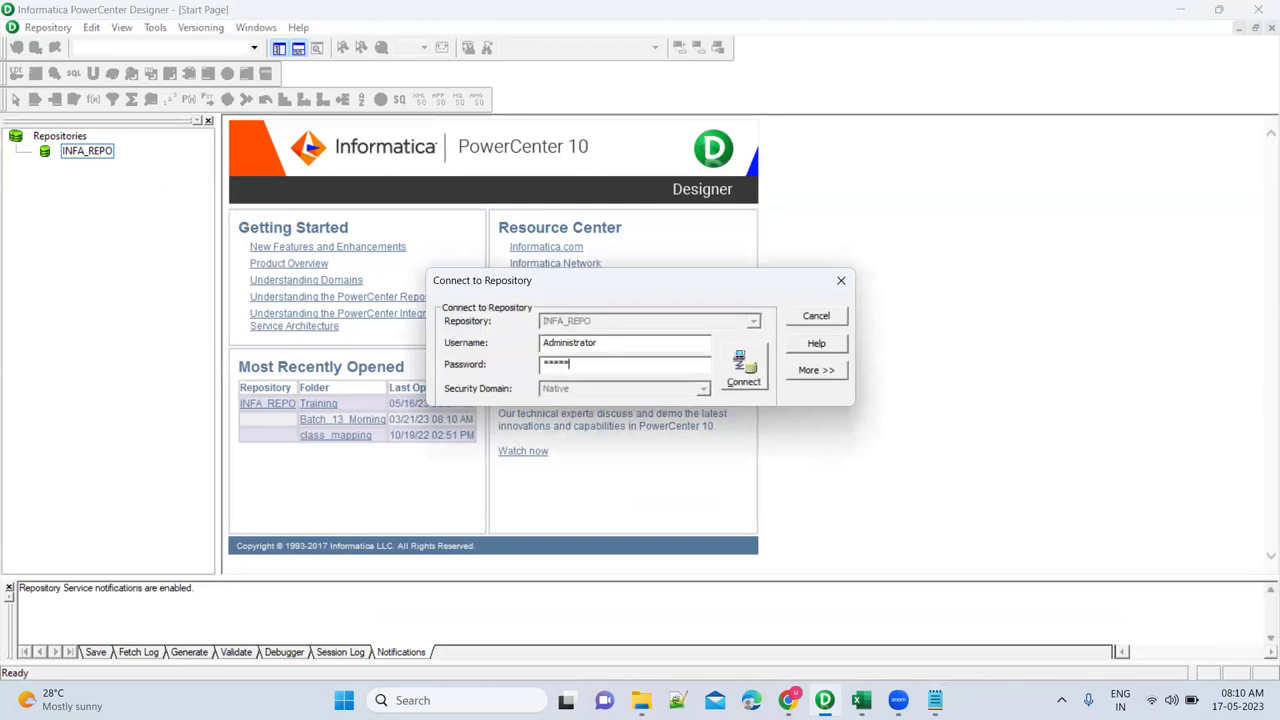
pyautogui.press('Return')
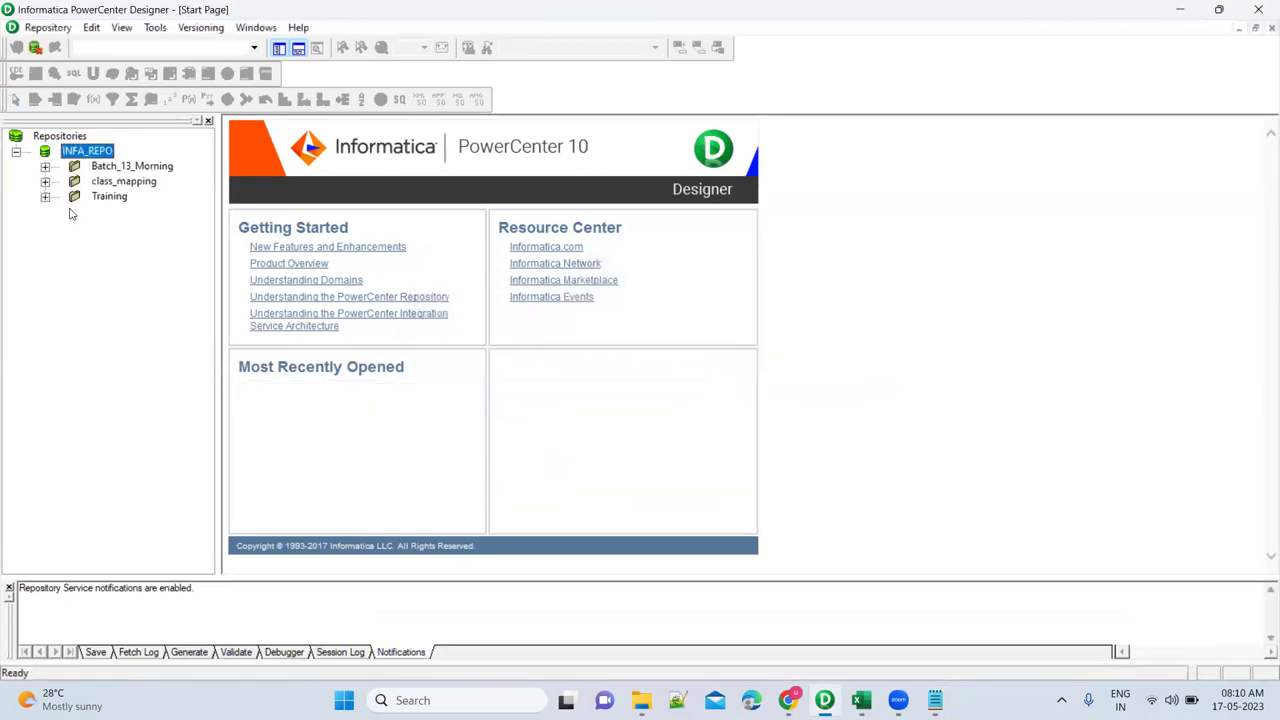
pyautogui.doubleClick(109, 197)
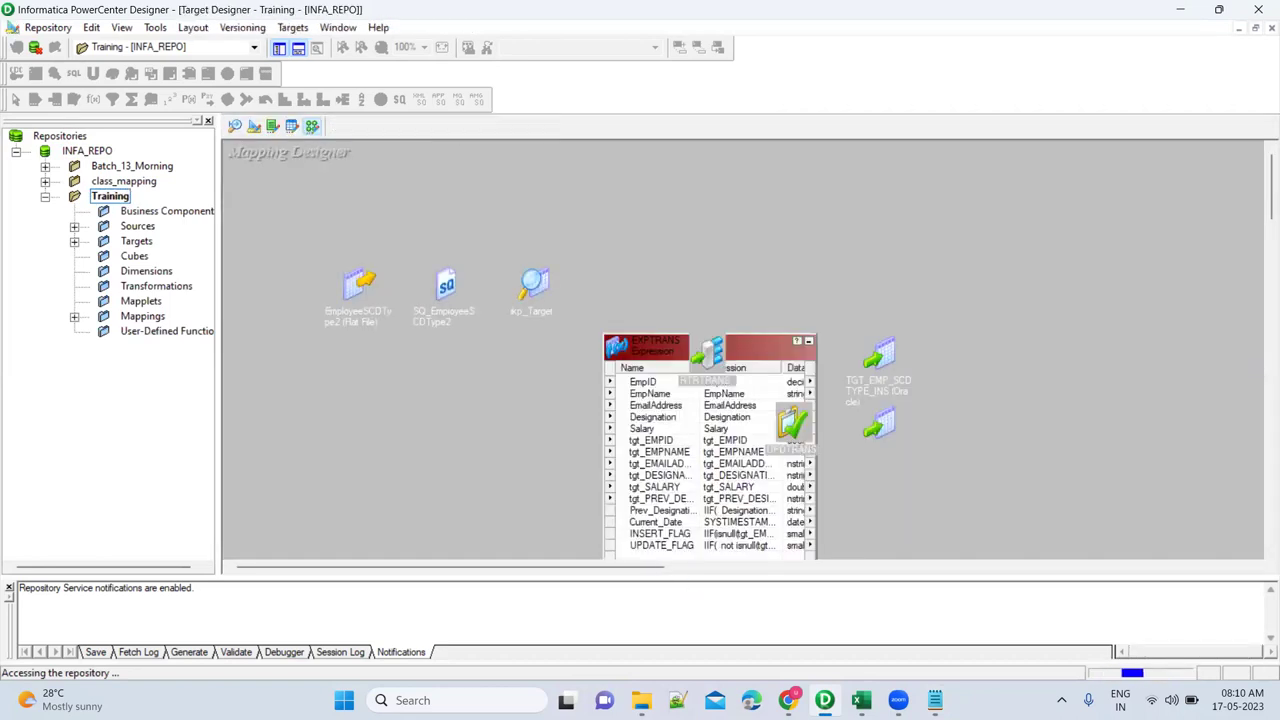
# Search for 'workflo' to launch PowerCenter Workflow Manager.
pyautogui.press('super')
pyautogui.write('work')
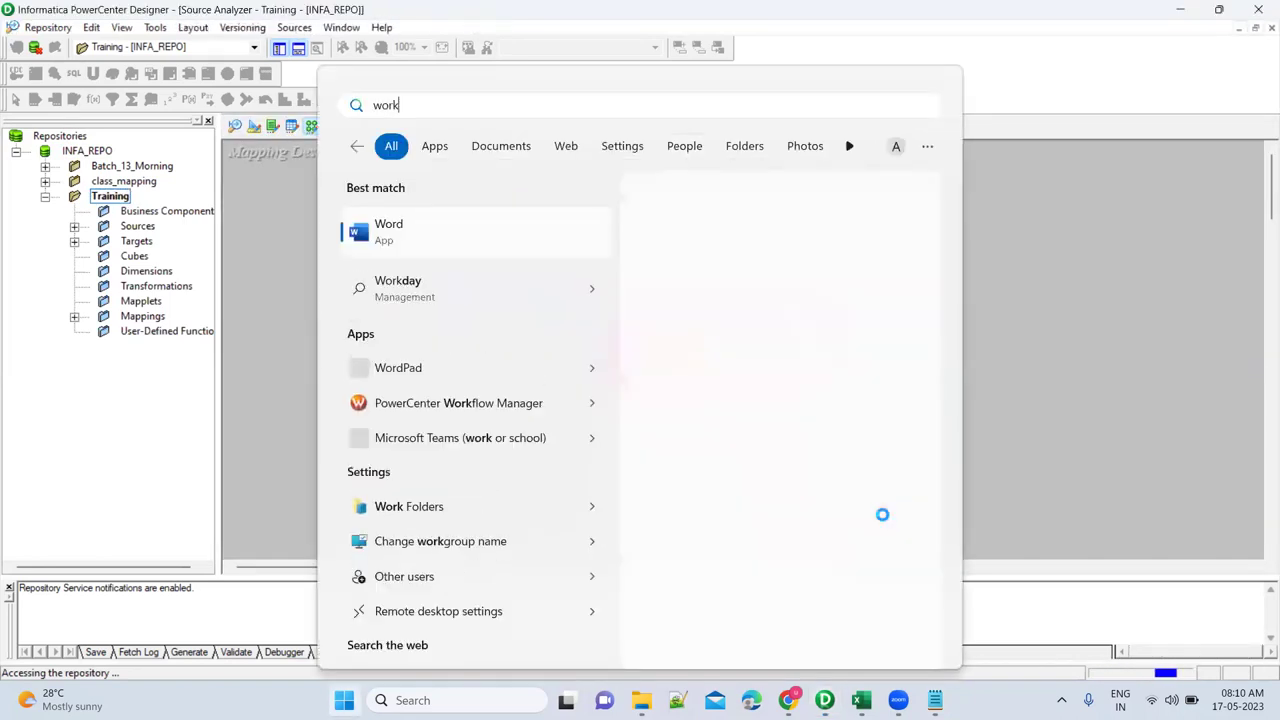
pyautogui.write('flo')
pyautogui.press('Escape')
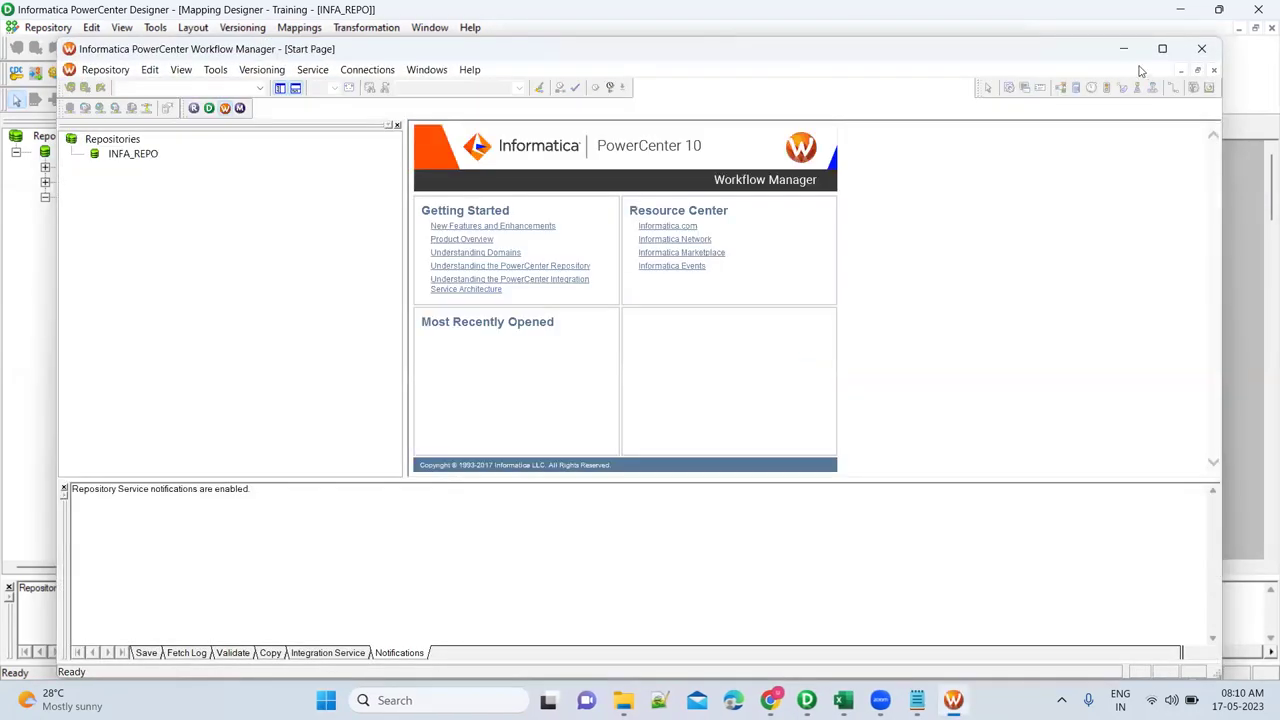
# Maximize Workflow Manager, connect to INFA_REPO, and open the Training folder.
pyautogui.click(1162, 48)
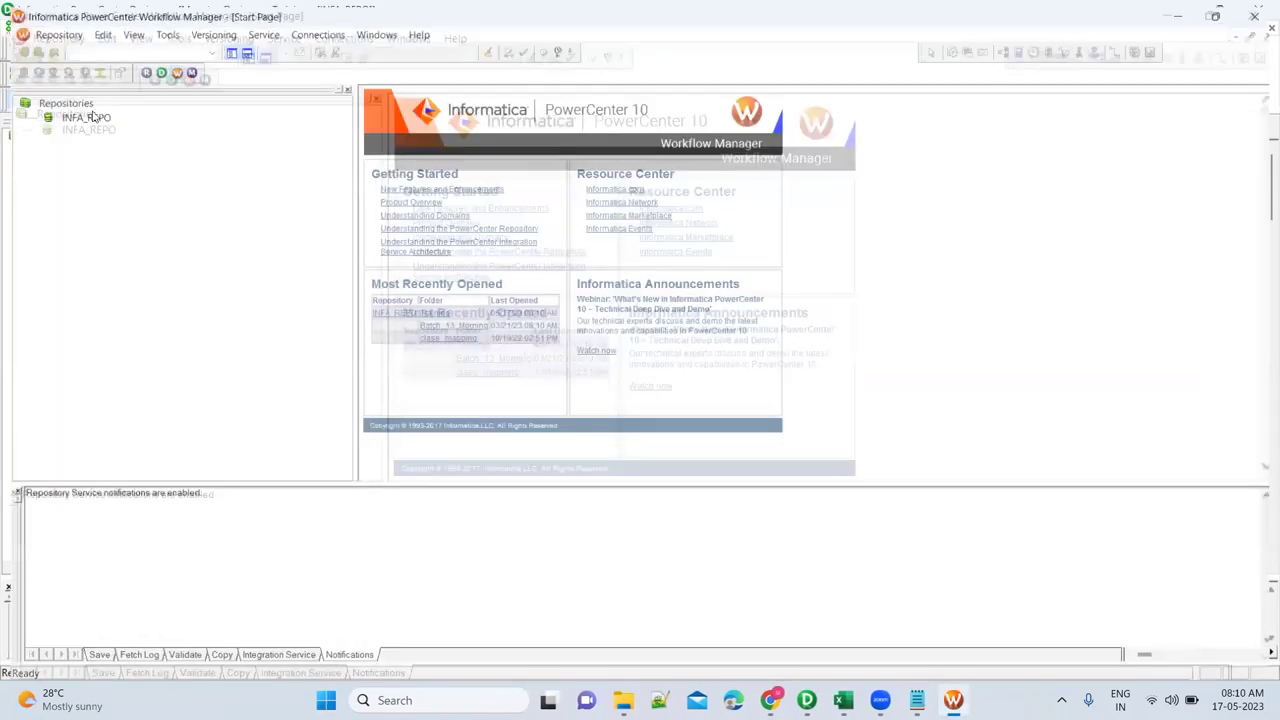
pyautogui.doubleClick(88, 113)
pyautogui.write('admin')
pyautogui.press('Return')
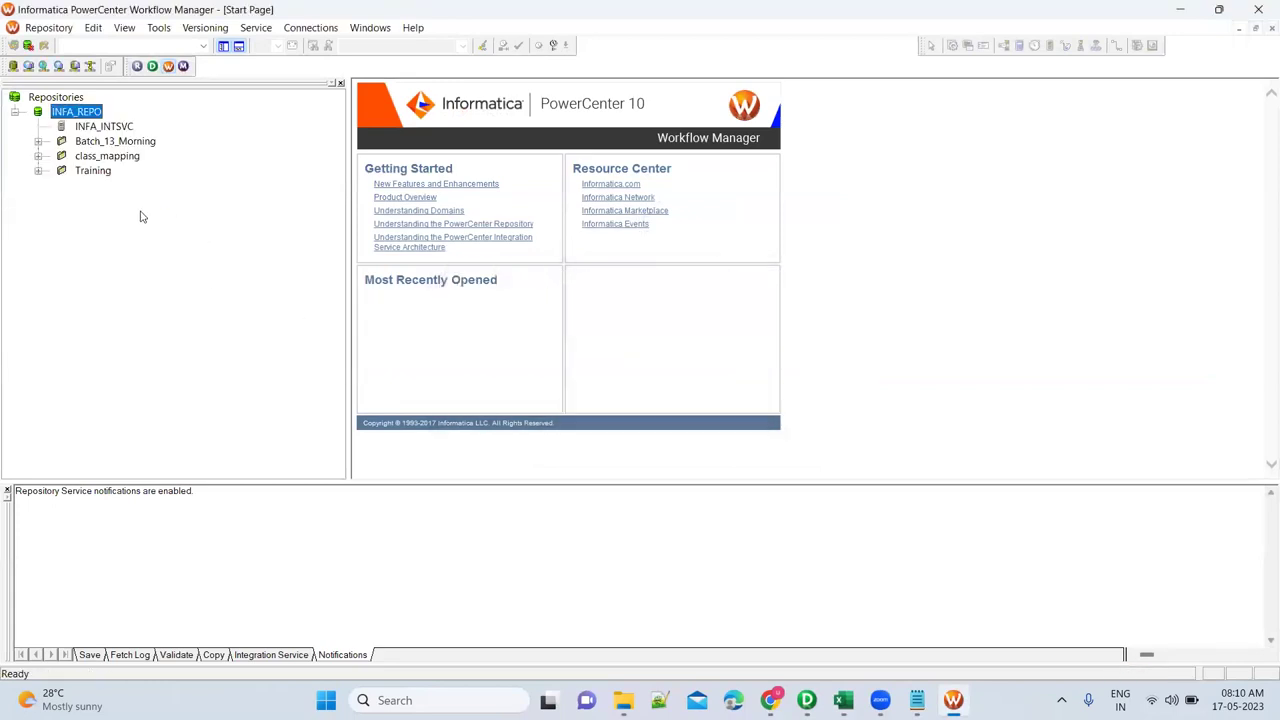
pyautogui.doubleClick(95, 172)
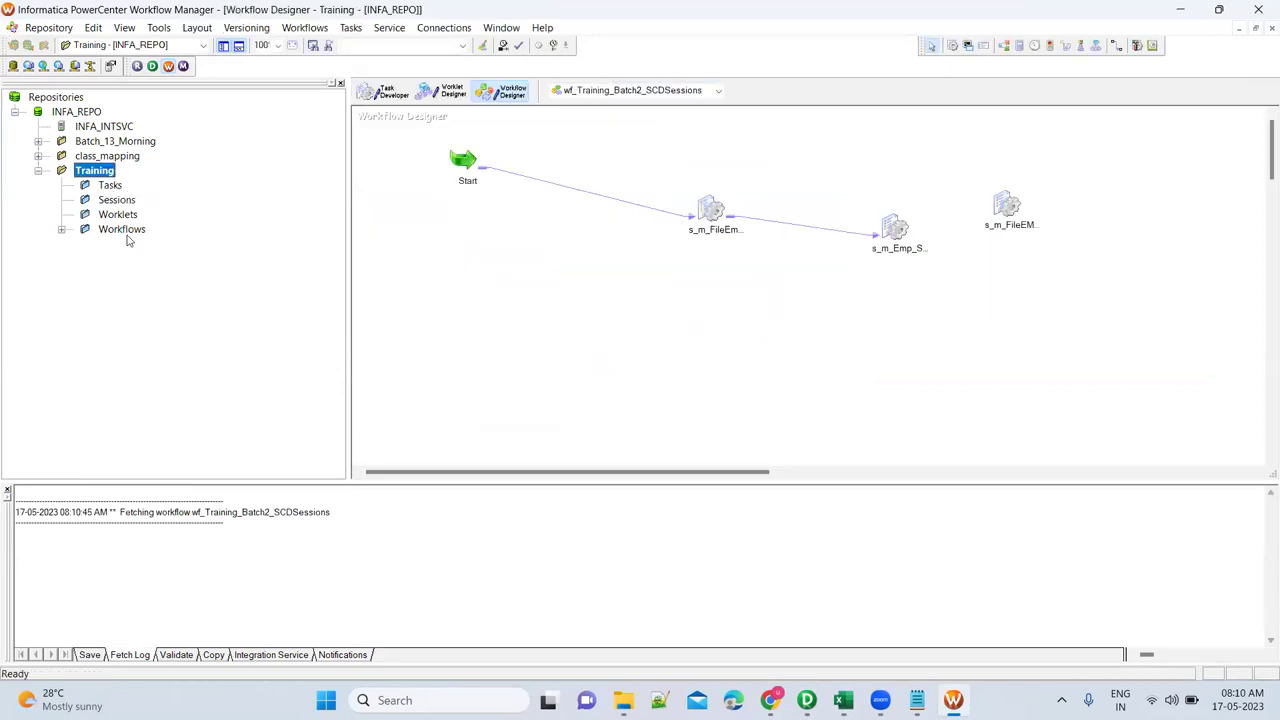
# Open the wf_Training_Batch2 workflow from Training > Workflows.
pyautogui.click(712, 208)
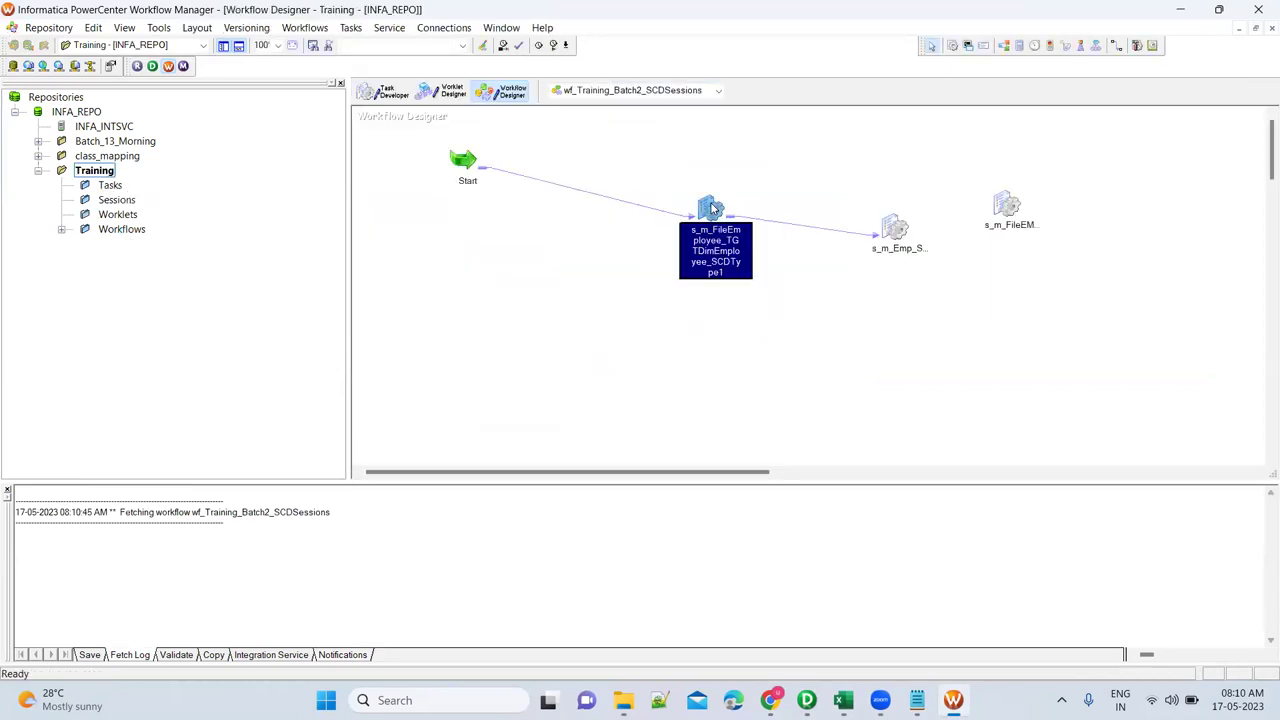
pyautogui.doubleClick(122, 229)
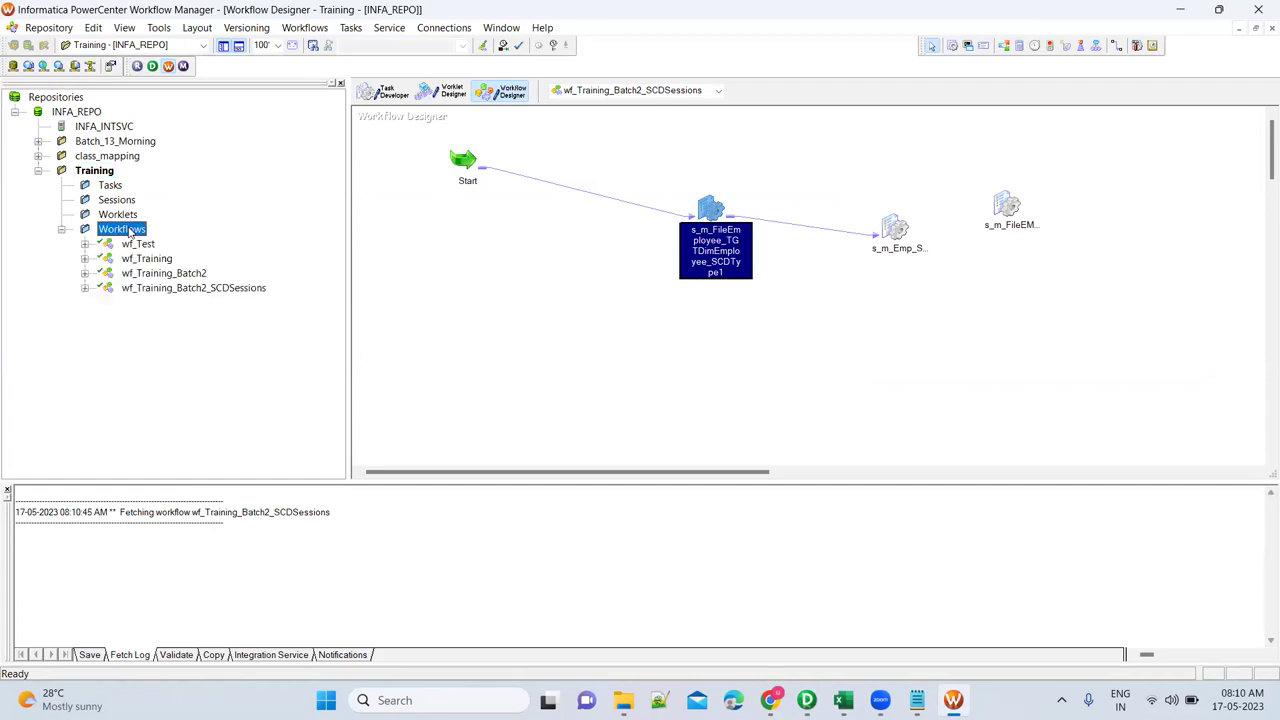
pyautogui.rightClick(172, 276)
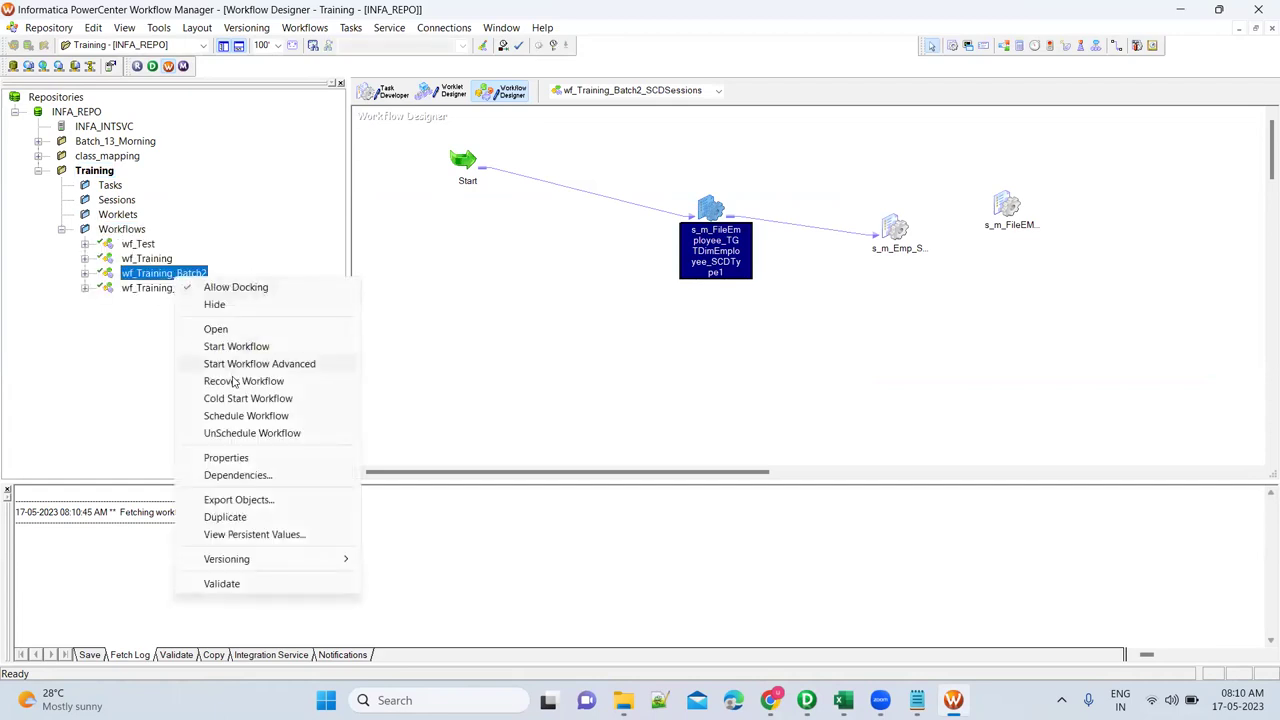
pyautogui.click(216, 329)
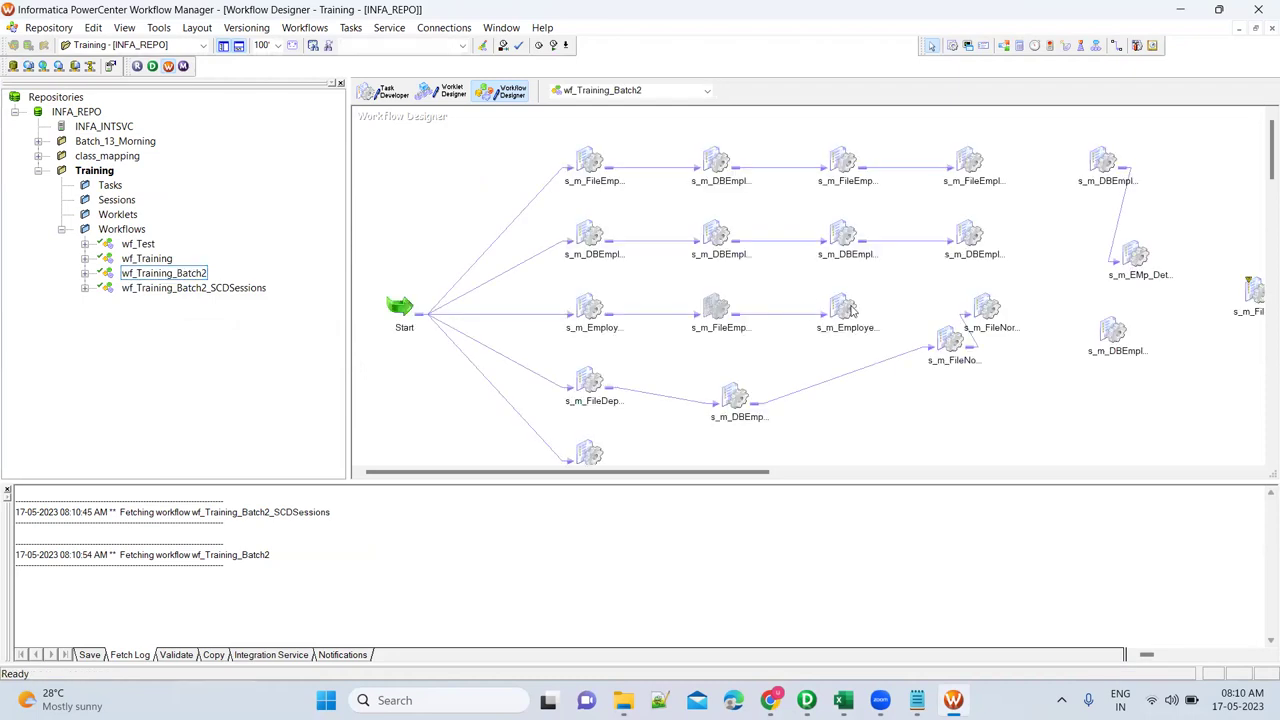
# Review the TGT_EMPLOYEES target properties of session s_m_FileEmployee_TargetEmployeeFile.
pyautogui.click(849, 309)
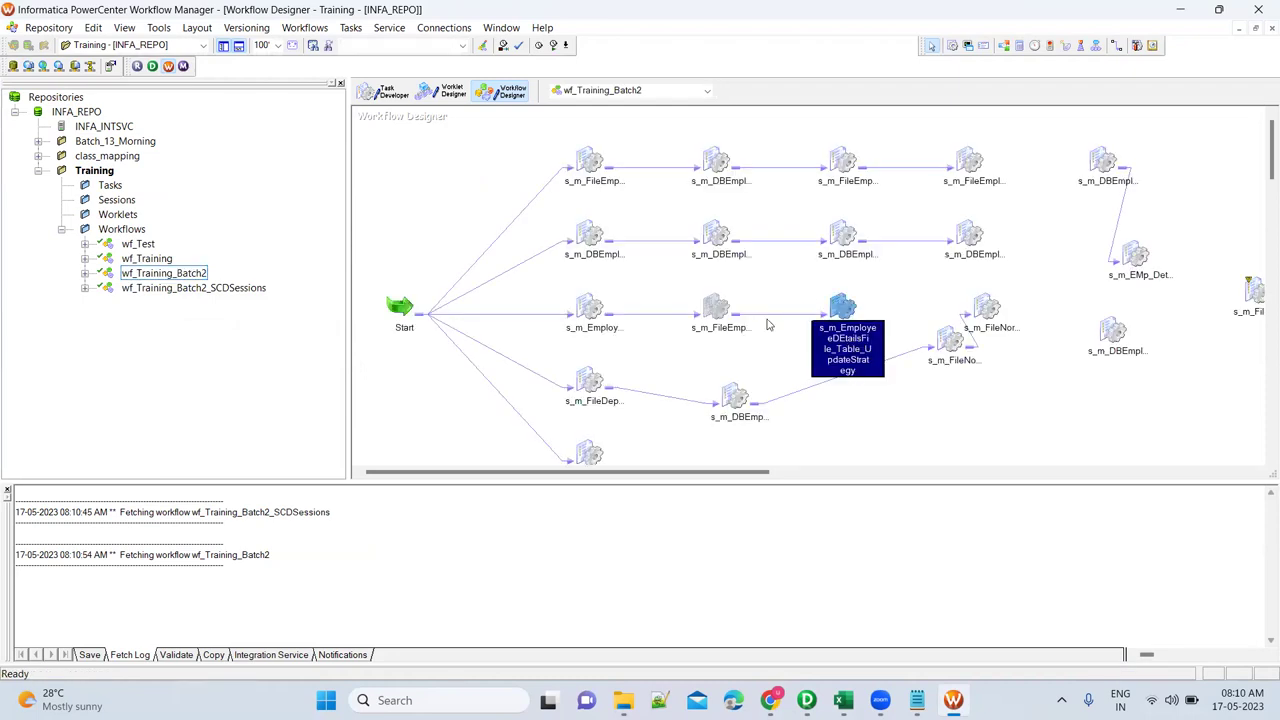
pyautogui.click(716, 308)
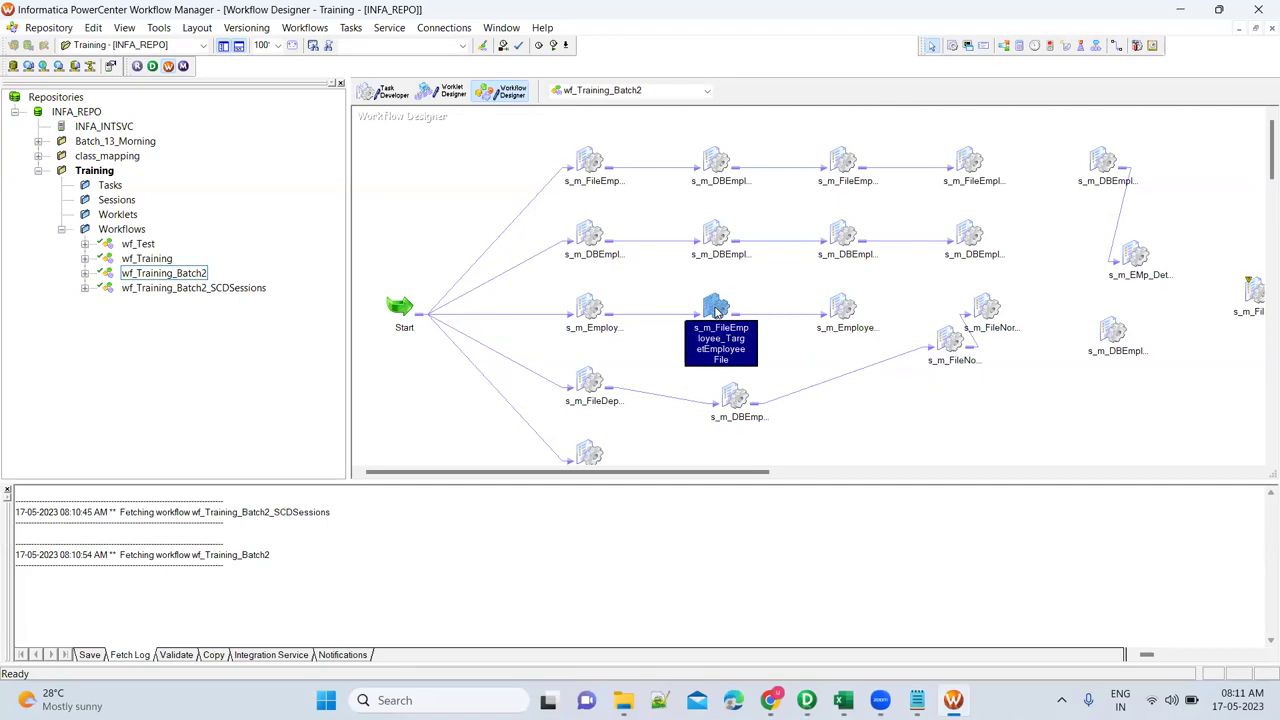
pyautogui.doubleClick(716, 310)
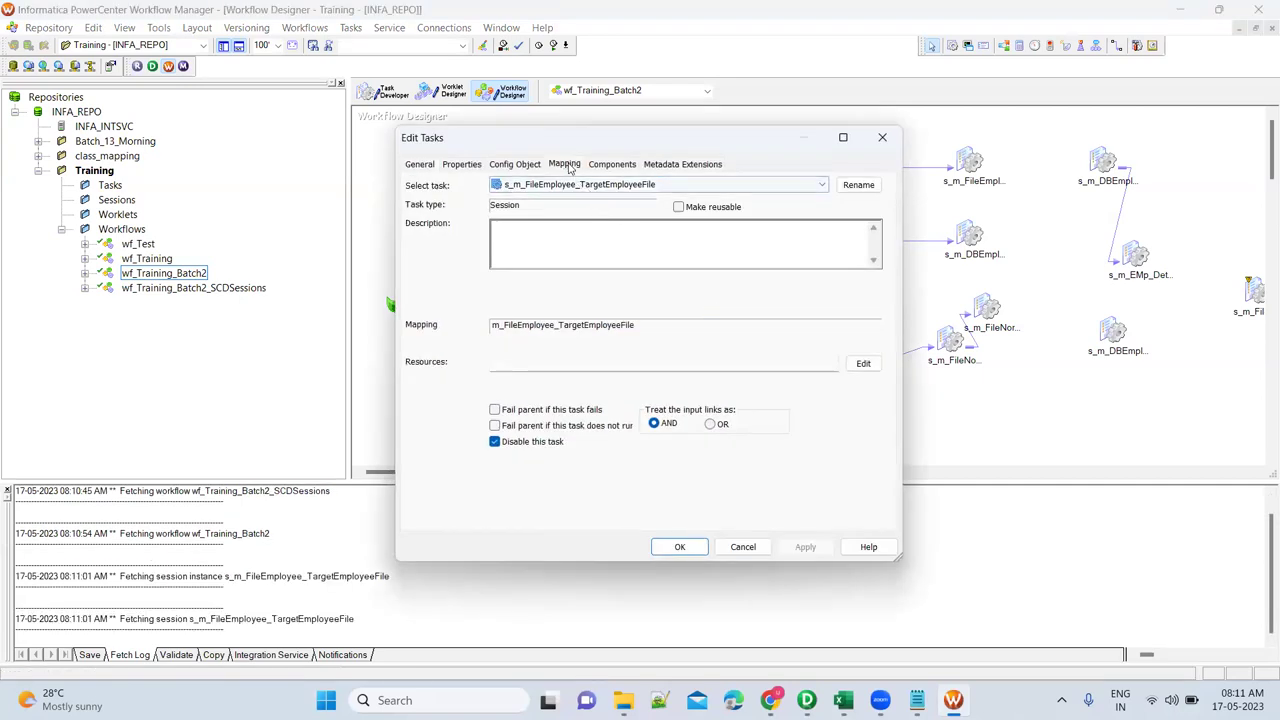
pyautogui.click(568, 166)
pyautogui.click(482, 312)
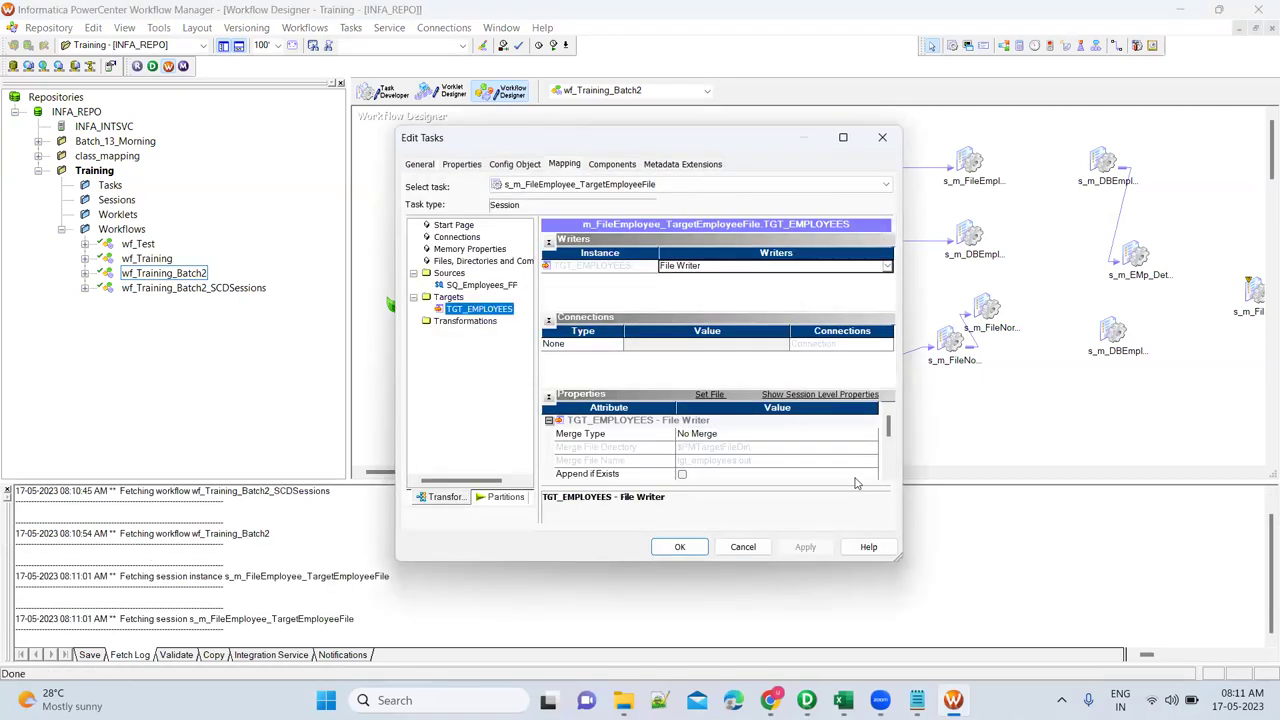
pyautogui.scroll(-6, 885, 477)
pyautogui.scroll(-4, 885, 477)
pyautogui.click(889, 412)
pyautogui.click(889, 412)
pyautogui.click(889, 412)
pyautogui.click(889, 412)
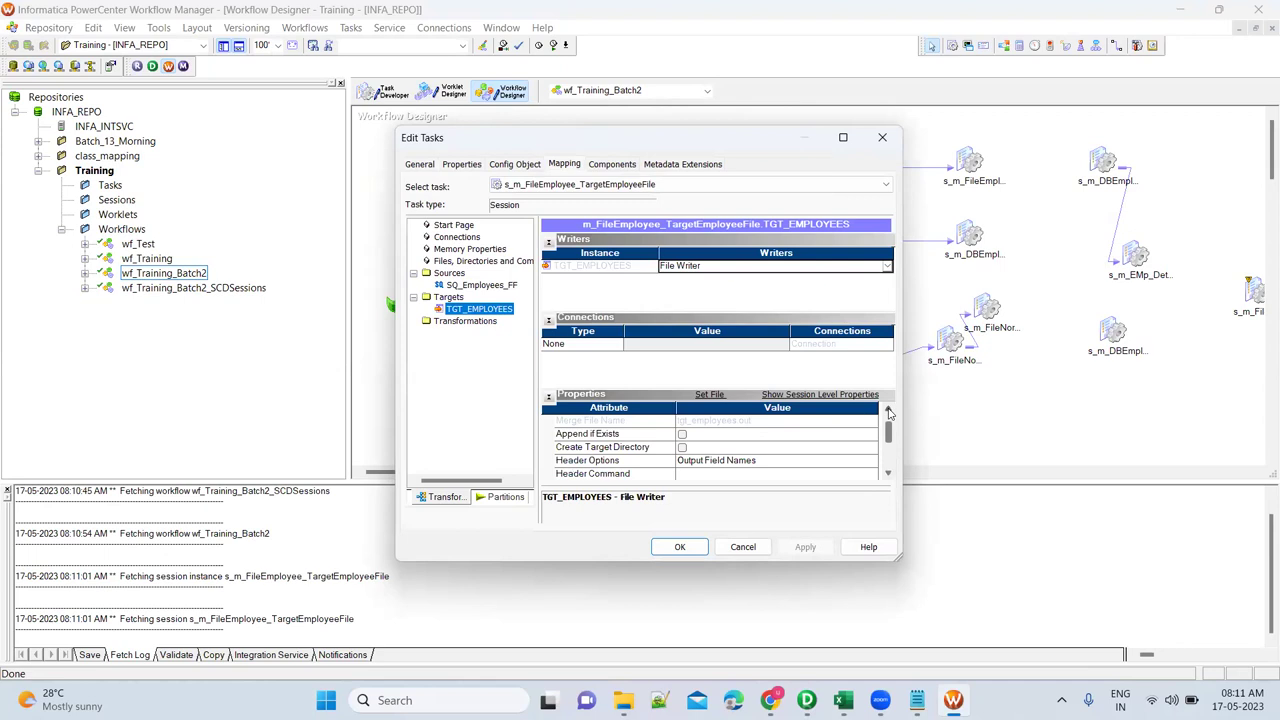
pyautogui.click(743, 546)
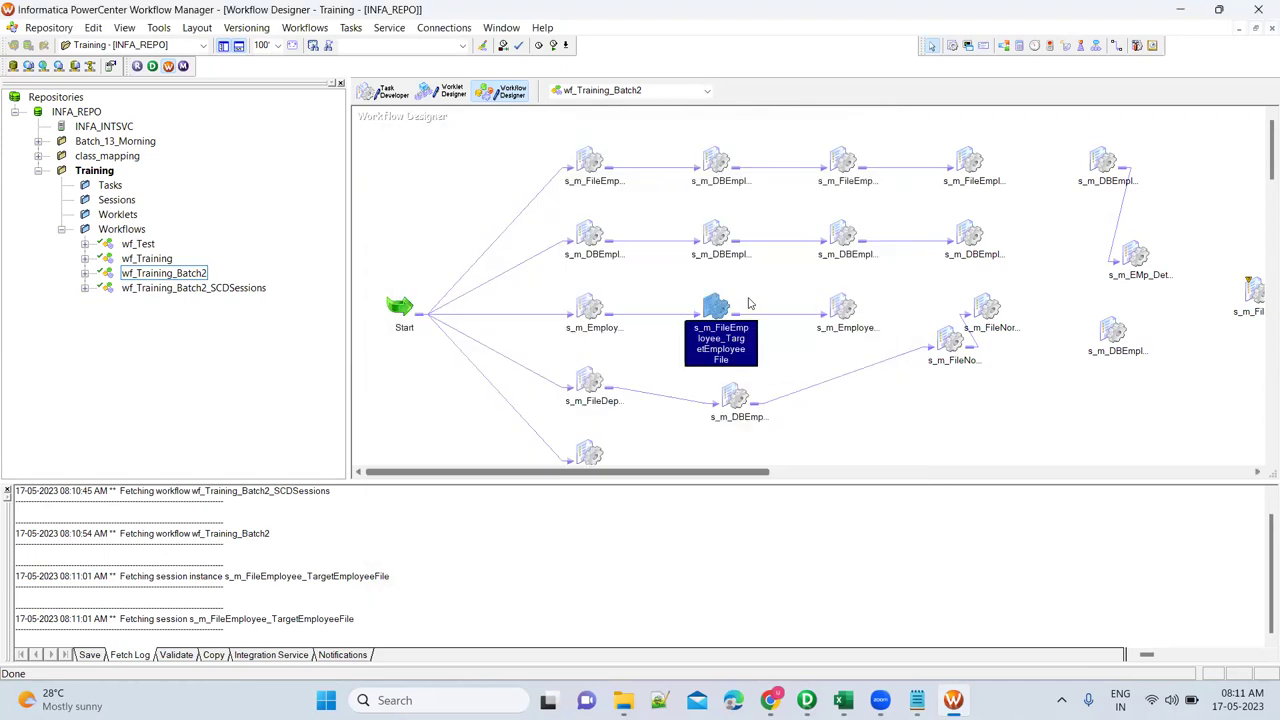
# Check the TCT session and the Router session's TGT_EMPLOYEES_FANDM target properties.
pyautogui.click(715, 161)
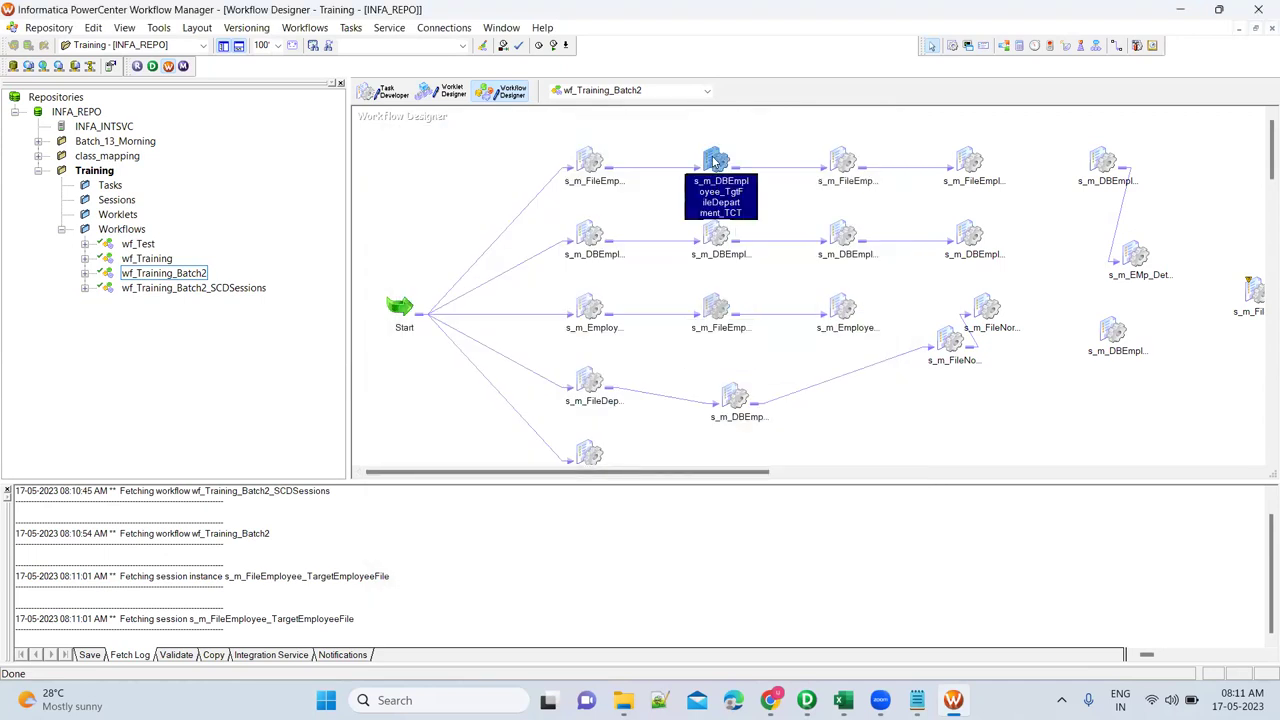
pyautogui.doubleClick(715, 161)
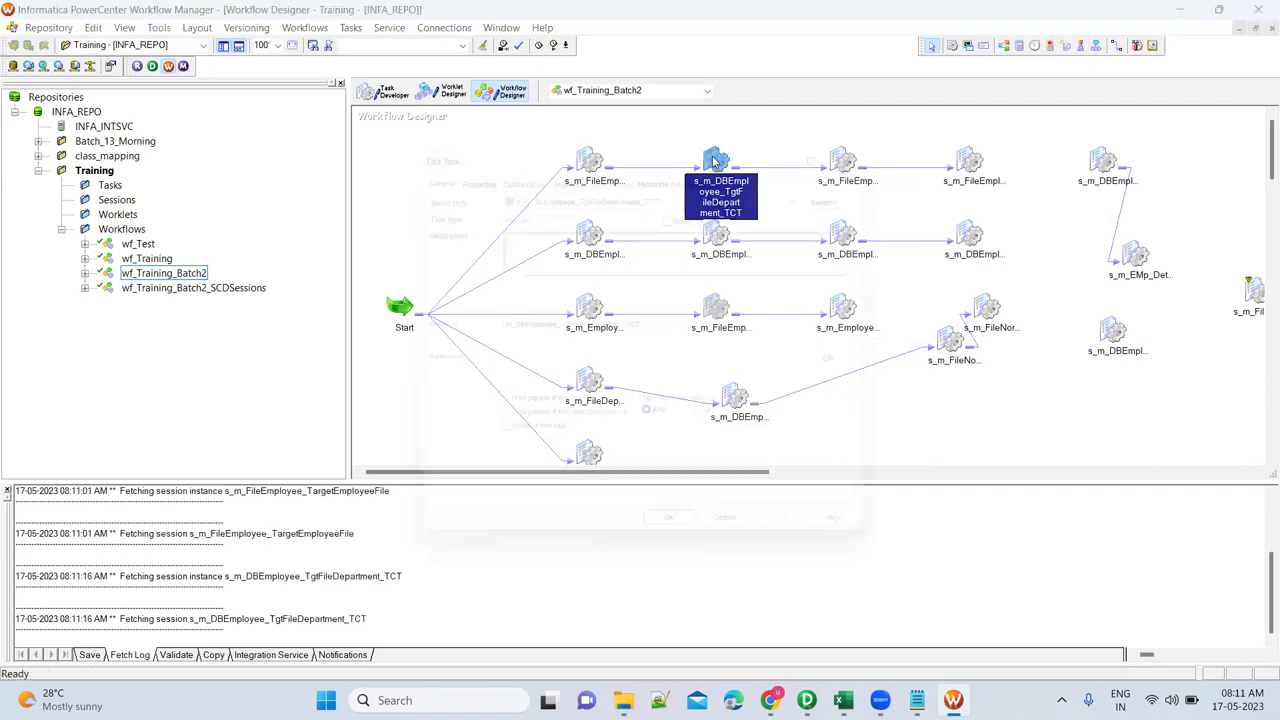
pyautogui.press('Escape')
pyautogui.click(852, 162)
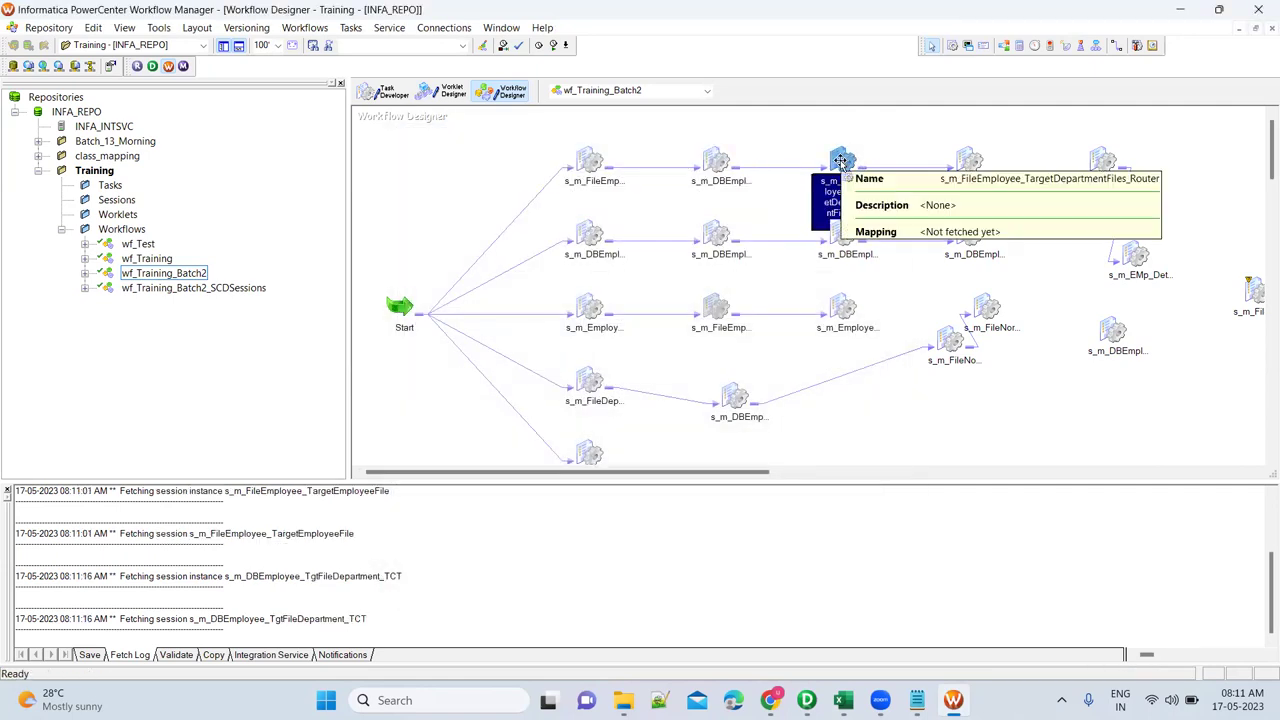
pyautogui.doubleClick(845, 160)
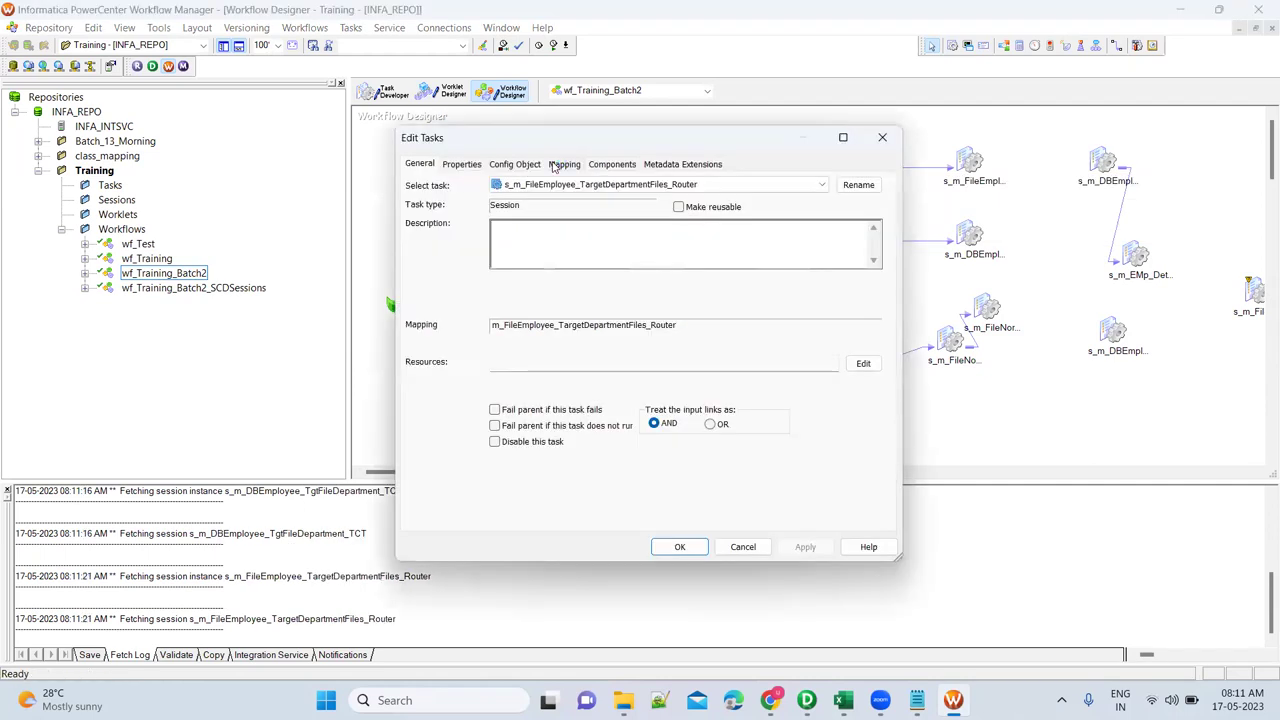
pyautogui.click(564, 164)
pyautogui.click(520, 322)
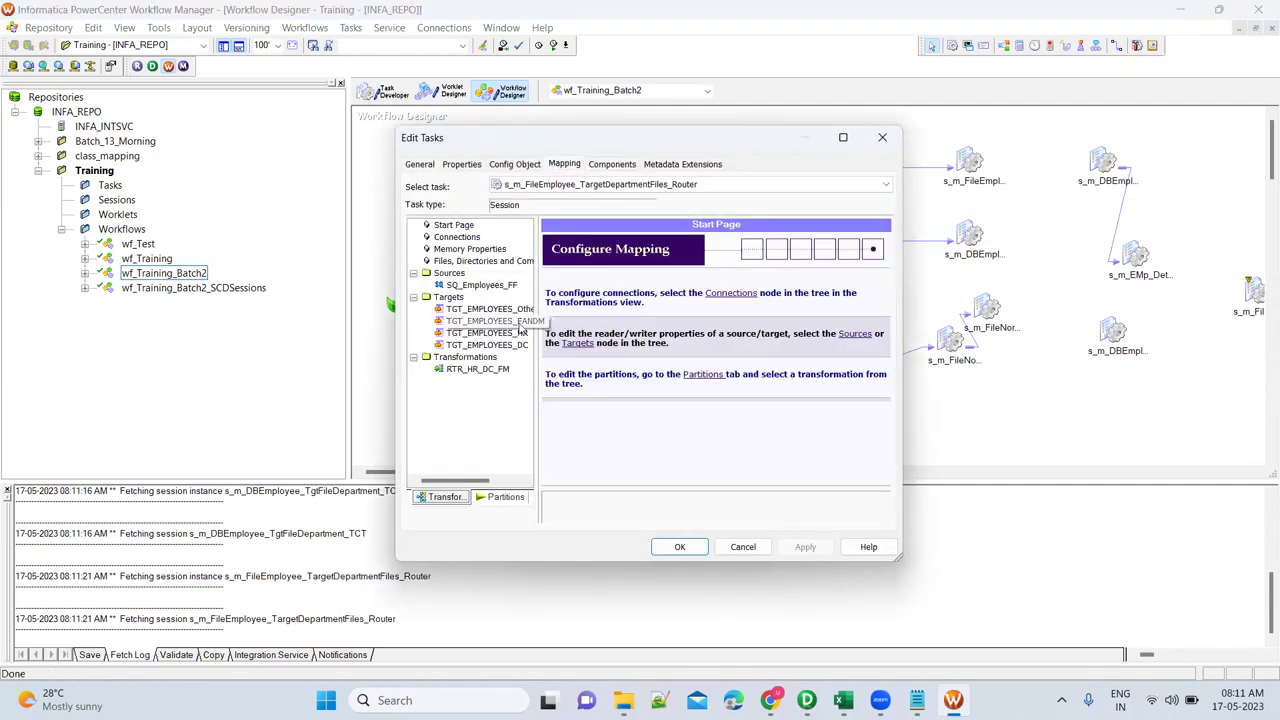
pyautogui.click(882, 137)
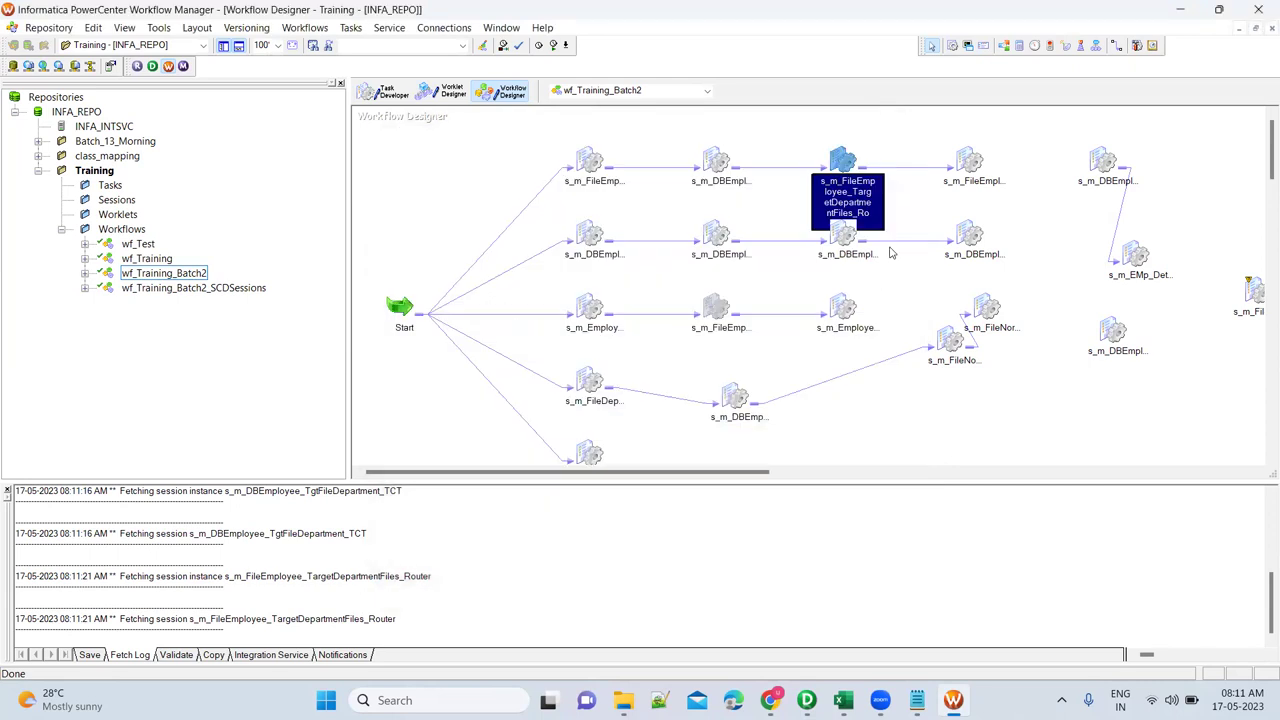
# Glance at the Filter session's properties, then select s_m_EmployeeFile_DBEmployees.
pyautogui.doubleClick(972, 160)
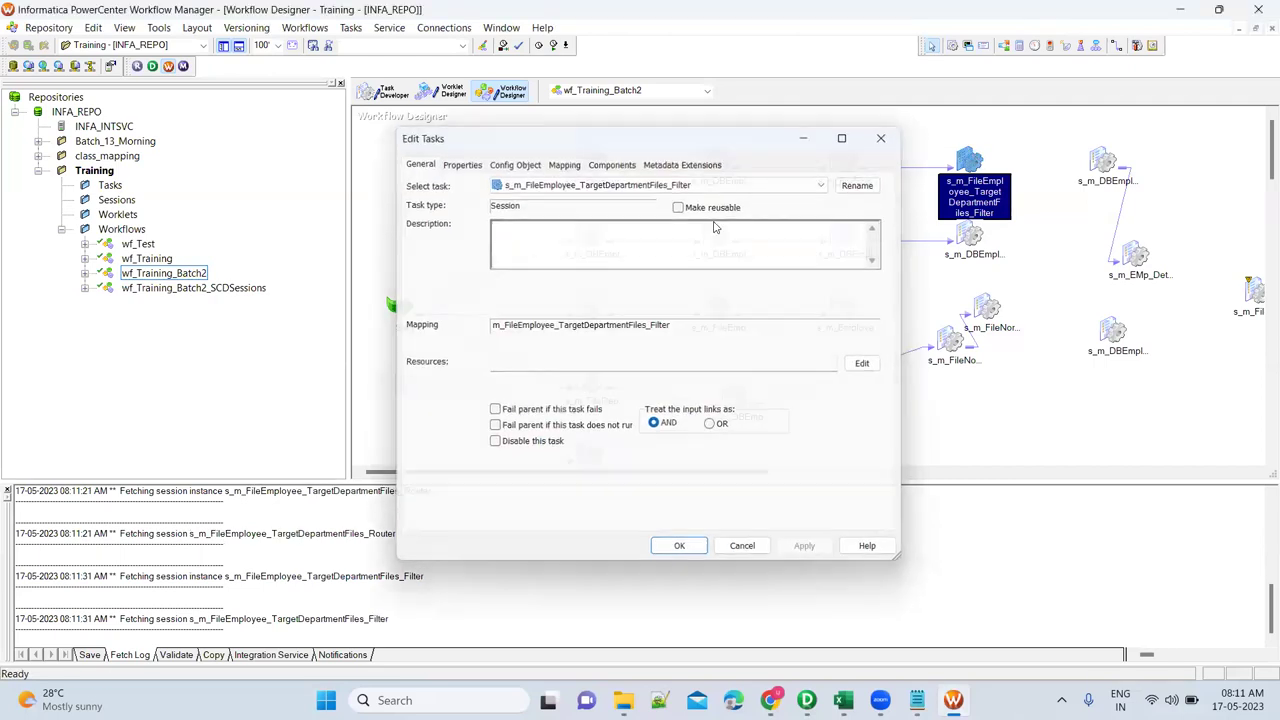
pyautogui.press('Escape')
pyautogui.click(590, 310)
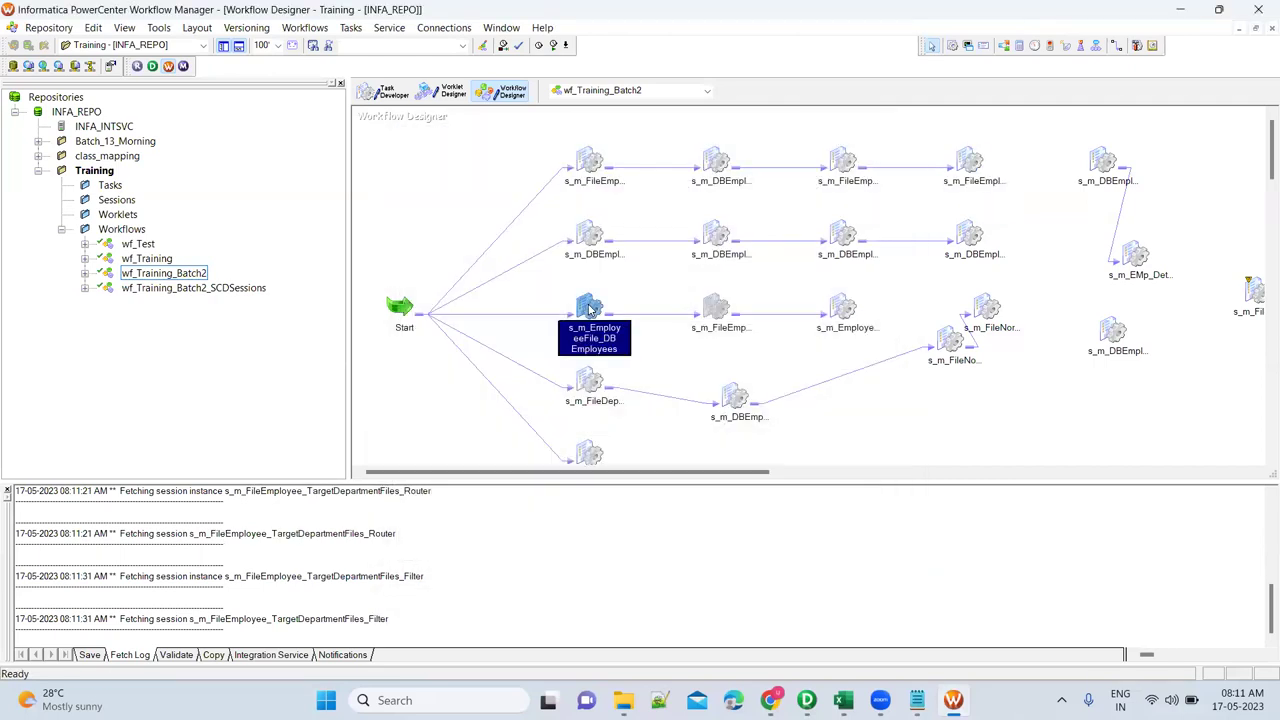
# Confirm Truncate target table option stays enabled for the TGT_Employees_Apr21 target and apply the settings.
pyautogui.doubleClick(590, 310)
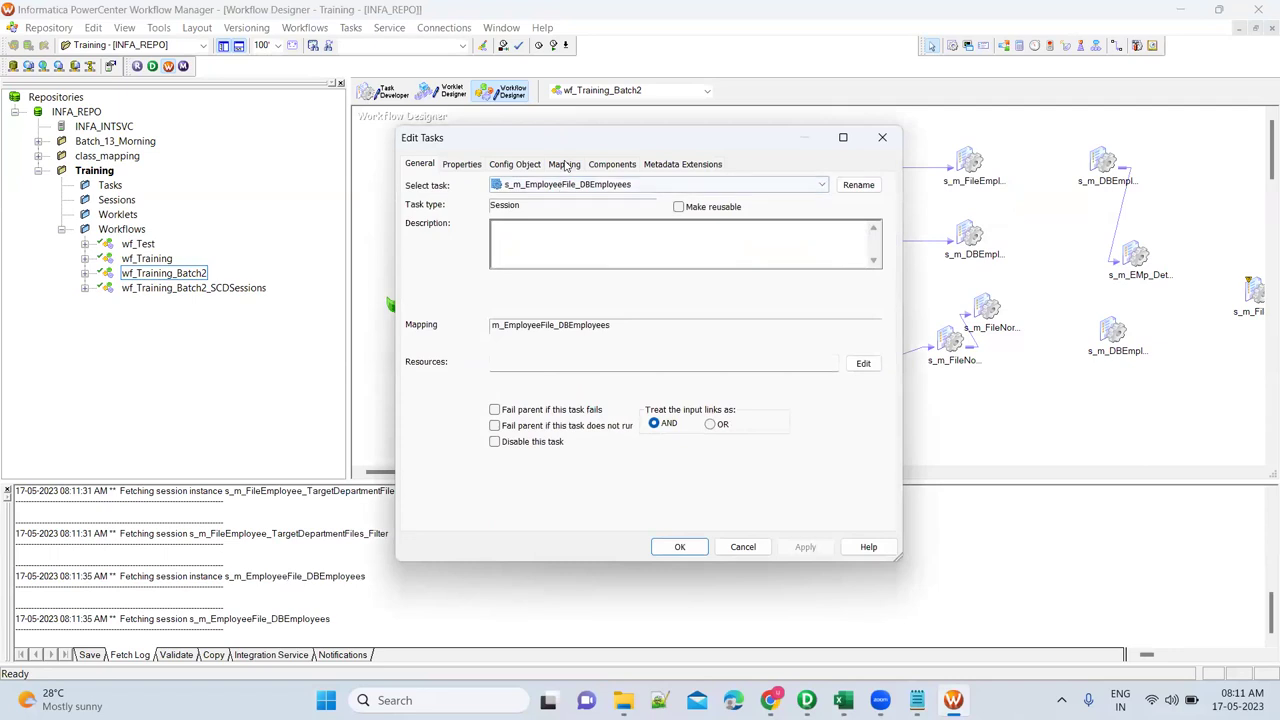
pyautogui.click(564, 164)
pyautogui.click(489, 308)
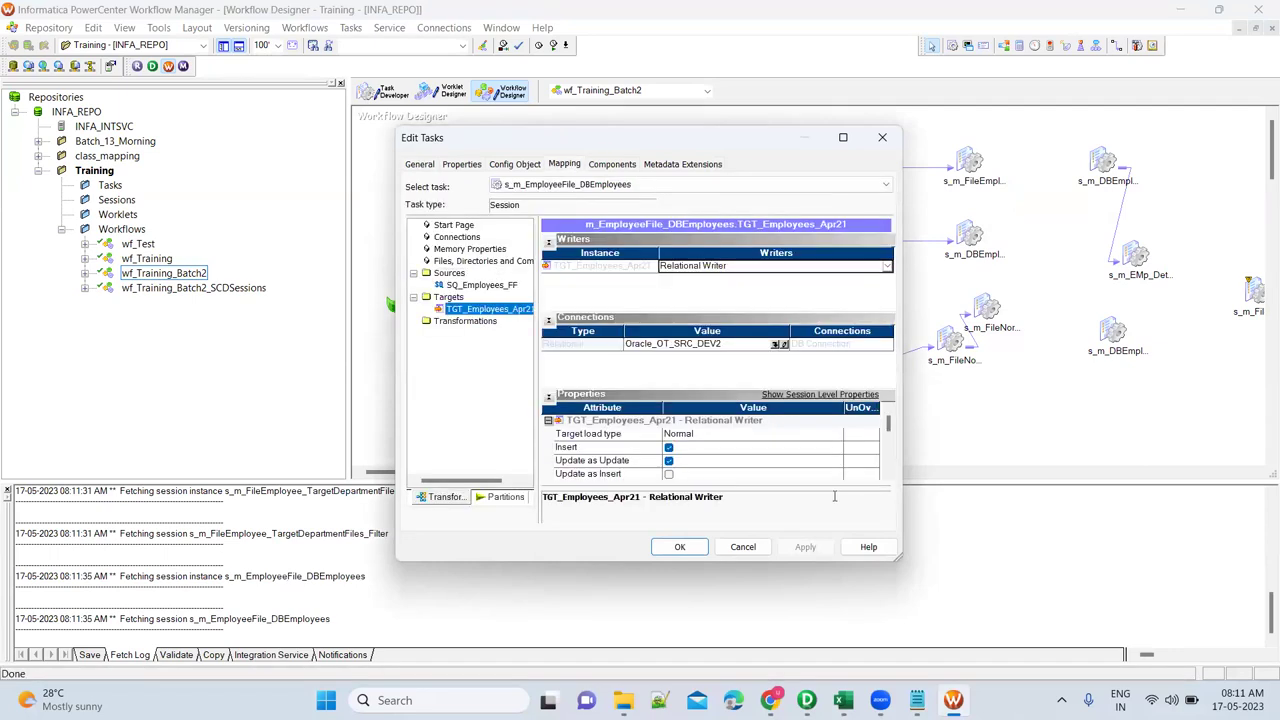
pyautogui.scroll(-2, 750, 445)
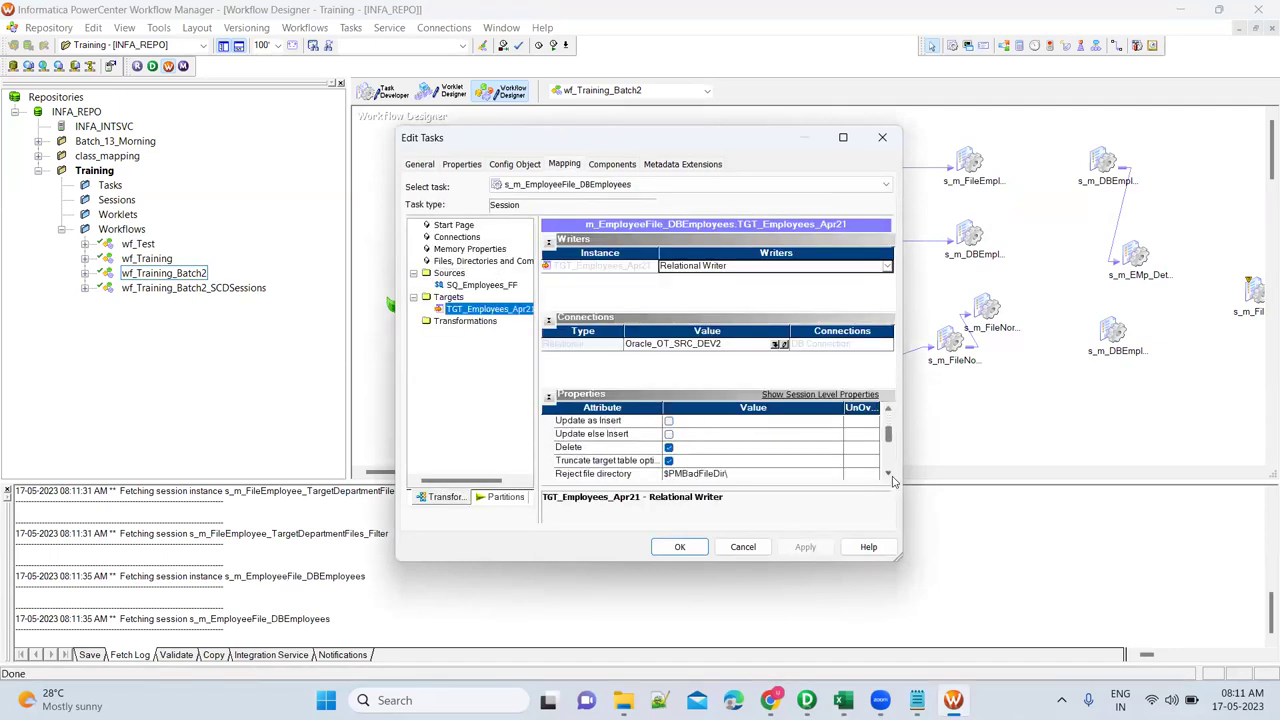
pyautogui.click(620, 462)
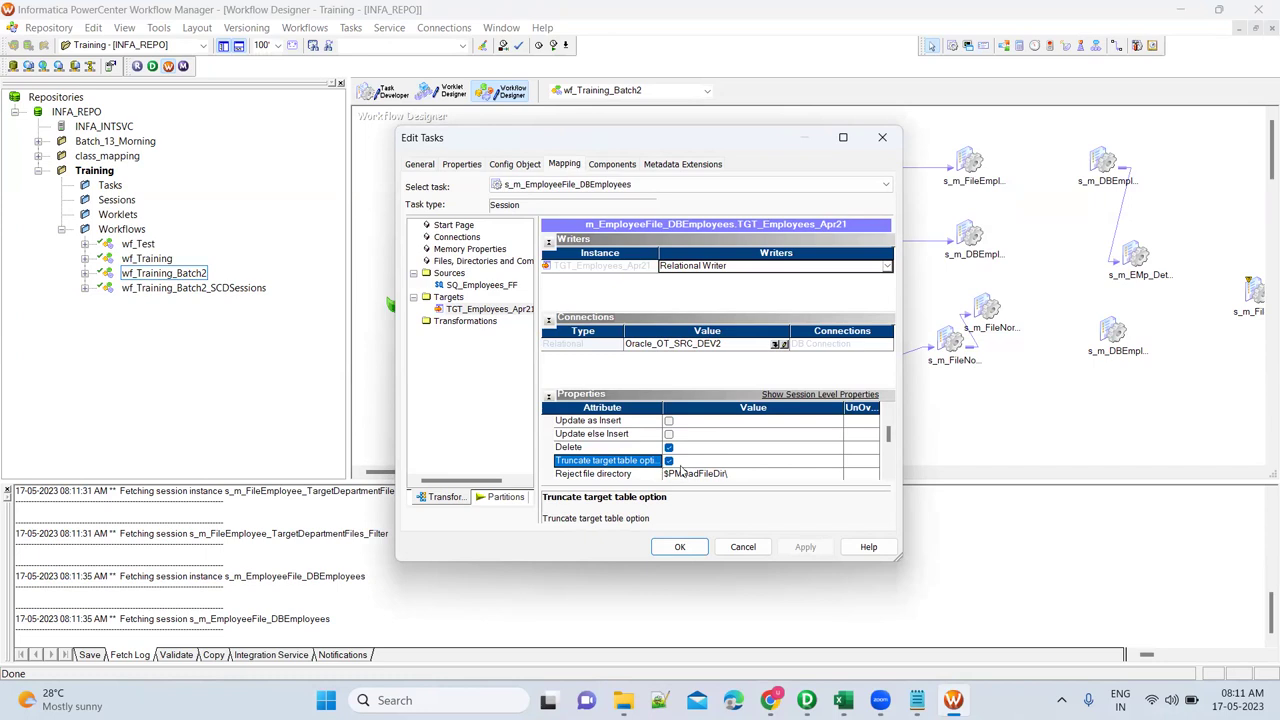
pyautogui.click(681, 548)
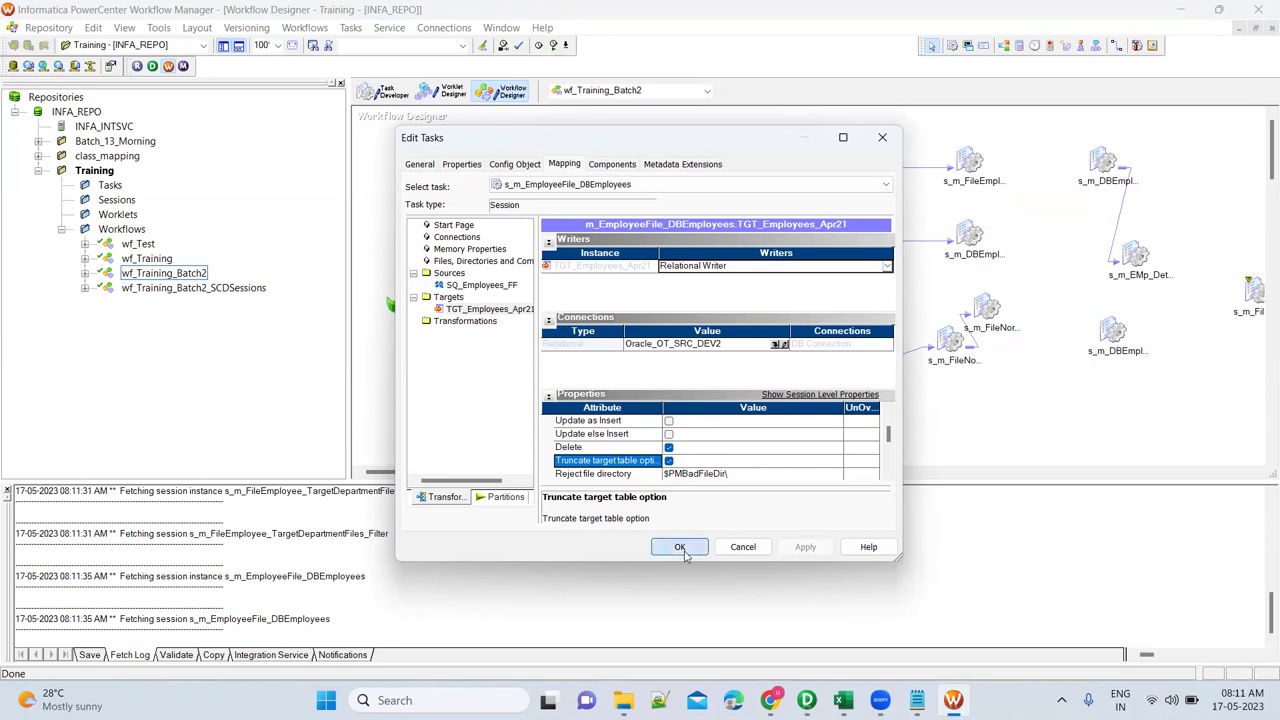
pyautogui.click(925, 697)
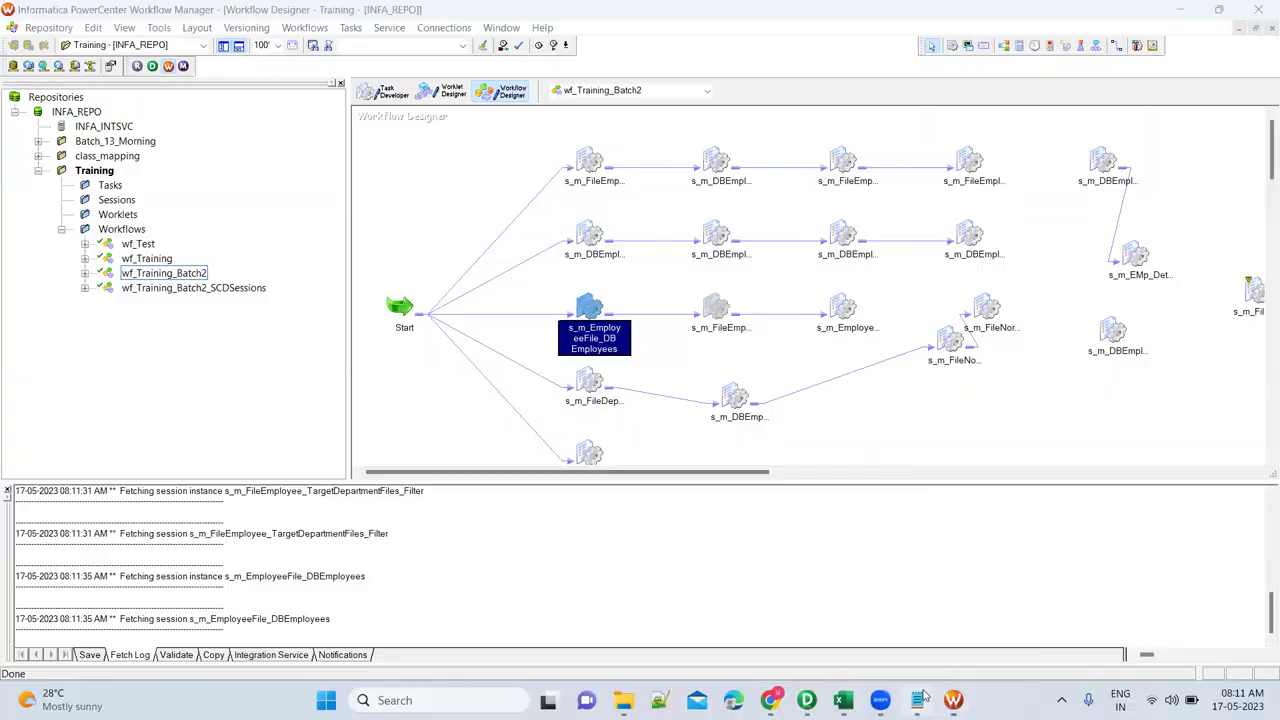
# Append 'UpdatedDate' and 'You should store last run date' lines at the end of the notes.
pyautogui.click(195, 148)
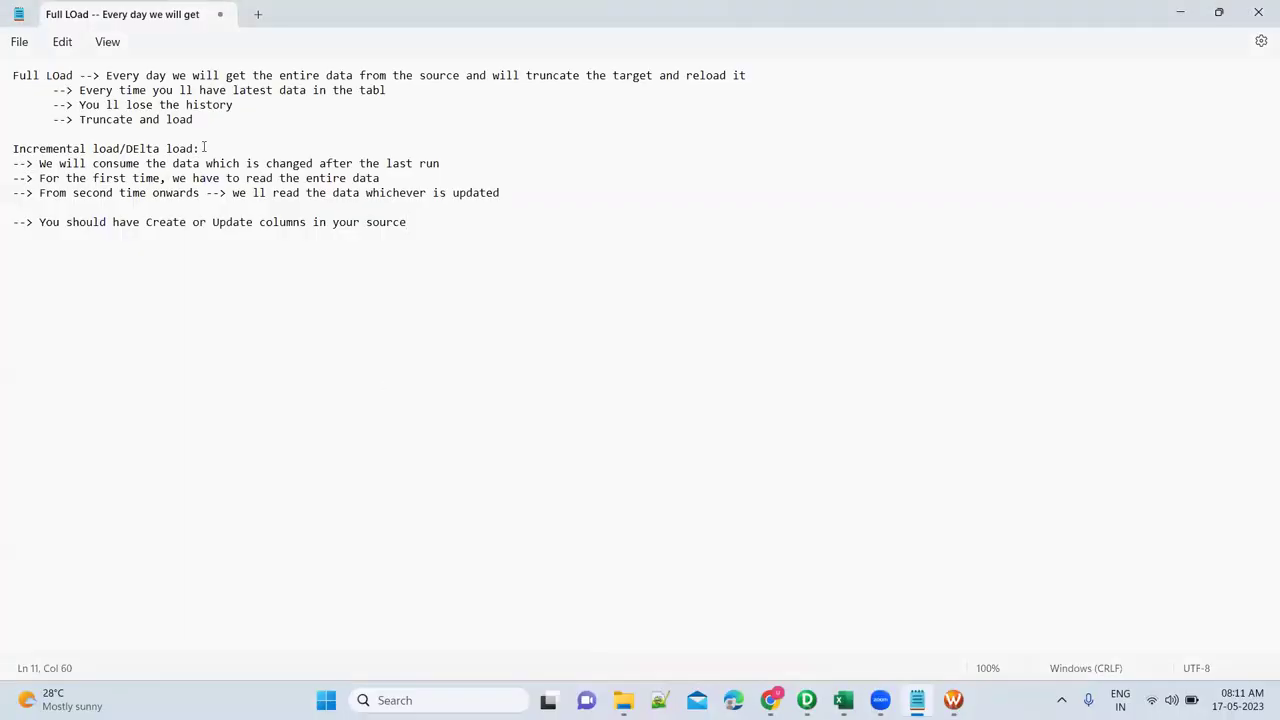
pyautogui.click(418, 234)
pyautogui.press('Return')
pyautogui.write('UpdatedDate')
pyautogui.press('Return')
pyautogui.write('You sh')
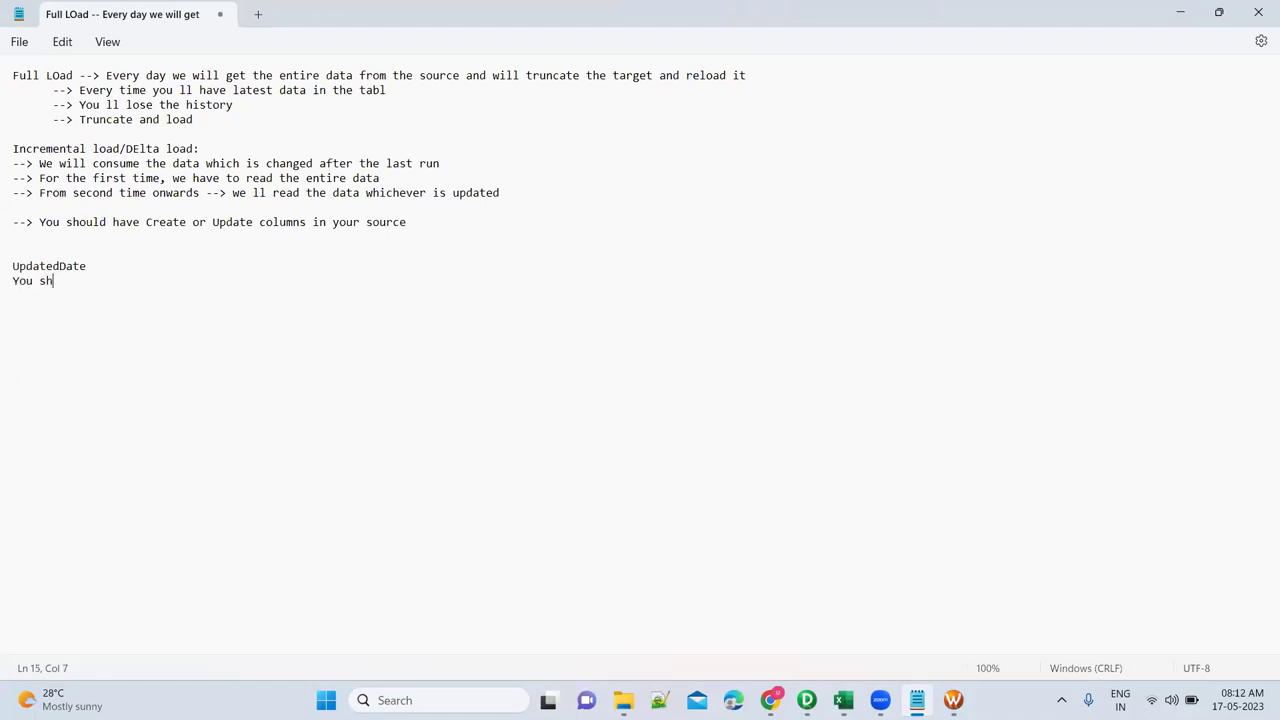
pyautogui.write('ould store last run date')
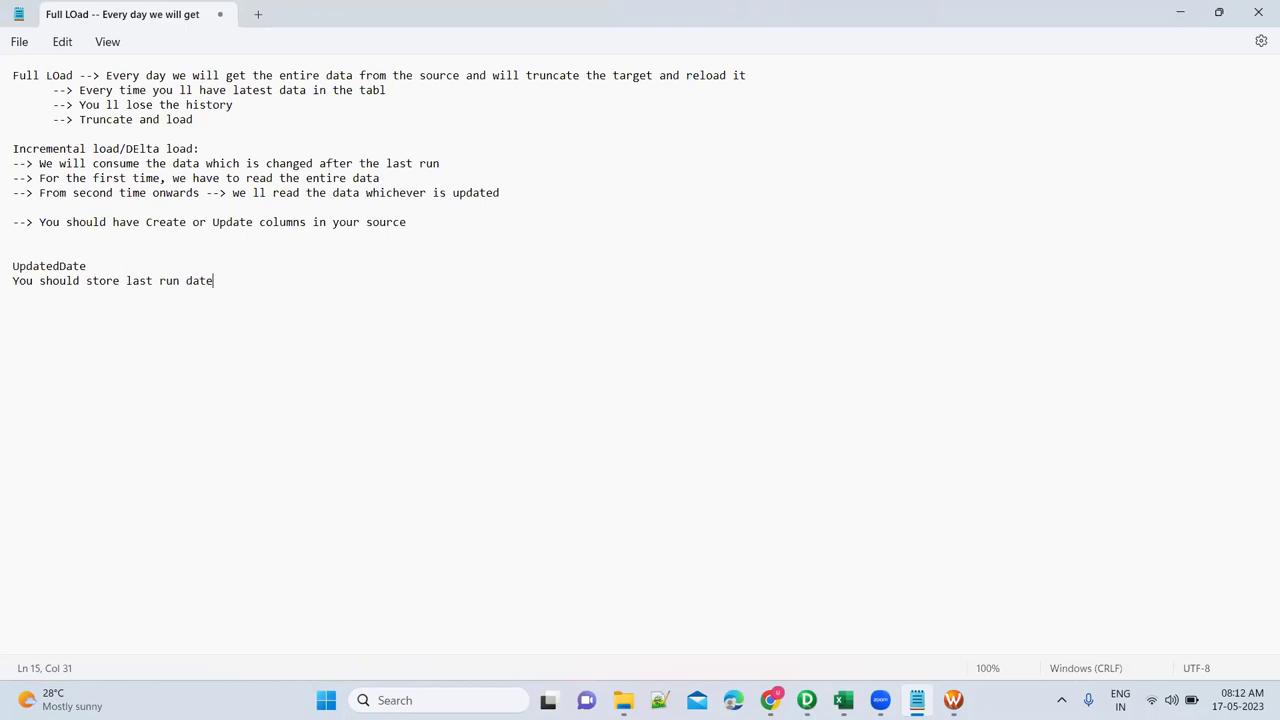
pyautogui.hotkey('shift', 'Home')
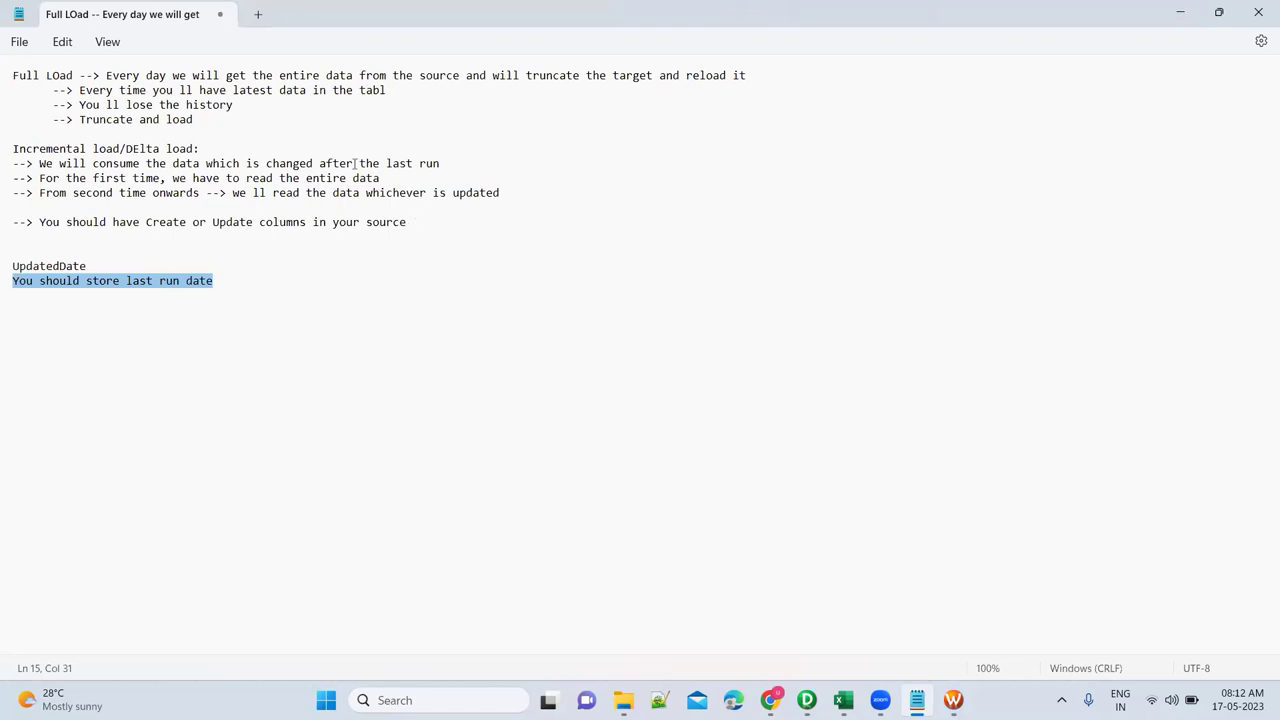
pyautogui.click(140, 263)
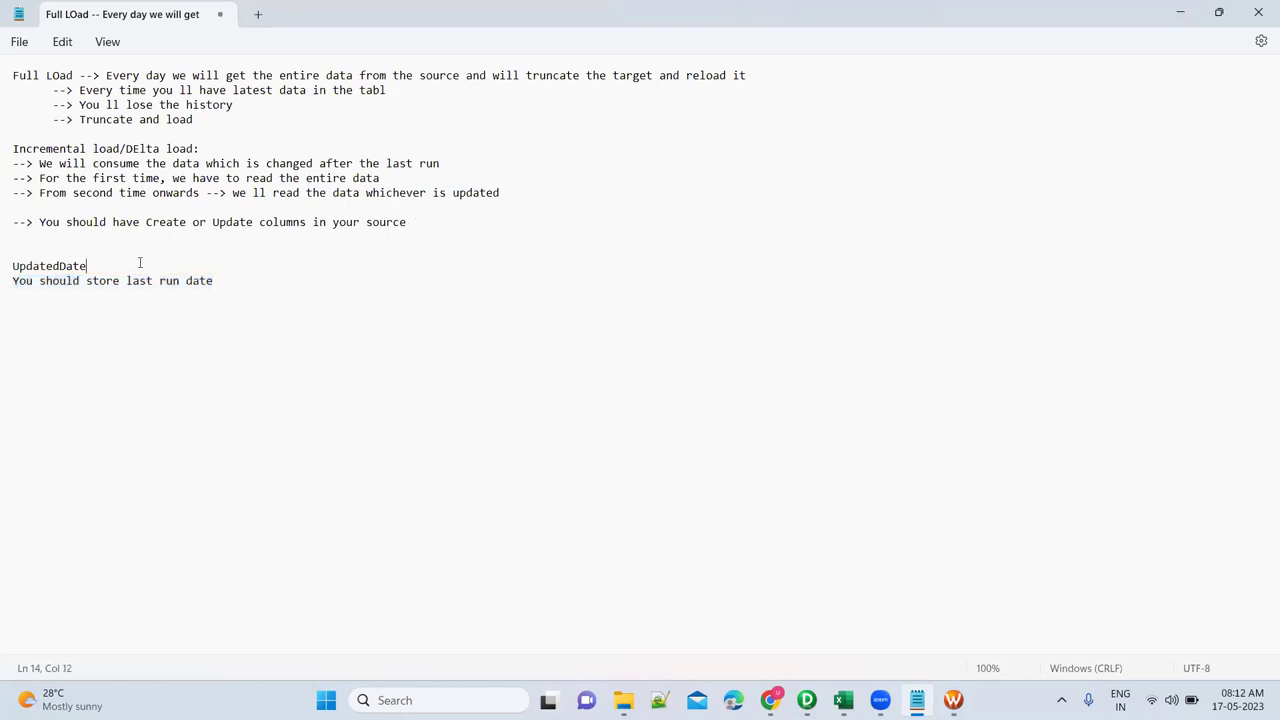
pyautogui.click(224, 281)
# Launch Oracle SQL Developer by searching 'sqldeve' in Windows Search.
pyautogui.press('super')
pyautogui.write('sqldeve')
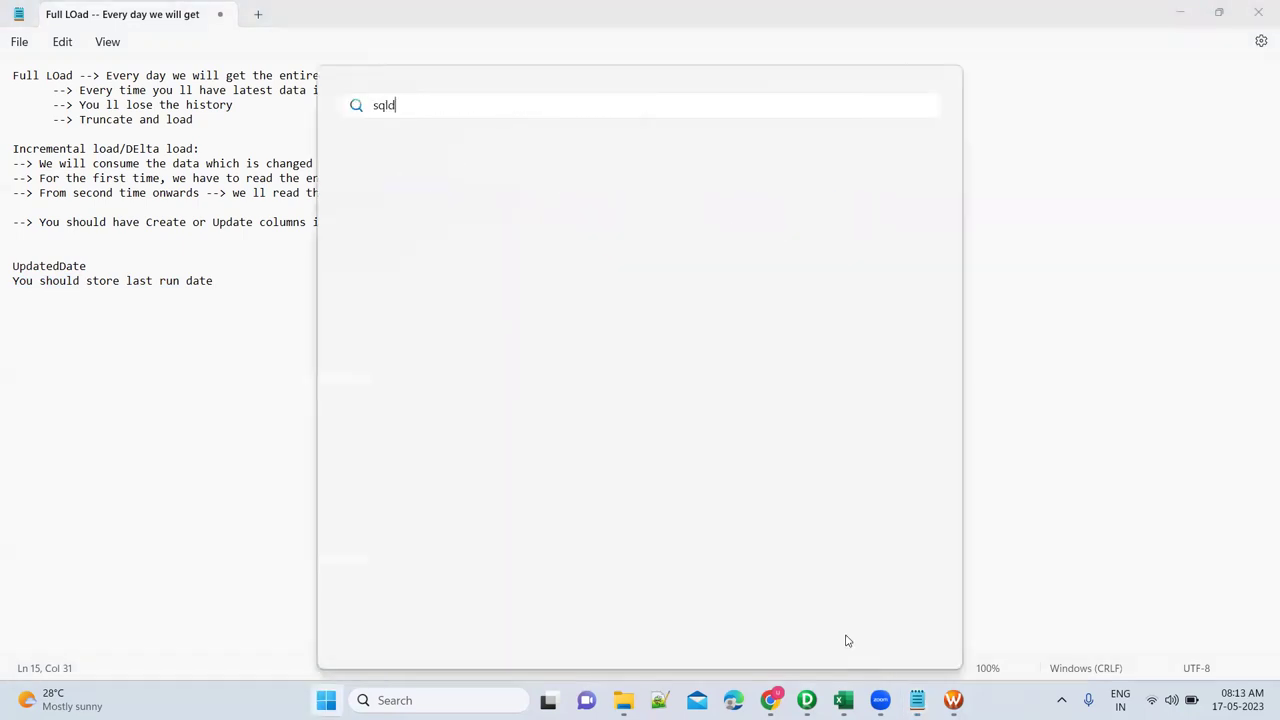
pyautogui.press('Return')
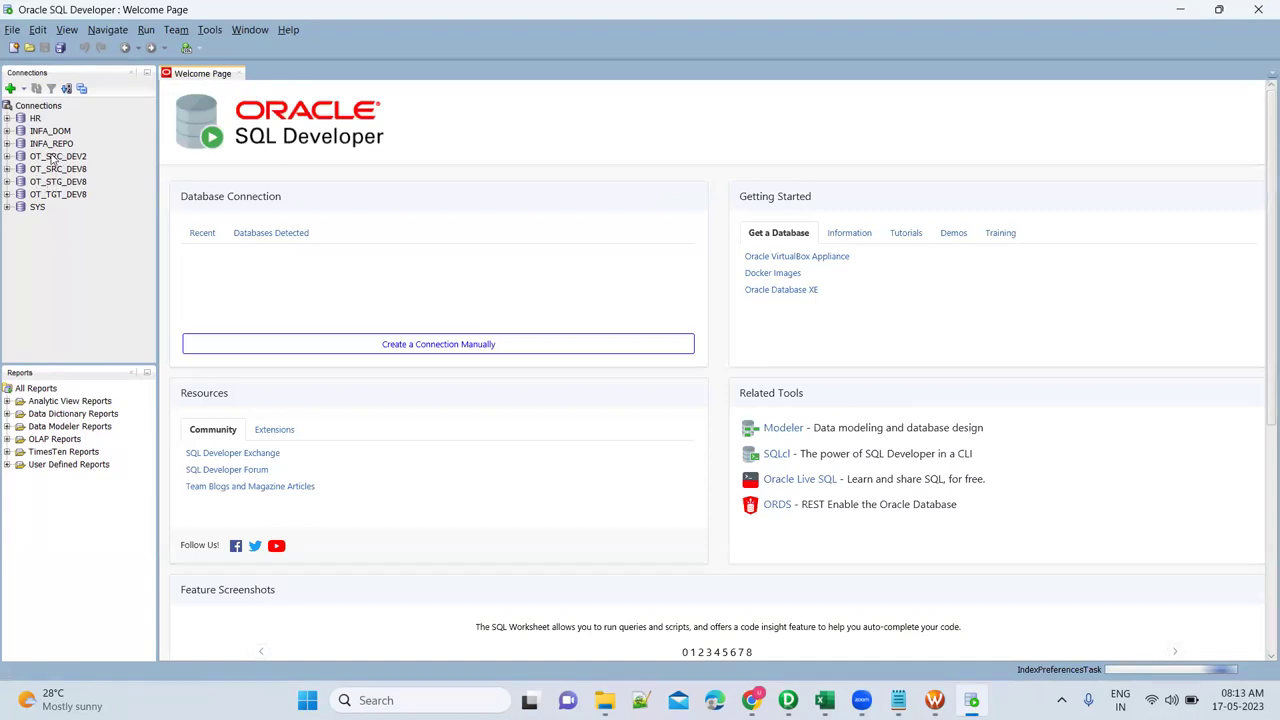
# Connect to OT_SRC_DEV2, run SELECT * FROM ff_employees, and browse the second result row.
pyautogui.rightClick(52, 158)
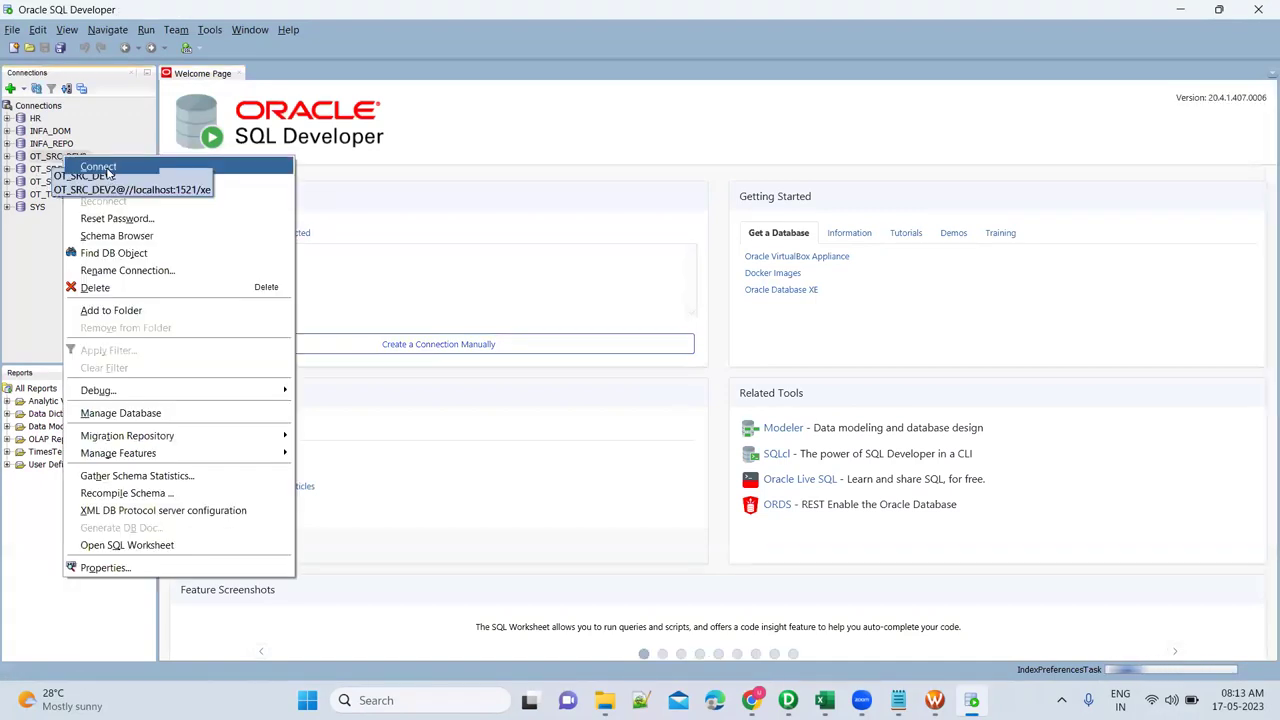
pyautogui.click(100, 167)
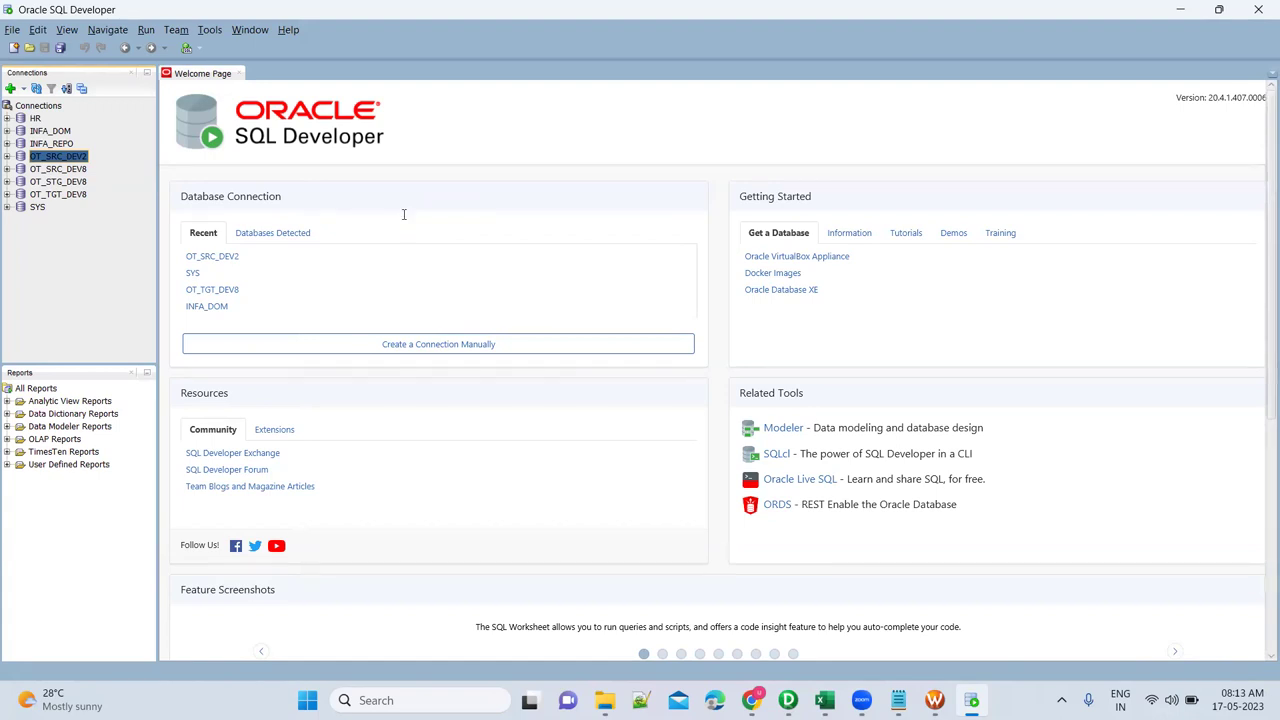
pyautogui.write('SE')
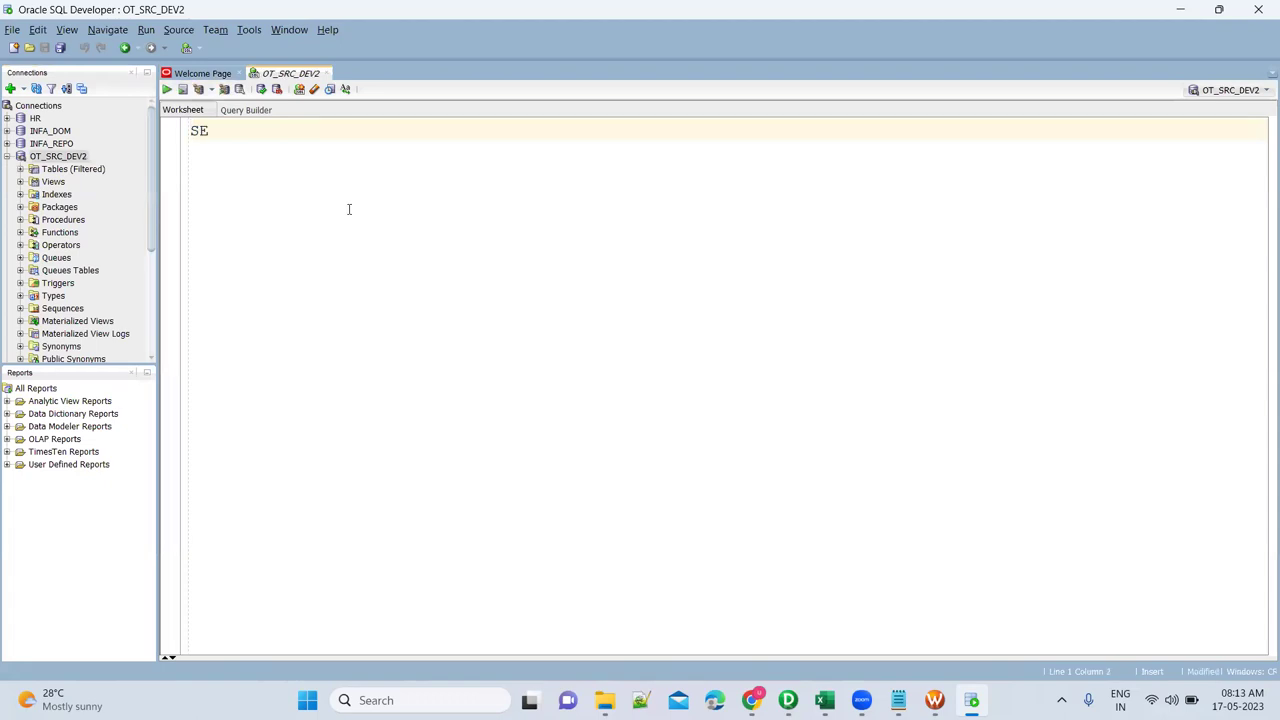
pyautogui.write('LECT * FROM ')
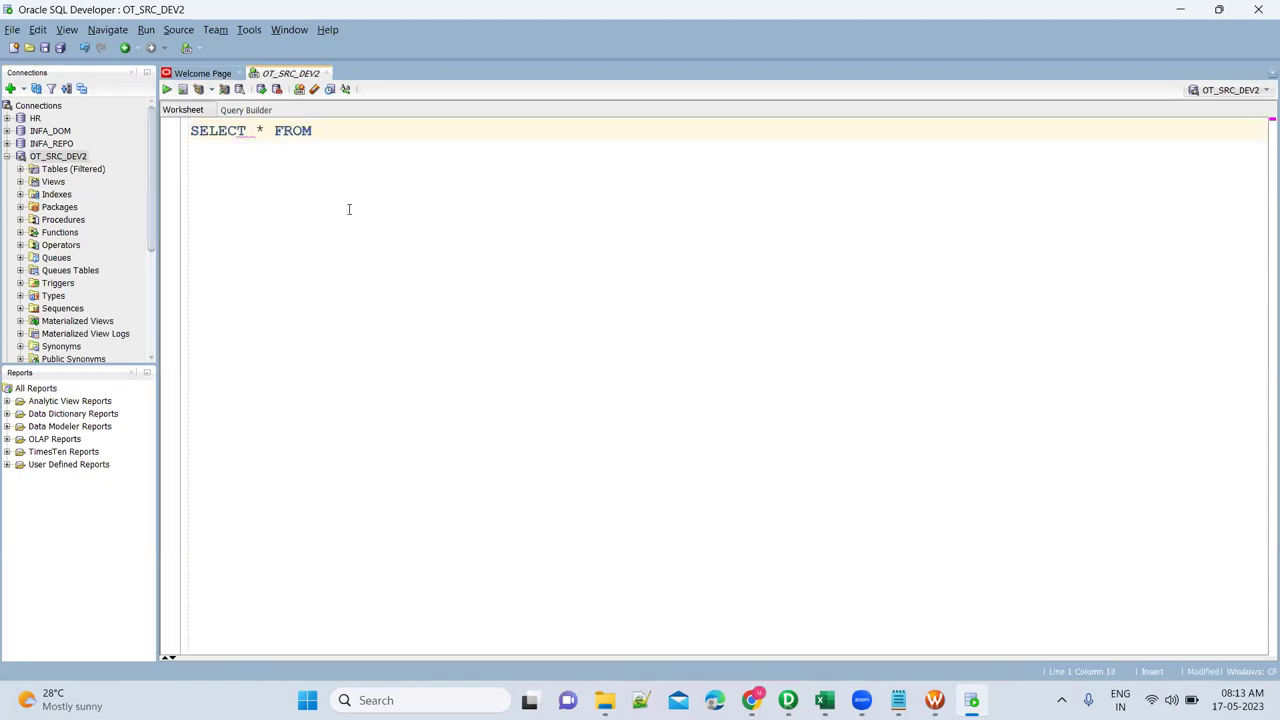
pyautogui.write('FF_')
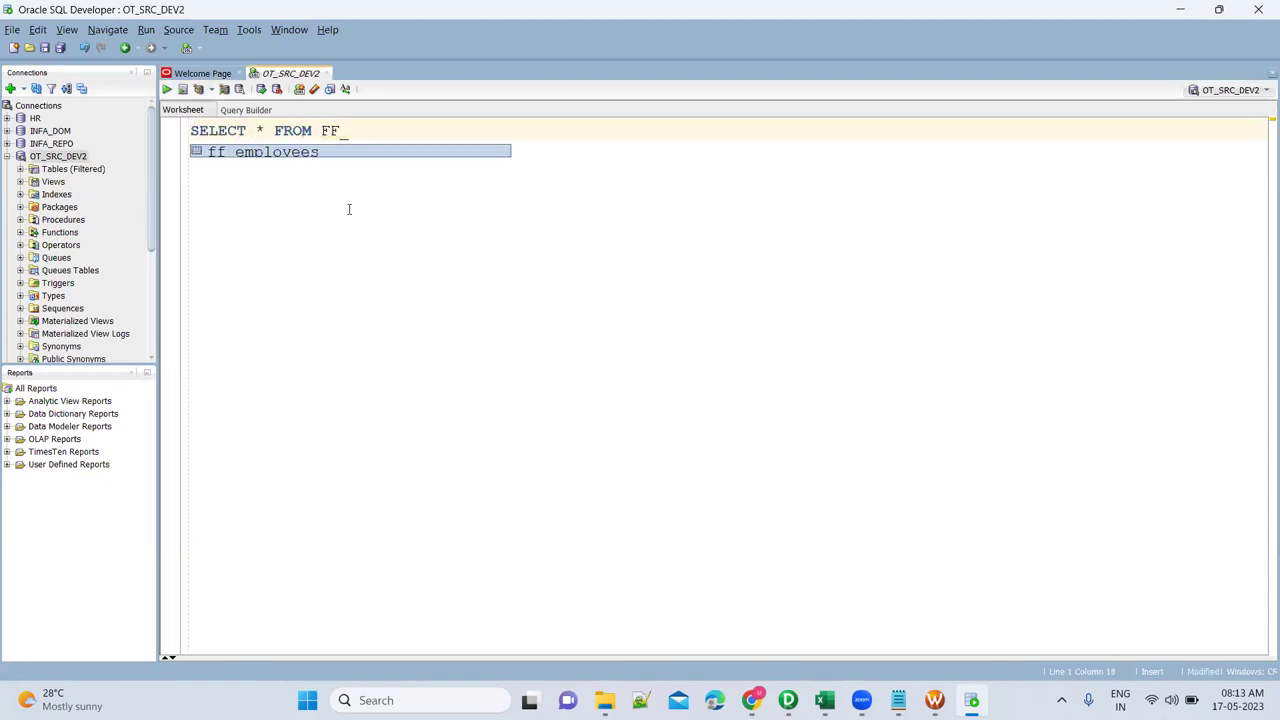
pyautogui.press('Return')
pyautogui.hotkey('ctrl', 'Return')
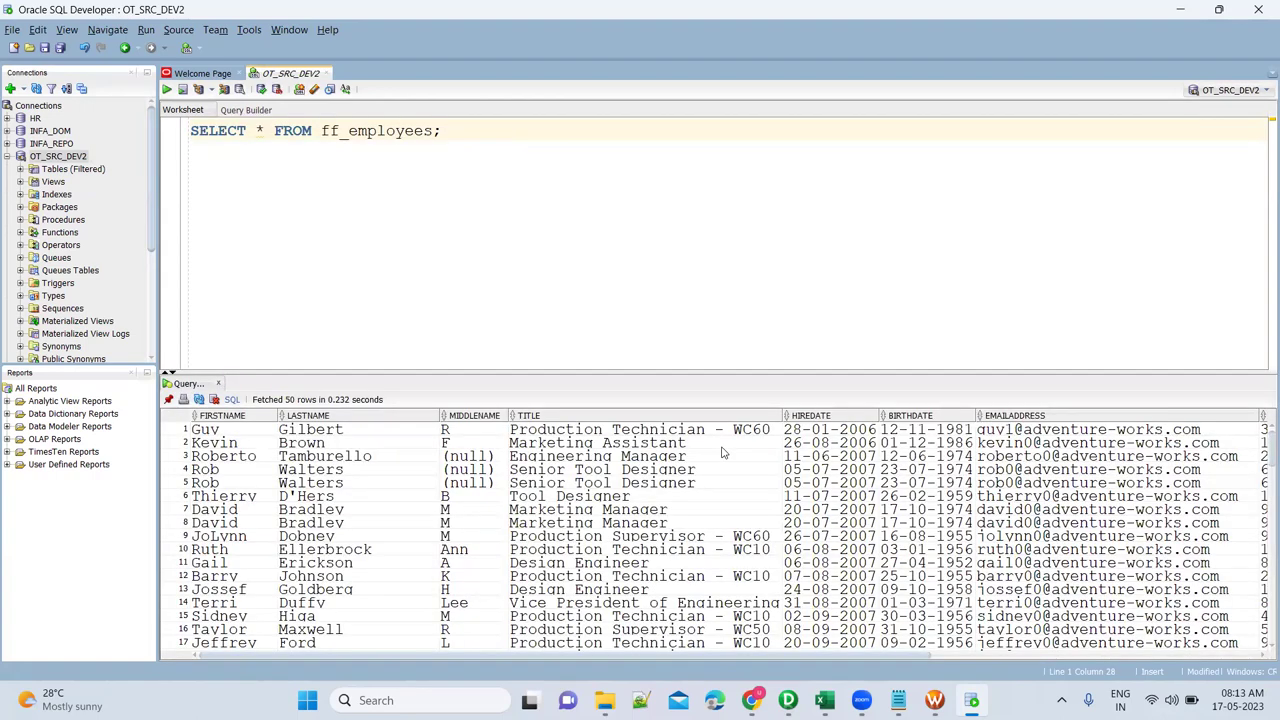
pyautogui.click(720, 446)
pyautogui.press('Right')
pyautogui.press('Right')
pyautogui.press('Right')
pyautogui.press('Right')
pyautogui.press('Right')
pyautogui.press('Right')
pyautogui.press('Right')
pyautogui.press('Right')
pyautogui.press('Left')
pyautogui.press('Left')
pyautogui.press('Left')
pyautogui.press('Left')
pyautogui.press('Left')
pyautogui.press('Left')
pyautogui.press('Left')
pyautogui.press('Left')
pyautogui.press('Left')
pyautogui.press('Left')
pyautogui.press('Left')
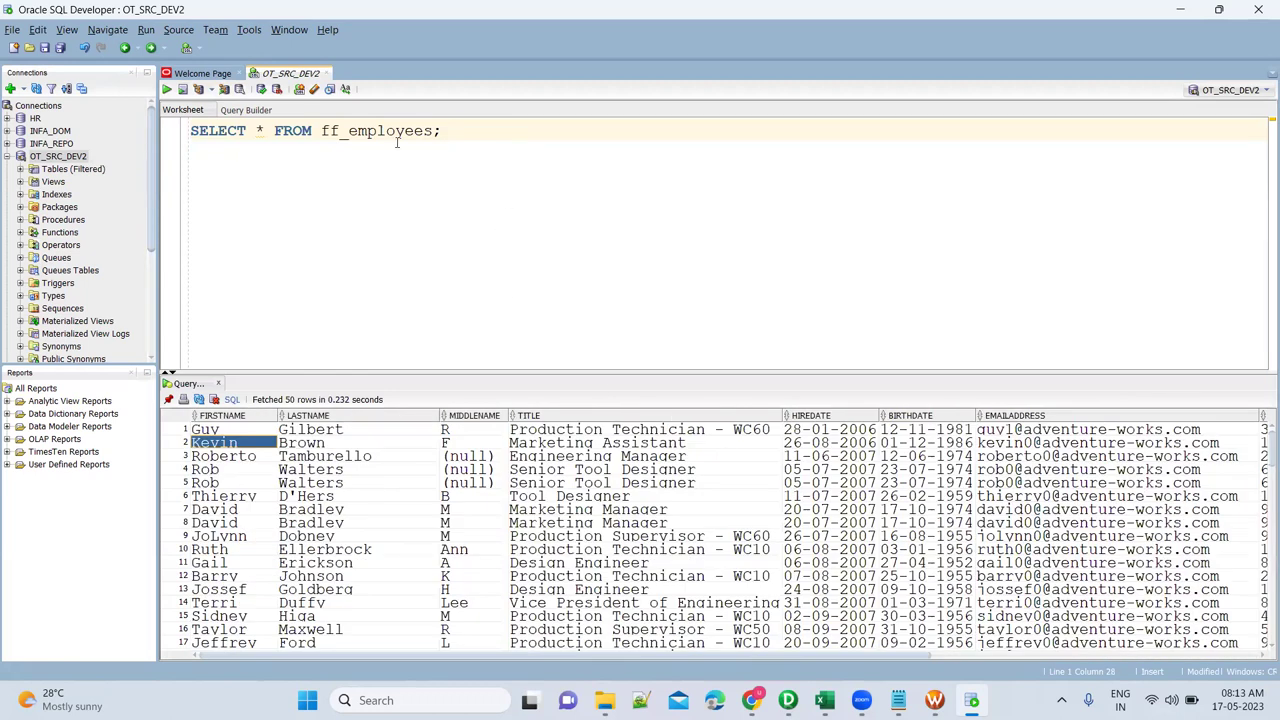
# Run SELECT * FROM department and review the Executive and Finance rows' create and update dates.
pyautogui.doubleClick(383, 133)
pyautogui.write('Departm')
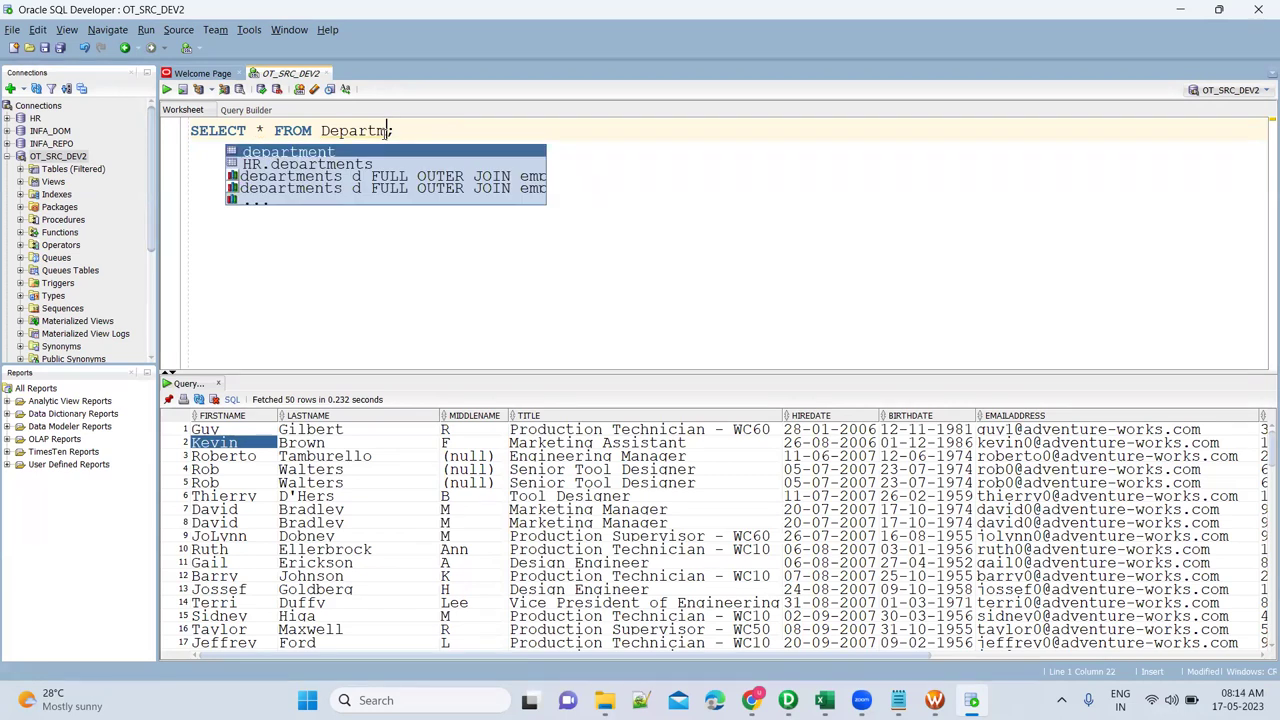
pyautogui.press('Return')
pyautogui.hotkey('ctrl', 'Return')
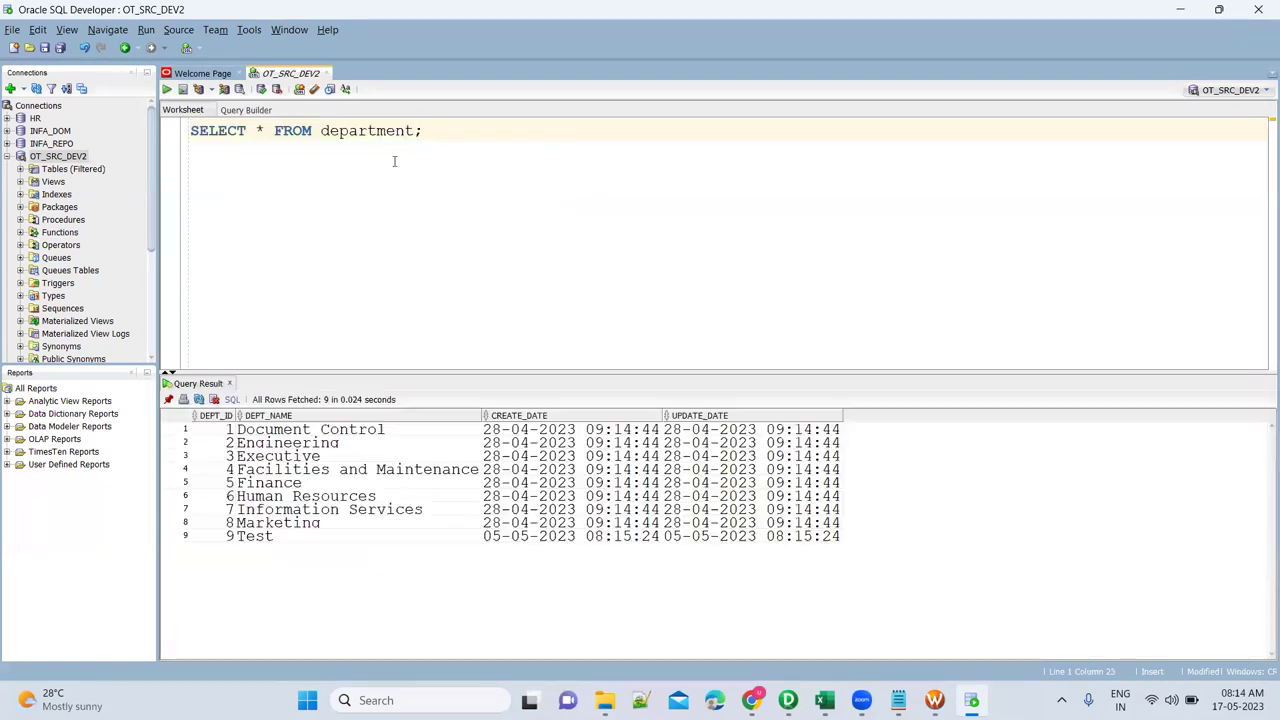
pyautogui.click(390, 456)
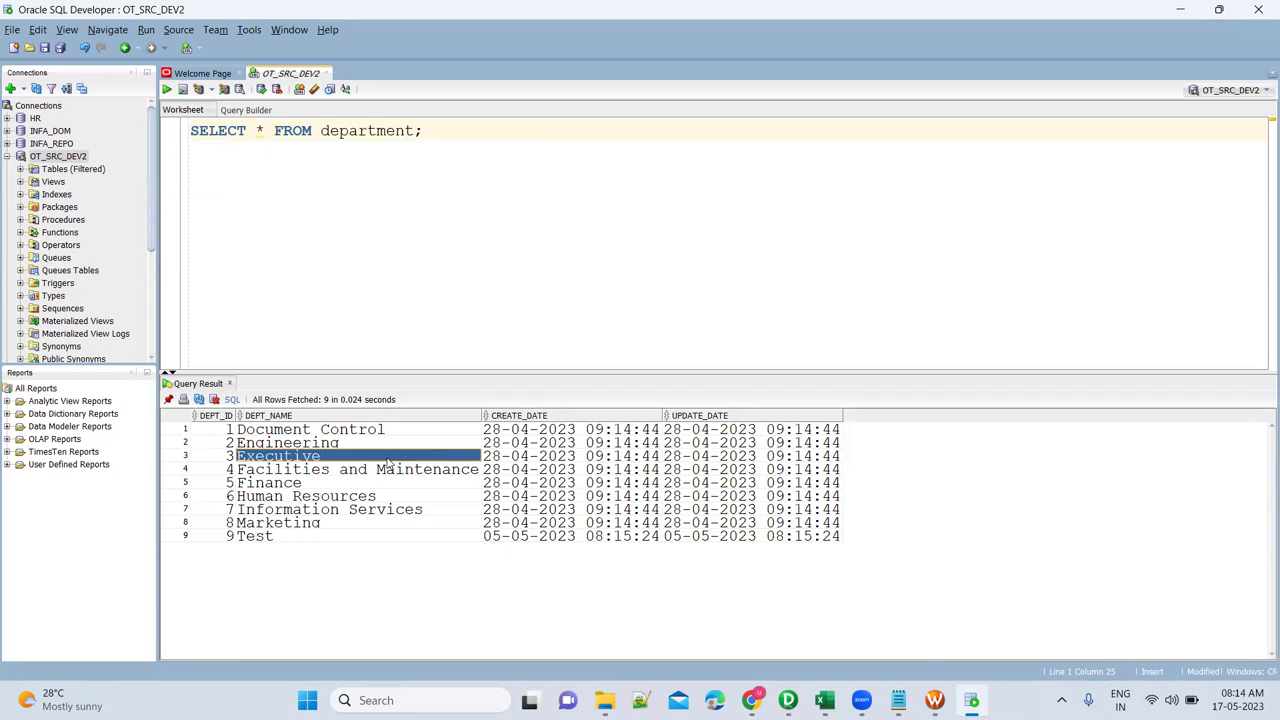
pyautogui.click(433, 485)
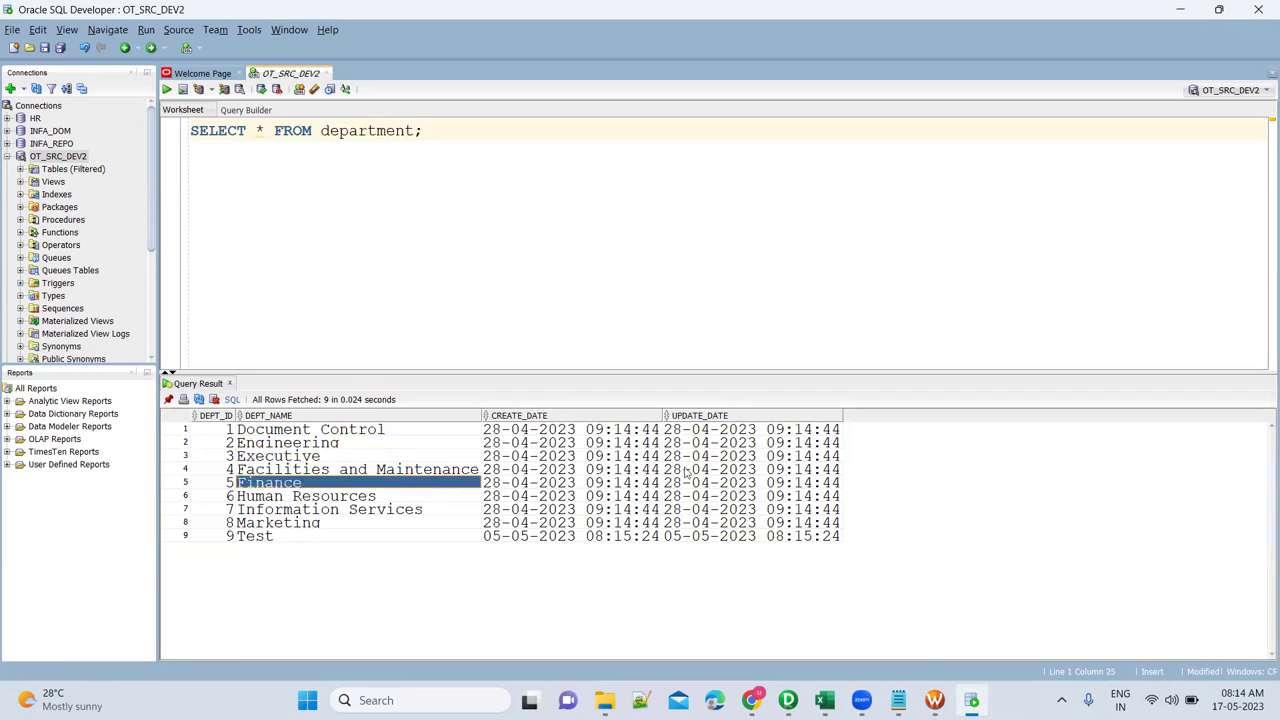
pyautogui.click(738, 457)
pyautogui.click(450, 459)
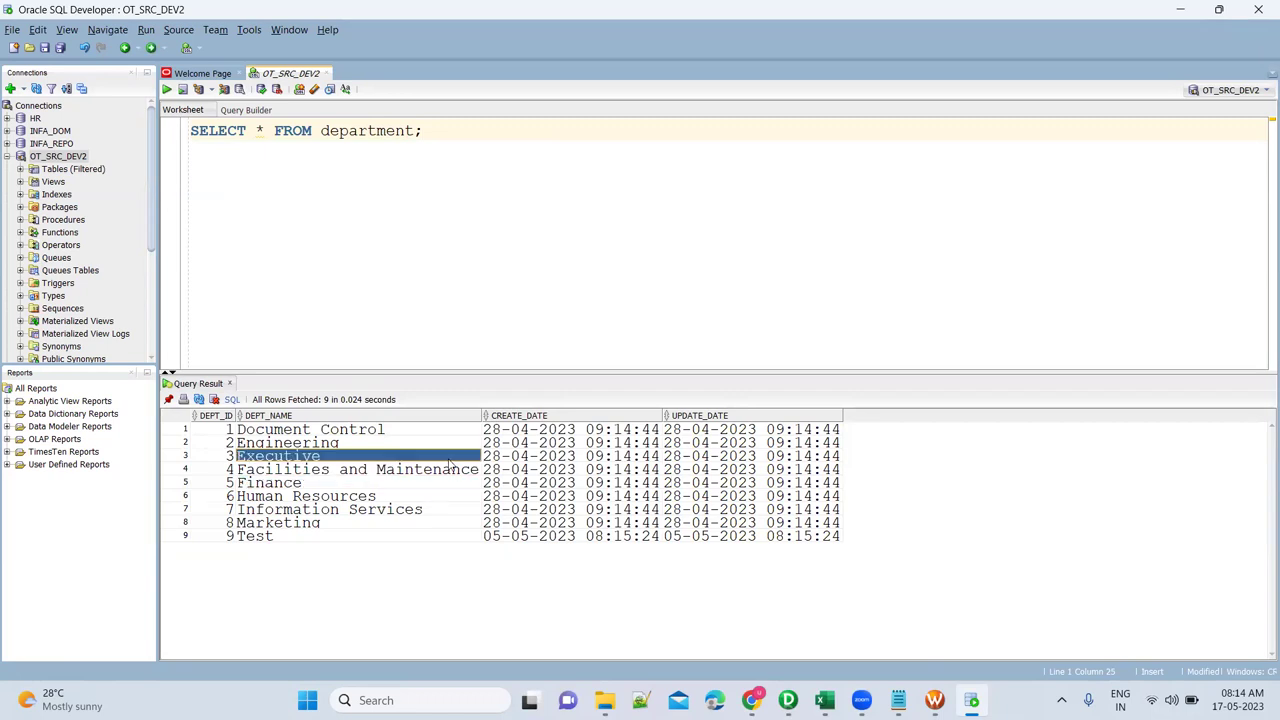
pyautogui.click(652, 483)
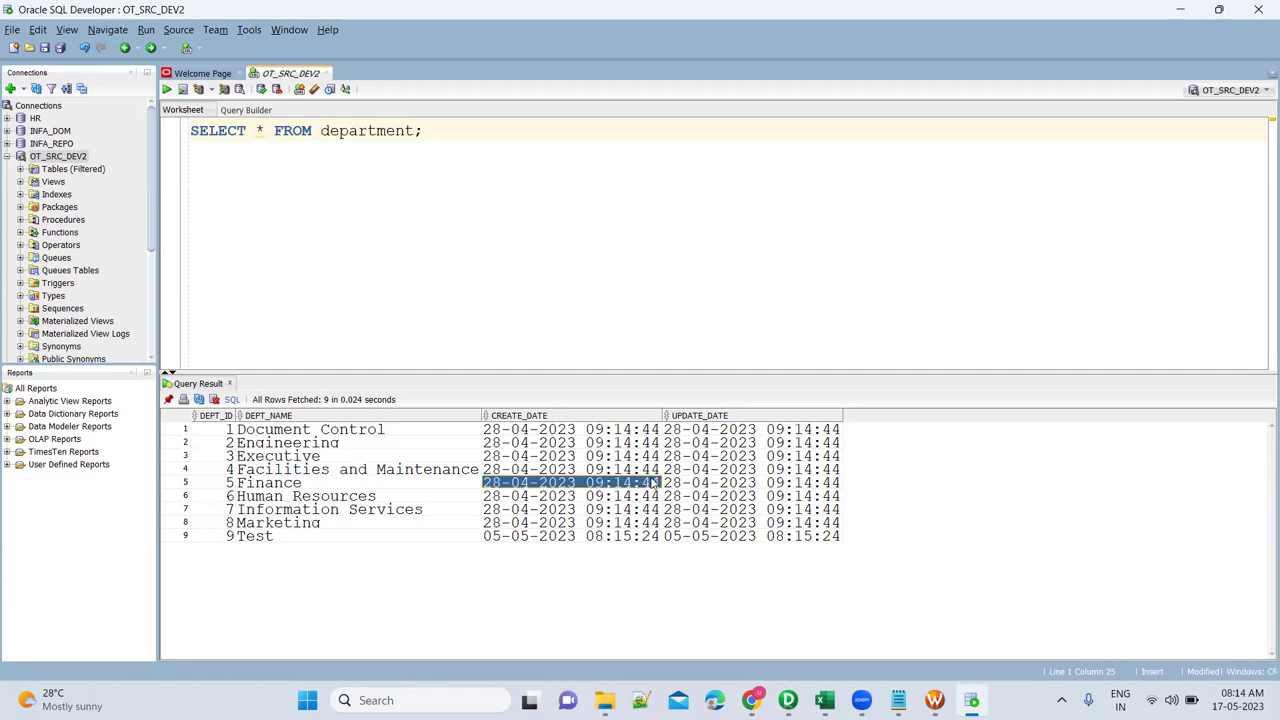
pyautogui.click(441, 486)
# Open blank lines below the department query for a new statement.
pyautogui.click(462, 146)
pyautogui.press('Return')
pyautogui.press('Return')
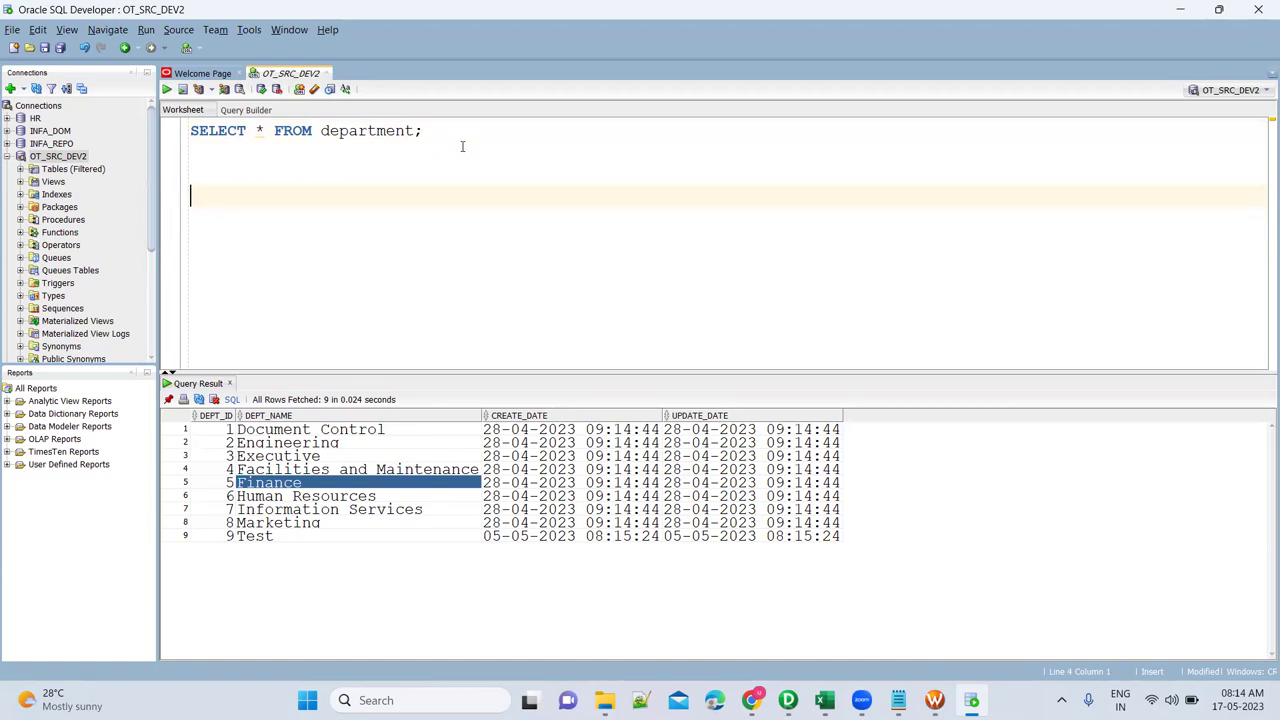
pyautogui.click(322, 131)
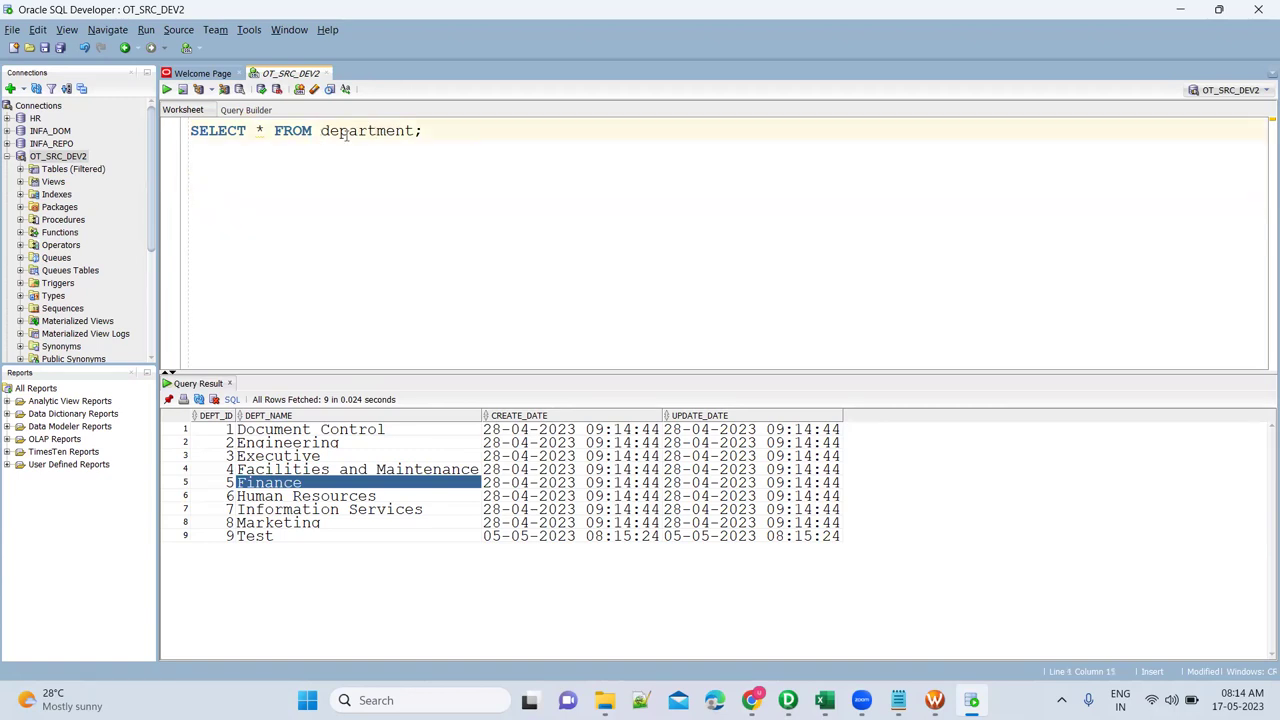
pyautogui.click(437, 135)
pyautogui.press('Return')
# Discard the typed CREATE TABLE text and insert an empty first line above the SELECT query.
pyautogui.write('CREATE ')
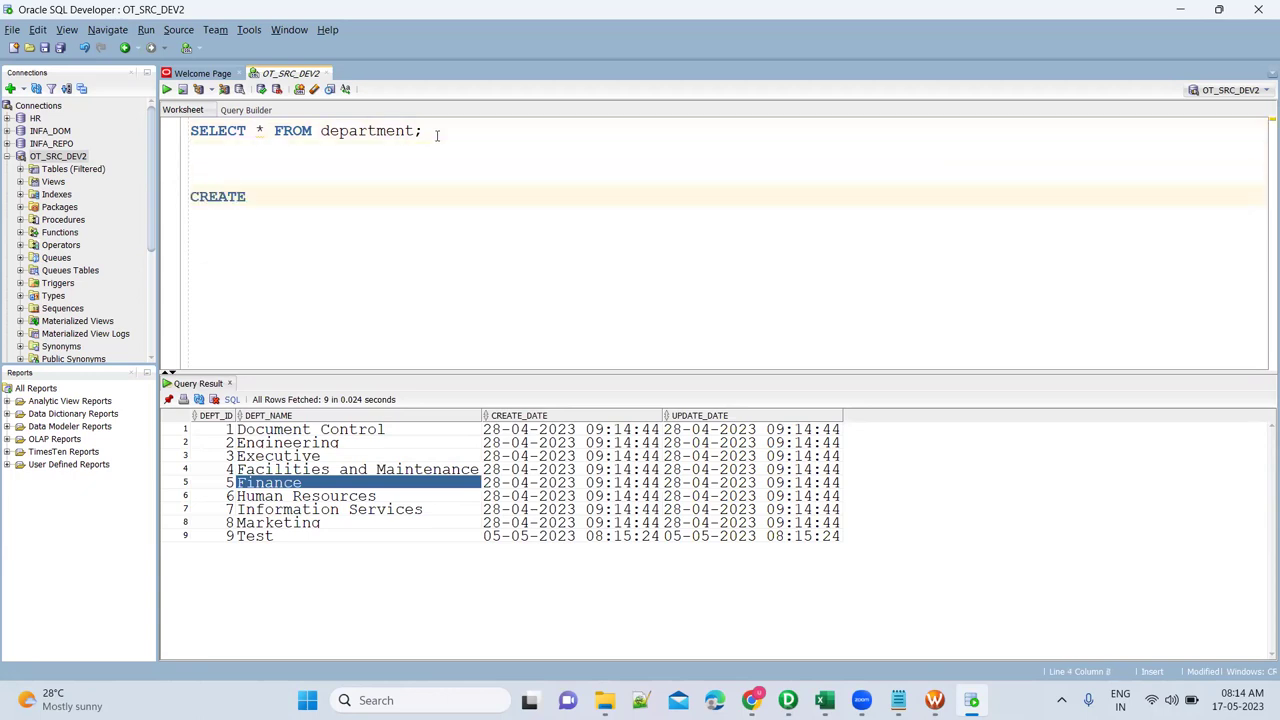
pyautogui.write('TABLE')
pyautogui.hotkey('shift', 'Home')
pyautogui.press('BackSpace')
pyautogui.hotkey('ctrl', 'Home')
pyautogui.press('Return')
pyautogui.press('Up')
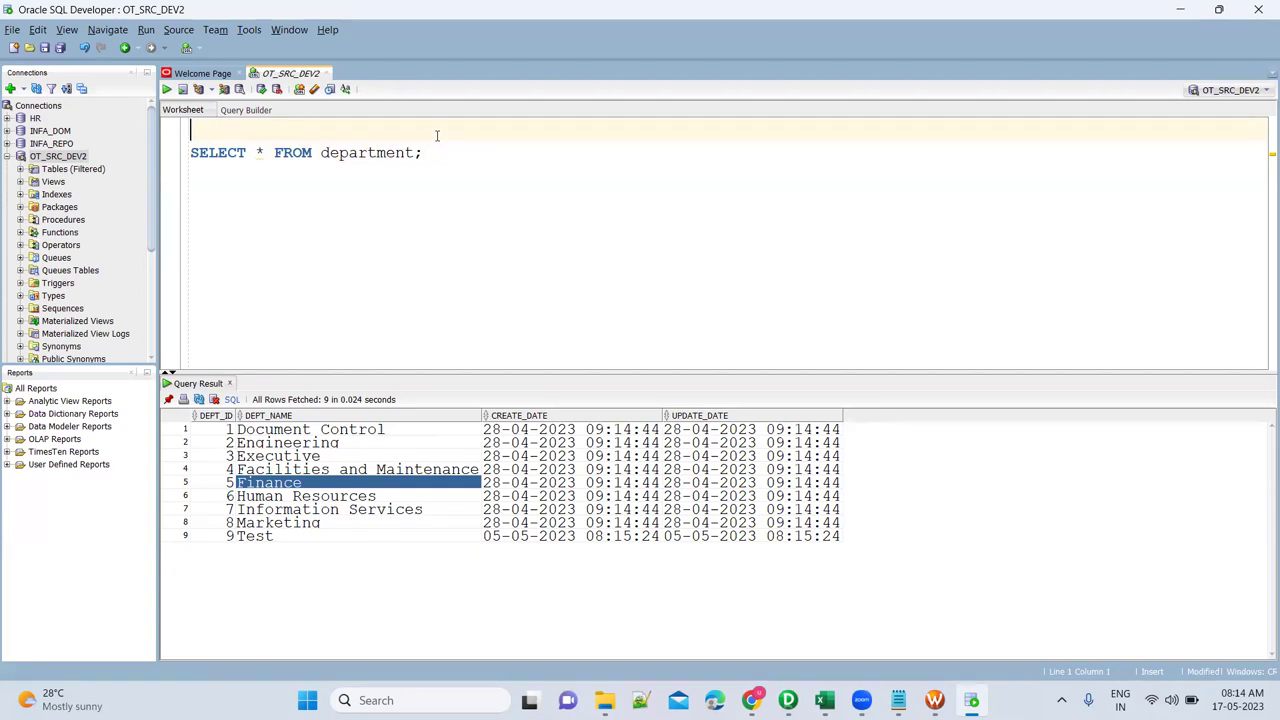
# Prefix the department SELECT with CREATE TABLE TGT_DEPARTMENT_DELTA AS, without a WHERE clause, and run it.
pyautogui.write('CREATE TABLE T')
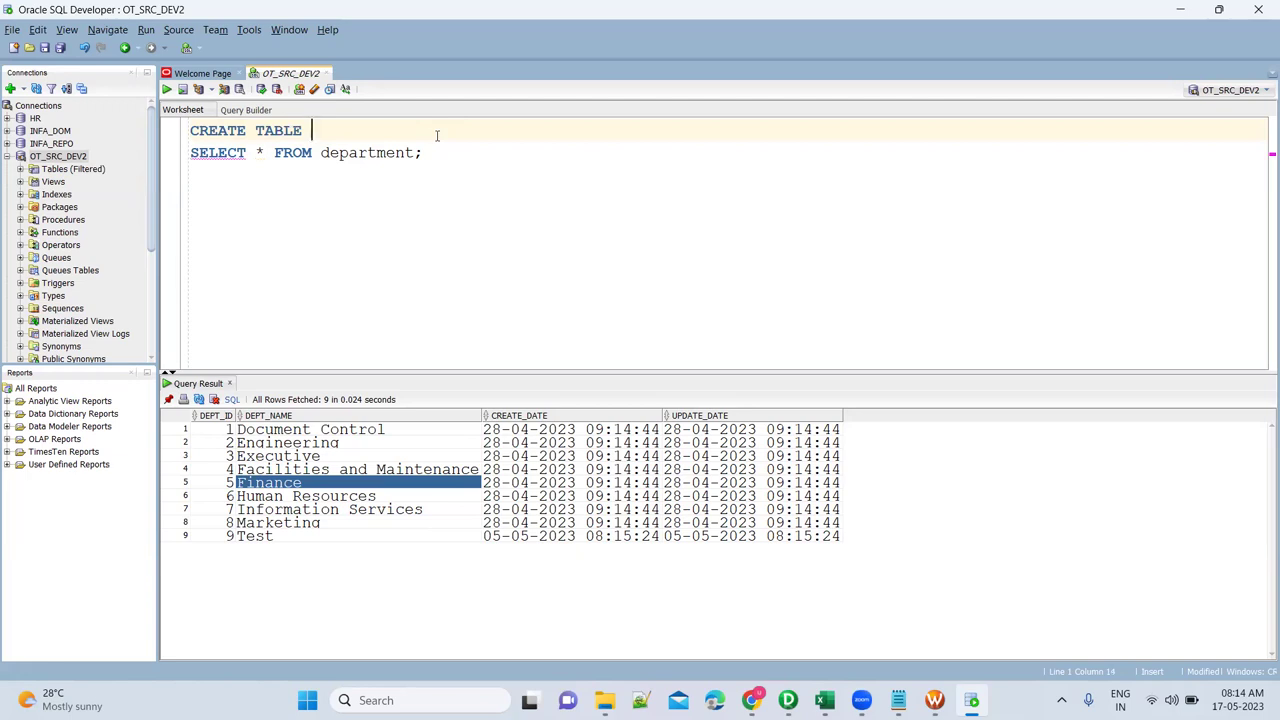
pyautogui.write('GT_DEPARTMENT_DELTA AS')
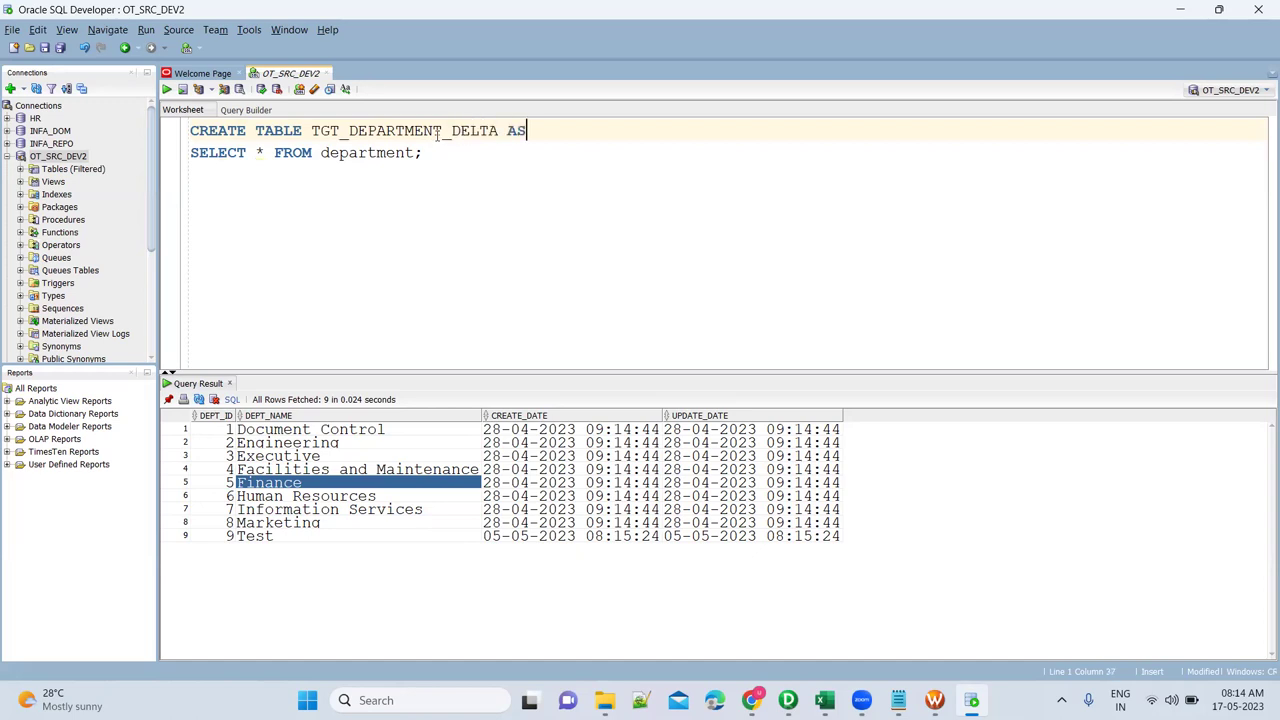
pyautogui.press('Escape')
pyautogui.press('Down')
pyautogui.press('Left')
pyautogui.press('Return')
pyautogui.press('Return')
pyautogui.write('WHERE')
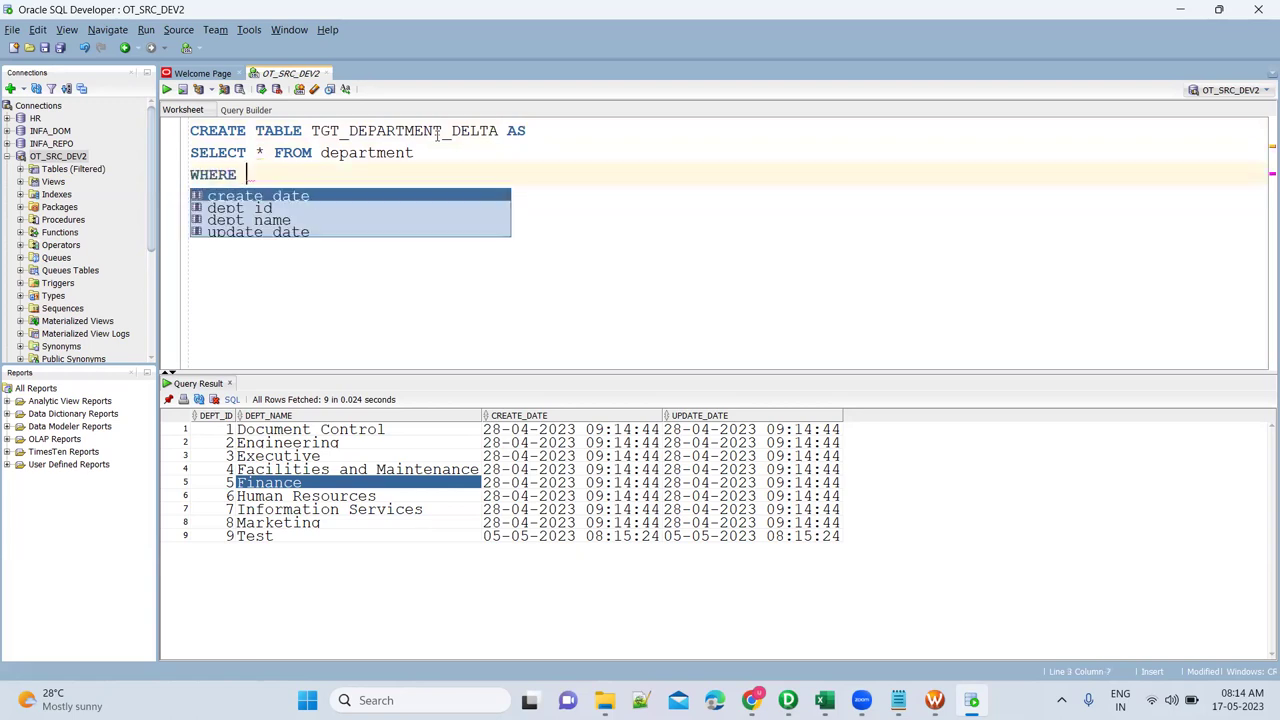
pyautogui.press('Delete')
pyautogui.press('BackSpace')
pyautogui.press('BackSpace')
pyautogui.press('BackSpace')
pyautogui.press('BackSpace')
pyautogui.press('BackSpace')
pyautogui.press('BackSpace')
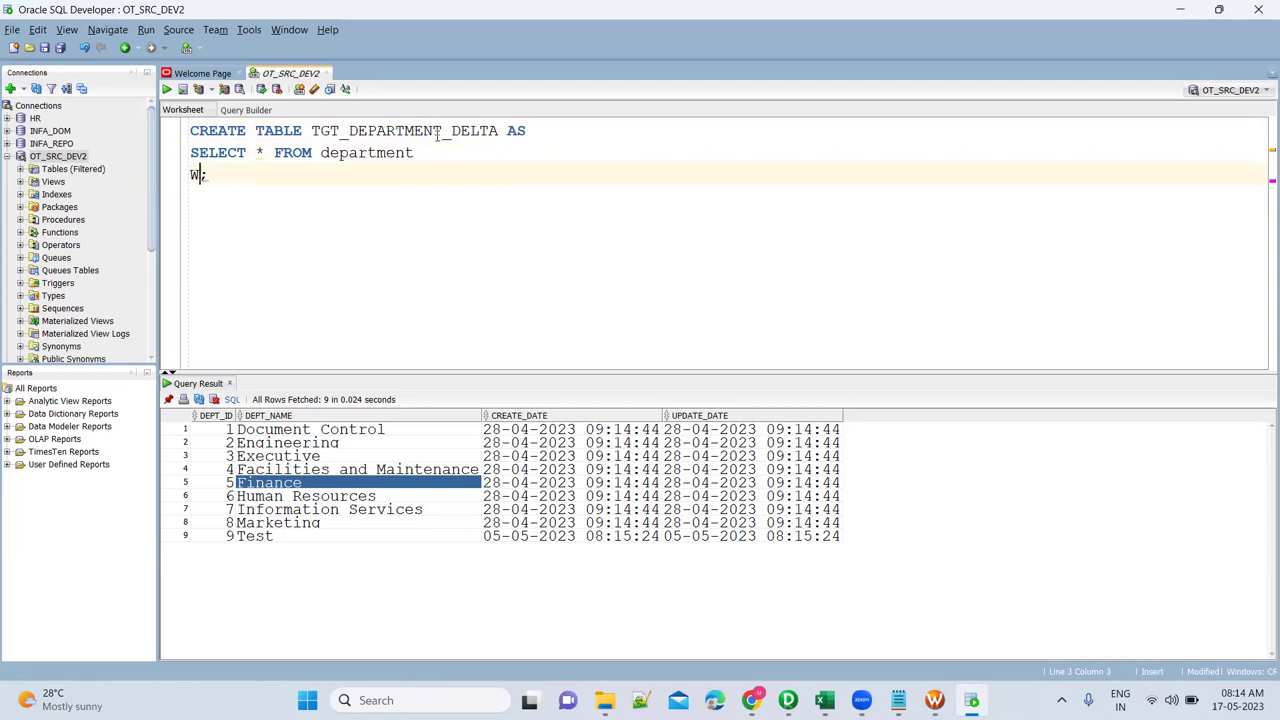
pyautogui.hotkey('ctrl', 'Return')
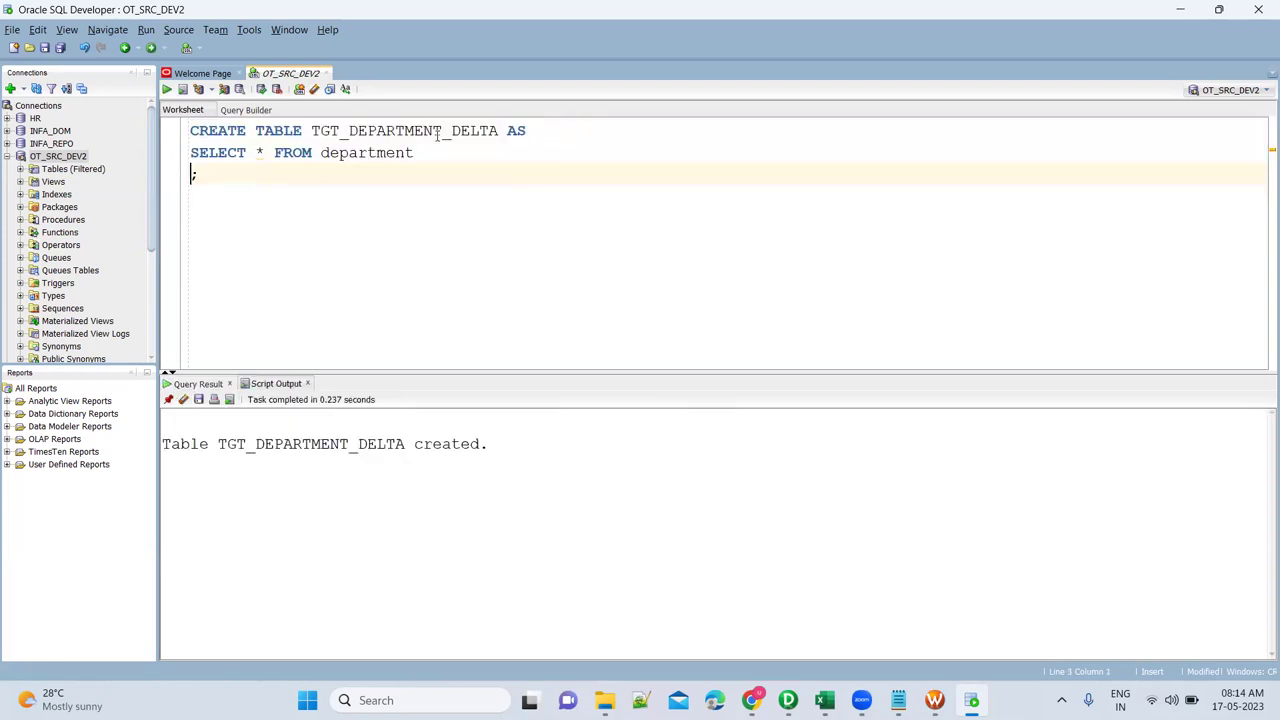
# Write the query SELECT * FROM TGT_DEPARTMENT_DELTA; on line 5.
pyautogui.doubleClick(395, 132)
pyautogui.hotkey('ctrl', 'c')
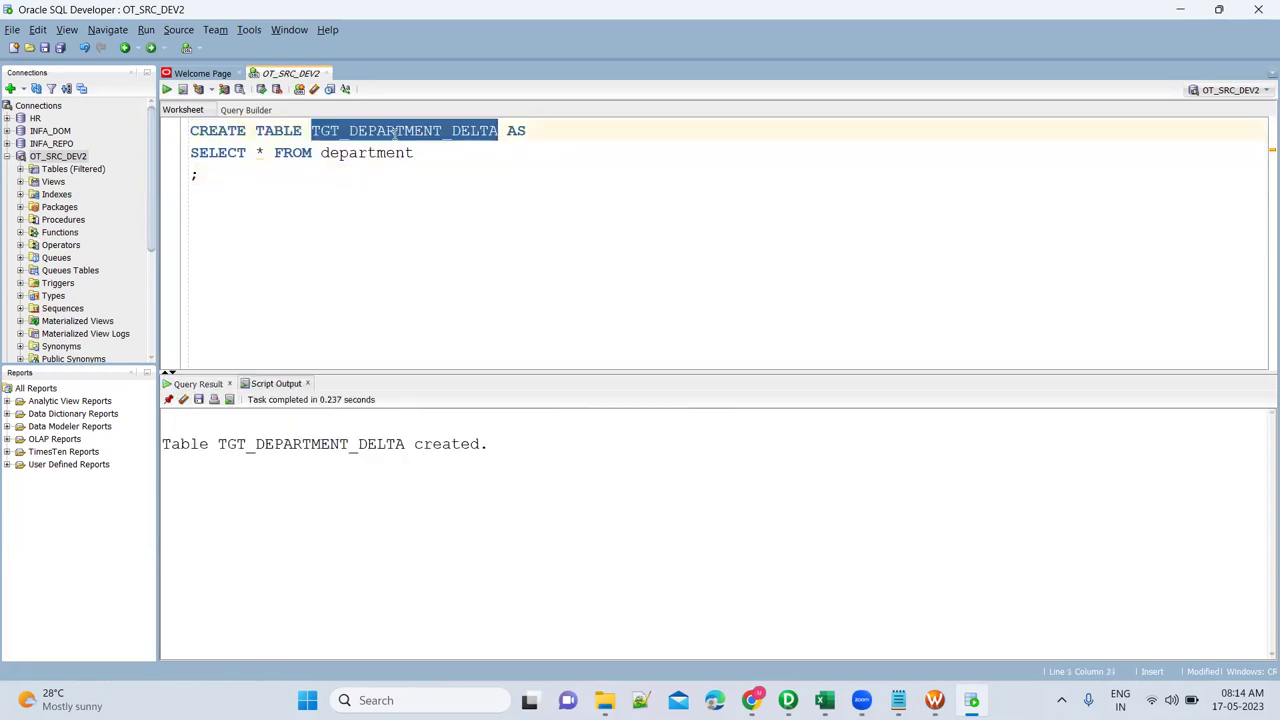
pyautogui.press('Down')
pyautogui.press('Down')
pyautogui.press('Down')
pyautogui.press('Down')
pyautogui.press('Down')
pyautogui.press('Down')
pyautogui.press('Down')
pyautogui.press('Down')
pyautogui.press('Down')
pyautogui.press('Up')
pyautogui.press('Up')
pyautogui.press('Up')
pyautogui.press('Up')
pyautogui.press('Up')
pyautogui.press('Up')
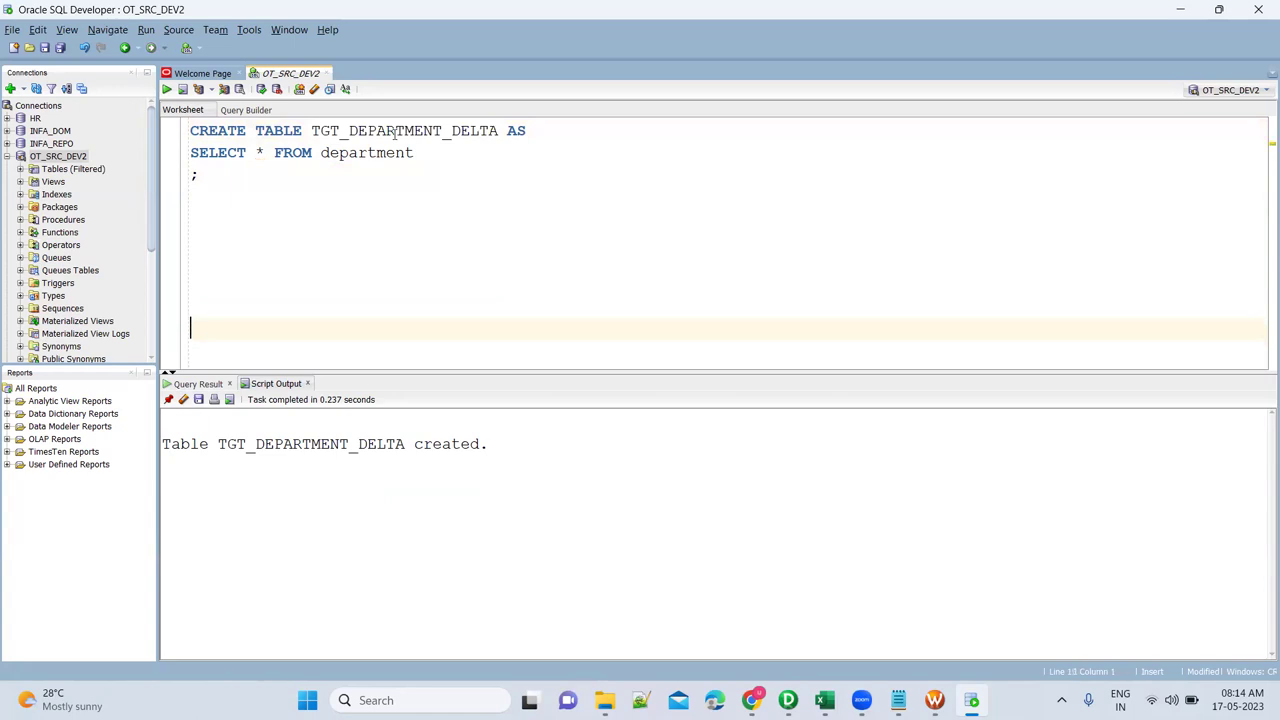
pyautogui.hotkey('ctrl', 'v')
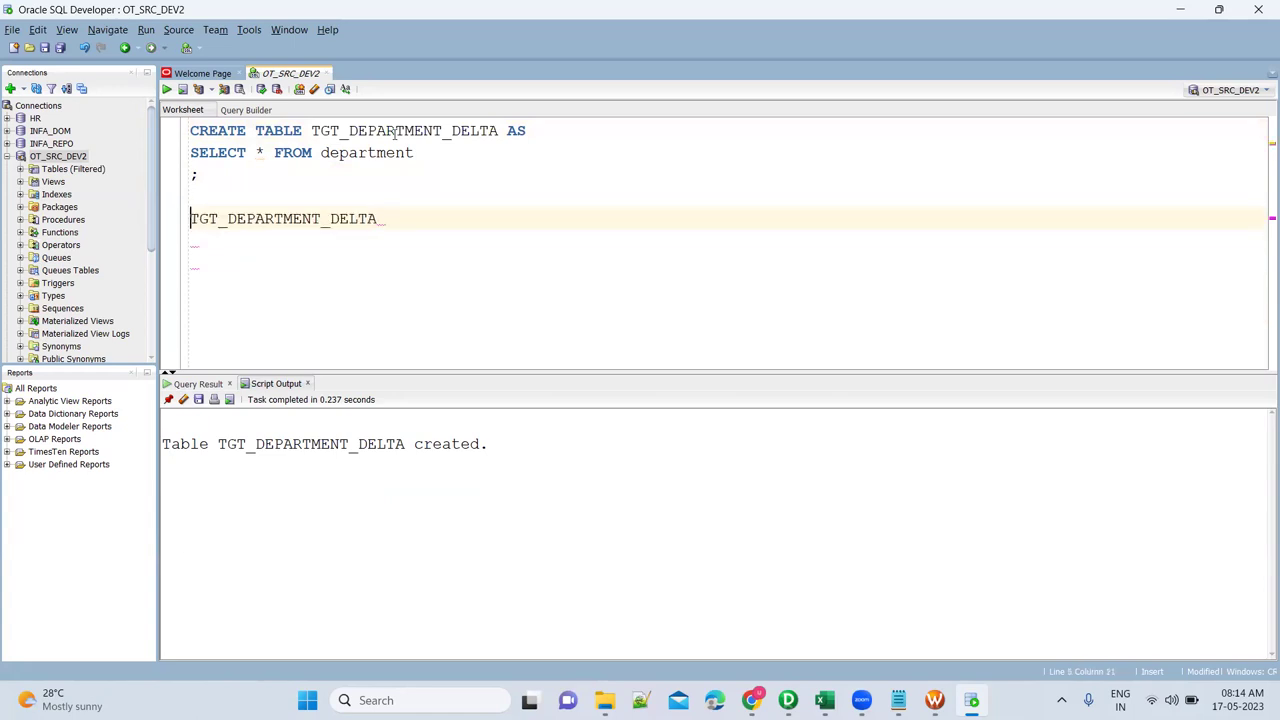
pyautogui.write('SELECT * FROM')
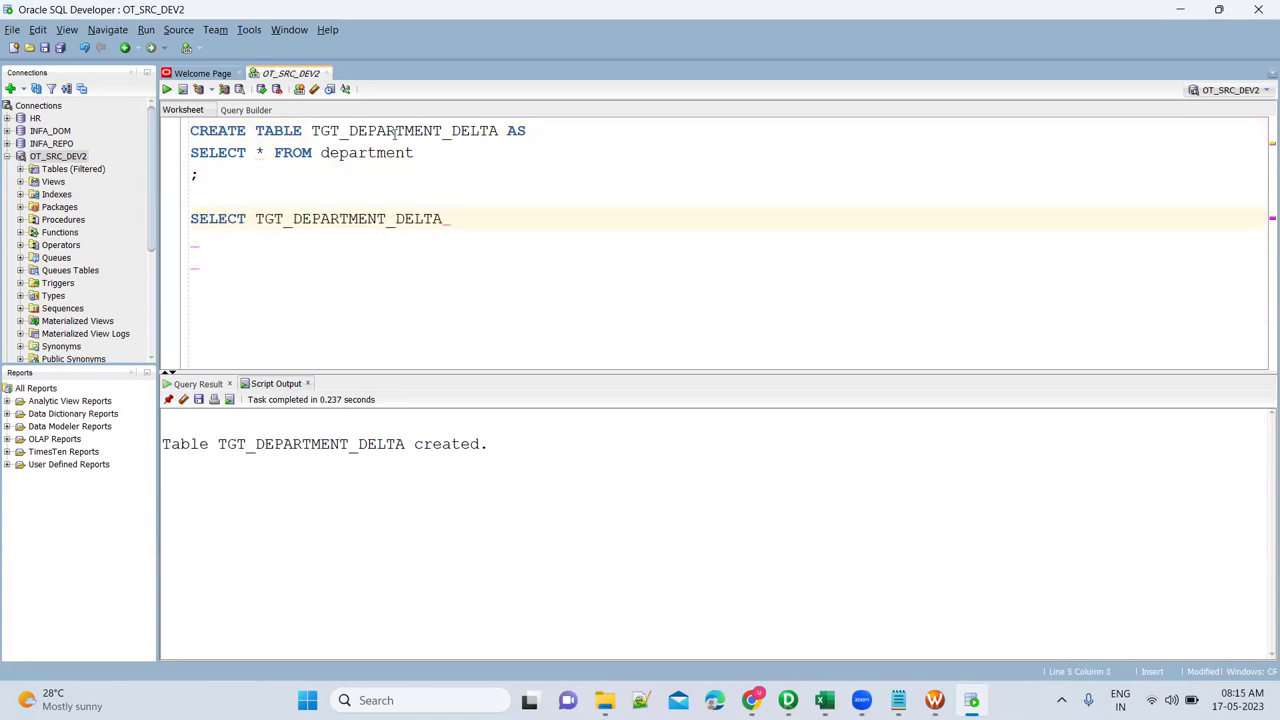
pyautogui.press('End')
pyautogui.write(';')
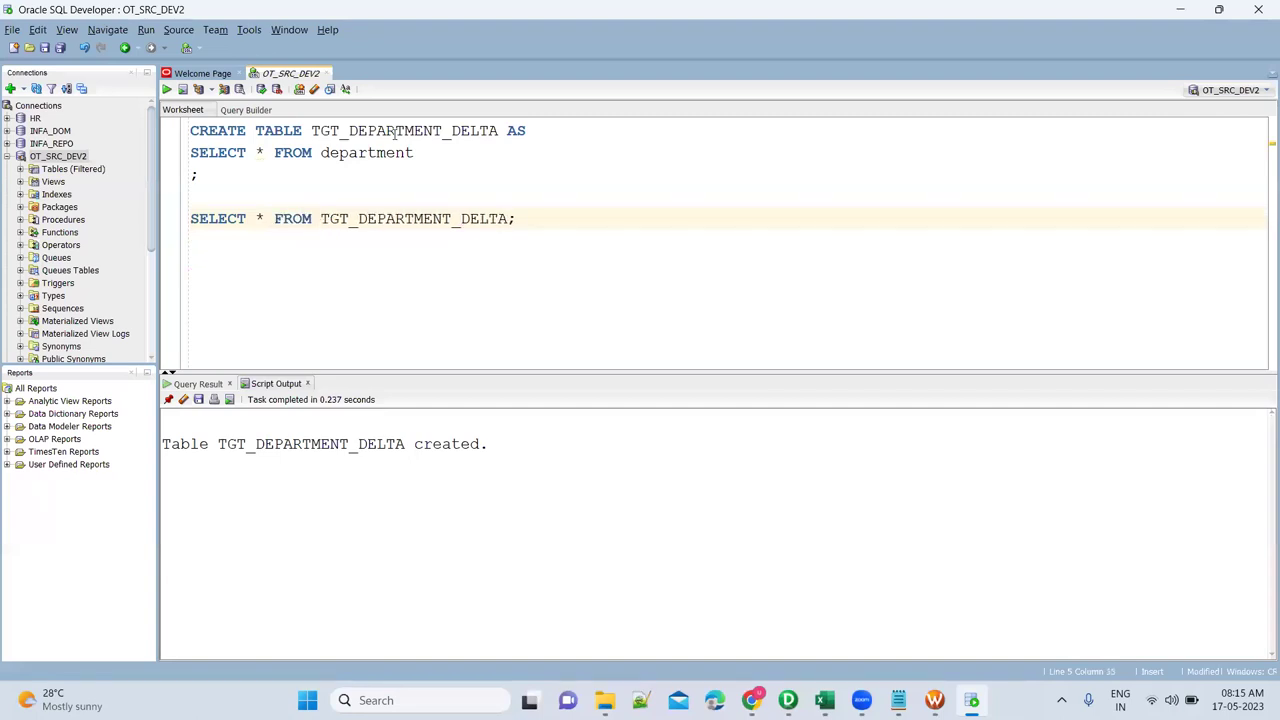
# Review the CREATE TABLE statement, then run the SELECT on TGT_DEPARTMENT_DELTA.
pyautogui.moveTo(416, 152); pyautogui.dragTo(182, 163)
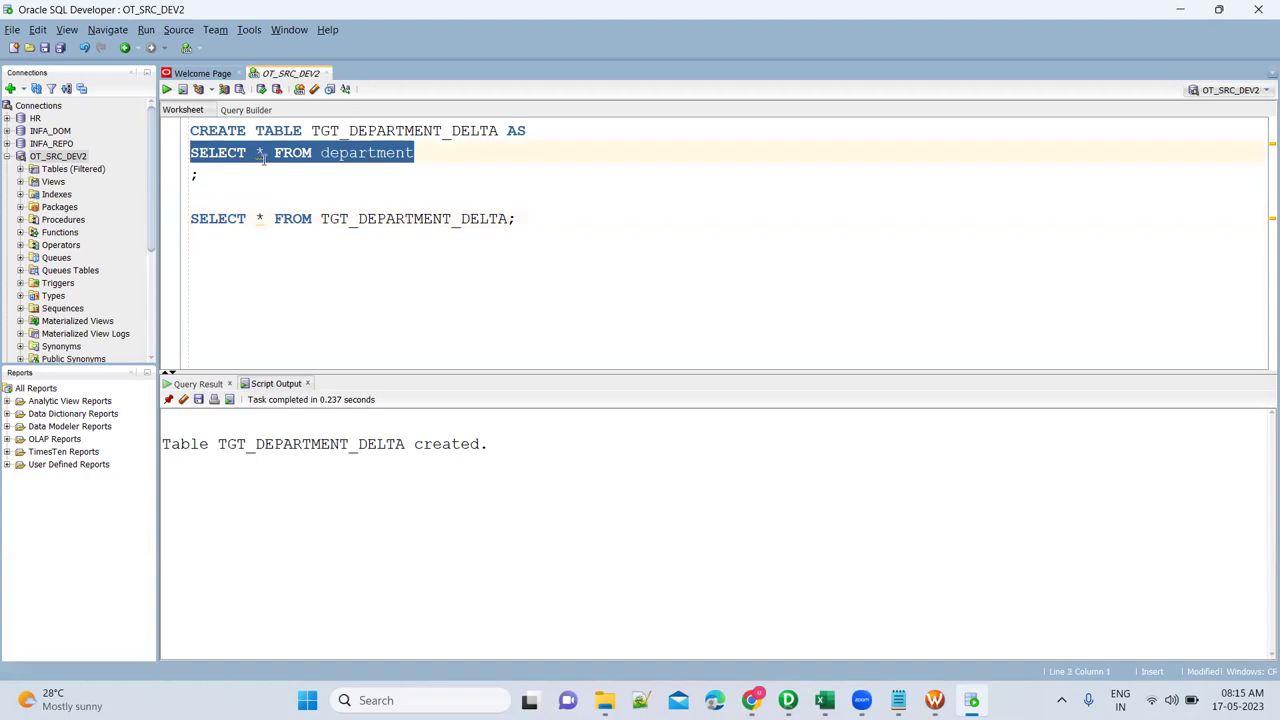
pyautogui.click(264, 158)
pyautogui.moveTo(312, 130); pyautogui.dragTo(498, 128)
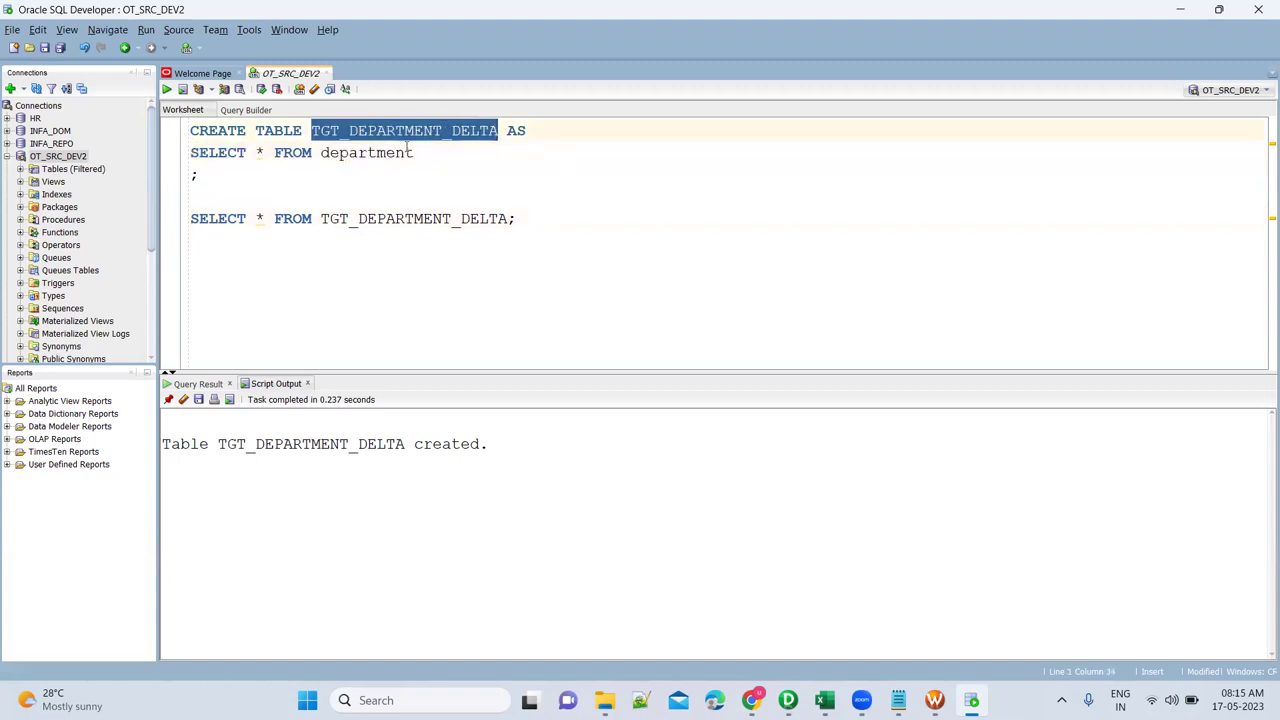
pyautogui.click(397, 152)
pyautogui.moveTo(245, 174); pyautogui.dragTo(187, 140)
pyautogui.click(348, 218)
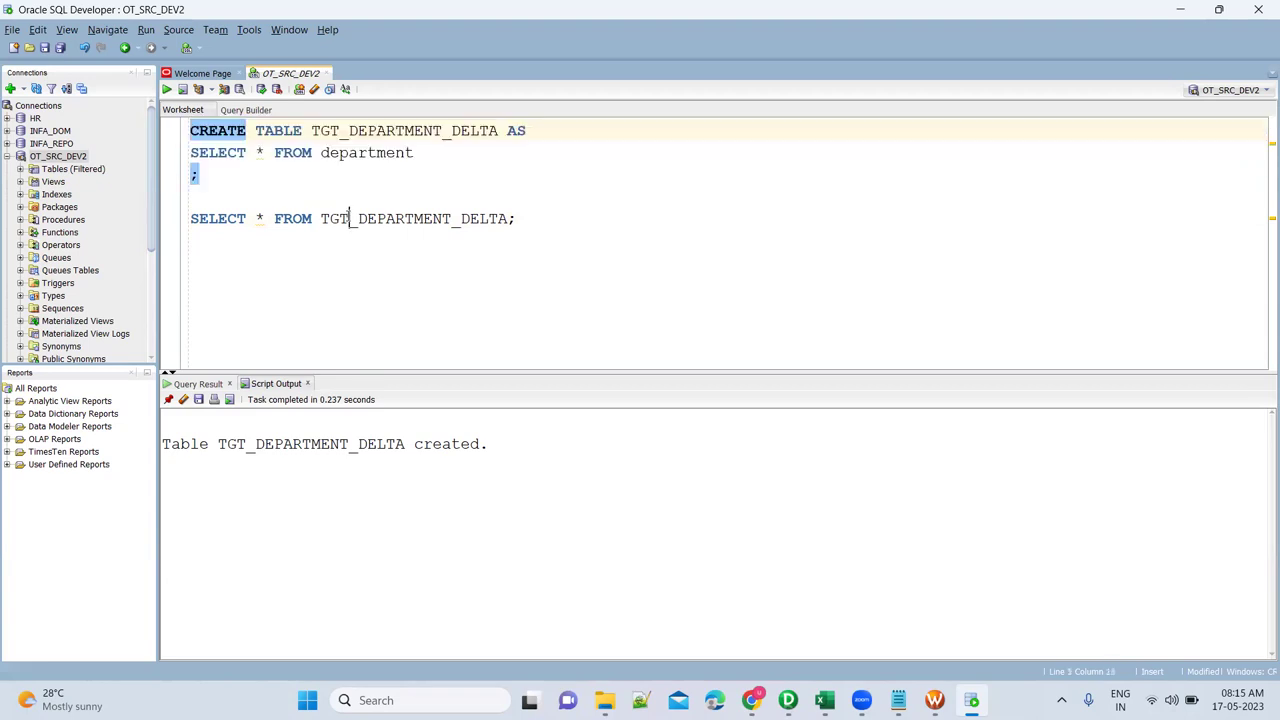
pyautogui.hotkey('ctrl', 'Return')
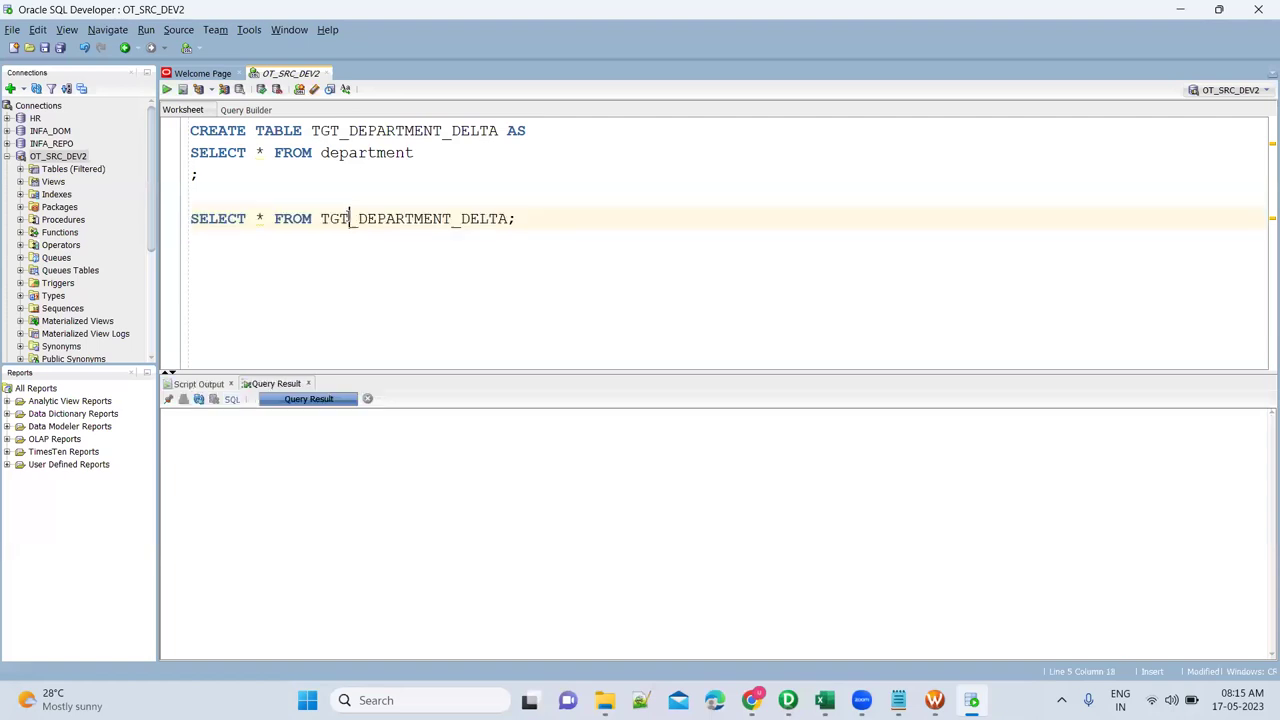
# Add and run TRUNCATE TABLE TGT_DEPARTMENT_DELTA; below the query.
pyautogui.click(417, 488)
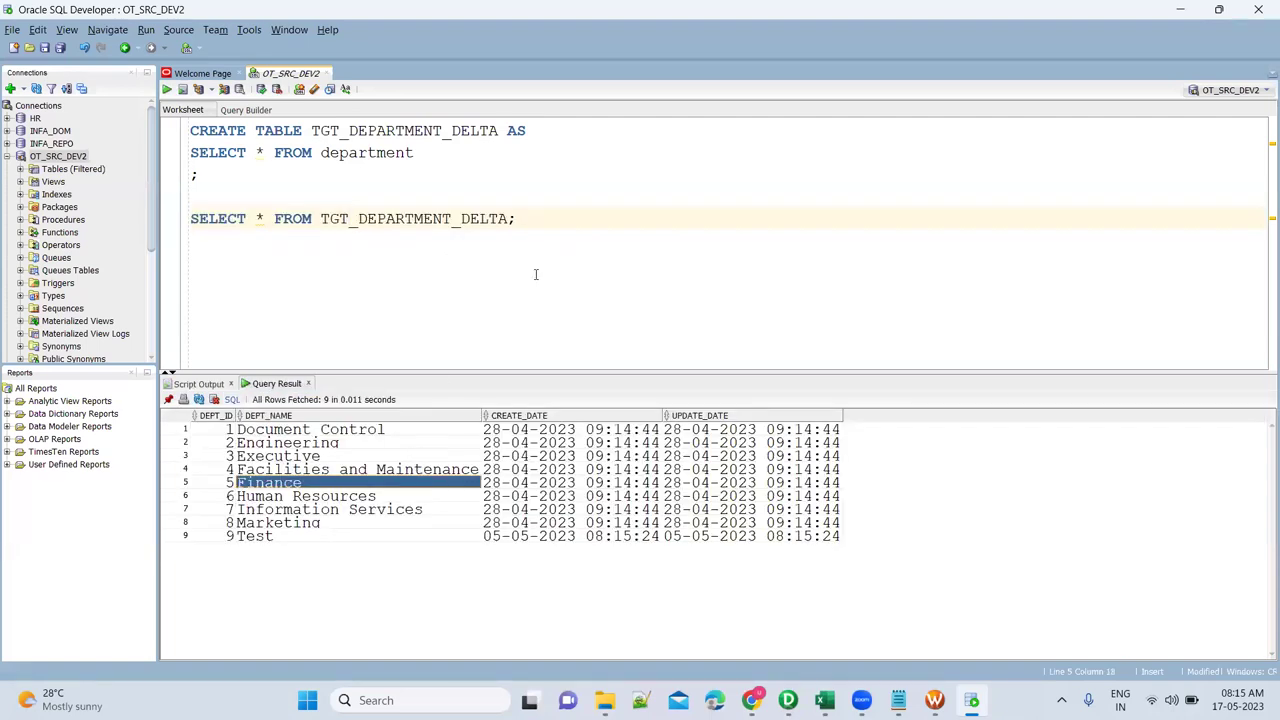
pyautogui.doubleClick(481, 218)
pyautogui.hotkey('ctrl', 'c')
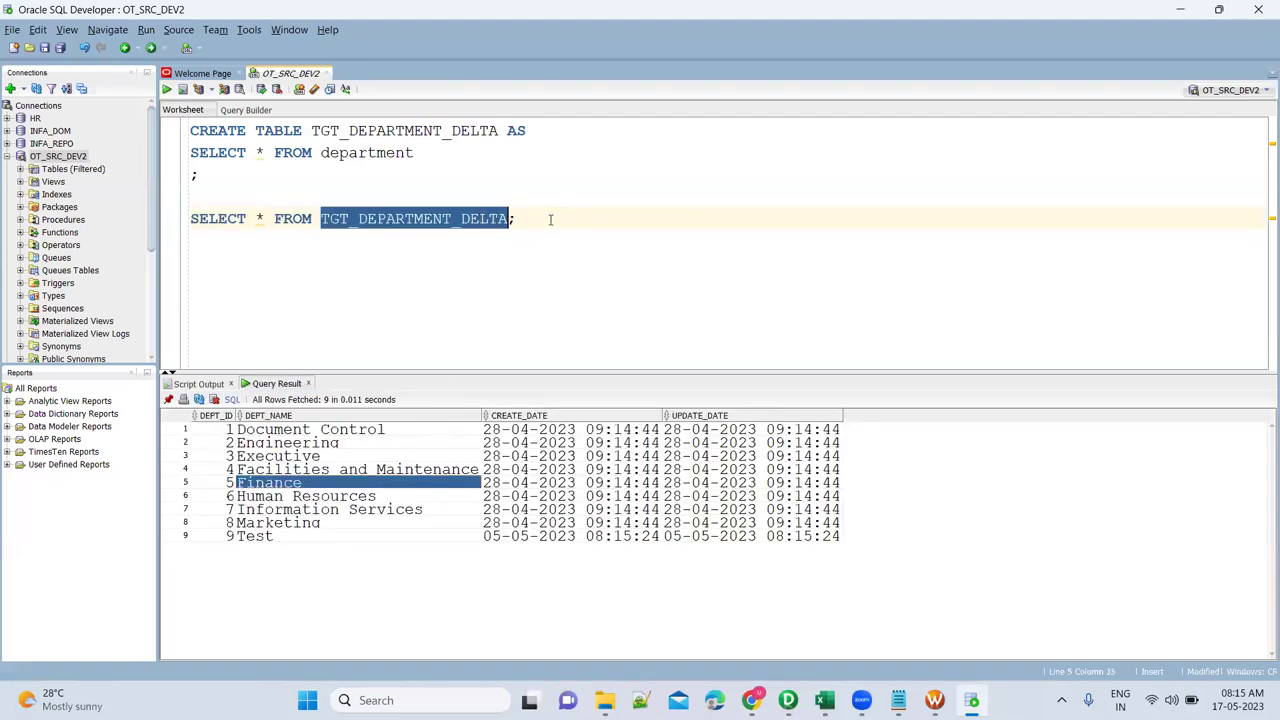
pyautogui.click(549, 218)
pyautogui.press('Return')
pyautogui.write('TRUN')
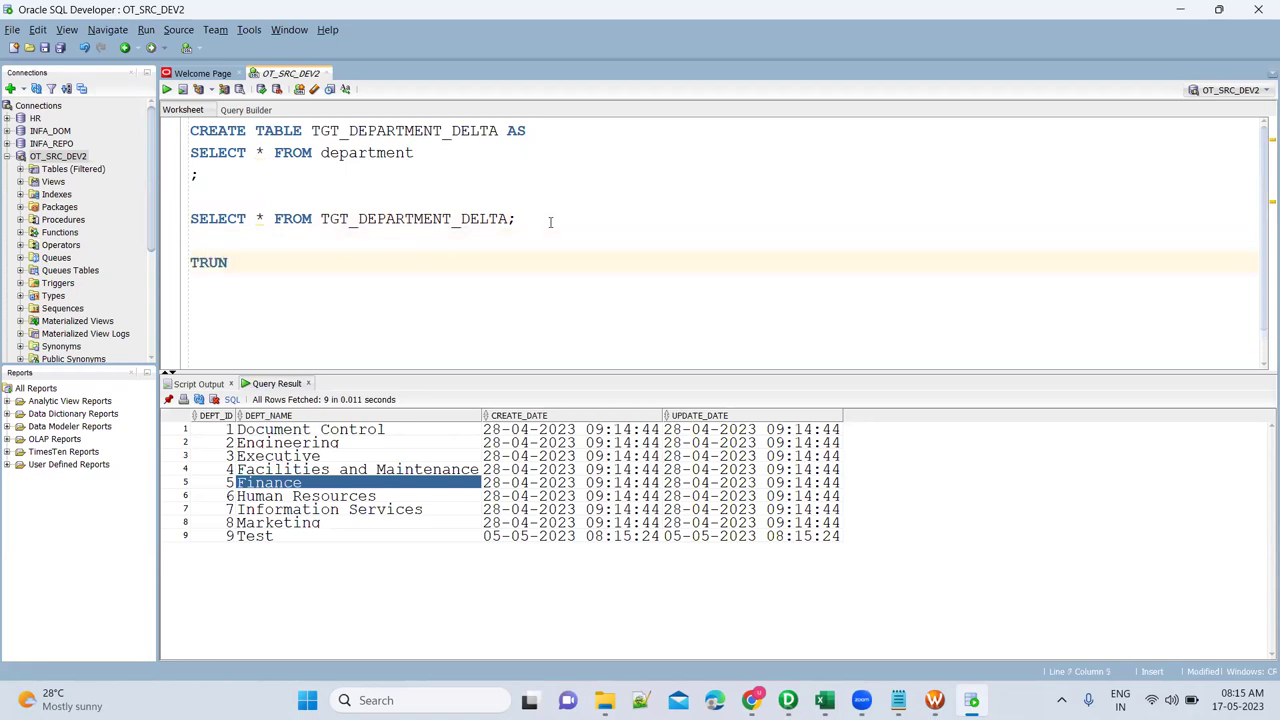
pyautogui.write('CATE TABLE')
pyautogui.hotkey('ctrl', 'v')
pyautogui.write(';')
pyautogui.hotkey('ctrl', 'Return')
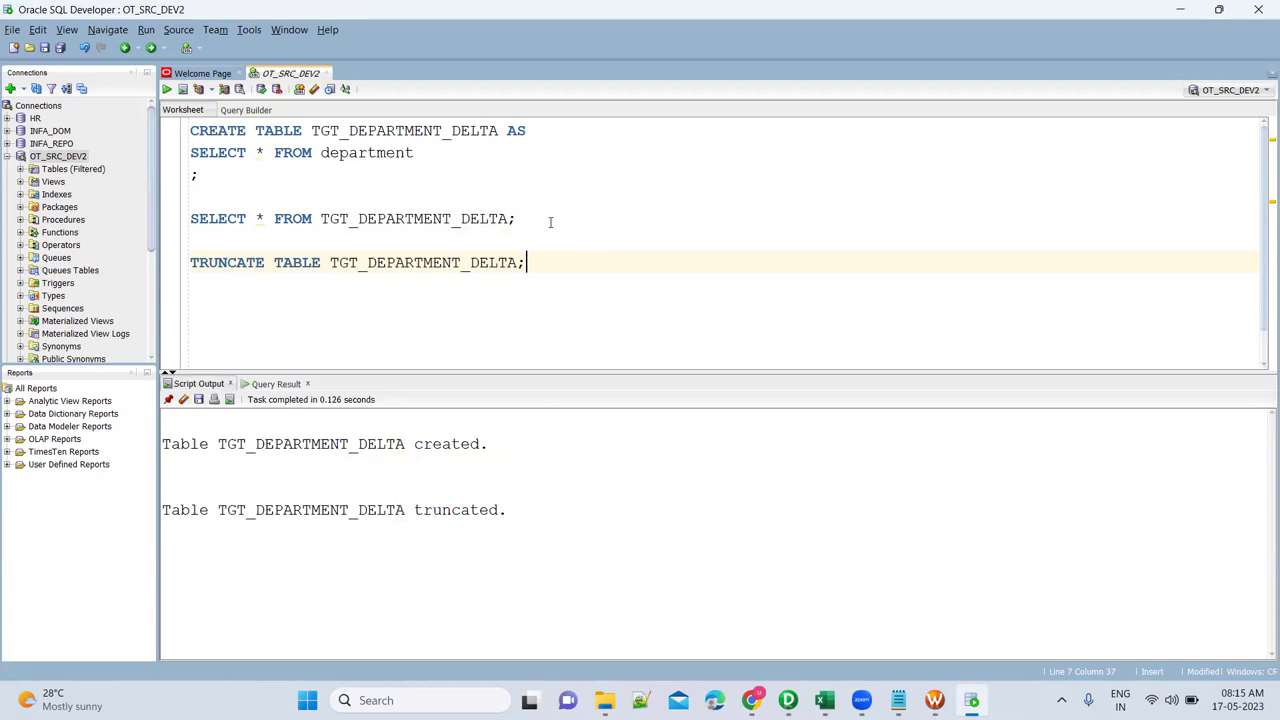
# Remove the TRUNCATE line and rerun the SELECT to confirm TGT_DEPARTMENT_DELTA has 0 rows.
pyautogui.hotkey('shift', 'Home')
pyautogui.press('BackSpace')
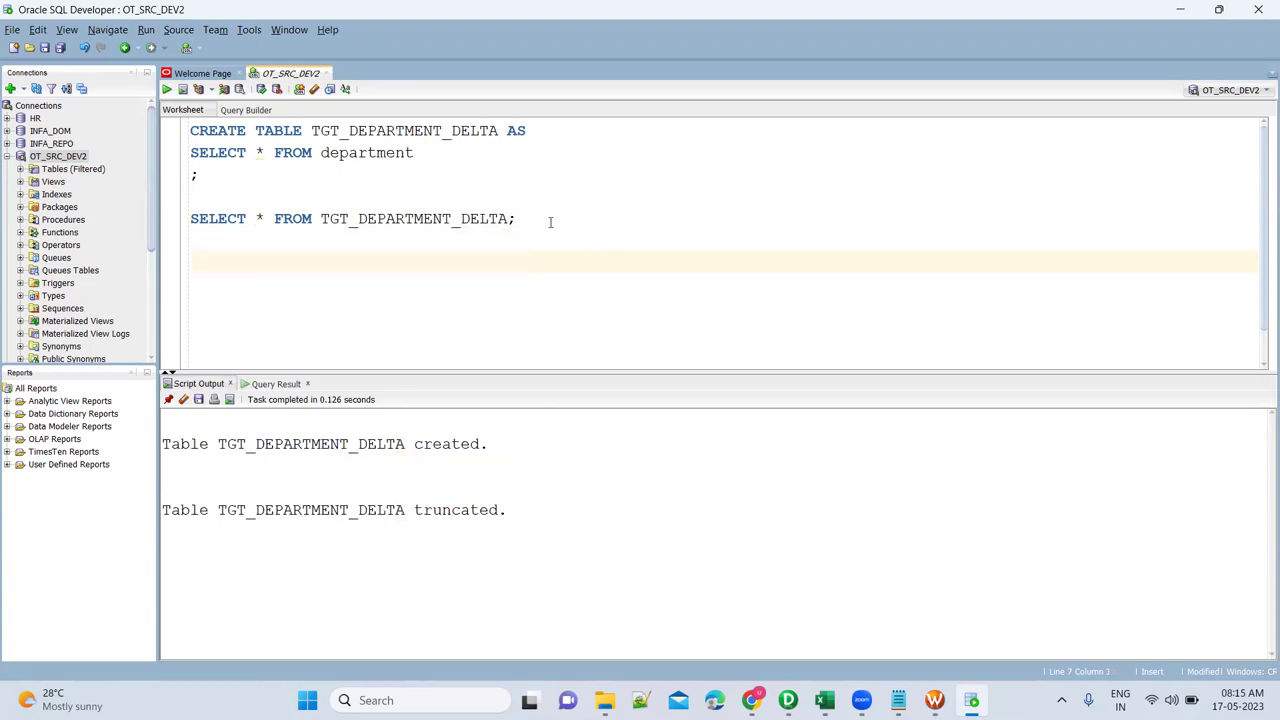
pyautogui.click(471, 222)
pyautogui.hotkey('ctrl', 'Return')
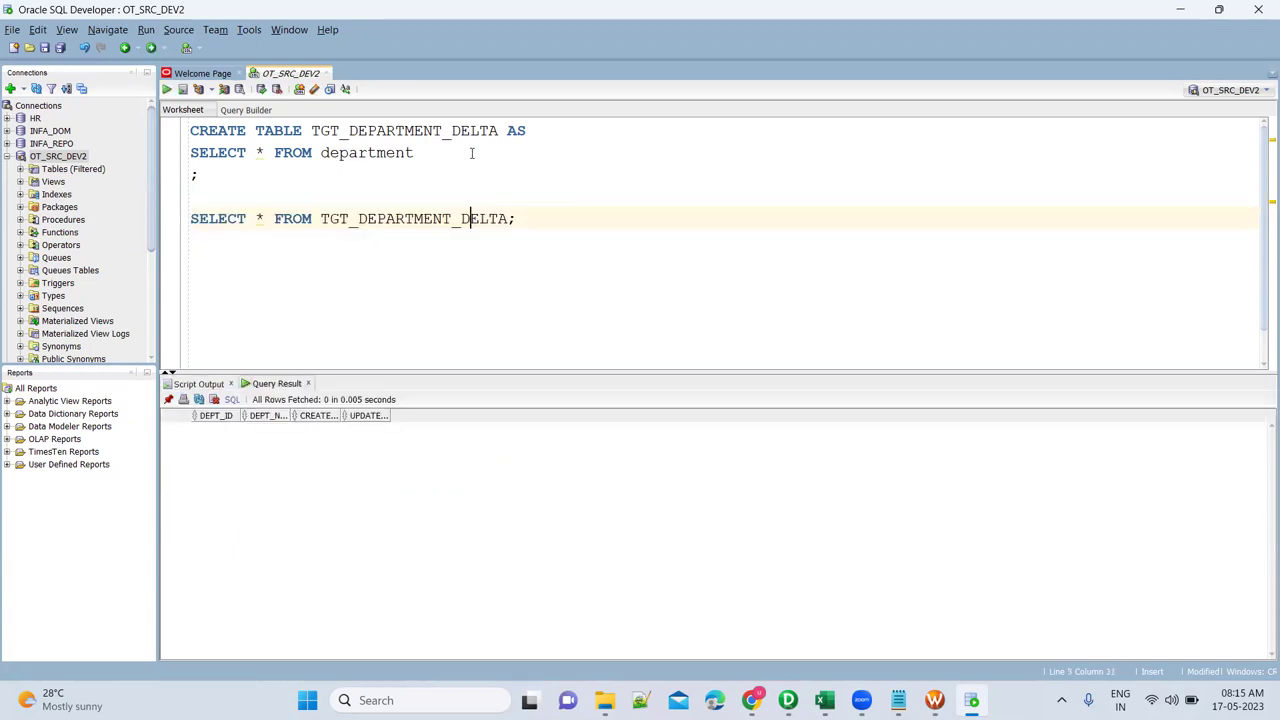
# Highlight the department and TGT_DEPARTMENT_DELTA table names in the worksheet.
pyautogui.doubleClick(396, 152)
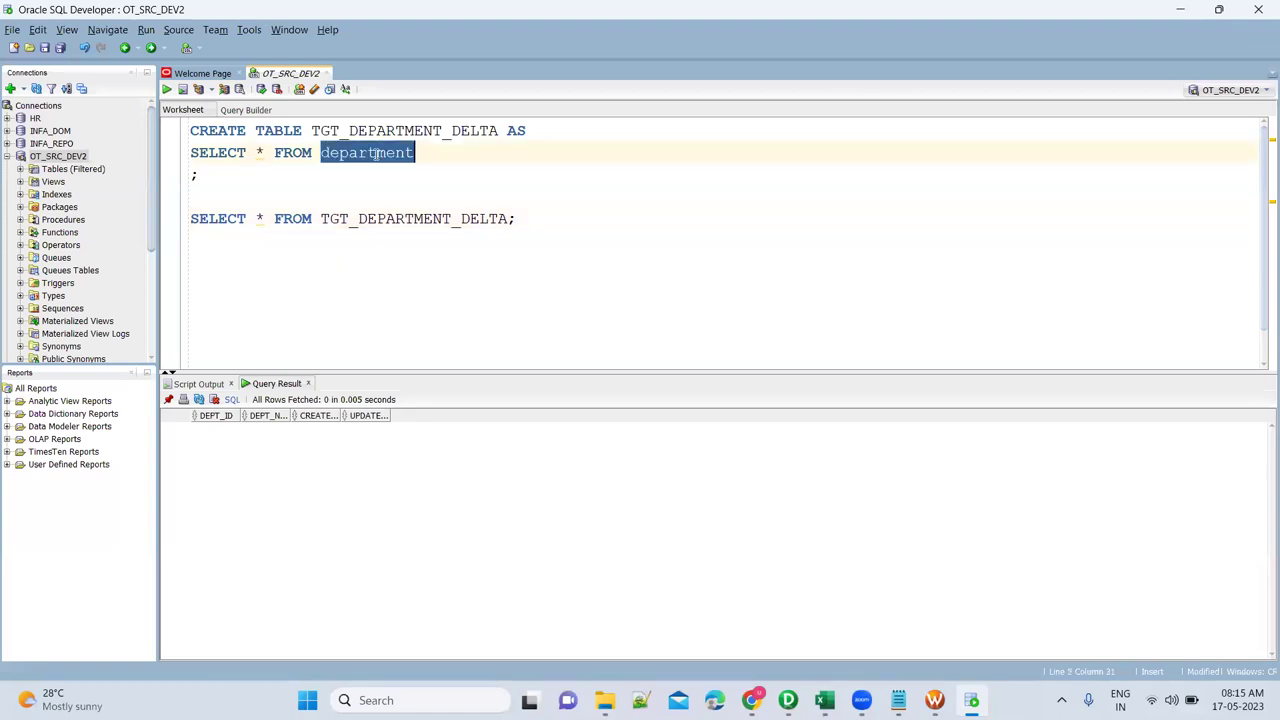
pyautogui.click(398, 220)
pyautogui.doubleClick(398, 220)
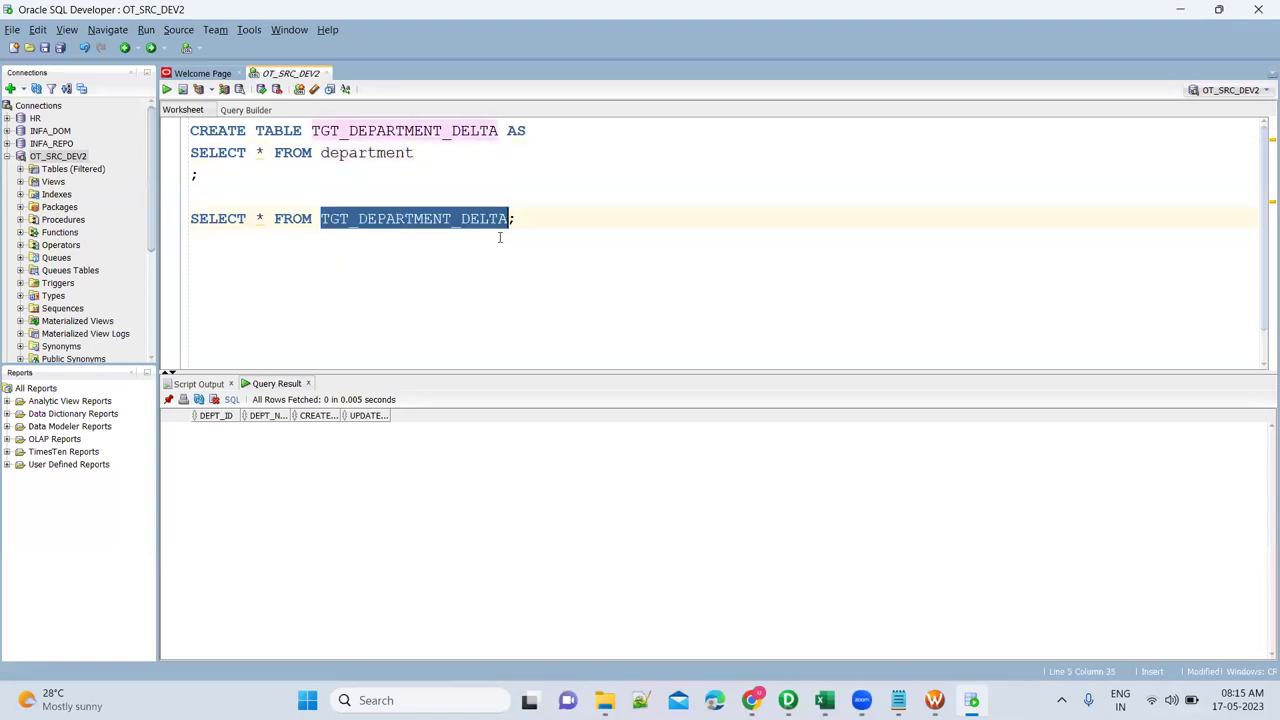
pyautogui.click(717, 259)
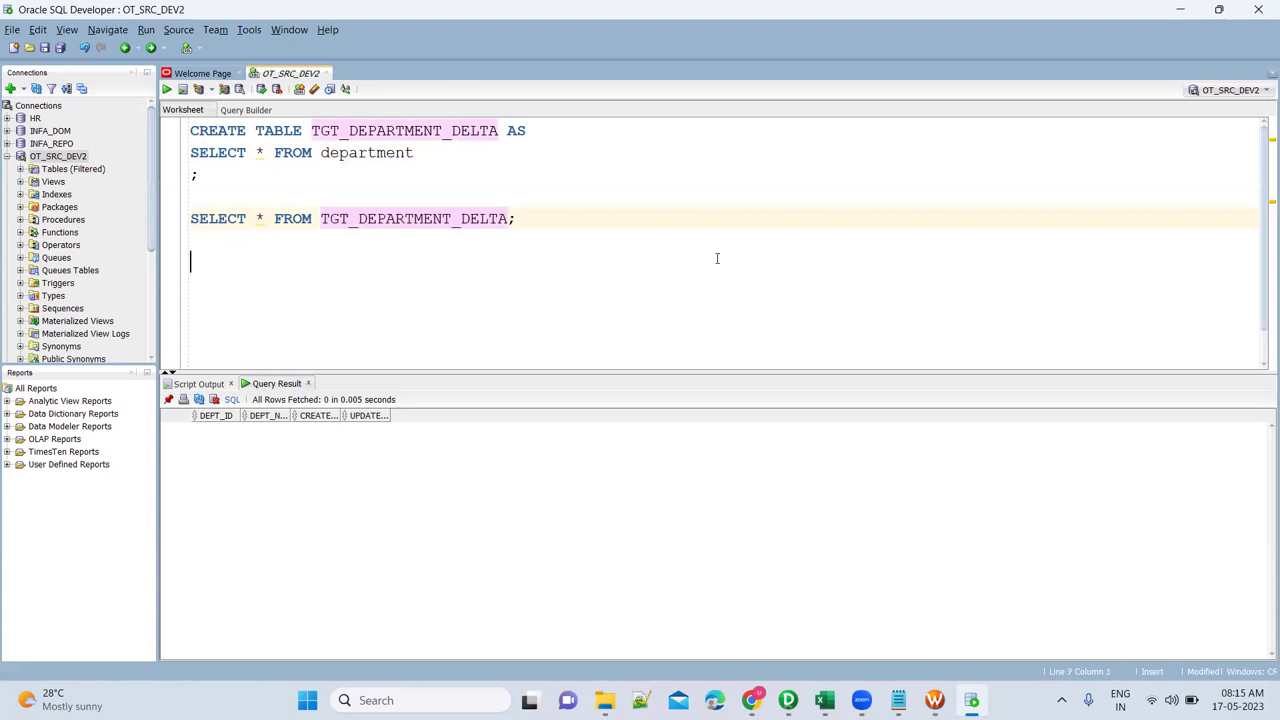
pyautogui.click(469, 219)
pyautogui.doubleClick(469, 219)
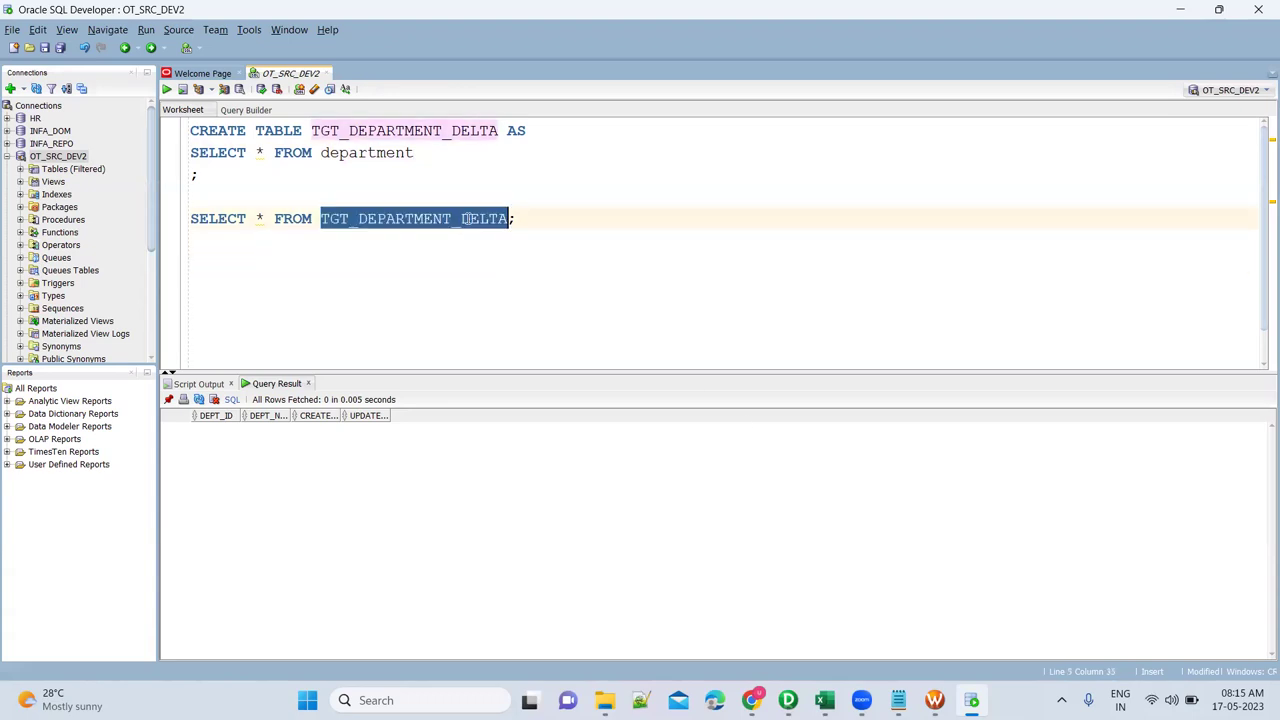
pyautogui.click(532, 221)
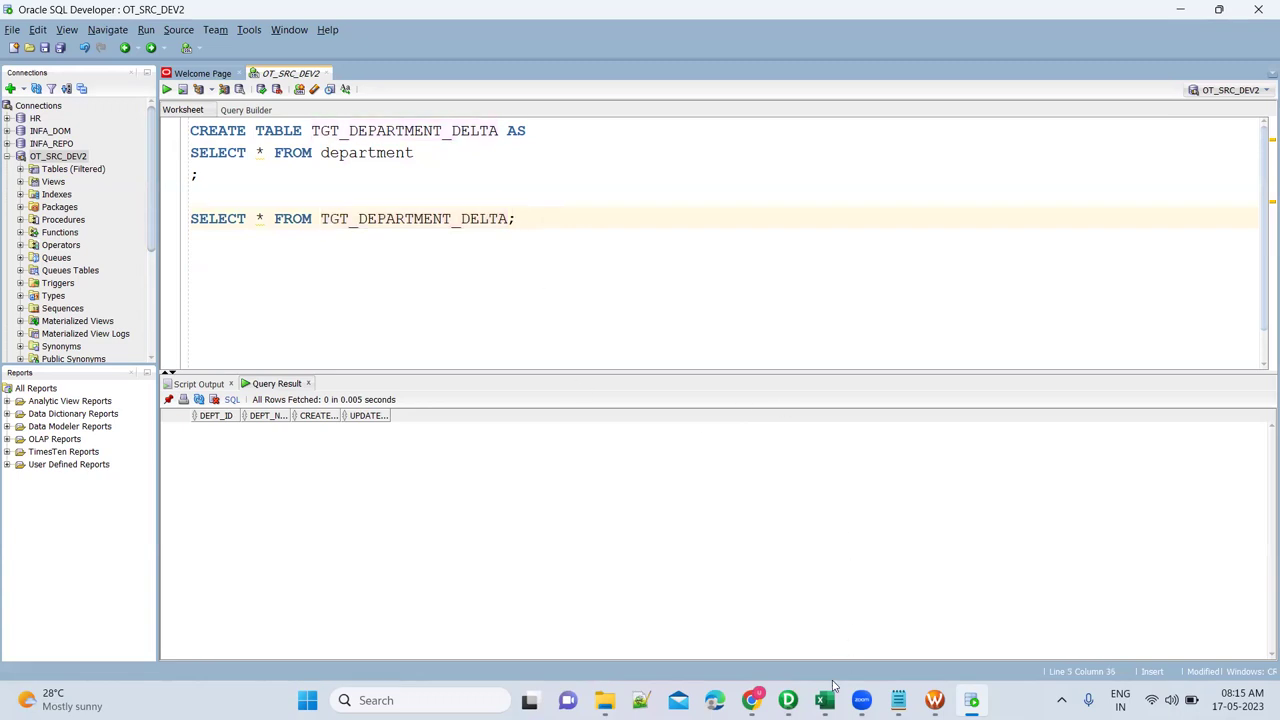
# In PowerCenter Designer, create a new mapping named m_Department_IncrementalLoad.
pyautogui.click(788, 700)
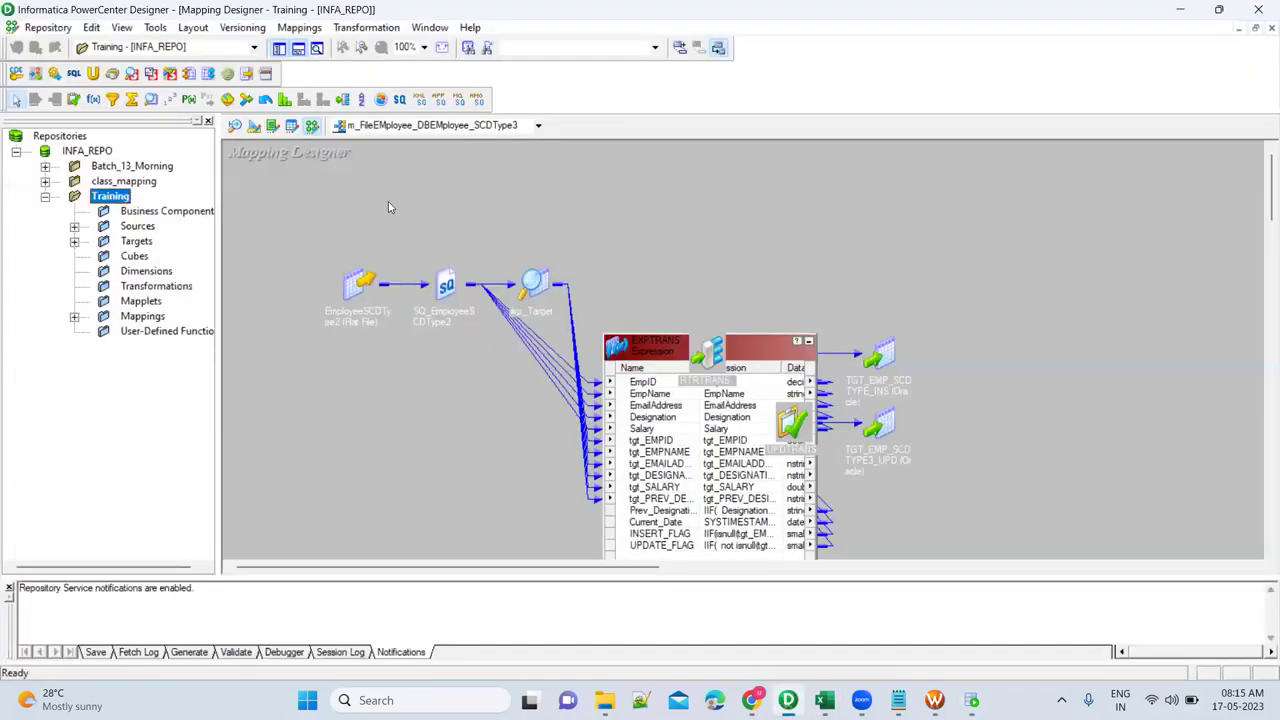
pyautogui.click(299, 27)
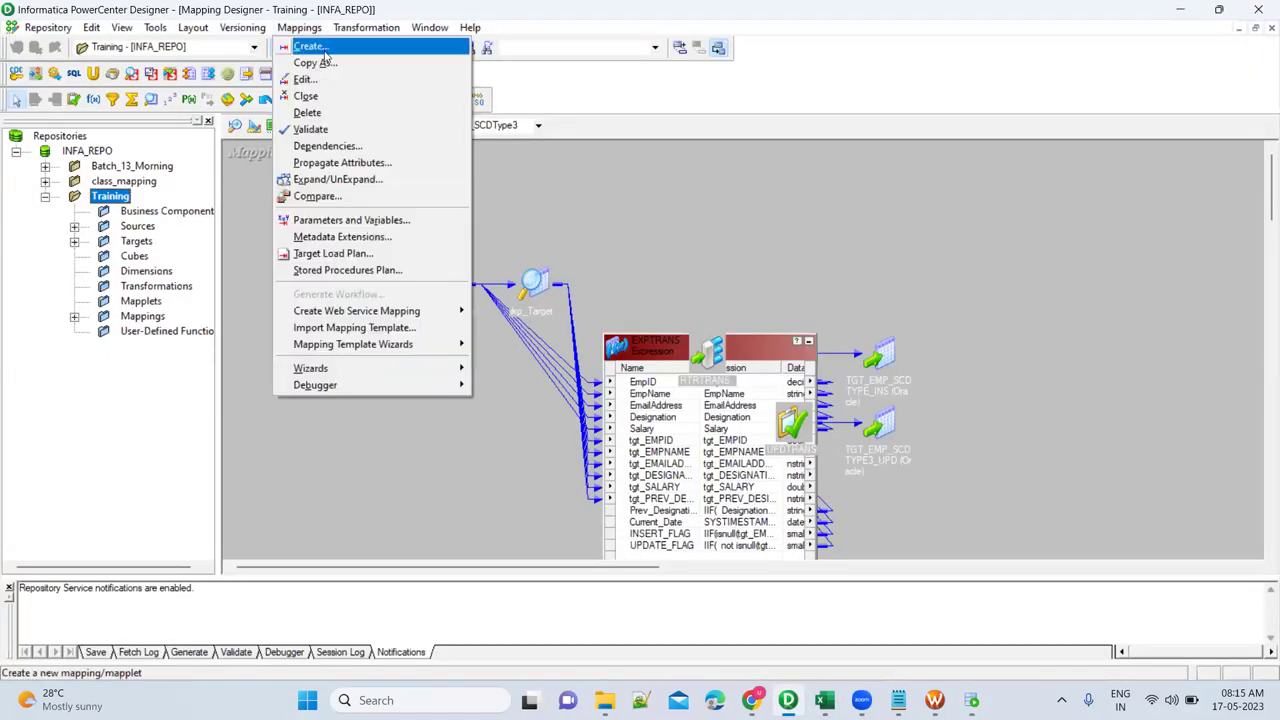
pyautogui.click(324, 55)
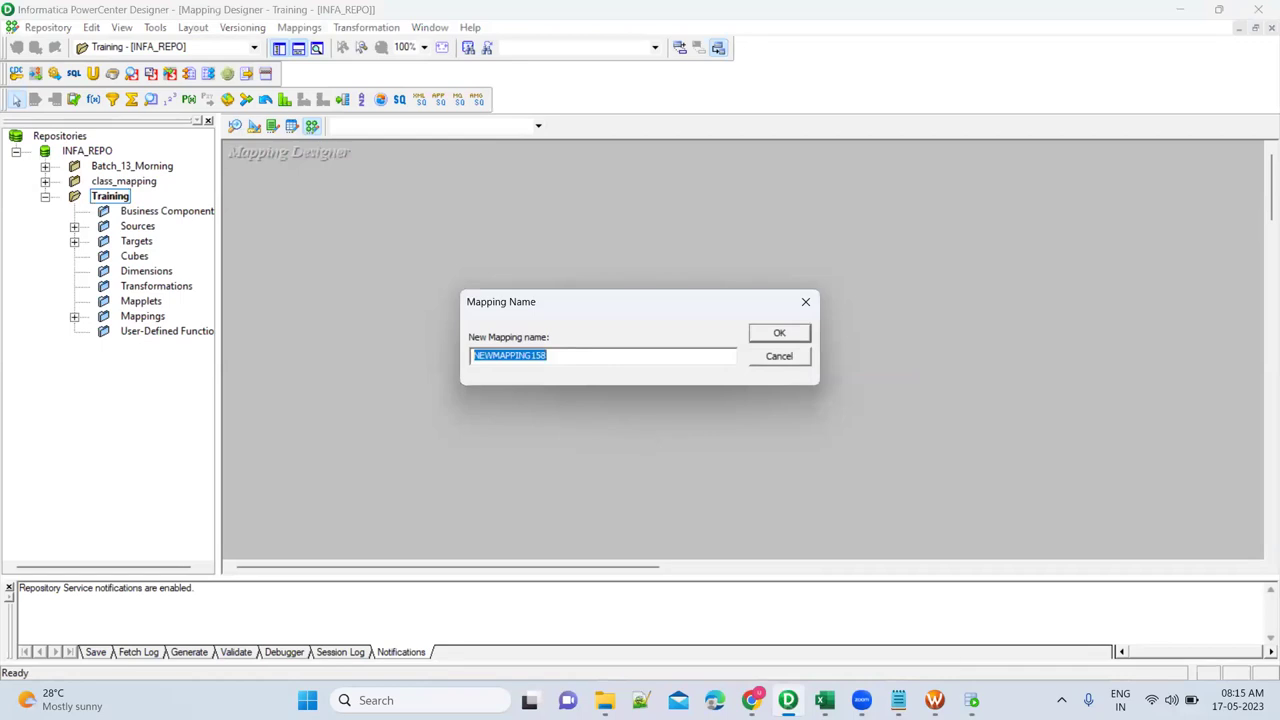
pyautogui.write('m_DEpartment')
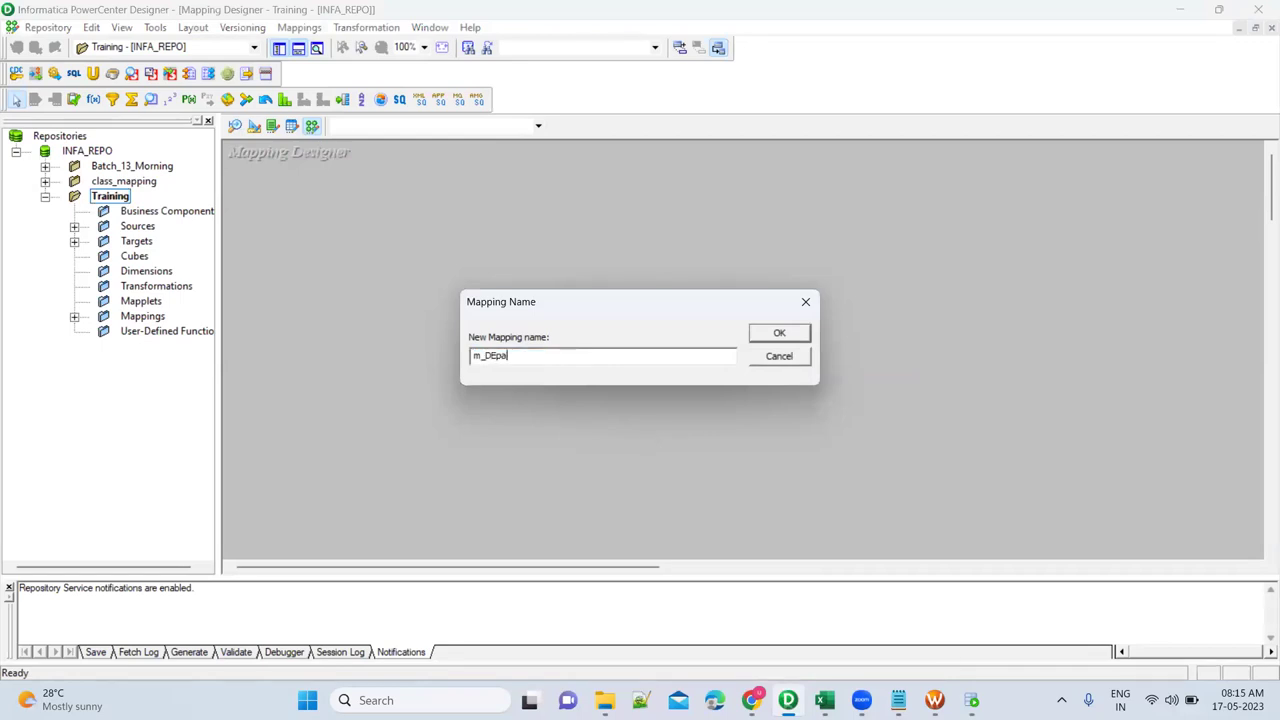
pyautogui.press('BackSpace')
pyautogui.press('BackSpace')
pyautogui.press('BackSpace')
pyautogui.press('BackSpace')
pyautogui.press('BackSpace')
pyautogui.press('BackSpace')
pyautogui.press('BackSpace')
pyautogui.write('epartment_INcrementalLoad')
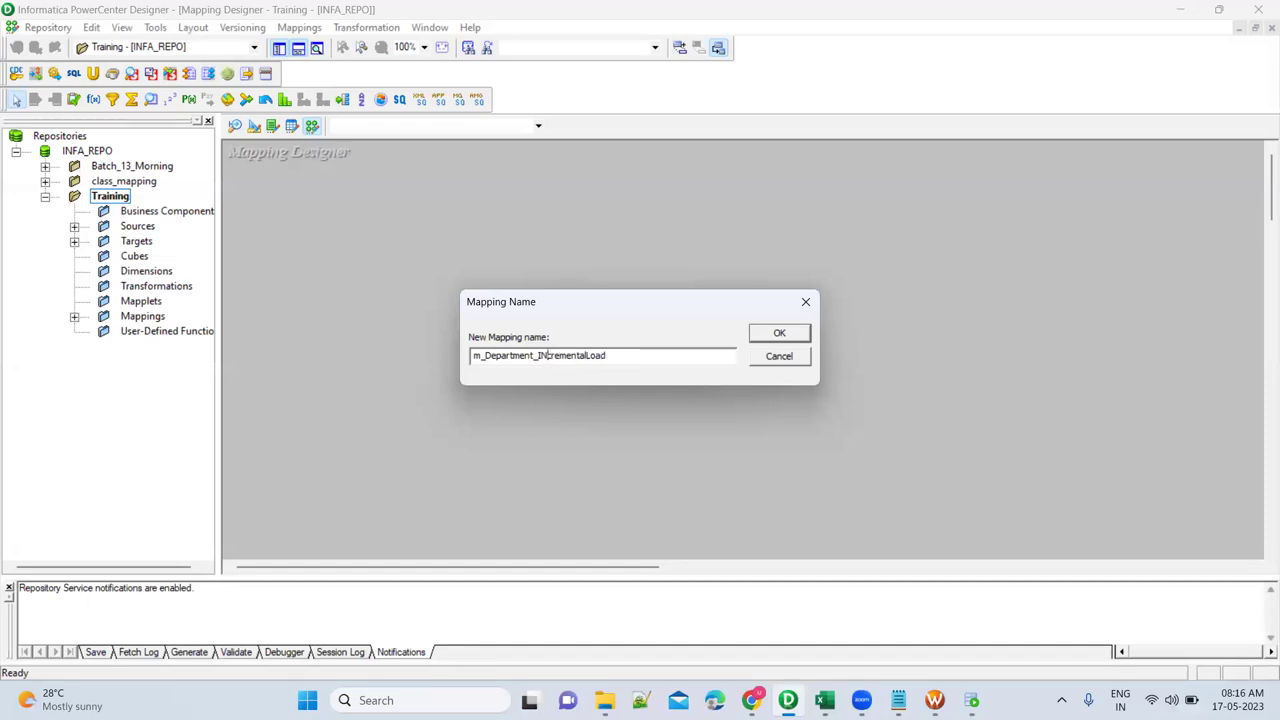
pyautogui.moveTo(540, 356); pyautogui.dragTo(549, 356)
pyautogui.write('n')
pyautogui.press('Return')
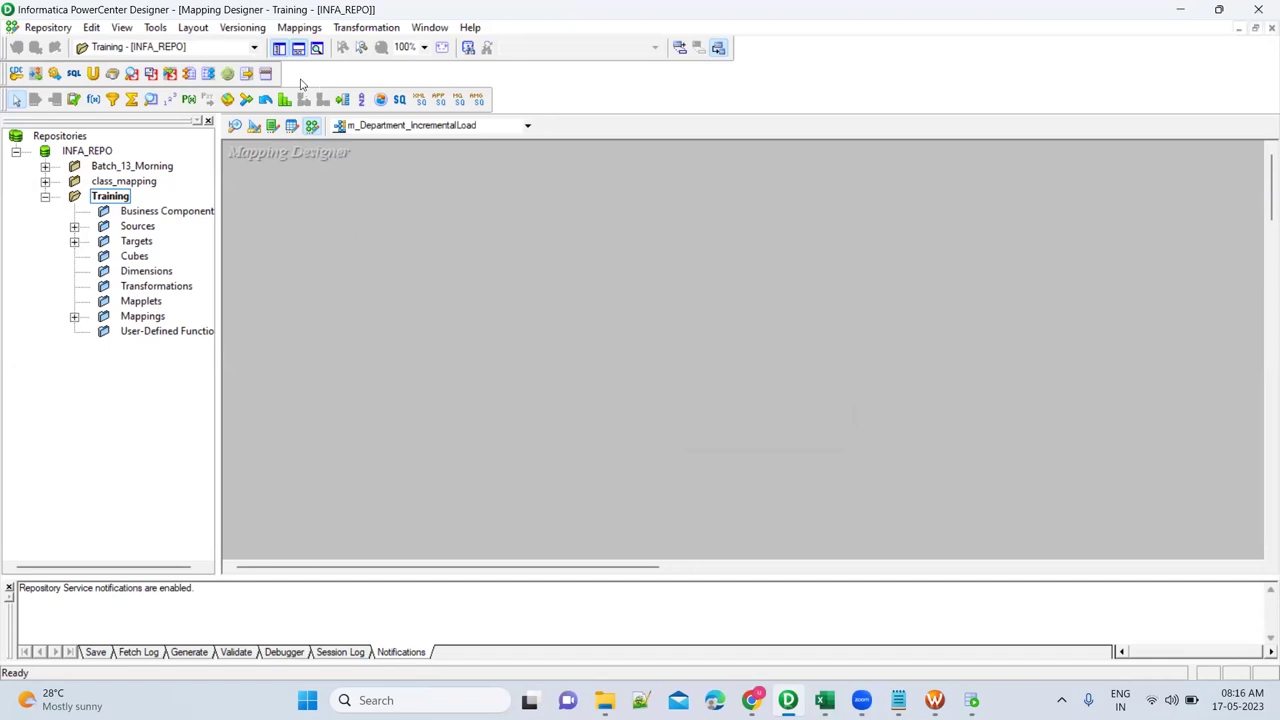
# Expand Sources and the ODBC_OT_SRC_DEV2 folder in the Navigator.
pyautogui.click(75, 228)
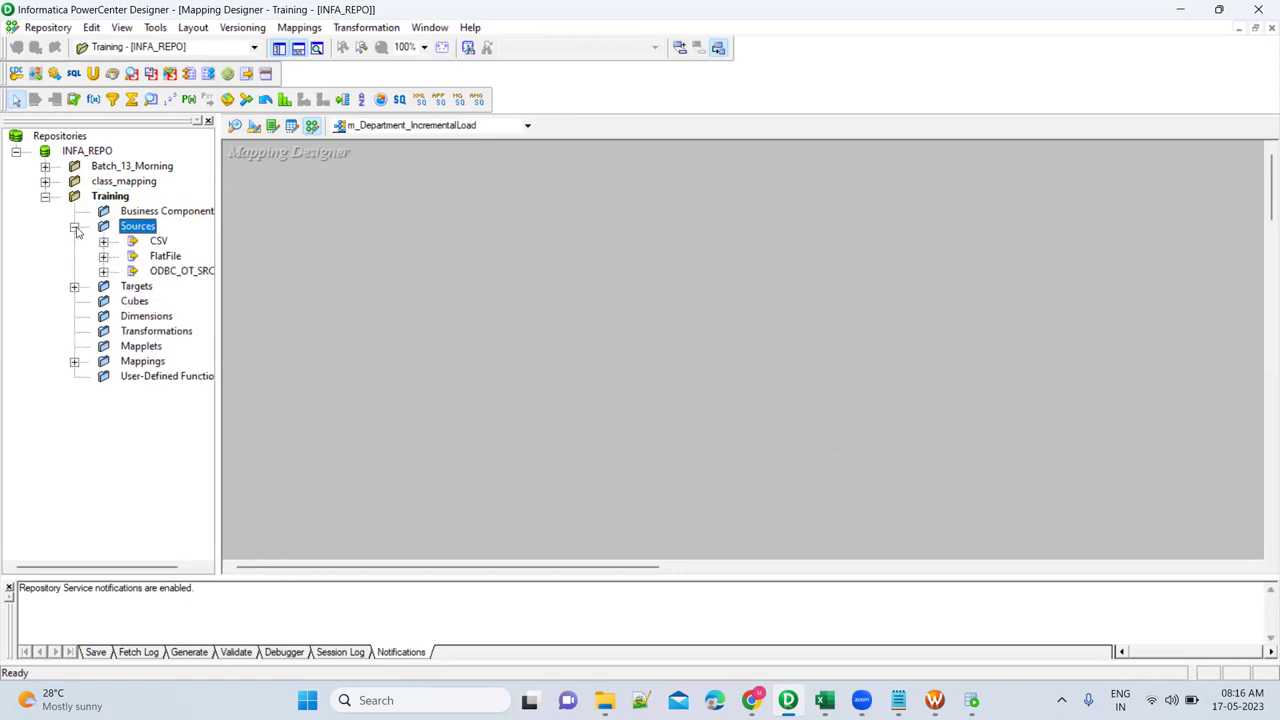
pyautogui.click(104, 272)
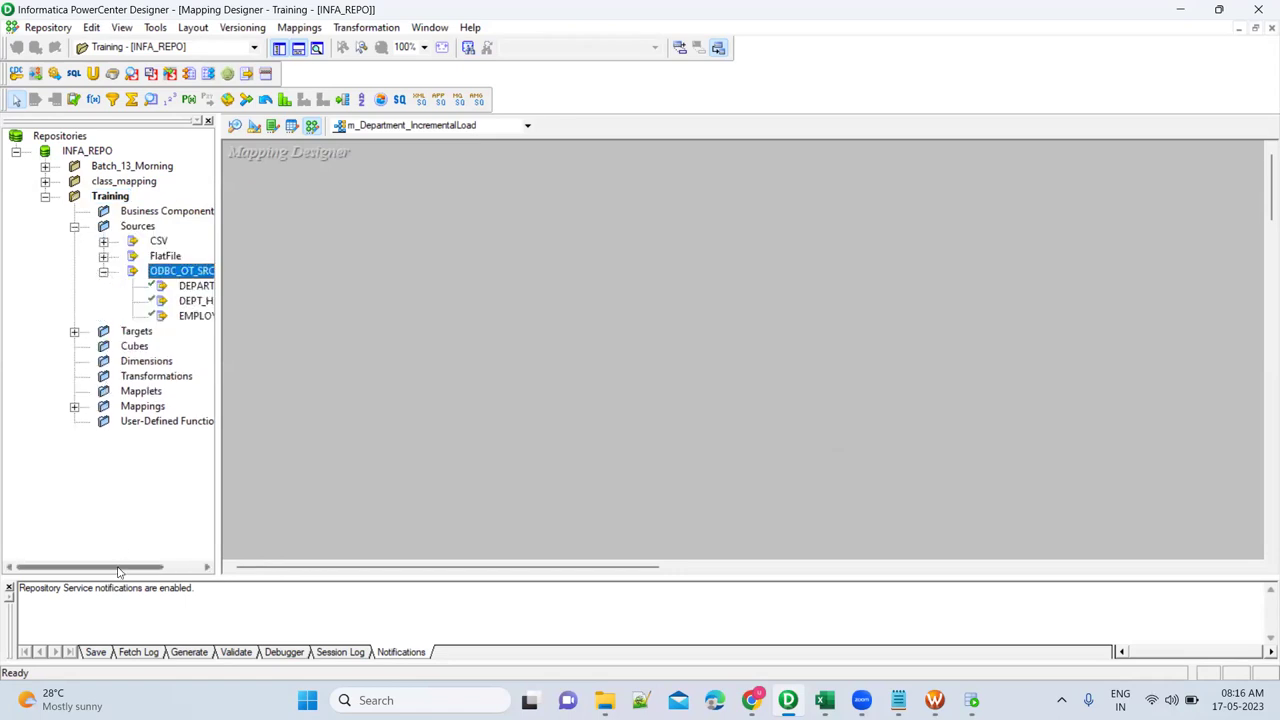
pyautogui.moveTo(118, 571); pyautogui.dragTo(158, 569)
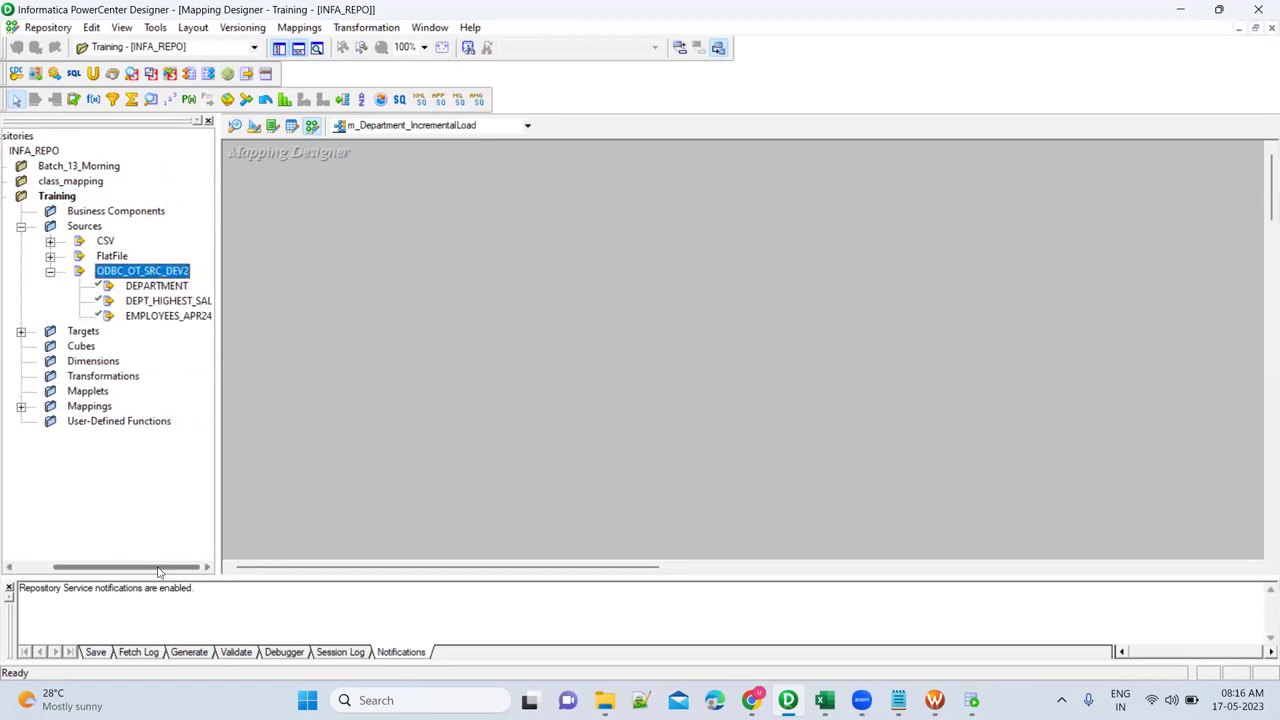
# Drop the DEPARTMENT source onto the canvas and arrange it beside SQ_DEPARTMENT.
pyautogui.click(149, 292)
pyautogui.moveTo(149, 296); pyautogui.dragTo(324, 296)
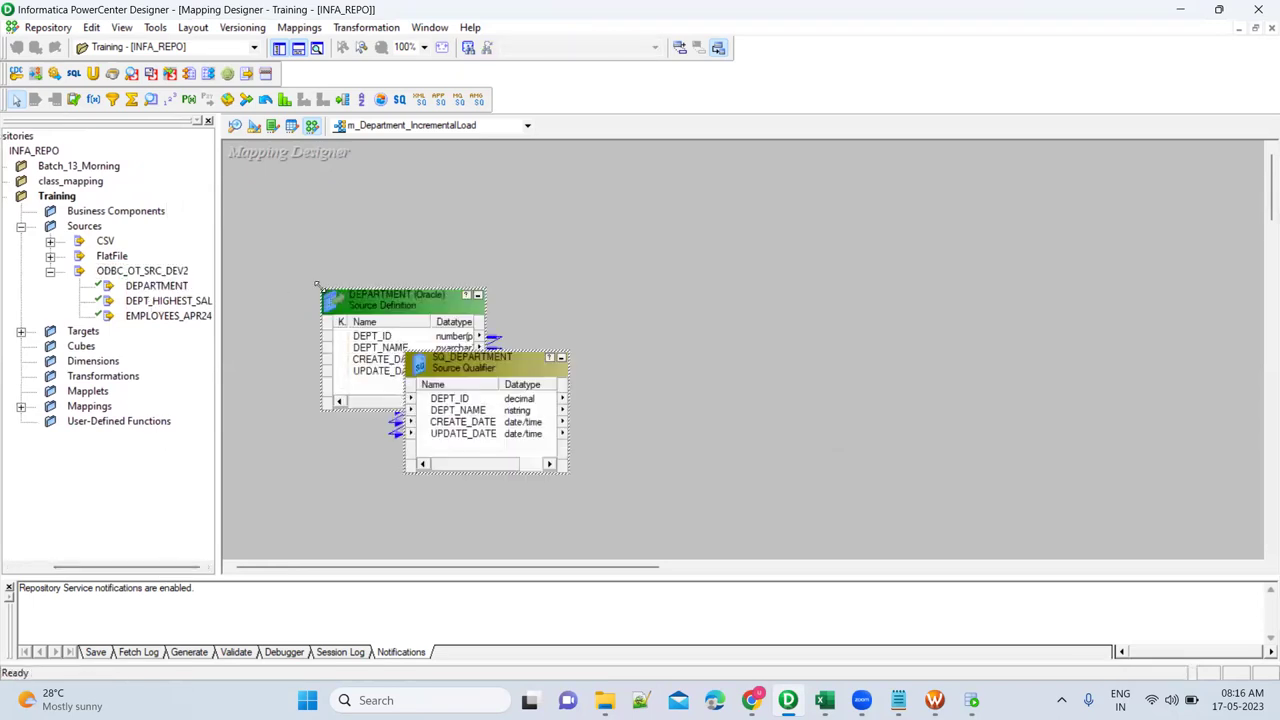
pyautogui.click(372, 305)
pyautogui.moveTo(370, 305); pyautogui.dragTo(290, 293)
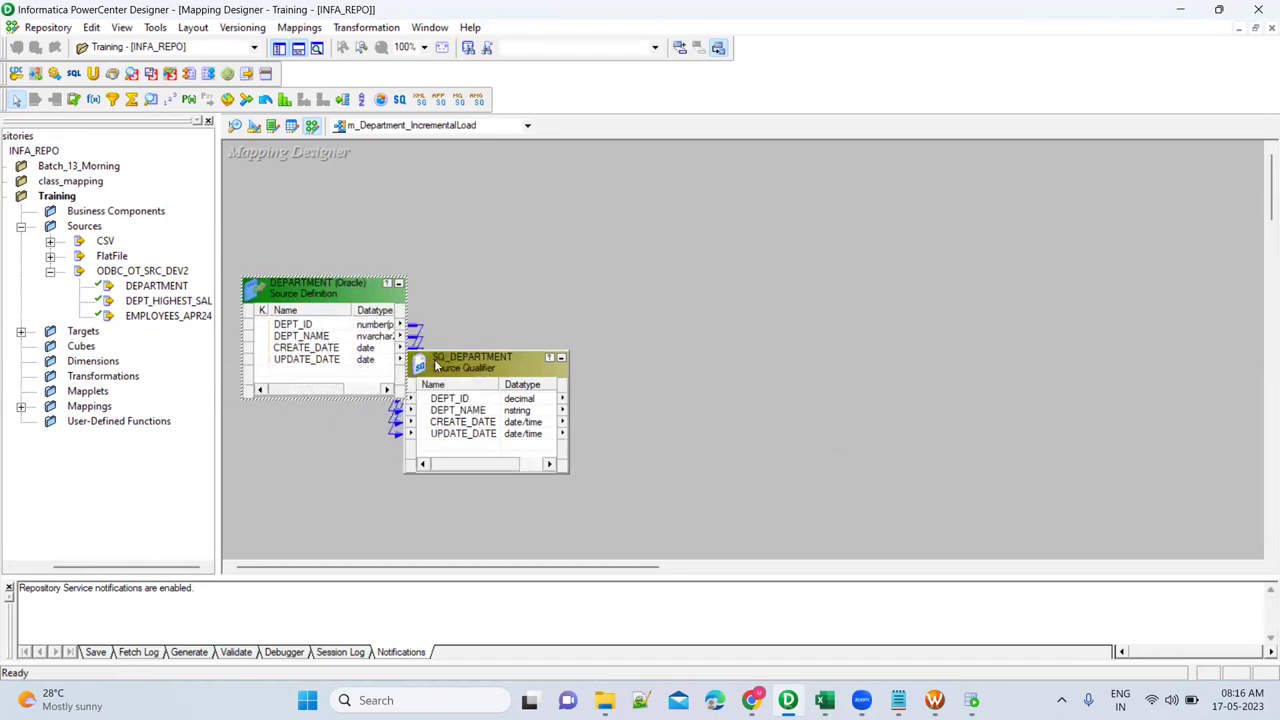
pyautogui.click(440, 366)
pyautogui.moveTo(444, 368); pyautogui.dragTo(482, 284)
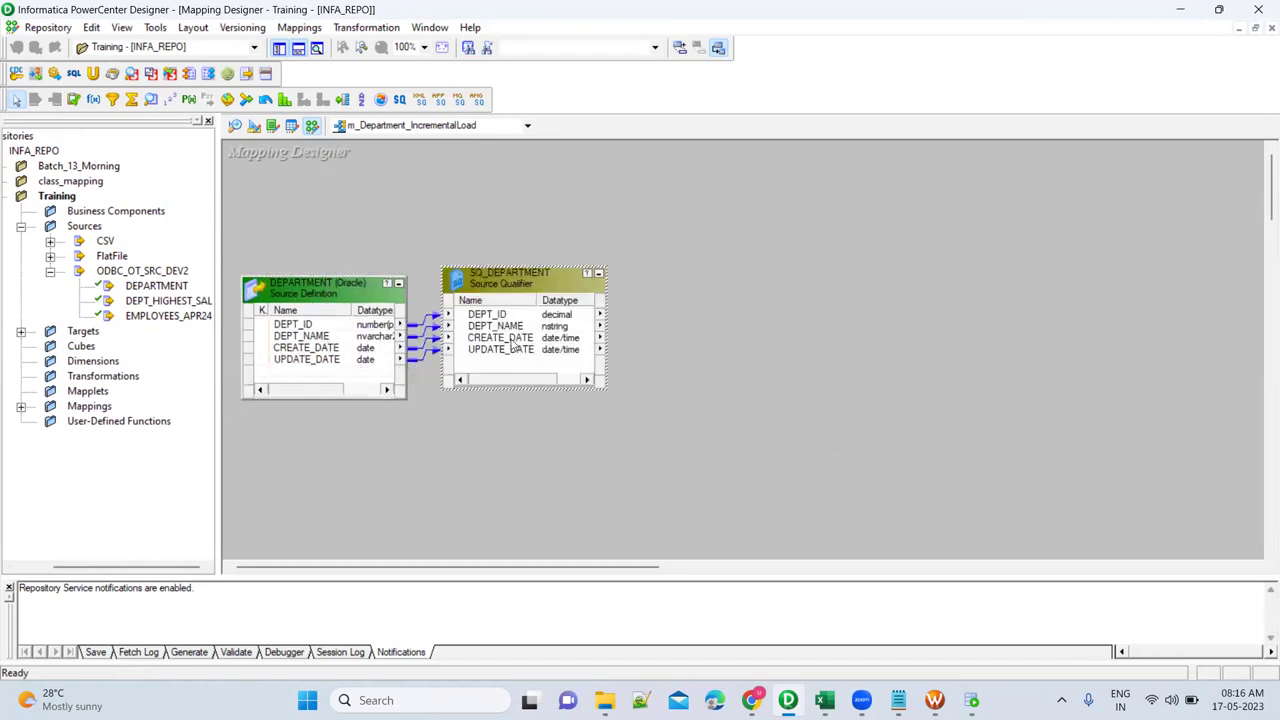
pyautogui.click(512, 342)
# Delete the CREATE_DATE port from SQ_DEPARTMENT and apply the change.
pyautogui.doubleClick(520, 286)
pyautogui.click(400, 131)
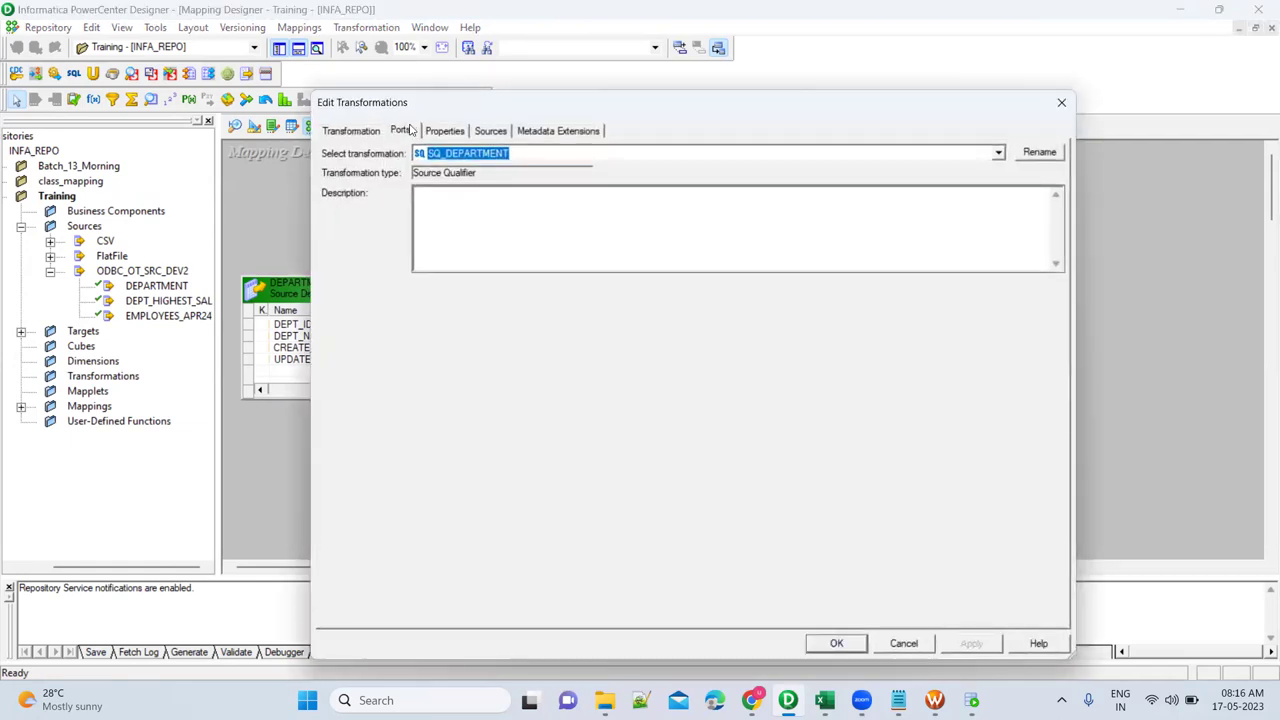
pyautogui.click(331, 236)
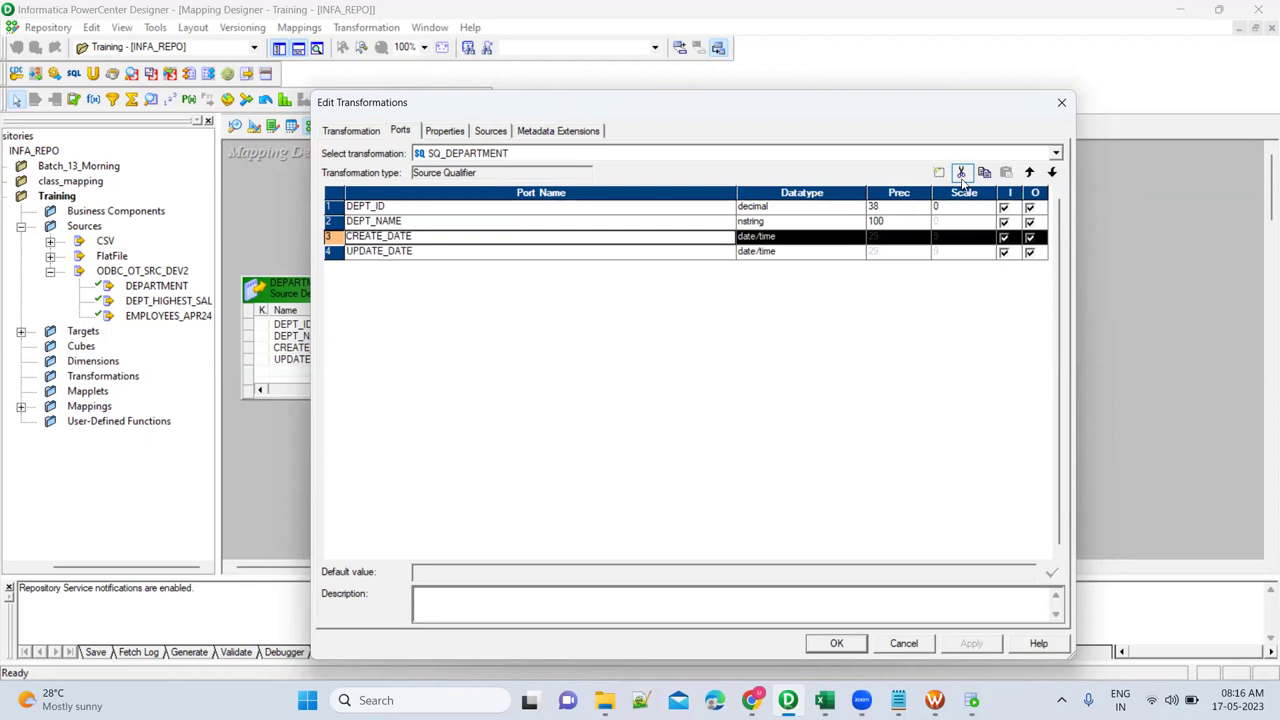
pyautogui.click(961, 173)
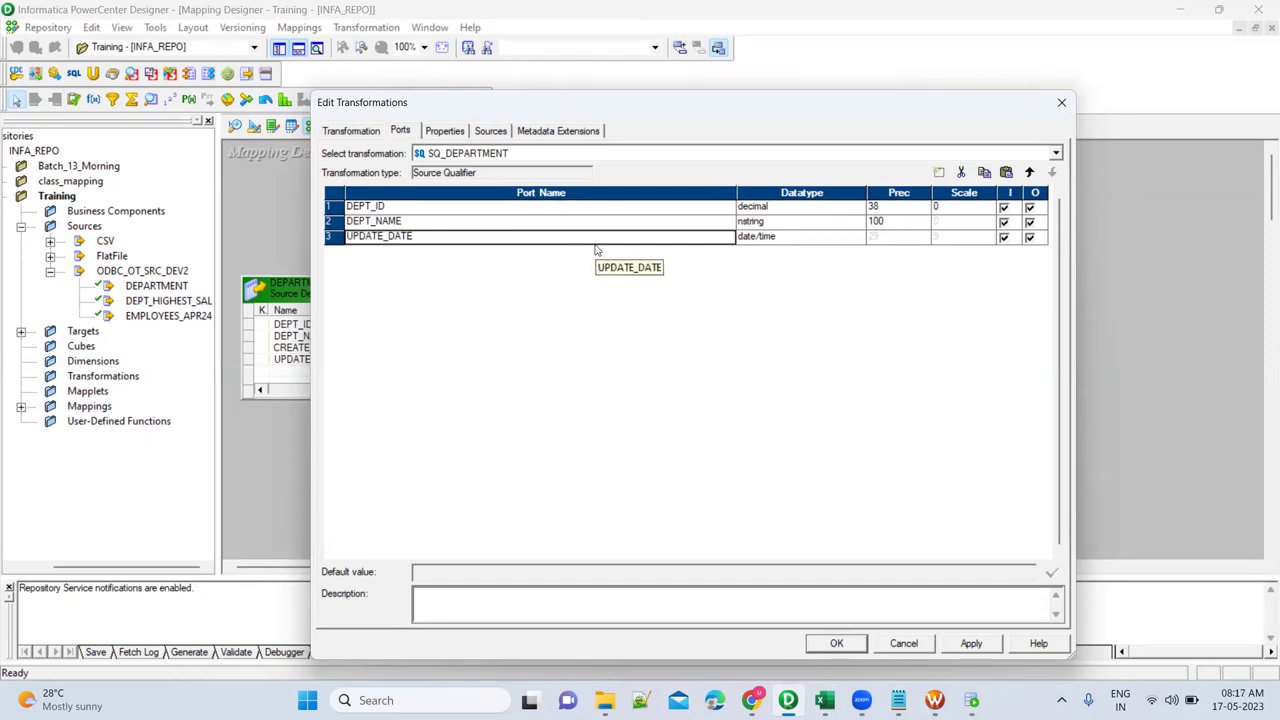
pyautogui.click(972, 643)
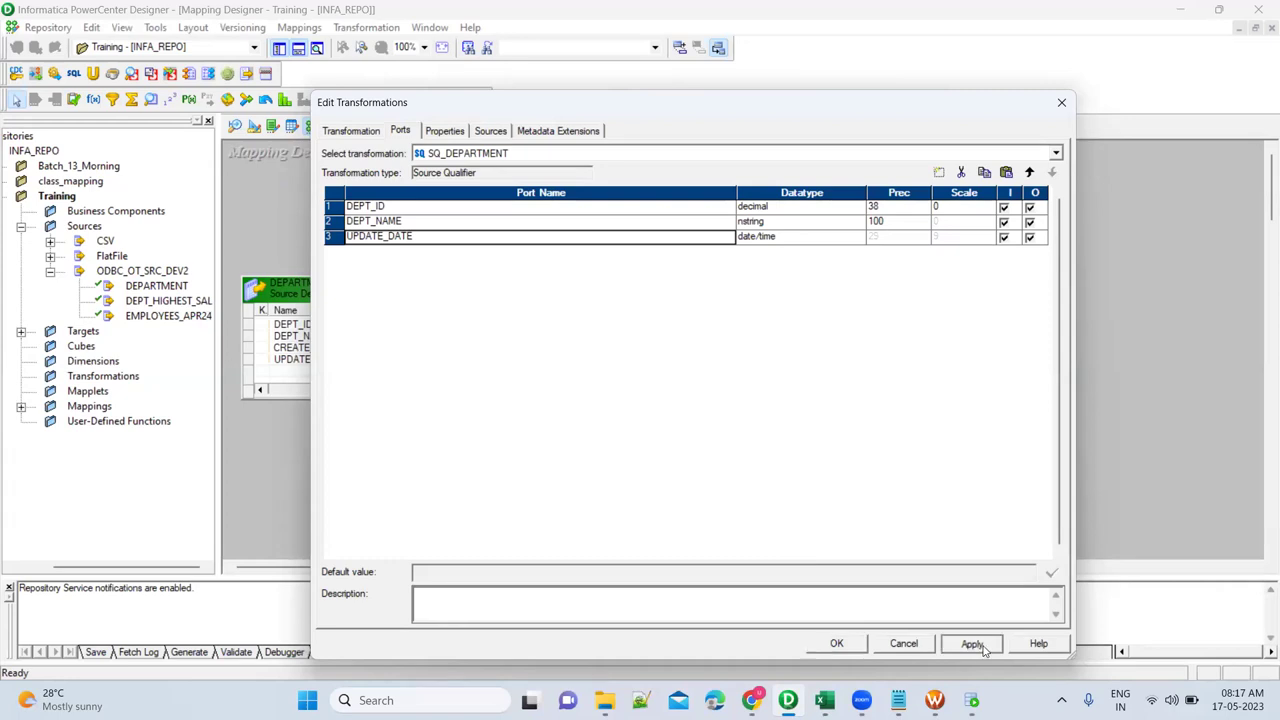
pyautogui.click(837, 643)
pyautogui.click(637, 306)
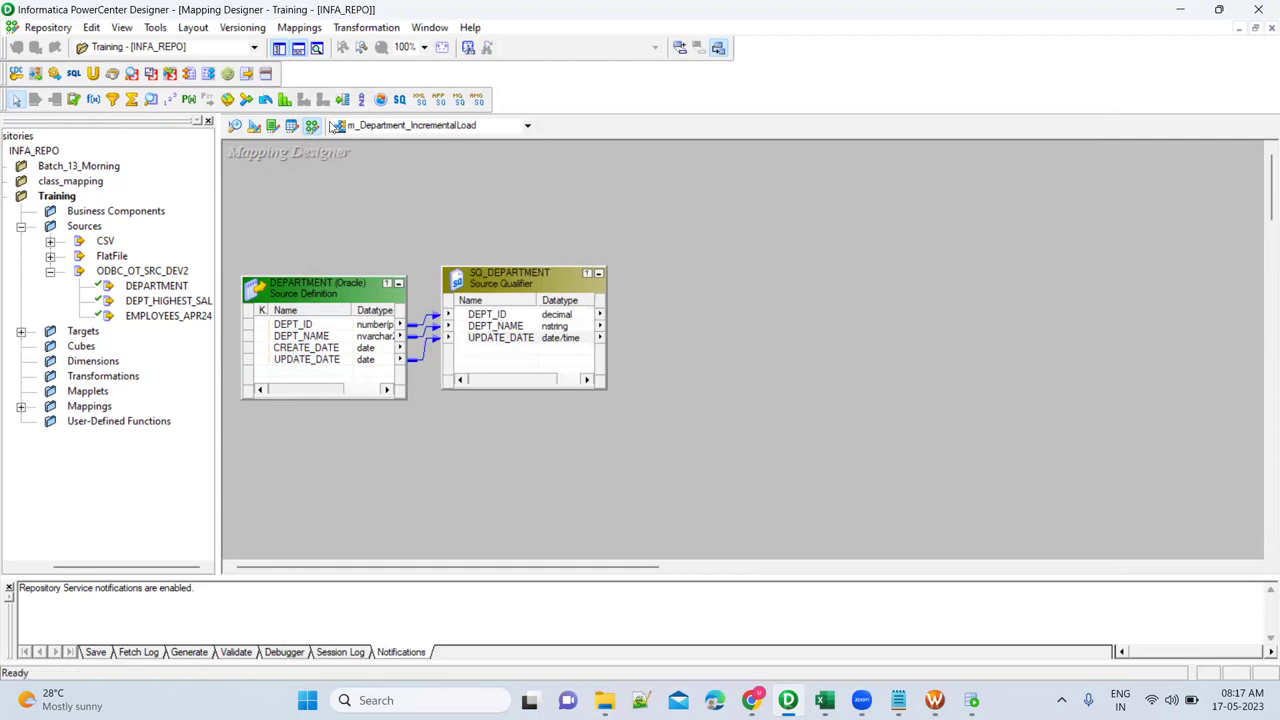
pyautogui.click(254, 127)
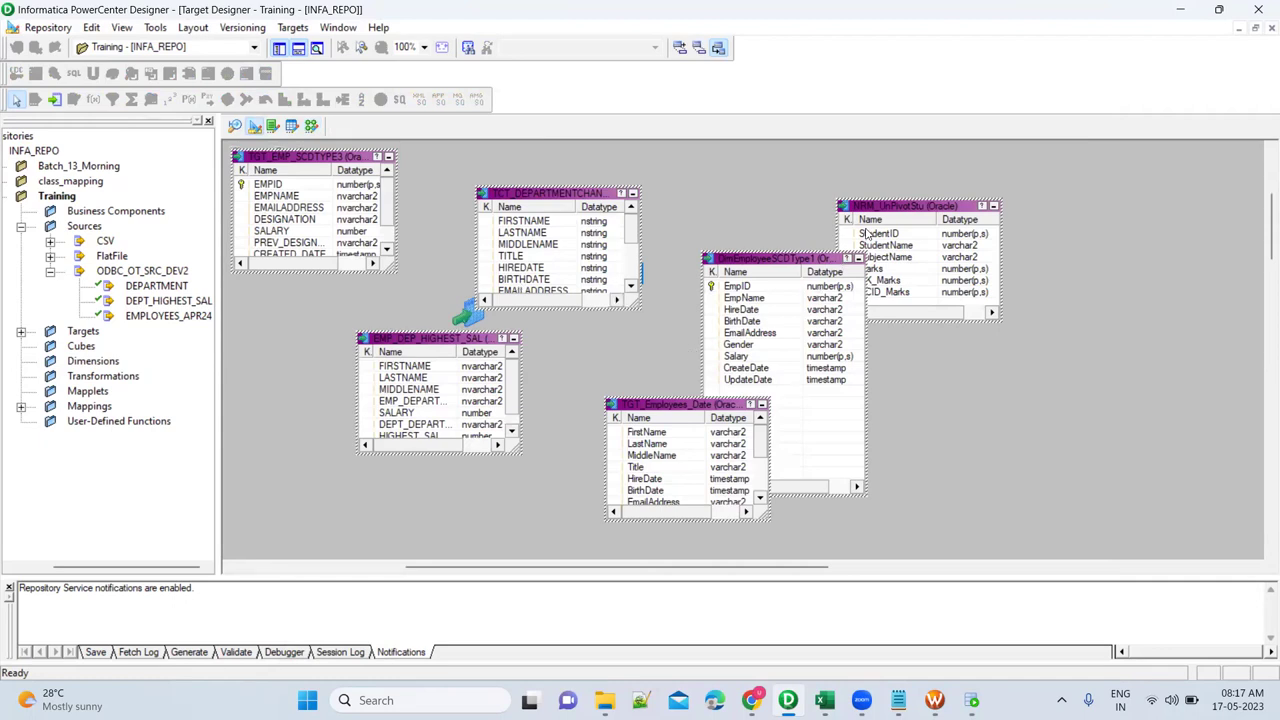
# Drag the DEPARTMENT target into Target Designer, expand its columns, then return to m_Department_IncrementalLoad.
pyautogui.click(21, 331)
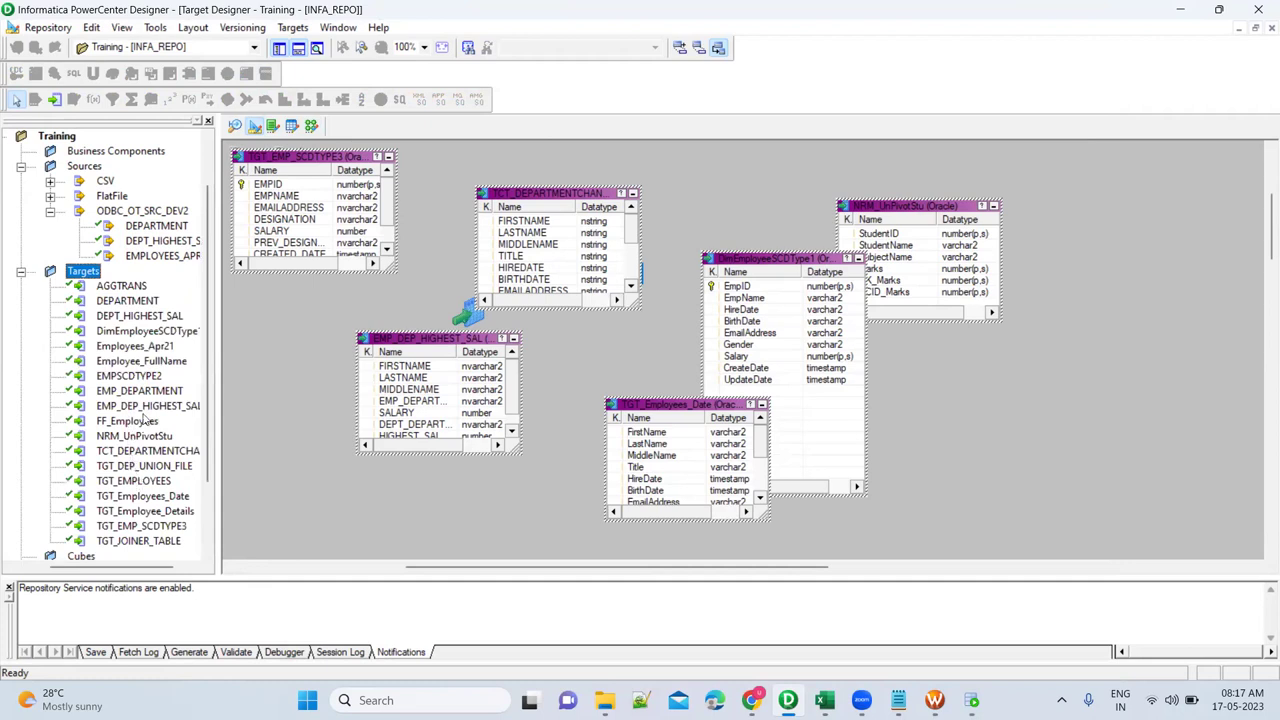
pyautogui.click(118, 301)
pyautogui.moveTo(118, 301); pyautogui.dragTo(952, 344)
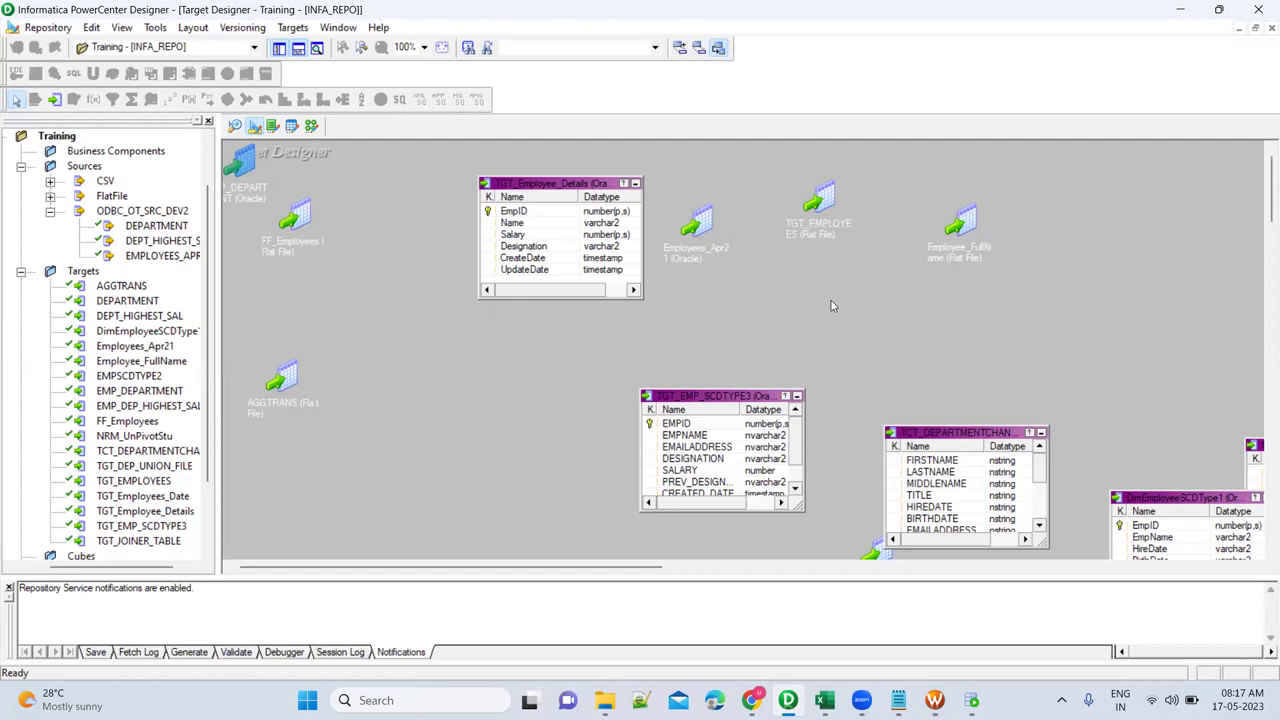
pyautogui.doubleClick(255, 166)
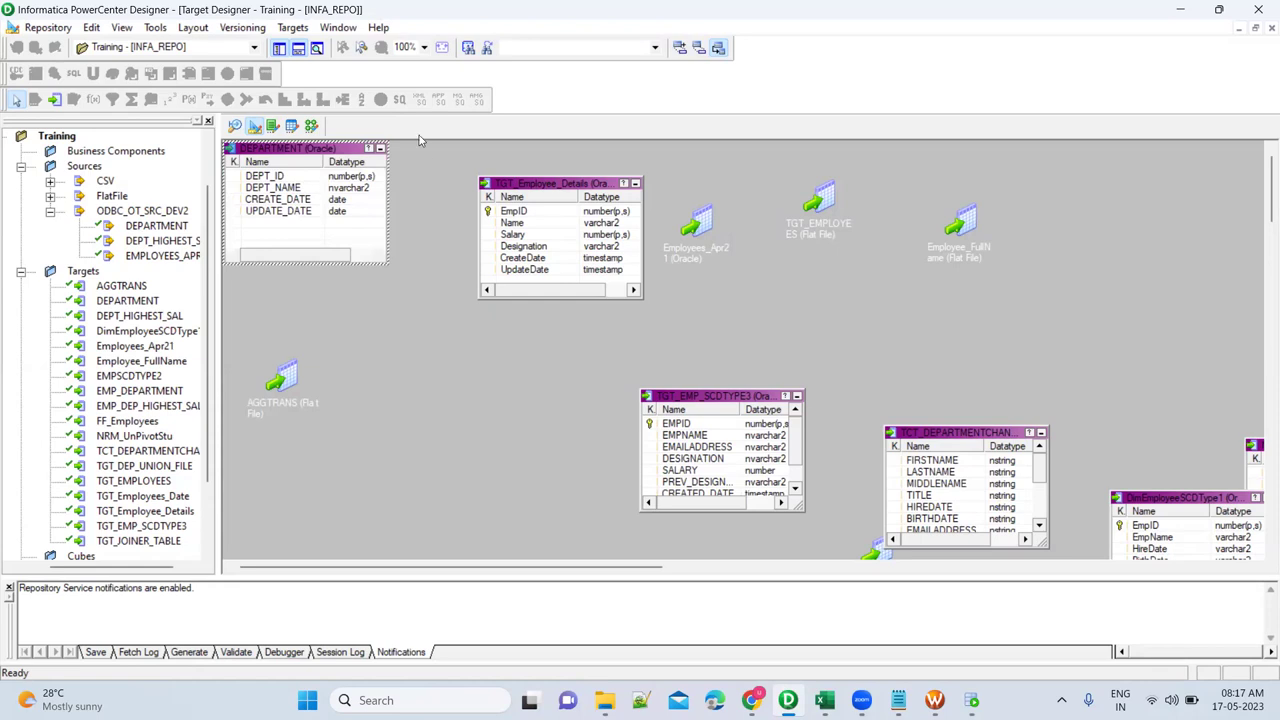
pyautogui.click(311, 126)
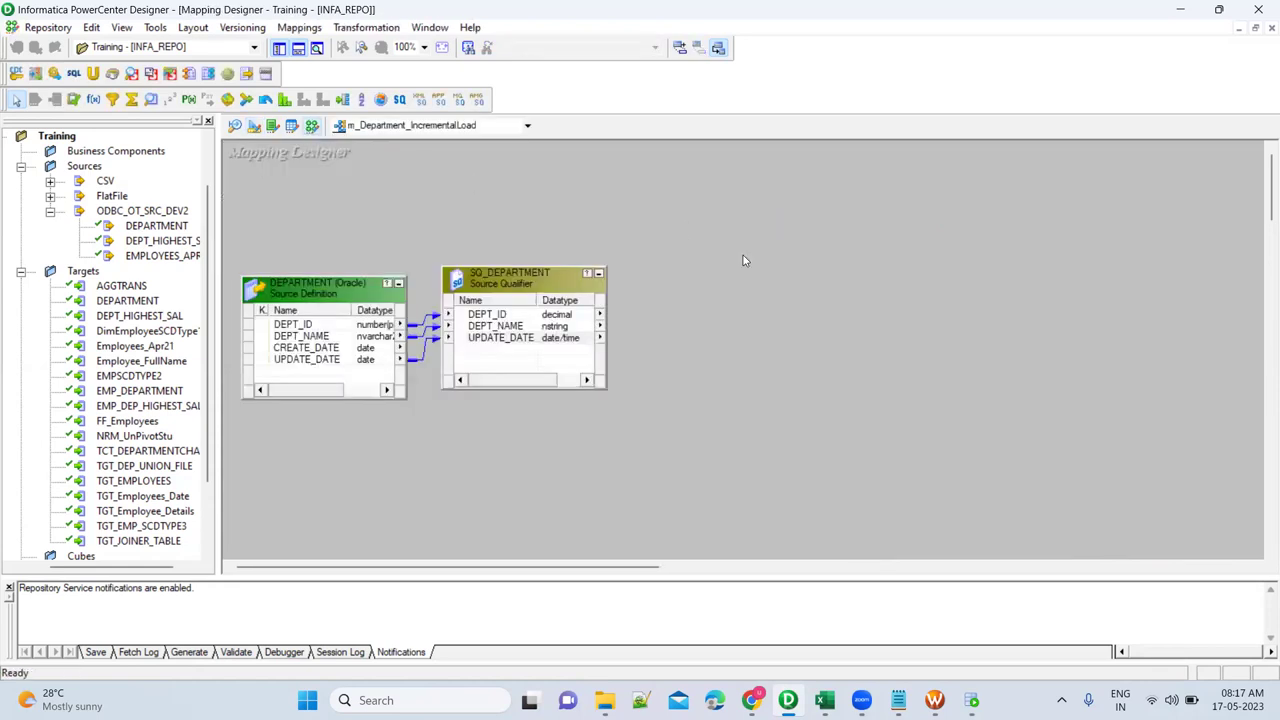
# Place the DEPARTMENT target as DEPARTMENT1 right of SQ_DEPARTMENT and adjust the qualifier's position.
pyautogui.moveTo(150, 302); pyautogui.dragTo(1091, 265)
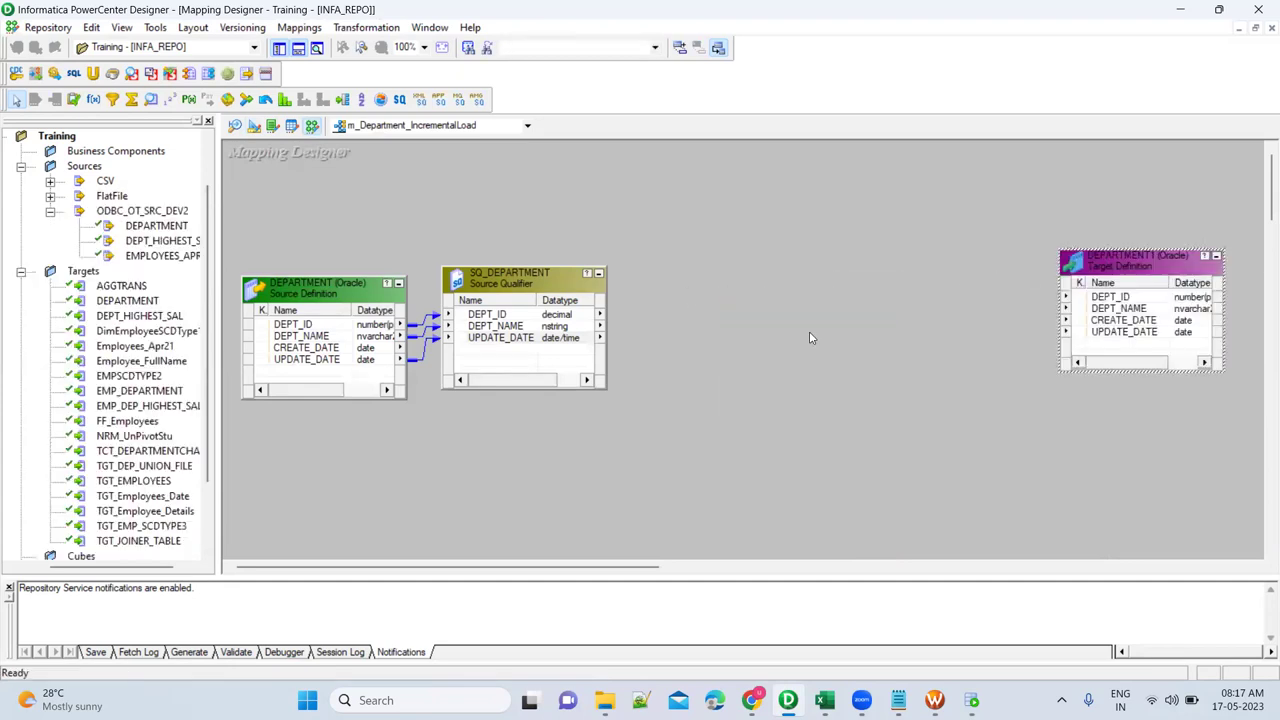
pyautogui.click(556, 285)
pyautogui.moveTo(530, 280)
pyautogui.mouseDown()
pyautogui.moveTo(563, 287)
pyautogui.moveTo(528, 289)
pyautogui.mouseUp()
pyautogui.click(663, 297)
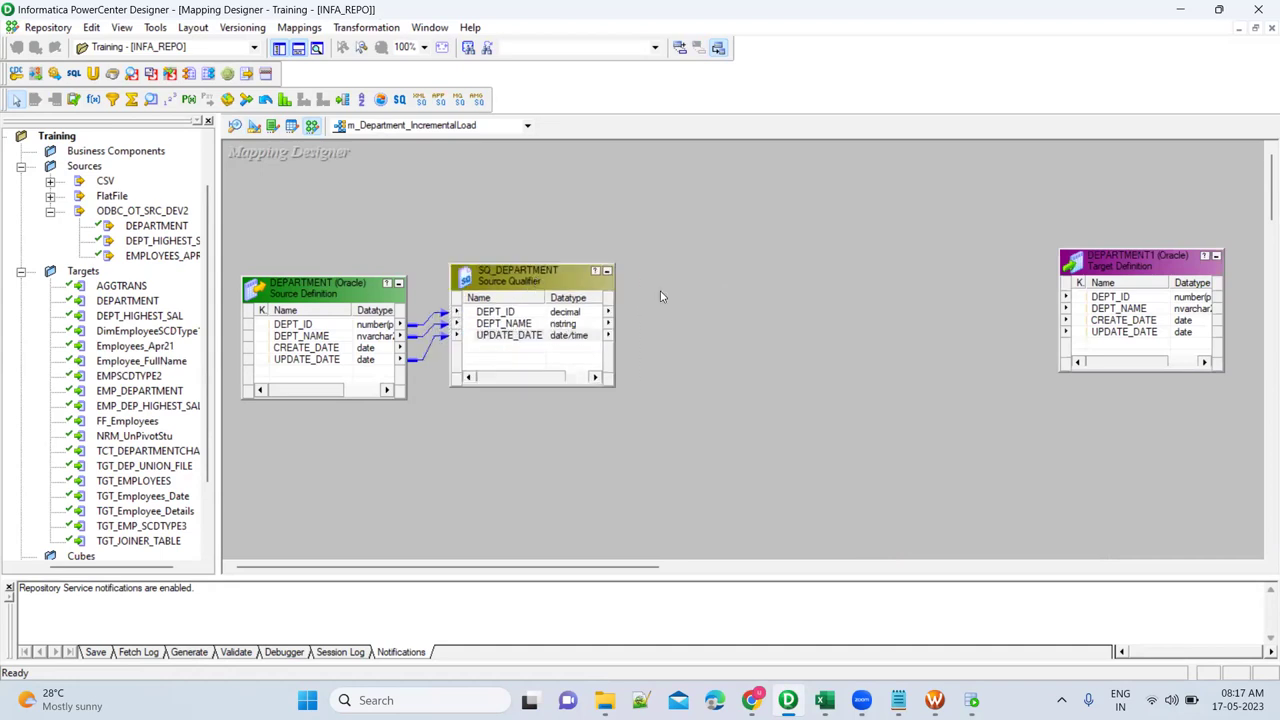
pyautogui.click(520, 285)
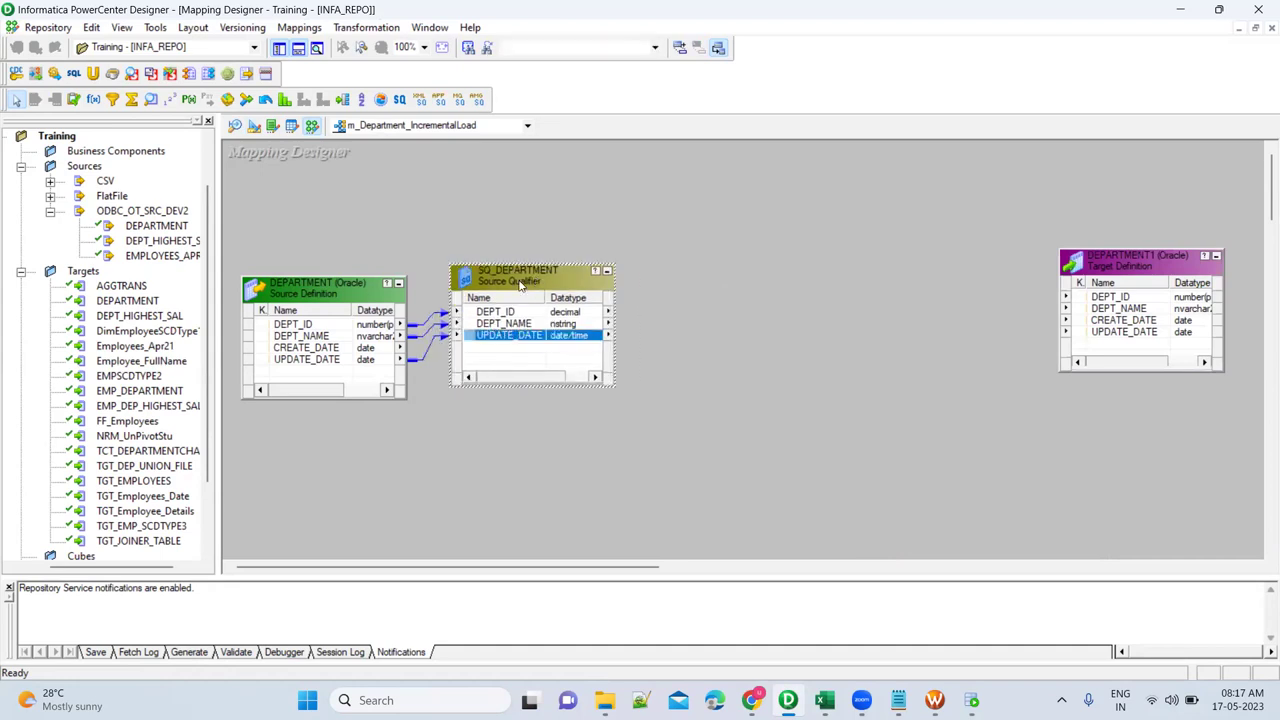
pyautogui.click(745, 320)
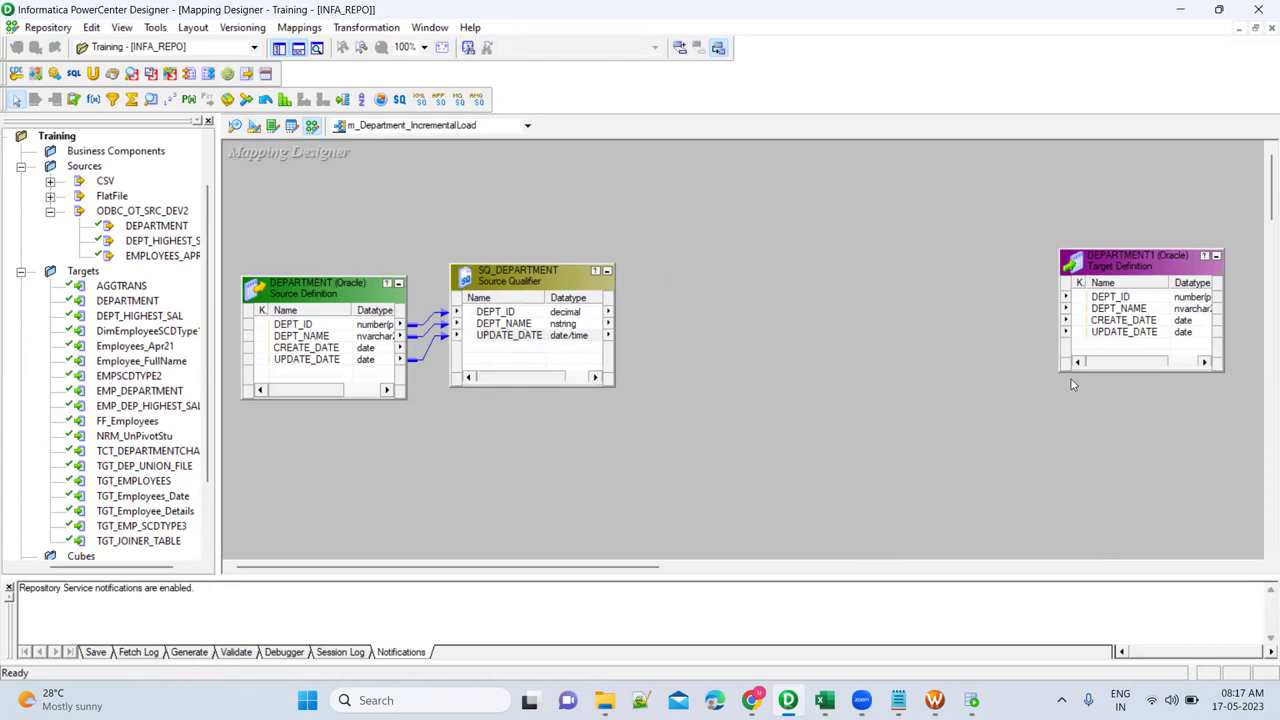
pyautogui.click(1110, 321)
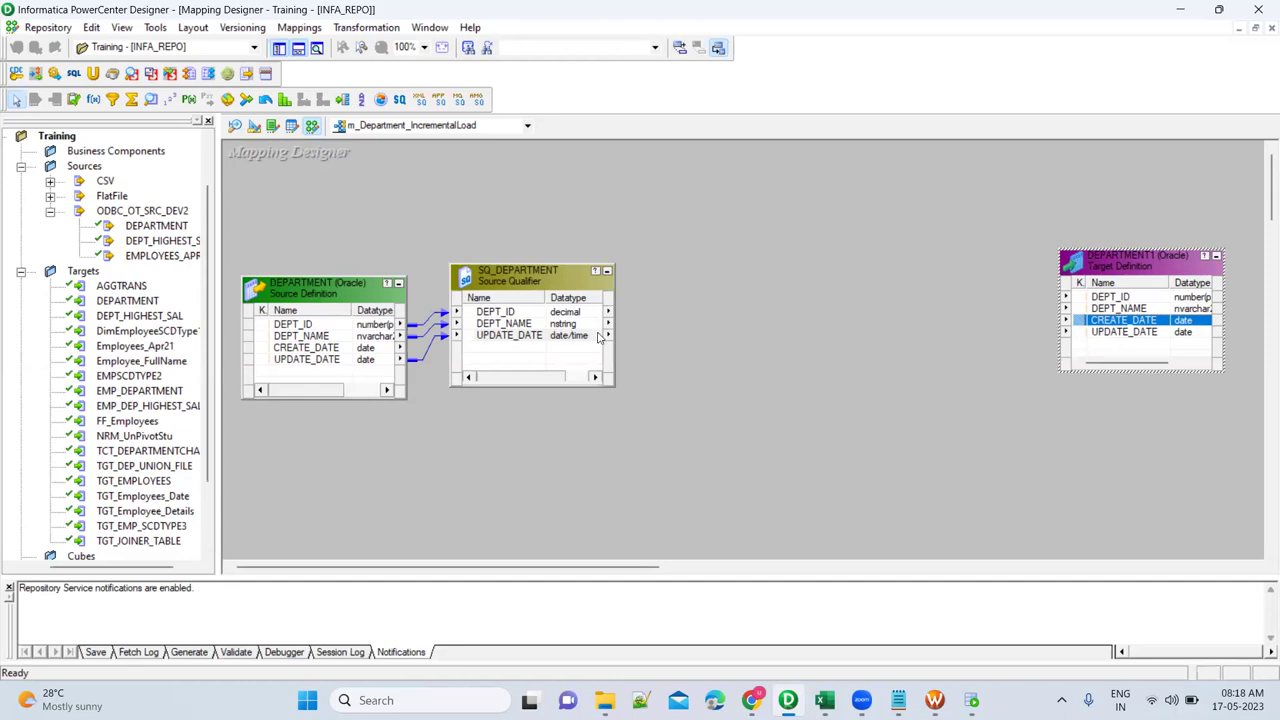
pyautogui.click(550, 313)
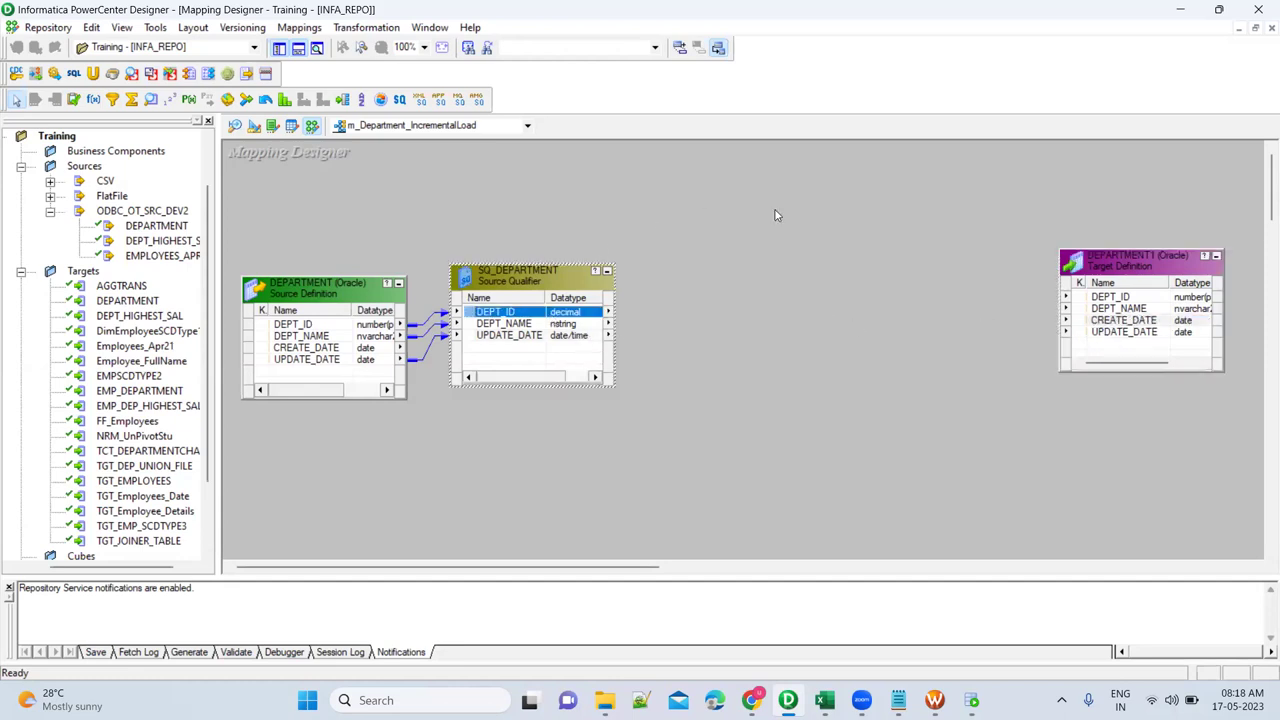
pyautogui.click(639, 218)
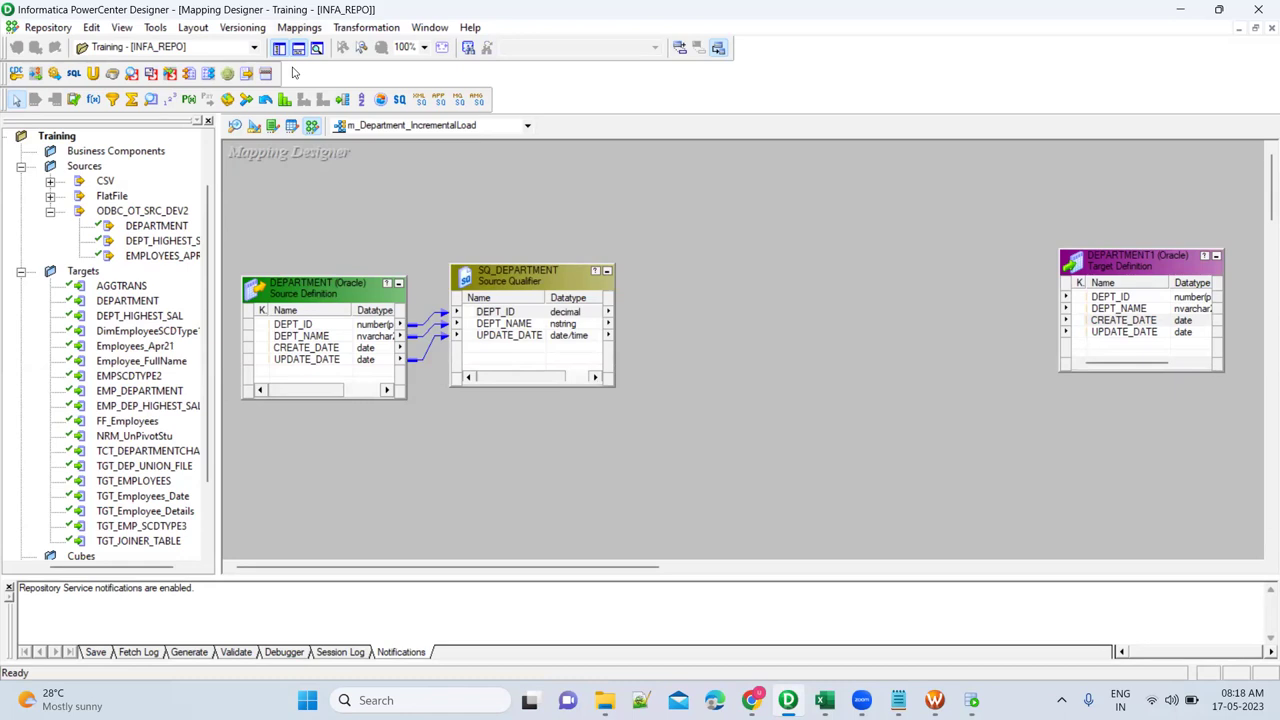
pyautogui.click(299, 27)
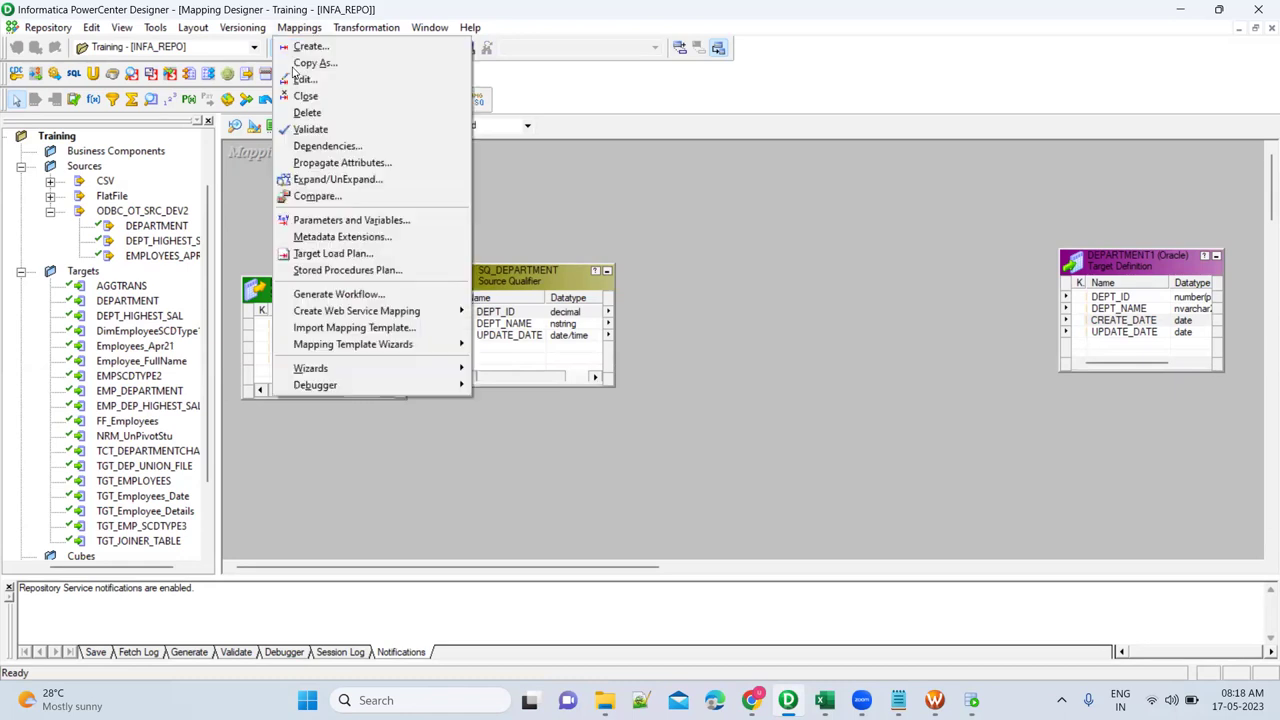
# Open Mappings > Parameters and Variables and add a new variable row.
pyautogui.click(325, 226)
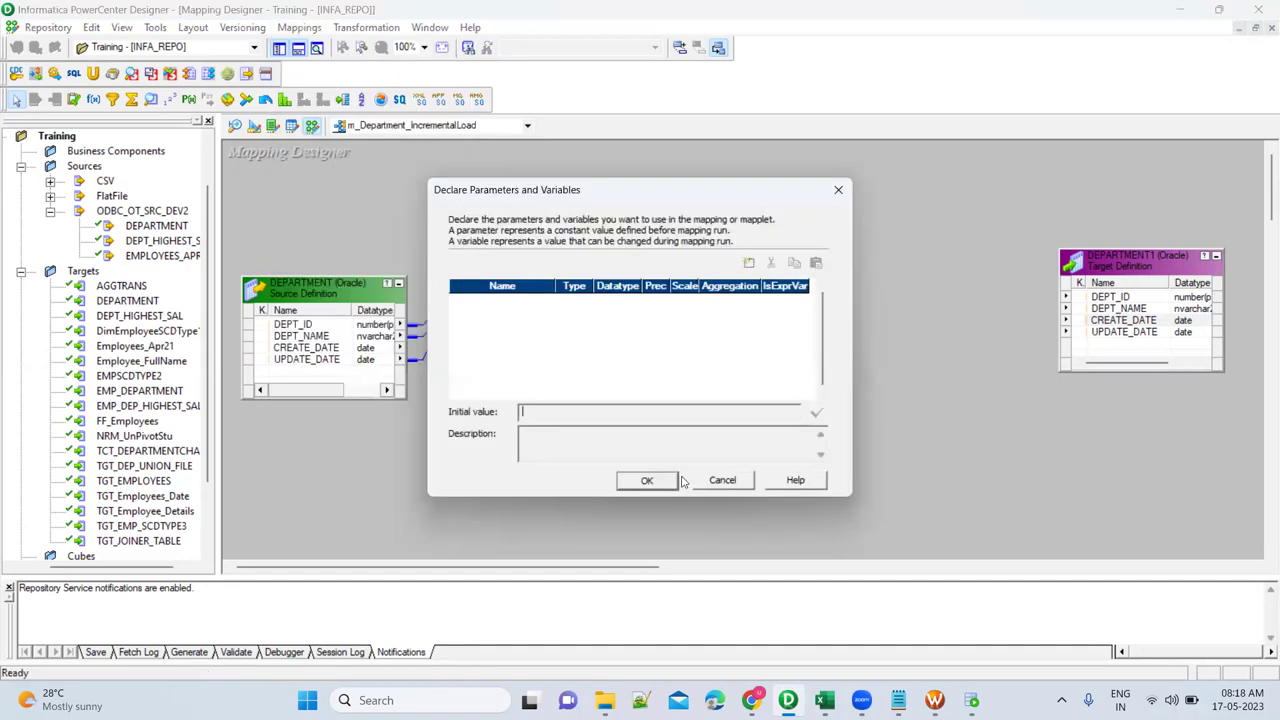
pyautogui.click(722, 481)
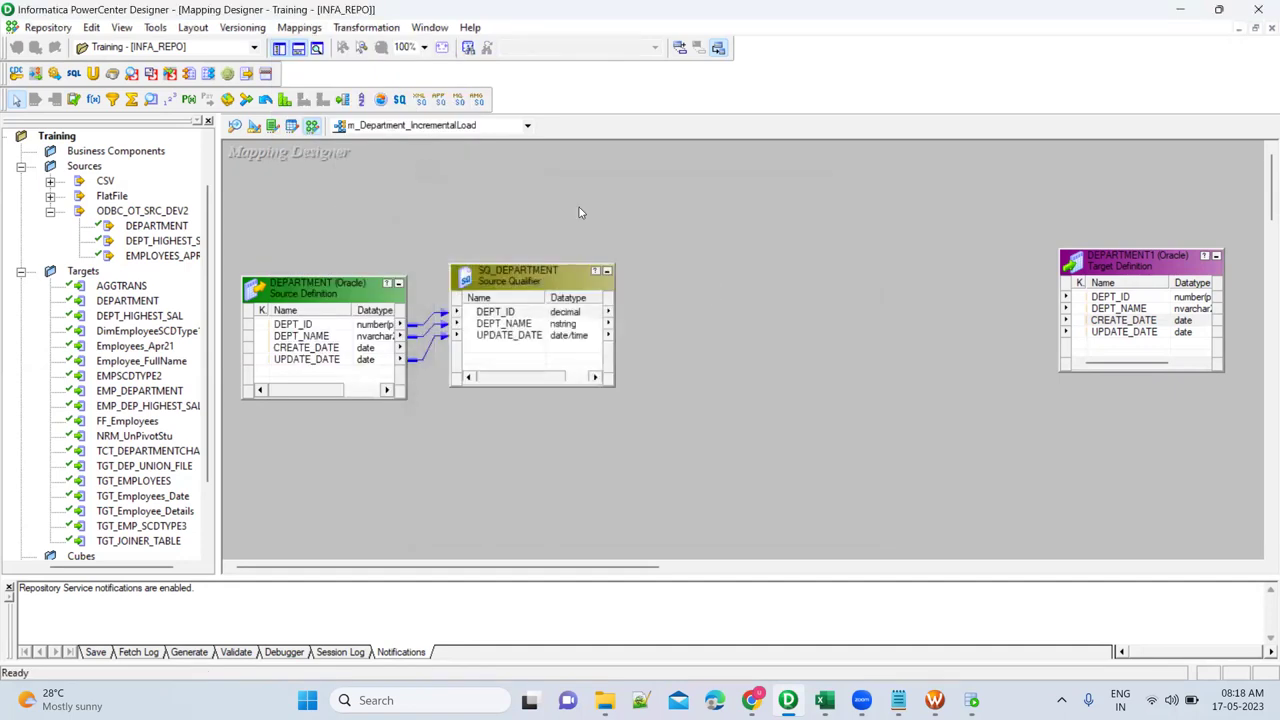
pyautogui.click(299, 27)
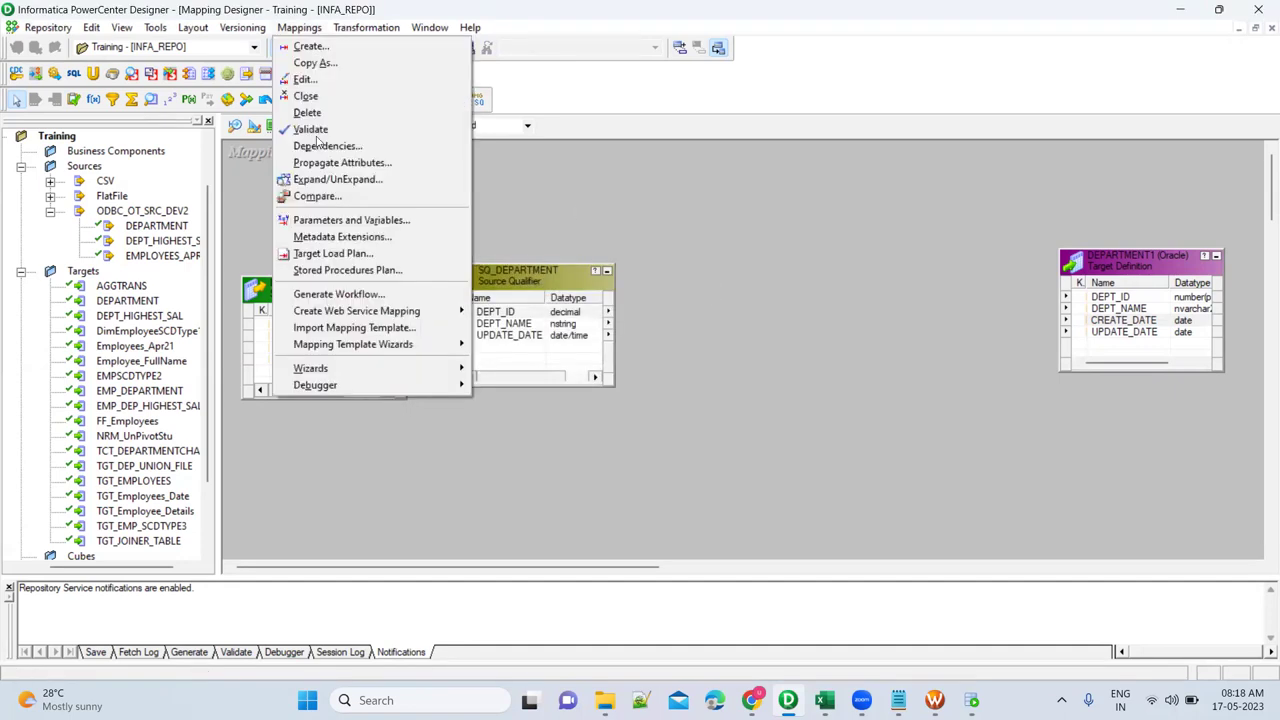
pyautogui.click(345, 222)
pyautogui.click(749, 264)
pyautogui.click(612, 421)
pyautogui.press('Tab')
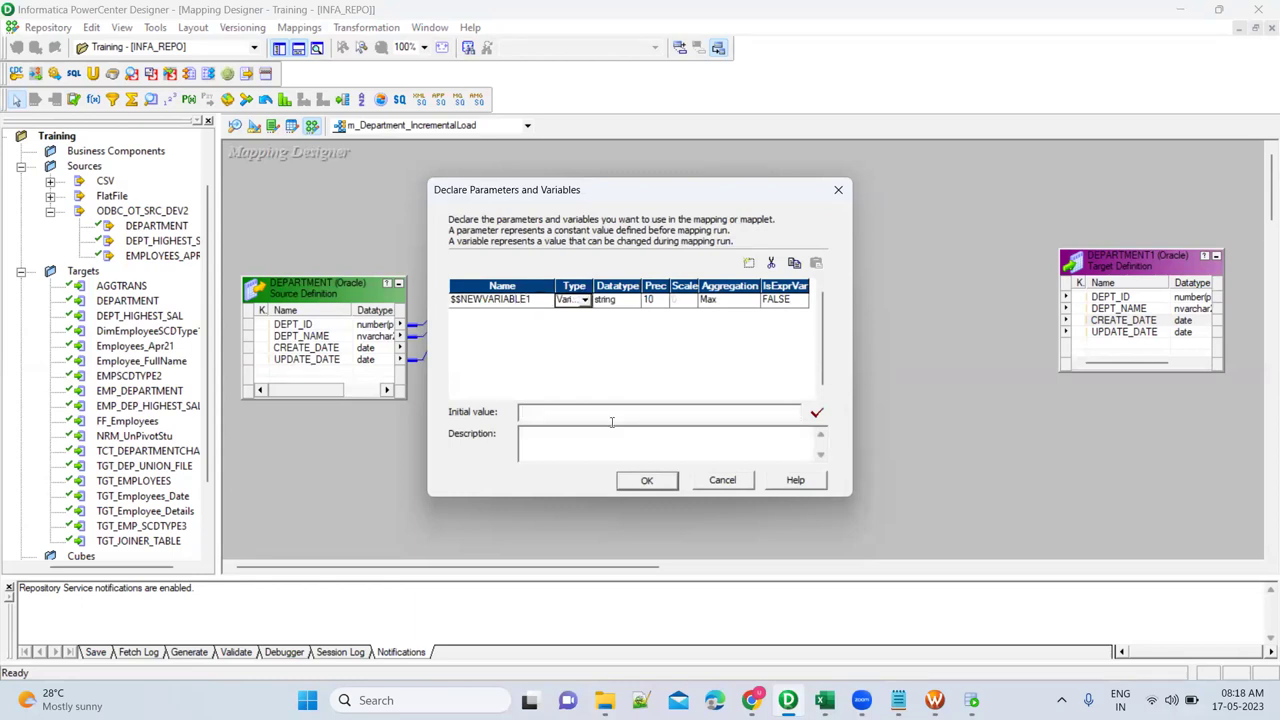
# Name the variable $$Last_Run_Date, keep type Variable, set datatype date/time, and confirm.
pyautogui.click(535, 302)
pyautogui.hotkey('shift', 'Left')
pyautogui.hotkey('shift', 'Left')
pyautogui.hotkey('shift', 'Left')
pyautogui.hotkey('shift', 'Left')
pyautogui.hotkey('shift', 'Left')
pyautogui.hotkey('shift', 'Left')
pyautogui.hotkey('shift', 'Left')
pyautogui.hotkey('shift', 'Left')
pyautogui.hotkey('shift', 'Left')
pyautogui.hotkey('shift', 'Left')
pyautogui.hotkey('shift', 'Left')
pyautogui.hotkey('shift', 'Left')
pyautogui.hotkey('shift', 'Left')
pyautogui.hotkey('shift', 'Left')
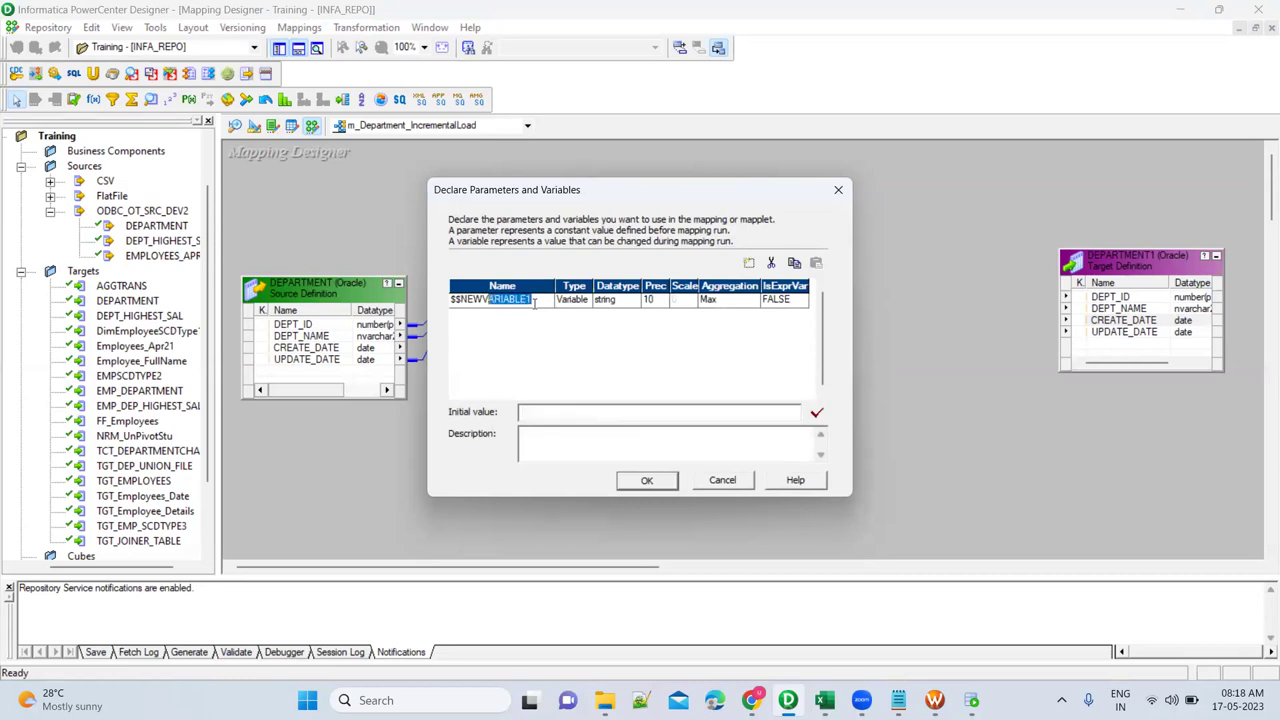
pyautogui.hotkey('shift', 'Right')
pyautogui.hotkey('shift', 'Right')
pyautogui.write('Last_Run_DAte')
pyautogui.press('BackSpace')
pyautogui.write('ate')
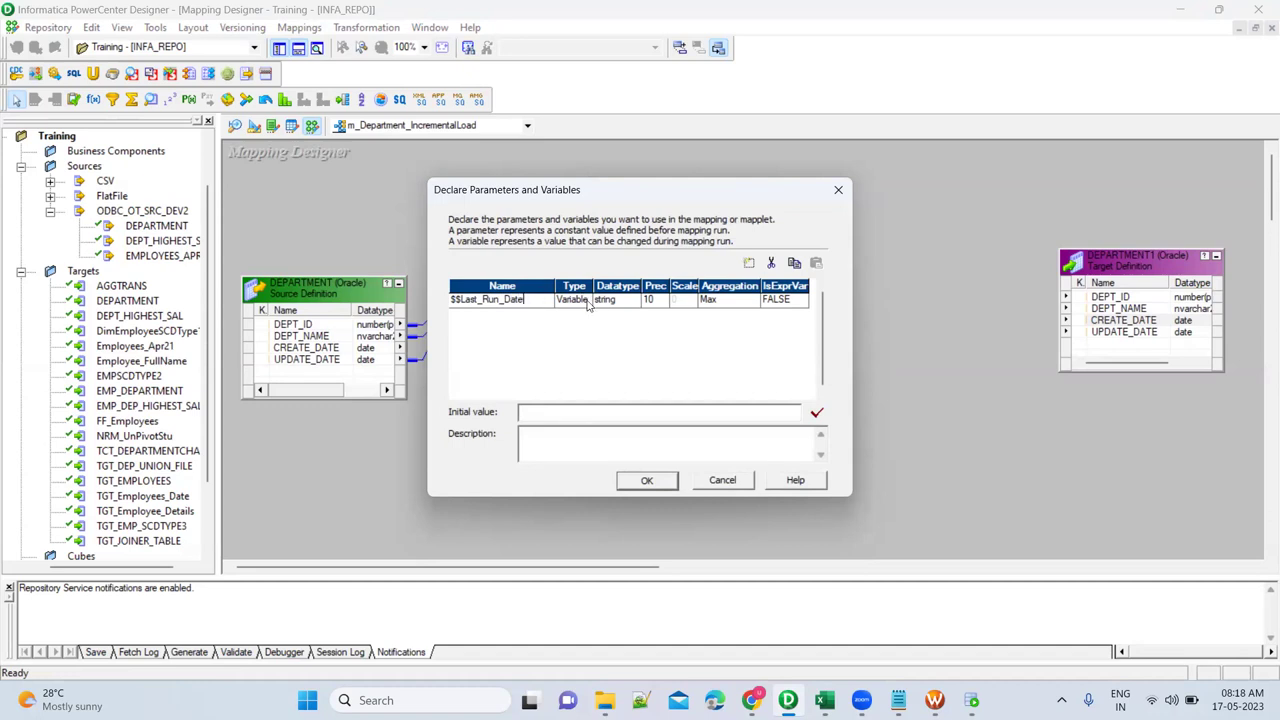
pyautogui.click(585, 303)
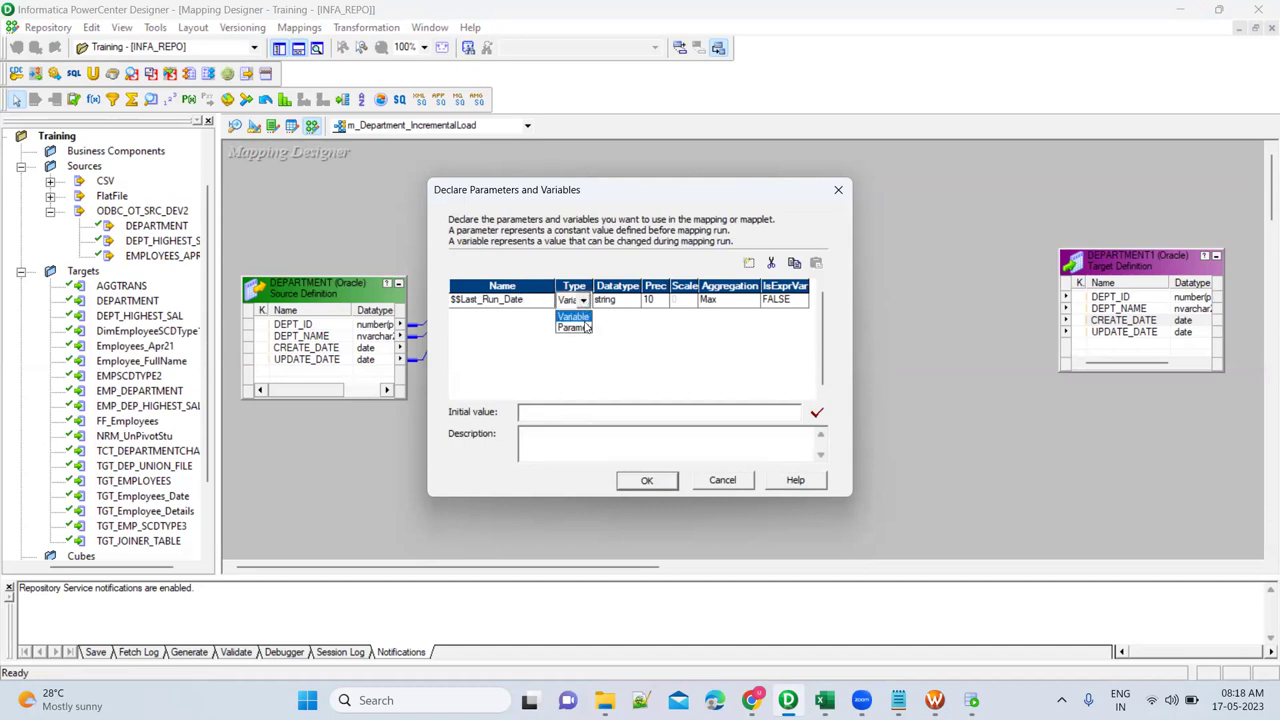
pyautogui.click(586, 318)
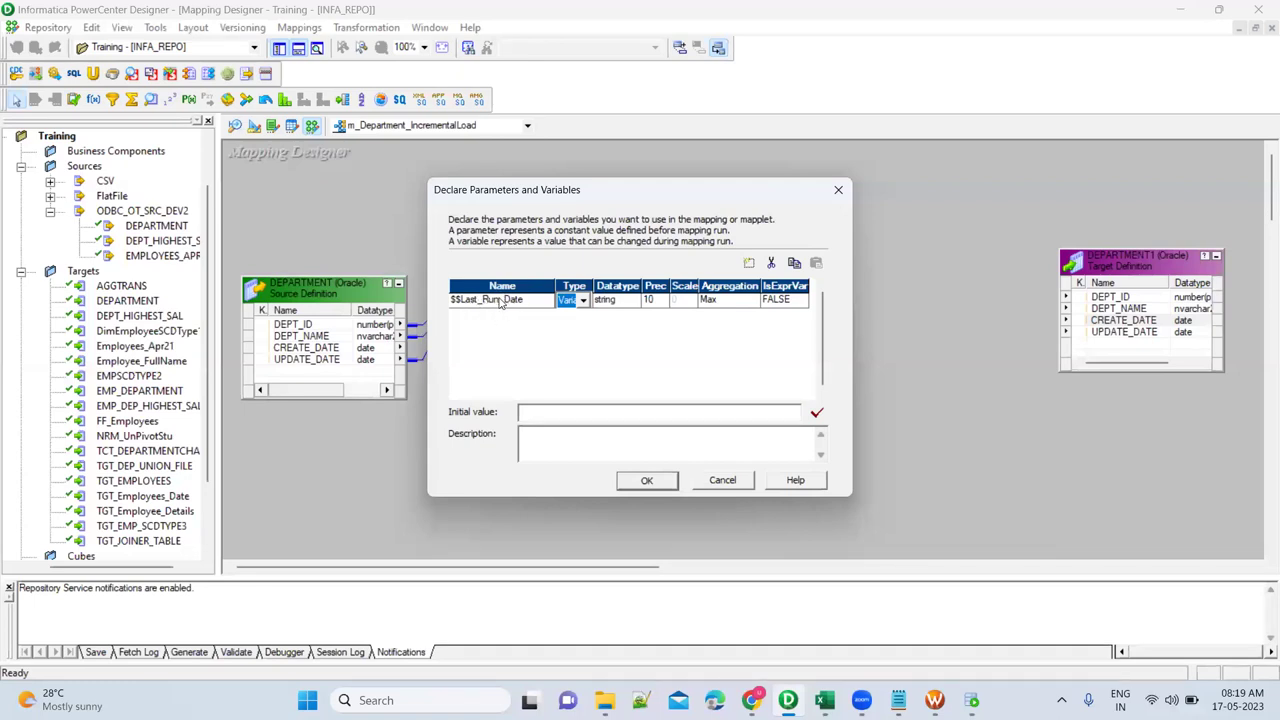
pyautogui.click(632, 301)
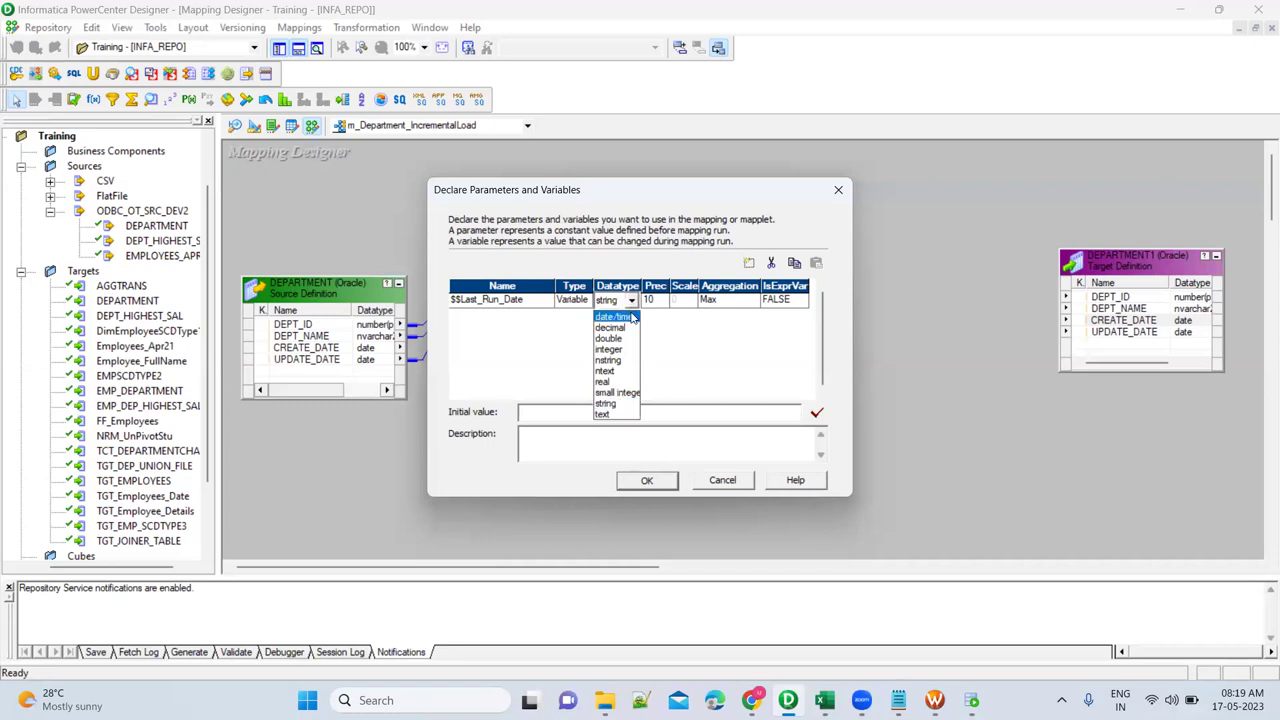
pyautogui.click(632, 317)
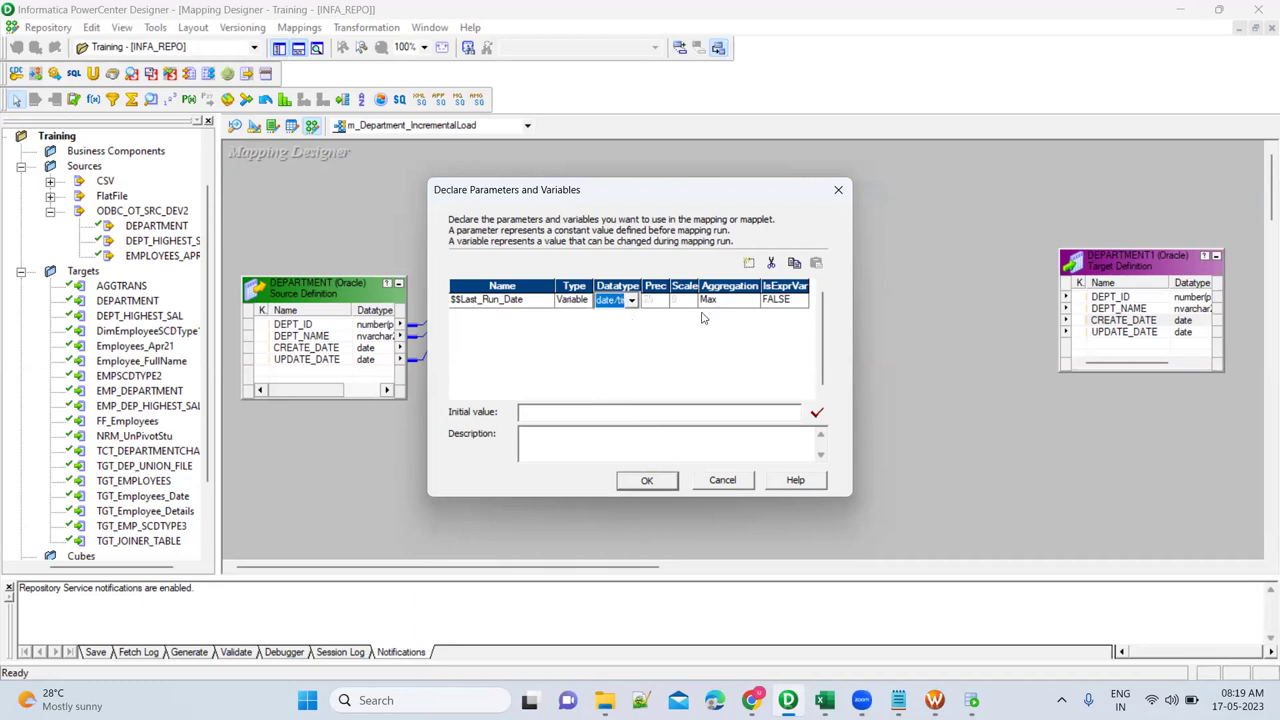
pyautogui.click(646, 480)
# Place an Expression transformation before the target and link DEPT_ID, DEPT_NAME and UPDATE_DATE from SQ_DEPARTMENT into it.
pyautogui.click(93, 99)
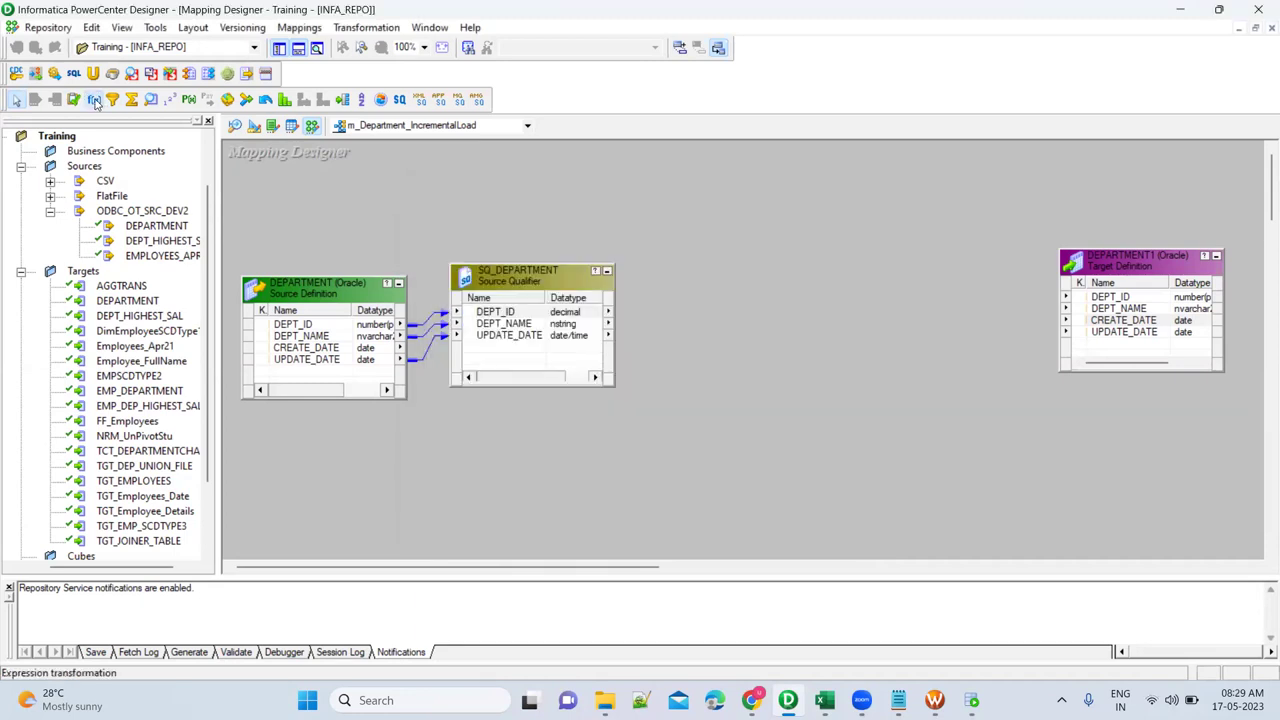
pyautogui.click(790, 238)
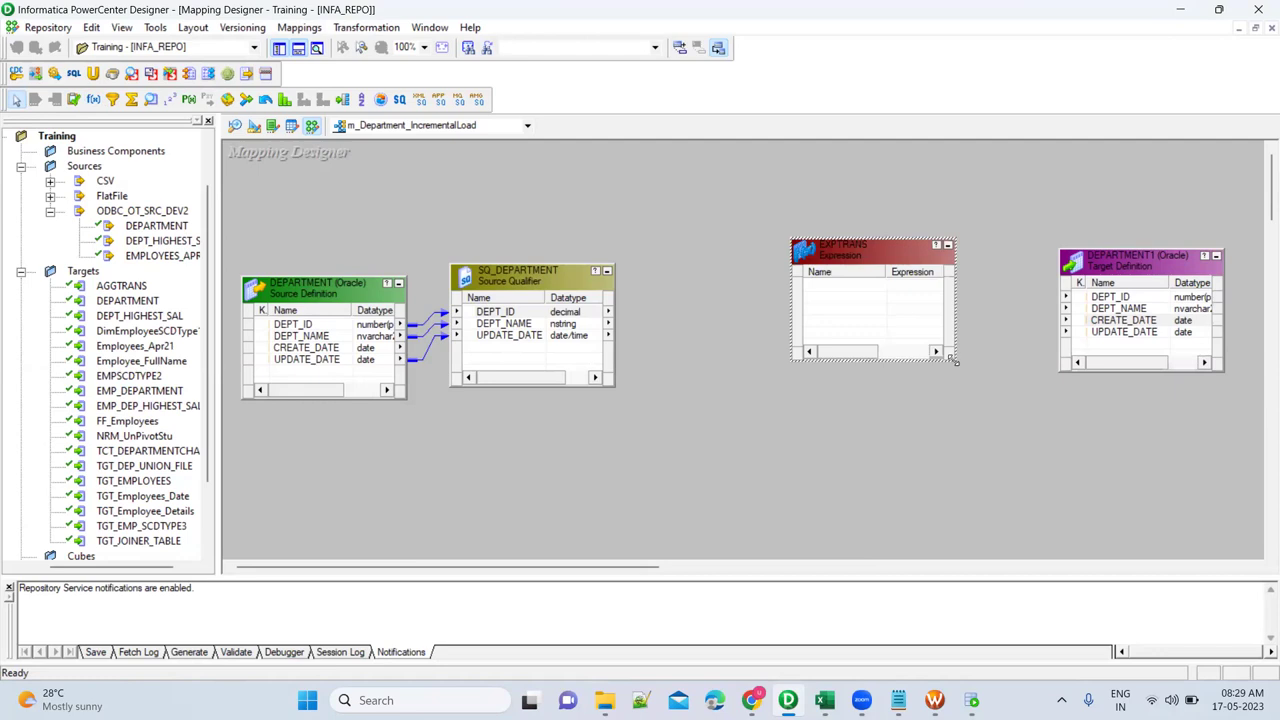
pyautogui.moveTo(955, 361); pyautogui.dragTo(966, 443)
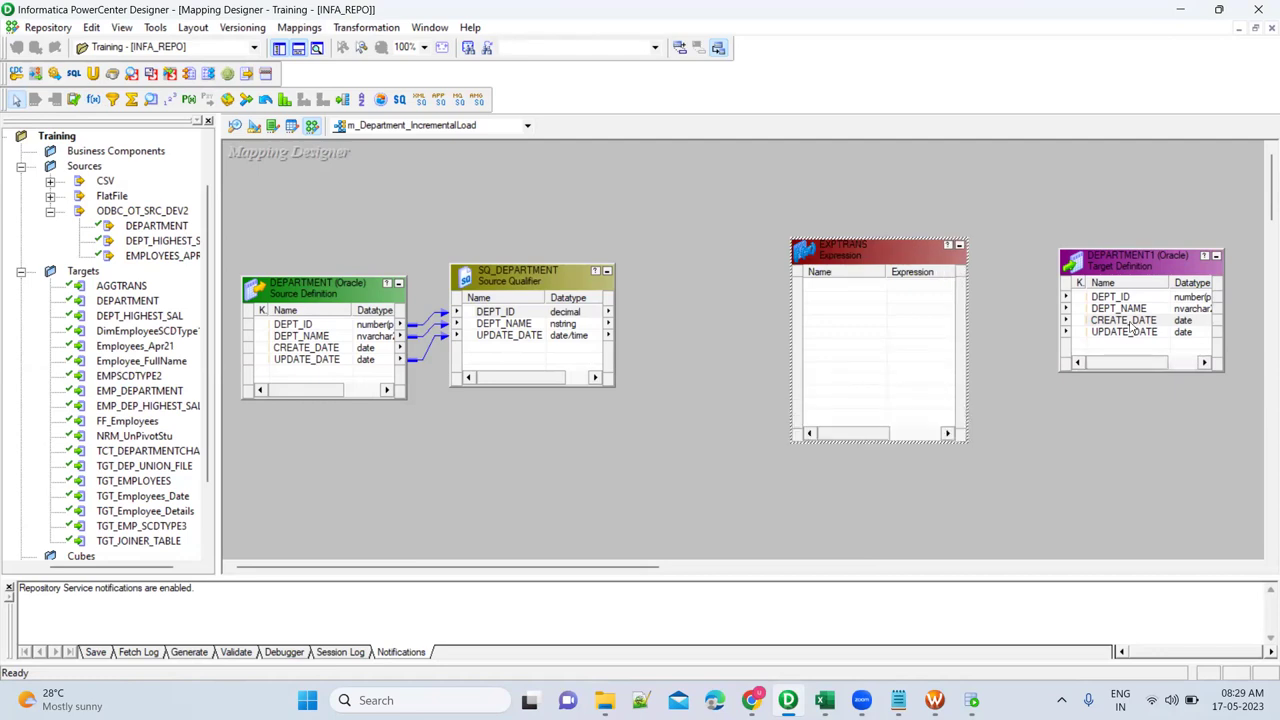
pyautogui.click(1133, 322)
pyautogui.click(1106, 333)
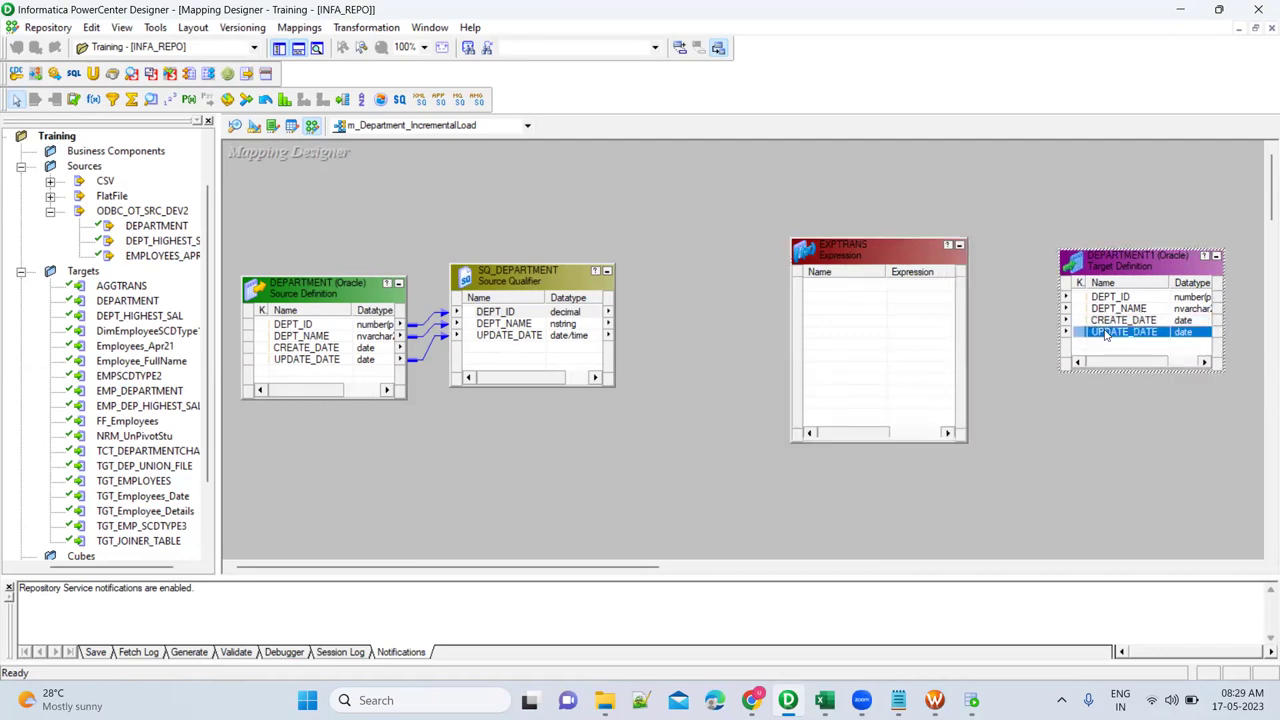
pyautogui.click(505, 312)
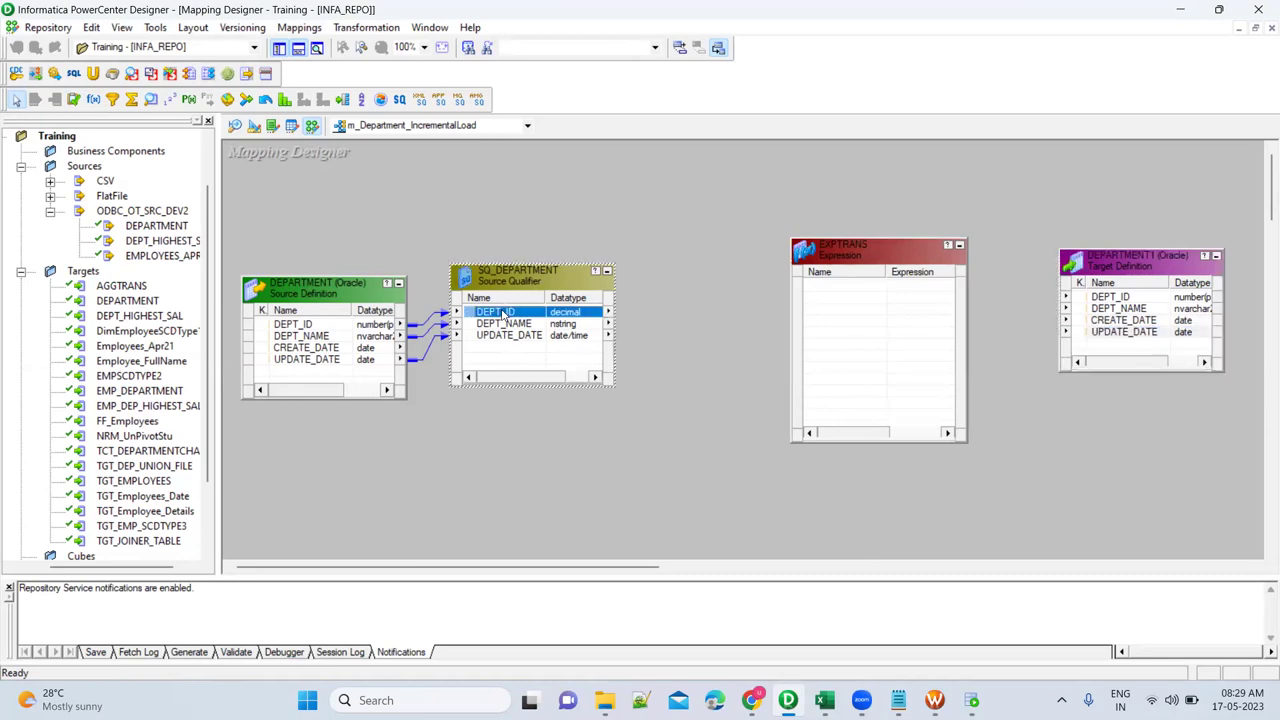
pyautogui.keyDown('shift'); pyautogui.click(503, 338); pyautogui.keyUp('shift')
pyautogui.moveTo(472, 314); pyautogui.dragTo(838, 293)
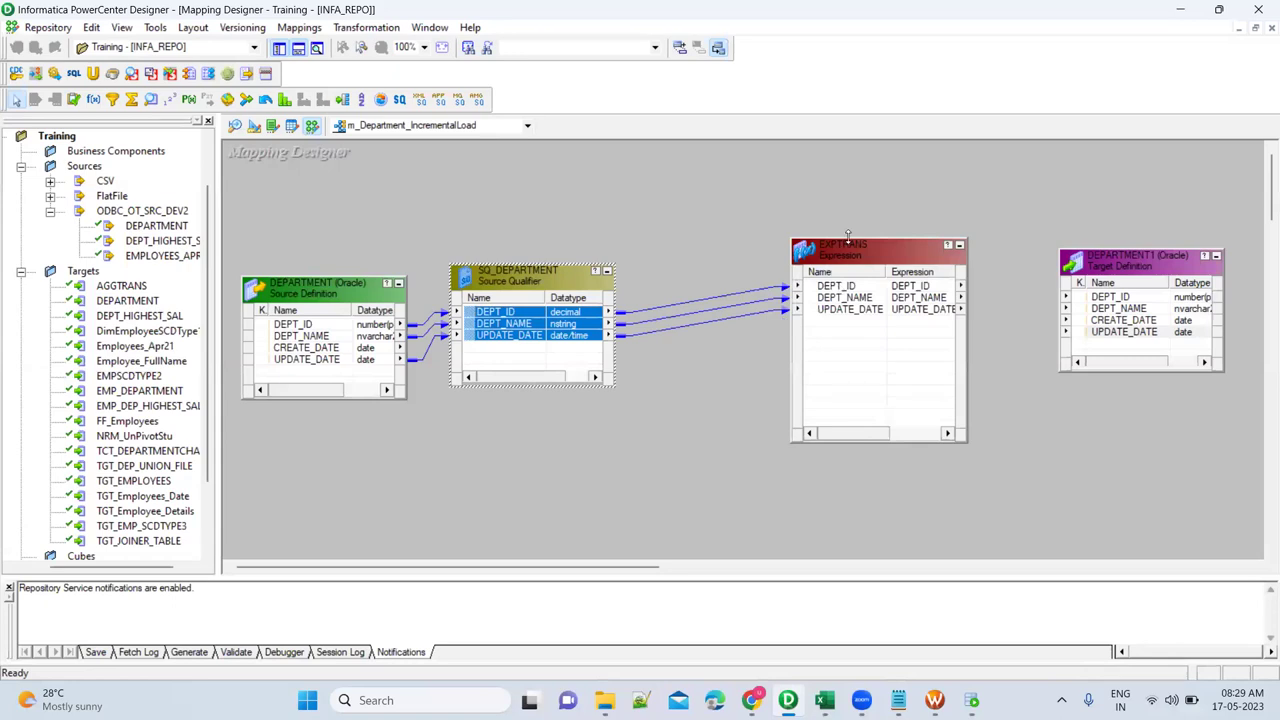
# Add an output-only date/time port named CurrentDateTime to EXPTRANS.
pyautogui.click(851, 253)
pyautogui.doubleClick(851, 253)
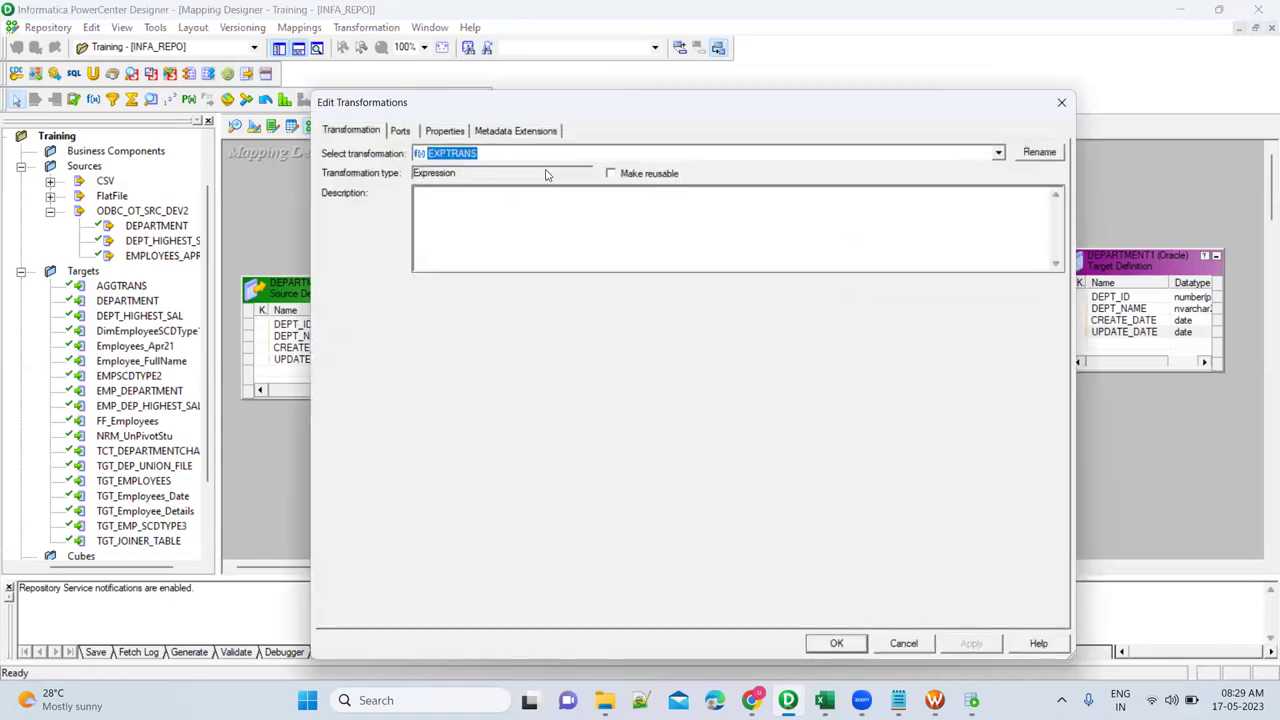
pyautogui.click(399, 130)
pyautogui.click(503, 240)
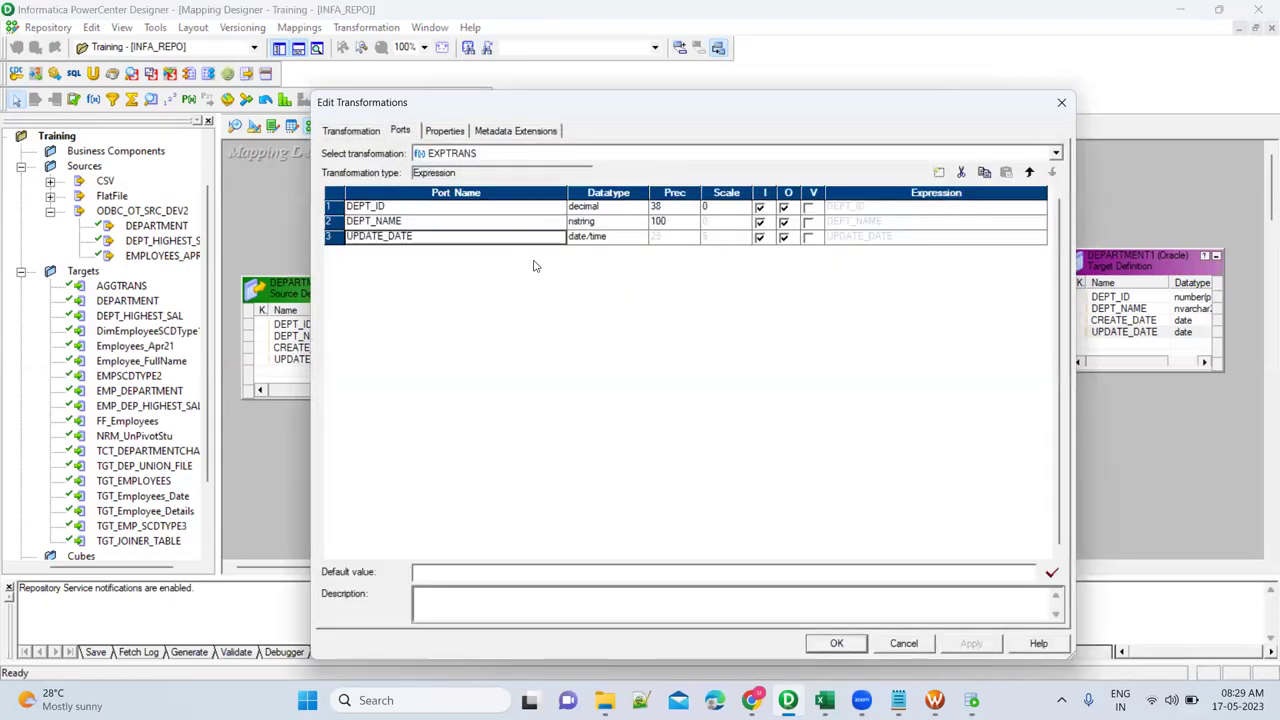
pyautogui.click(938, 173)
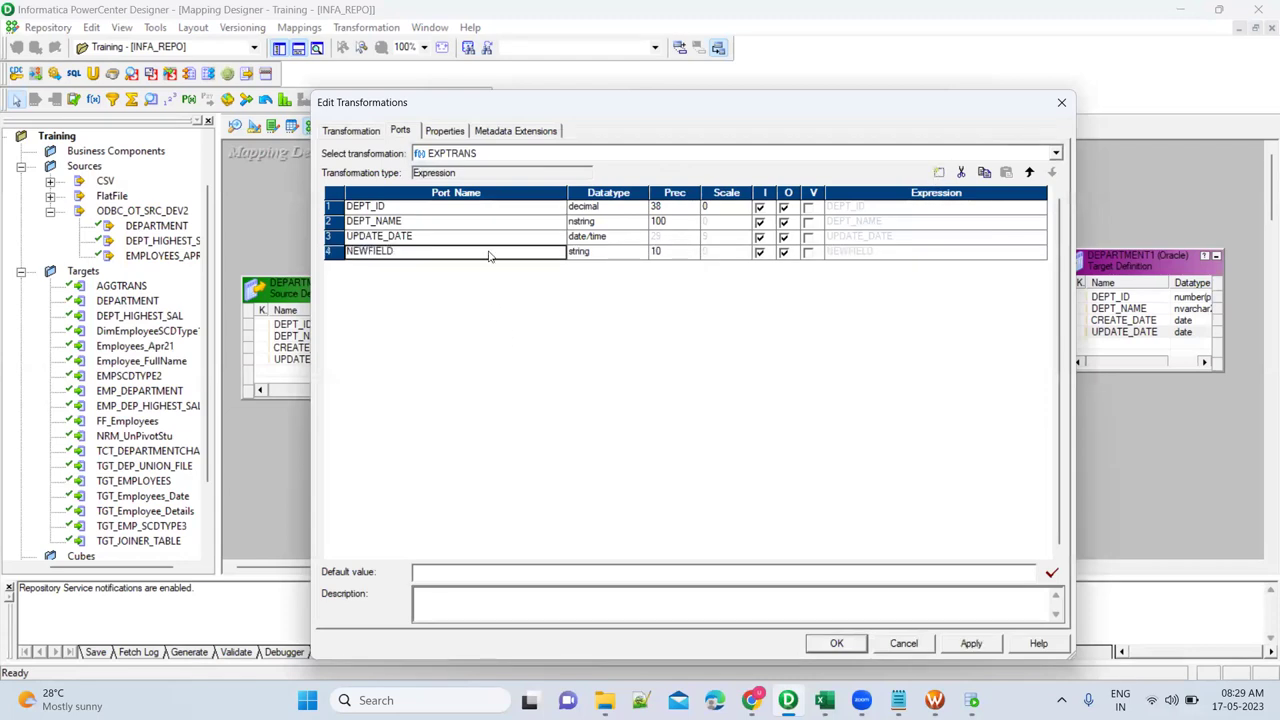
pyautogui.write('Curren')
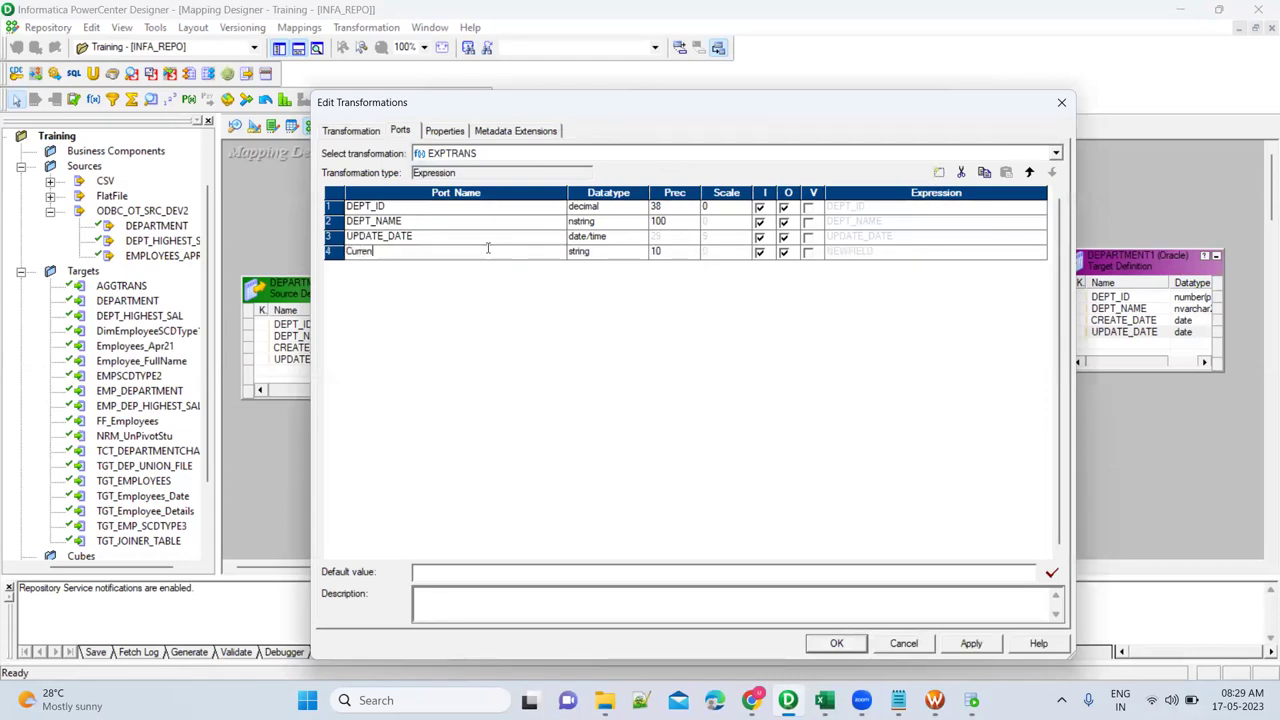
pyautogui.write('tDateTime')
pyautogui.click(639, 253)
pyautogui.click(640, 253)
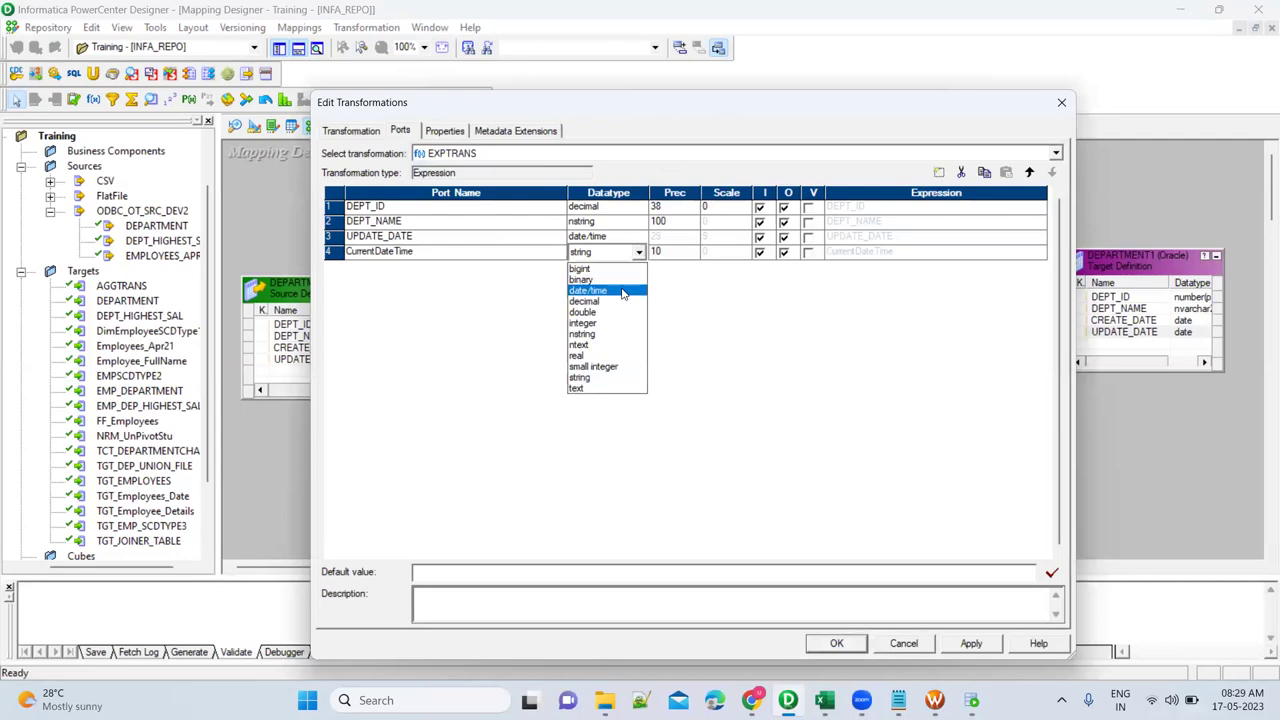
pyautogui.click(620, 291)
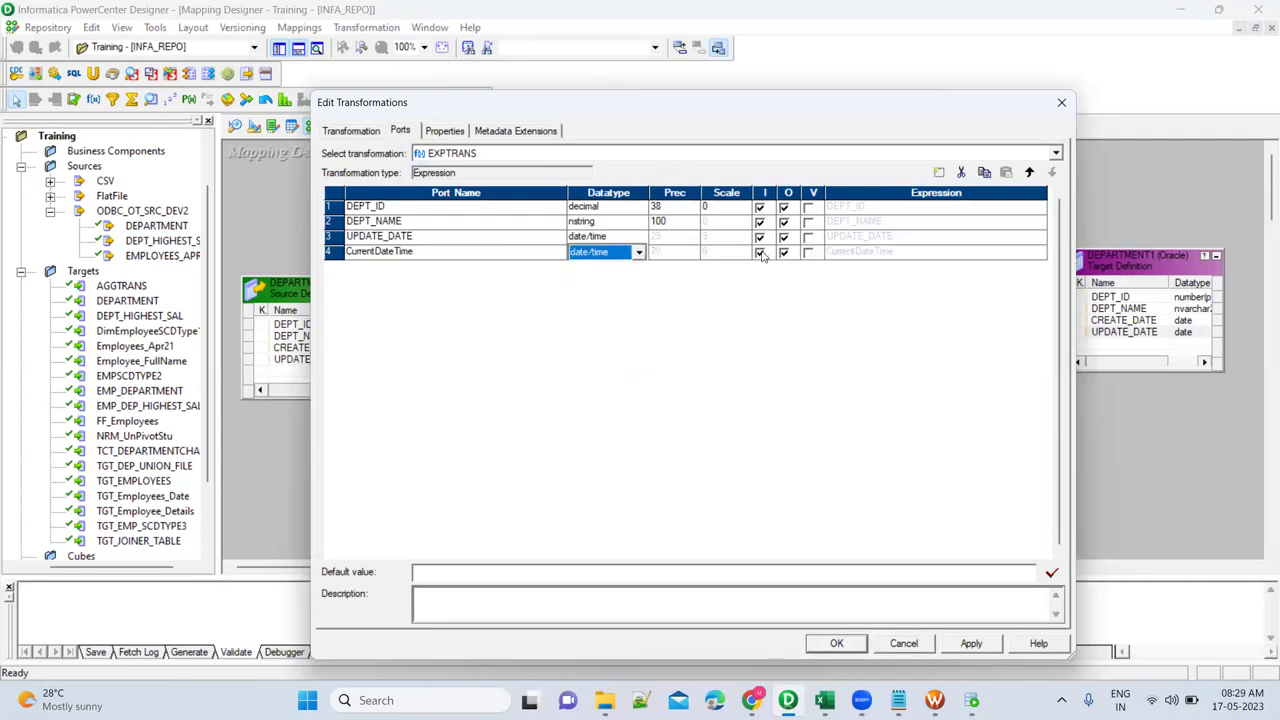
pyautogui.click(760, 253)
pyautogui.click(1040, 254)
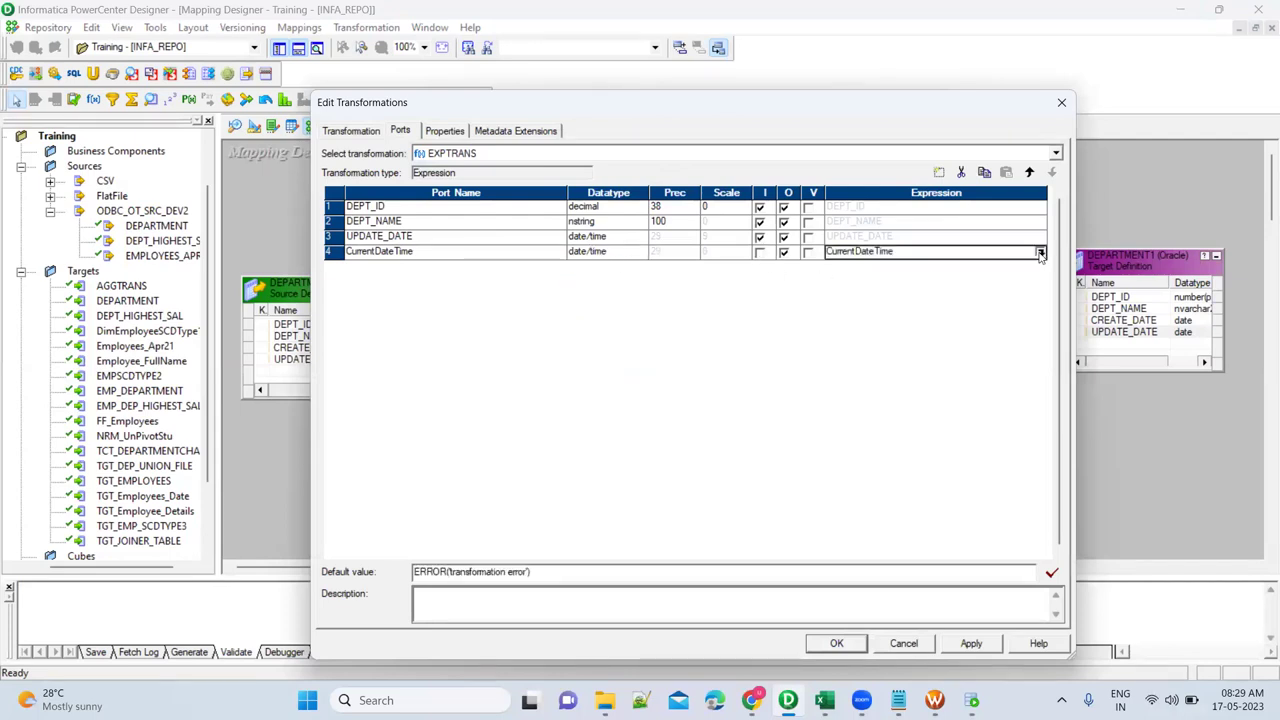
# Replace CurrentDateTime's expression with SYSTIMESTAMP() from the Date functions and apply the change.
pyautogui.click(1040, 253)
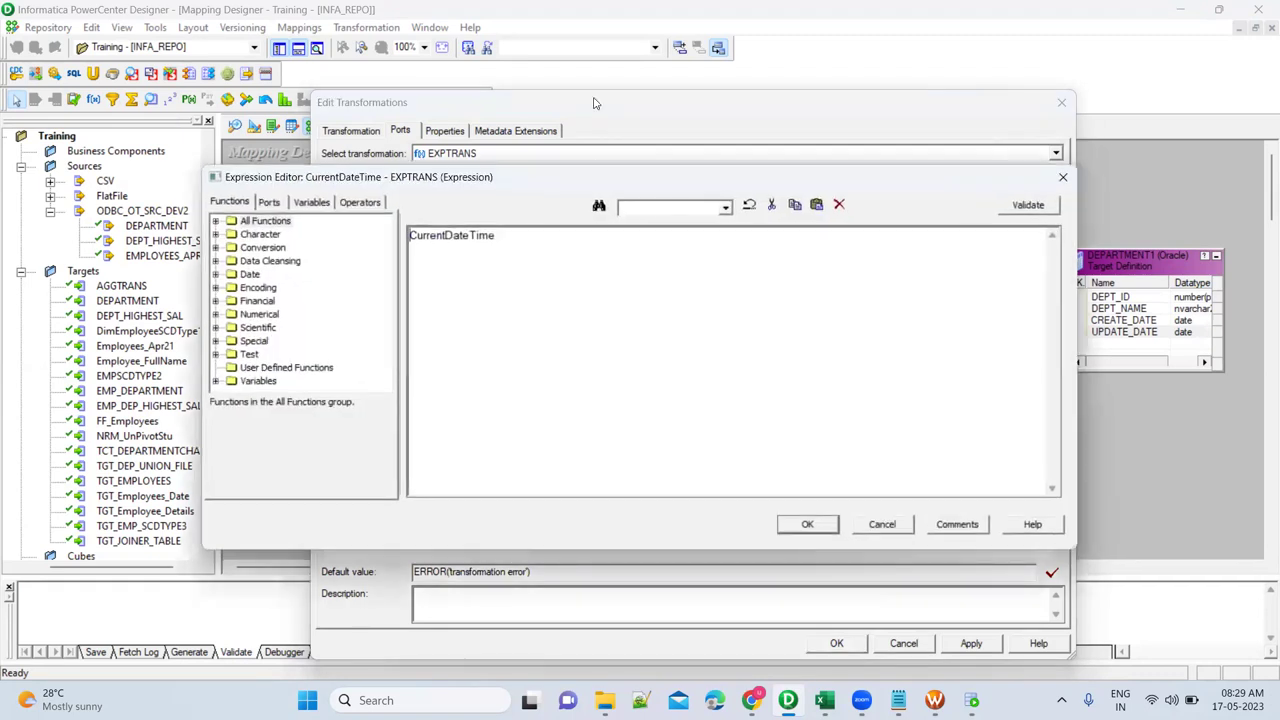
pyautogui.doubleClick(516, 242)
pyautogui.press('Delete')
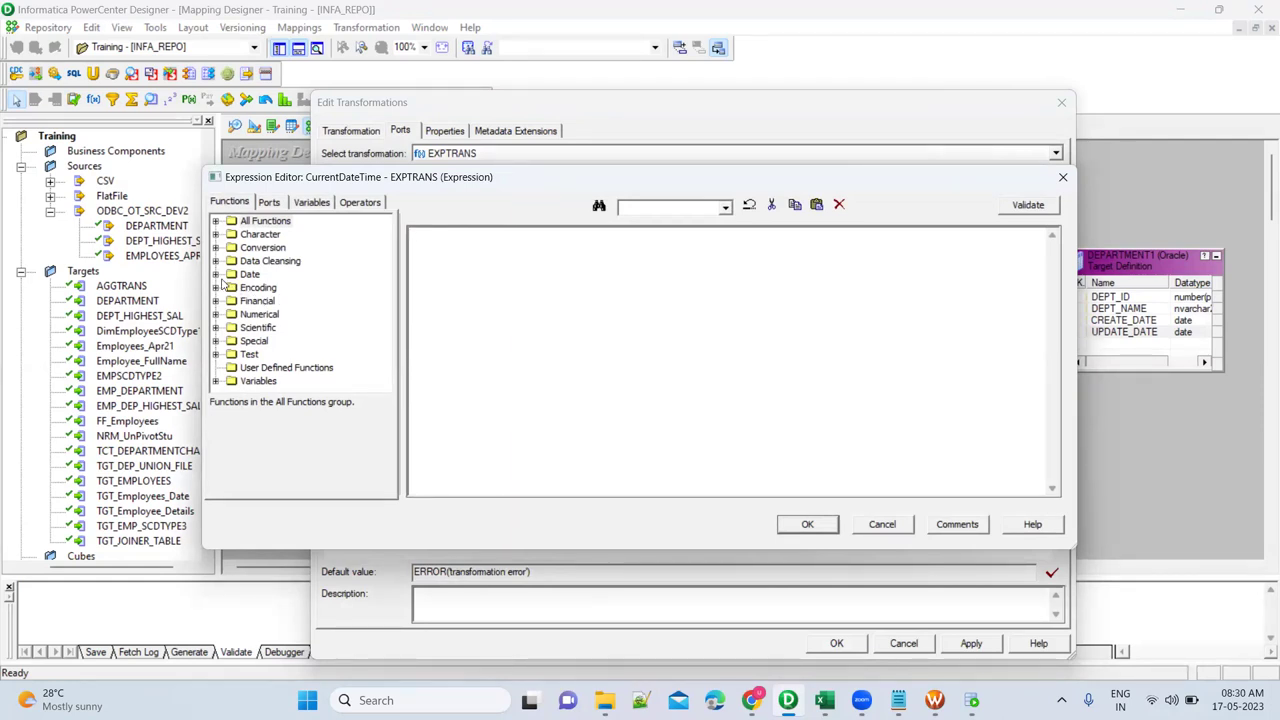
pyautogui.click(216, 276)
pyautogui.scroll(-1, 357, 320)
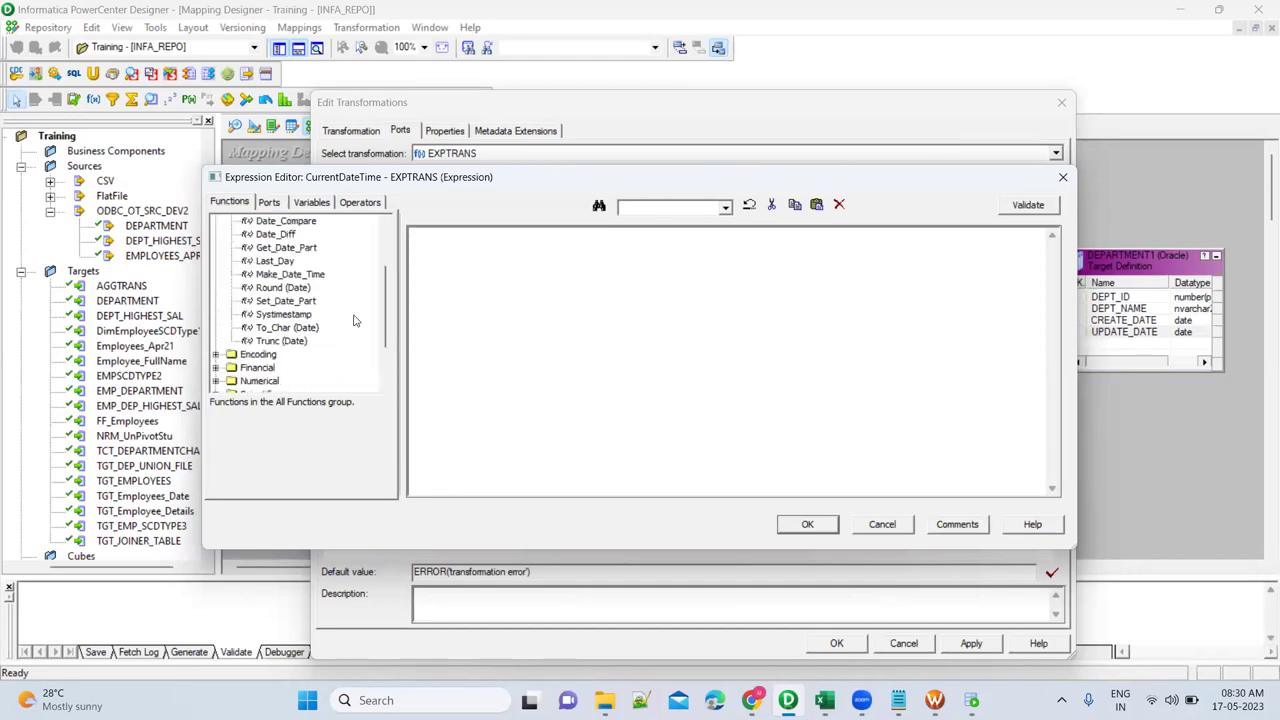
pyautogui.doubleClick(297, 316)
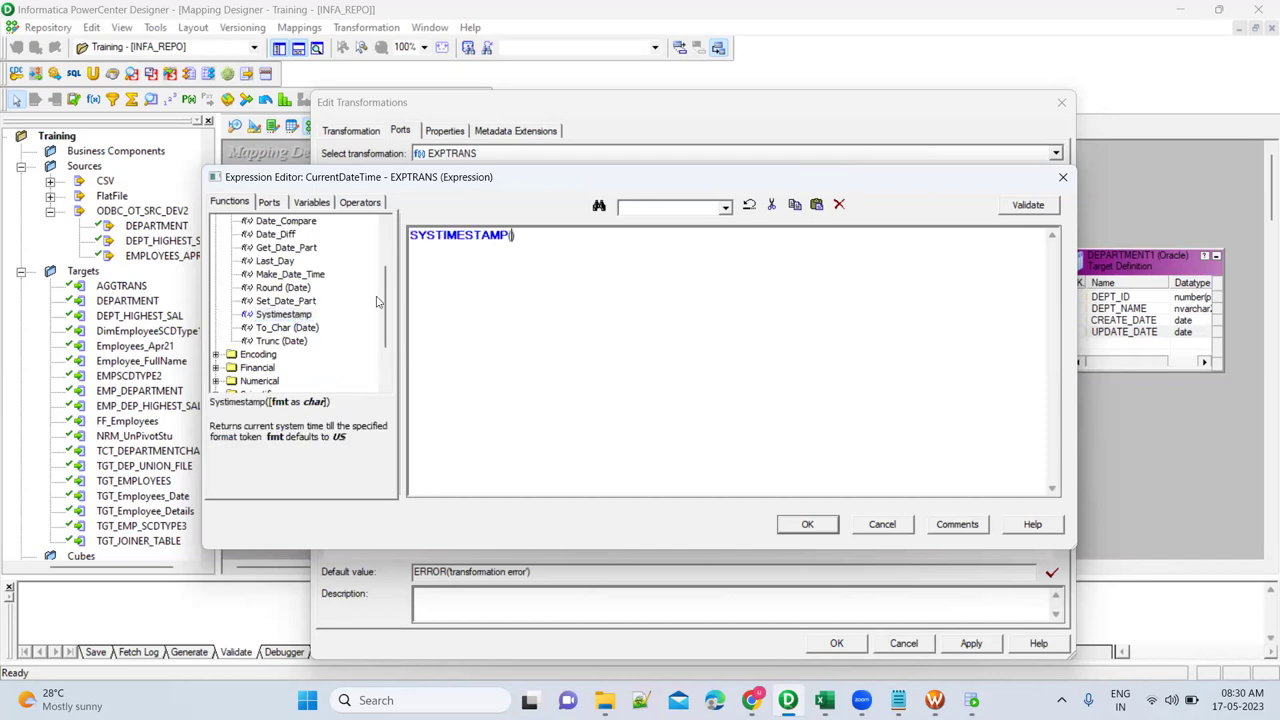
pyautogui.click(807, 524)
pyautogui.click(978, 643)
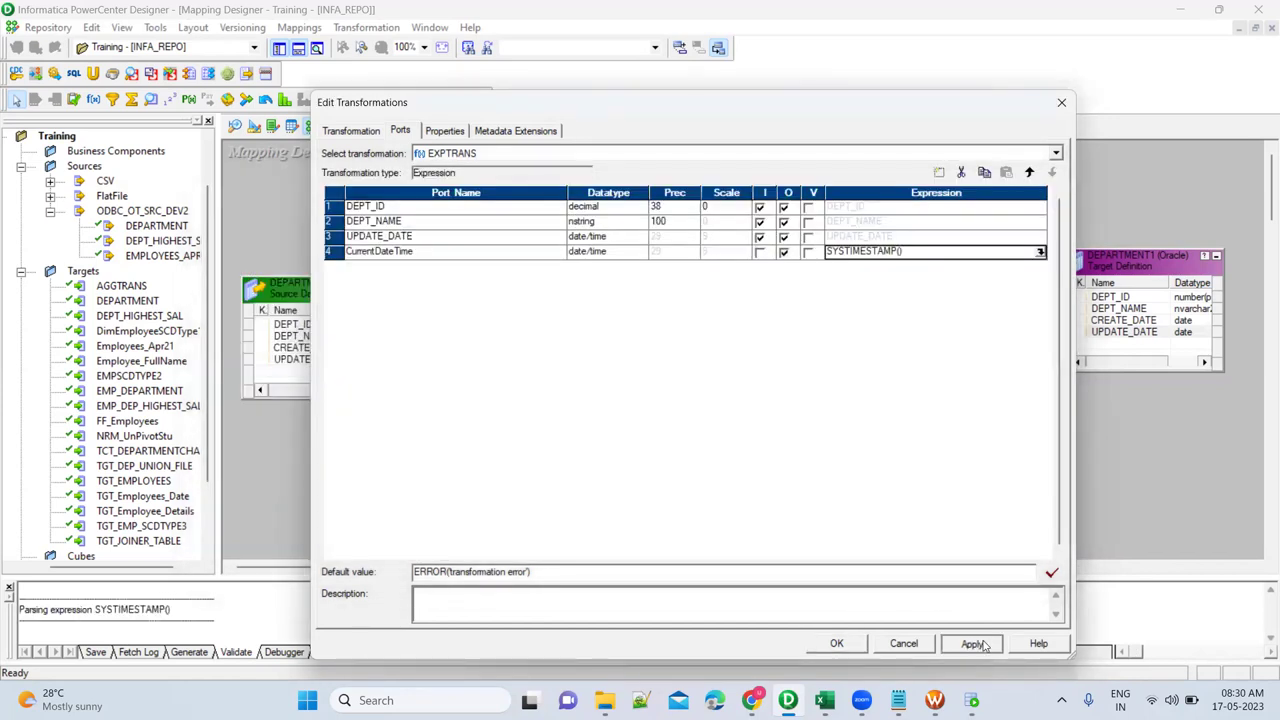
pyautogui.click(541, 253)
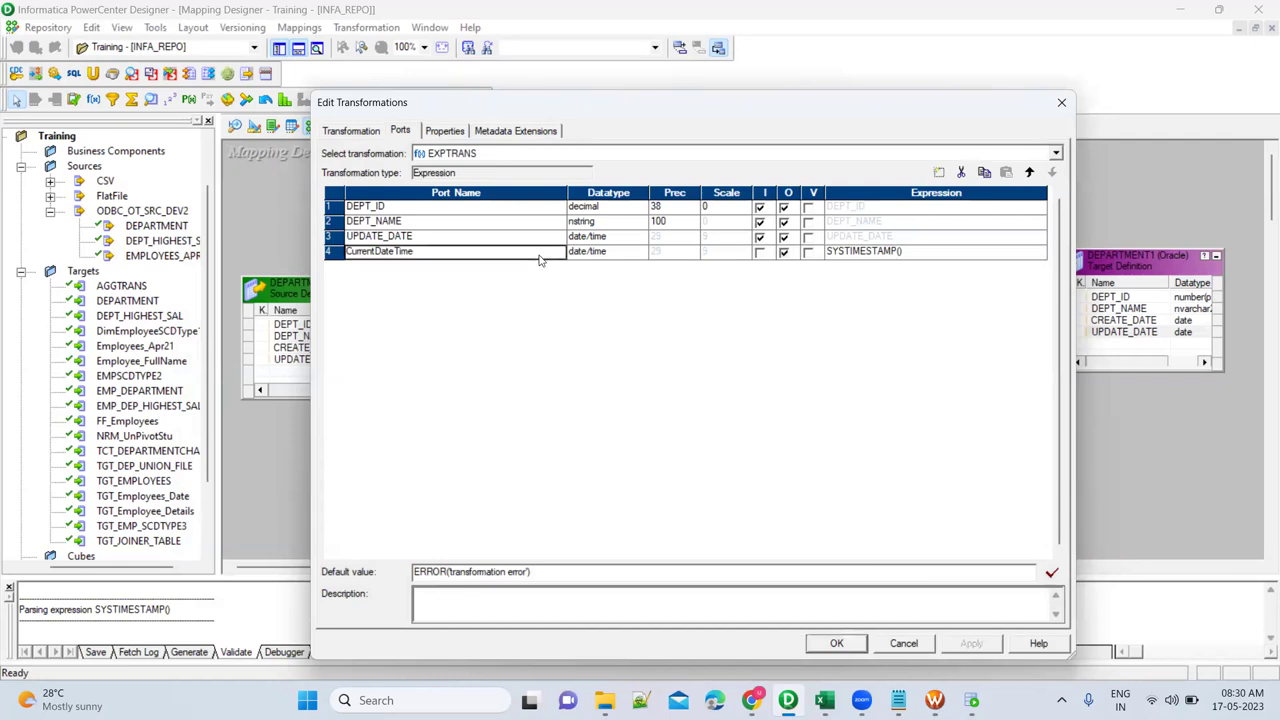
# Add a fifth EXPTRANS port, v_Last_Run_DAte, mark it as a variable port, and edit its expression.
pyautogui.click(940, 174)
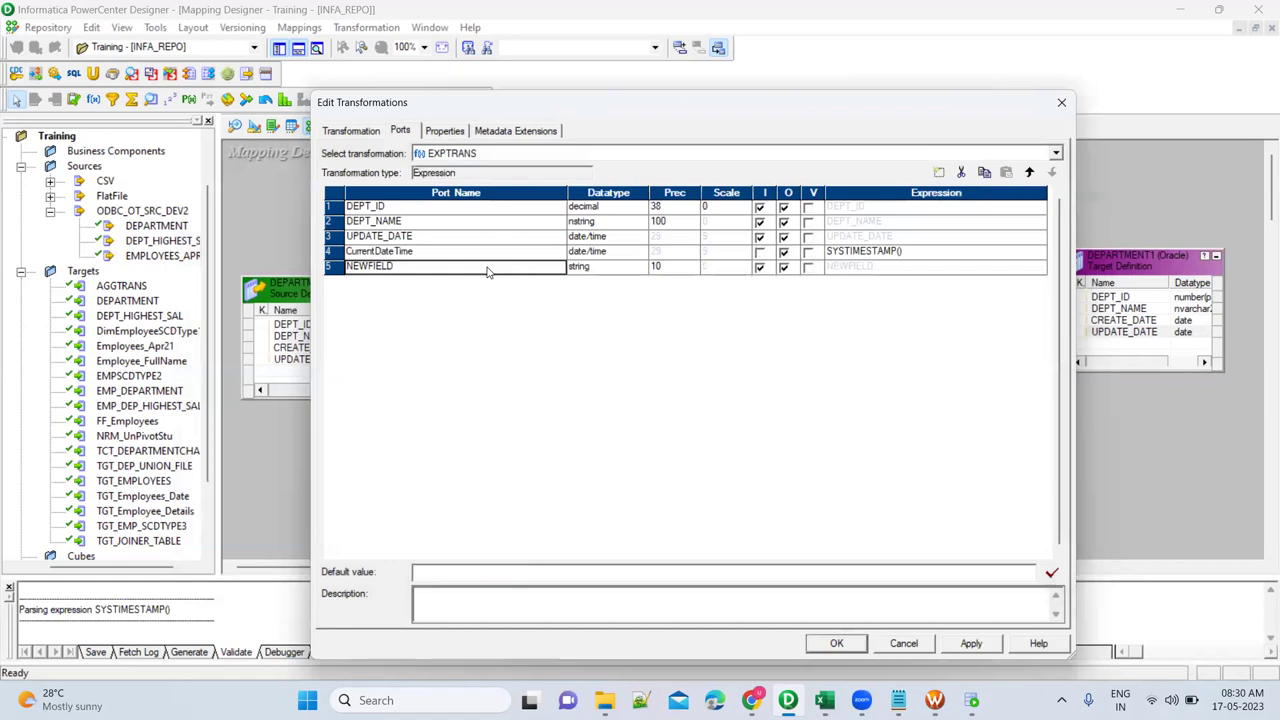
pyautogui.write('v')
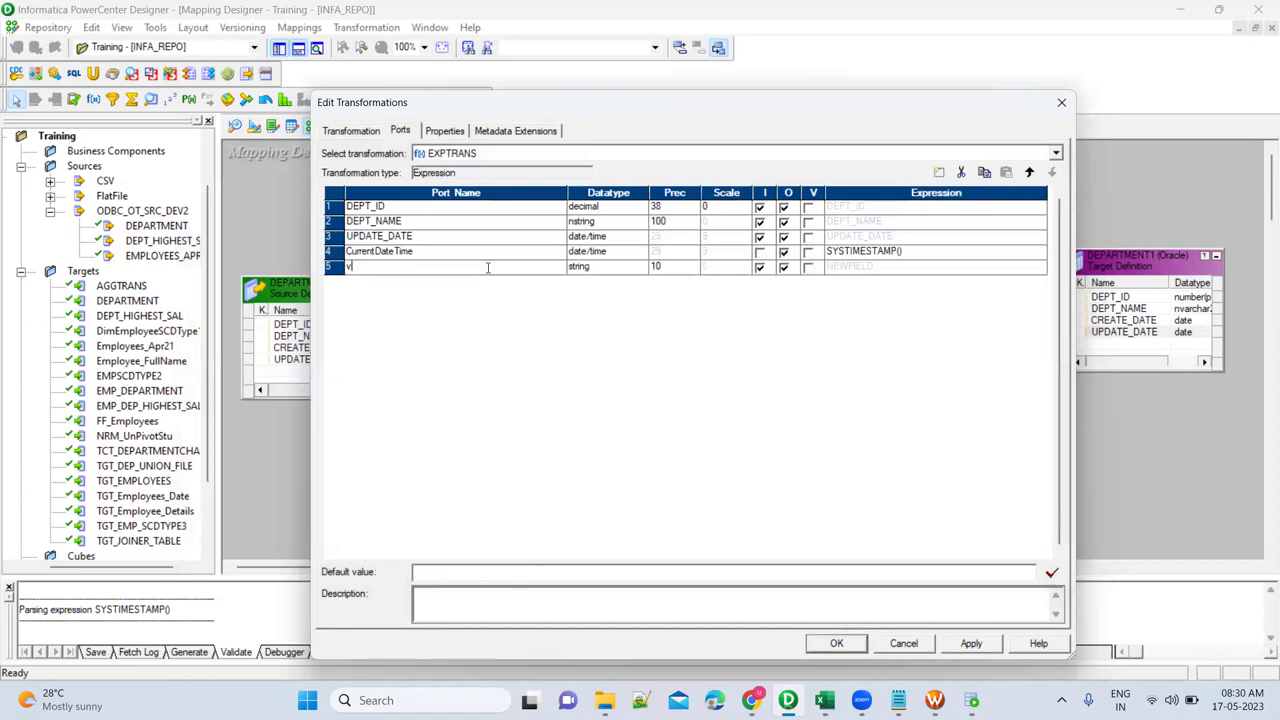
pyautogui.write('_Last_Run_DA')
pyautogui.click(808, 267)
pyautogui.click(1040, 268)
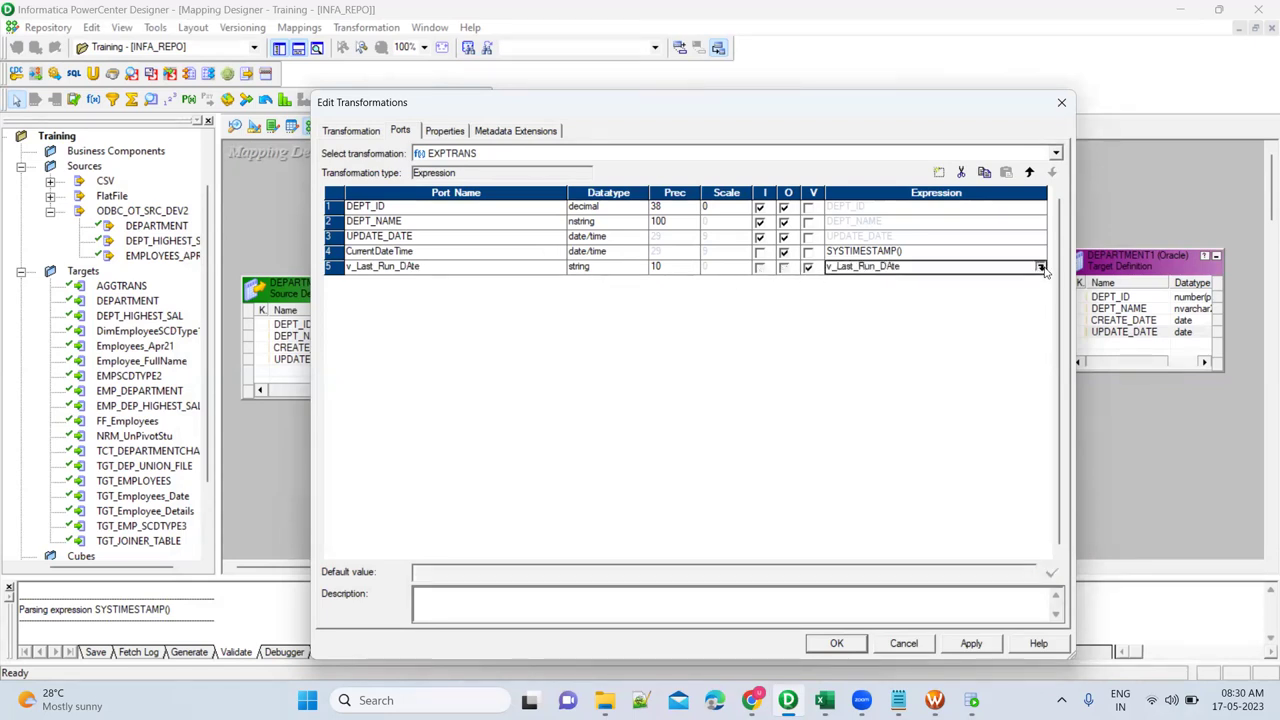
pyautogui.click(1041, 268)
# Replace the placeholder with SETMAXVARIABLE using $$Last_Run_Date from Variables and UPDATE_DATE from Ports.
pyautogui.doubleClick(522, 240)
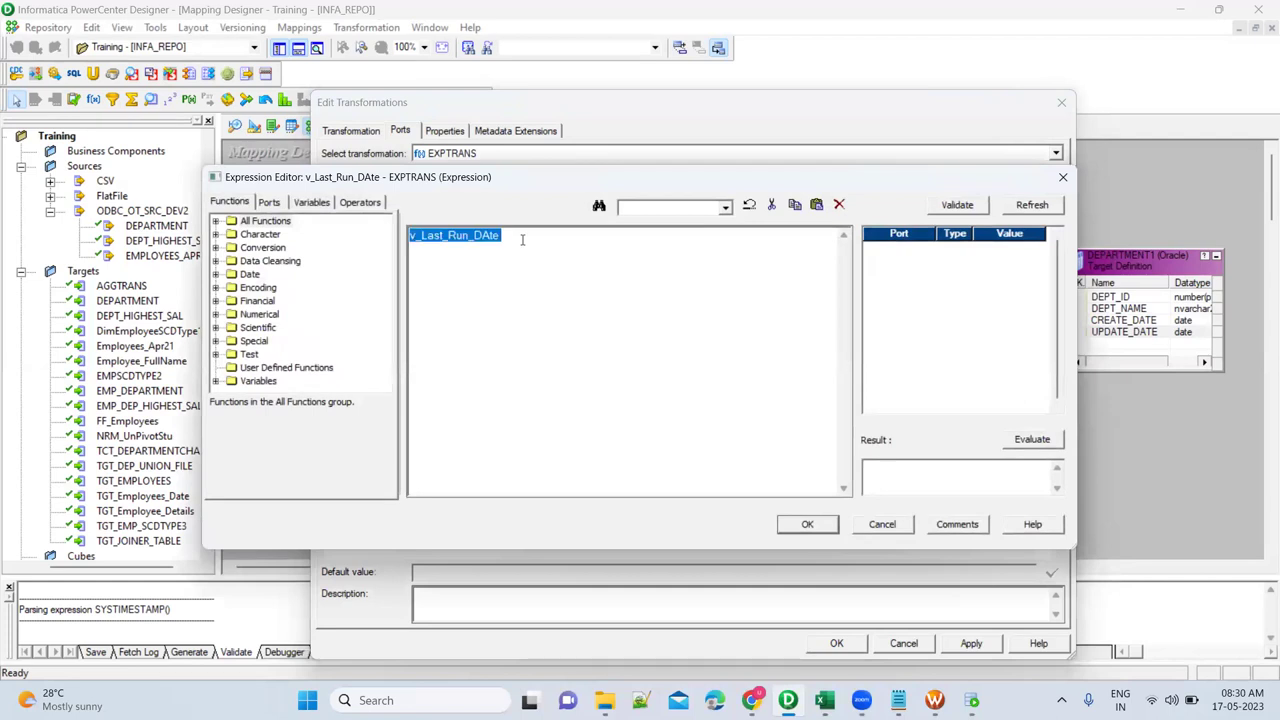
pyautogui.press('Delete')
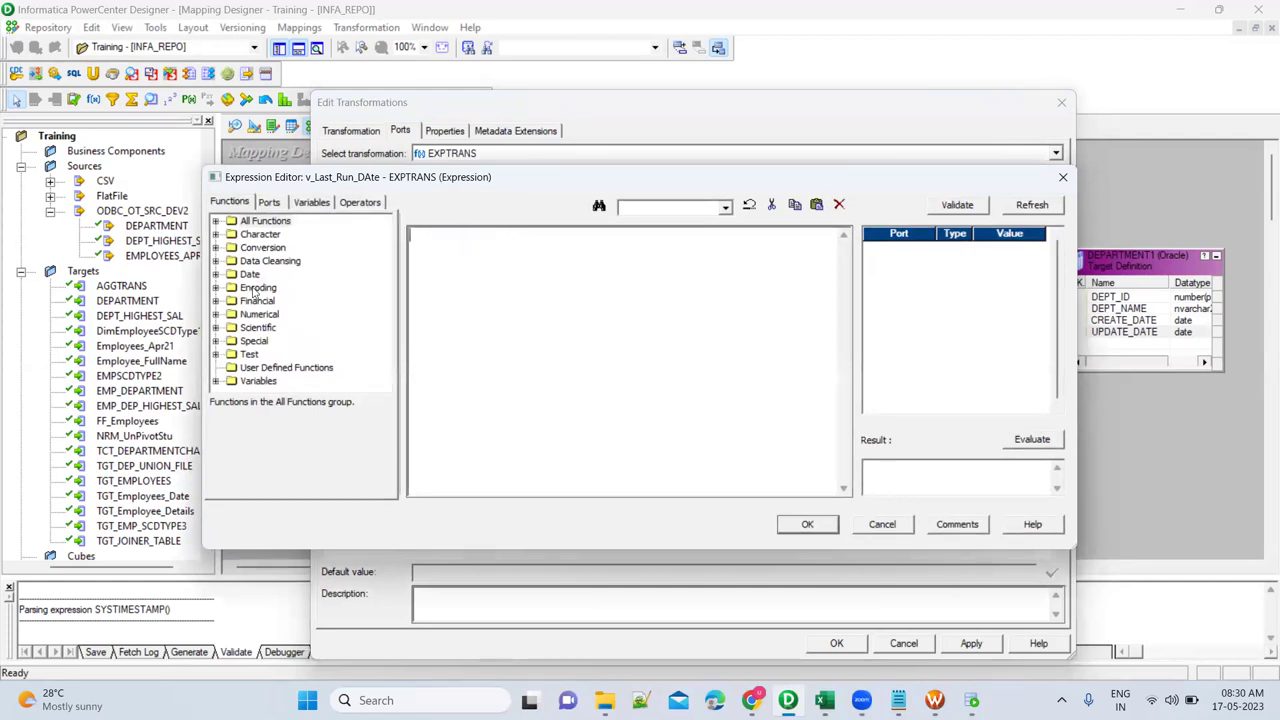
pyautogui.click(216, 381)
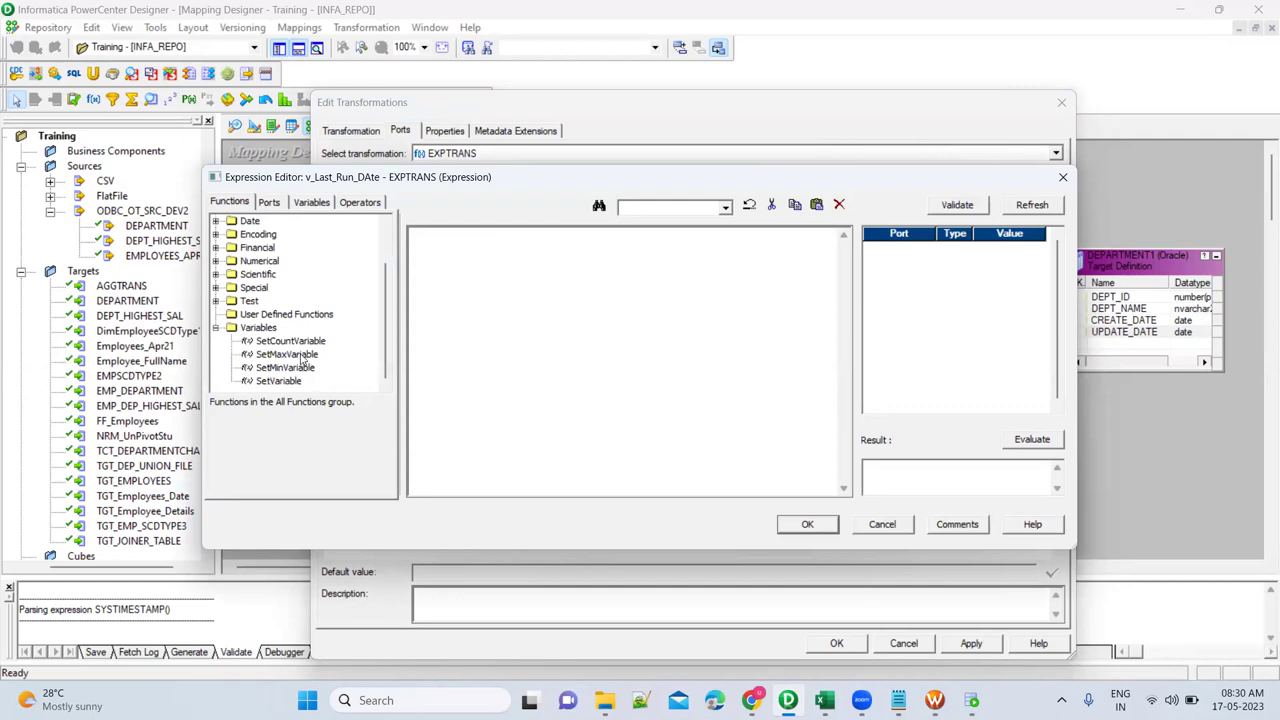
pyautogui.doubleClick(287, 355)
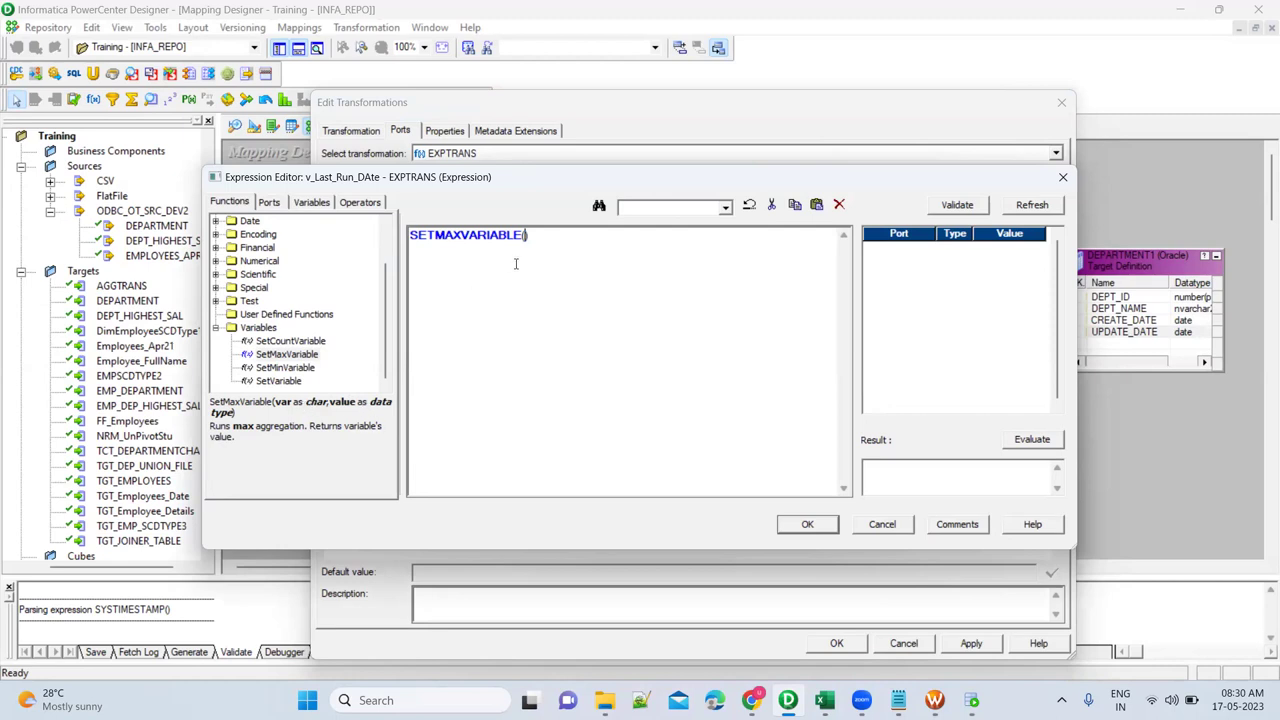
pyautogui.click(312, 203)
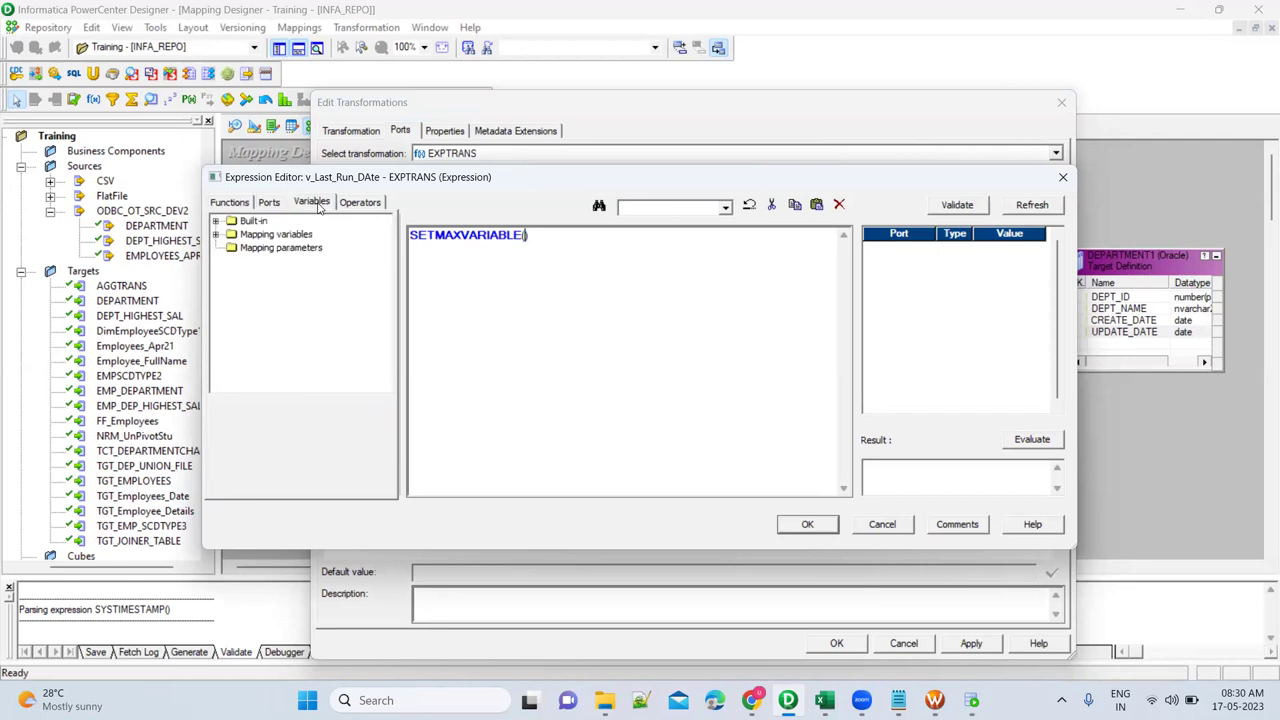
pyautogui.click(216, 235)
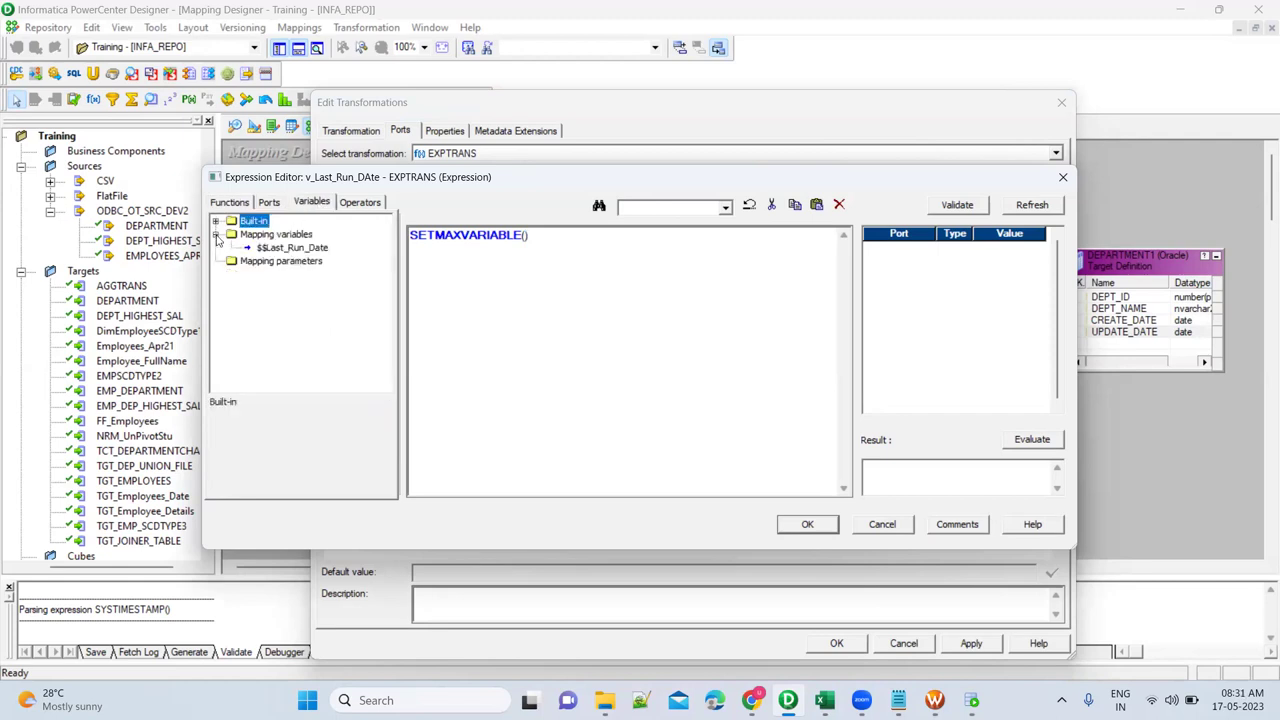
pyautogui.click(310, 253)
pyautogui.doubleClick(310, 249)
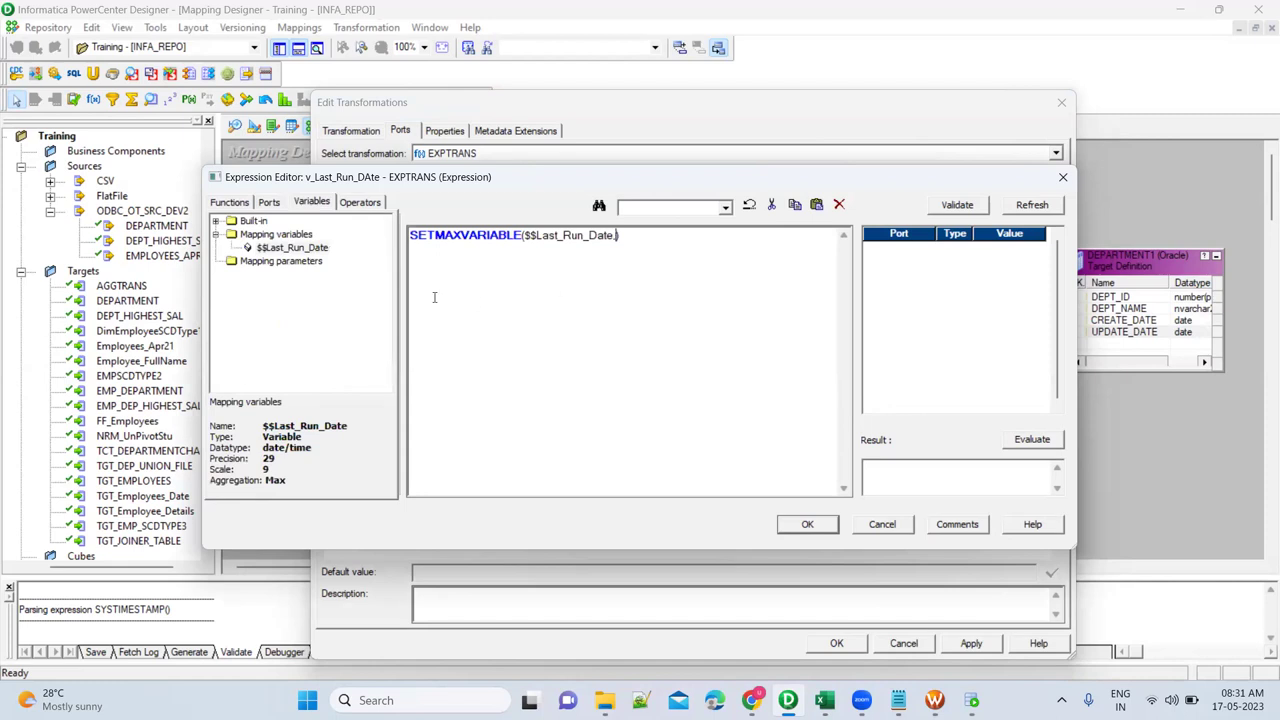
pyautogui.click(271, 206)
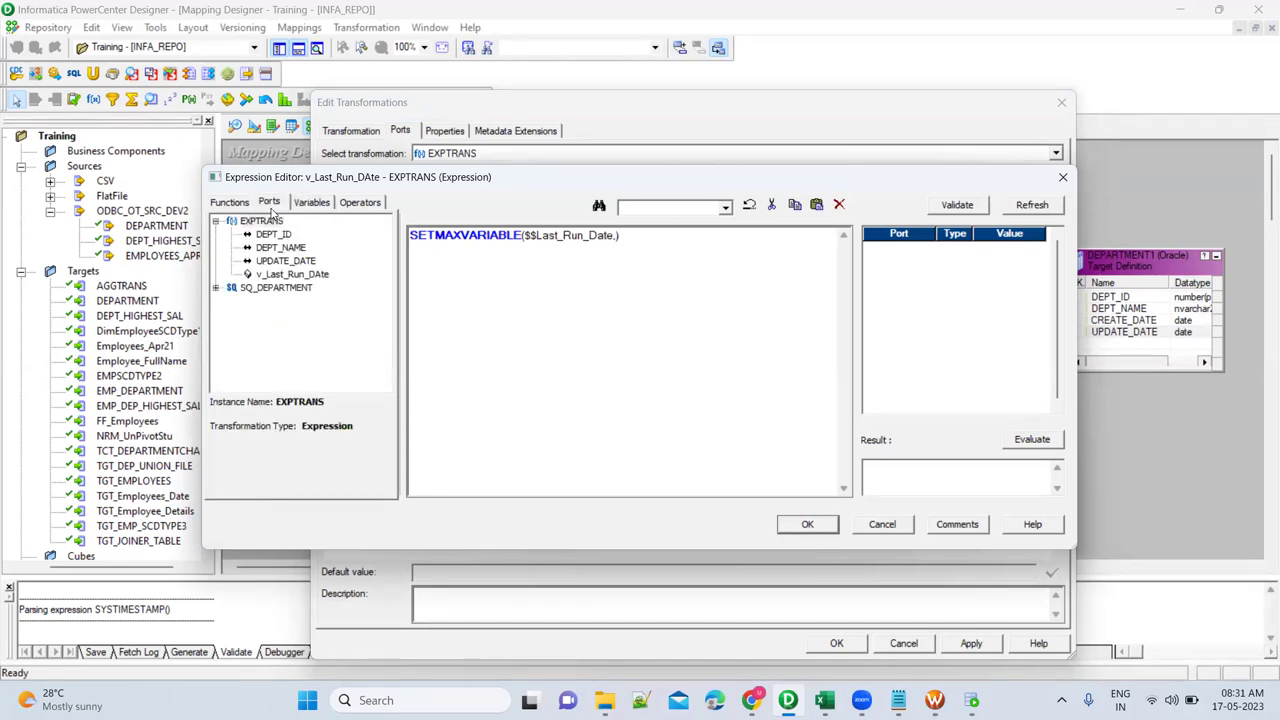
pyautogui.doubleClick(286, 261)
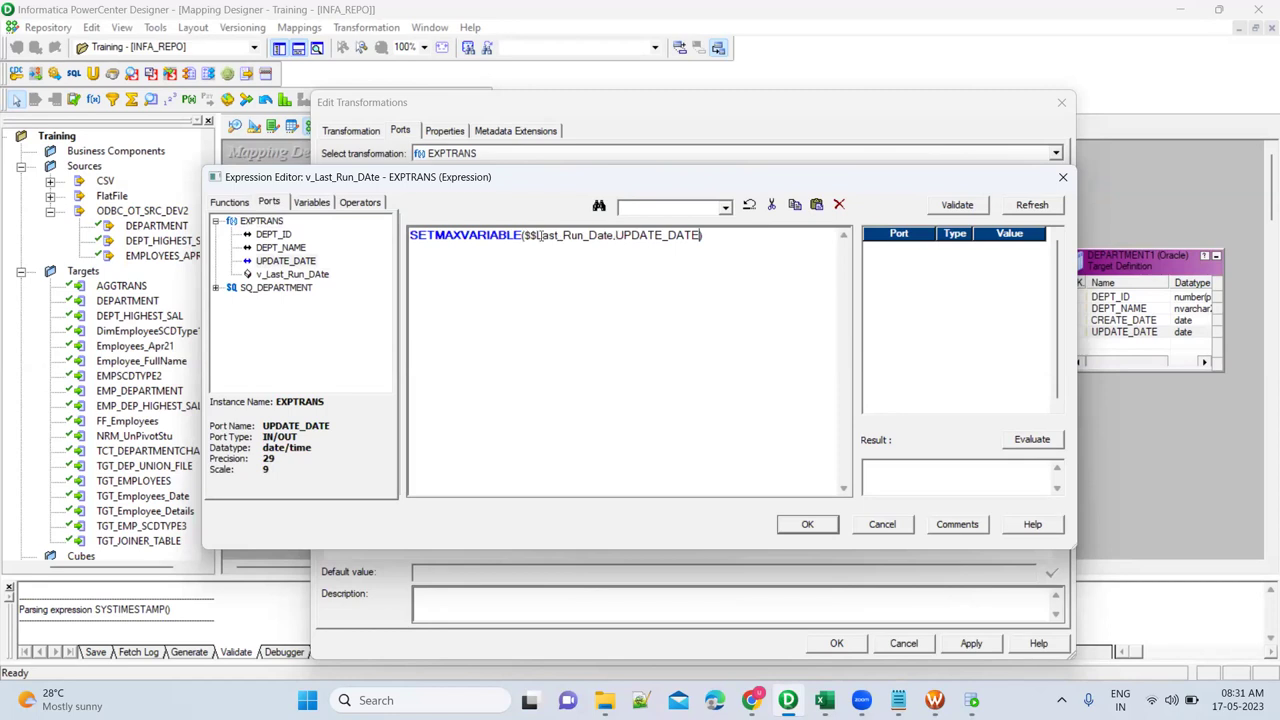
# Review the expression's two arguments and validate it, revealing a string versus date/time mismatch.
pyautogui.moveTo(524, 235); pyautogui.dragTo(694, 235)
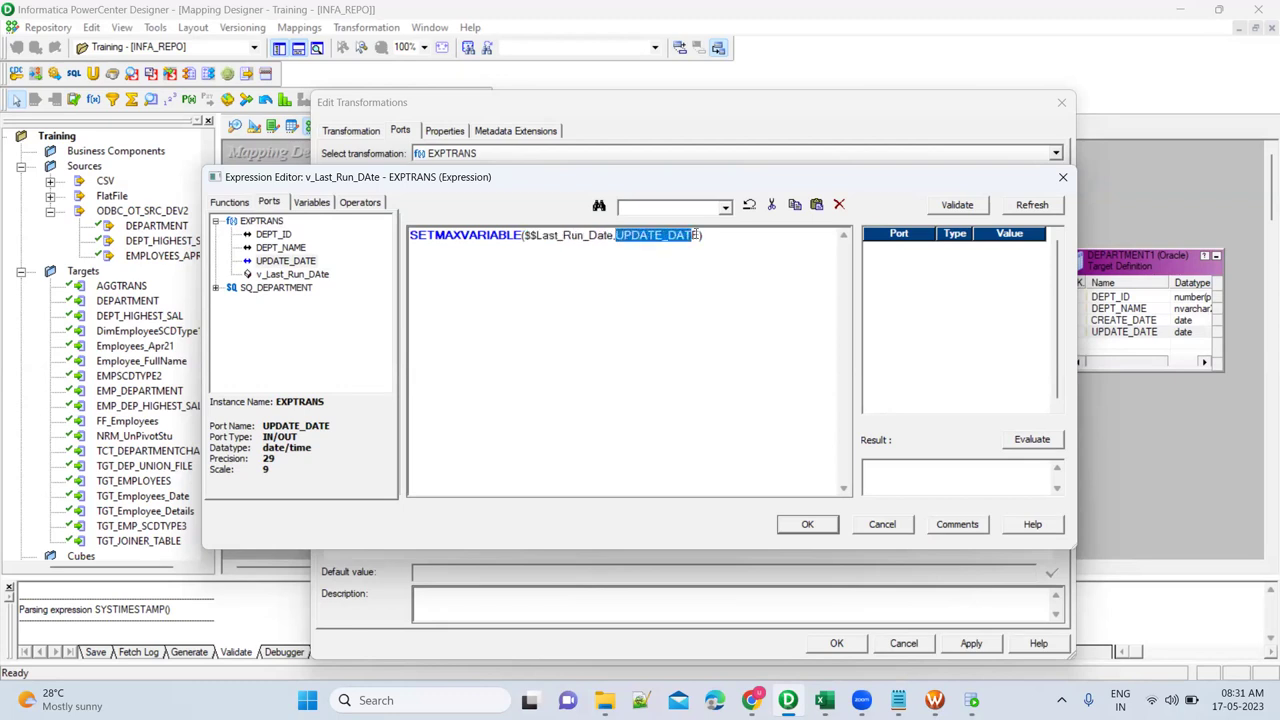
pyautogui.click(680, 242)
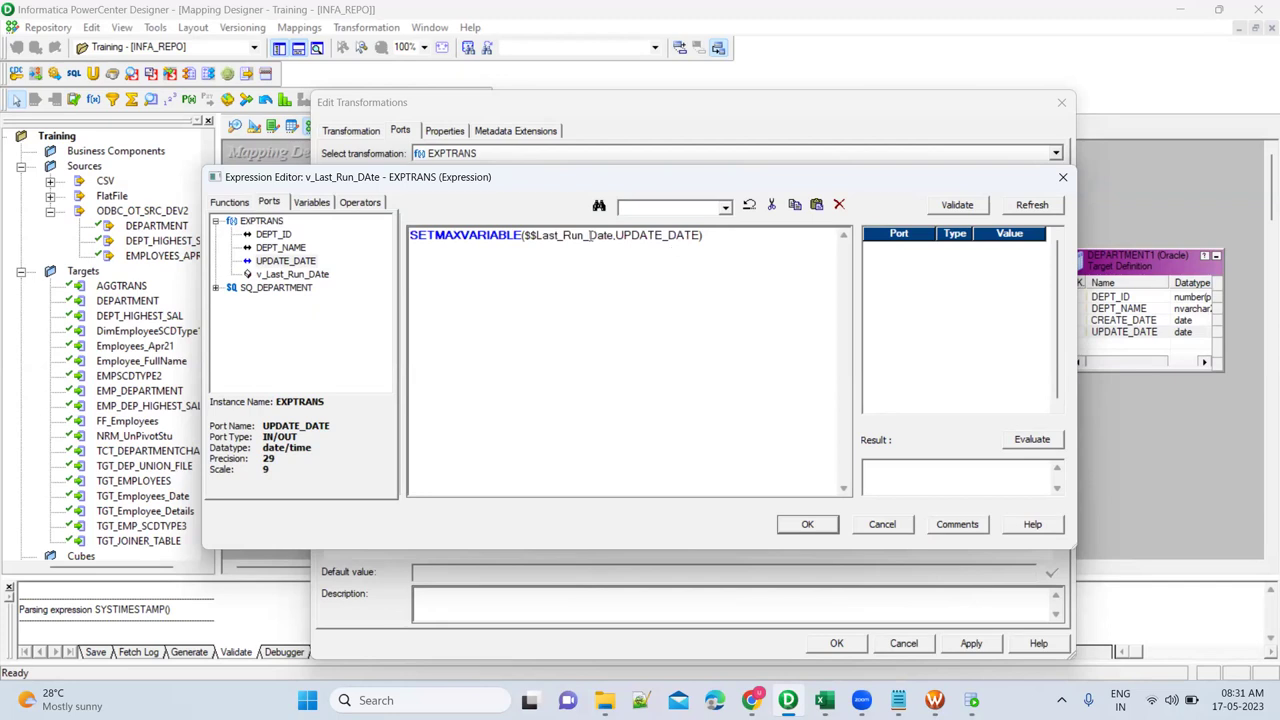
pyautogui.doubleClick(567, 235)
pyautogui.click(602, 254)
pyautogui.moveTo(613, 235); pyautogui.dragTo(525, 235)
pyautogui.click(615, 235)
pyautogui.moveTo(615, 235); pyautogui.dragTo(703, 235)
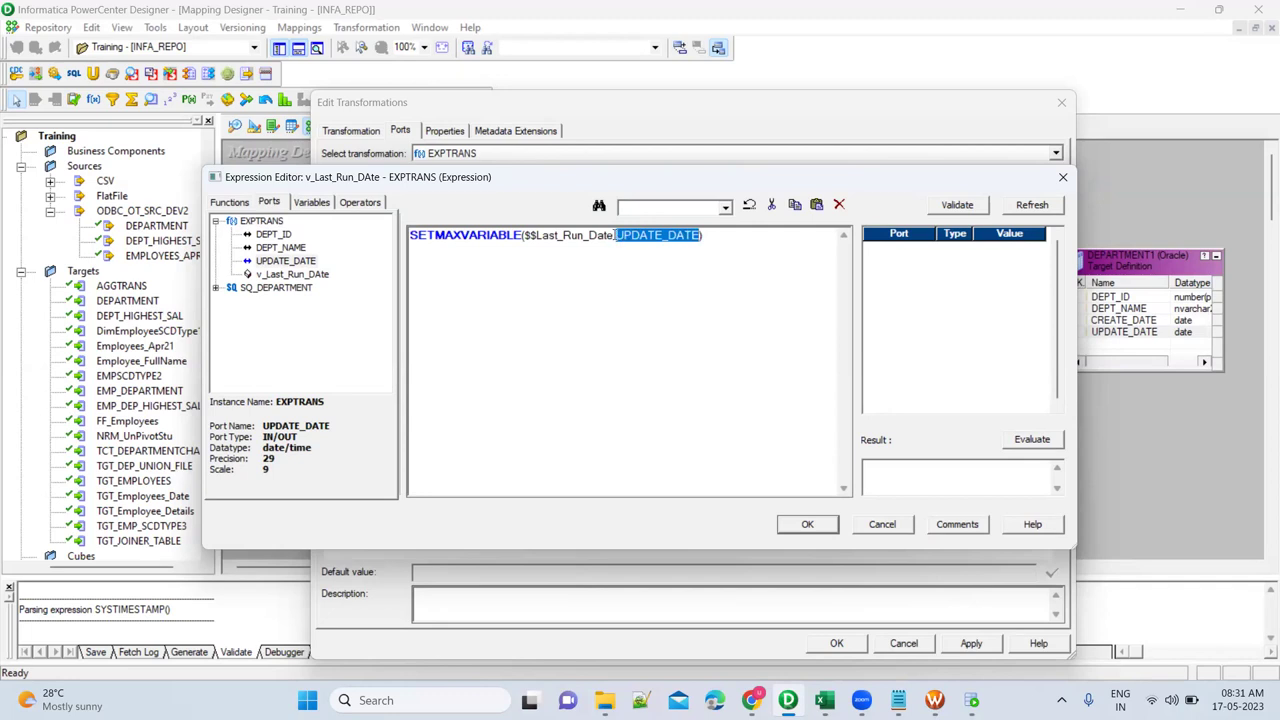
pyautogui.moveTo(613, 235); pyautogui.dragTo(527, 236)
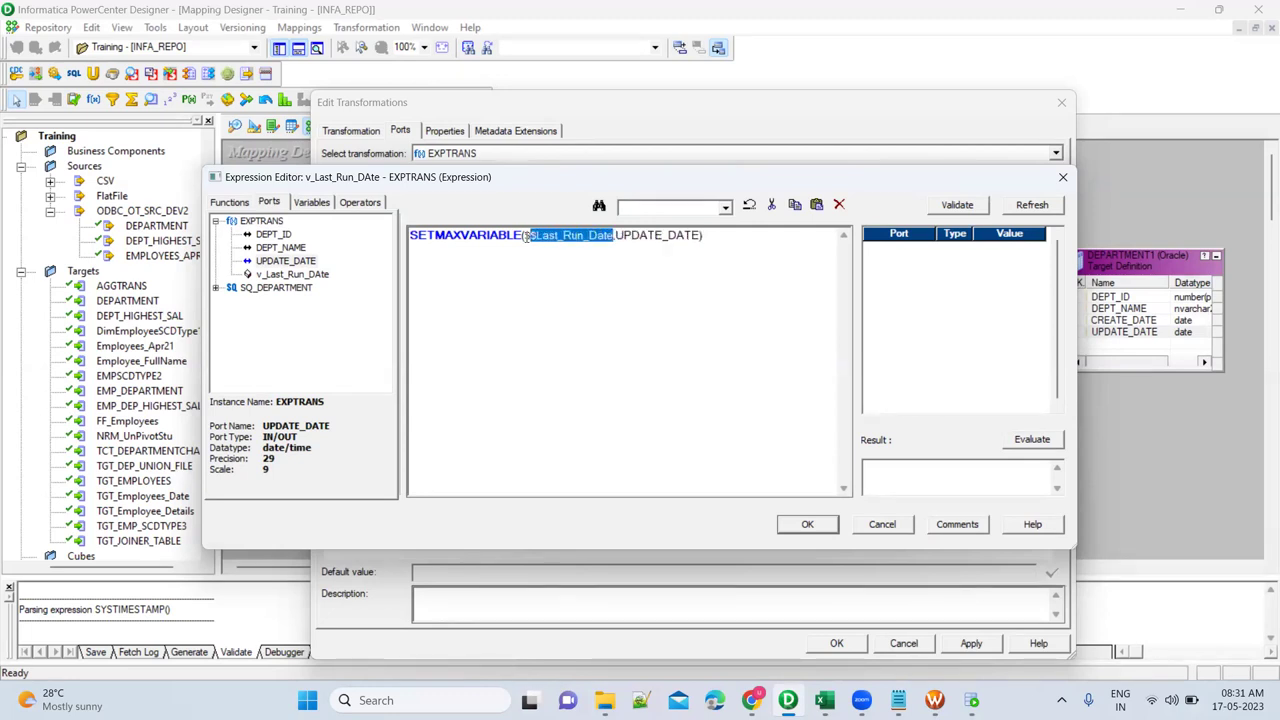
pyautogui.click(607, 247)
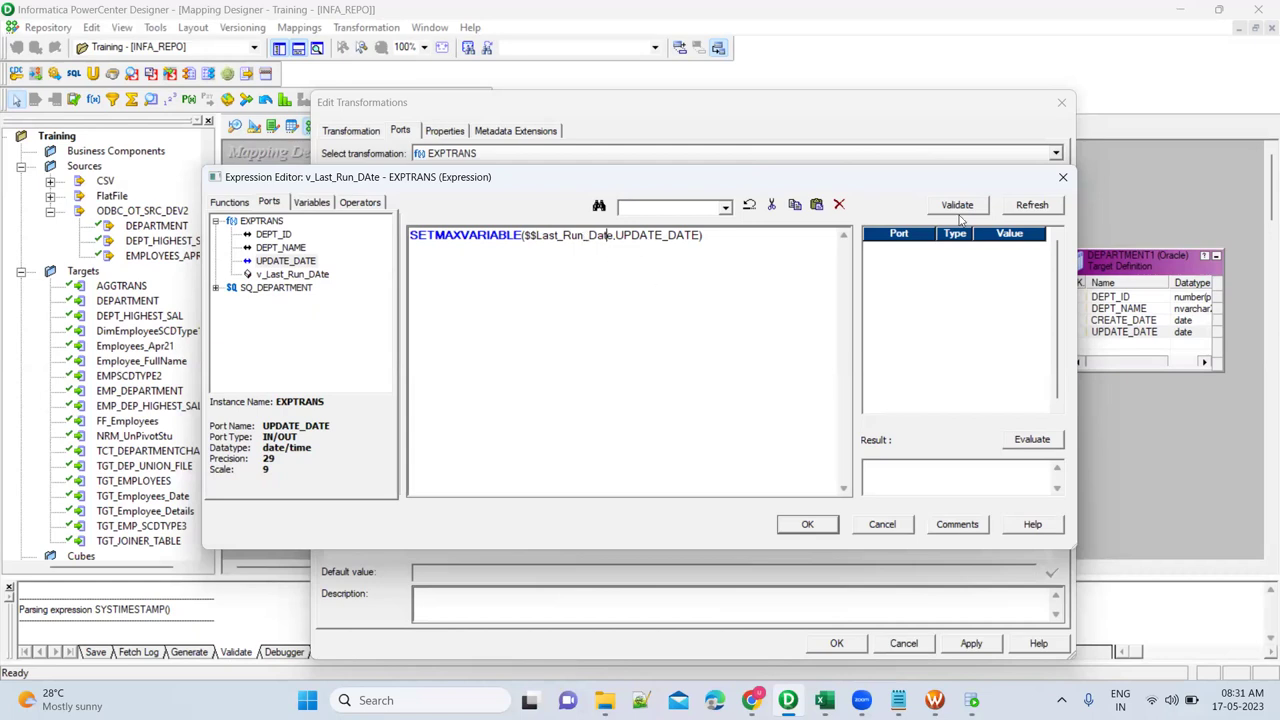
pyautogui.click(807, 524)
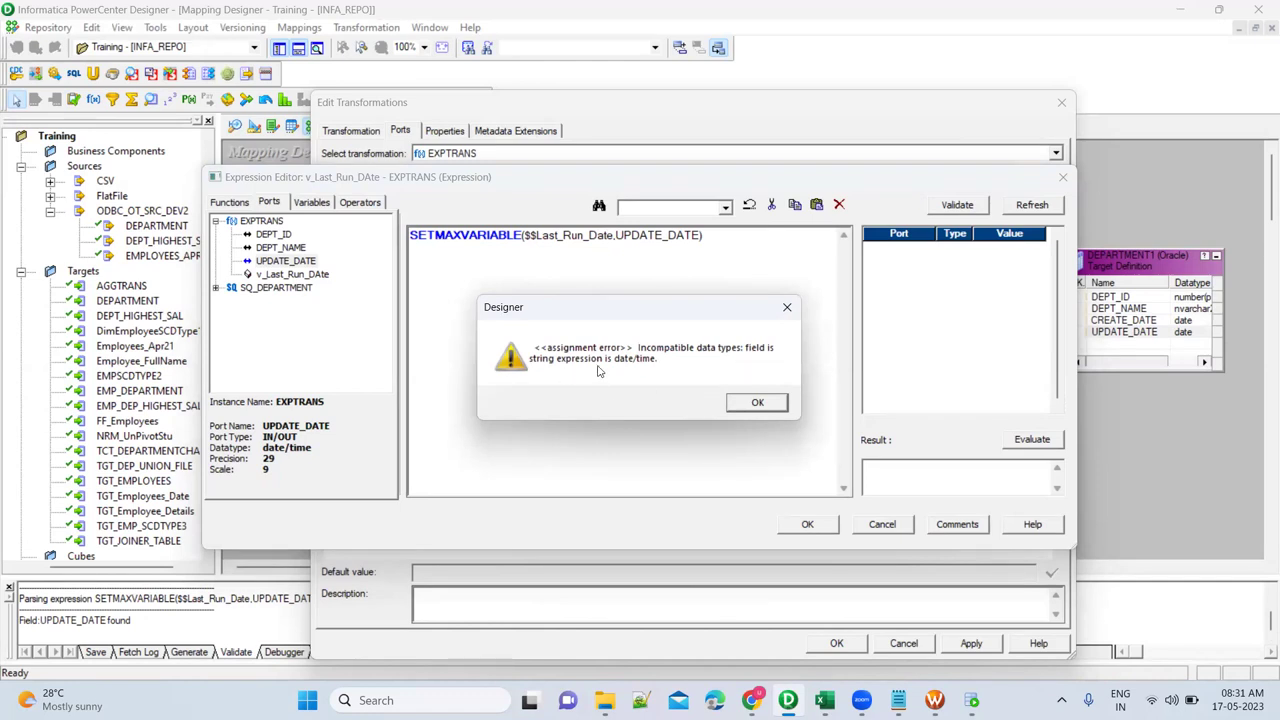
# Dismiss the datatype errors and keep the SETMAXVARIABLE expression despite being invalid.
pyautogui.click(762, 403)
pyautogui.click(826, 528)
pyautogui.click(762, 403)
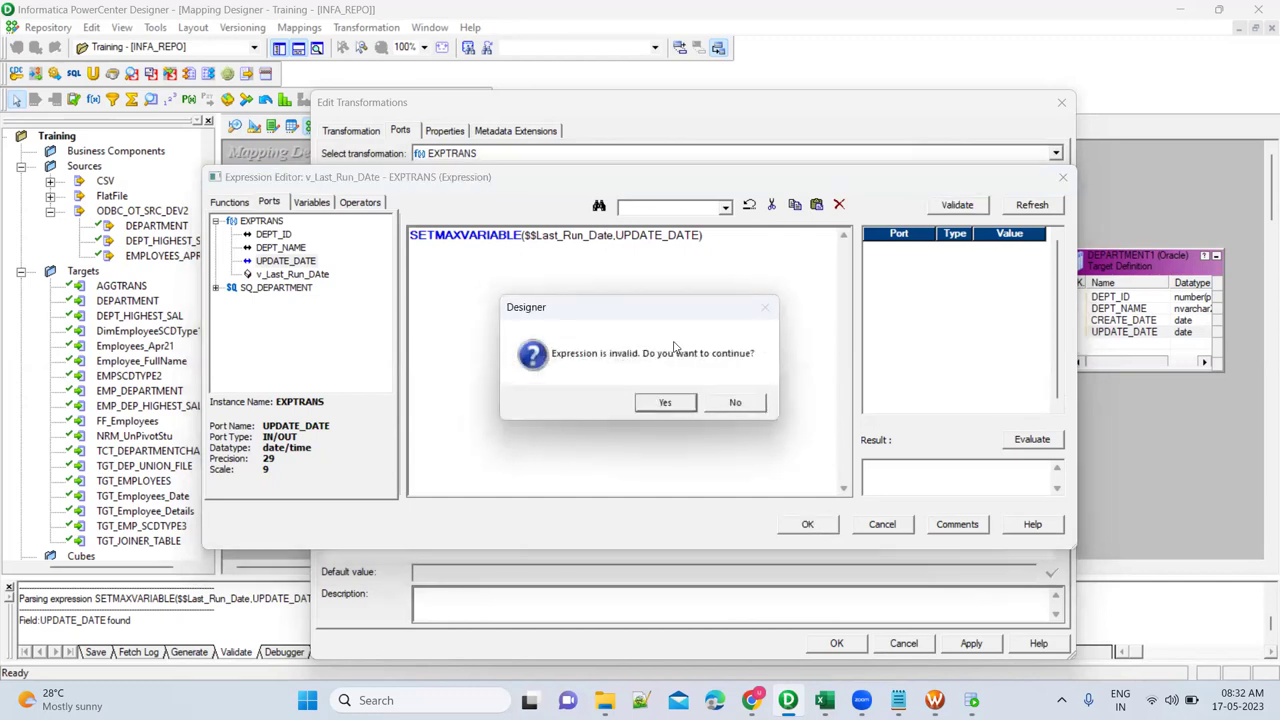
pyautogui.click(664, 403)
# Change the v_Last_Run_DAte port's datatype from string to date/time.
pyautogui.click(636, 267)
pyautogui.click(638, 267)
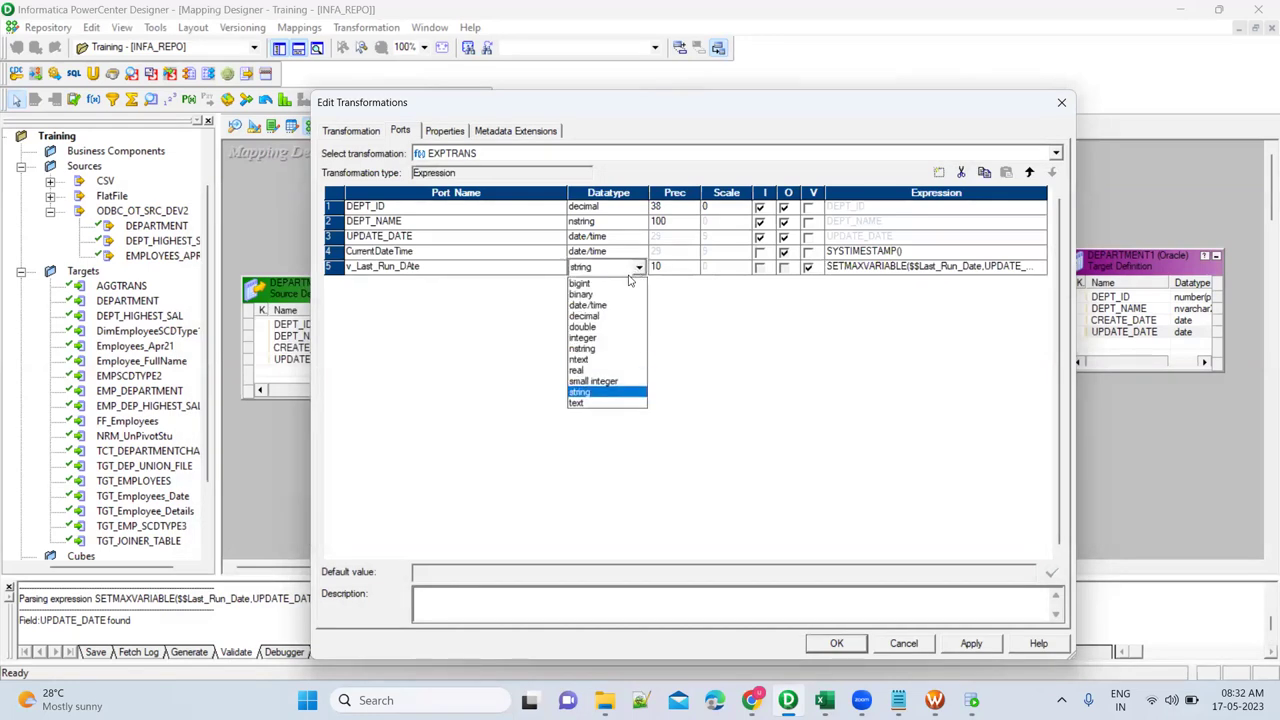
pyautogui.click(608, 307)
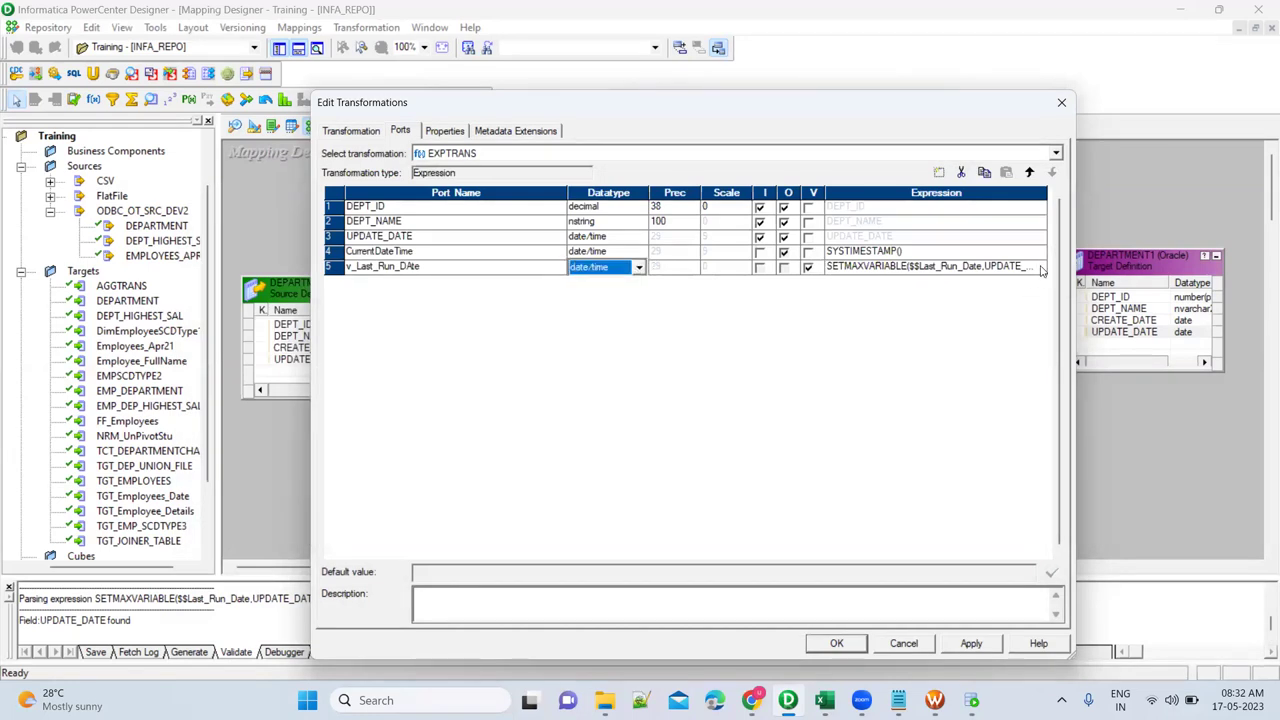
pyautogui.click(1040, 266)
# Revalidate SETMAXVARIABLE($$Last_Run_Date,UPDATE_DATE) and confirm the expression parsed successfully.
pyautogui.click(1020, 206)
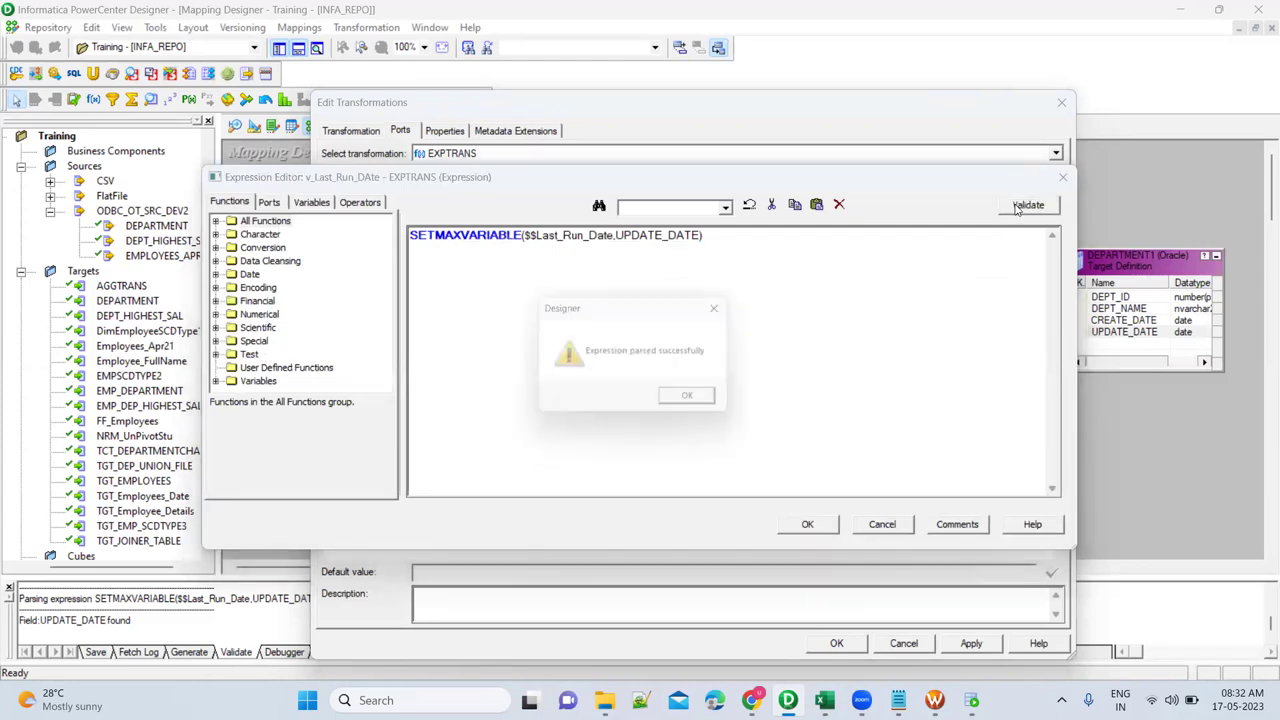
pyautogui.click(718, 403)
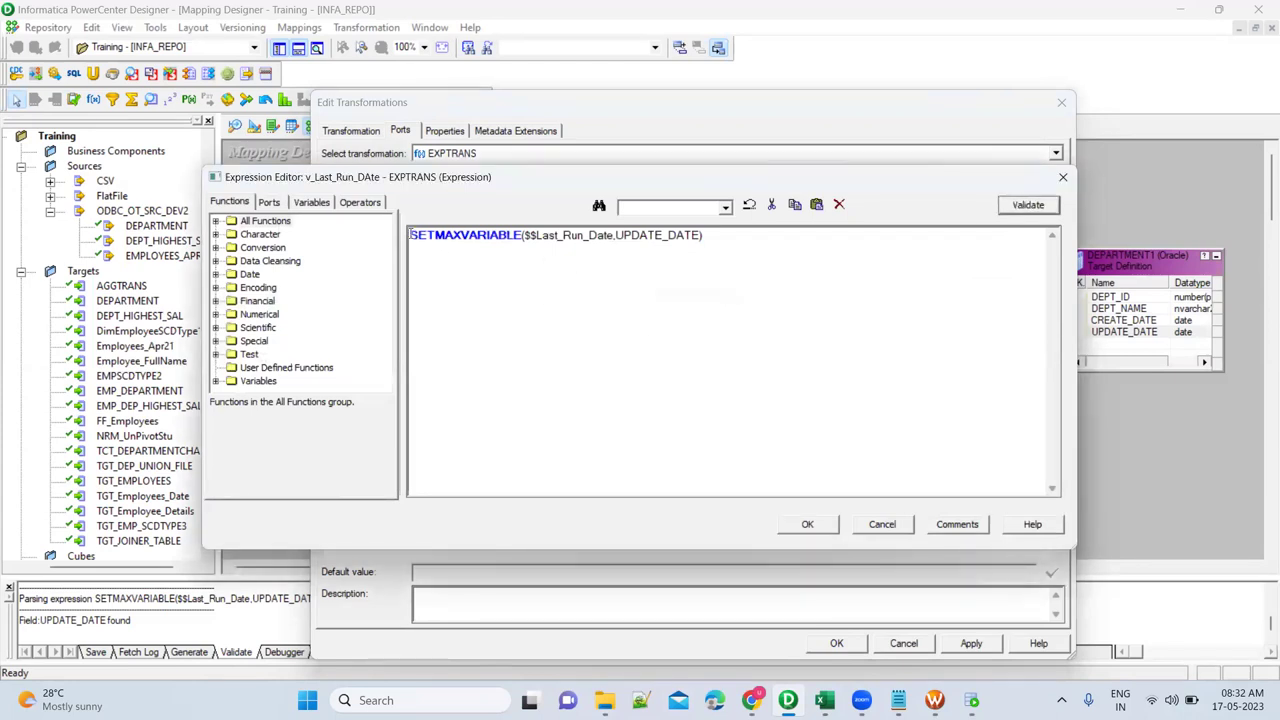
pyautogui.moveTo(410, 235); pyautogui.dragTo(707, 236)
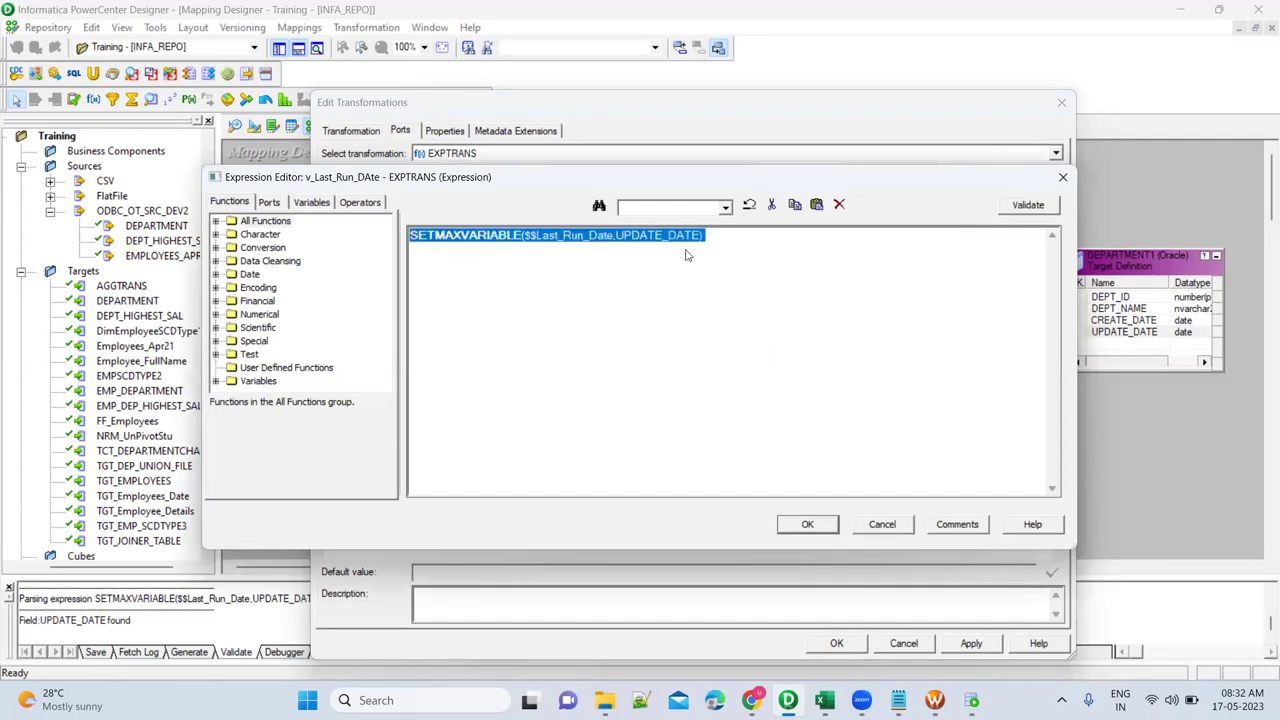
pyautogui.click(686, 255)
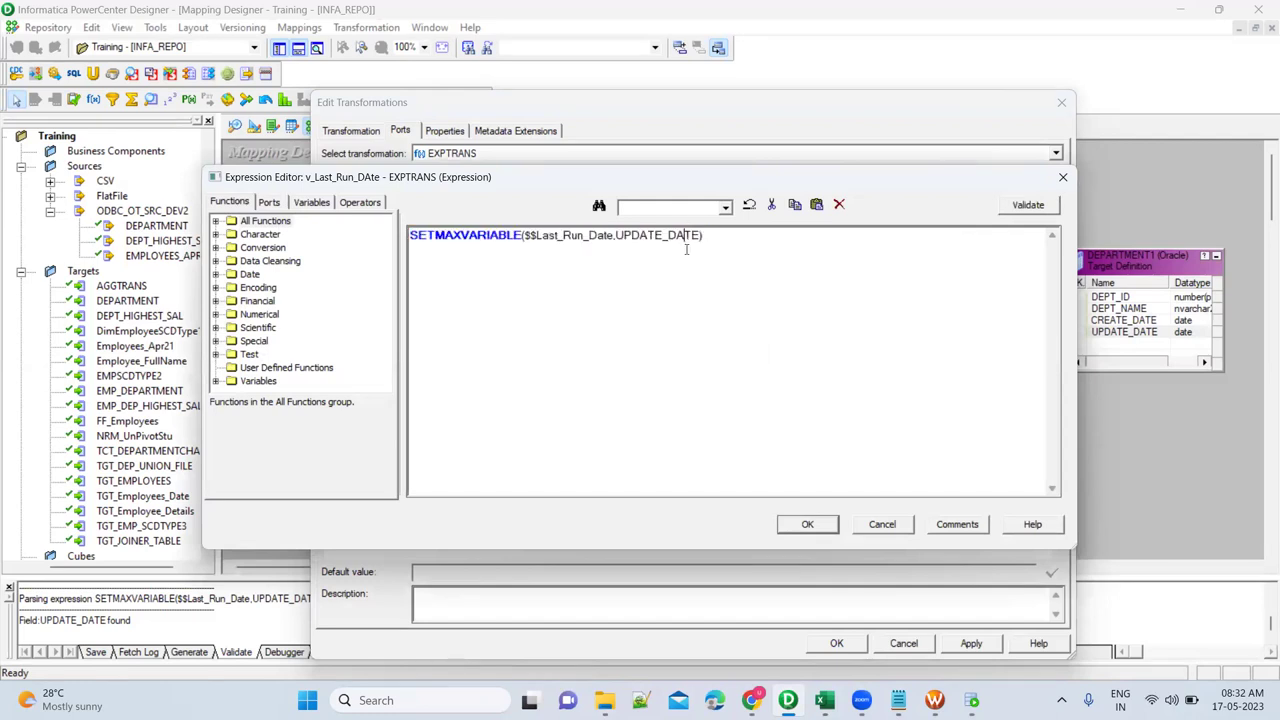
pyautogui.click(216, 381)
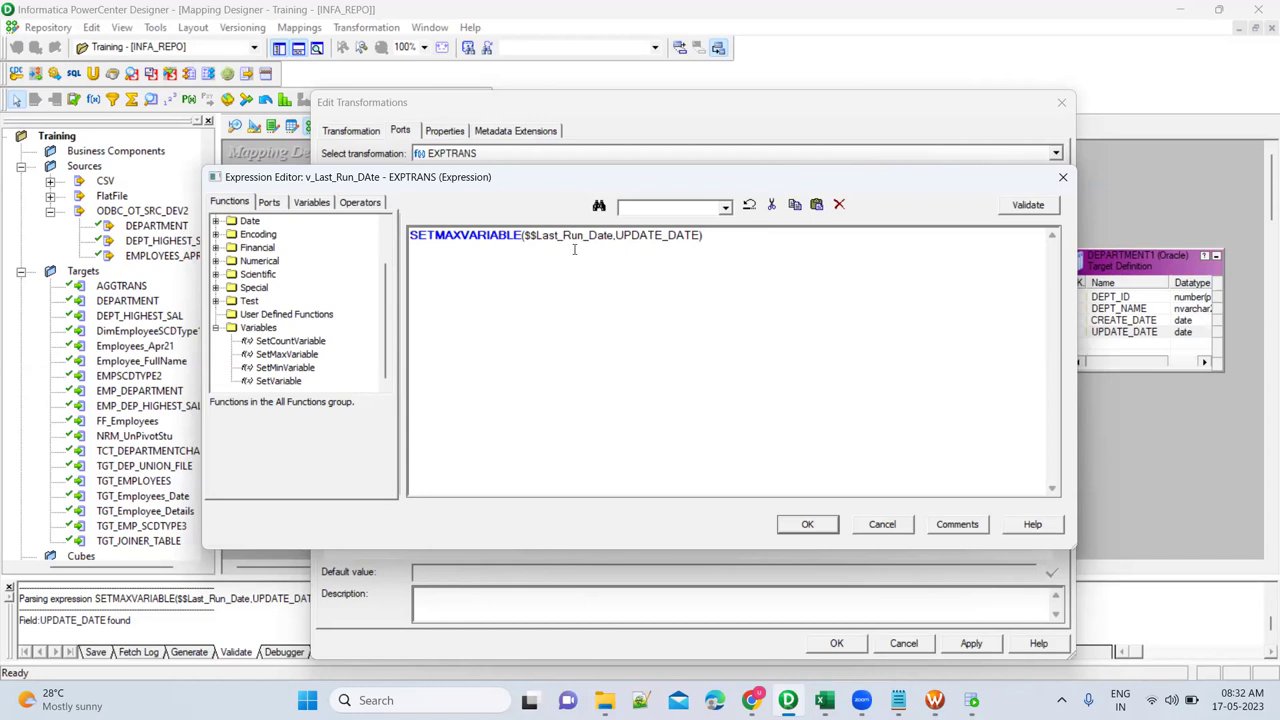
# Confirm the SETMAXVARIABLE($$Last_Run_Date, UPDATE_DATE) expression and apply the EXPTRANS port changes.
pyautogui.click(807, 524)
pyautogui.click(968, 645)
pyautogui.click(826, 643)
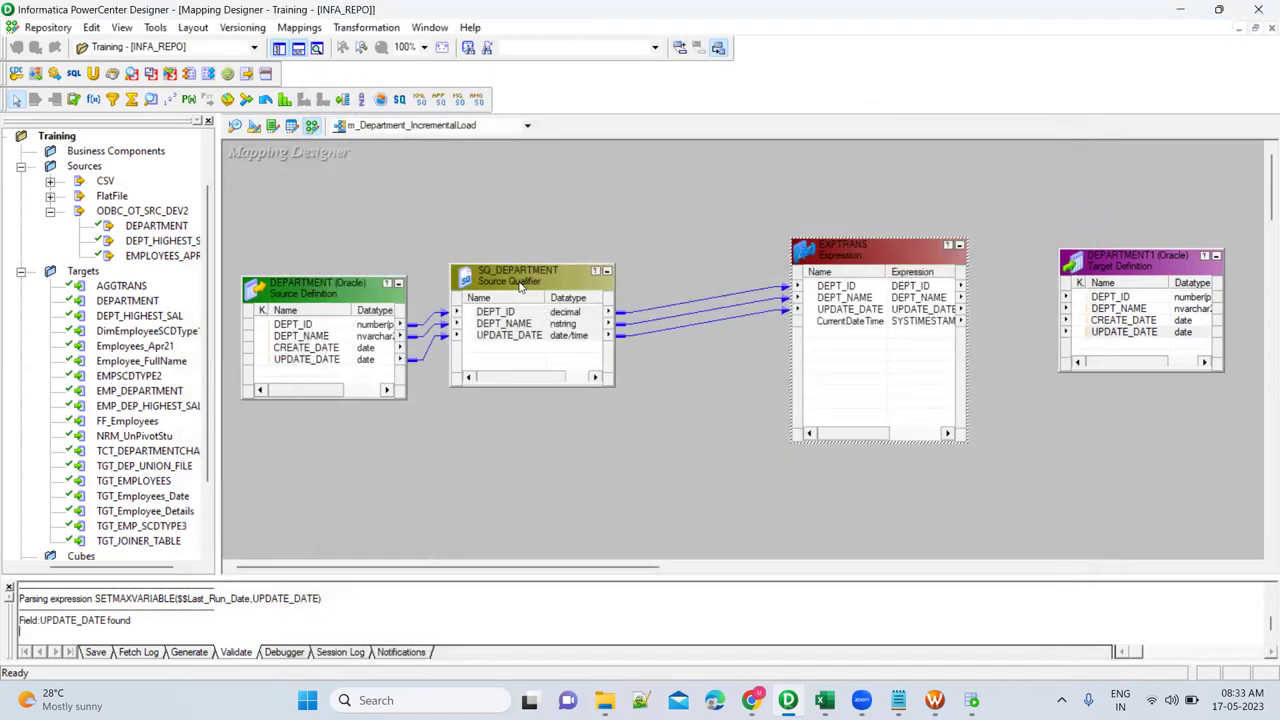
# Generate the default SELECT DEPT_ID, DEPT_NAME, UPDATE_DATE FROM DEPARTMENT as SQ_DEPARTMENT's SQL Query.
pyautogui.doubleClick(520, 285)
pyautogui.click(444, 131)
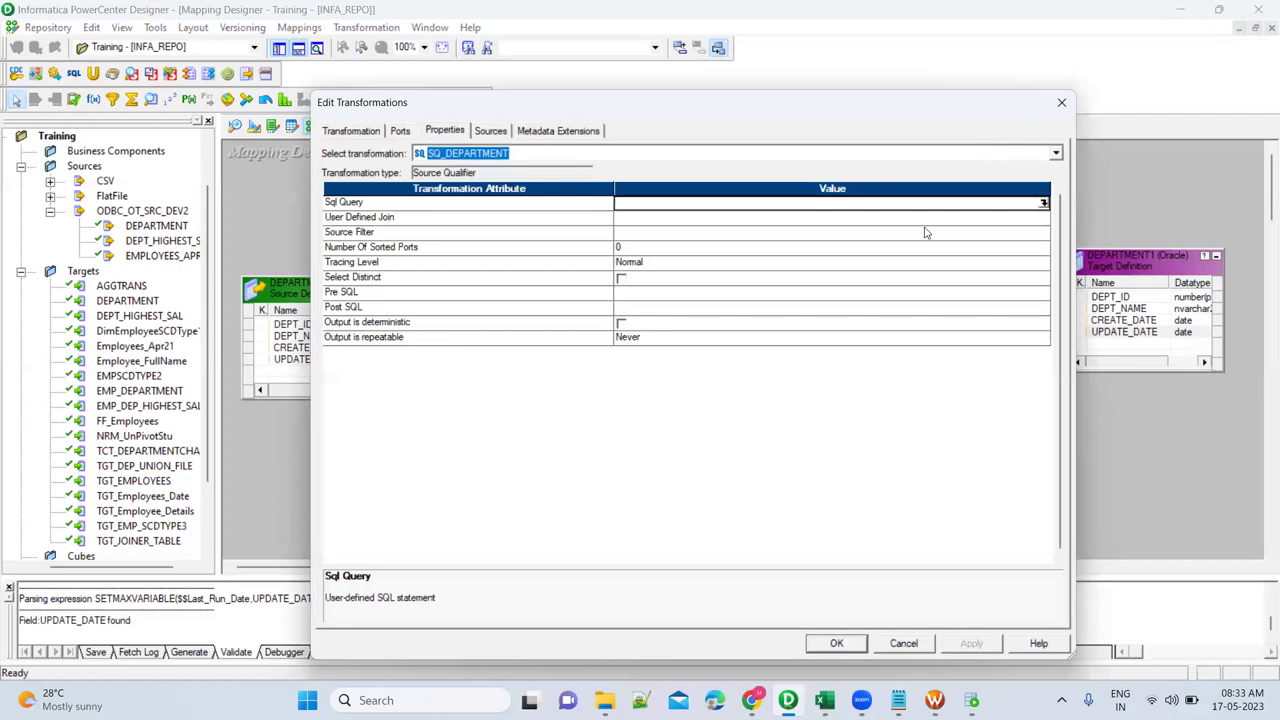
pyautogui.click(1043, 203)
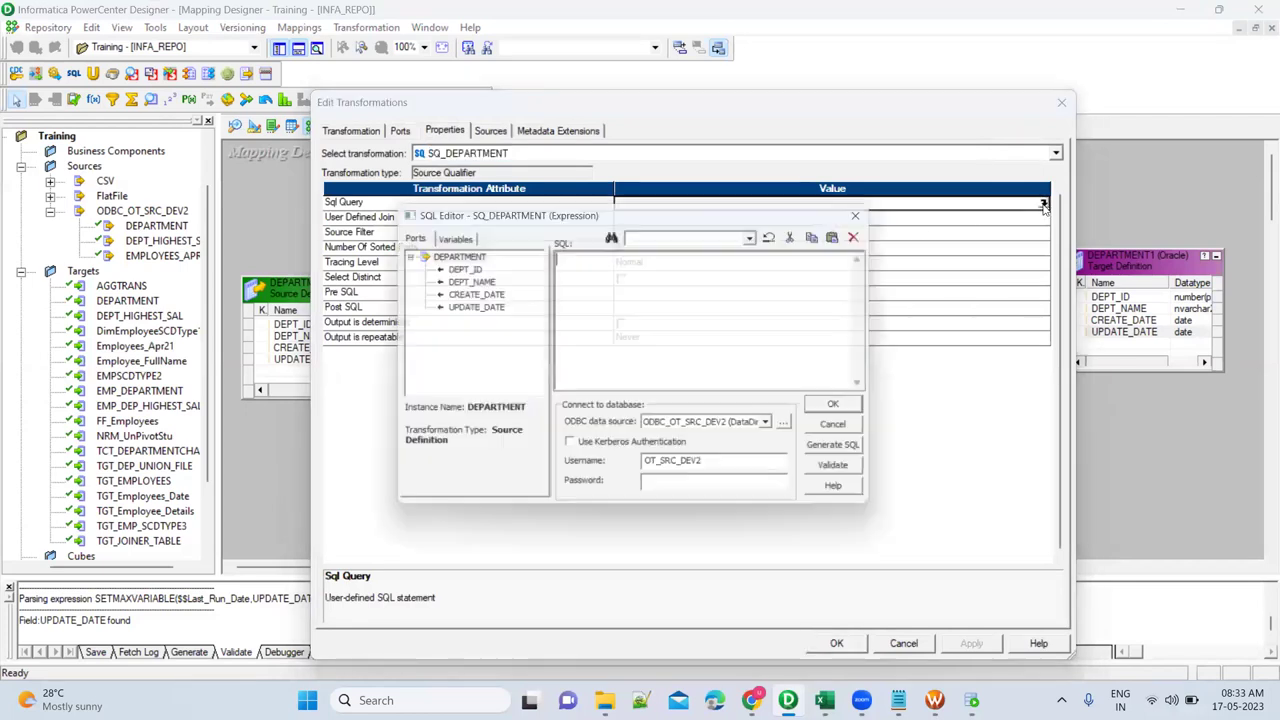
pyautogui.click(864, 454)
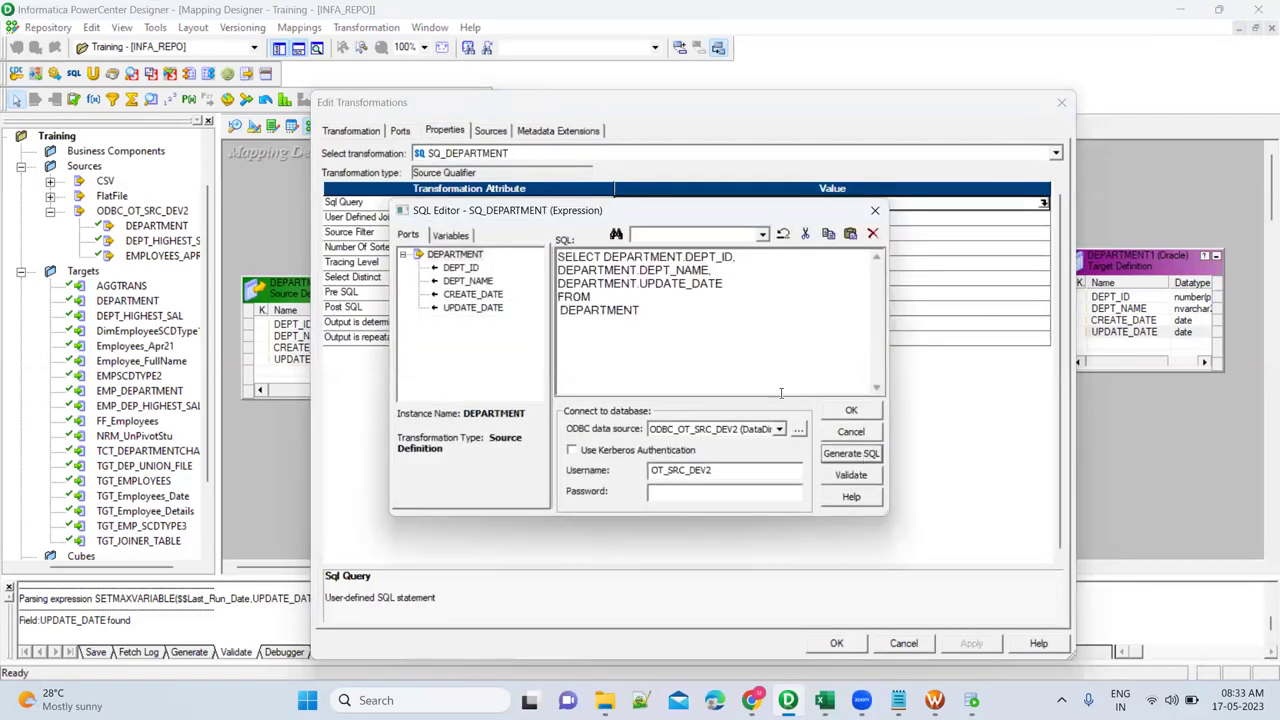
# Add a 'WHERE DEPARTMENT.UPDATE_DATE >=' line to the SQ_DEPARTMENT query.
pyautogui.click(644, 311)
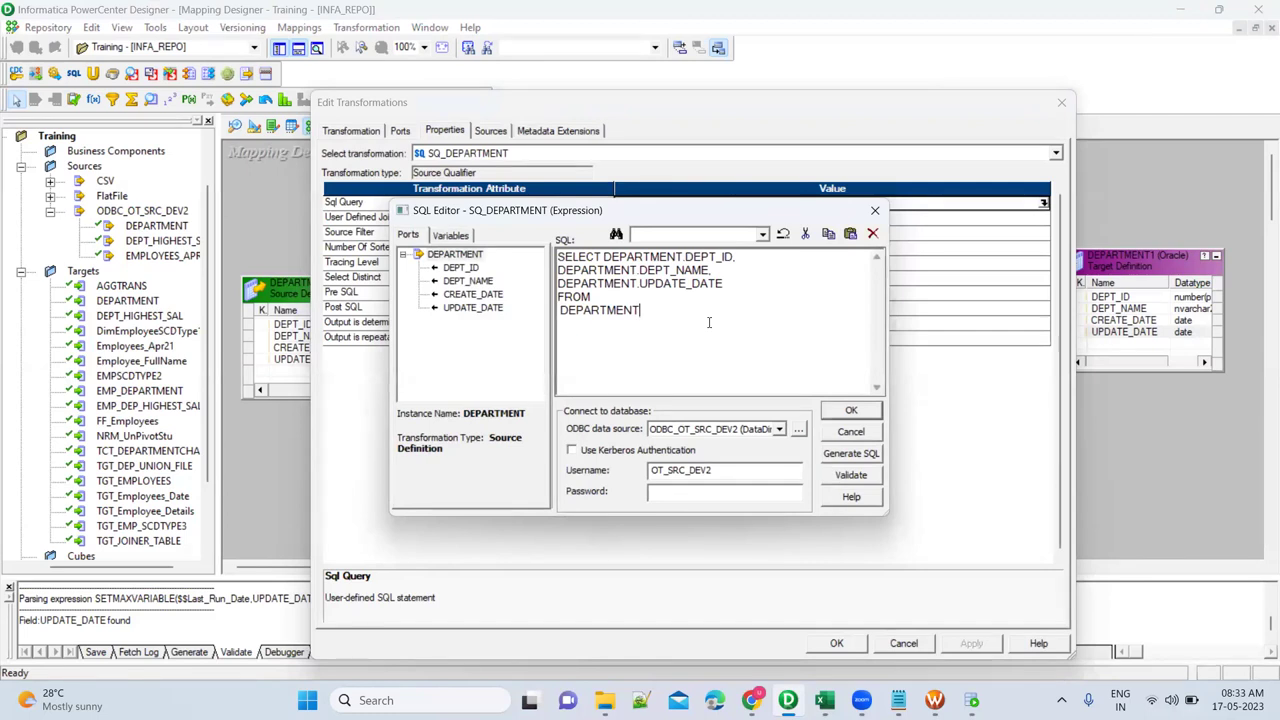
pyautogui.press('Return')
pyautogui.write('WHERE')
pyautogui.moveTo(726, 283); pyautogui.dragTo(567, 291)
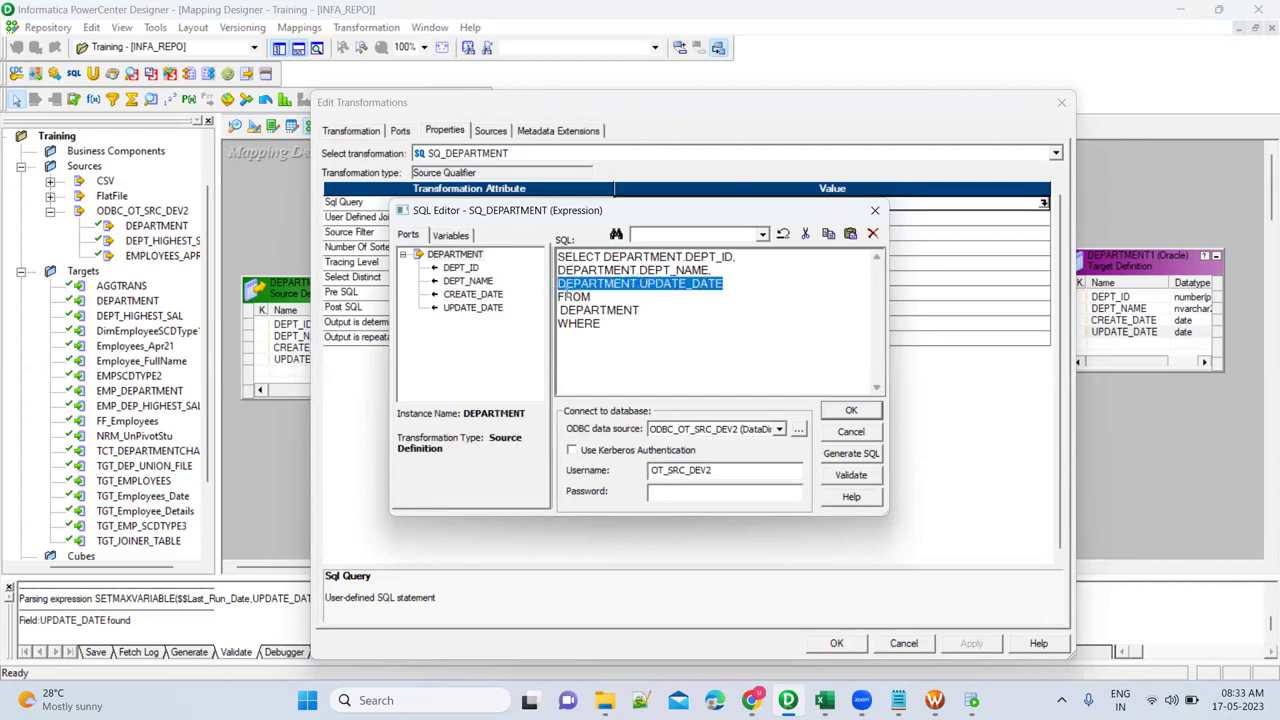
pyautogui.hotkey('ctrl', 'c')
pyautogui.click(627, 322)
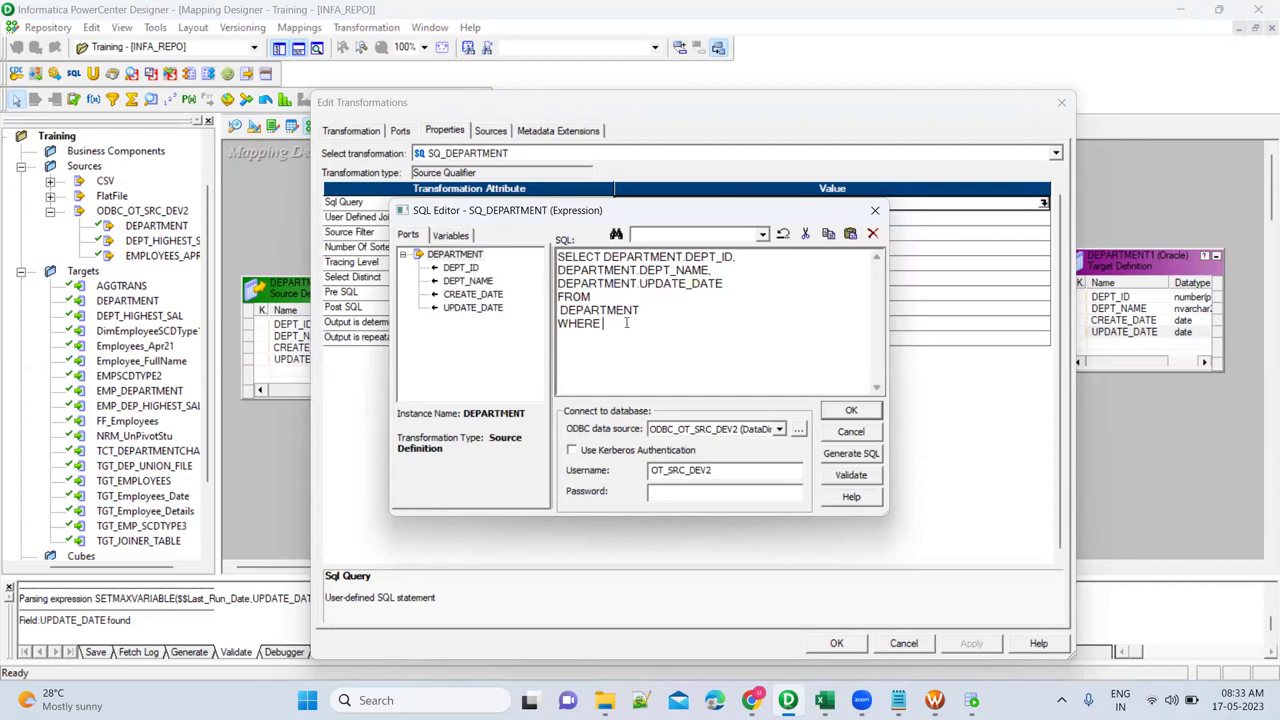
pyautogui.hotkey('ctrl', 'v')
pyautogui.write('>=')
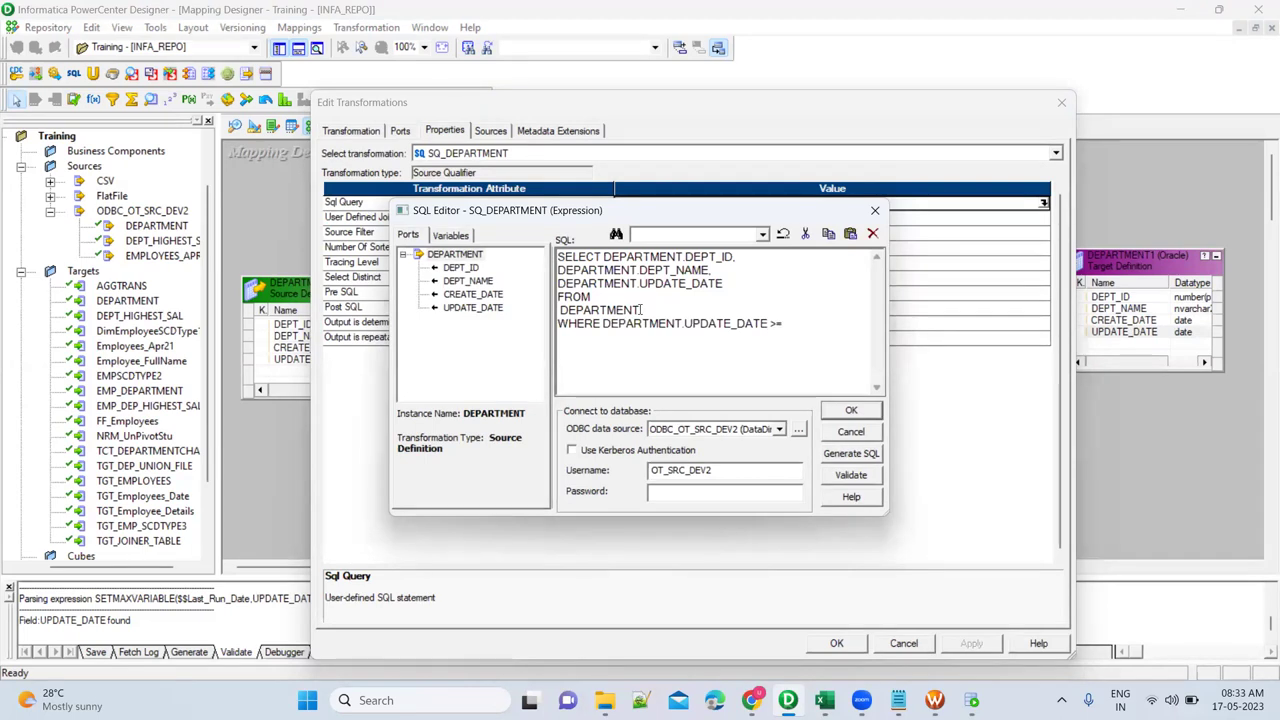
# Insert the $$Last_Run_Date mapping variable to complete the filter condition.
pyautogui.click(452, 235)
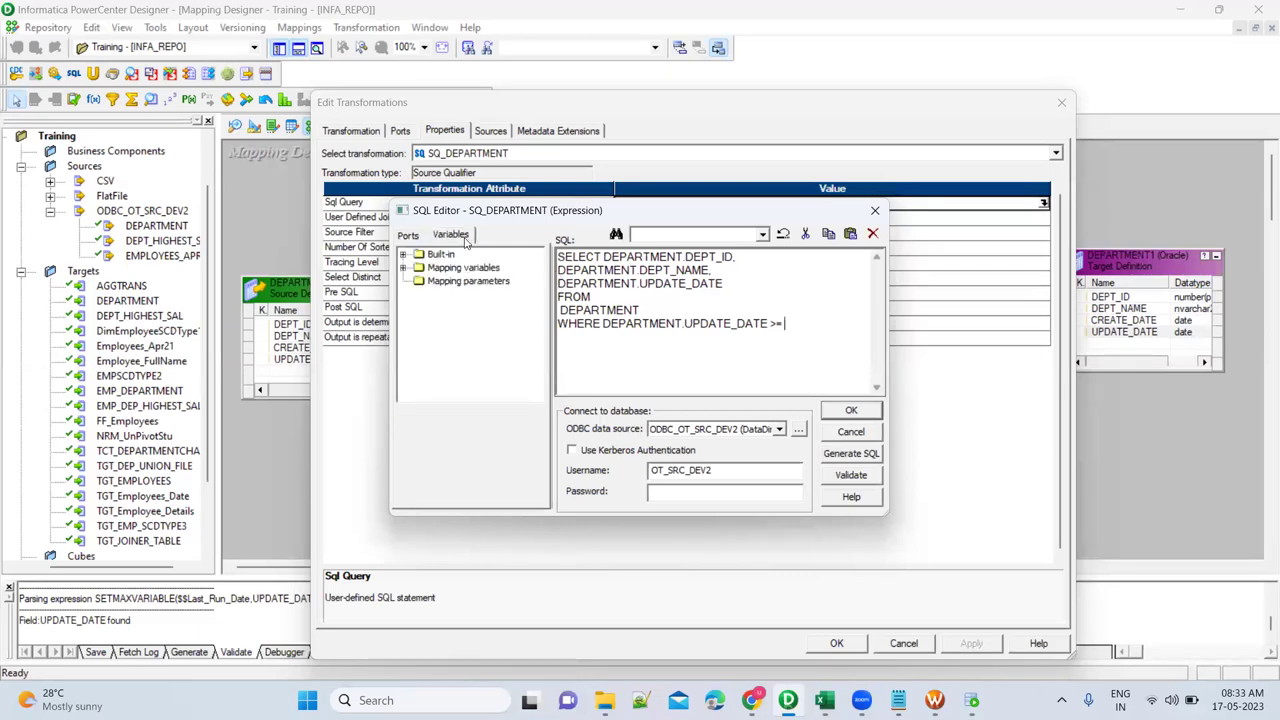
pyautogui.click(403, 268)
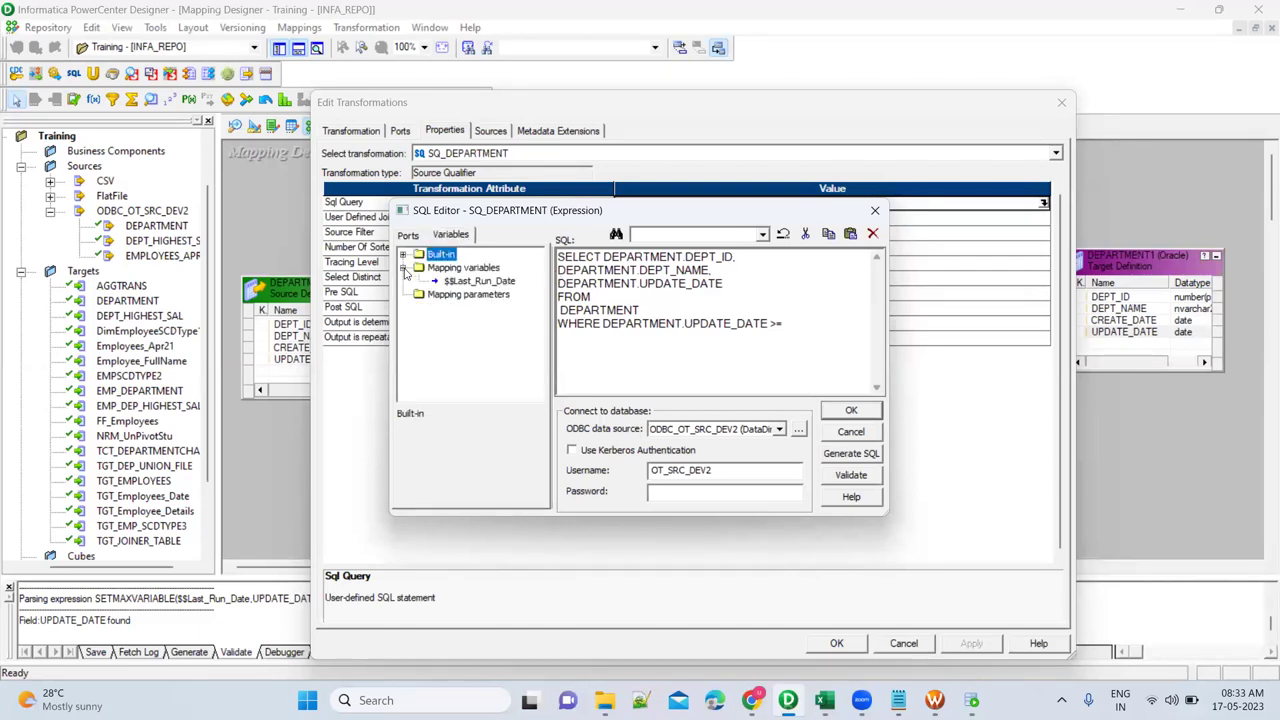
pyautogui.doubleClick(479, 281)
pyautogui.click(652, 340)
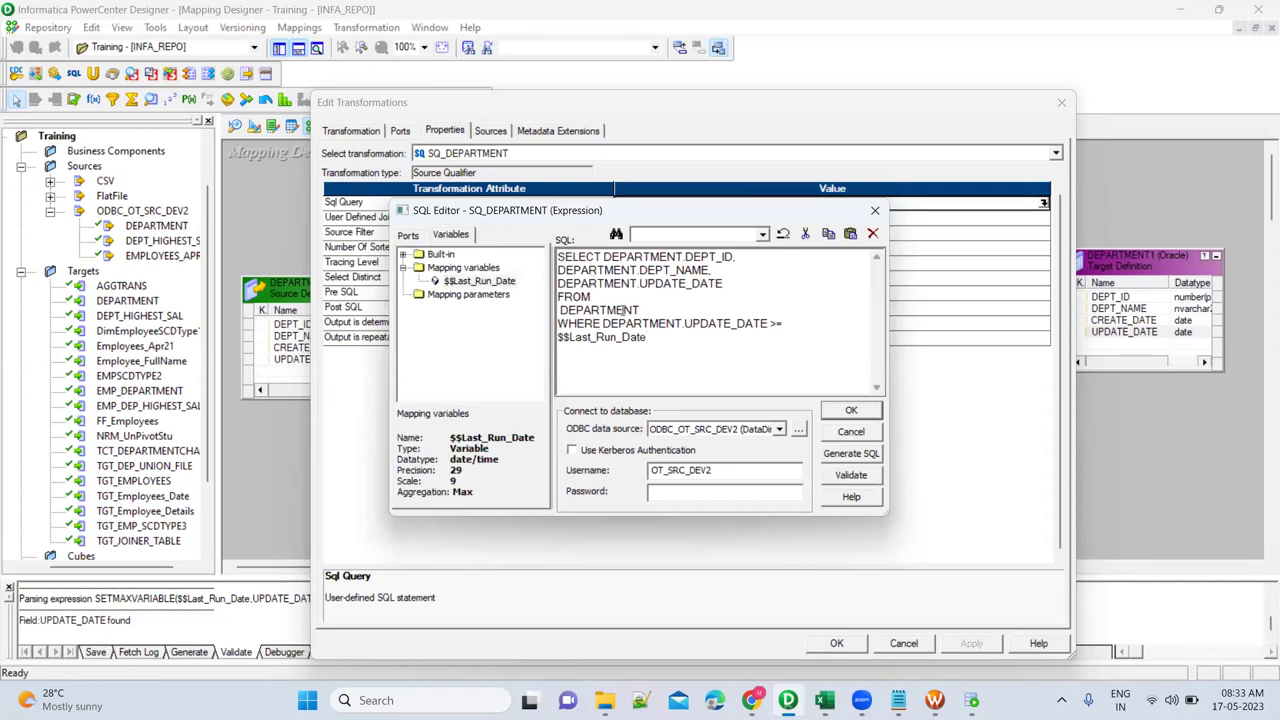
pyautogui.doubleClick(624, 311)
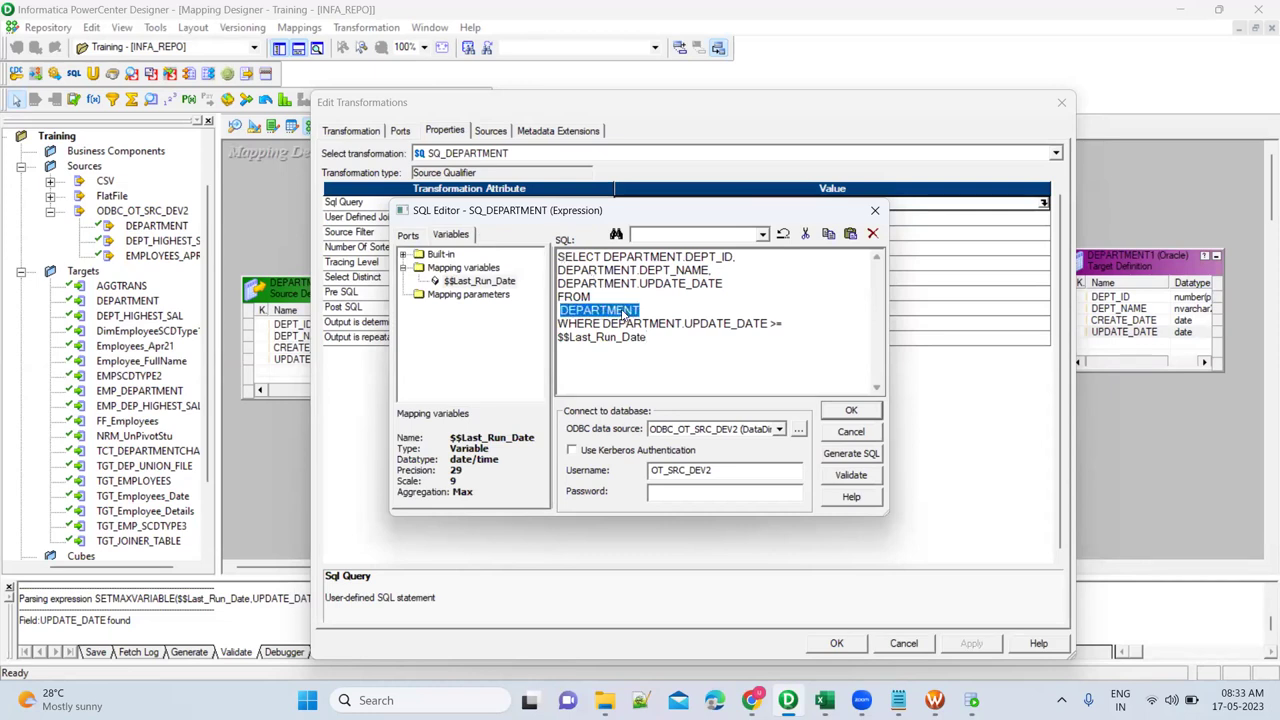
pyautogui.doubleClick(752, 323)
pyautogui.moveTo(648, 338); pyautogui.dragTo(556, 345)
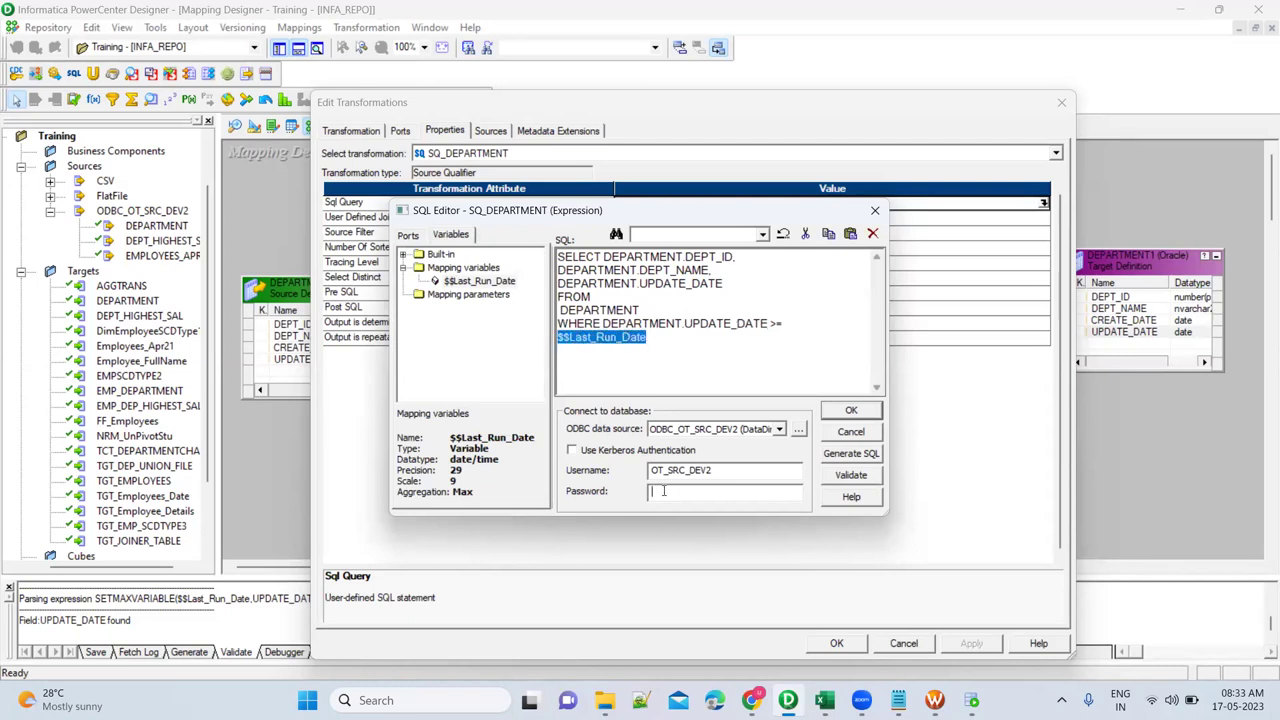
# Run SELECT * FROM department in SQL Developer to check the CREATE_DATE and UPDATE_DATE formats.
pyautogui.moveTo(898, 700)
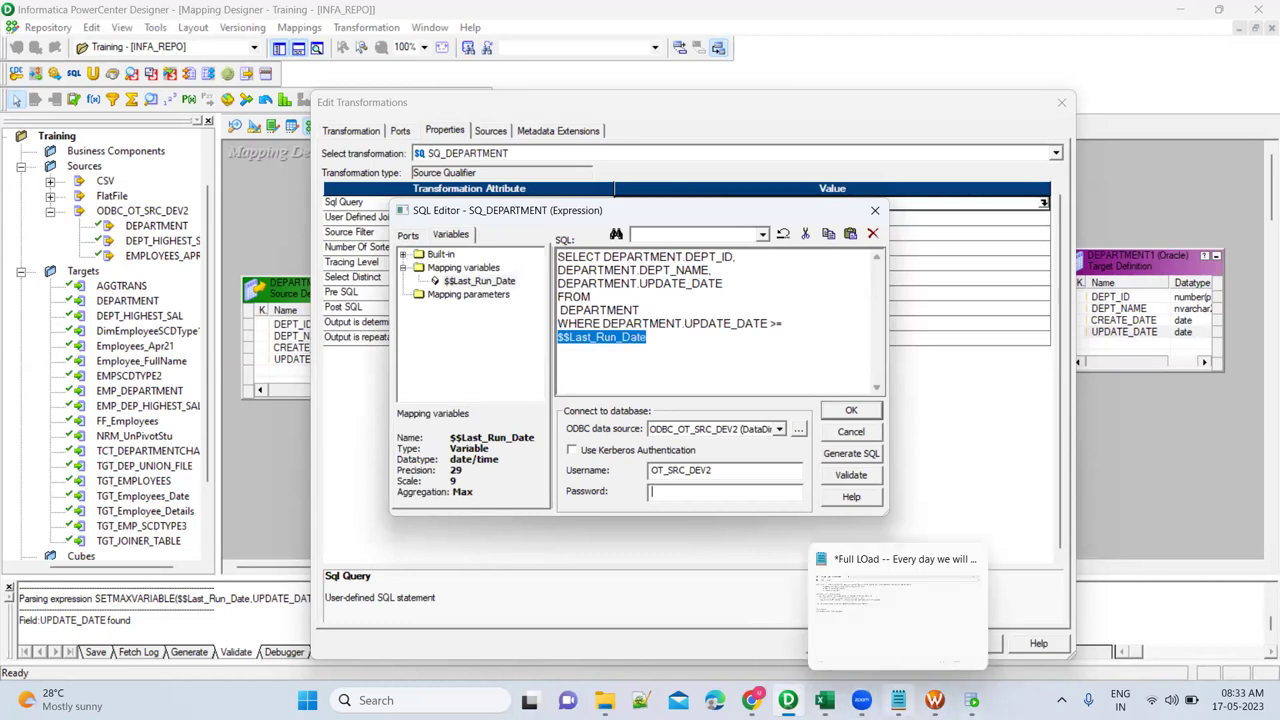
pyautogui.click(971, 700)
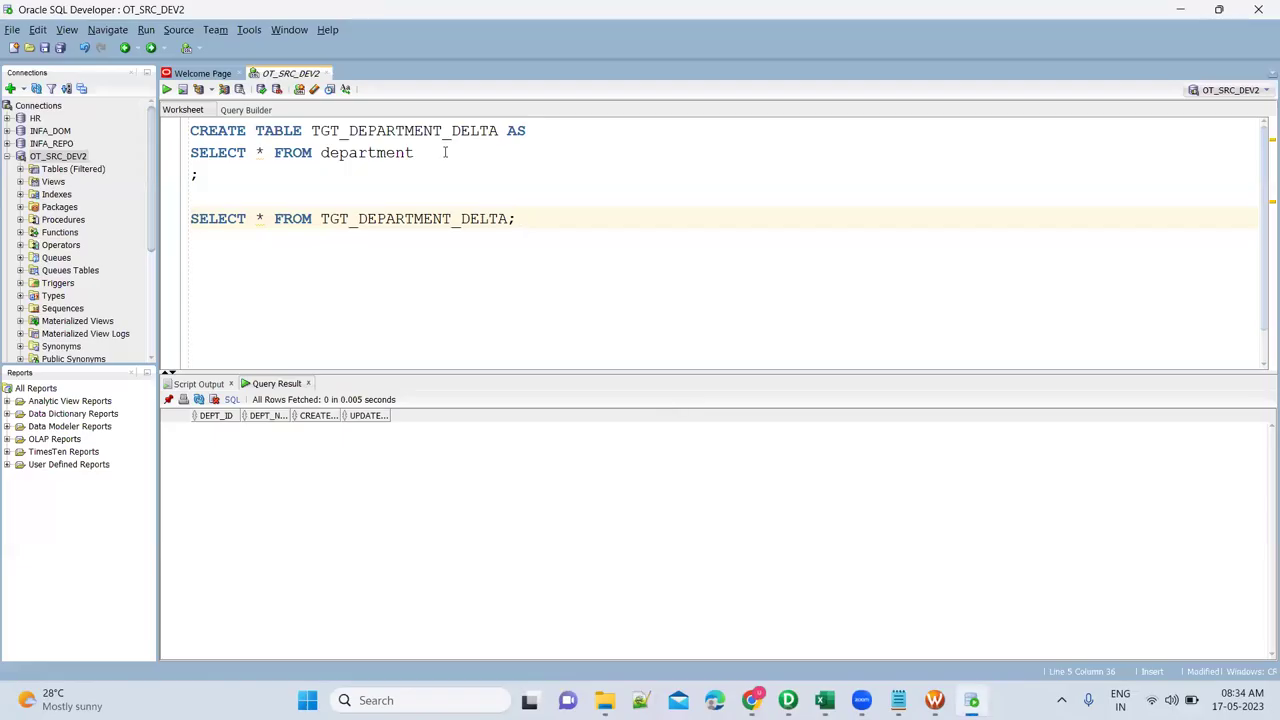
pyautogui.click(535, 137)
pyautogui.write(';')
pyautogui.press('Down')
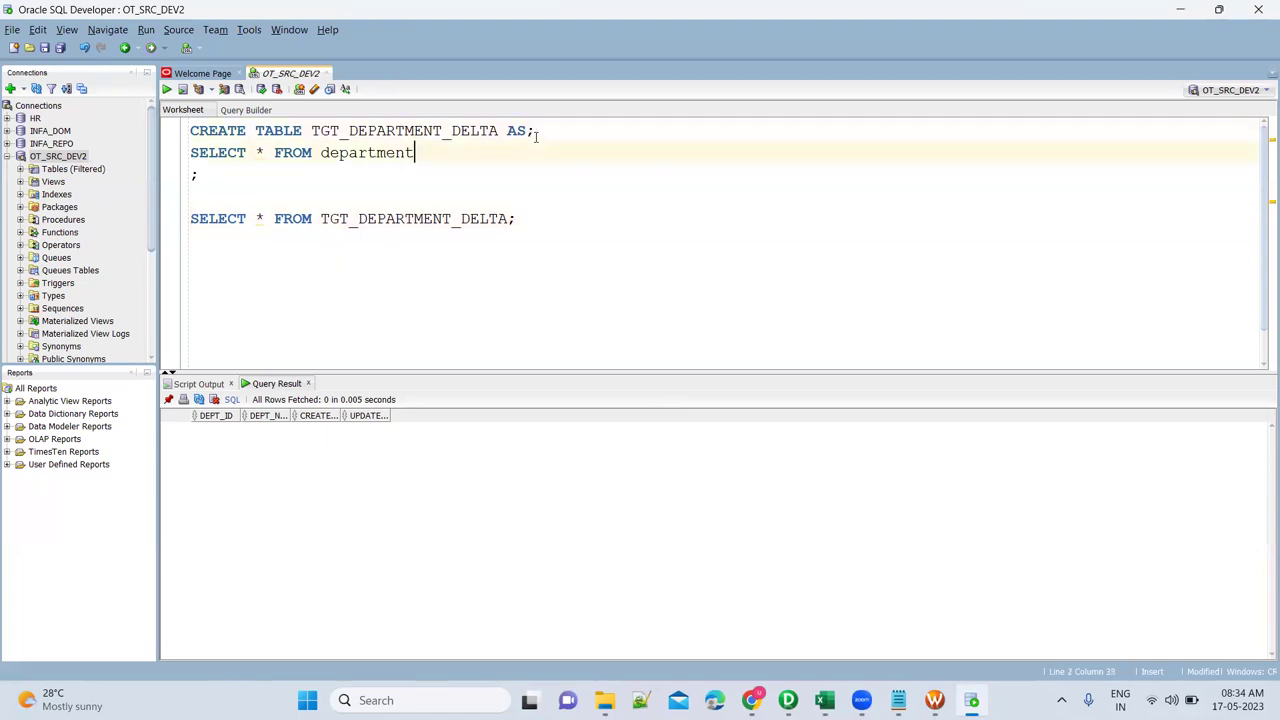
pyautogui.hotkey('ctrl', 'Return')
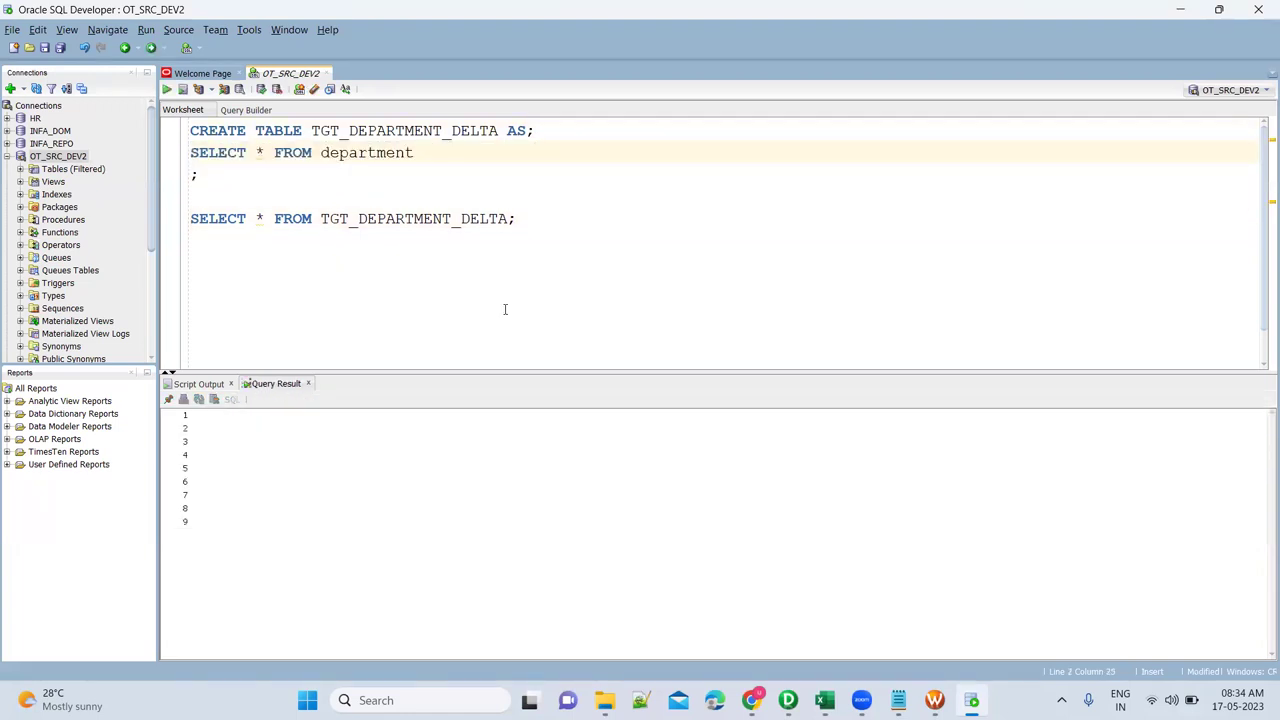
pyautogui.click(513, 433)
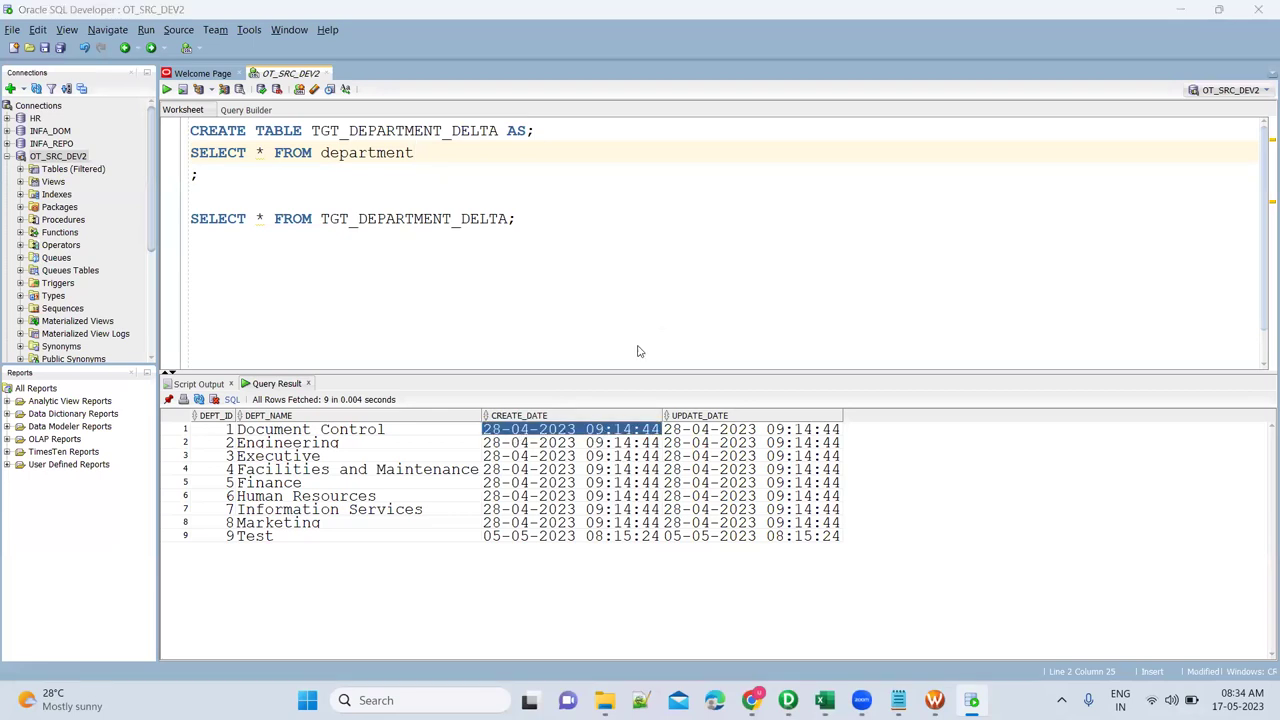
pyautogui.hotkey('alt', 'Tab')
pyautogui.click(561, 345)
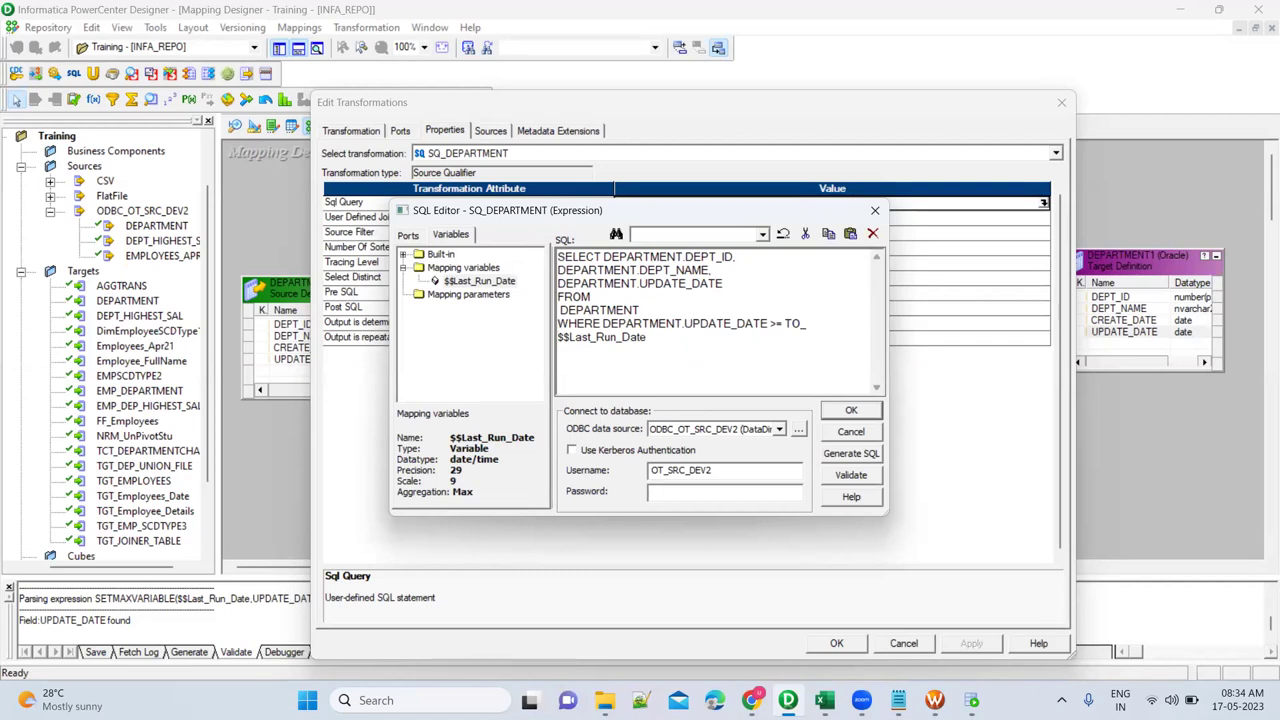
# Wrap $$Last_Run_Date in a TO_DATE conversion with format 'DD-MM-YYYY HH24:MI'.
pyautogui.write('DAT (')
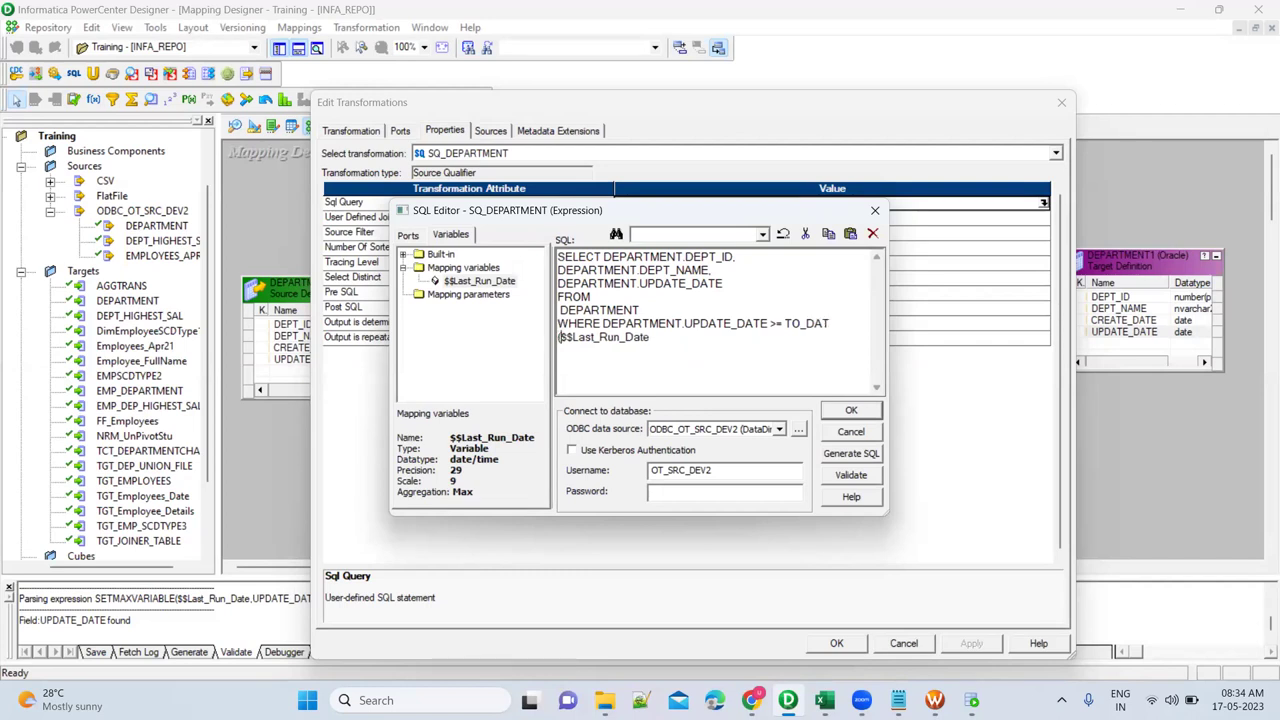
pyautogui.press('Right')
pyautogui.press('Right')
pyautogui.press('Right')
pyautogui.press('Right')
pyautogui.press('Right')
pyautogui.press('Right')
pyautogui.press('Right')
pyautogui.press('Right')
pyautogui.press('Right')
pyautogui.write(", 'DD-MM-YYYY HH24:MI')")
pyautogui.hotkey('alt', 'Tab')
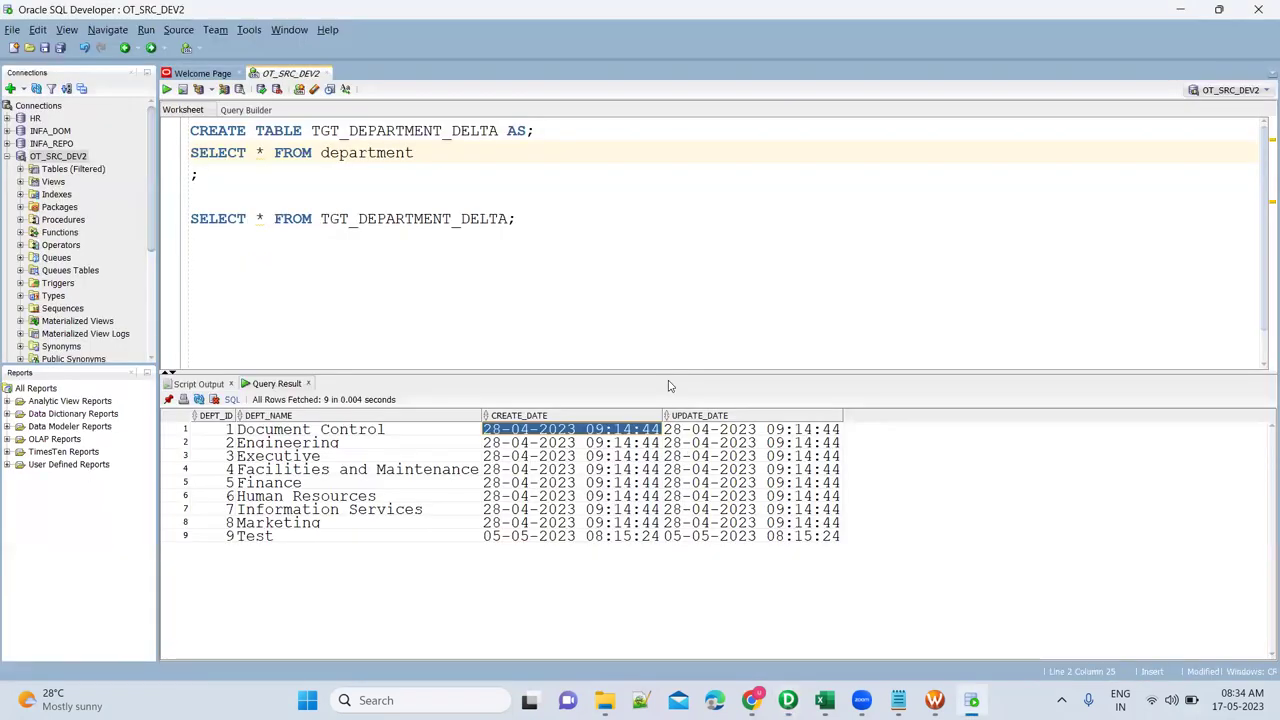
pyautogui.hotkey('alt', 'Tab')
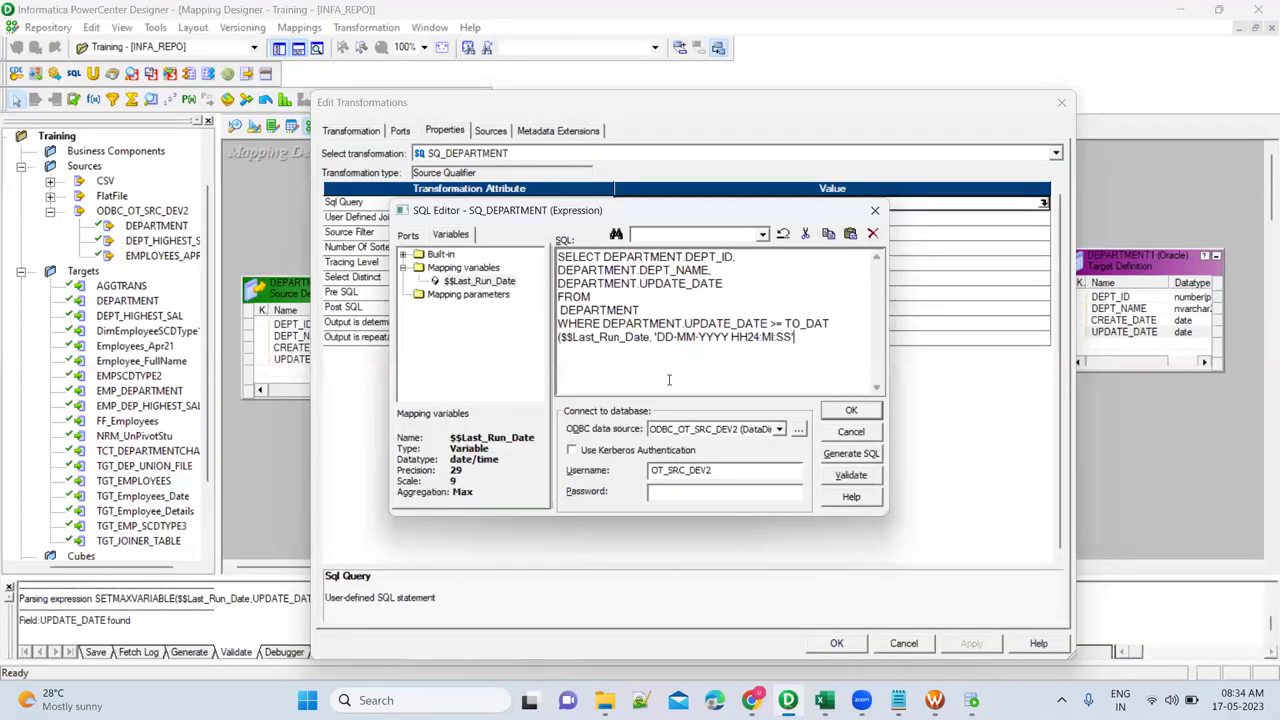
# Validate the query against the source database using the database password; it reports an invalid query.
pyautogui.click(673, 494)
pyautogui.write('tiger')
pyautogui.click(851, 474)
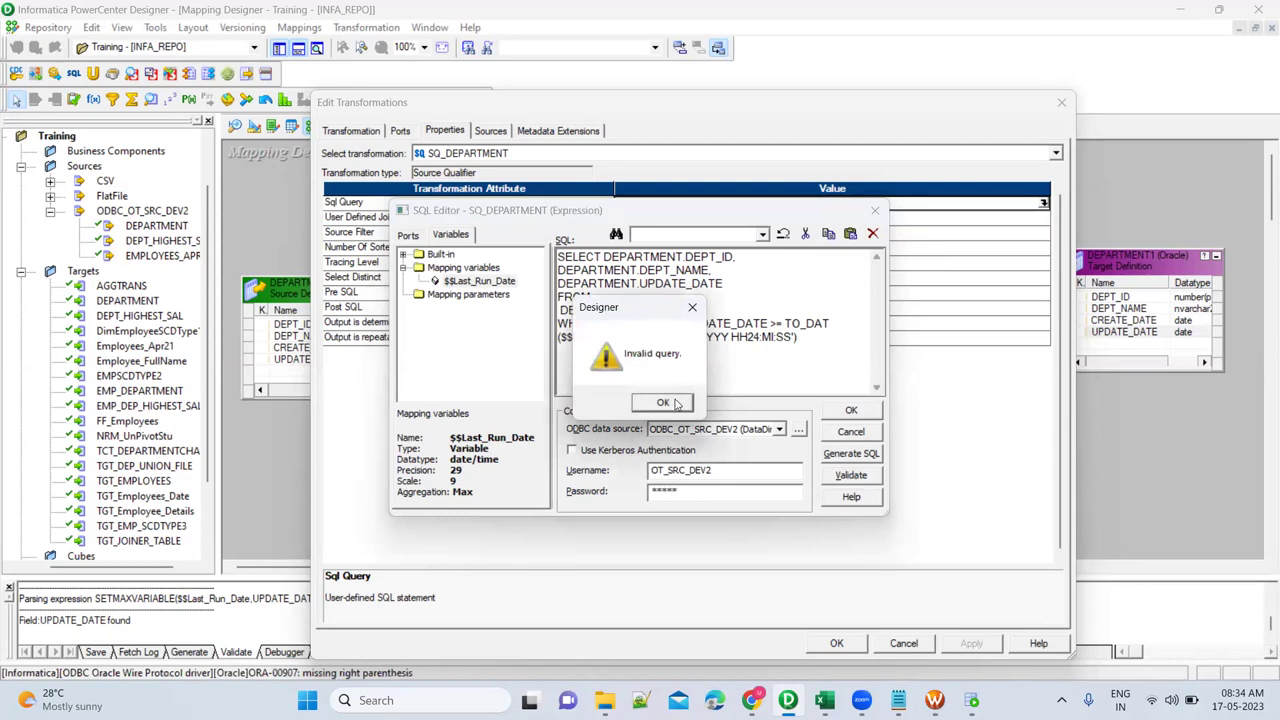
pyautogui.click(663, 402)
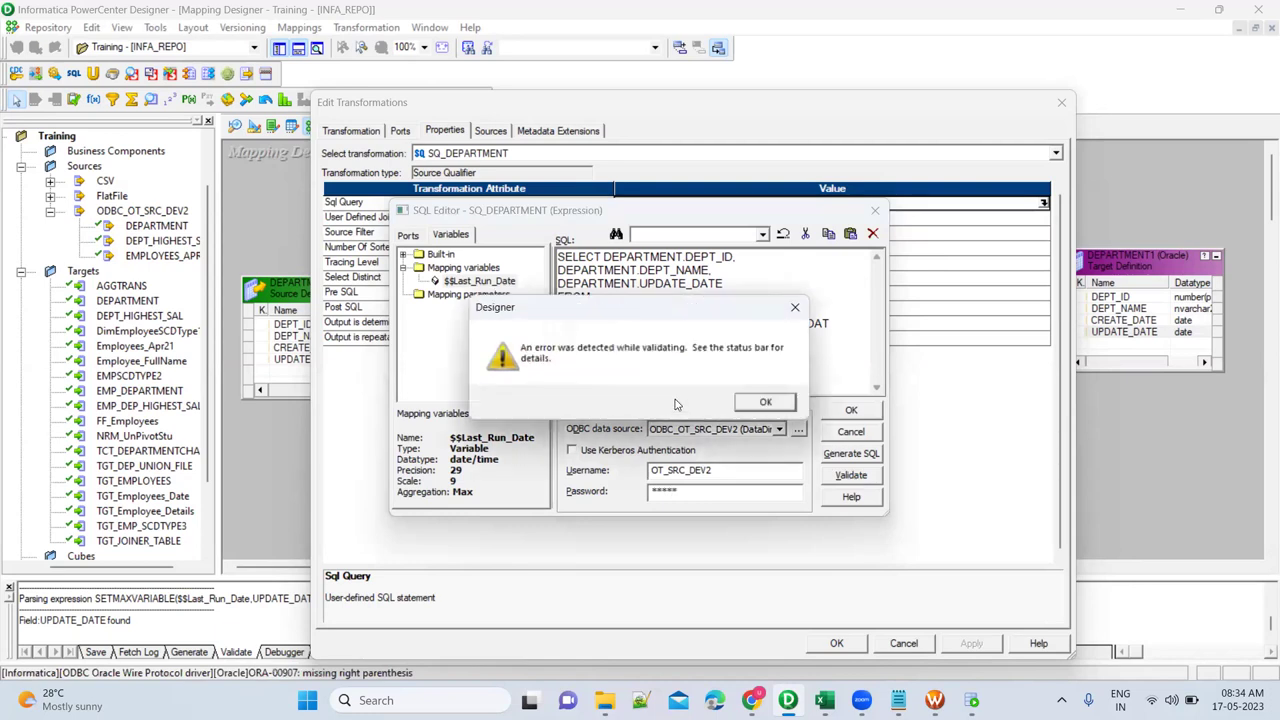
pyautogui.click(772, 403)
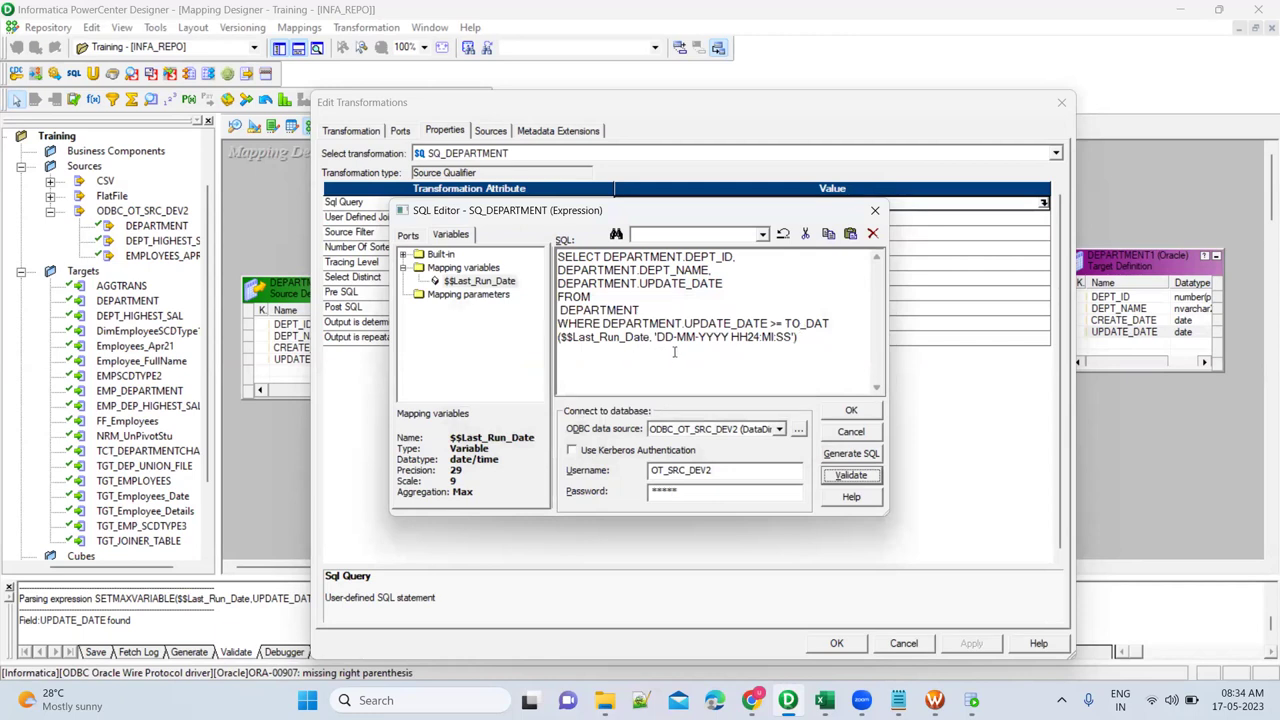
# Correct TO_DAT to TO_DATE, revalidate, and select the whole query text.
pyautogui.click(829, 323)
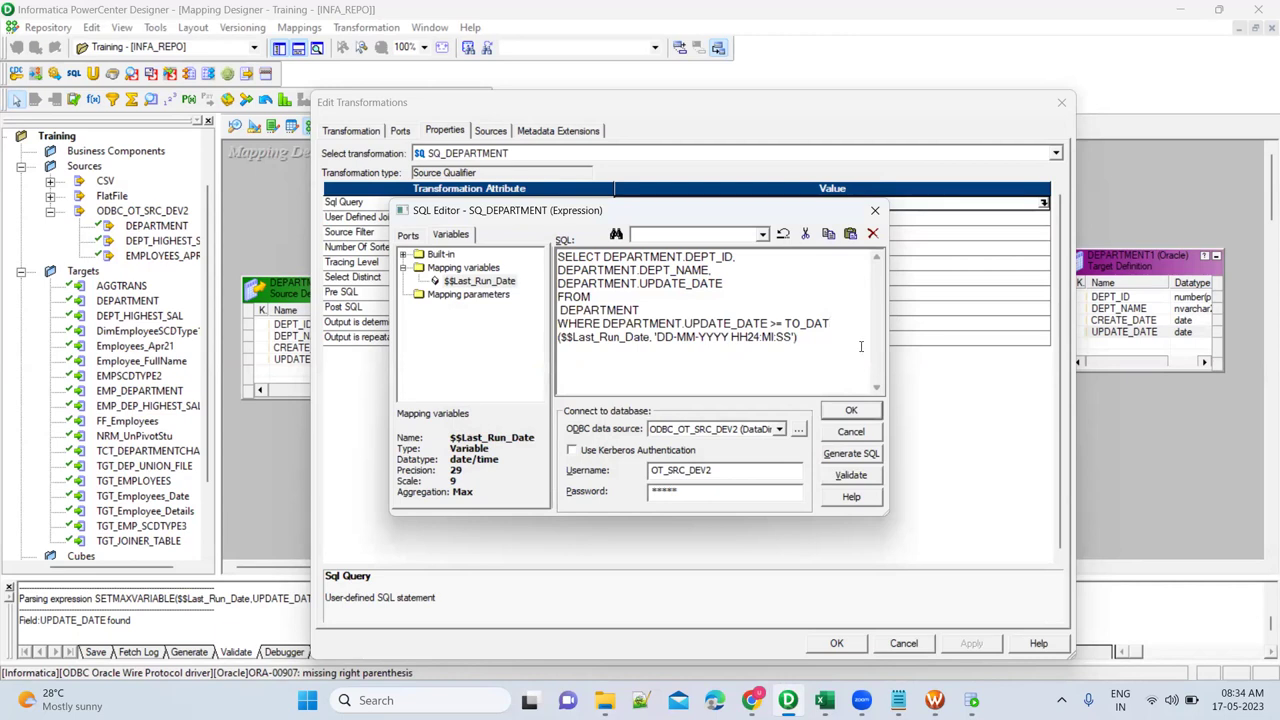
pyautogui.write('E')
pyautogui.click(852, 476)
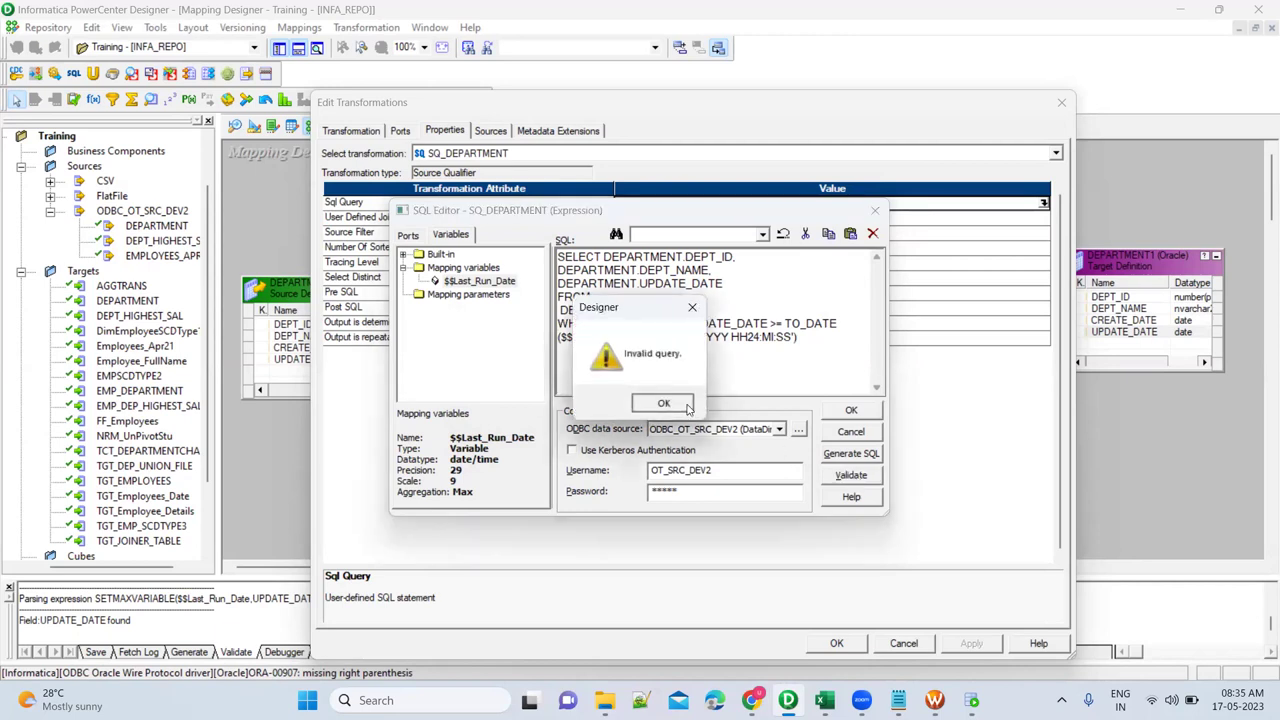
pyautogui.click(688, 408)
pyautogui.click(776, 407)
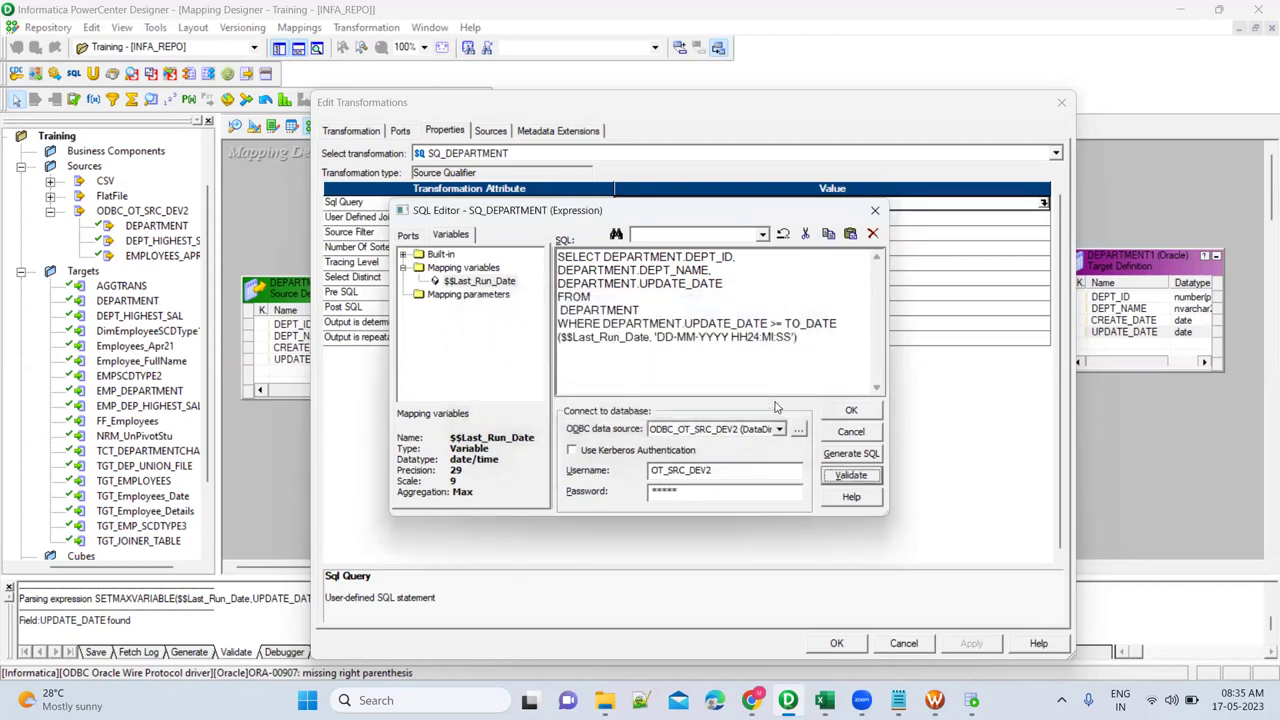
pyautogui.click(785, 323)
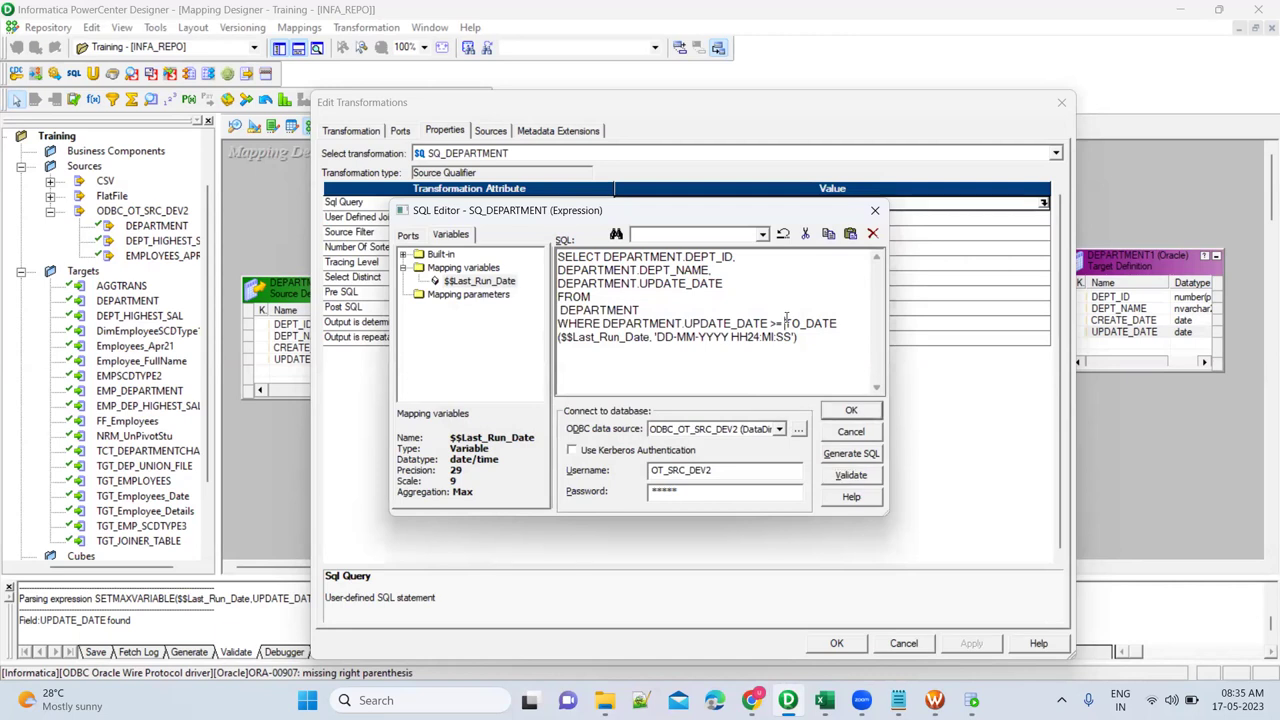
pyautogui.hotkey('ctrl', 'a')
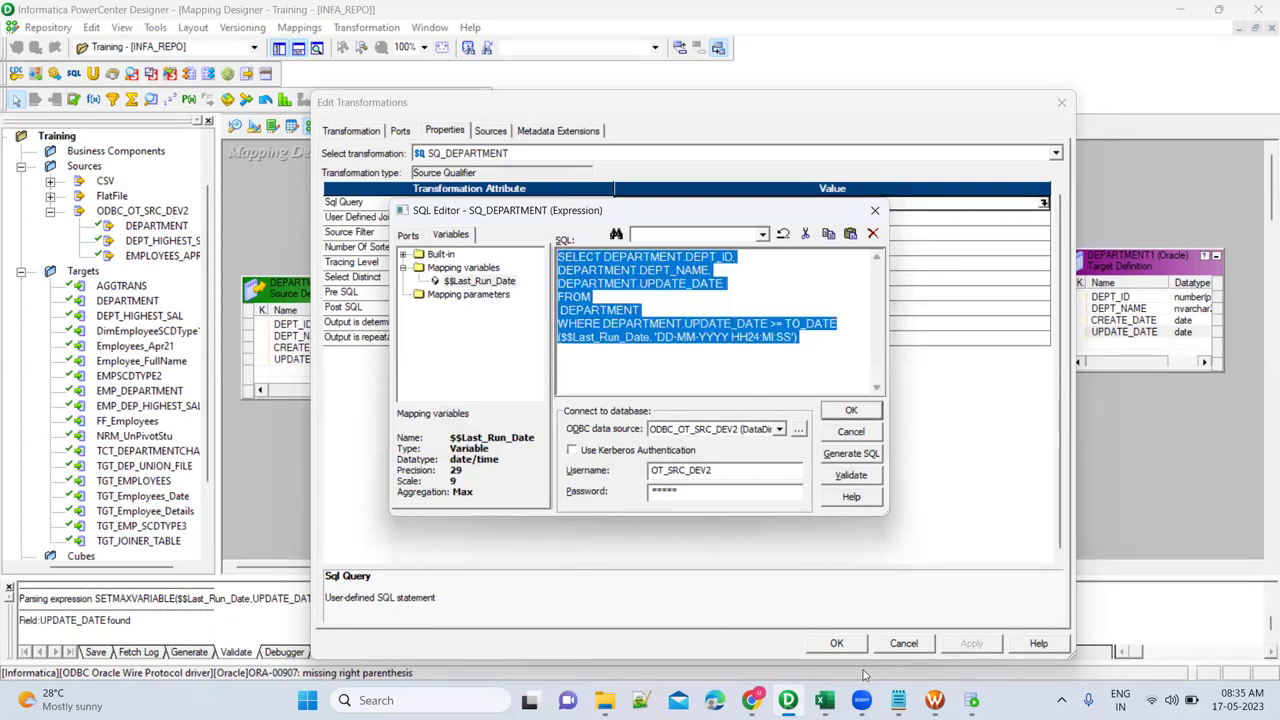
# Paste the query into SQL Developer, substitute UPDATE_DATE for $$Last_Run_Date, and run it, returning 9 rows.
pyautogui.click(971, 700)
pyautogui.click(676, 300)
pyautogui.hotkey('ctrl', 'v')
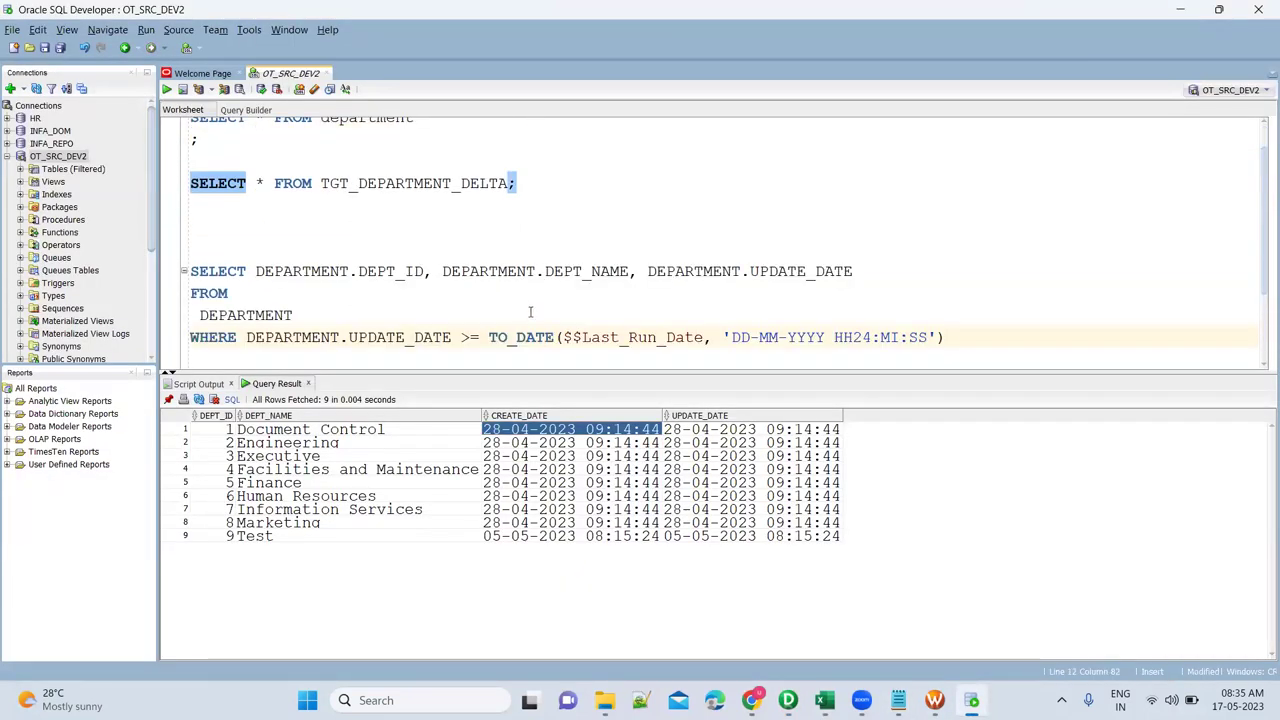
pyautogui.click(563, 337)
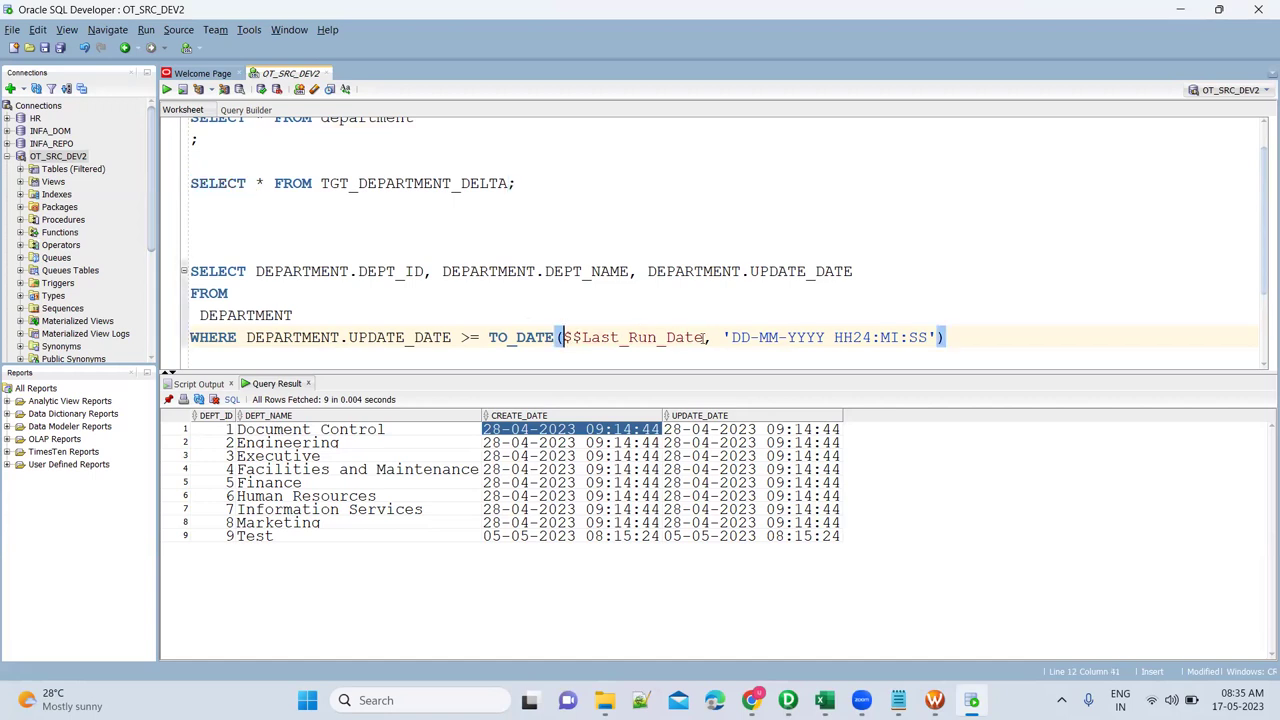
pyautogui.keyDown('shift'); pyautogui.click(705, 337); pyautogui.keyUp('shift')
pyautogui.write('UPDATE')
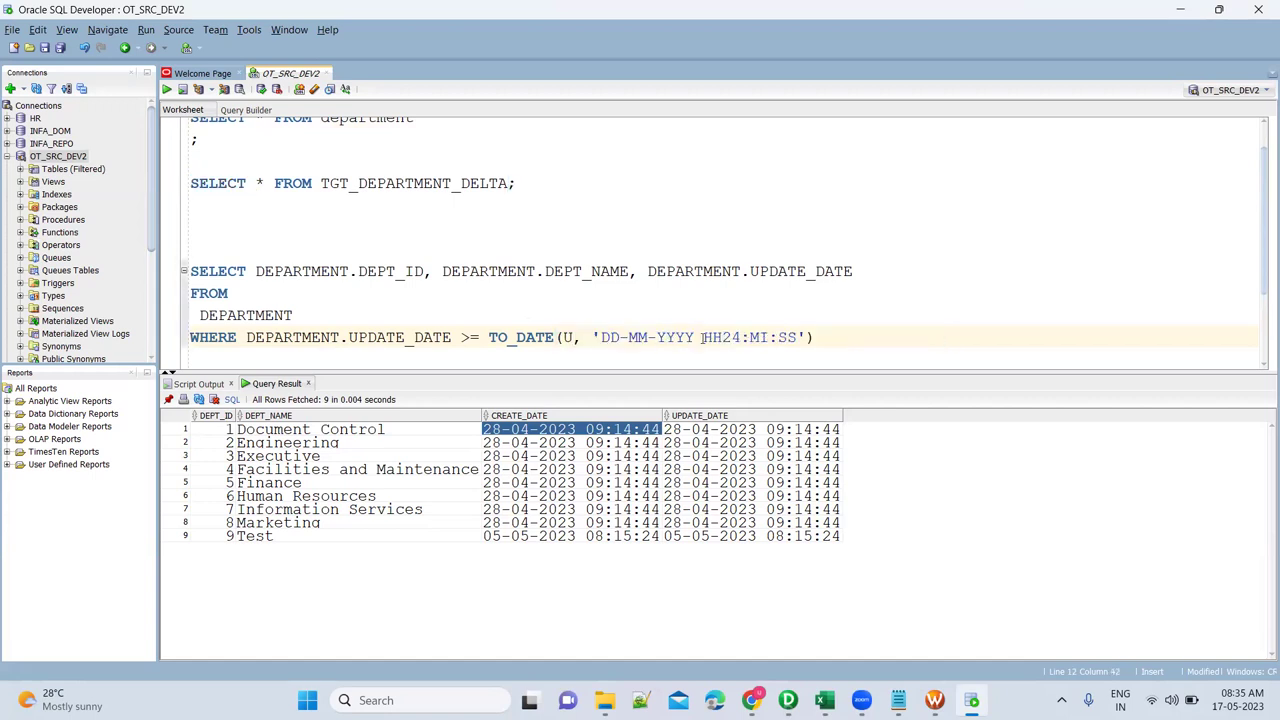
pyautogui.write('_DATE_DA')
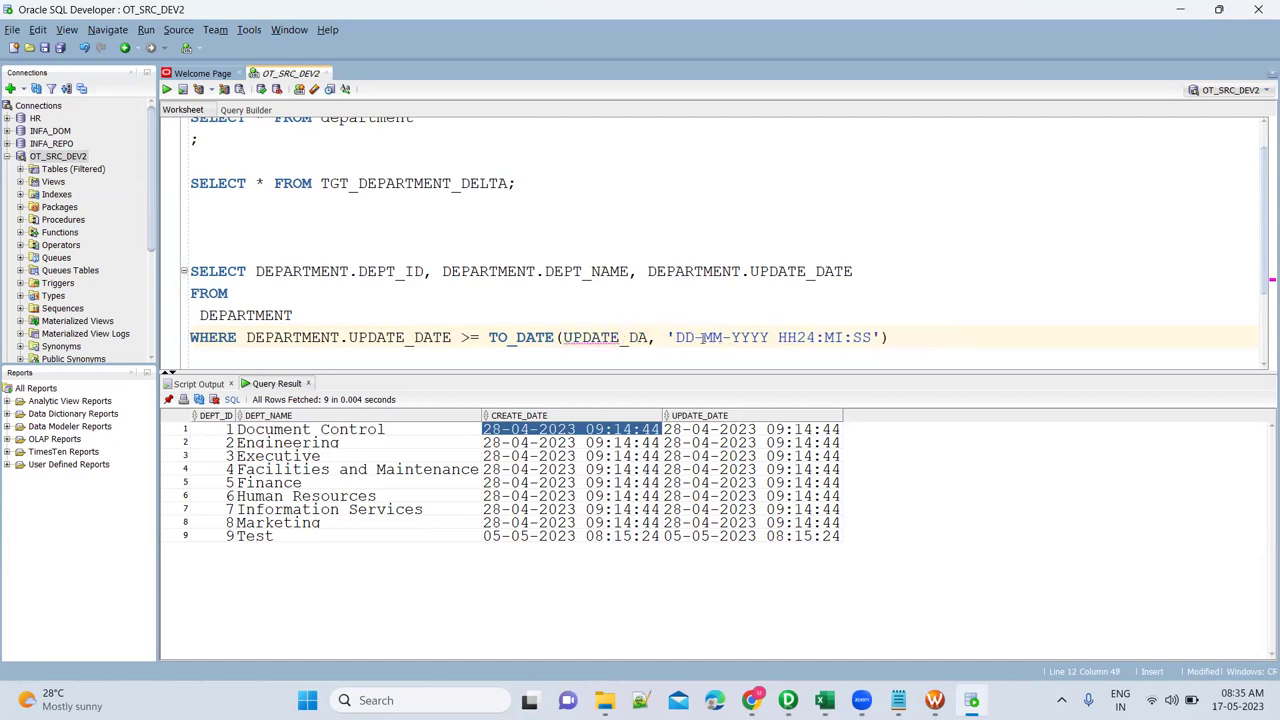
pyautogui.hotkey('ctrl', 'Return')
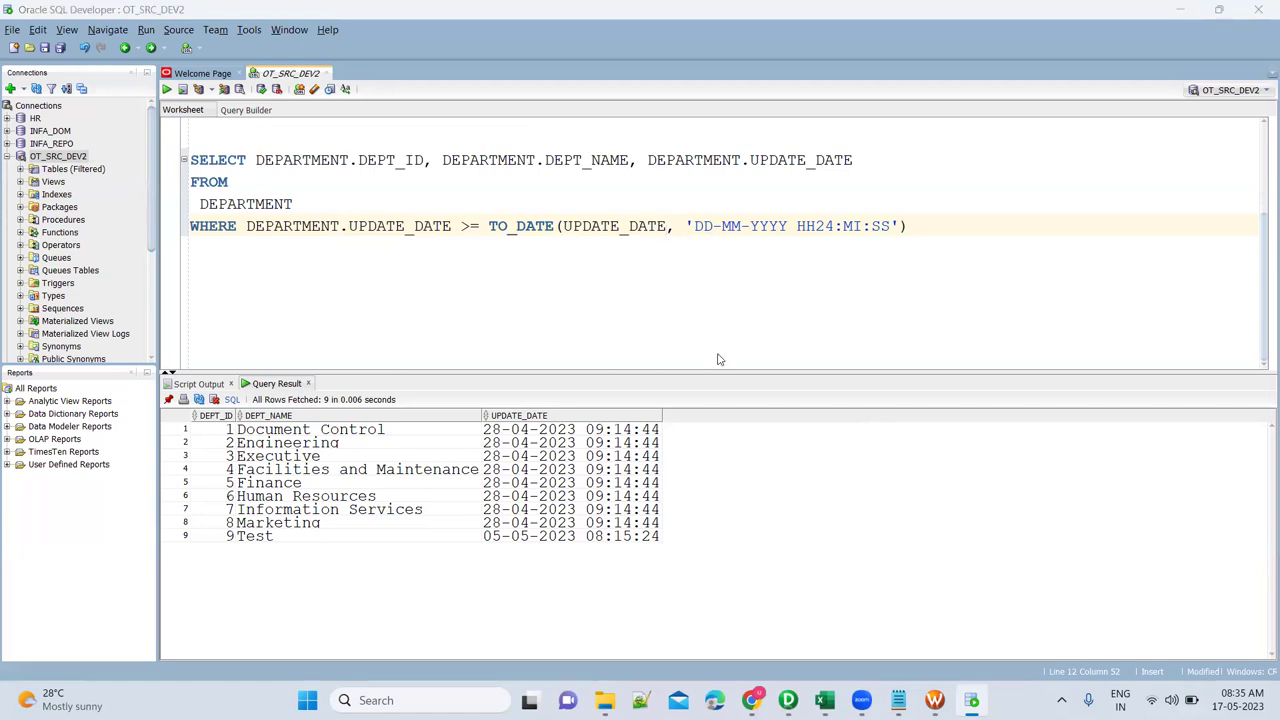
pyautogui.hotkey('alt', 'Tab')
pyautogui.click(786, 323)
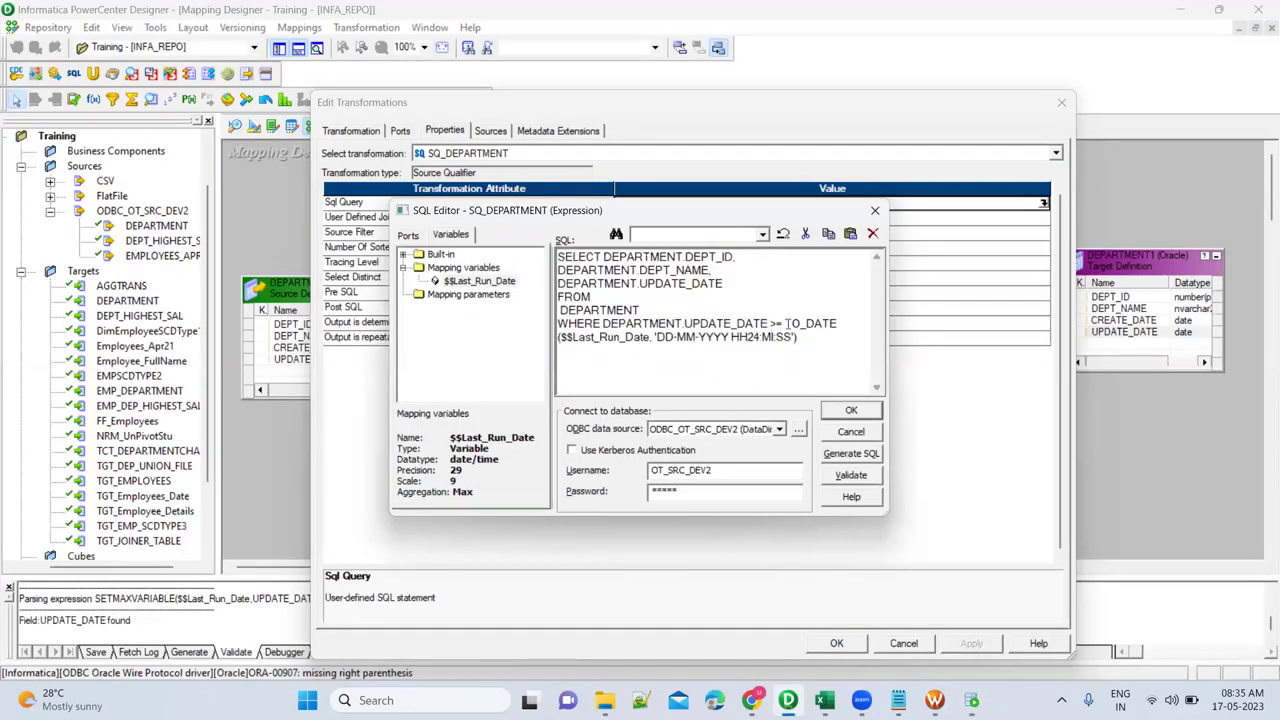
# Replace the TO_DATE conversion with the bare $$Last_Run_Date variable; validation still fails.
pyautogui.keyDown('shift'); pyautogui.click(806, 337); pyautogui.keyUp('shift')
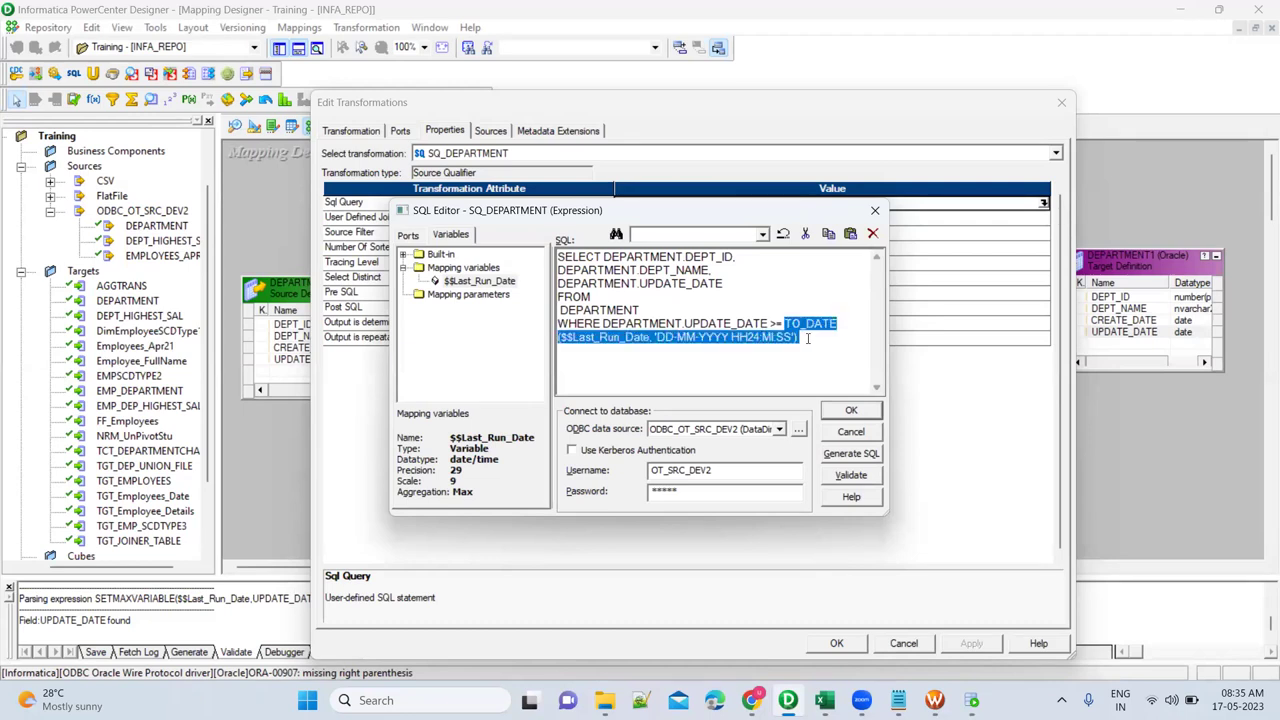
pyautogui.press('Delete')
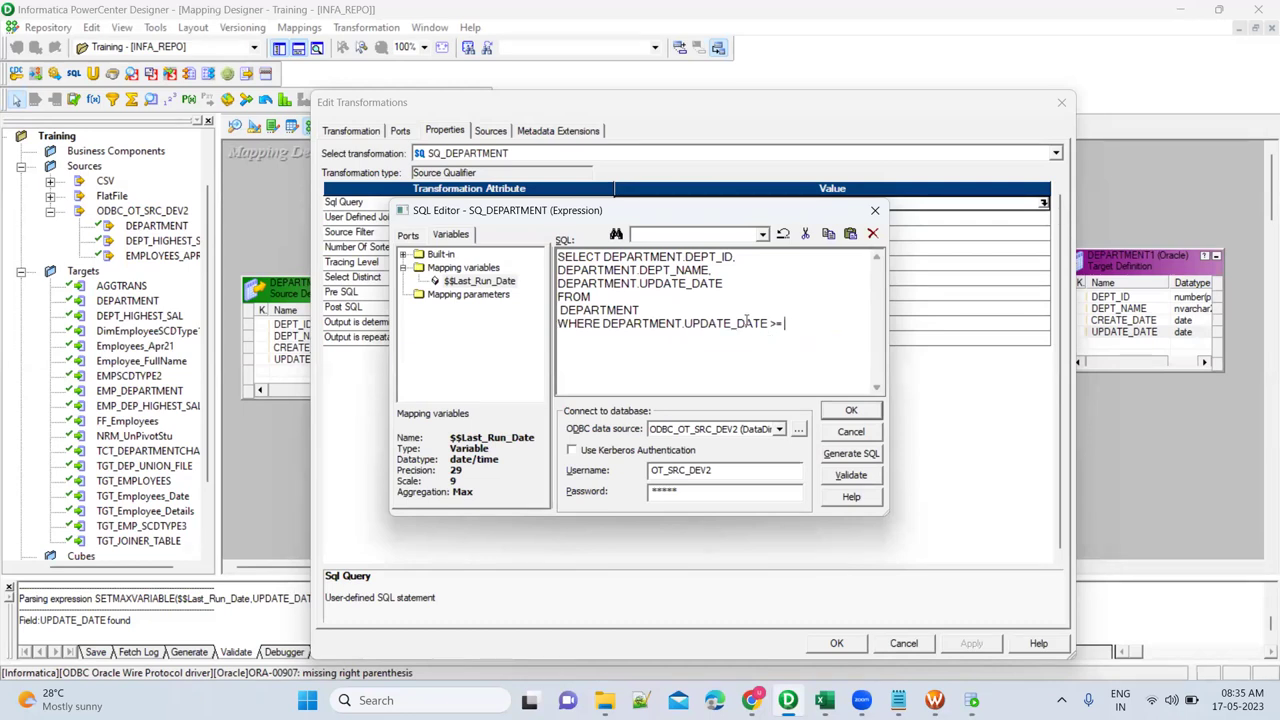
pyautogui.doubleClick(502, 282)
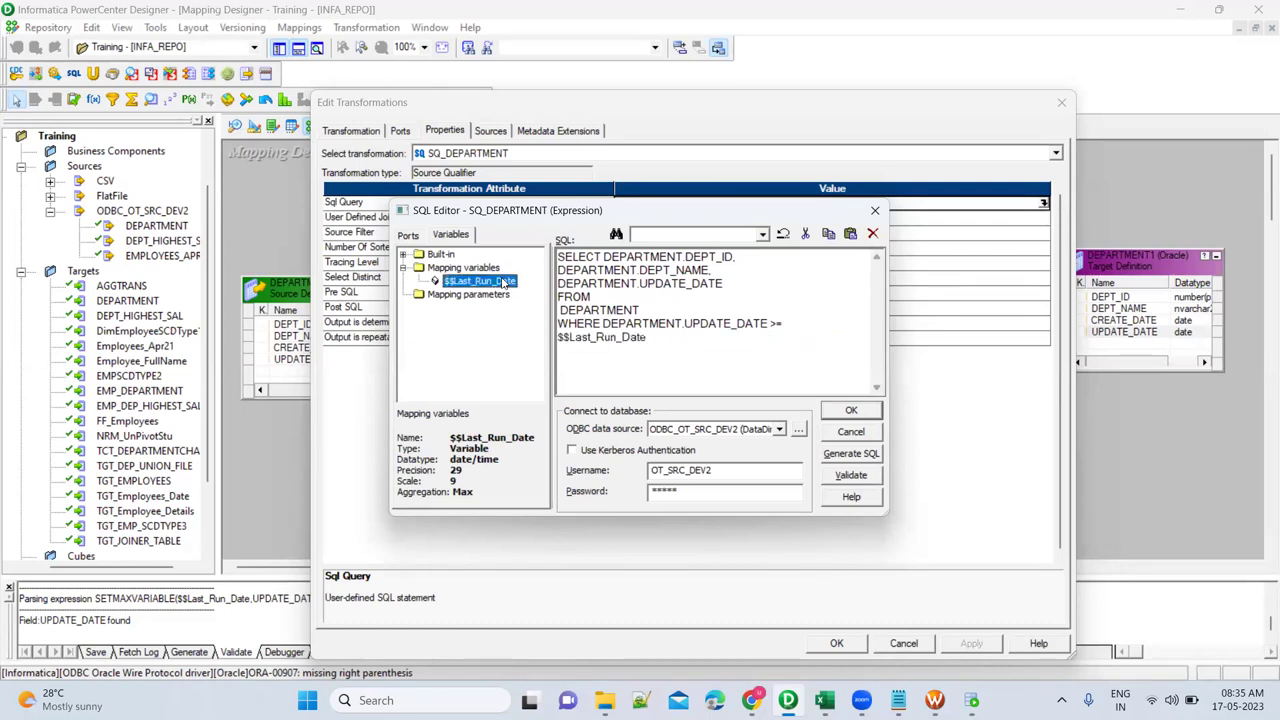
pyautogui.click(858, 477)
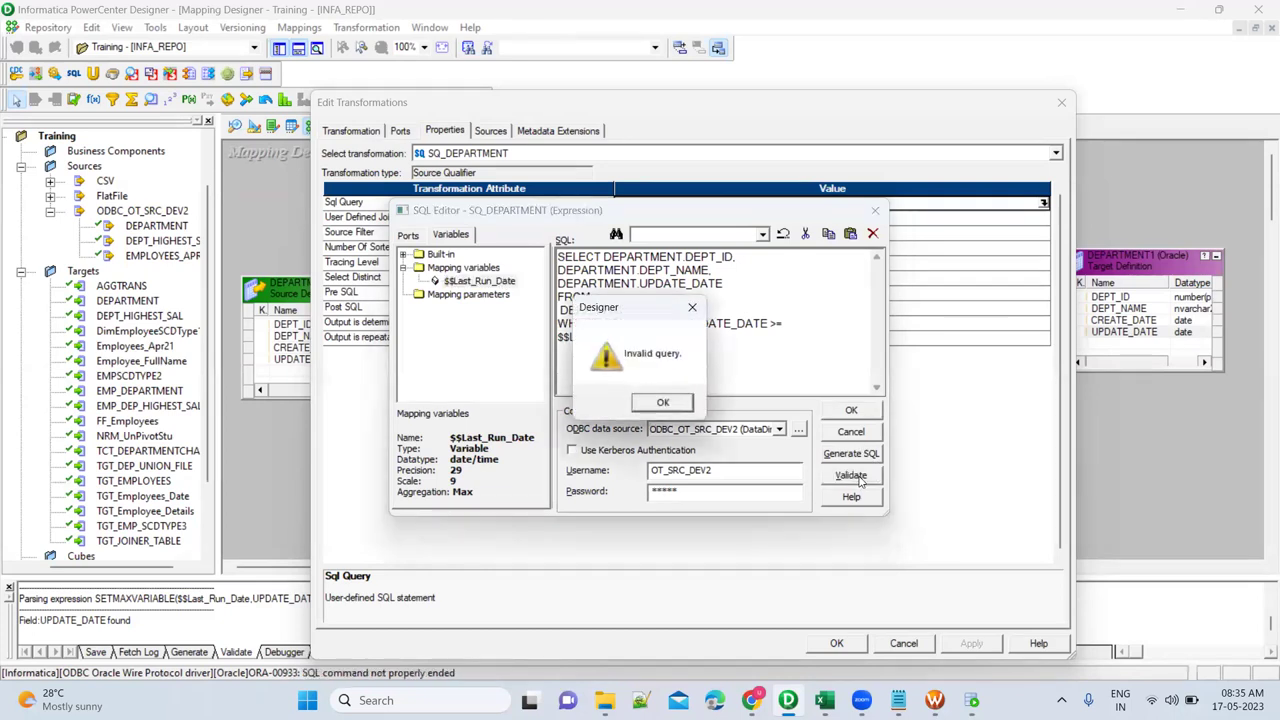
pyautogui.click(686, 405)
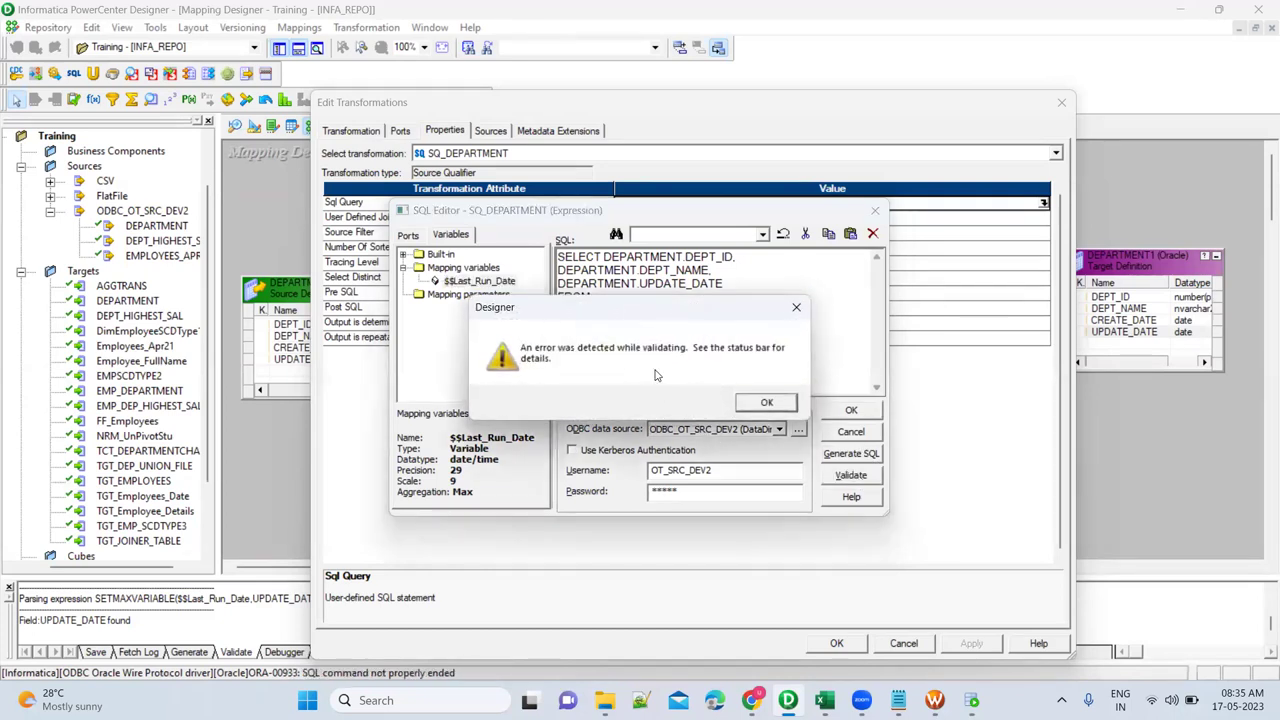
pyautogui.click(766, 403)
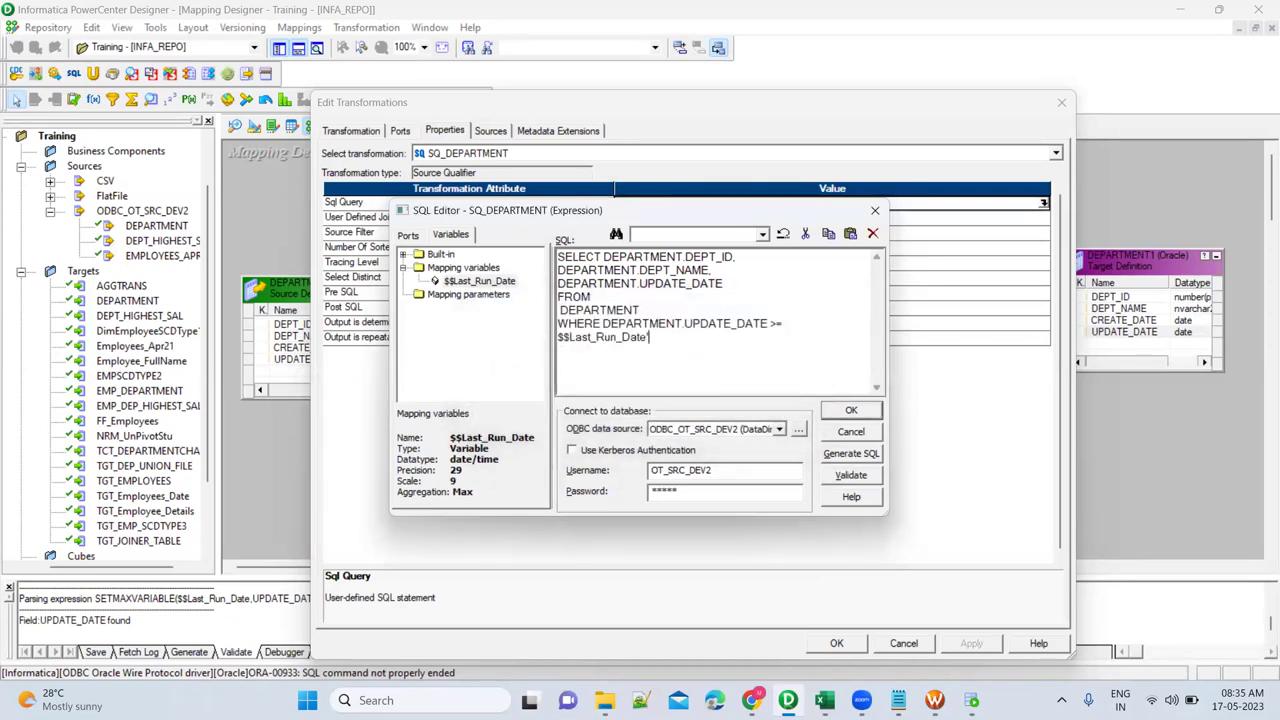
# Quote the variable as '$$Last_Run_Date', validate with no errors, and accept the query.
pyautogui.click(558, 337)
pyautogui.write("'")
pyautogui.click(845, 476)
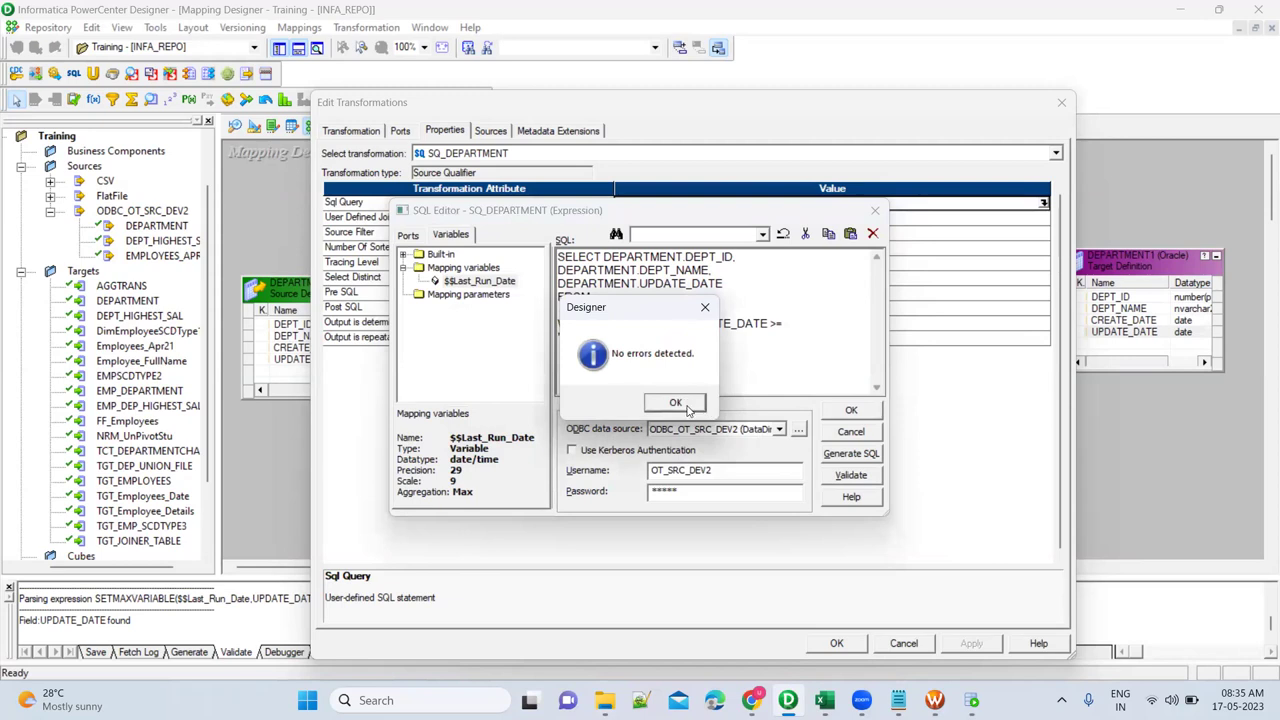
pyautogui.click(676, 404)
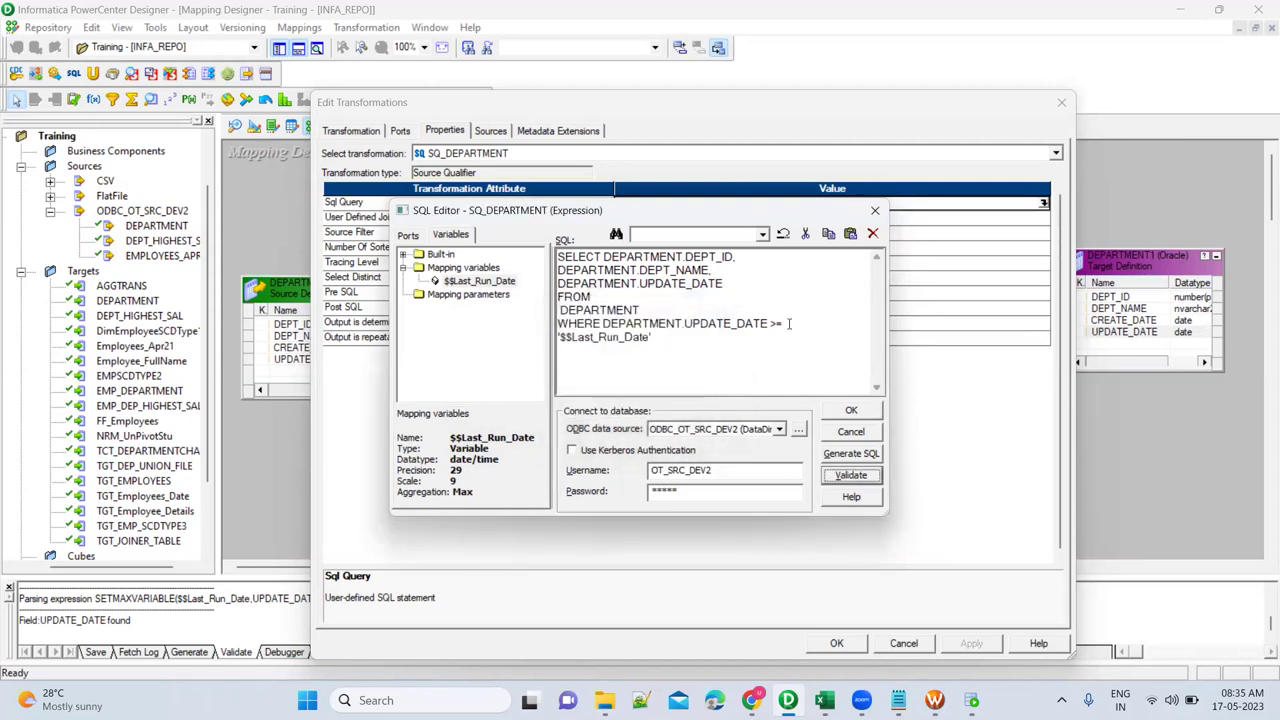
pyautogui.click(856, 411)
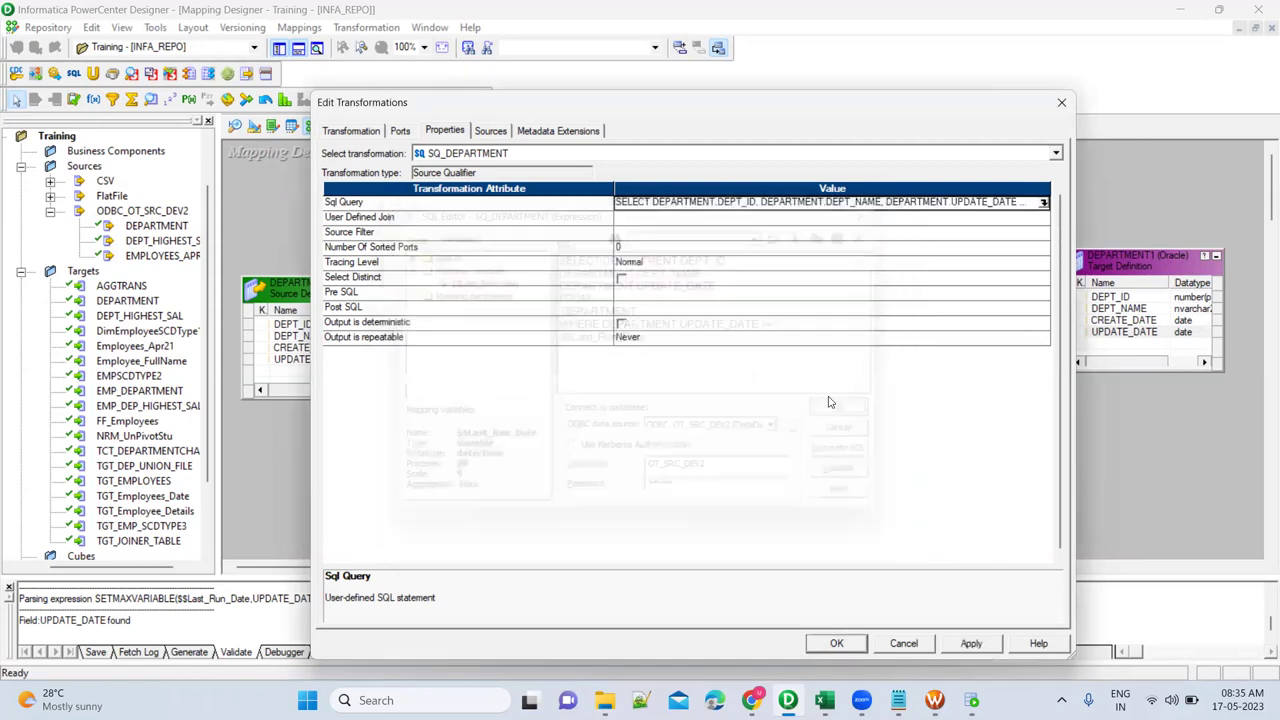
# Review the saved SQL query and apply the SQ_DEPARTMENT changes.
pyautogui.click(1043, 203)
pyautogui.doubleClick(636, 338)
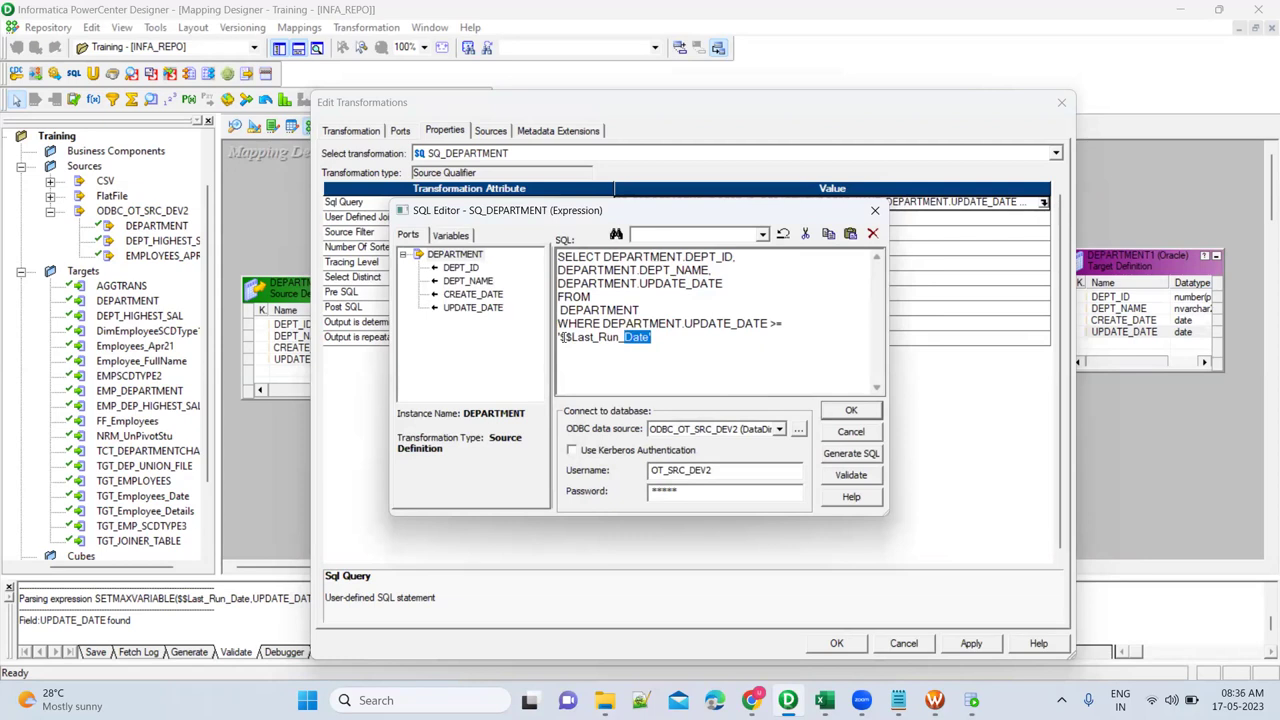
pyautogui.moveTo(561, 337); pyautogui.dragTo(646, 337)
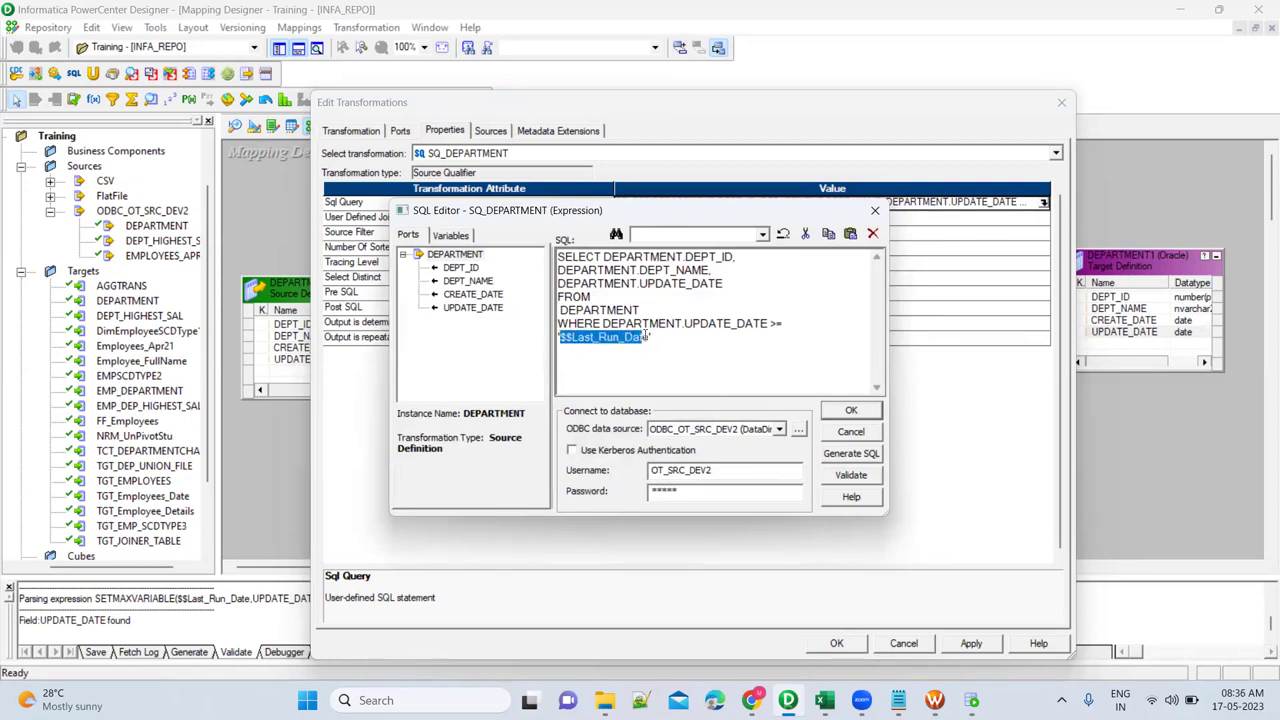
pyautogui.click(849, 413)
pyautogui.click(975, 646)
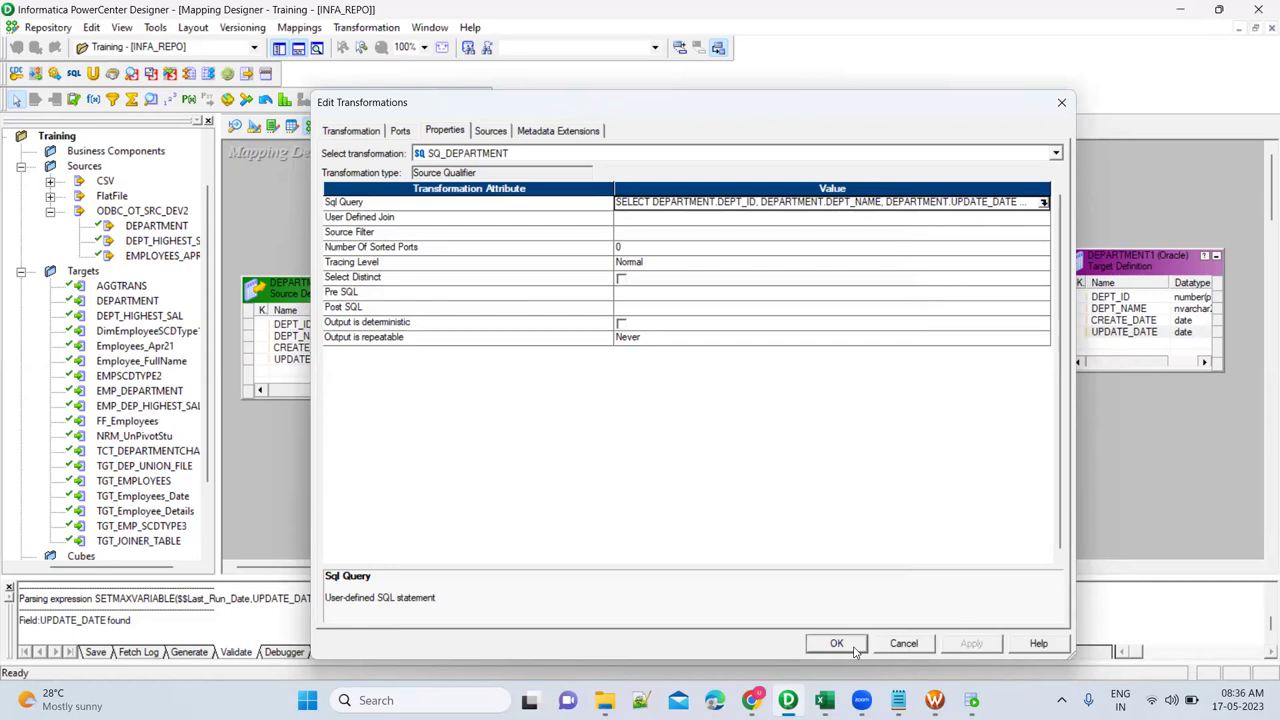
pyautogui.click(837, 644)
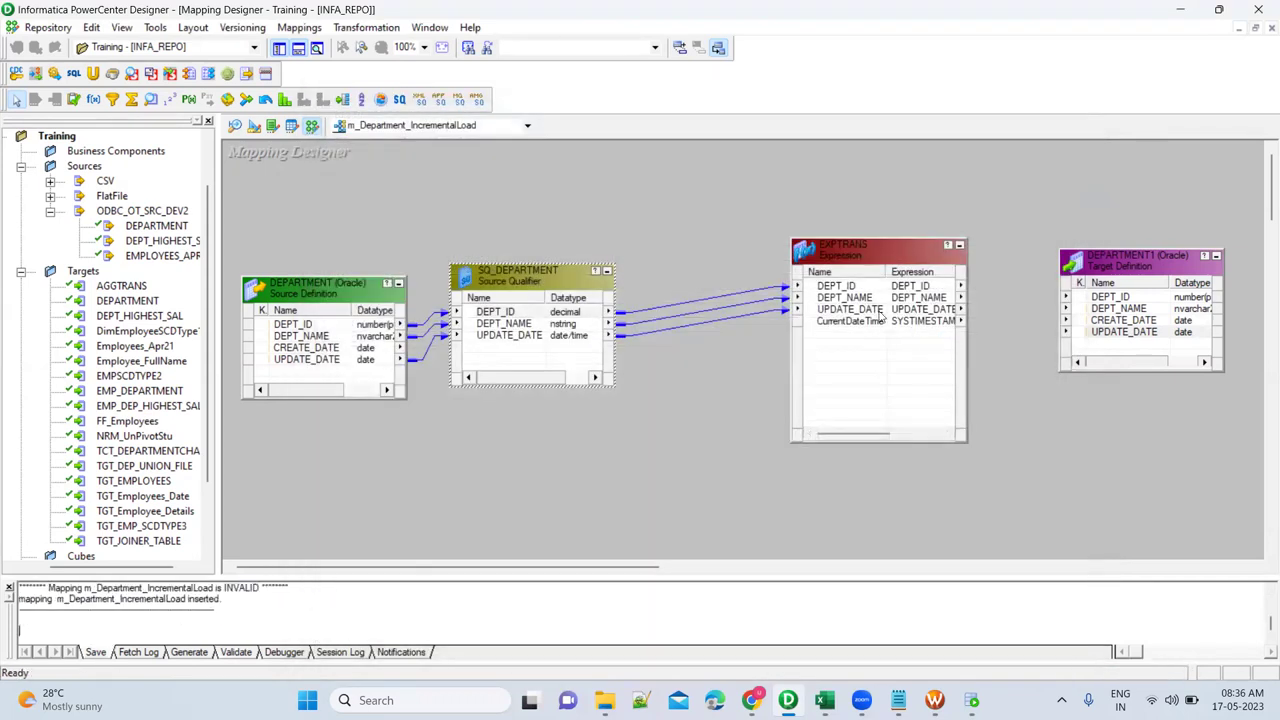
# Link EXPTRANS DEPT_ID and DEPT_NAME to DEPARTMENT1, and CurrentDateTime to CREATE_DATE.
pyautogui.moveTo(853, 256); pyautogui.dragTo(779, 238)
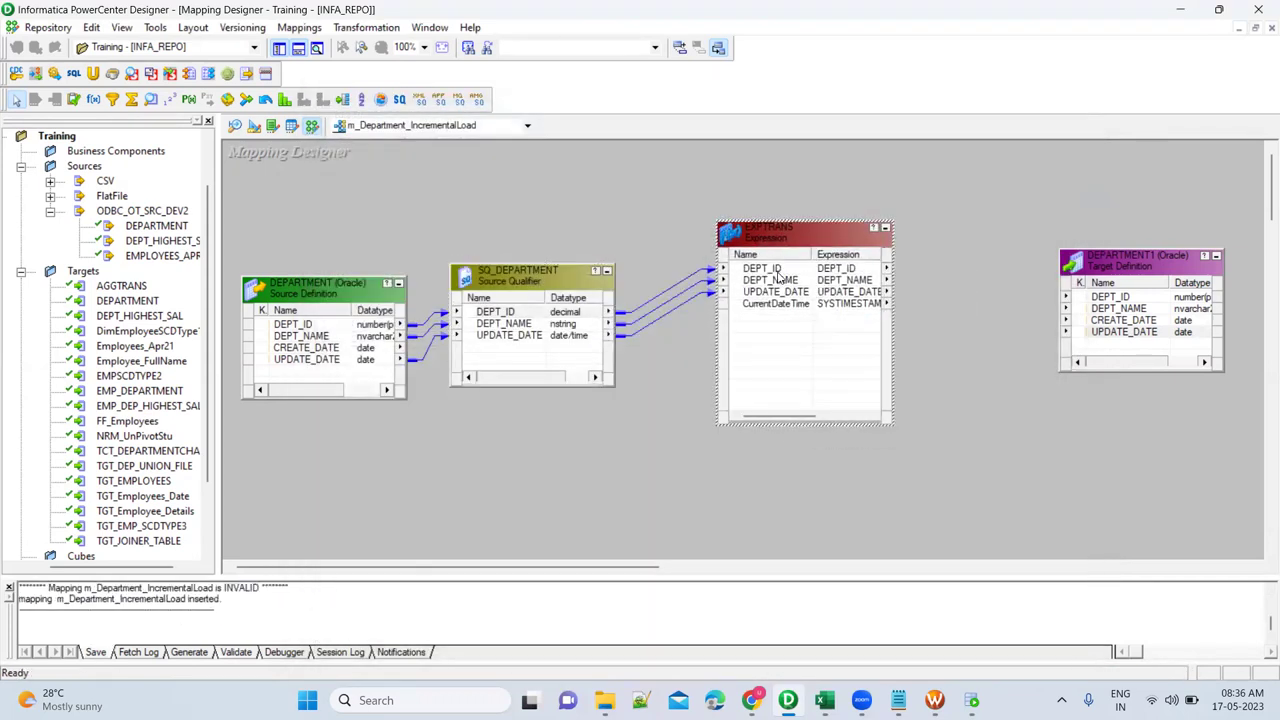
pyautogui.click(779, 271)
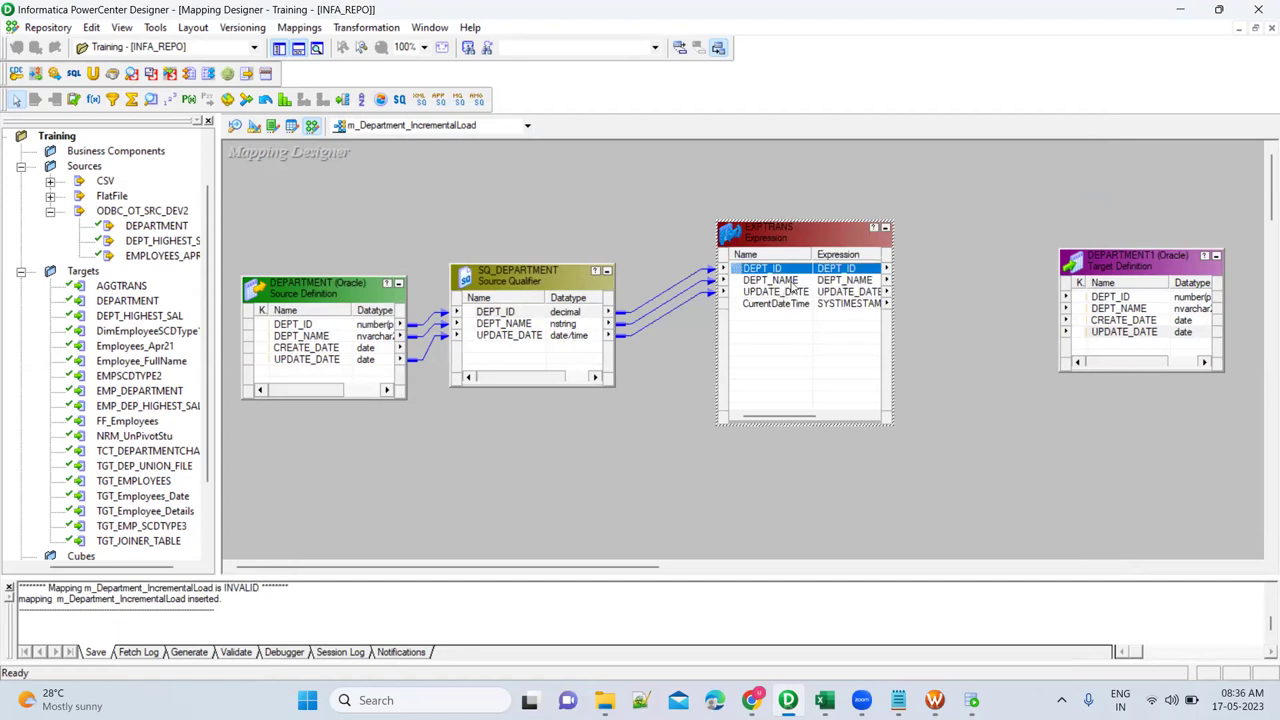
pyautogui.keyDown('shift'); pyautogui.click(772, 281); pyautogui.keyUp('shift')
pyautogui.moveTo(740, 272); pyautogui.dragTo(1115, 298)
pyautogui.click(833, 308)
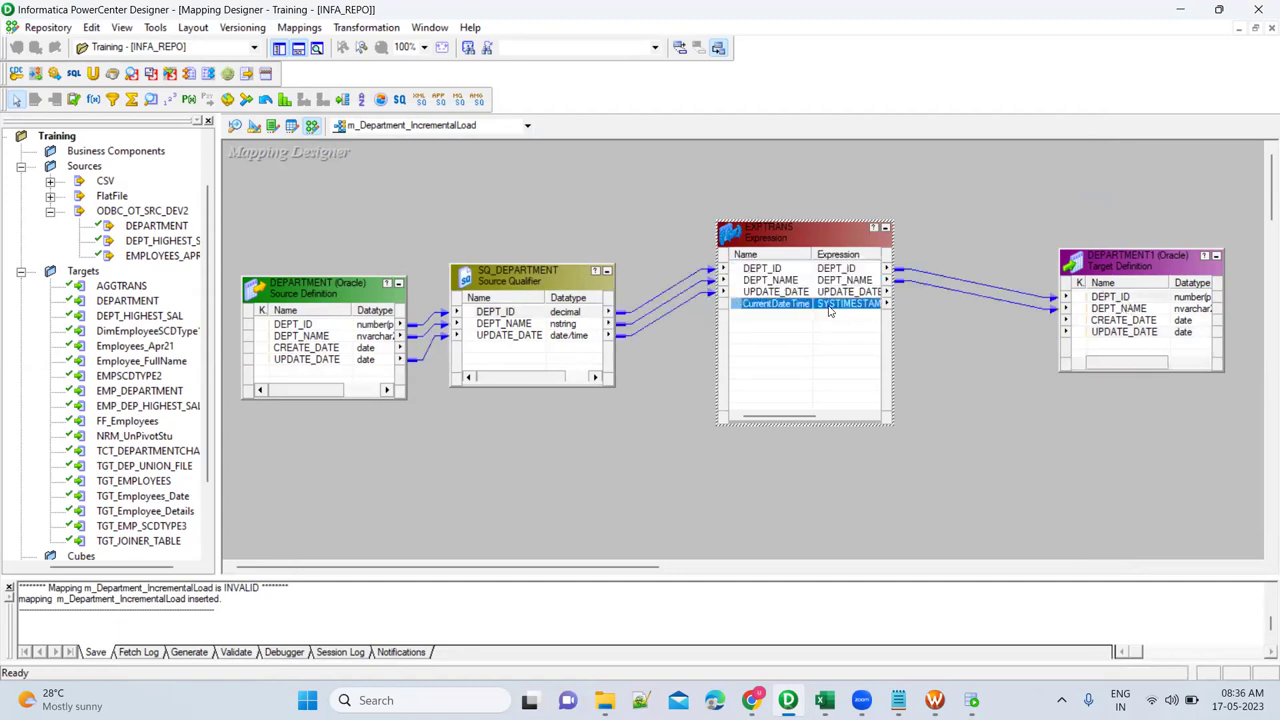
pyautogui.moveTo(737, 310); pyautogui.dragTo(1106, 324)
# Rearrange EXPTRANS and place a new Lookup transformation on the canvas.
pyautogui.click(970, 254)
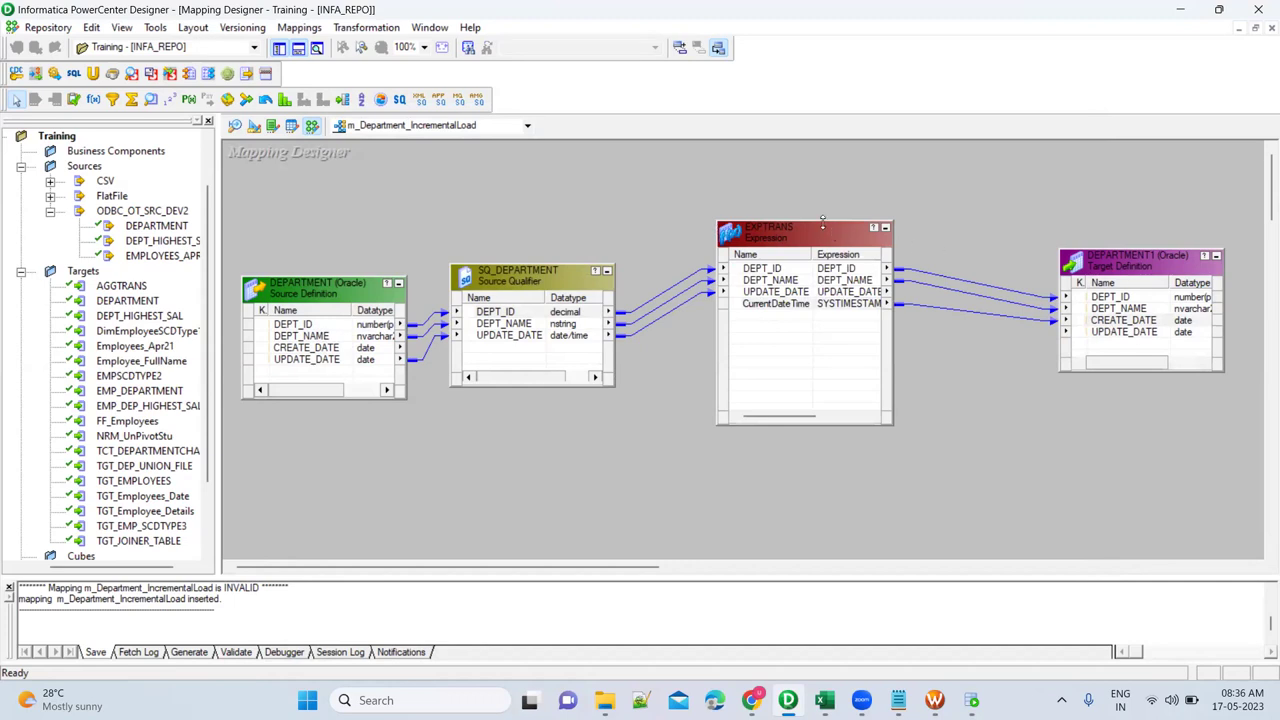
pyautogui.moveTo(822, 296); pyautogui.dragTo(808, 392)
pyautogui.click(800, 275)
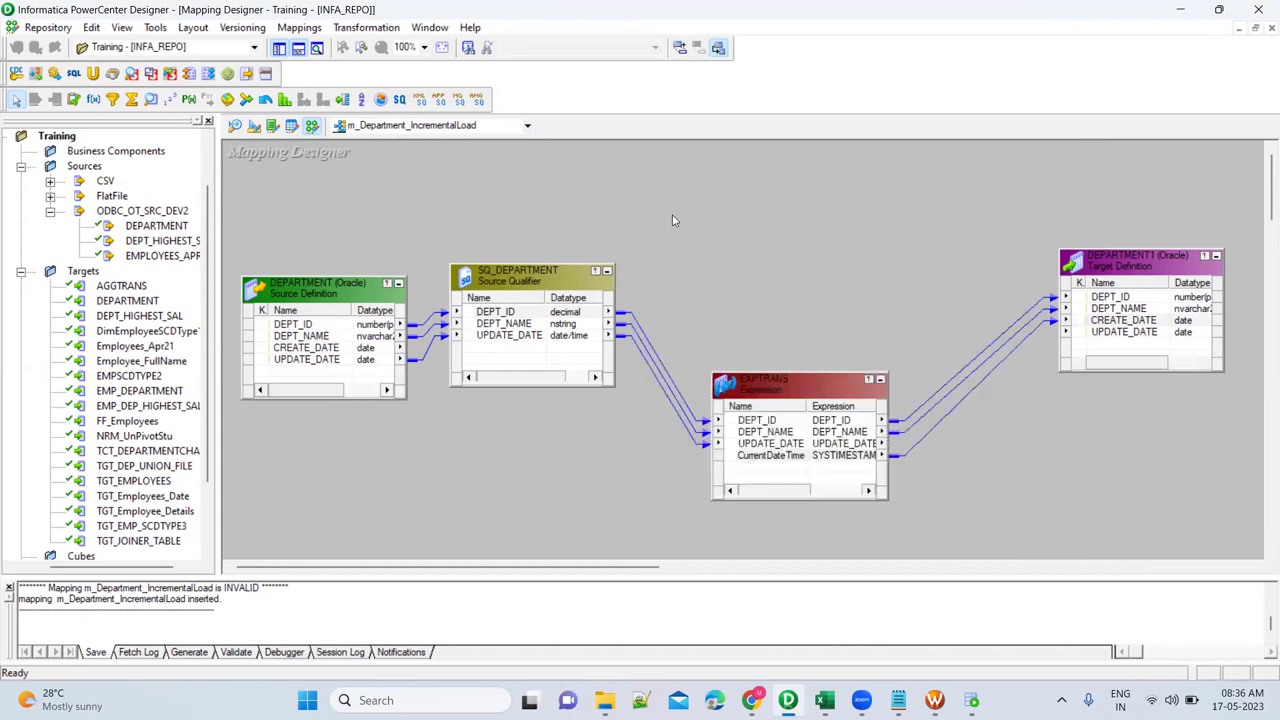
pyautogui.click(151, 99)
pyautogui.click(731, 182)
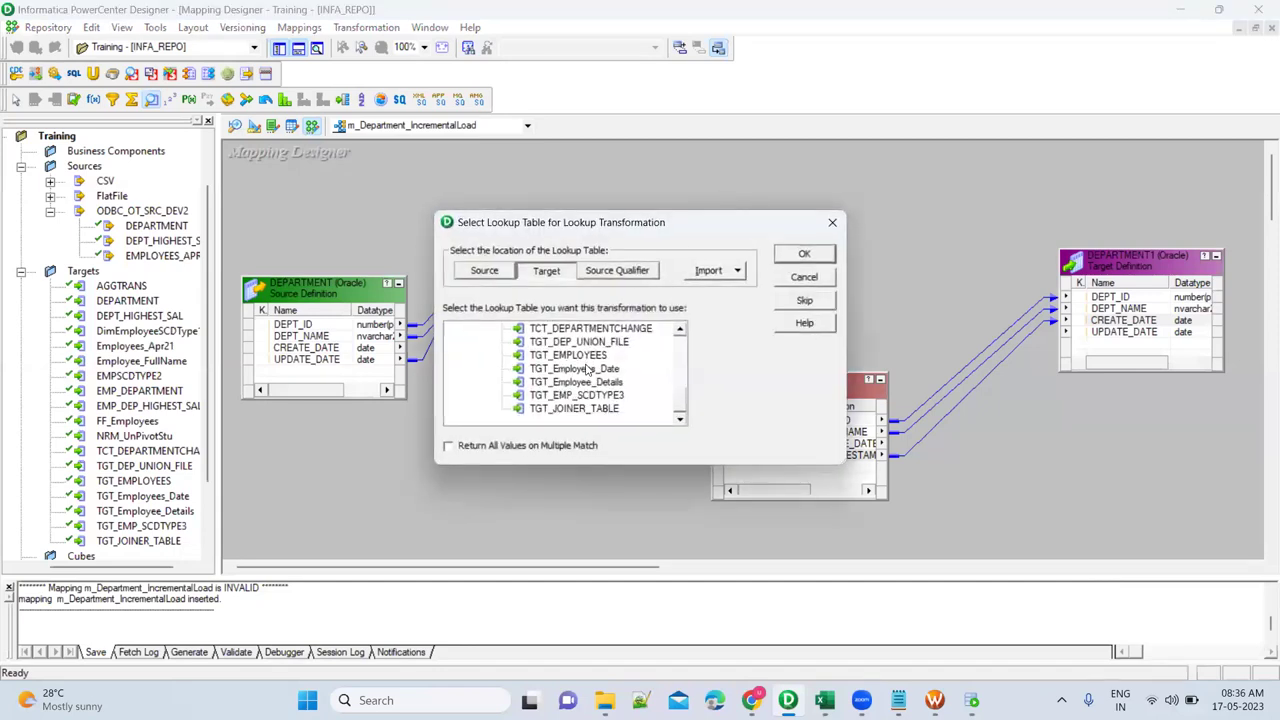
# Create the LKPTRANS lookup on the DEPARTMENT target table.
pyautogui.scroll(1, 587, 370)
pyautogui.scroll(4, 587, 370)
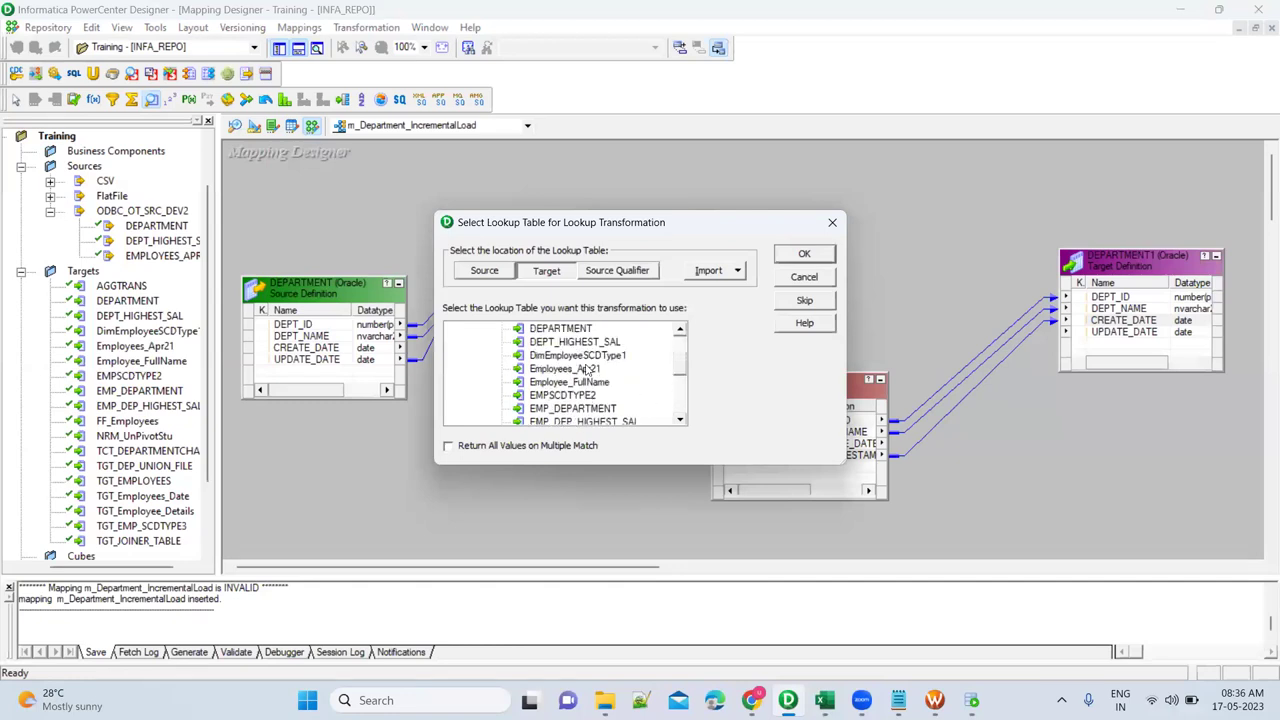
pyautogui.scroll(1, 590, 370)
pyautogui.click(572, 355)
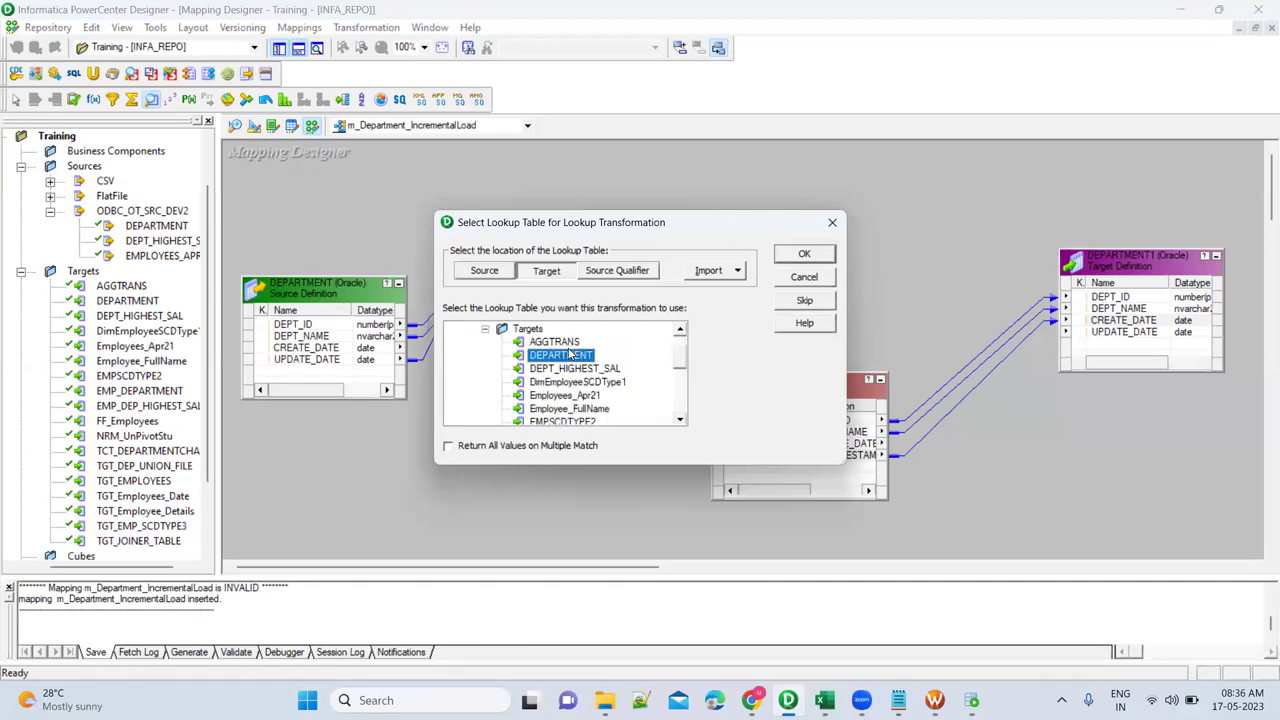
pyautogui.click(805, 256)
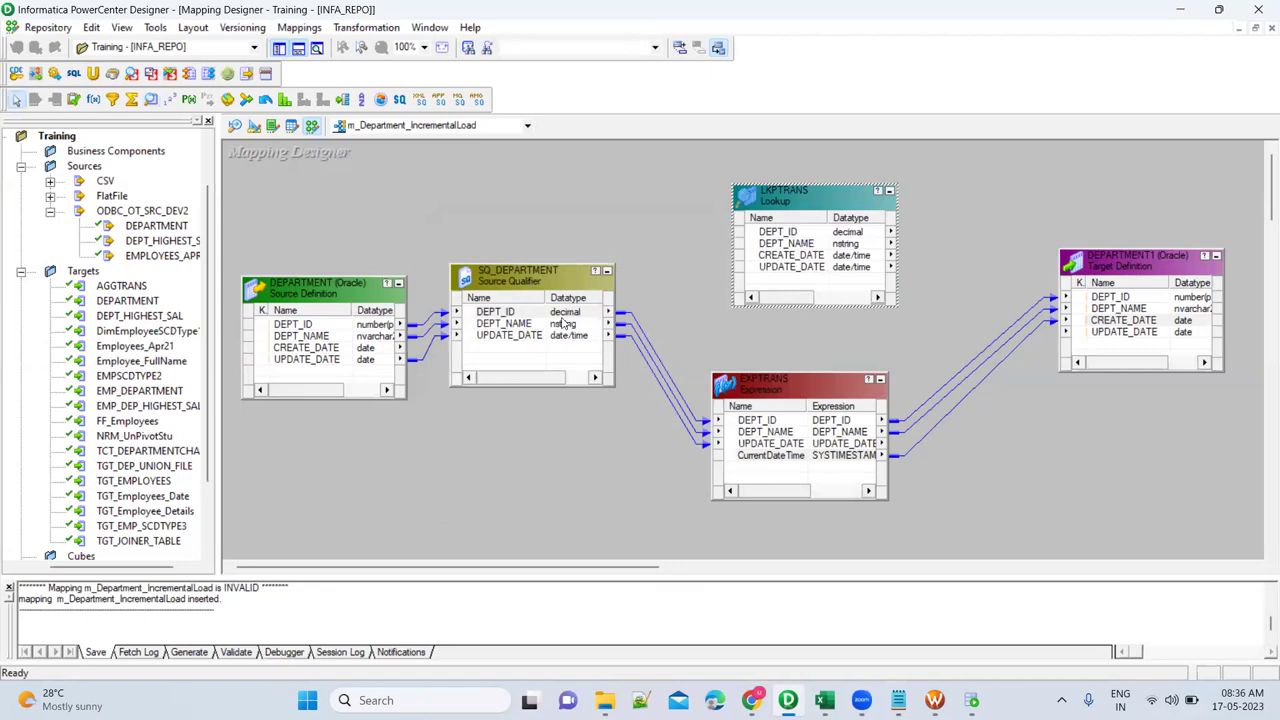
# Feed SQ_DEPARTMENT's DEPT_ID into LKPTRANS and pass the lookup's DEPT_ID into EXPTRANS as DEPT_ID1.
pyautogui.click(527, 323)
pyautogui.click(517, 313)
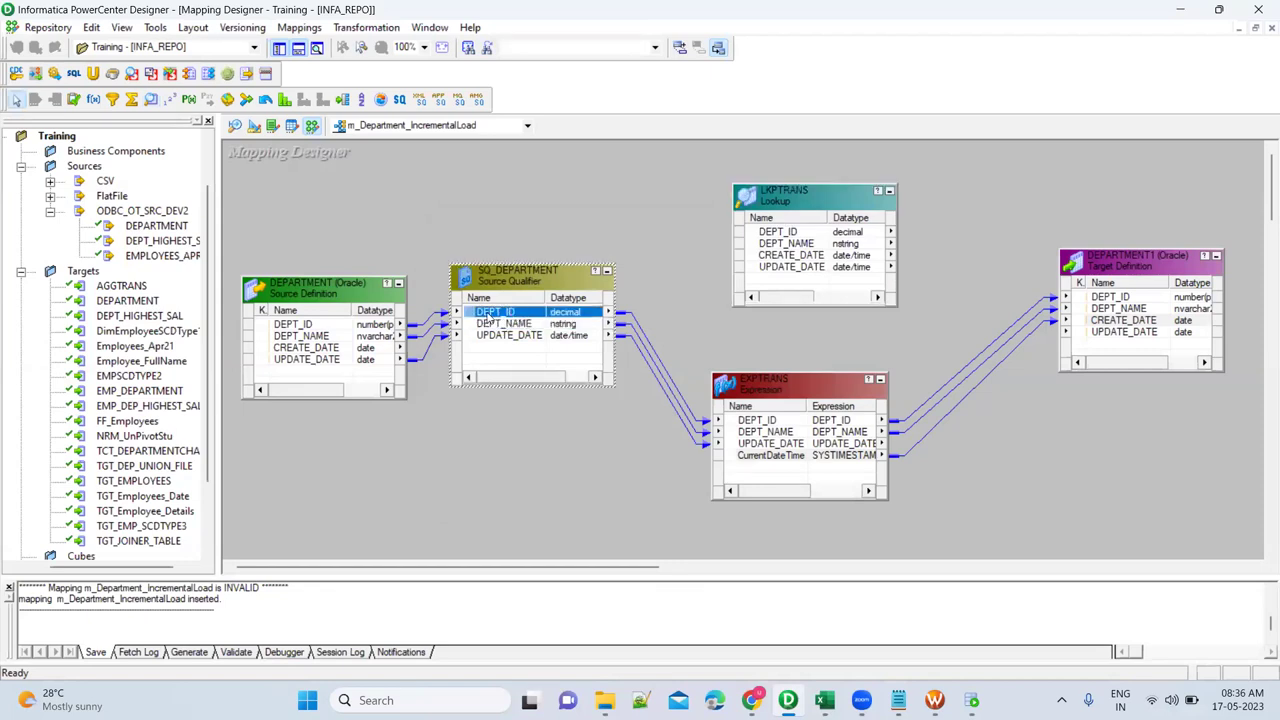
pyautogui.moveTo(692, 260); pyautogui.dragTo(683, 190)
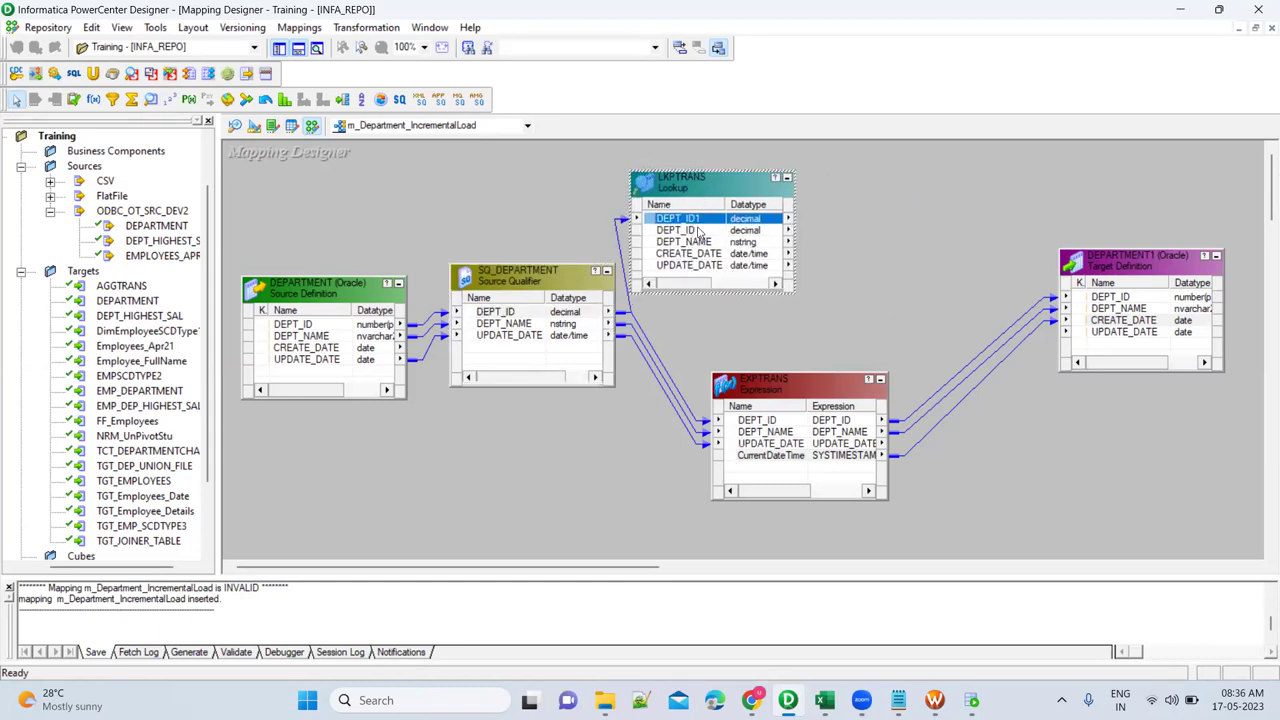
pyautogui.click(674, 231)
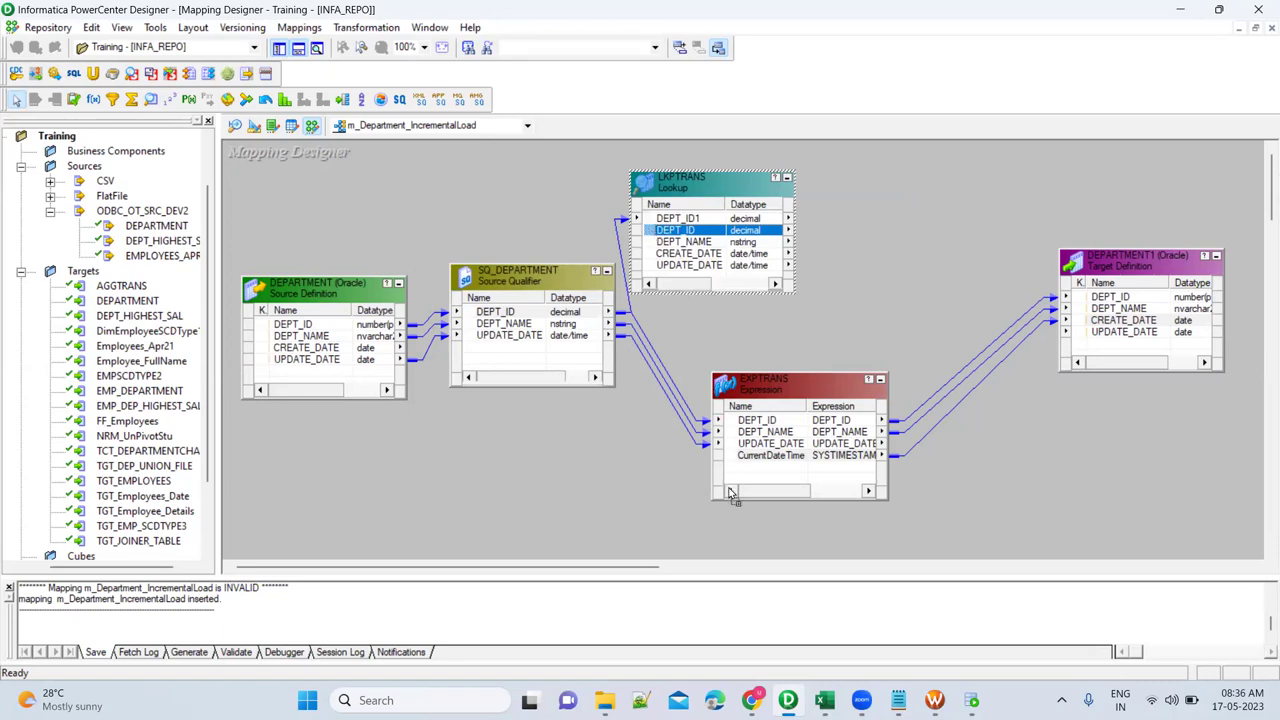
pyautogui.moveTo(752, 482); pyautogui.dragTo(752, 470)
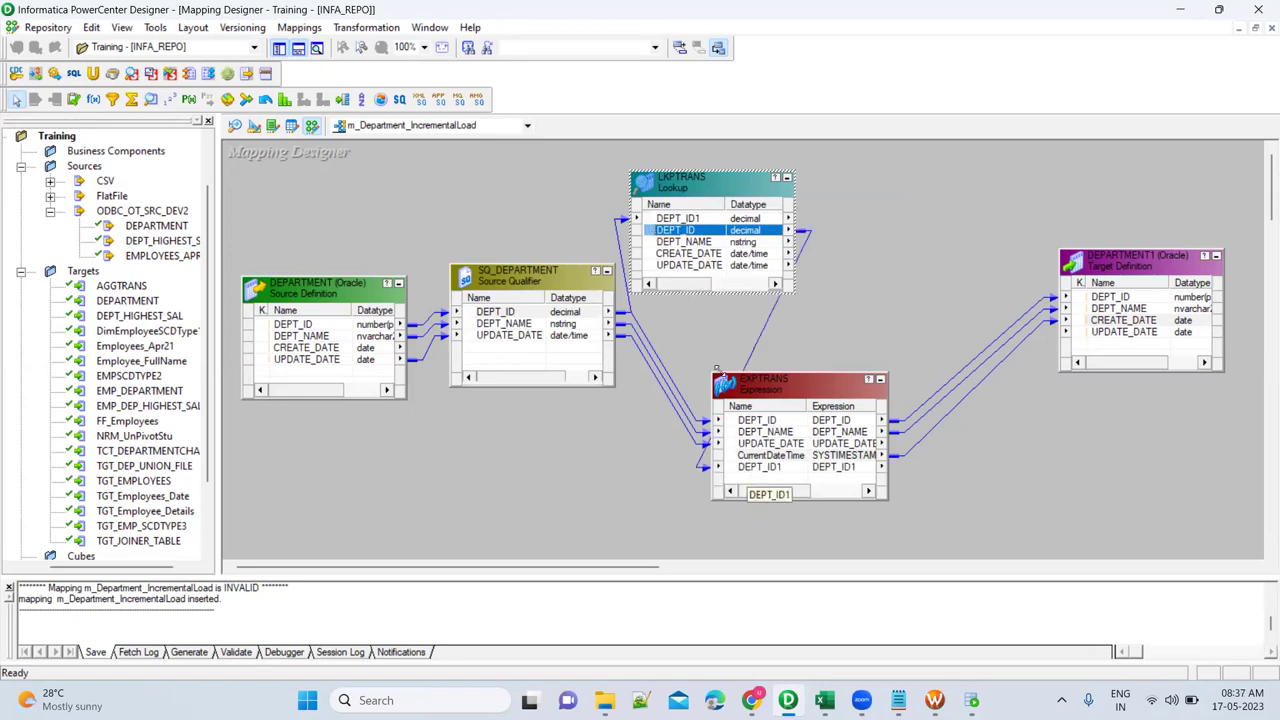
# Rename the lookup's DEPT_ID1 port to DEPT_ID_IN and set its input flag.
pyautogui.doubleClick(712, 190)
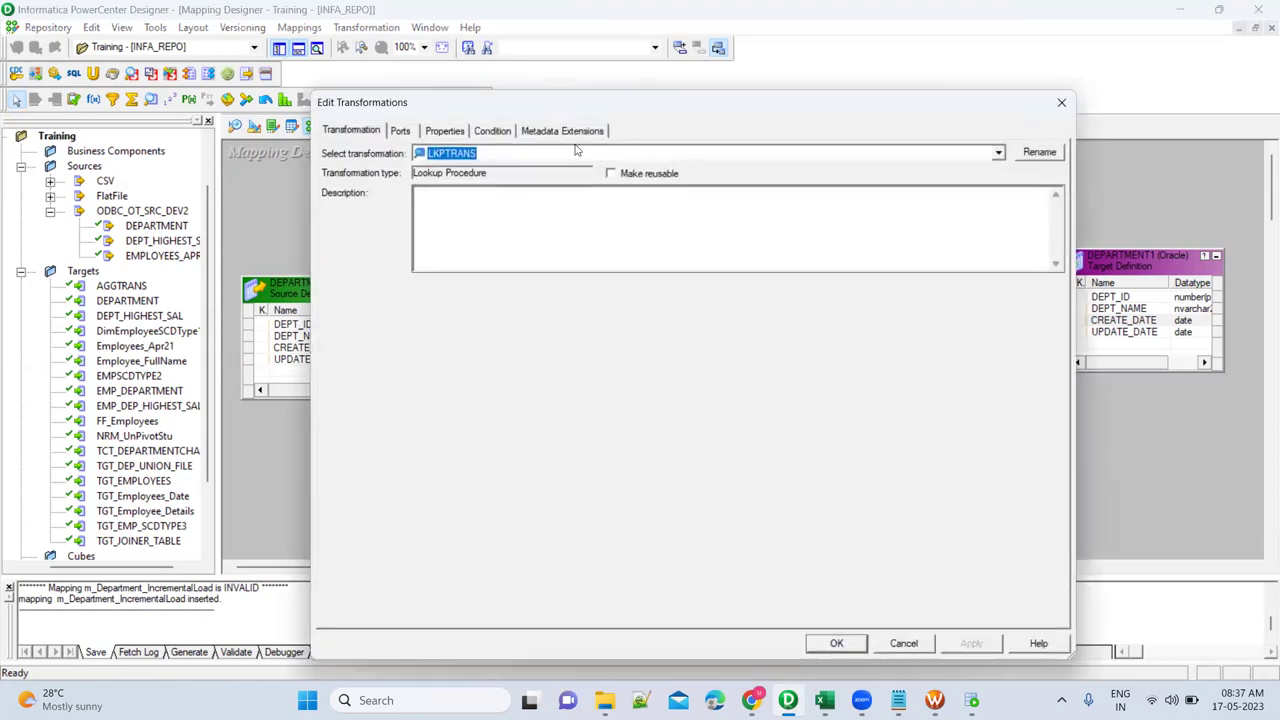
pyautogui.click(508, 133)
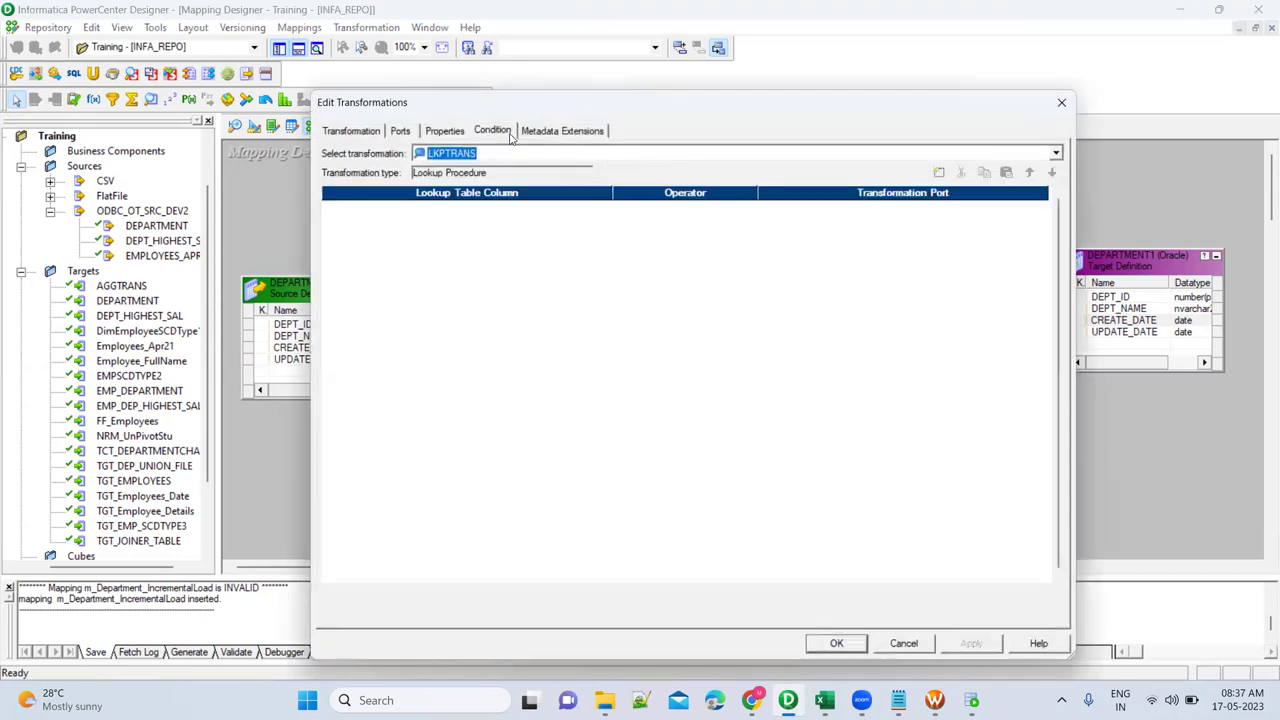
pyautogui.click(400, 131)
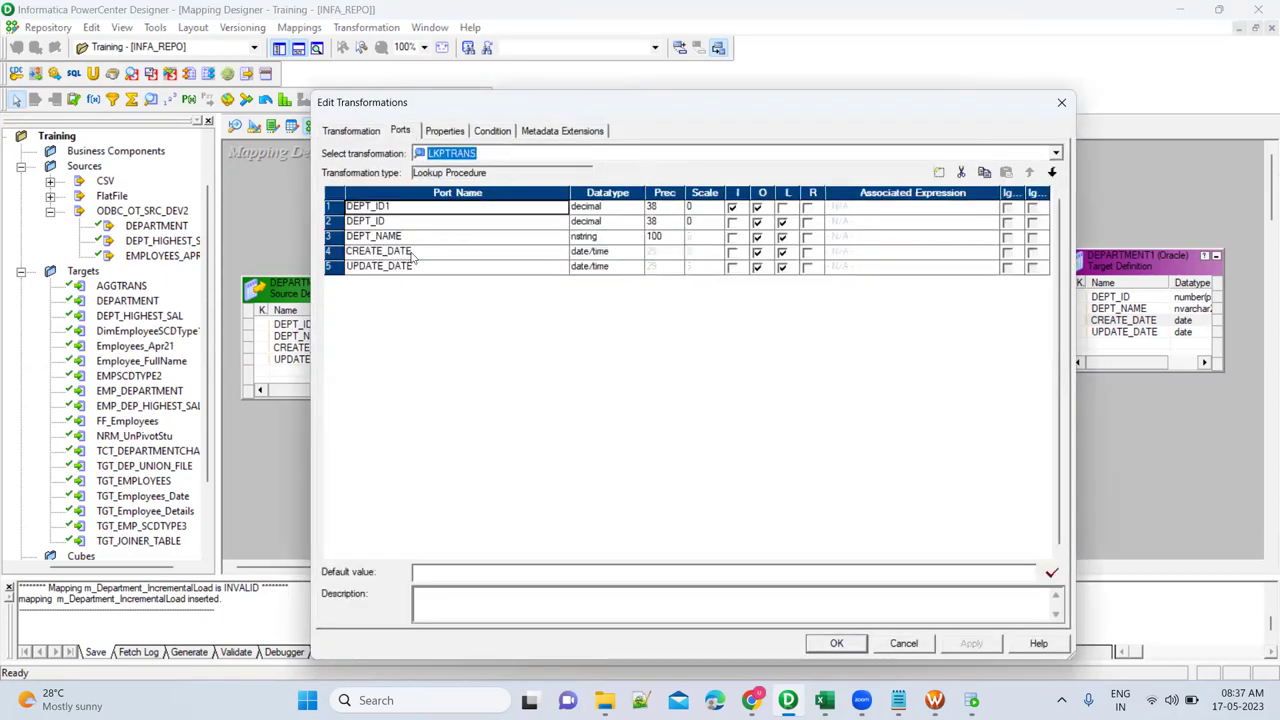
pyautogui.click(380, 206)
pyautogui.press('BackSpace')
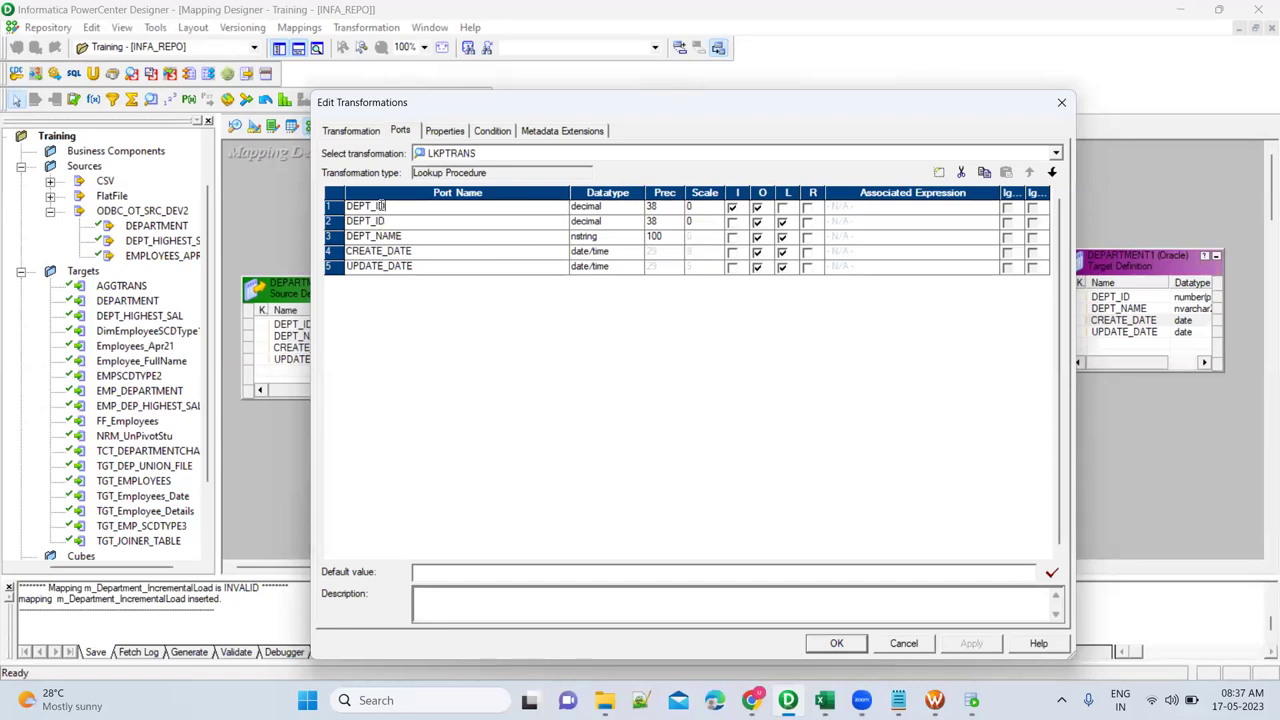
pyautogui.click(732, 207)
# Add the lookup condition DEPT_ID = DEPT_ID_IN and apply it.
pyautogui.click(501, 135)
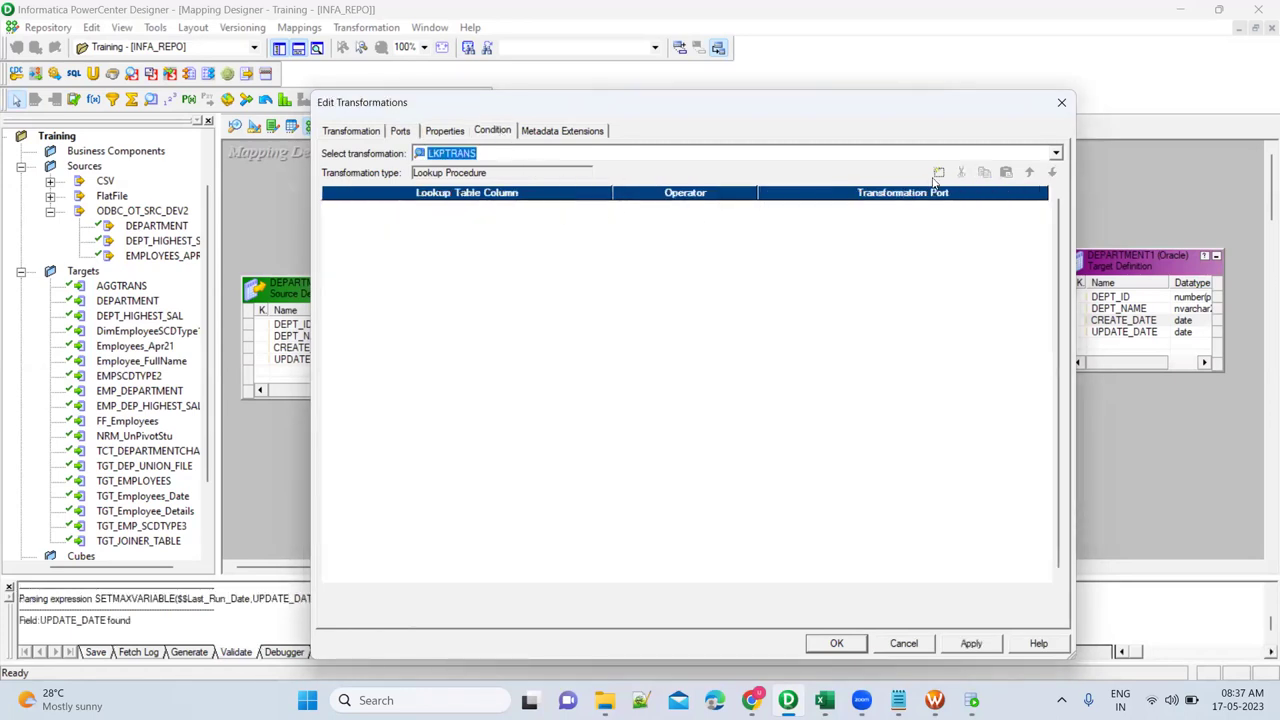
pyautogui.click(938, 173)
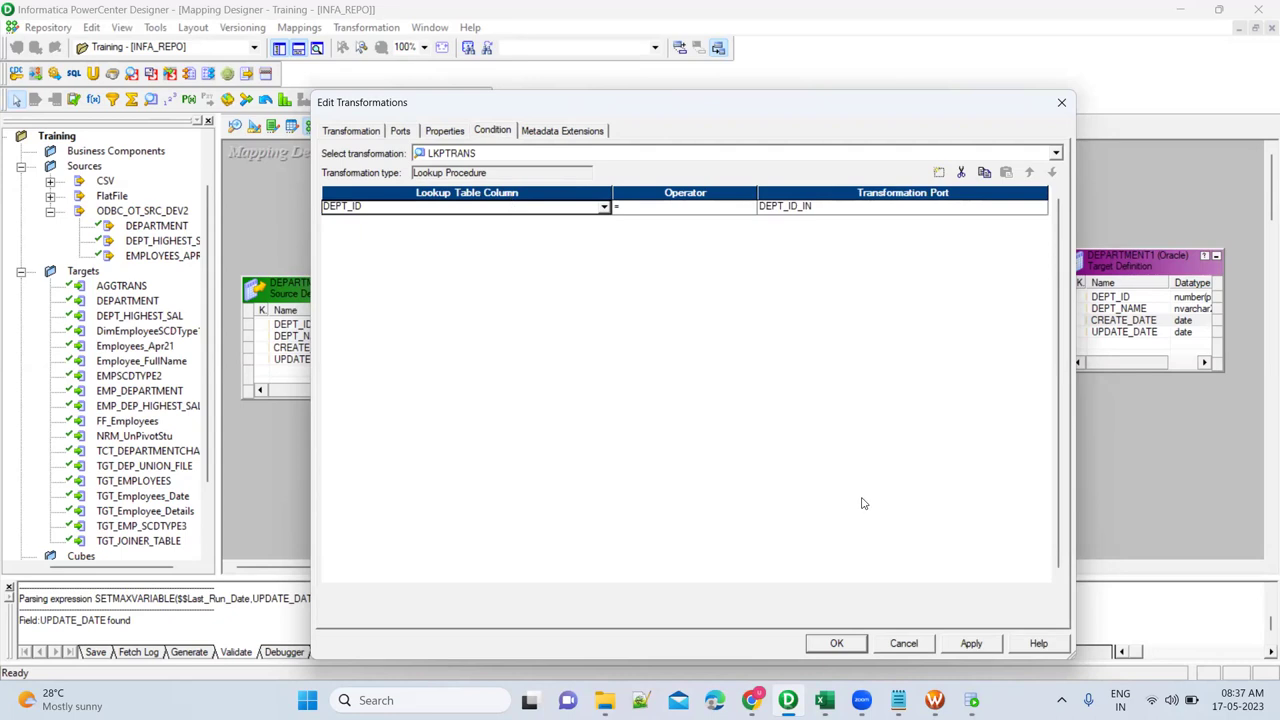
pyautogui.click(984, 648)
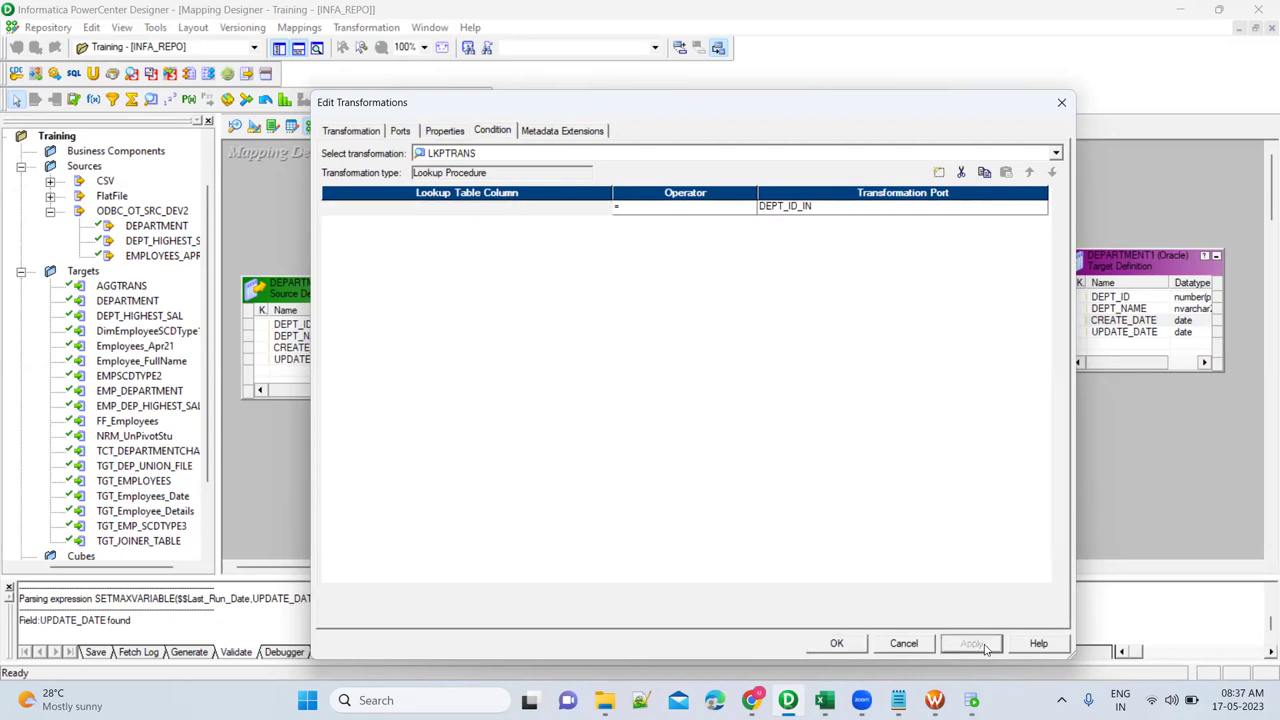
pyautogui.click(838, 643)
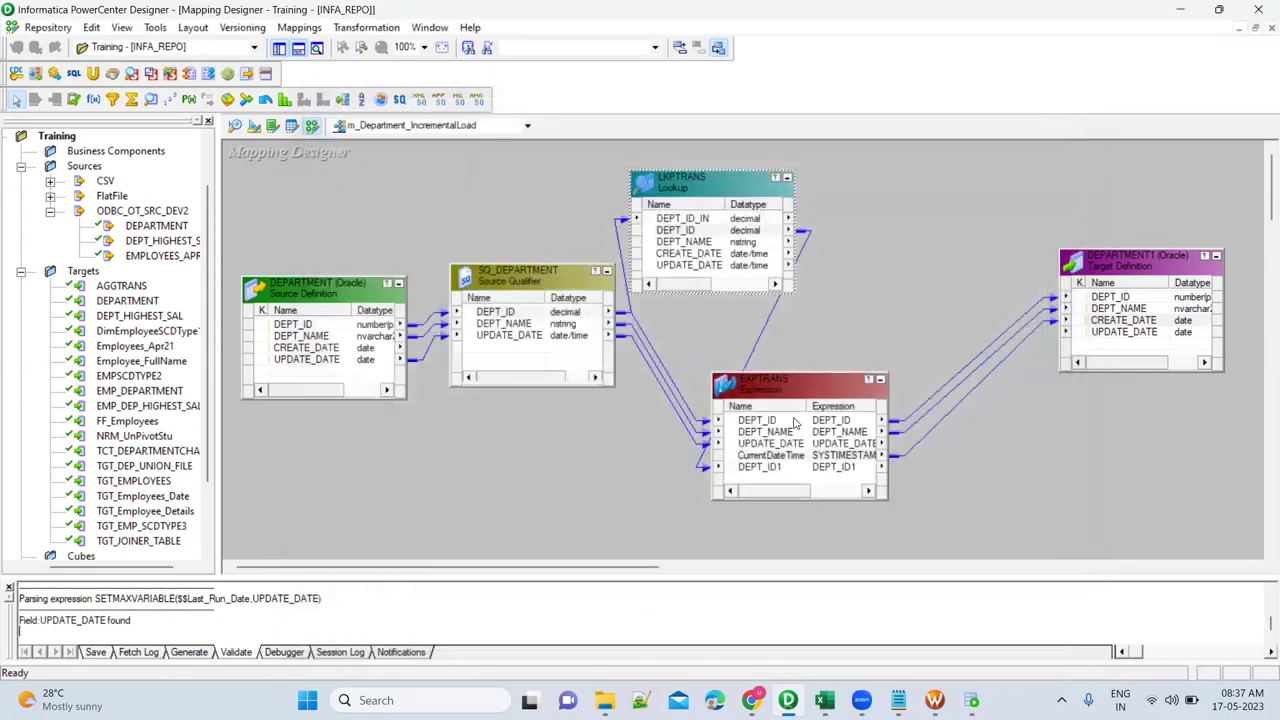
# Rename the EXPTRANS DEPT_ID1 port to TGT_DEPT_ID.
pyautogui.click(766, 467)
pyautogui.doubleClick(766, 467)
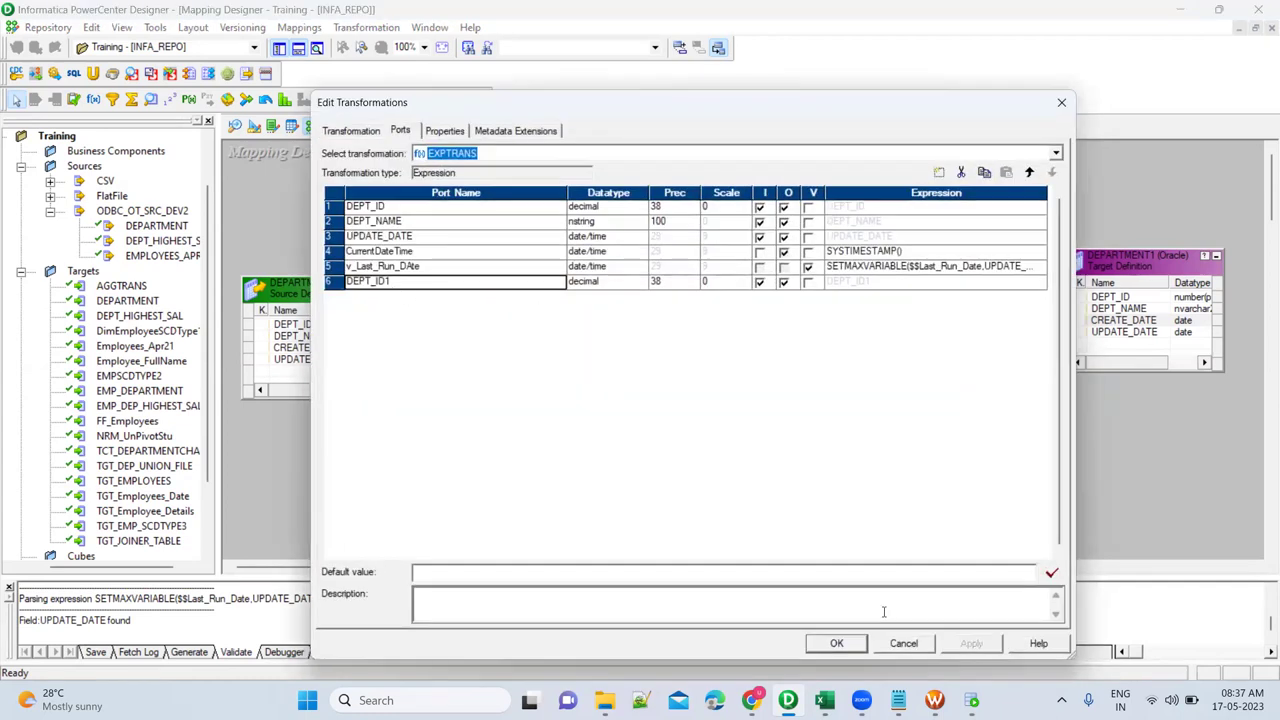
pyautogui.click(903, 643)
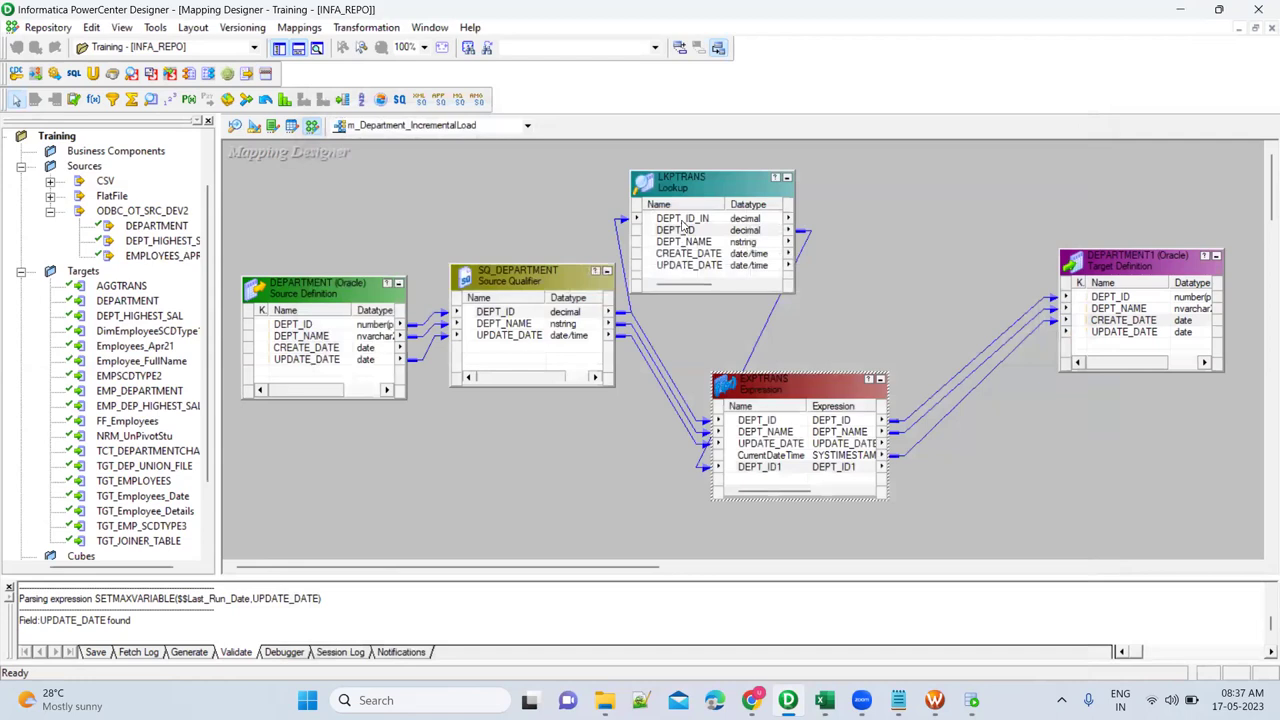
pyautogui.click(688, 236)
pyautogui.click(672, 420)
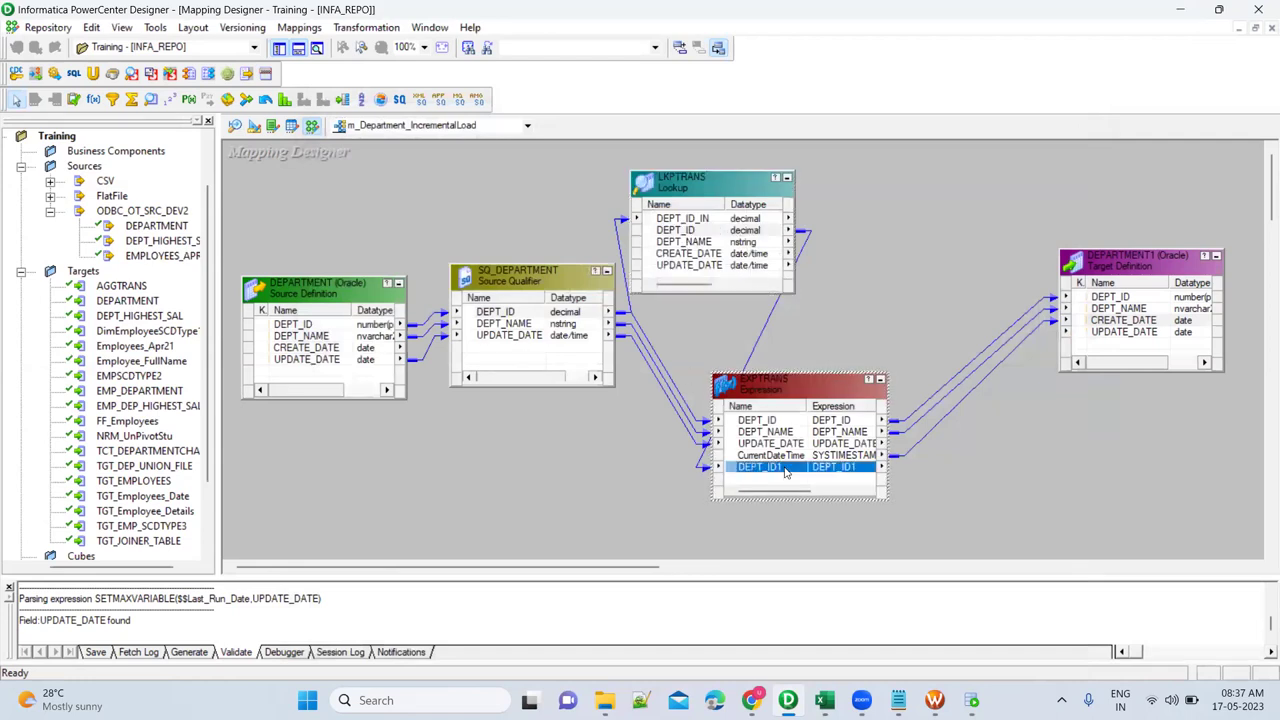
pyautogui.doubleClick(672, 420)
pyautogui.click(388, 283)
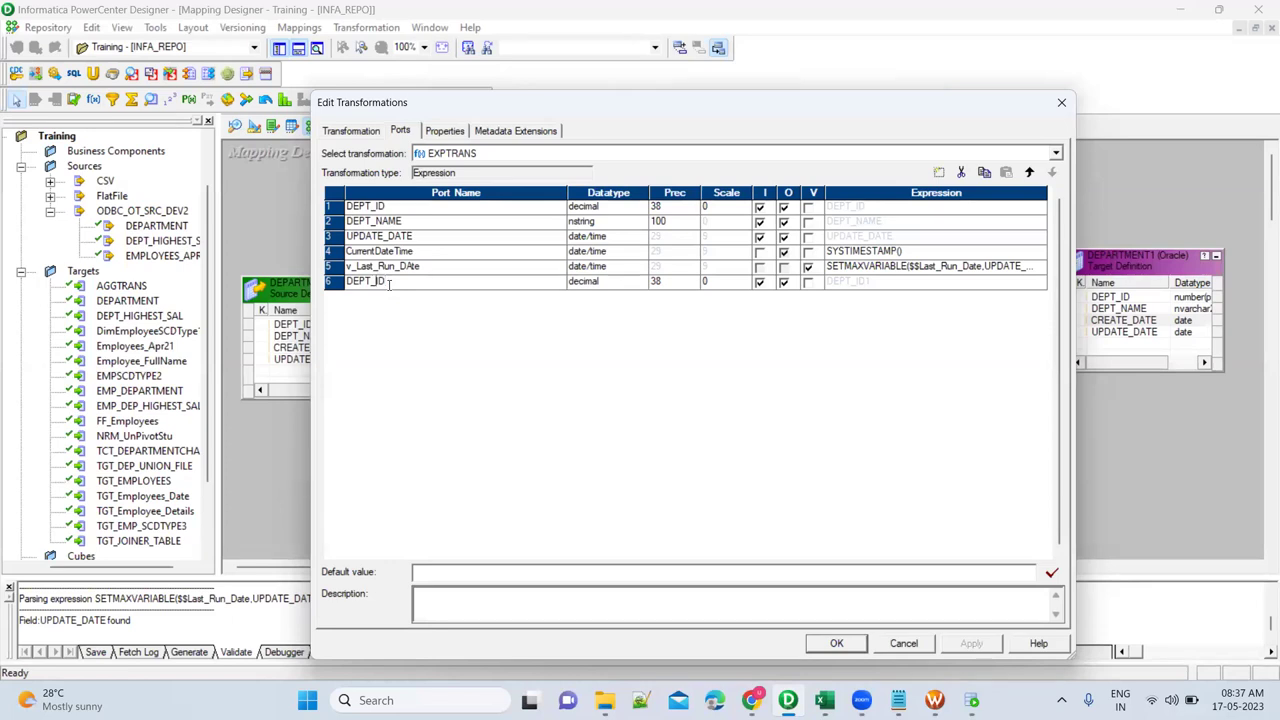
pyautogui.write('TGT_')
pyautogui.click(854, 645)
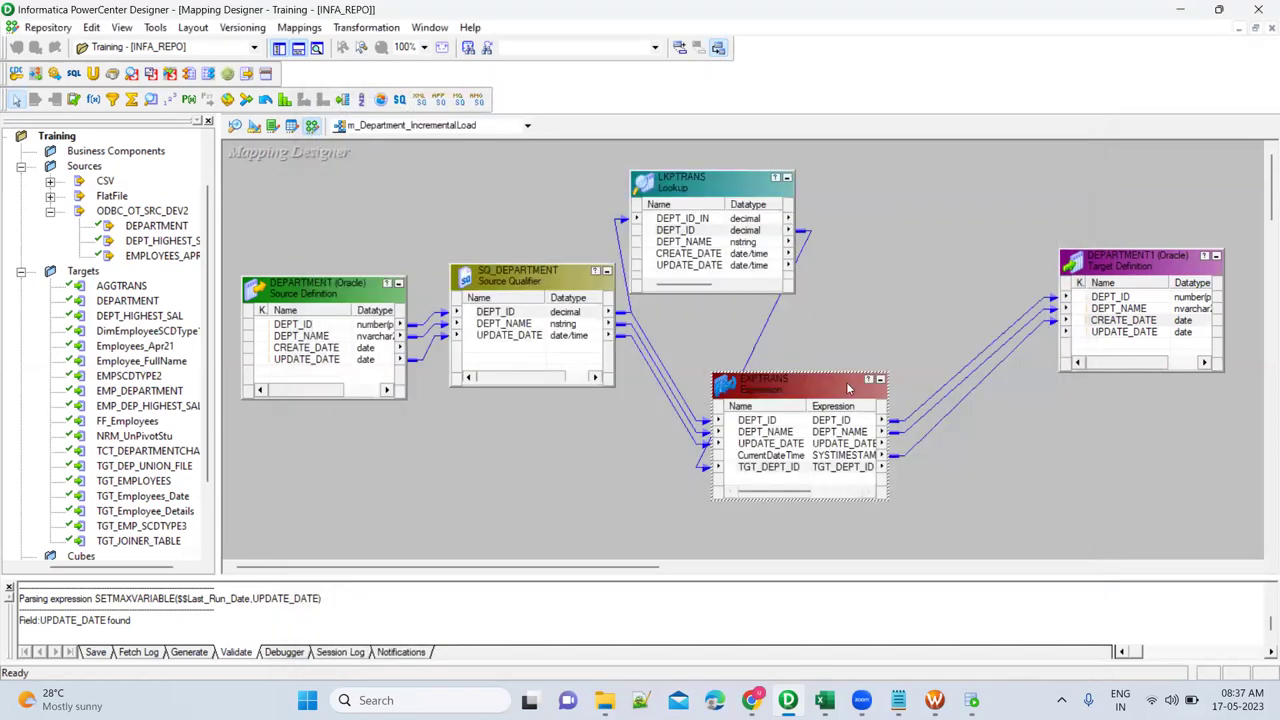
# Delete the EXPTRANS links to the DEPARTMENT1 target.
pyautogui.click(888, 309)
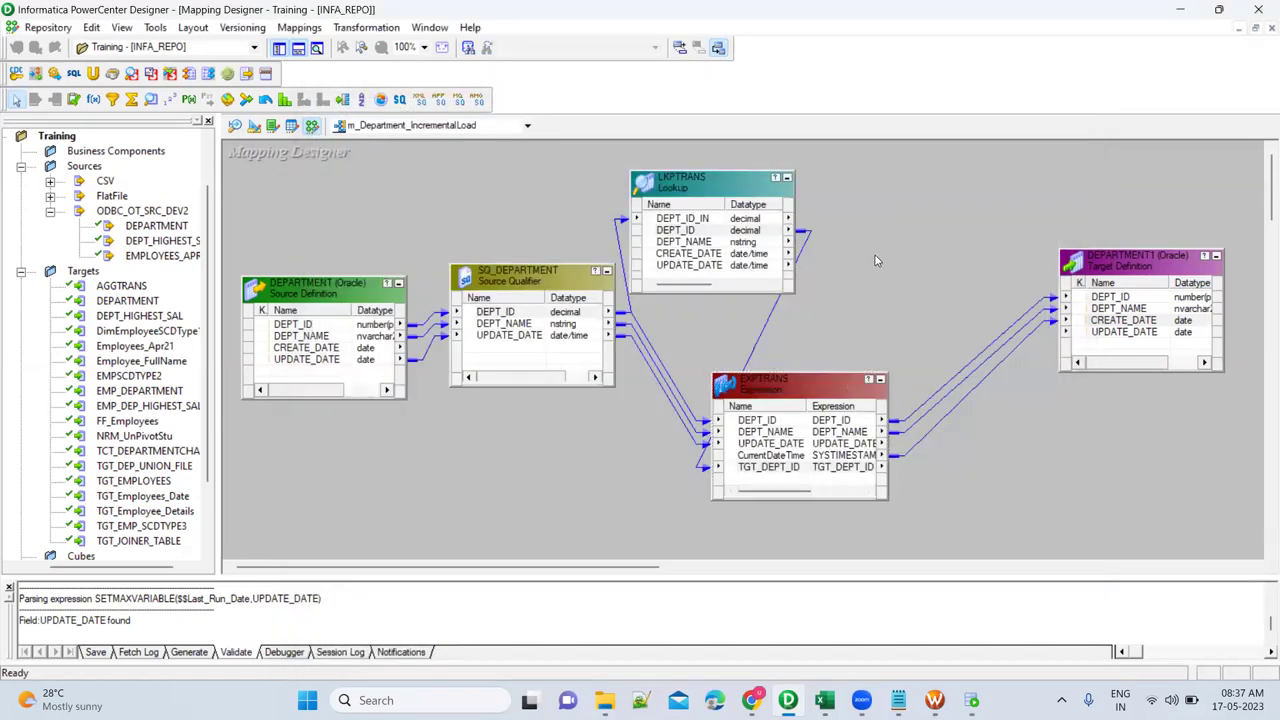
pyautogui.click(982, 355)
pyautogui.press('Delete')
pyautogui.moveTo(850, 380); pyautogui.dragTo(795, 372)
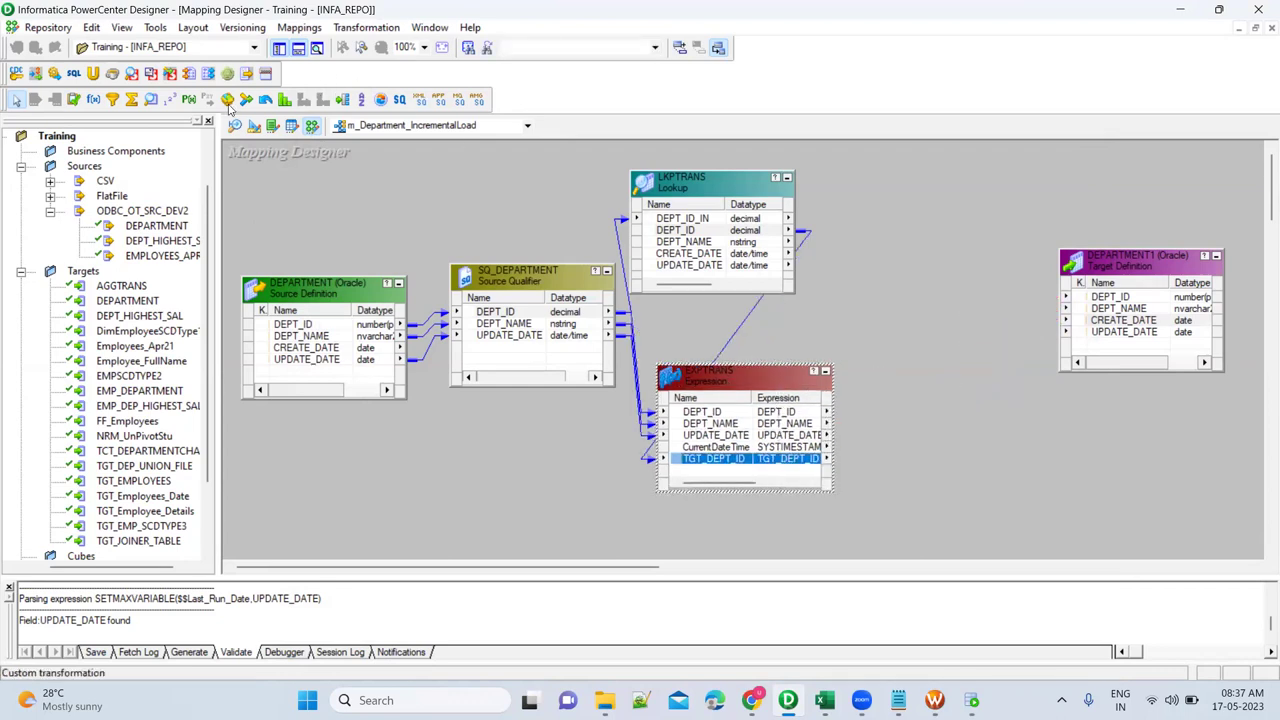
# Place router RTRTRANS and link all EXPTRANS ports, DEPT_ID through TGT_DEPT_ID, into it.
pyautogui.click(342, 100)
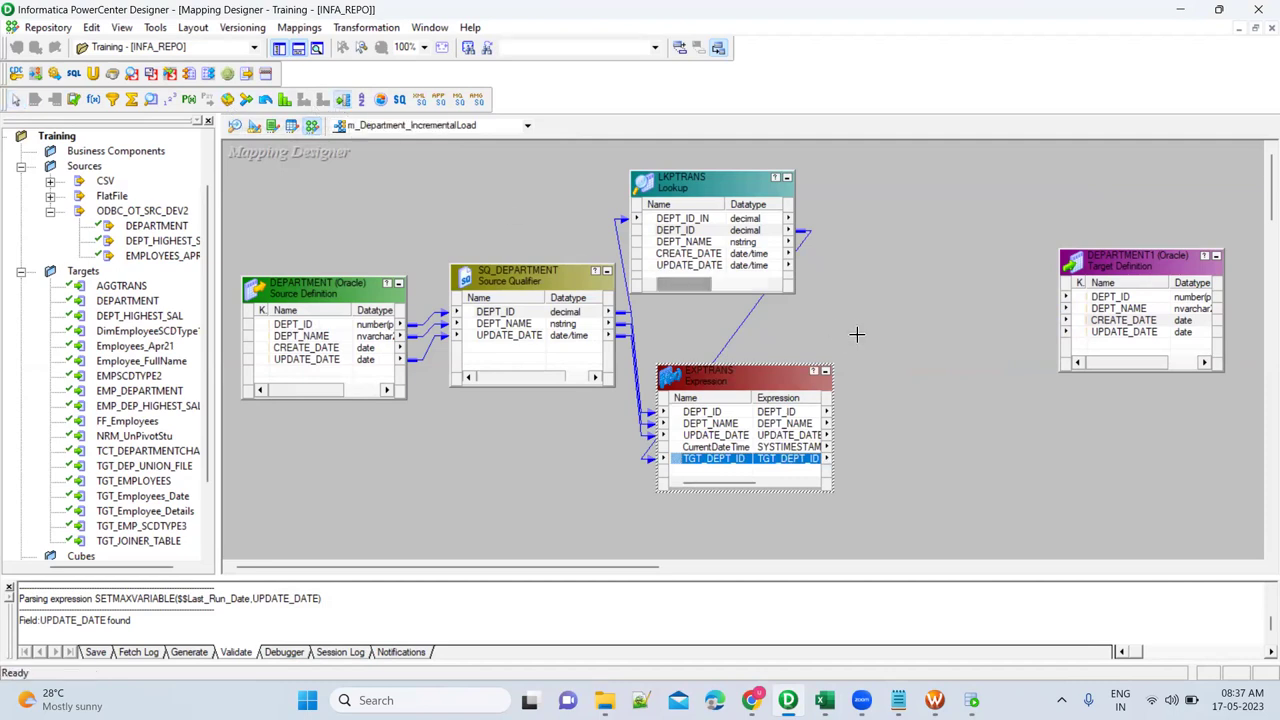
pyautogui.click(898, 327)
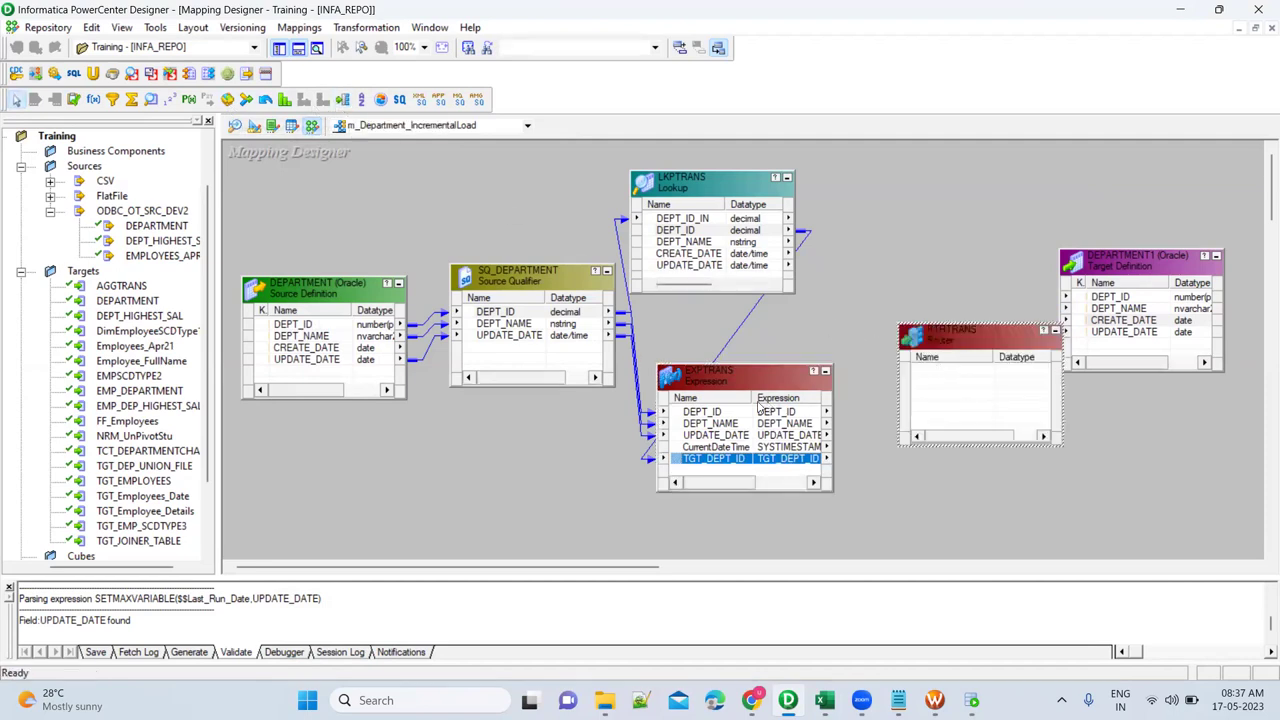
pyautogui.click(706, 414)
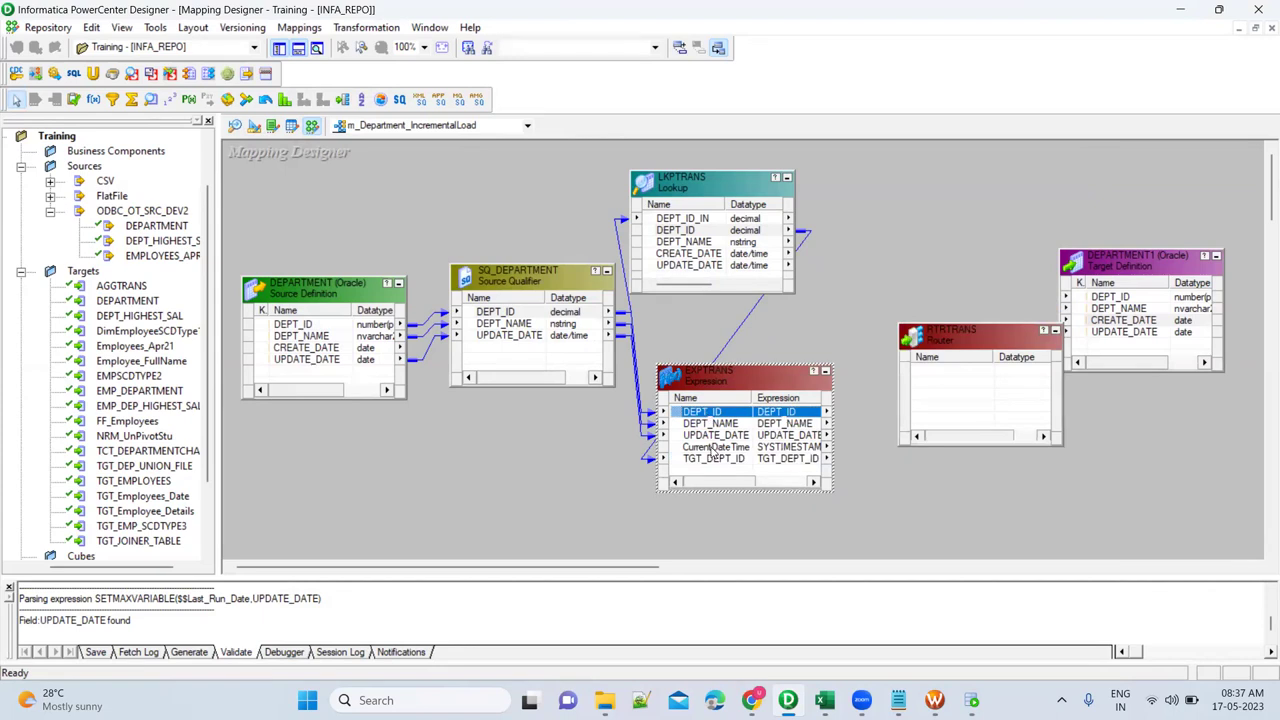
pyautogui.keyDown('shift'); pyautogui.click(713, 459); pyautogui.keyUp('shift')
pyautogui.moveTo(688, 428); pyautogui.dragTo(935, 382)
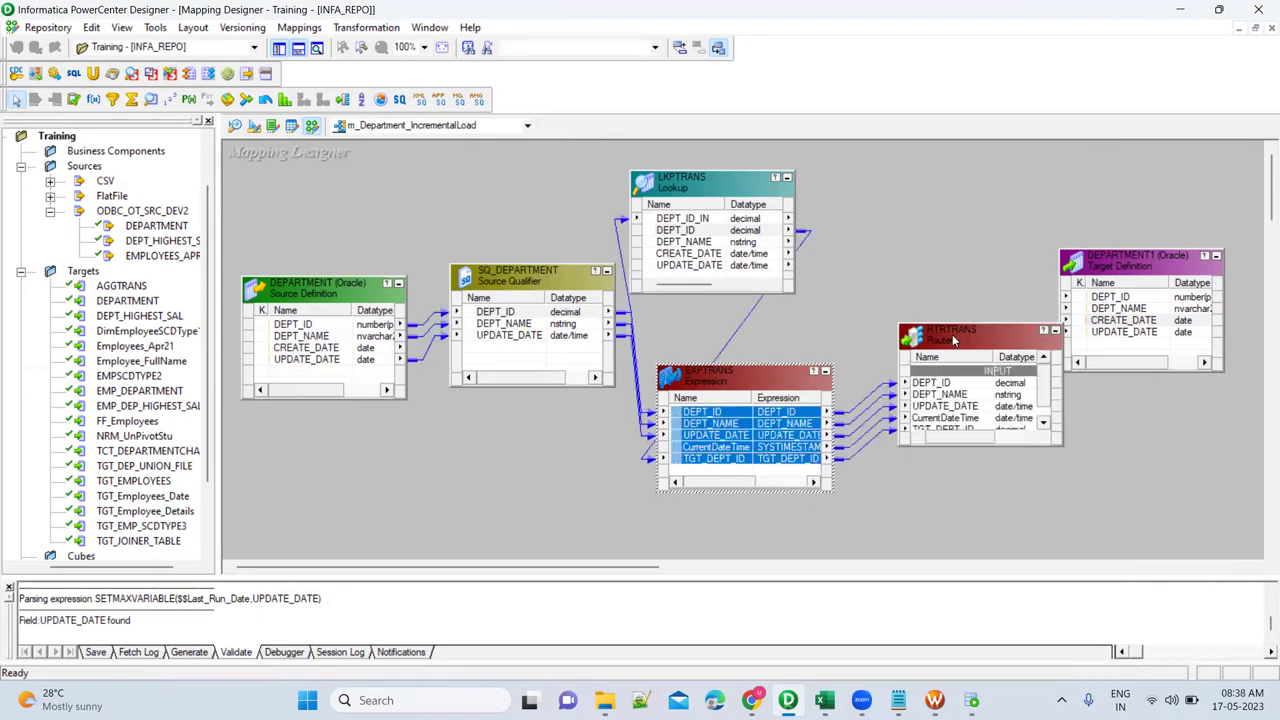
# Add two router groups named INSERT and UPDATE.
pyautogui.doubleClick(953, 340)
pyautogui.click(488, 131)
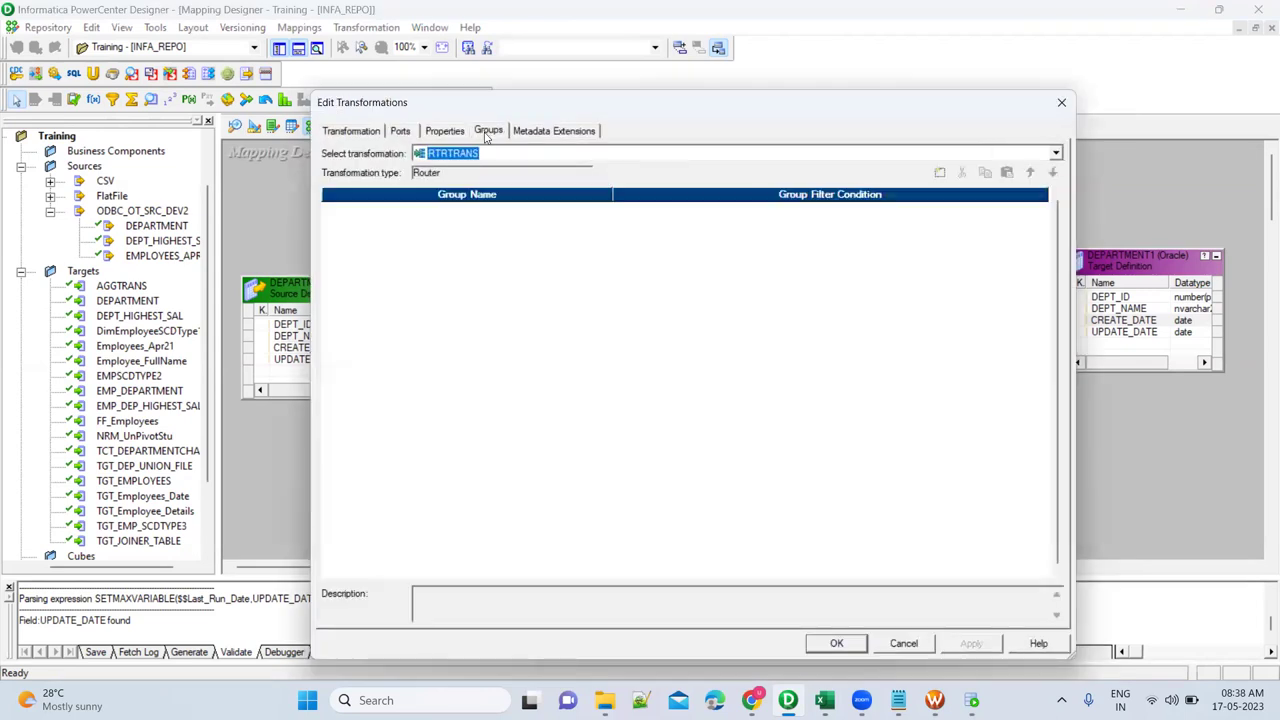
pyautogui.click(938, 174)
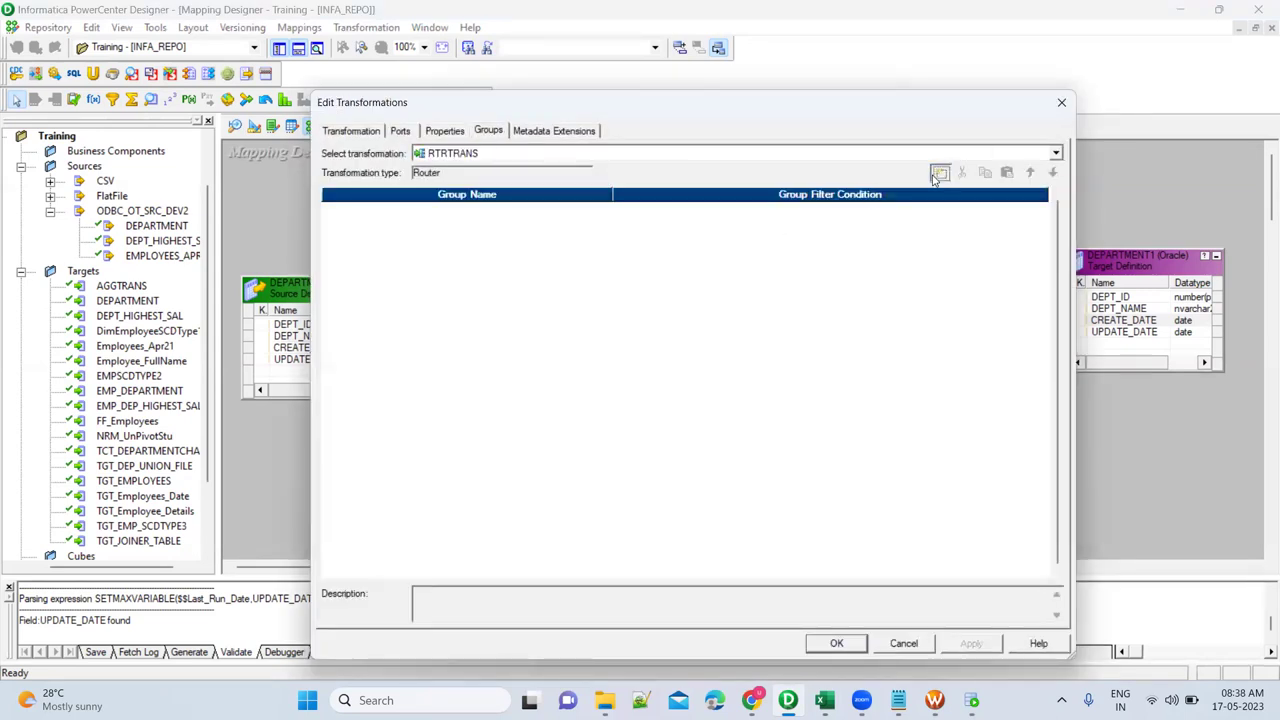
pyautogui.click(938, 174)
pyautogui.click(542, 212)
pyautogui.write('INSERT')
pyautogui.press('Down')
pyautogui.write('U')
pyautogui.press('Tab')
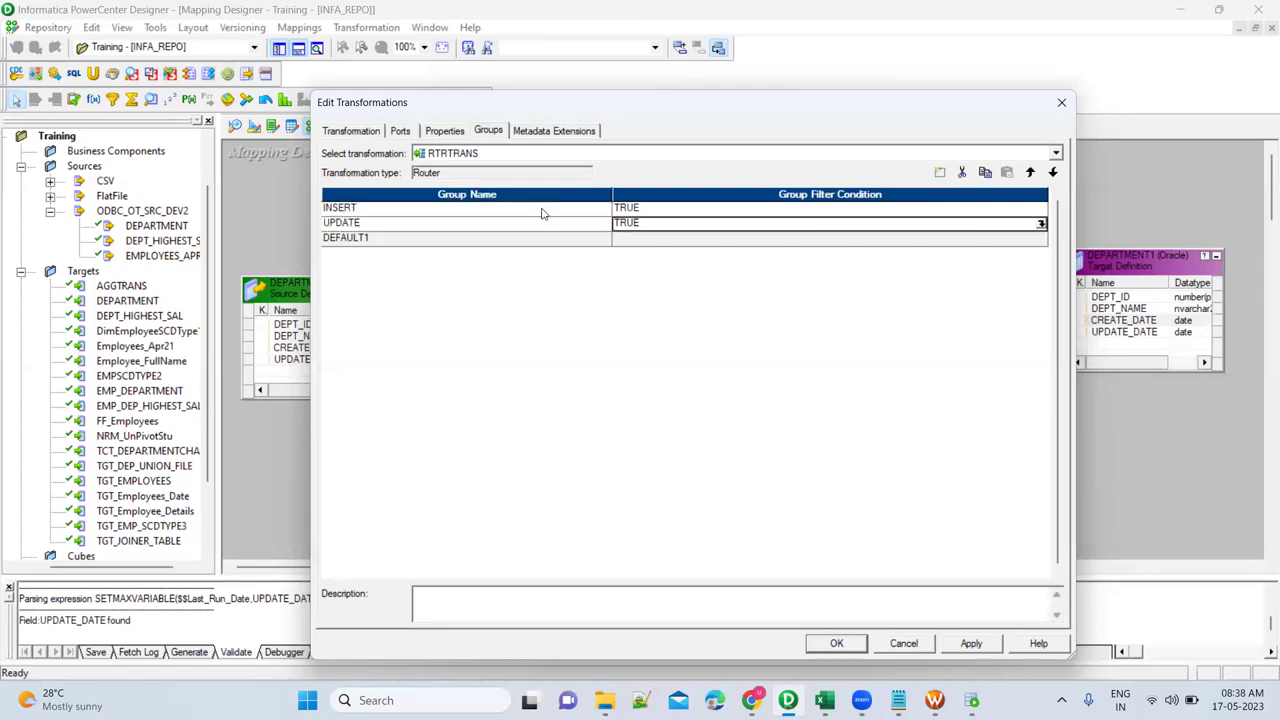
pyautogui.click(916, 209)
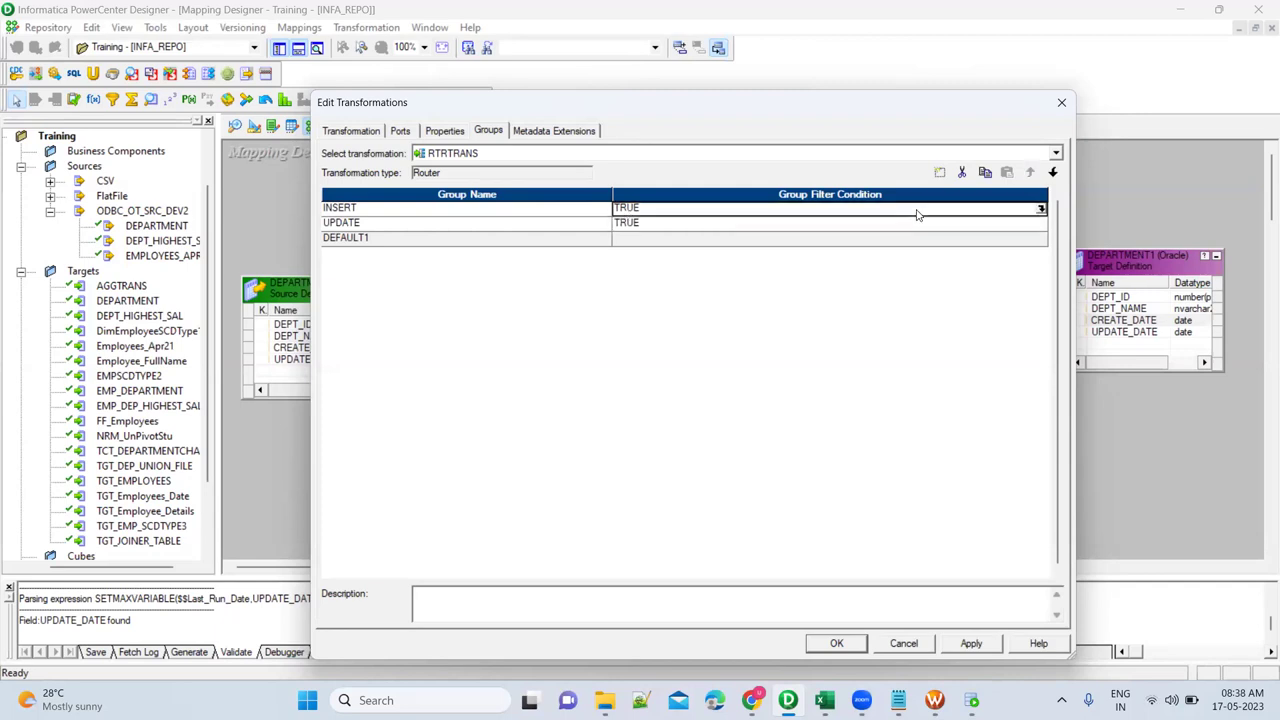
# Replace the INSERT group's TRUE filter with ISNULL(TGT_DEPT_ID).
pyautogui.click(1041, 209)
pyautogui.hotkey('ctrl', 'a')
pyautogui.press('Delete')
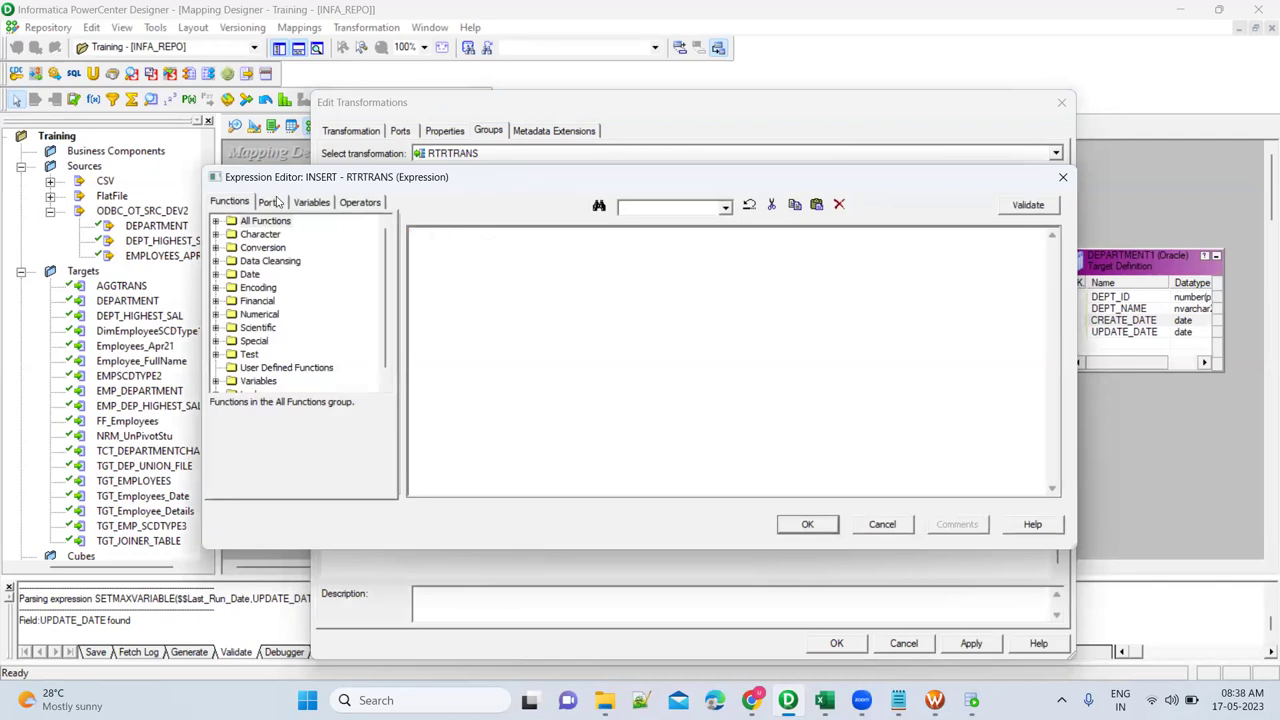
pyautogui.click(276, 202)
pyautogui.doubleClick(290, 316)
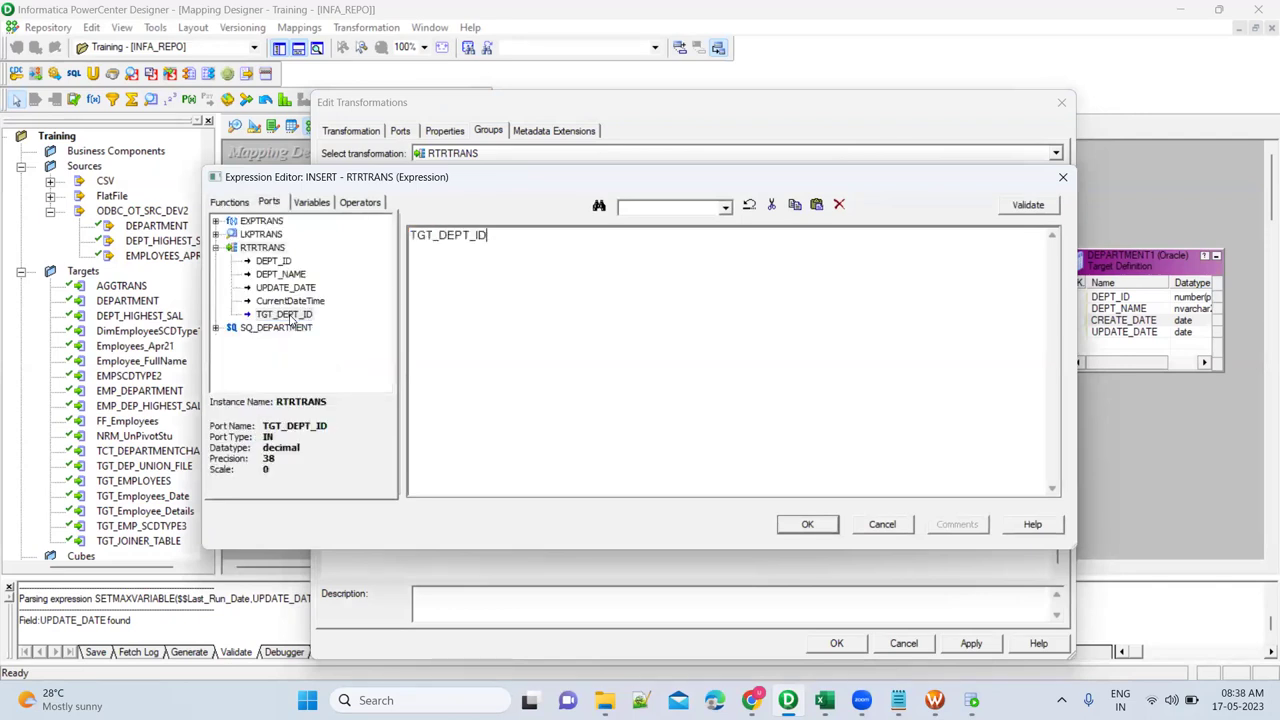
pyautogui.press('Home')
pyautogui.write('ISNULL(')
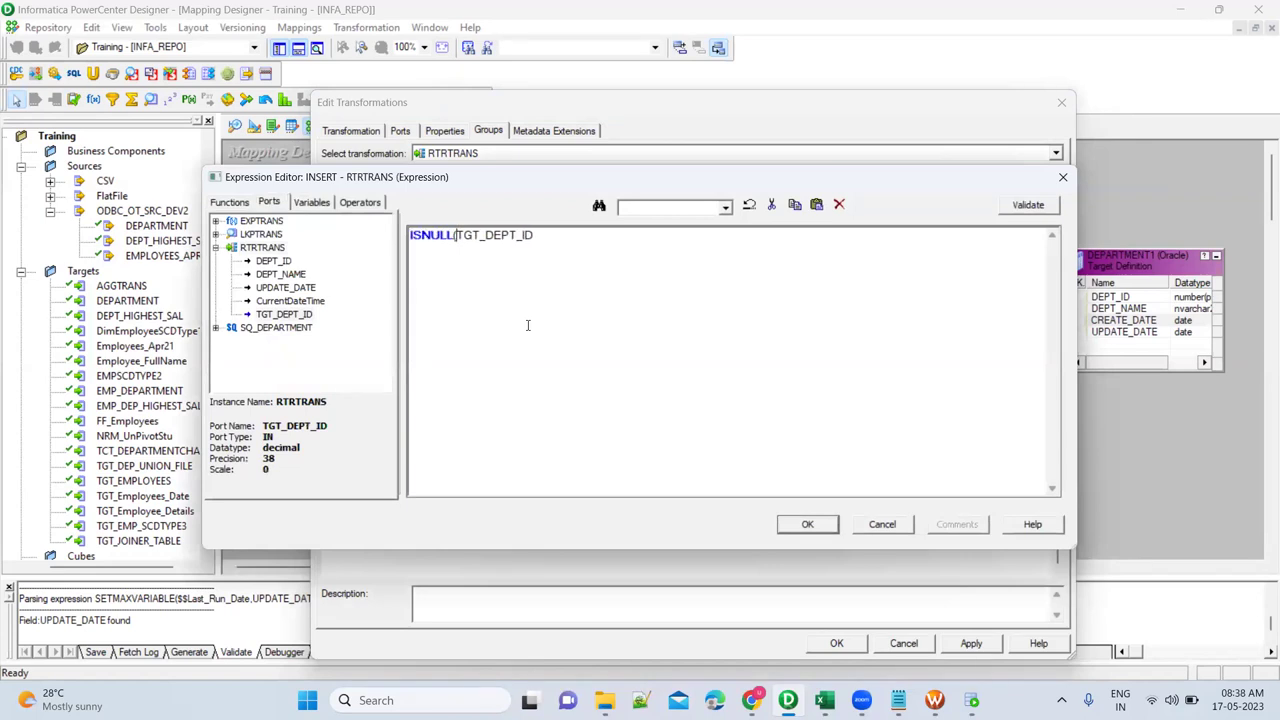
pyautogui.press('Right')
pyautogui.press('Right')
pyautogui.hotkey('ctrl', 'a')
pyautogui.hotkey('ctrl', 'c')
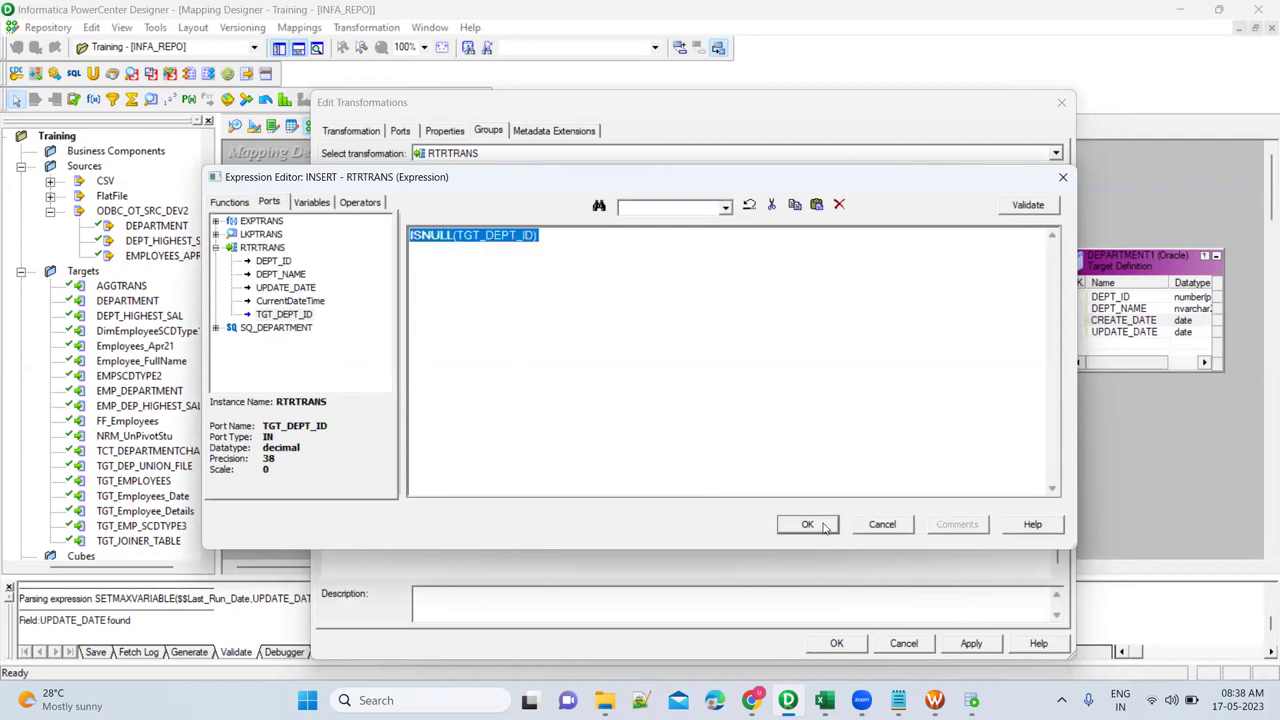
pyautogui.click(807, 524)
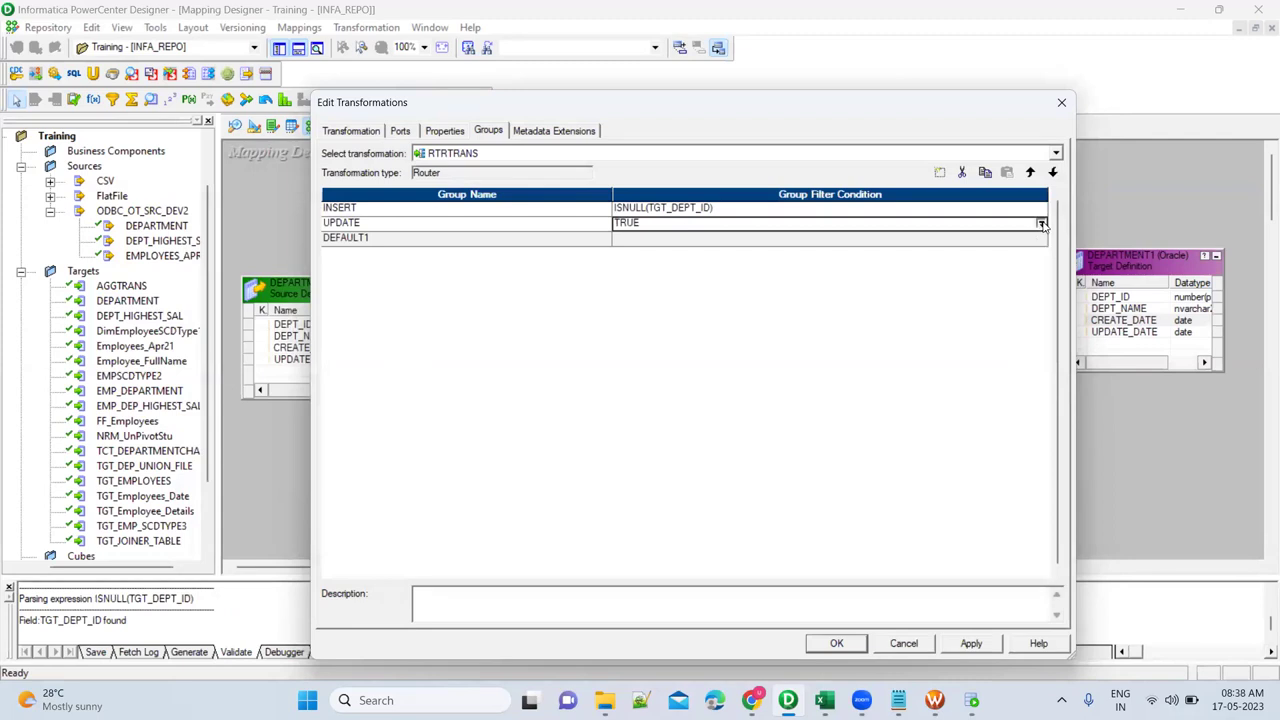
# Set the UPDATE group filter to NOT ISNULL(TGT_DEPT_ID) and apply the changes.
pyautogui.click(1041, 224)
pyautogui.hotkey('ctrl', 'a')
pyautogui.write('NOT')
pyautogui.hotkey('ctrl', 'v')
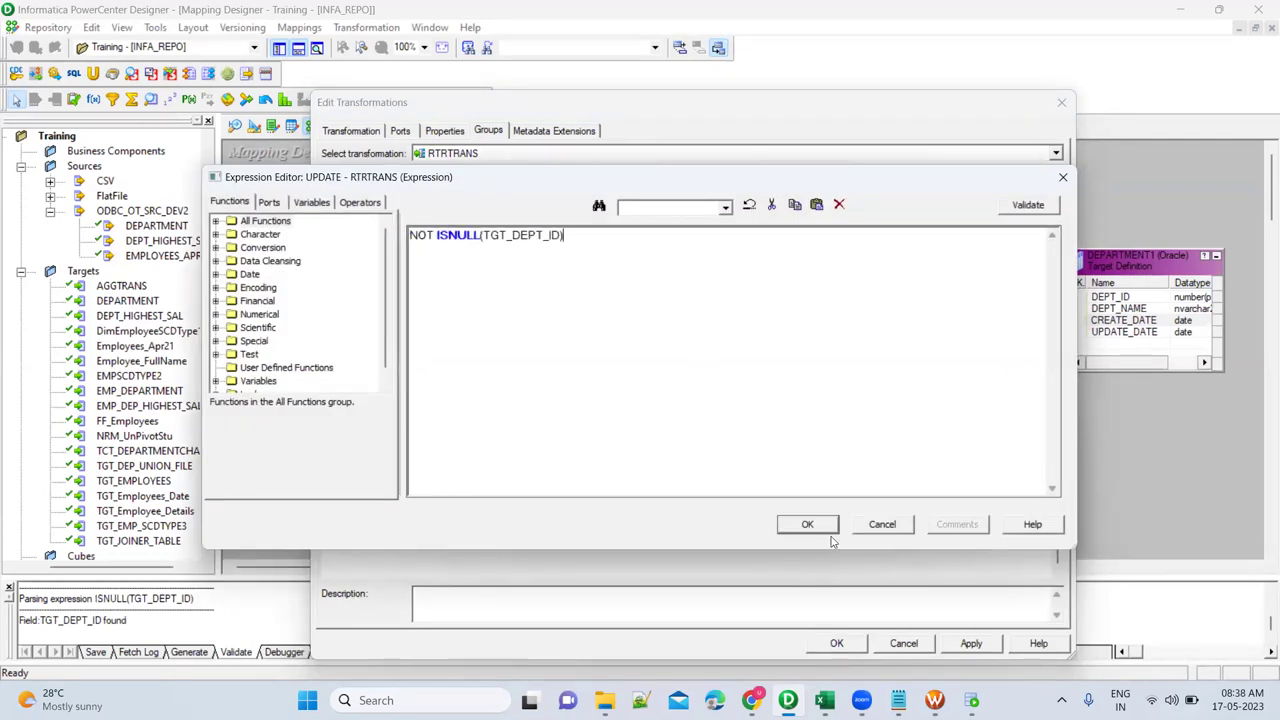
pyautogui.click(807, 524)
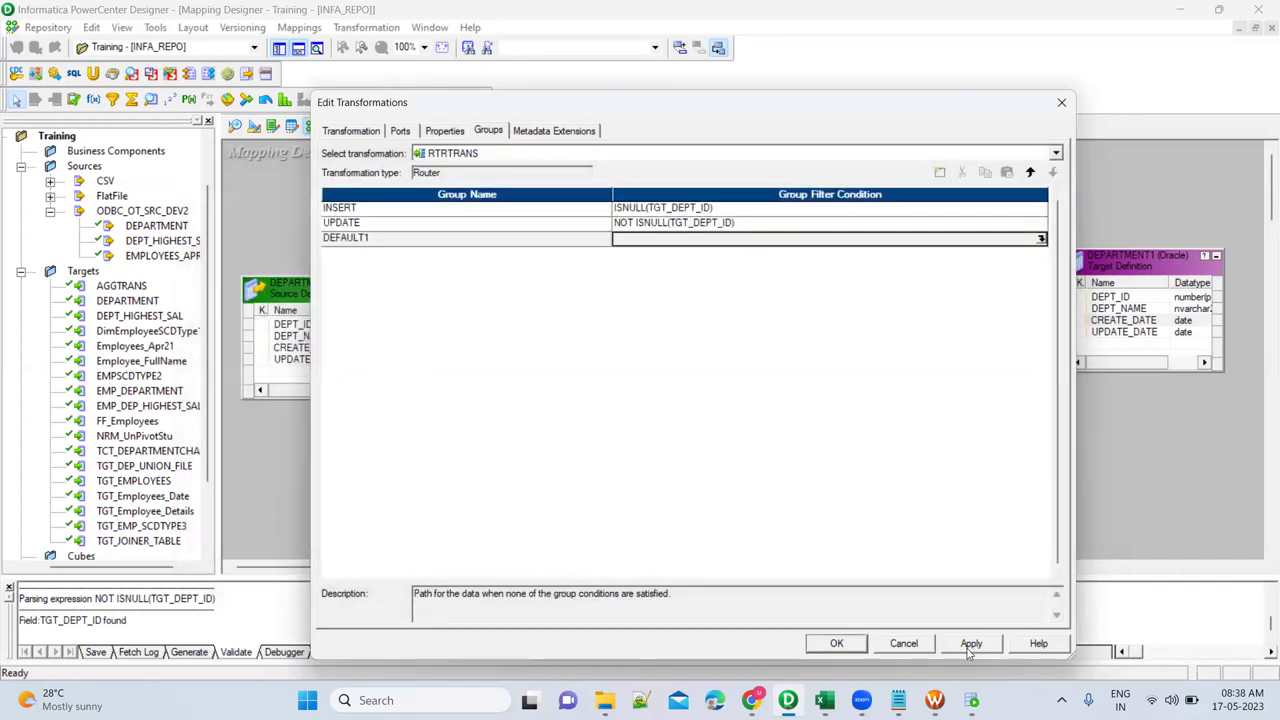
pyautogui.click(971, 643)
# Rearrange the DEPARTMENT1 target and RTRTRANS router, enlarging the router to show more ports.
pyautogui.press('Return')
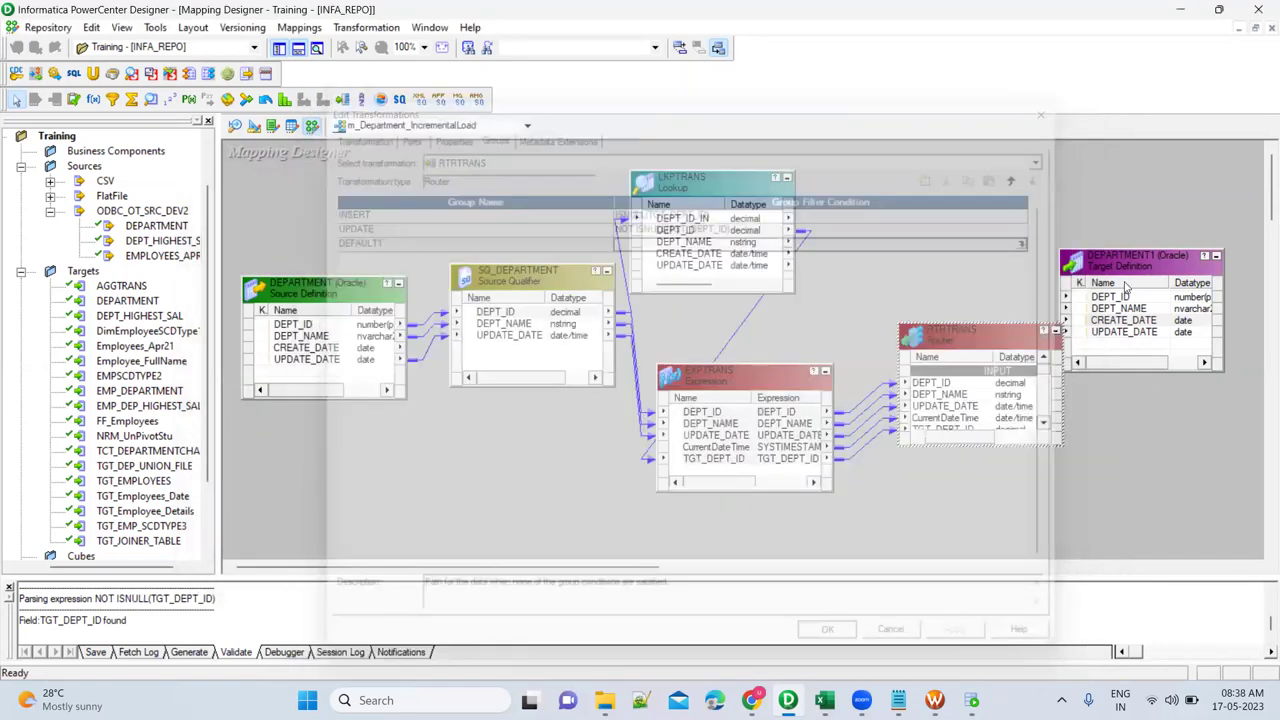
pyautogui.moveTo(1130, 266); pyautogui.dragTo(1155, 250)
pyautogui.moveTo(972, 331); pyautogui.dragTo(908, 213)
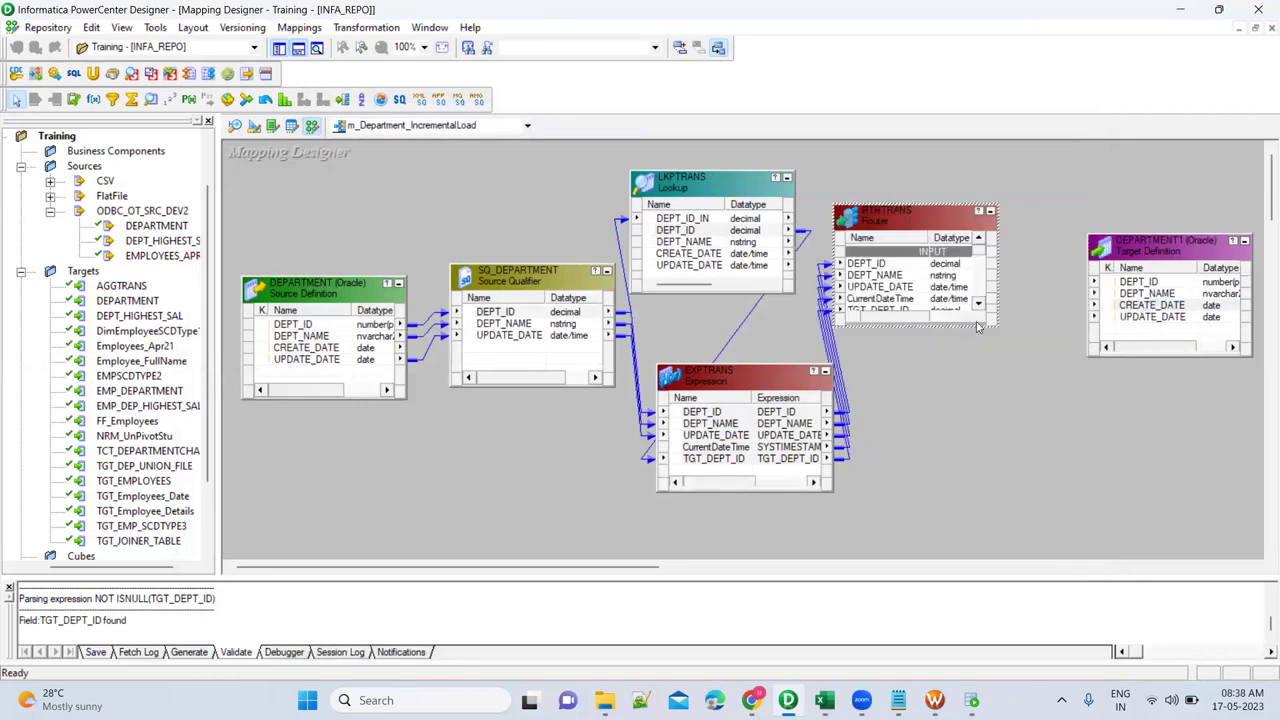
pyautogui.moveTo(980, 328); pyautogui.dragTo(1008, 394)
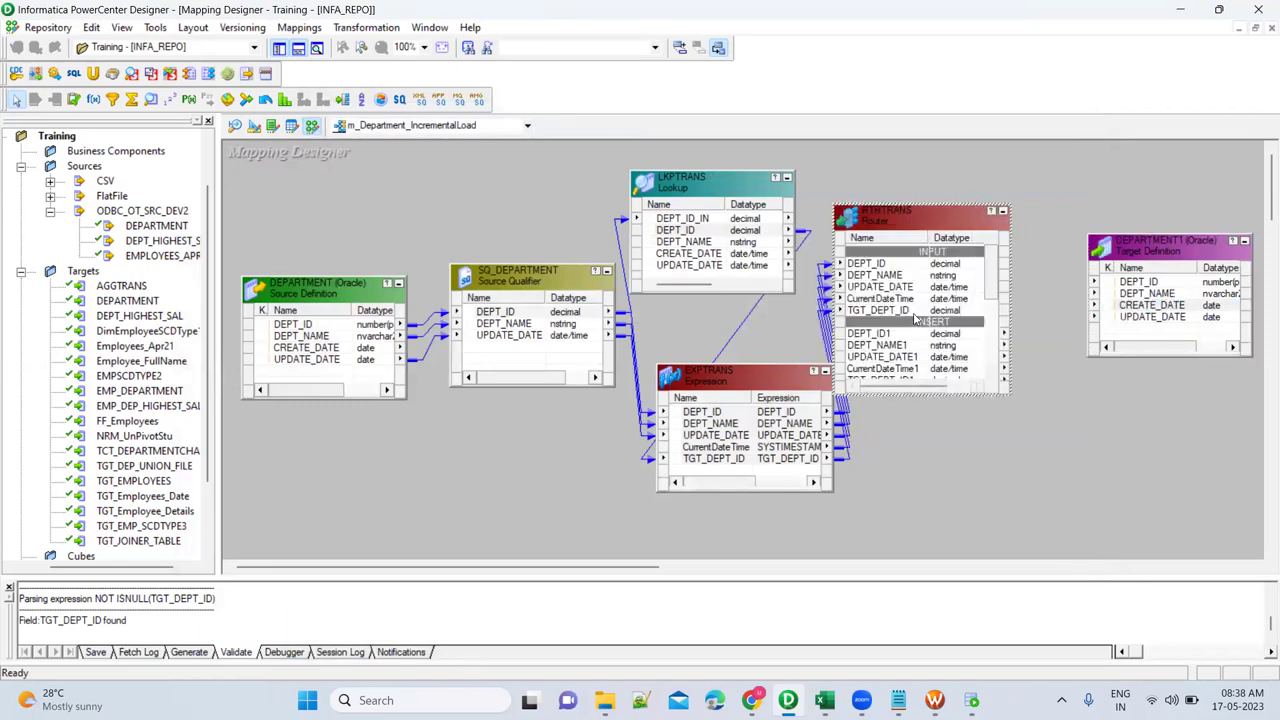
pyautogui.scroll(1, 913, 293)
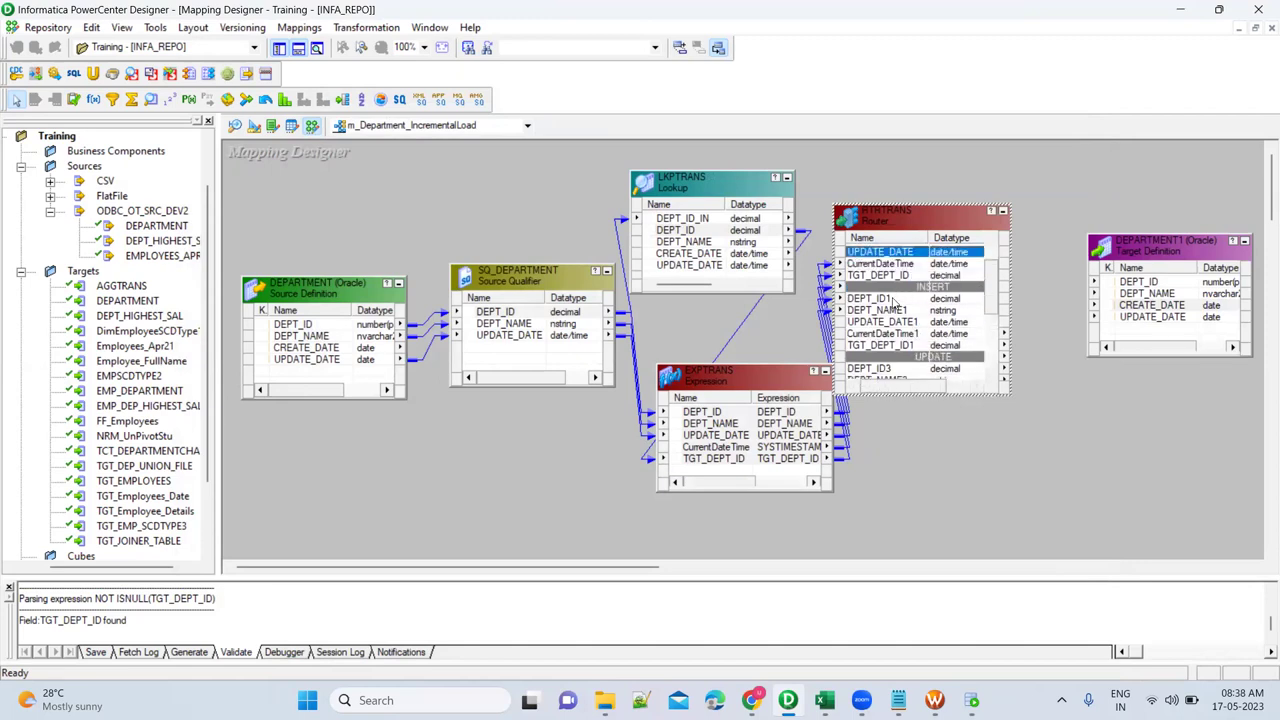
# Link INSERT-group DEPT_ID1 and DEPT_NAME1 to DEPARTMENT1, and CurrentDateTime1 to CREATE_DATE.
pyautogui.click(888, 299)
pyautogui.keyDown('shift'); pyautogui.click(878, 310); pyautogui.keyUp('shift')
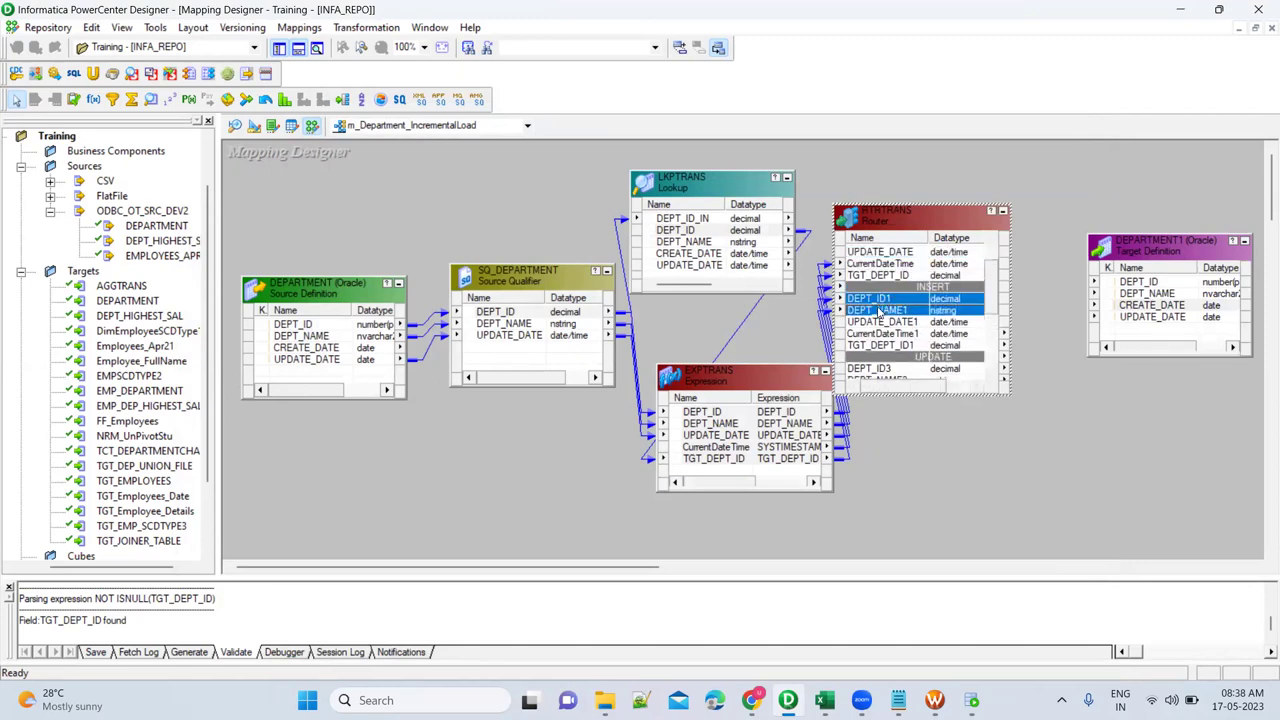
pyautogui.moveTo(861, 303); pyautogui.dragTo(1140, 283)
pyautogui.click(942, 337)
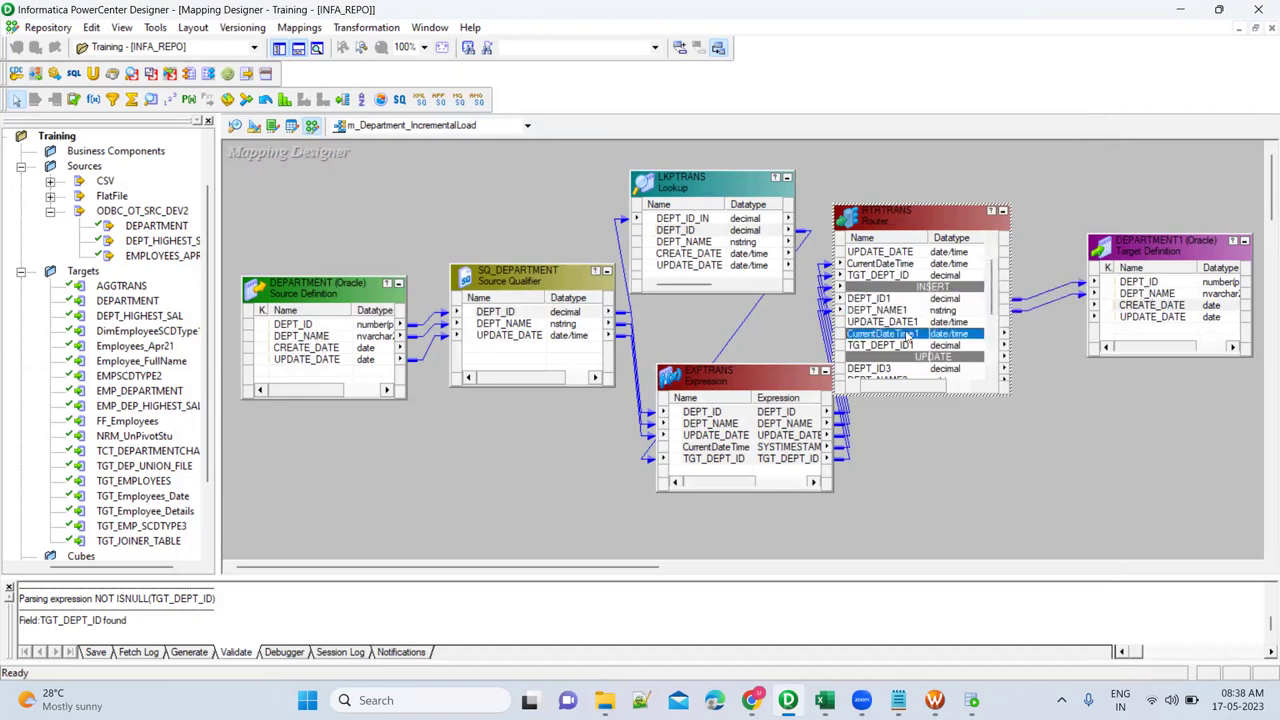
pyautogui.moveTo(886, 339); pyautogui.dragTo(1146, 310)
pyautogui.click(1106, 394)
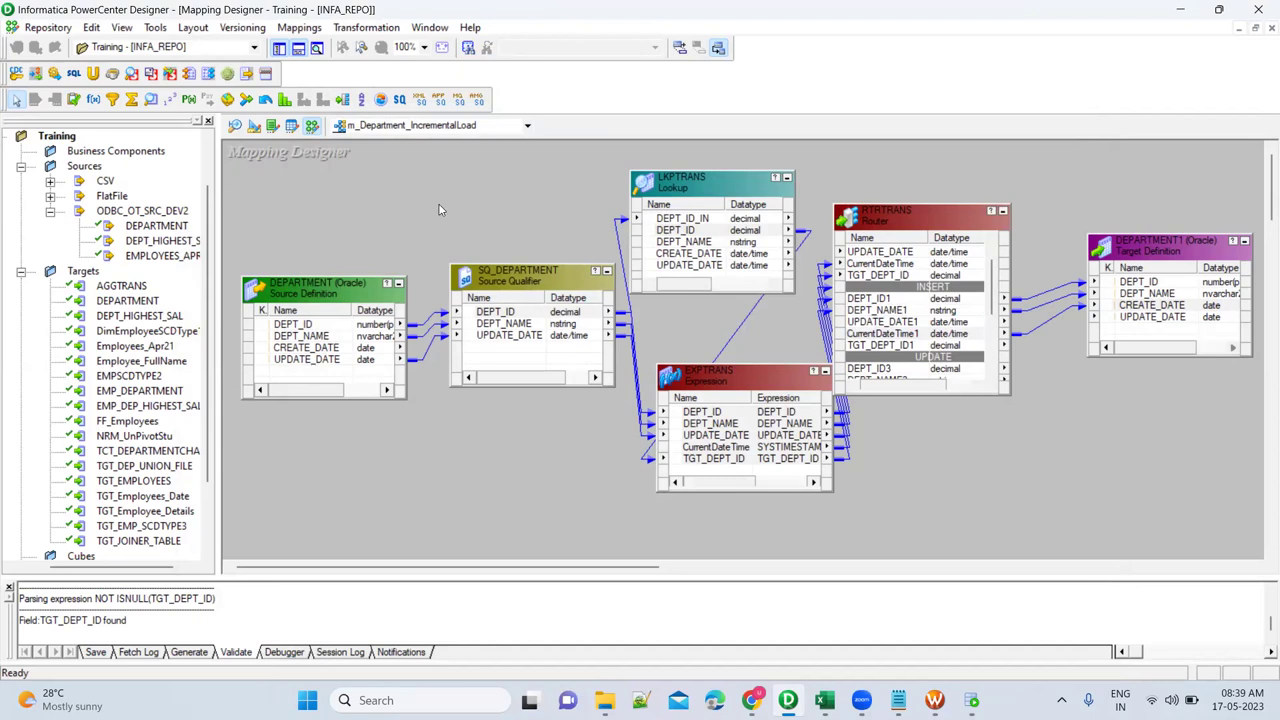
pyautogui.rightClick(1148, 247)
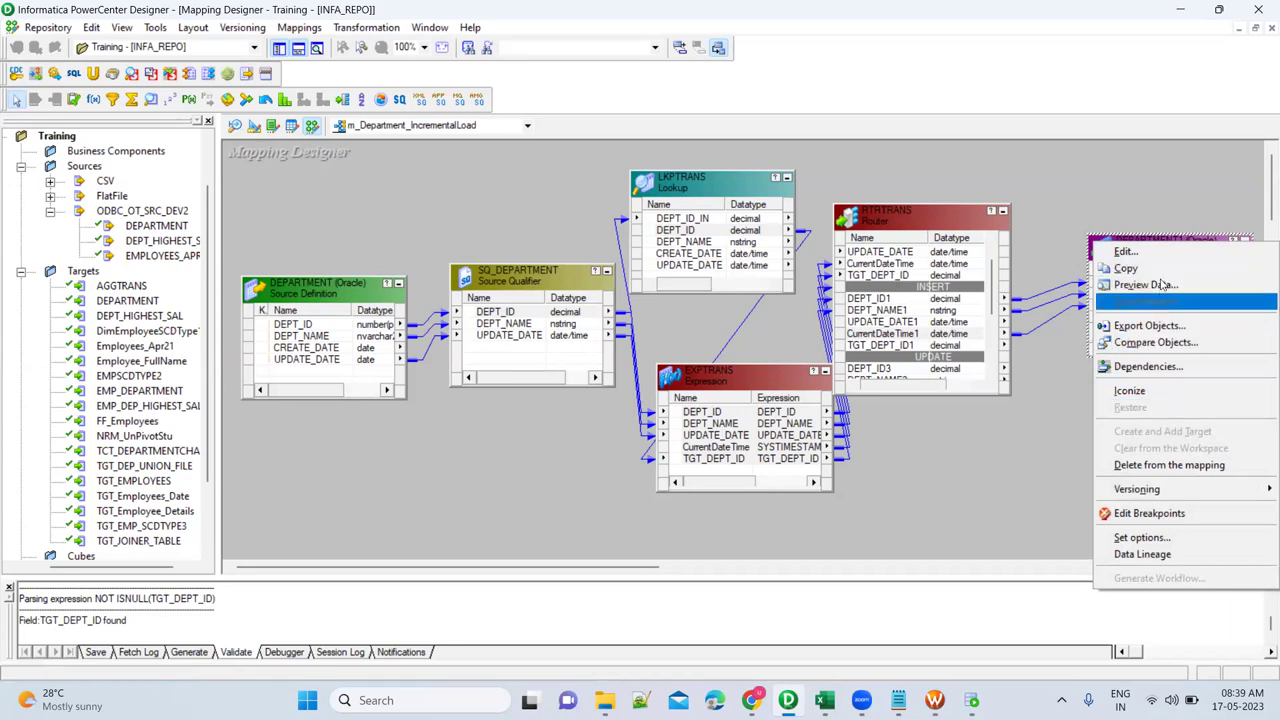
# Paste a copy of the DEPARTMENT1 target and rename it DEPARTMENT_UPDATE.
pyautogui.click(1126, 268)
pyautogui.click(1101, 402)
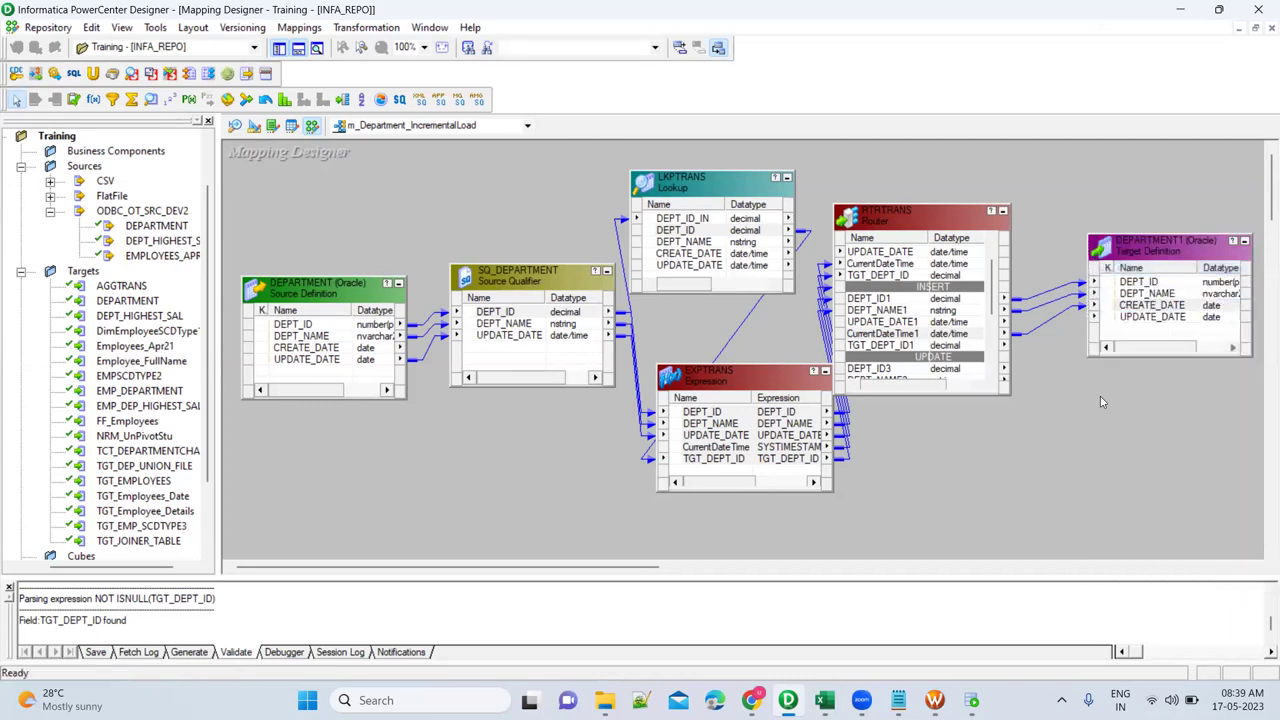
pyautogui.rightClick(1101, 402)
pyautogui.click(1143, 276)
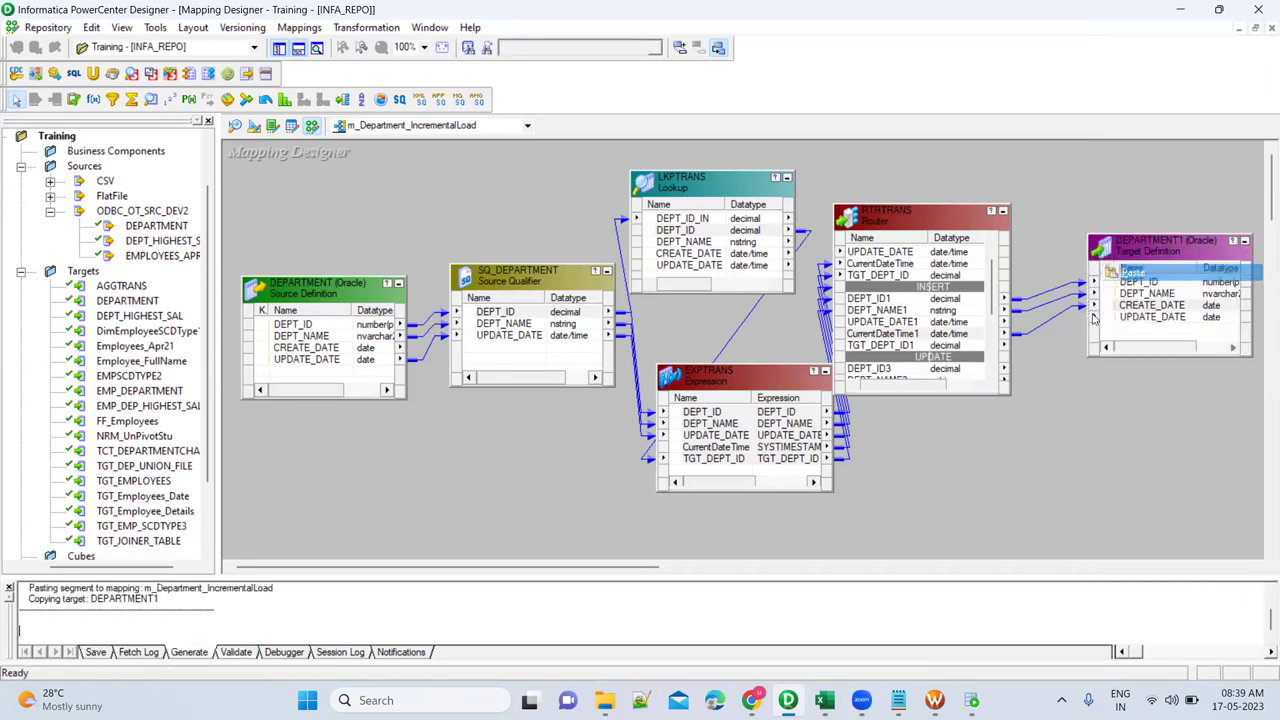
pyautogui.doubleClick(1160, 420)
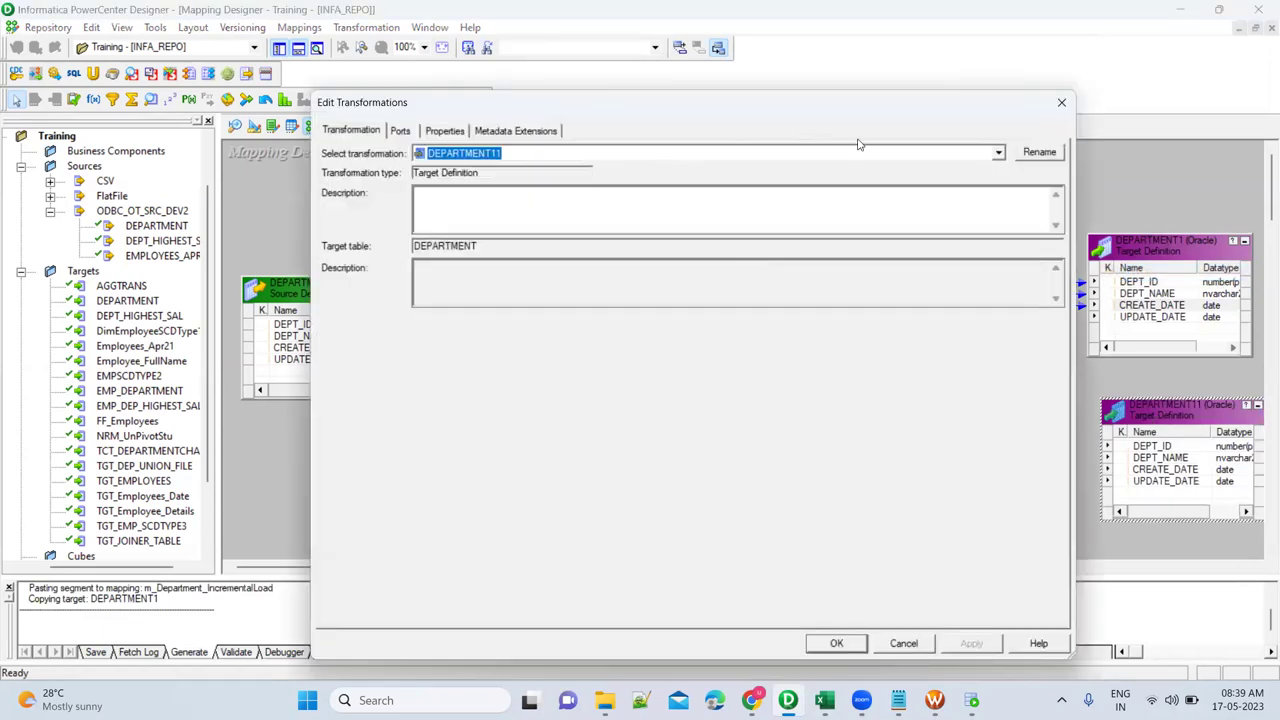
pyautogui.click(1037, 153)
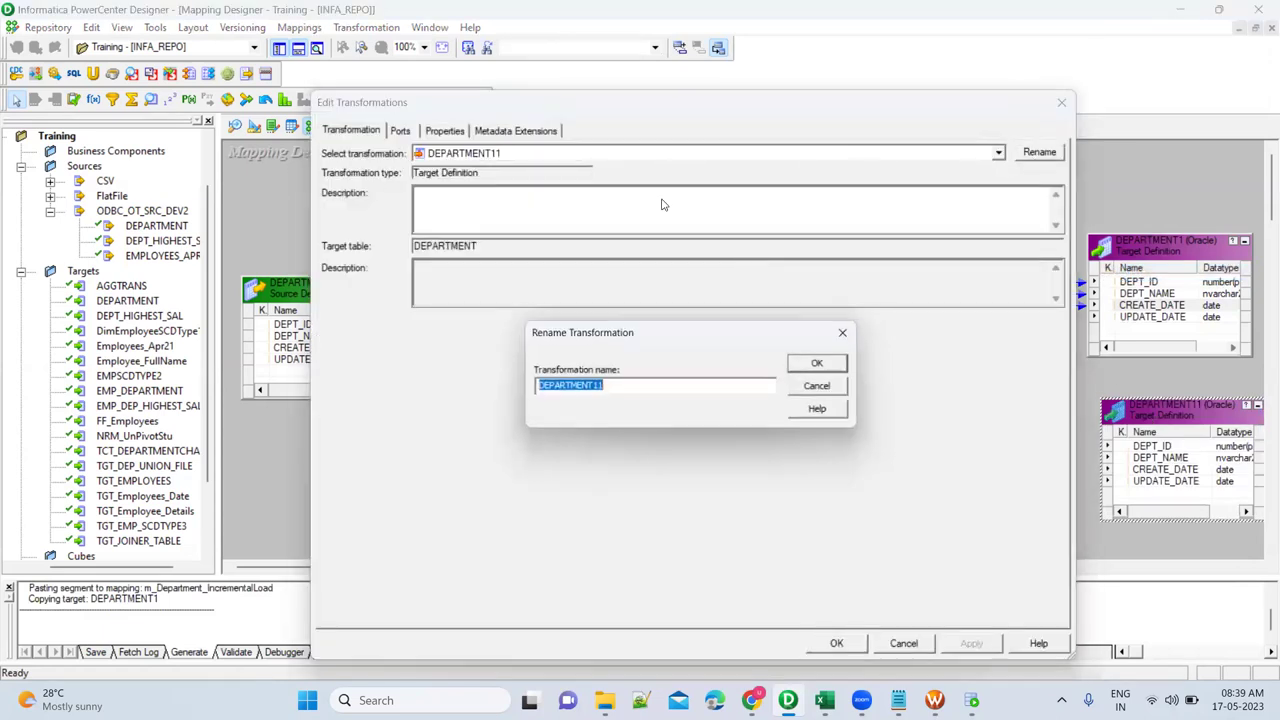
pyautogui.click(629, 388)
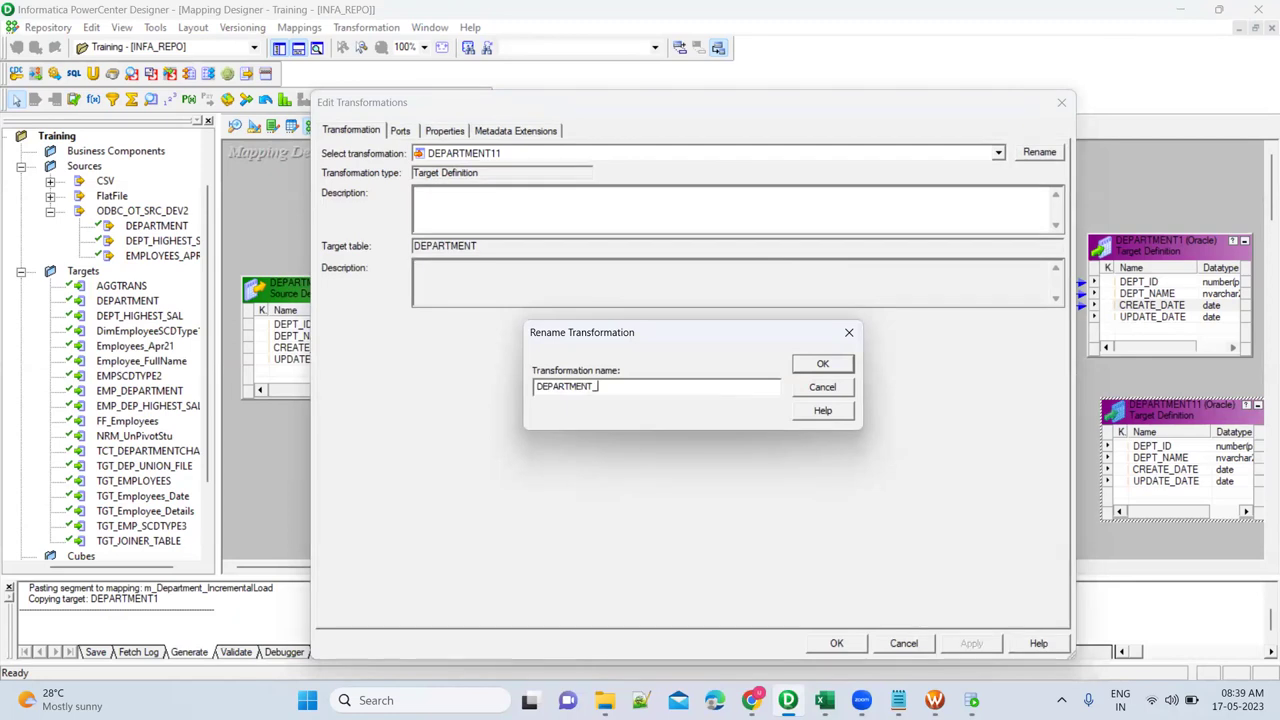
pyautogui.press('Return')
pyautogui.hotkey('alt', 'r')
pyautogui.press('Return')
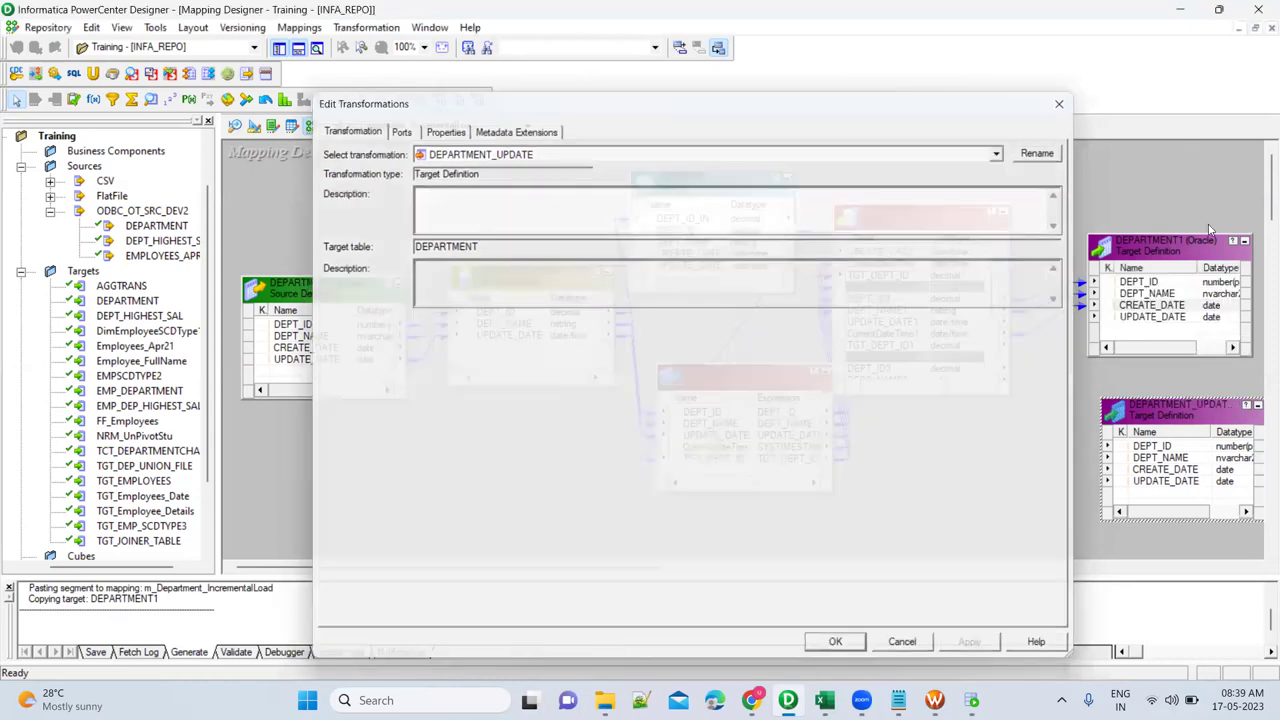
pyautogui.click(838, 645)
# Rename the original DEPARTMENT1 target to DEPARTMENT_INSERT.
pyautogui.doubleClick(1160, 242)
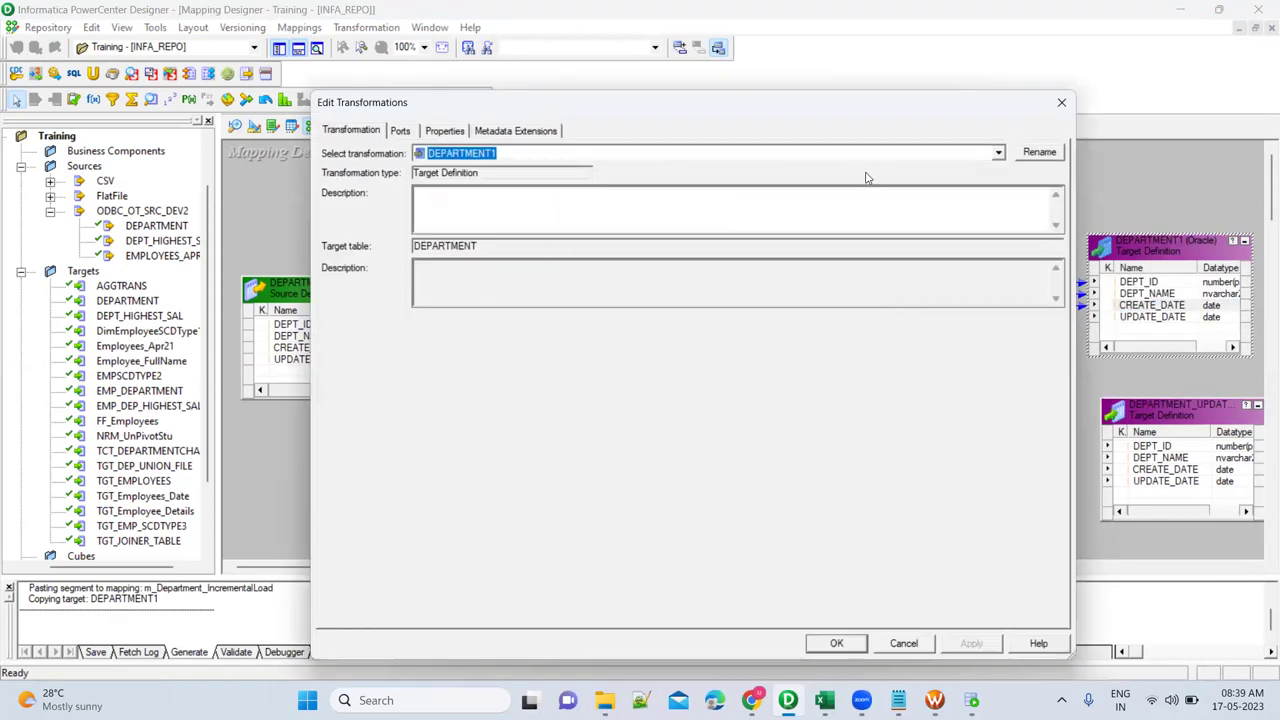
pyautogui.click(1038, 153)
pyautogui.click(660, 389)
pyautogui.write('_INSERT')
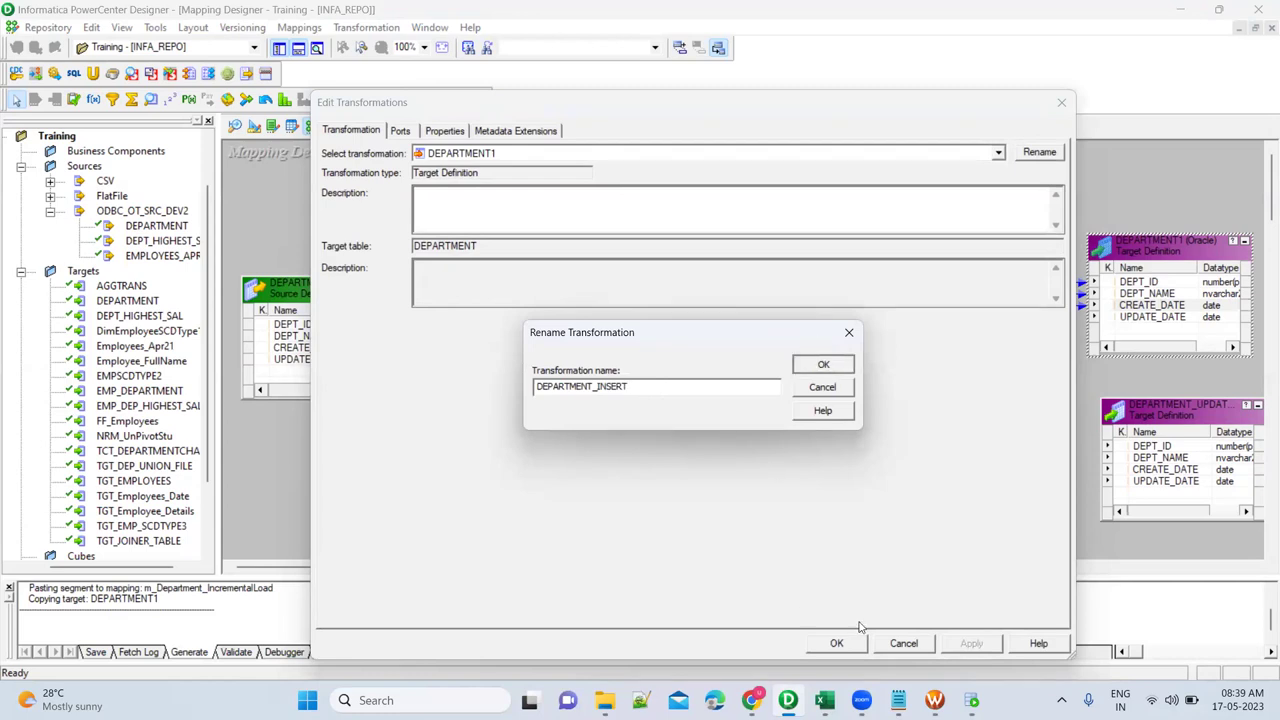
pyautogui.click(823, 366)
pyautogui.click(971, 643)
pyautogui.click(834, 645)
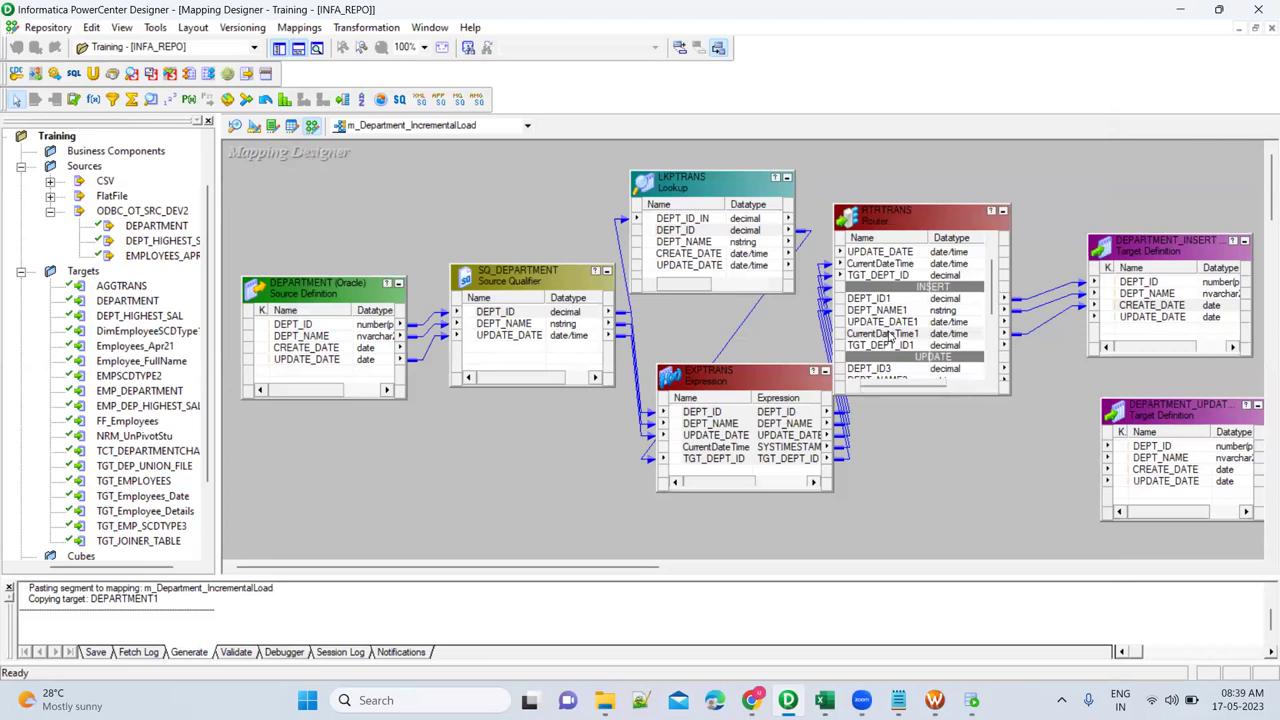
# Place Update Strategy UPDTRANS below the router with its expression set to DD_UPDATE.
pyautogui.click(888, 333)
pyautogui.scroll(-2, 900, 310)
pyautogui.click(908, 289)
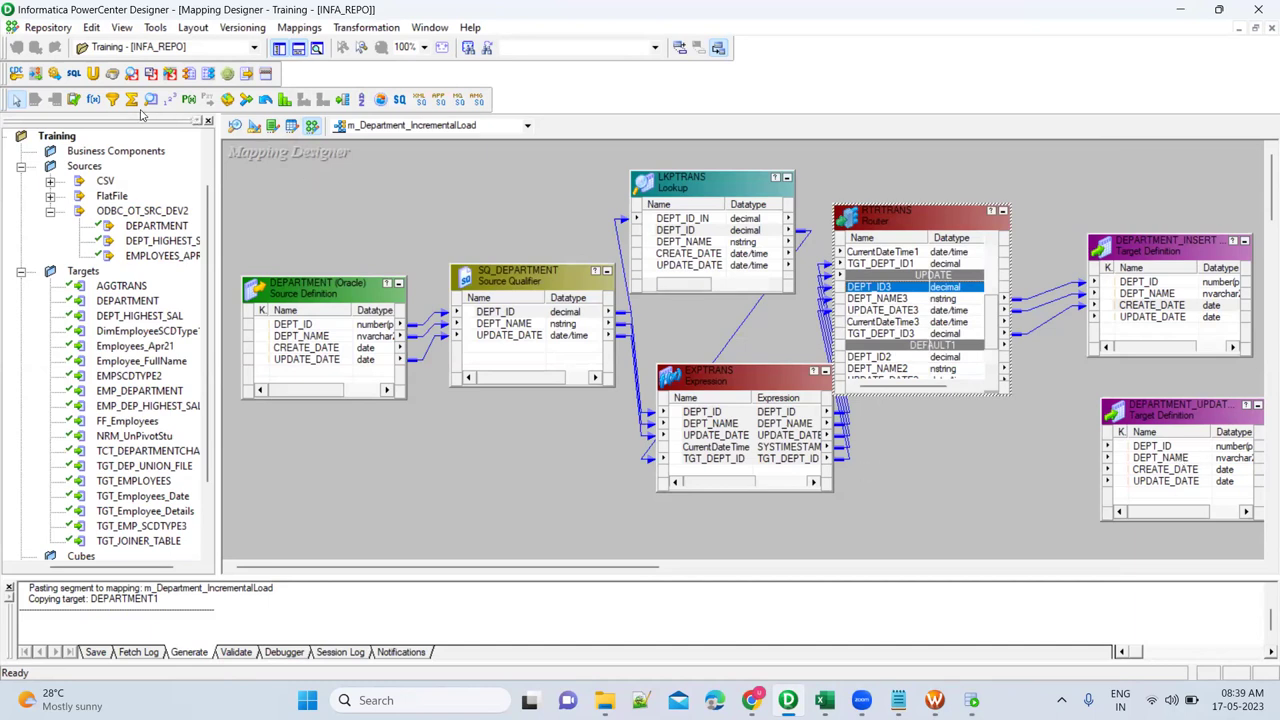
pyautogui.click(74, 100)
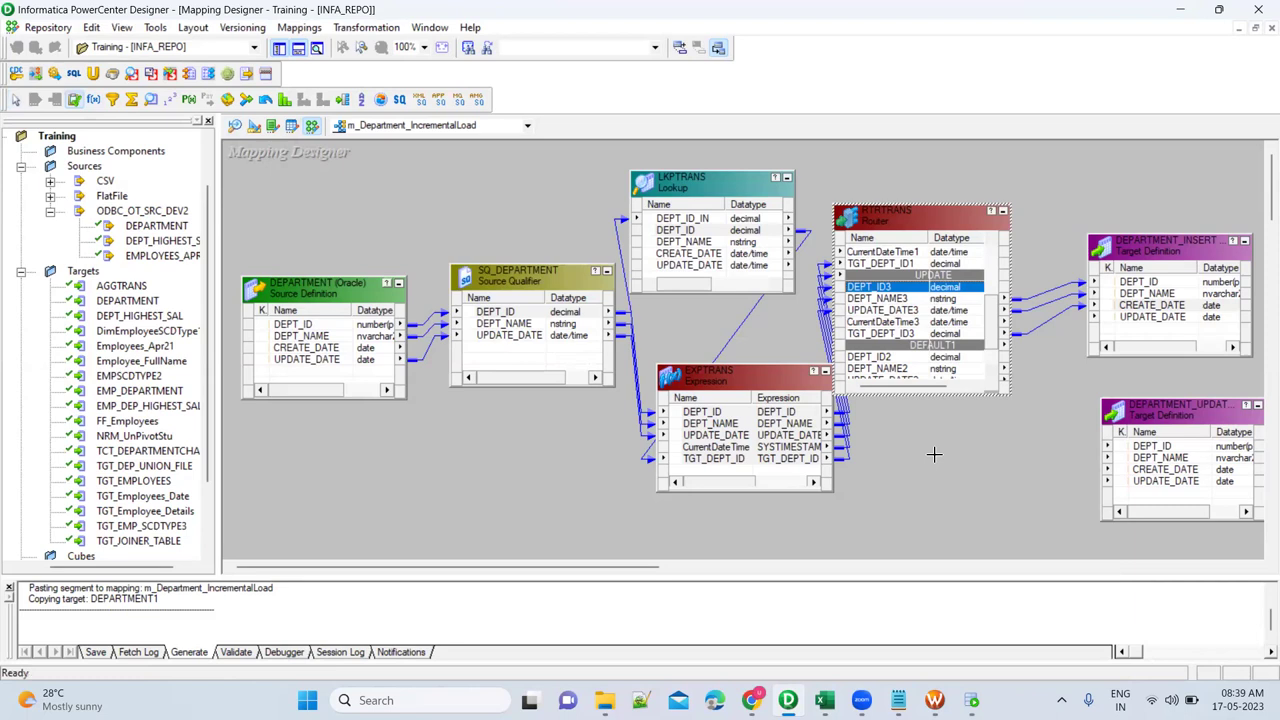
pyautogui.click(948, 443)
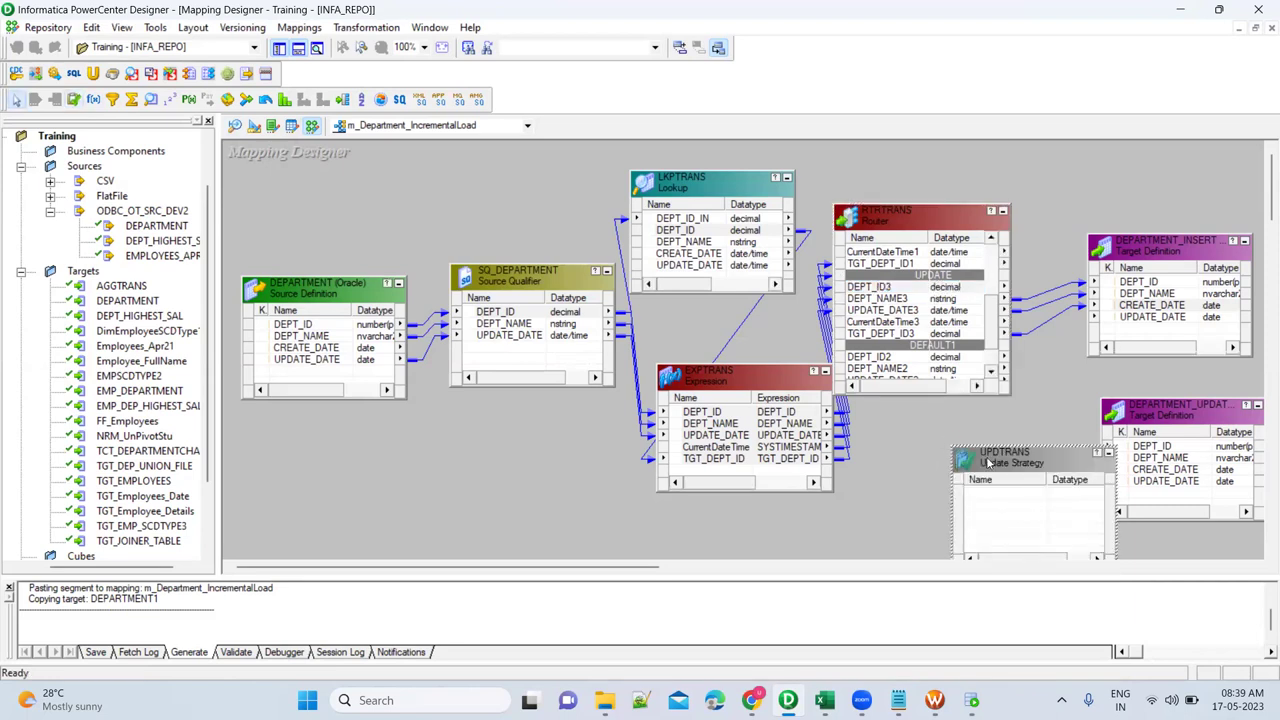
pyautogui.doubleClick(988, 462)
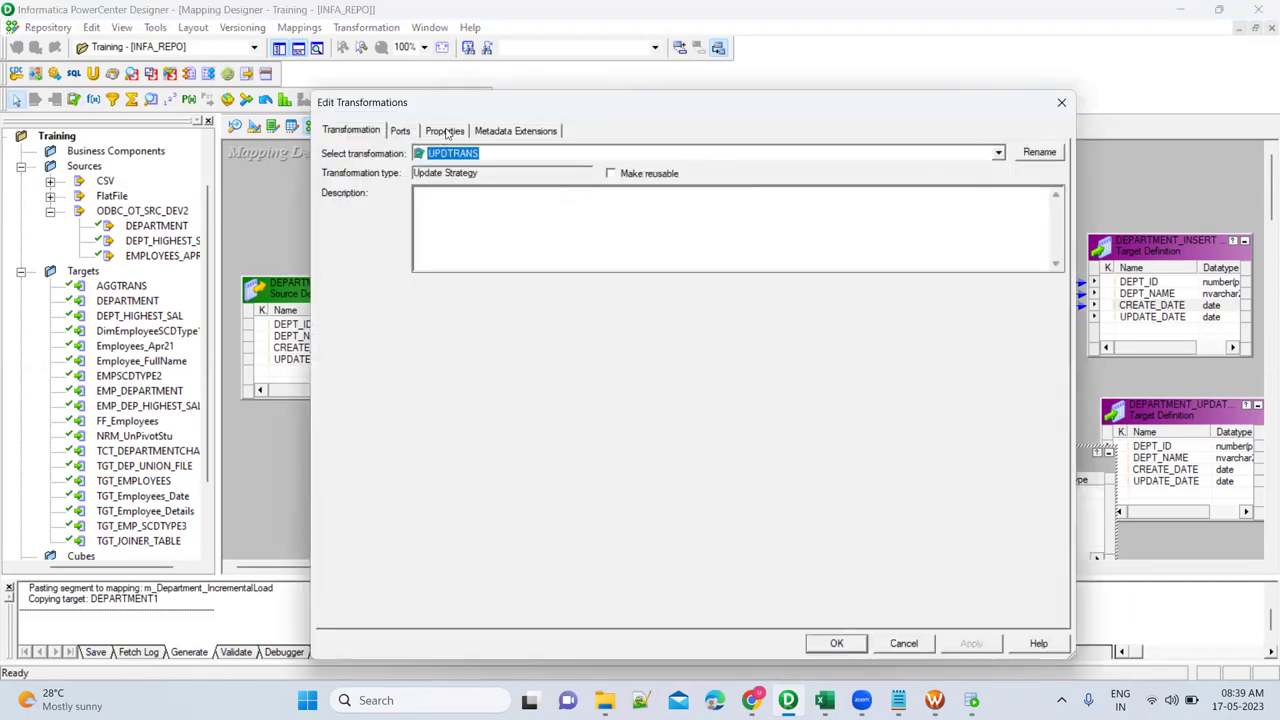
pyautogui.click(446, 132)
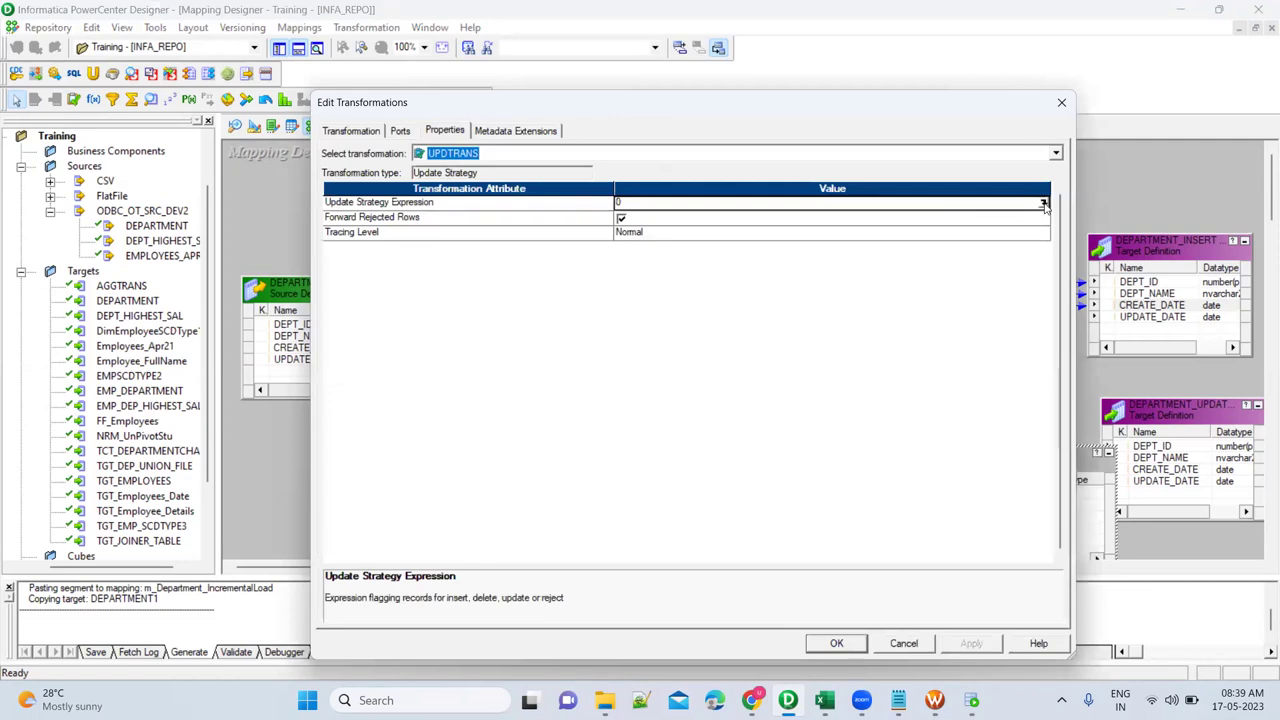
pyautogui.click(1043, 203)
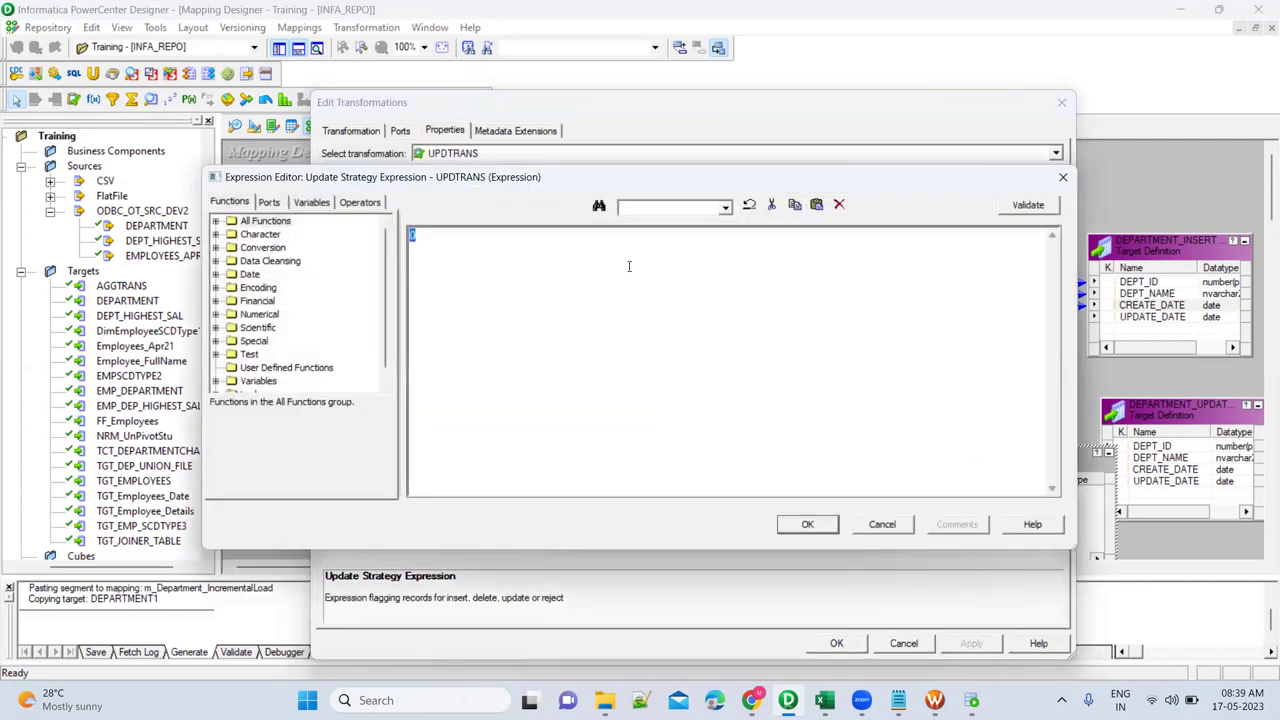
pyautogui.write('DD_UPDATE')
pyautogui.click(808, 530)
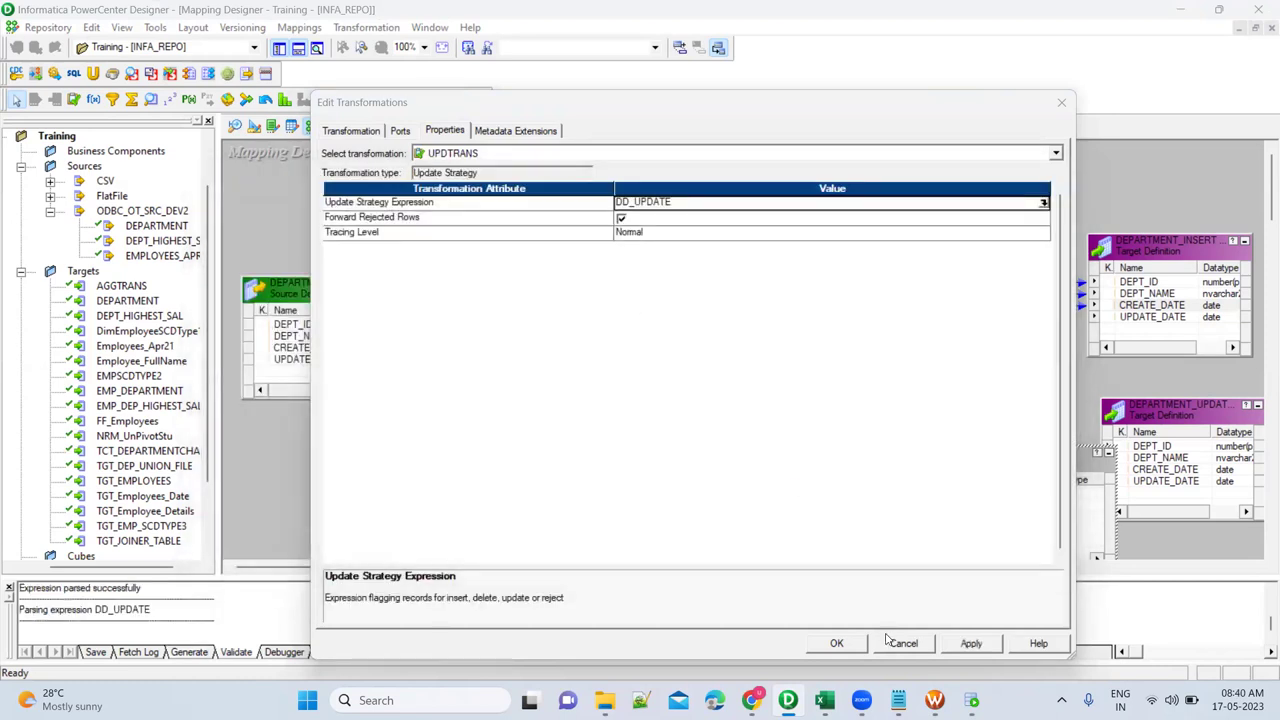
pyautogui.click(852, 648)
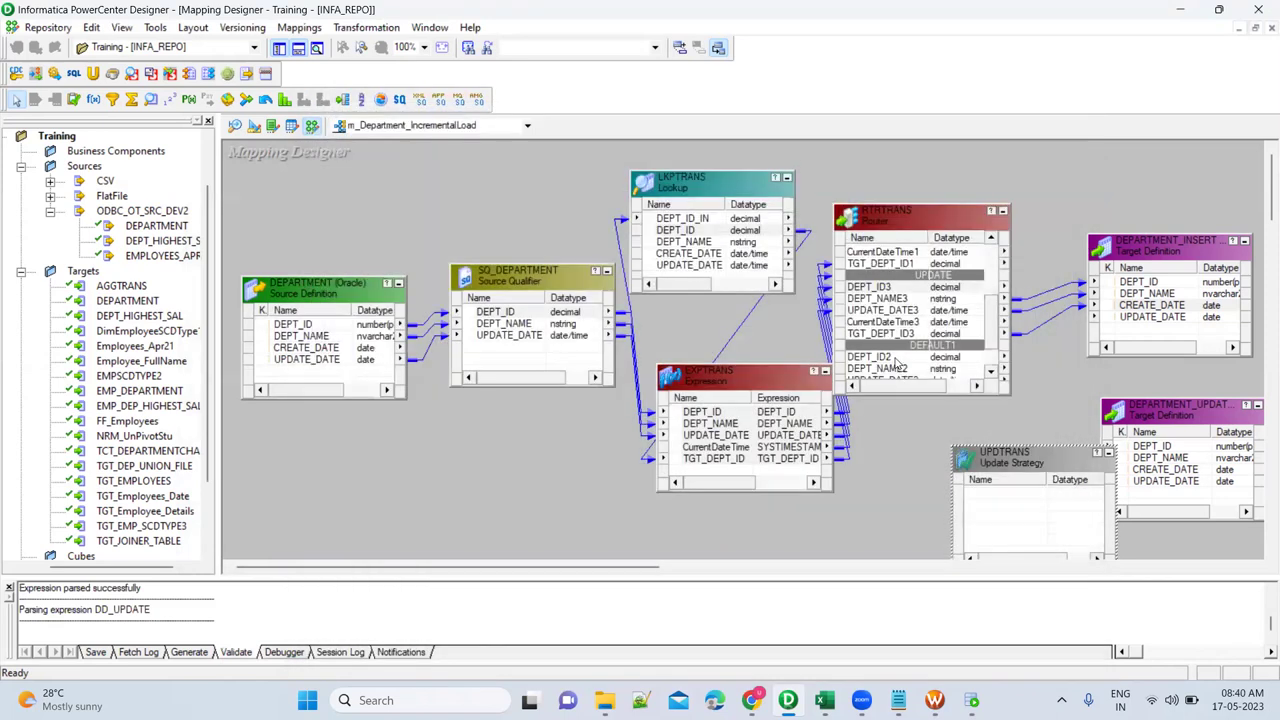
# Copy the router's UPDATE-group ports, DEPT_ID3 through CurrentDateTime3, into UPDTRANS.
pyautogui.click(883, 289)
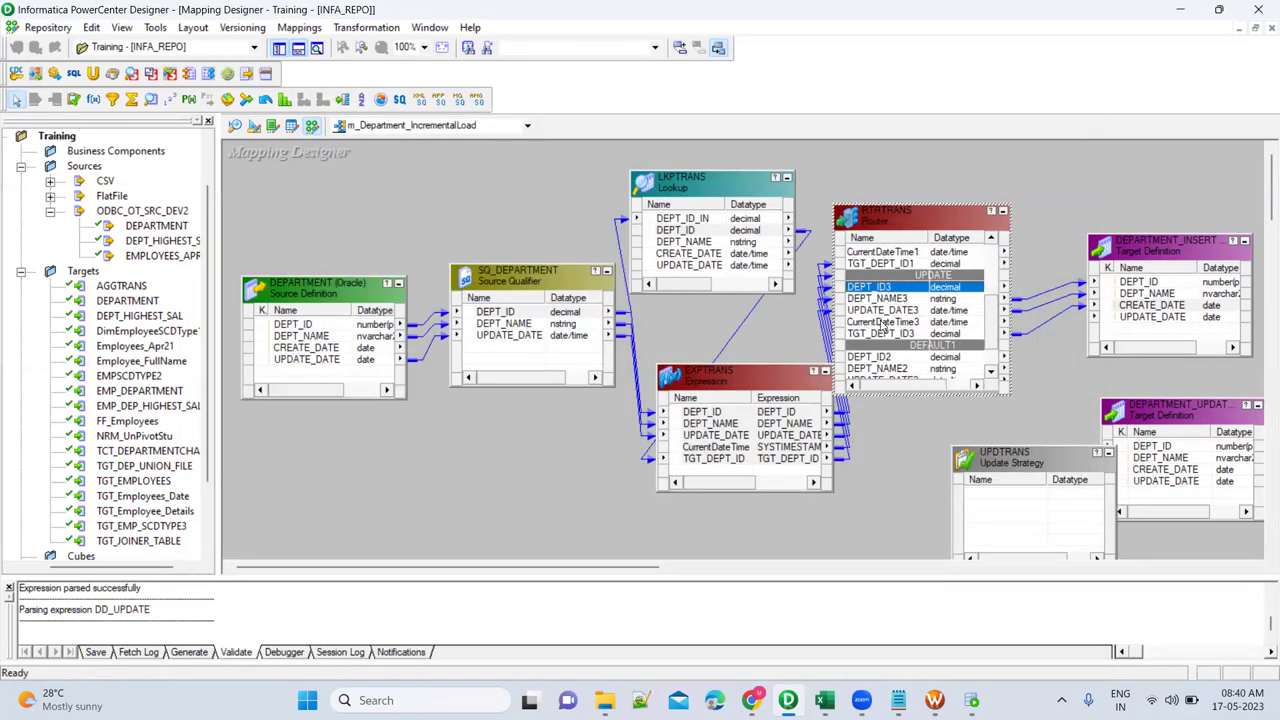
pyautogui.keyDown('shift'); pyautogui.click(885, 323); pyautogui.keyUp('shift')
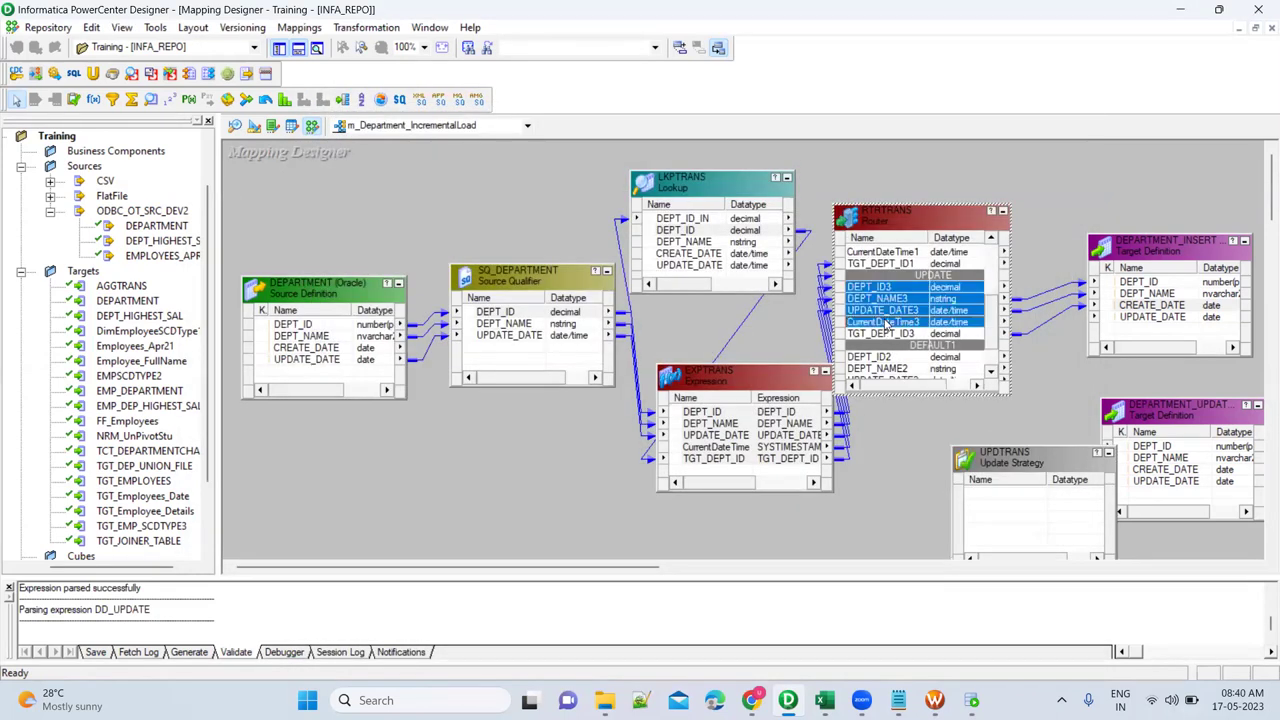
pyautogui.moveTo(850, 289); pyautogui.dragTo(961, 439)
# Link UPDTRANS DEPT_ID3 and DEPT_NAME3 to DEPARTMENT_UPDATE, and CurrentDateTime to UPDATE_DATE.
pyautogui.click(974, 474)
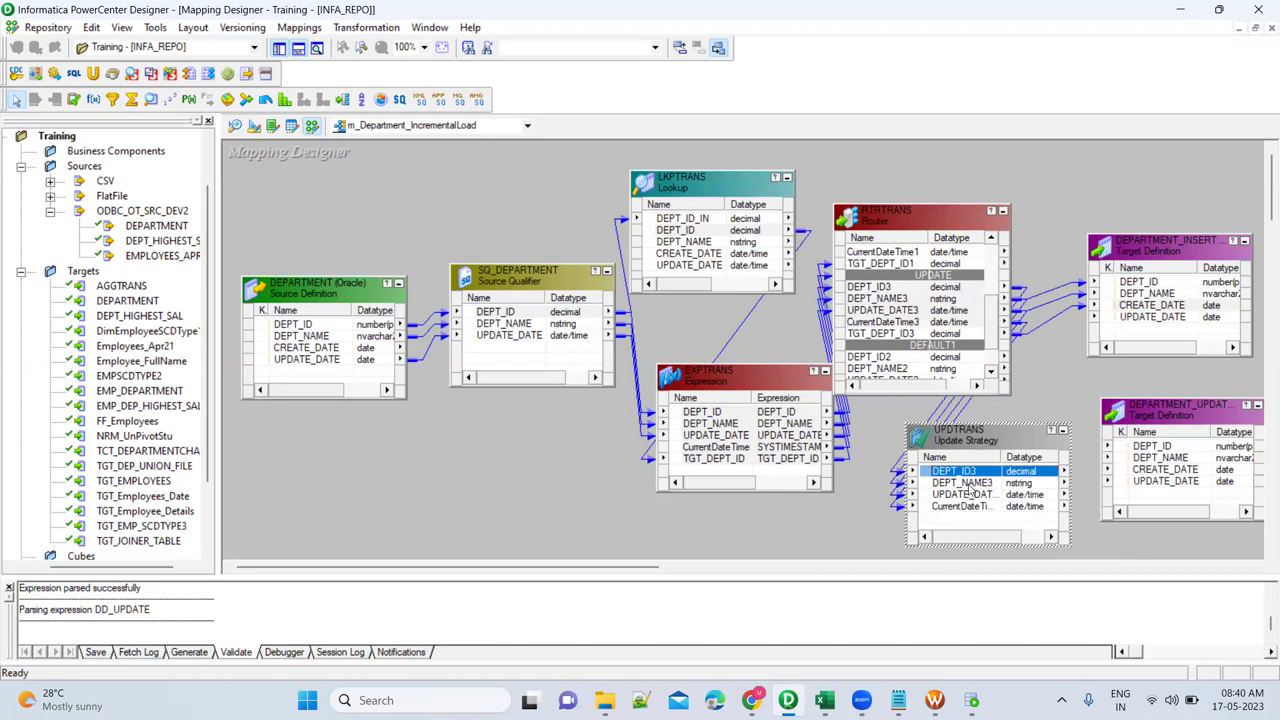
pyautogui.keyDown('shift'); pyautogui.click(980, 485); pyautogui.keyUp('shift')
pyautogui.moveTo(928, 474); pyautogui.dragTo(1142, 452)
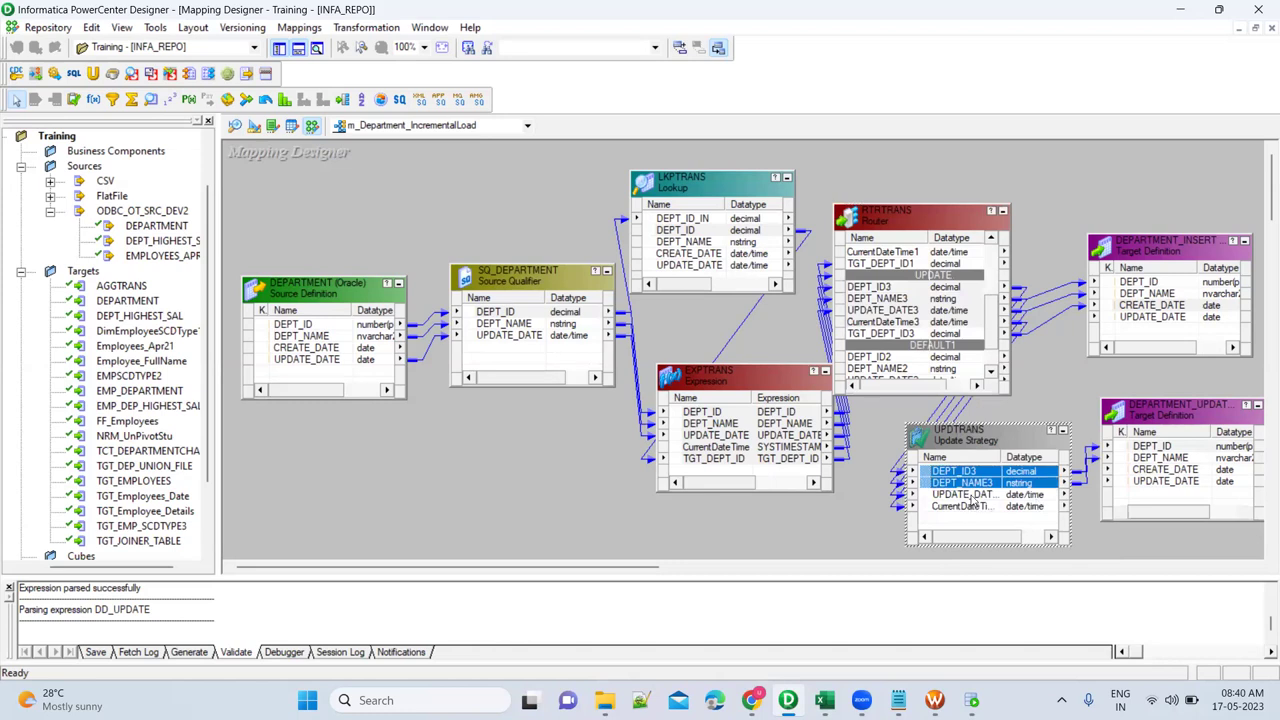
pyautogui.click(963, 507)
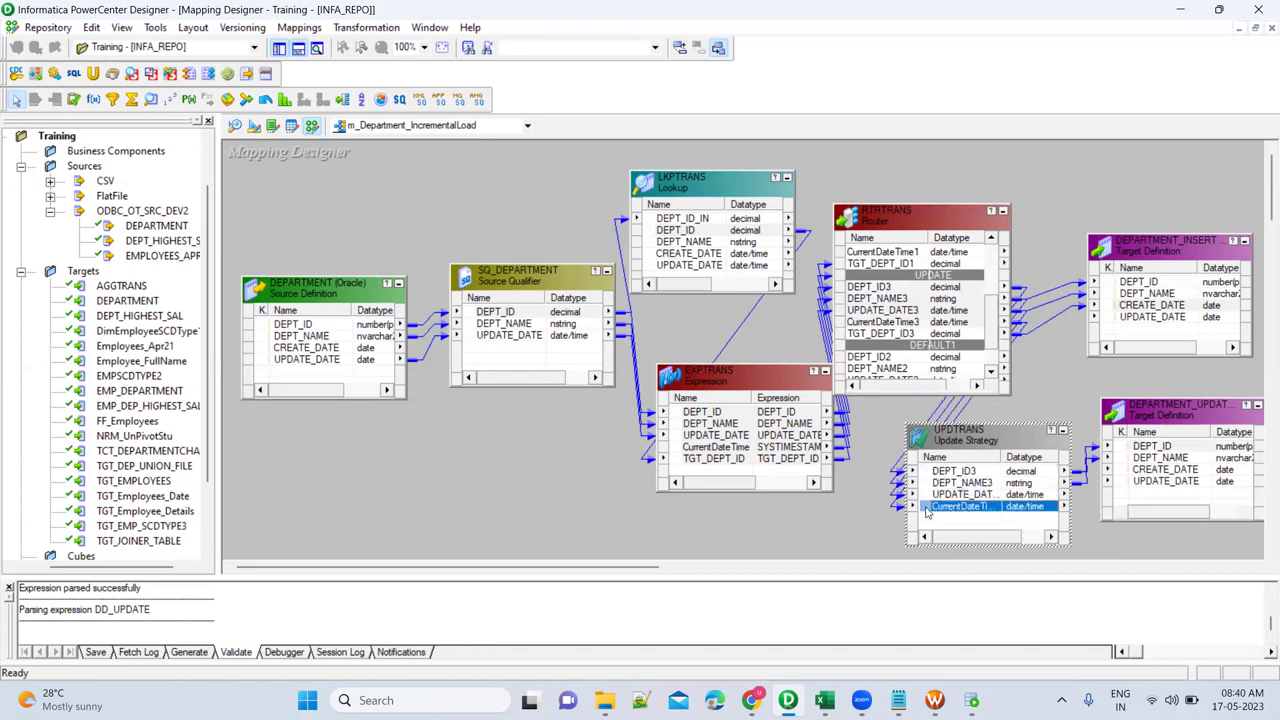
pyautogui.moveTo(1069, 487); pyautogui.dragTo(1147, 484)
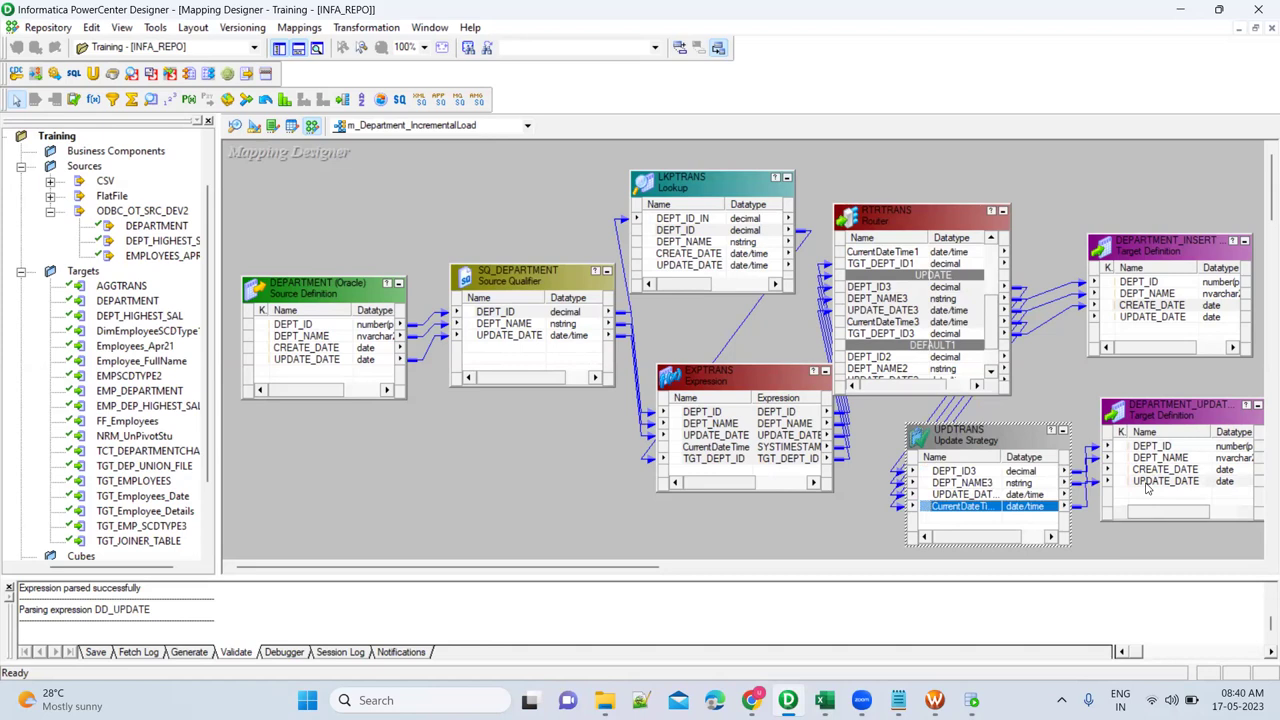
pyautogui.click(1157, 447)
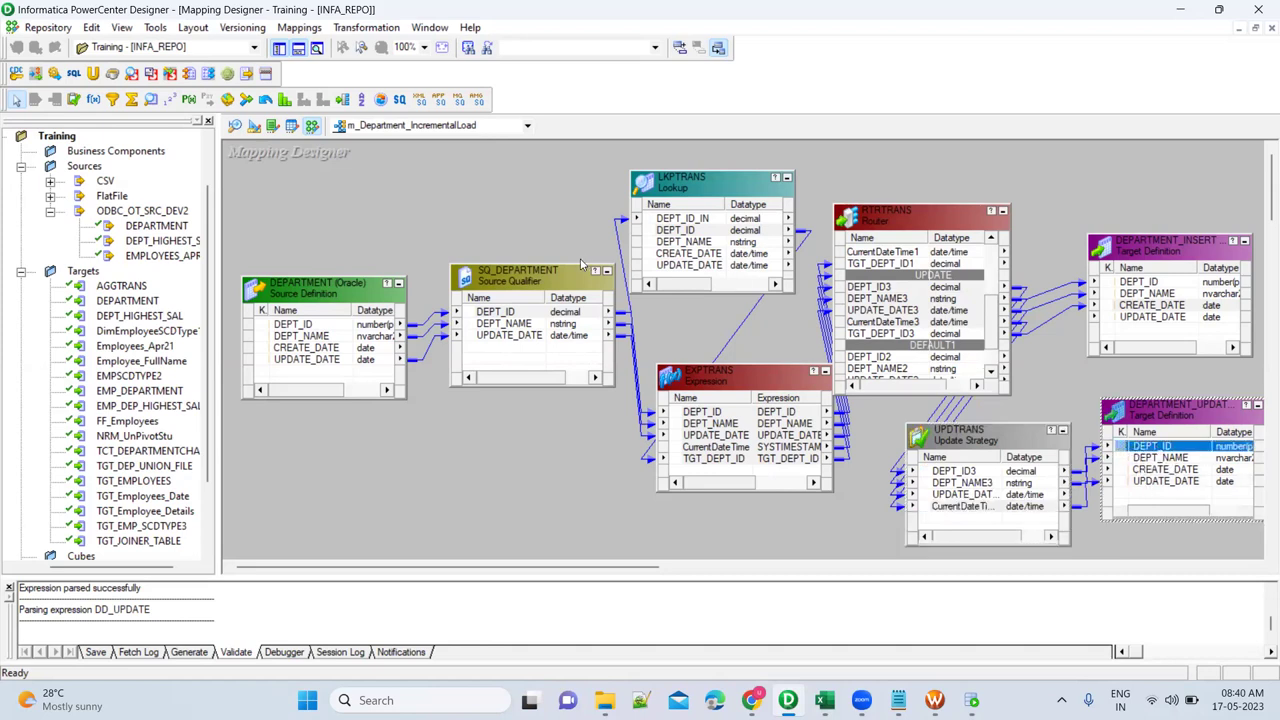
# In Target Designer, make DEPARTMENT's DEPT_ID a PRIMARY KEY, then return to Mapping Designer.
pyautogui.click(255, 126)
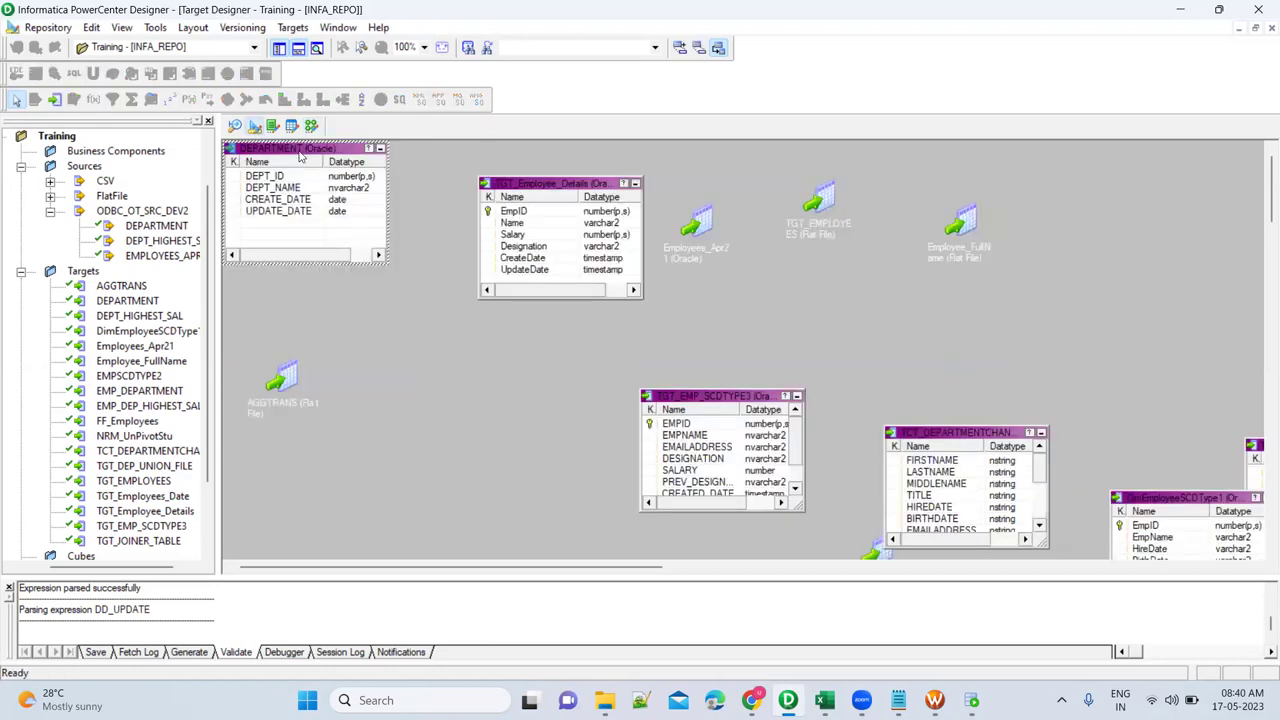
pyautogui.doubleClick(299, 150)
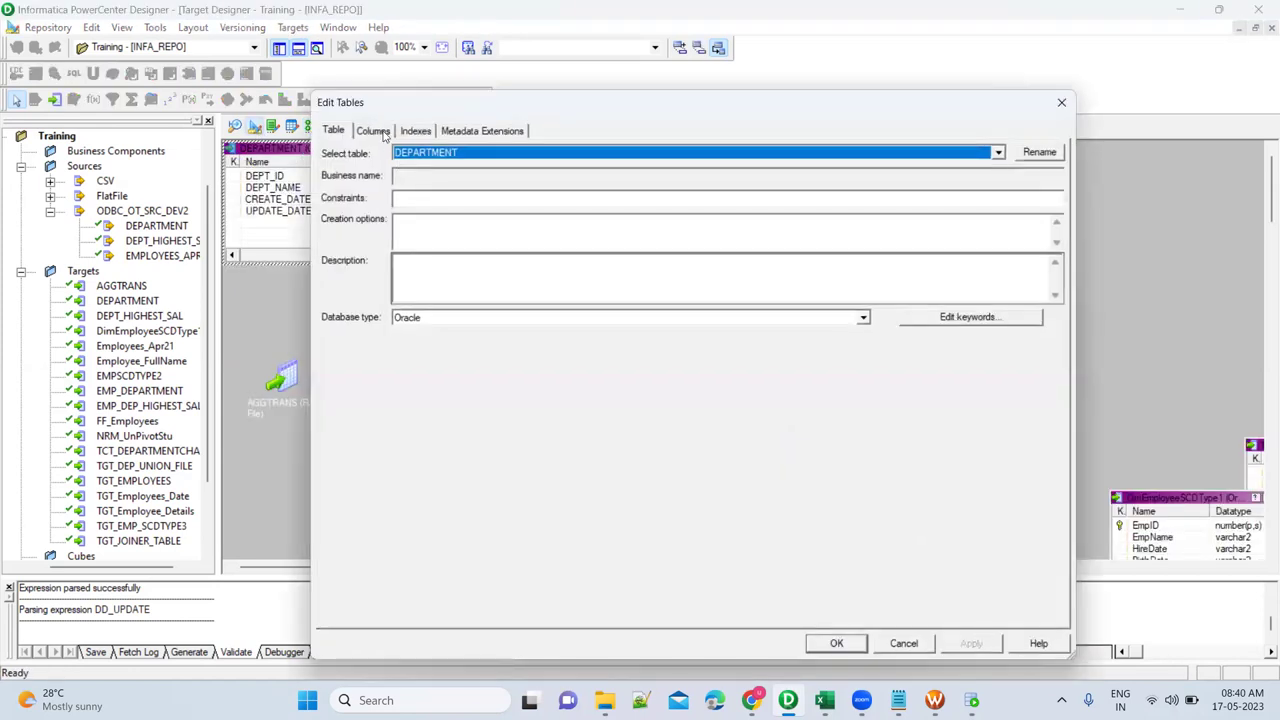
pyautogui.click(373, 131)
pyautogui.click(955, 207)
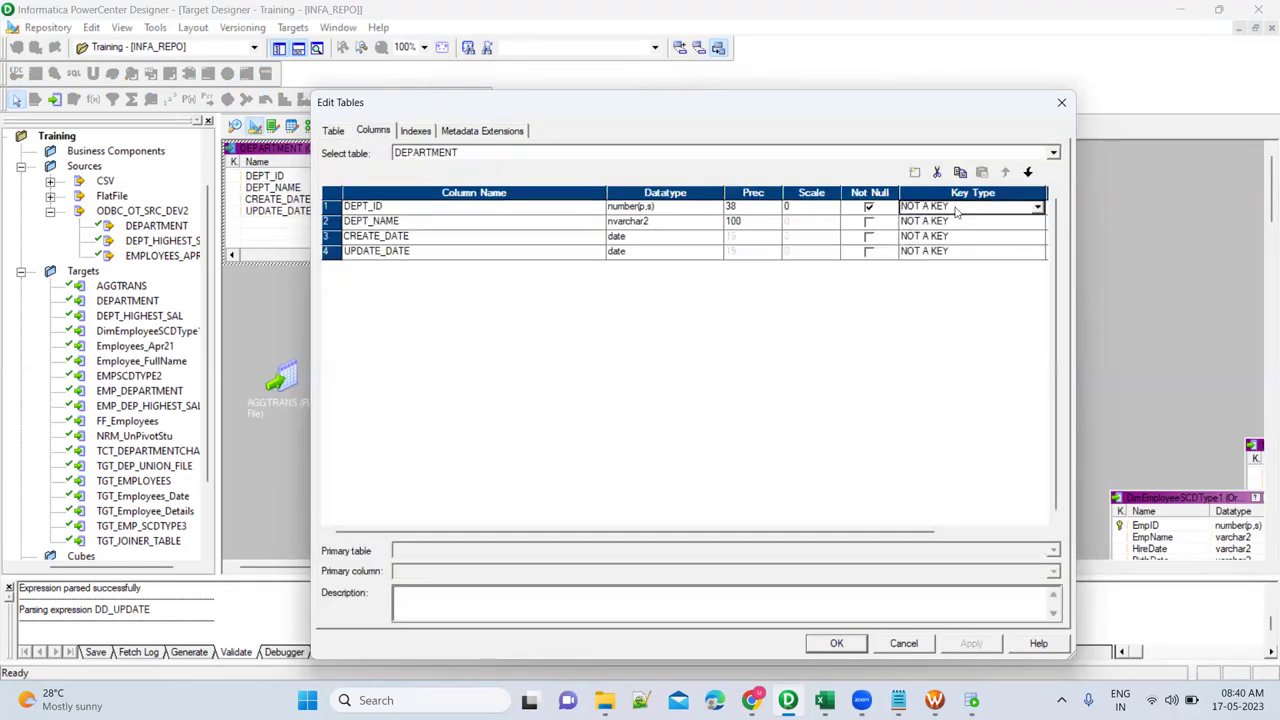
pyautogui.click(955, 207)
pyautogui.click(941, 234)
pyautogui.click(971, 644)
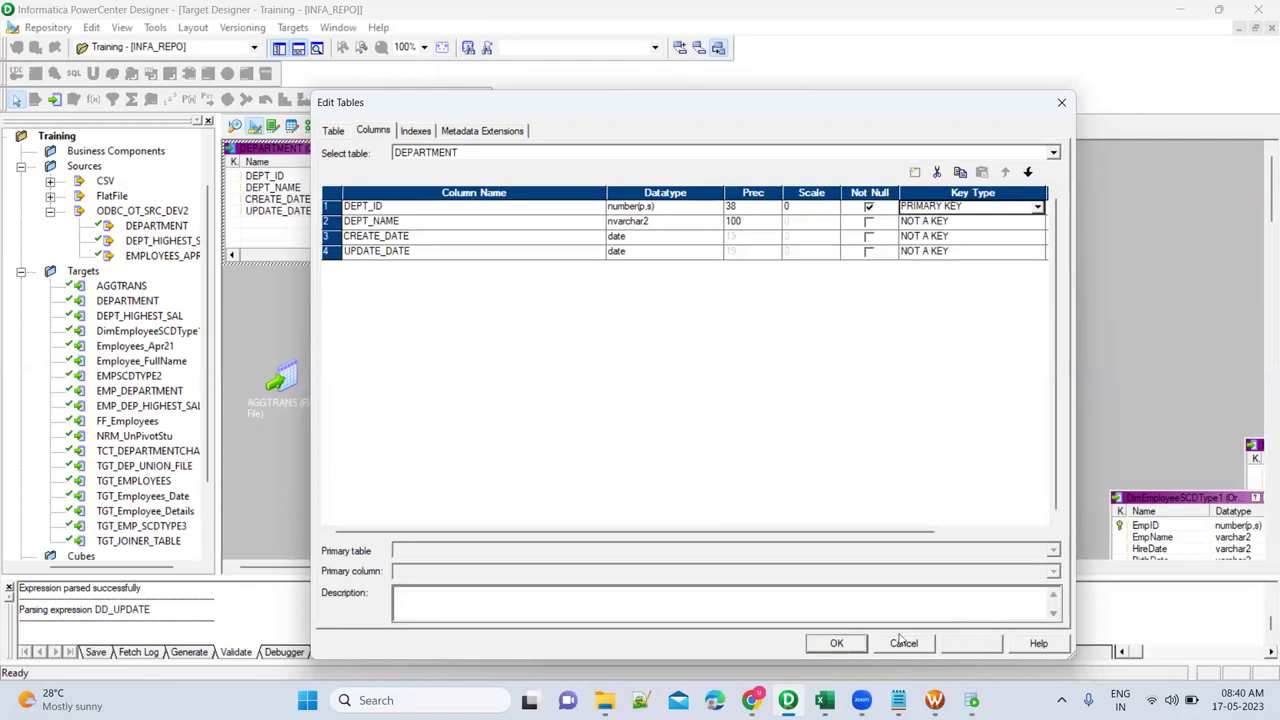
pyautogui.click(836, 643)
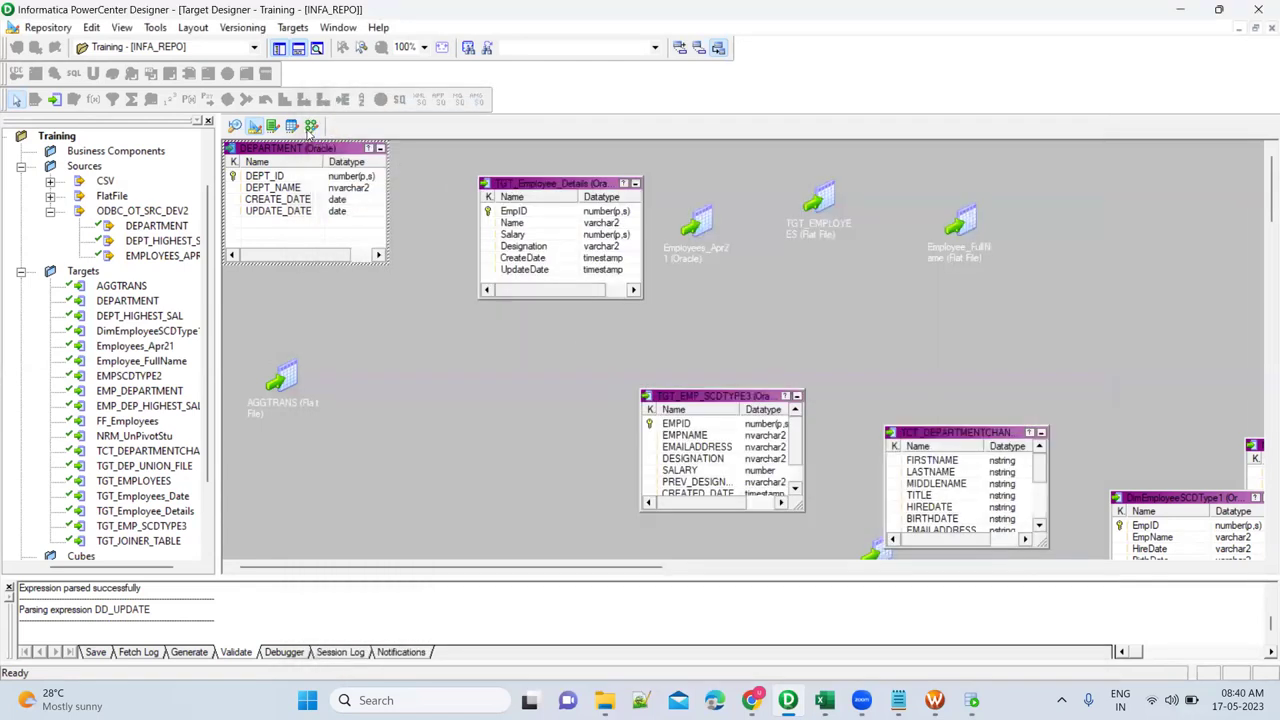
pyautogui.click(311, 127)
# Arrange all transformations iconic, save m_Department_IncrementalLoad, and switch to Workflow Manager.
pyautogui.rightClick(451, 217)
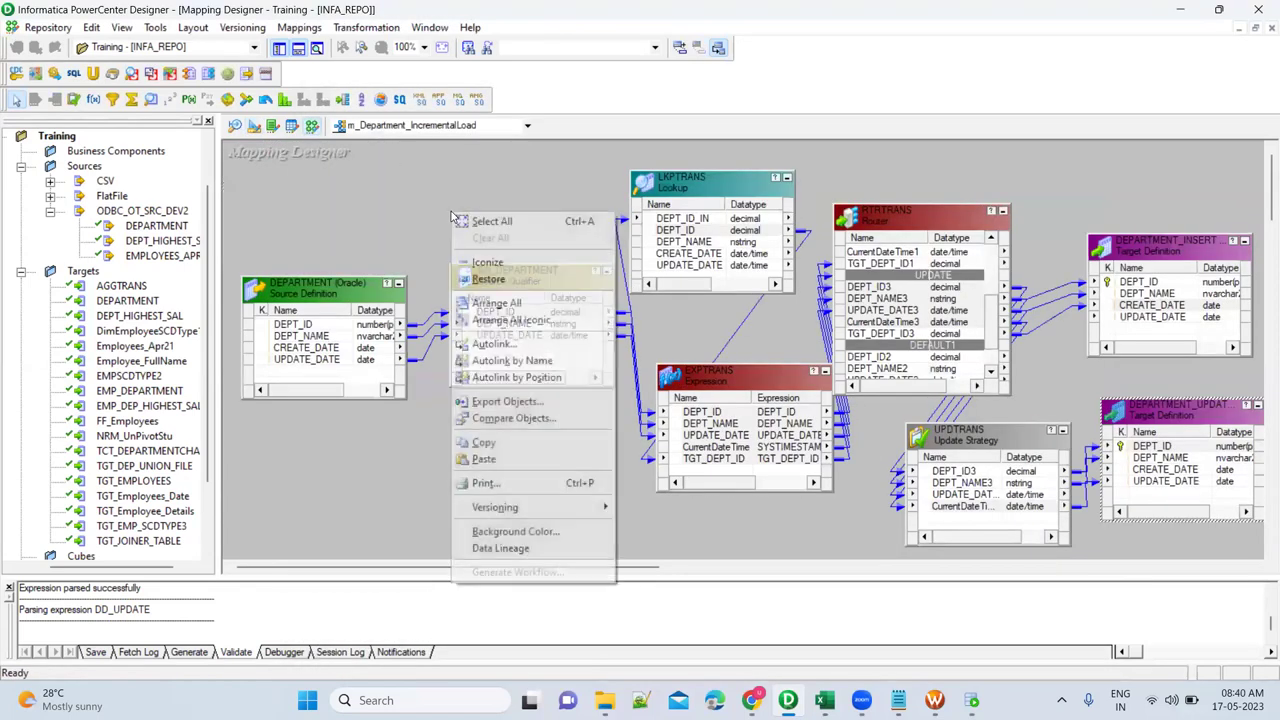
pyautogui.click(505, 320)
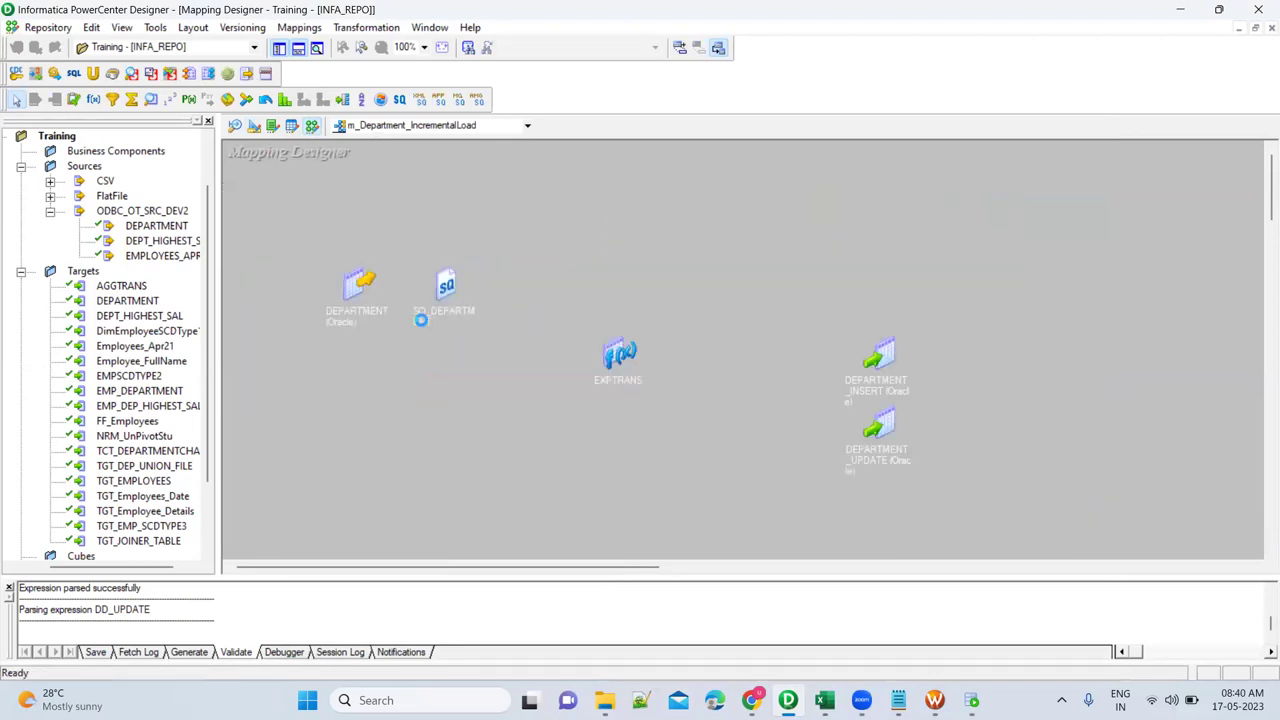
pyautogui.click(40, 29)
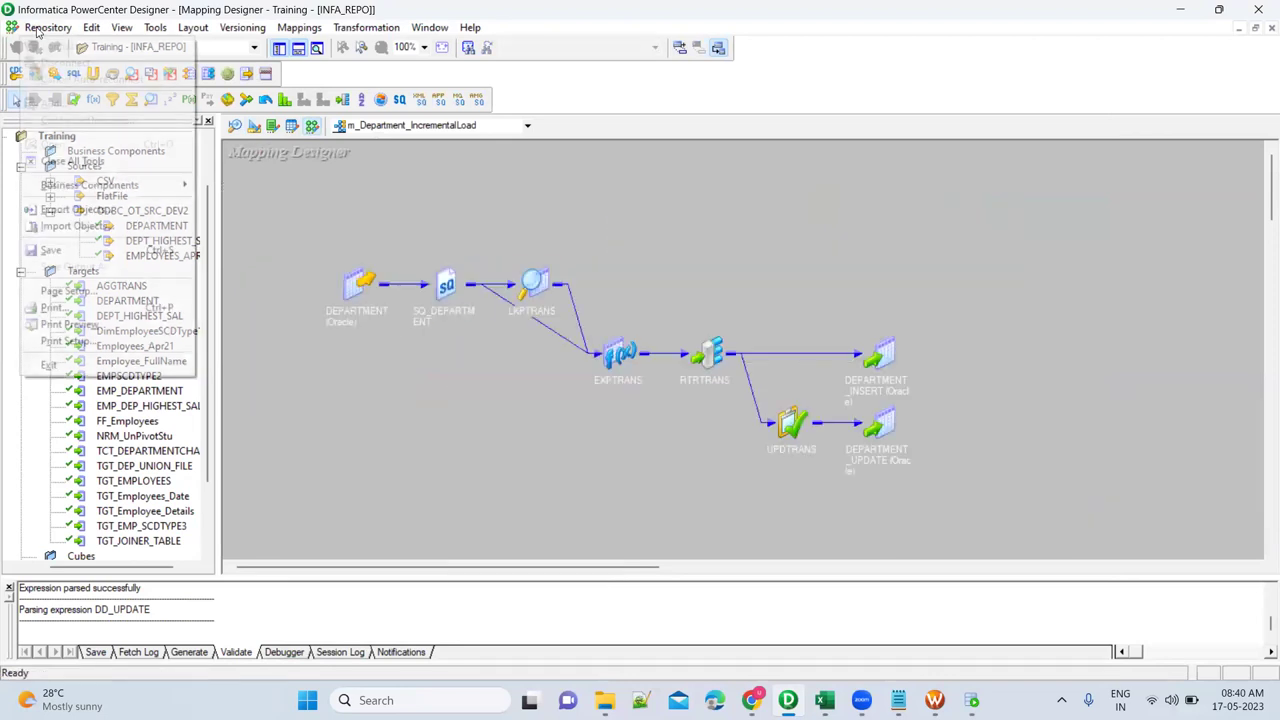
pyautogui.click(58, 251)
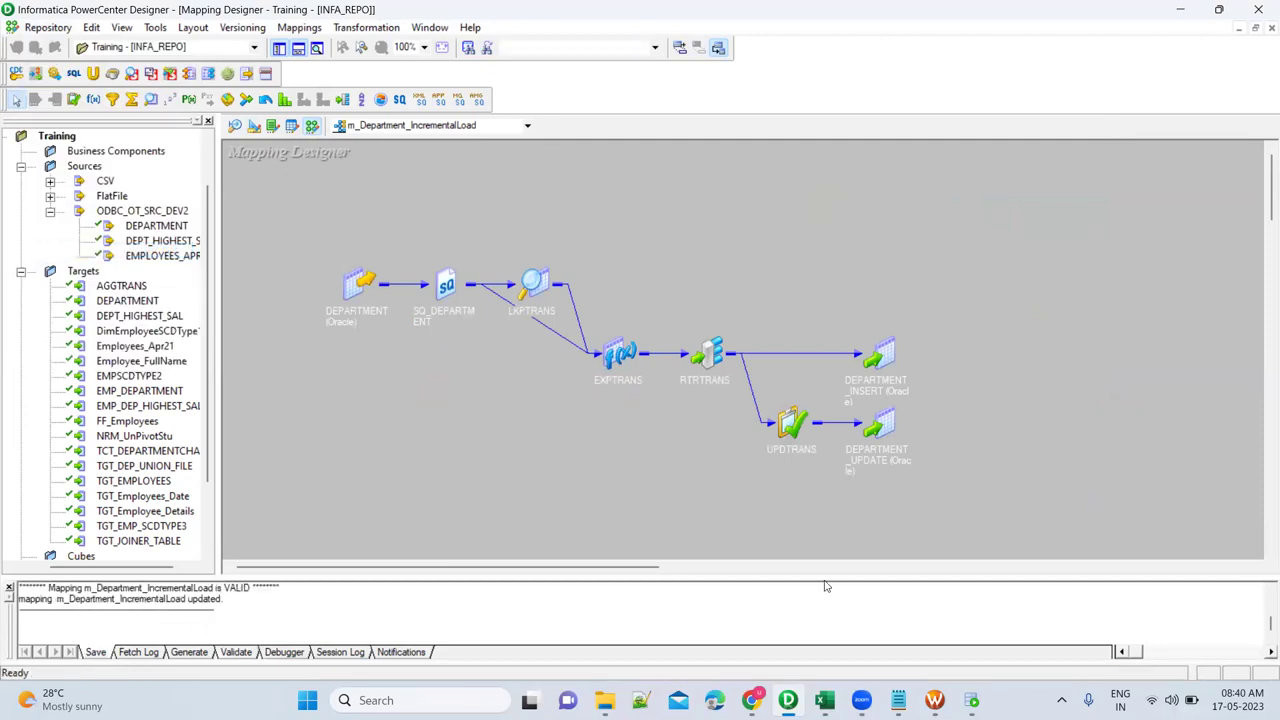
pyautogui.click(934, 700)
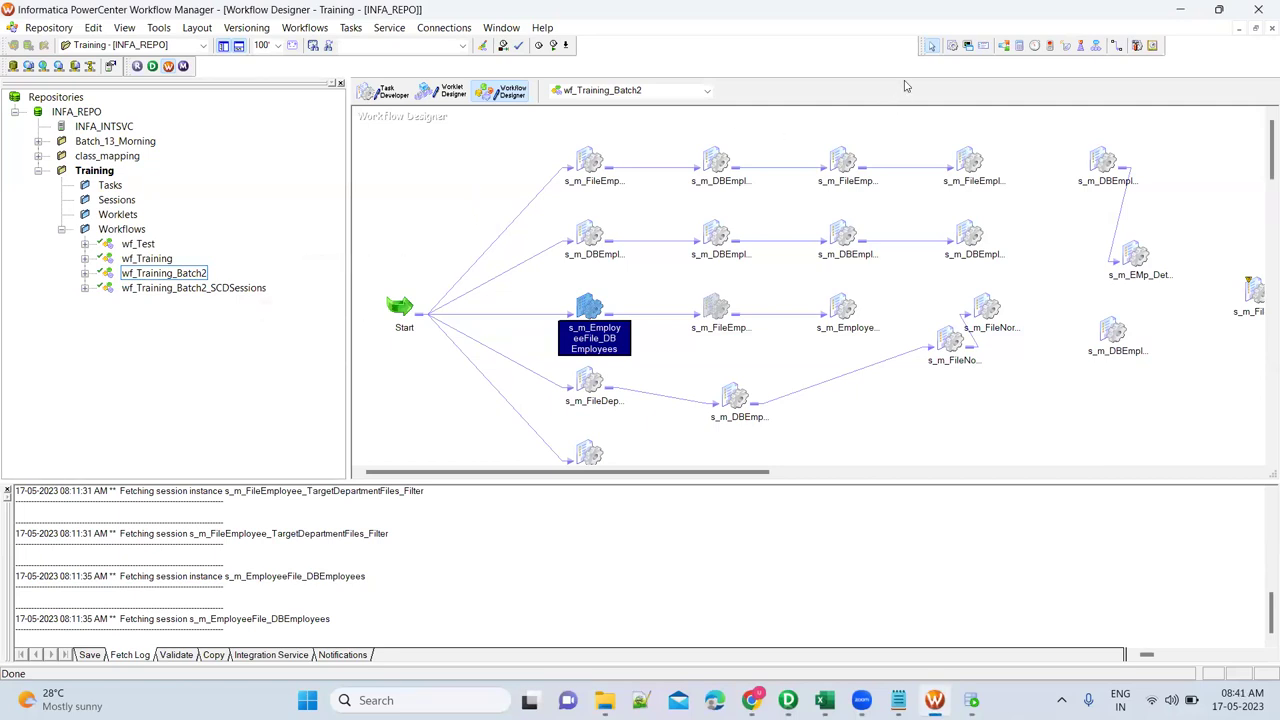
# Create a session for mapping m_Department_IncrementalLoad and move it near the workflow's top-left.
pyautogui.click(483, 168)
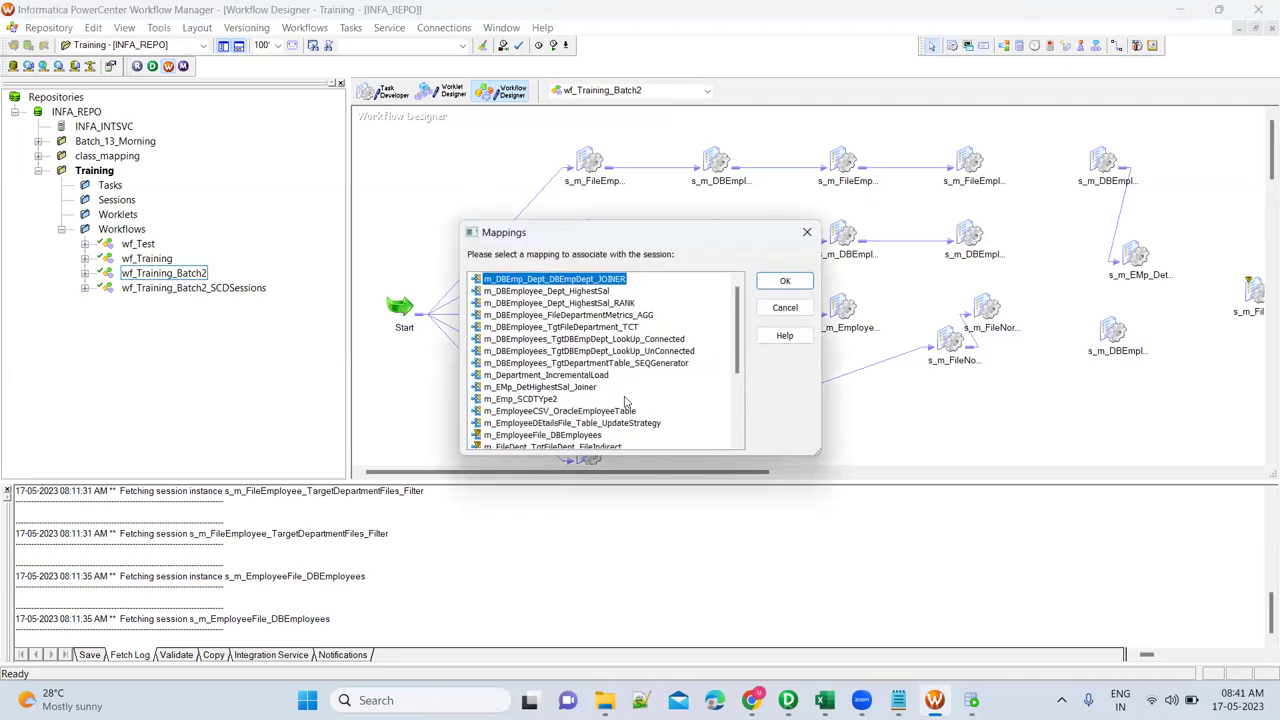
pyautogui.scroll(-2, 626, 402)
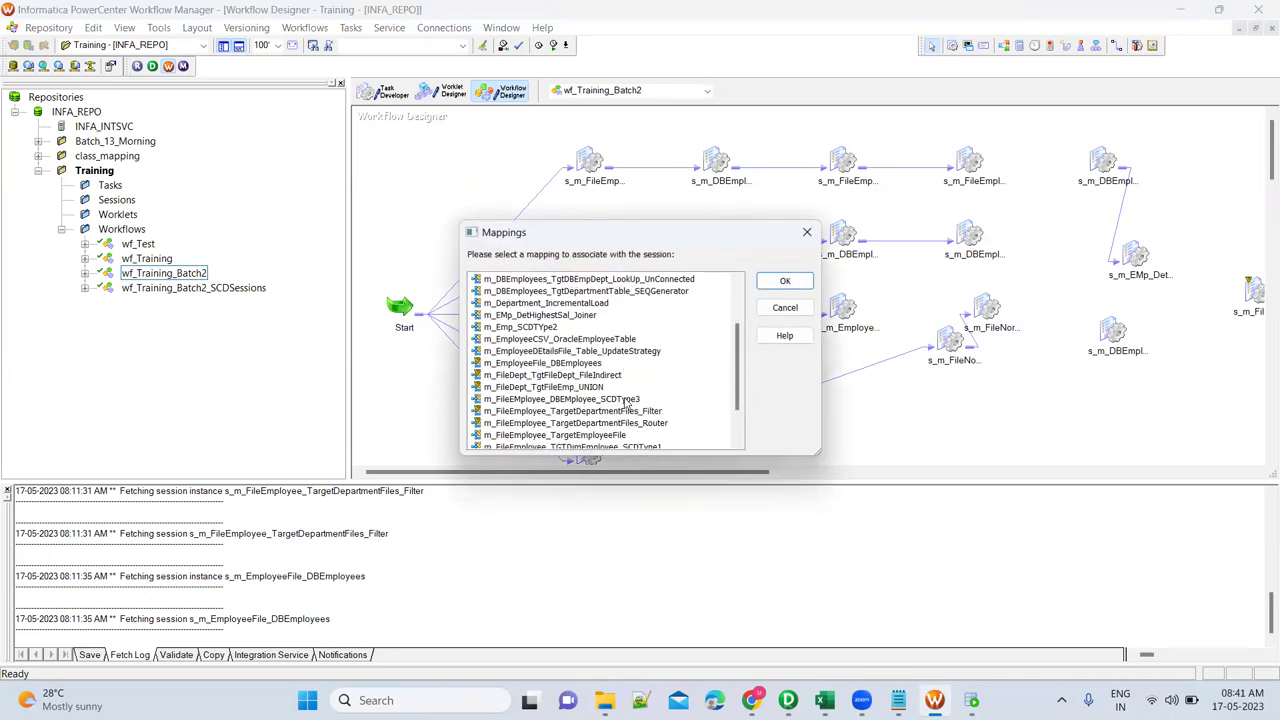
pyautogui.scroll(-2, 626, 402)
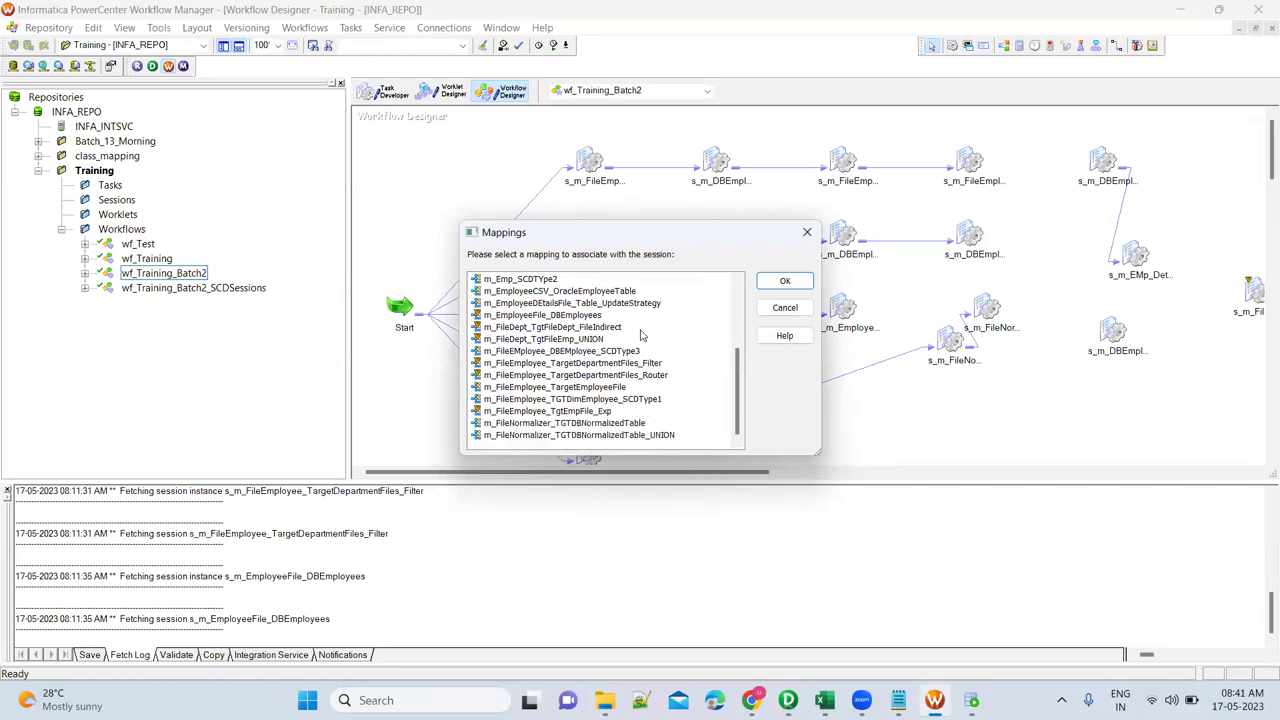
pyautogui.scroll(3, 641, 335)
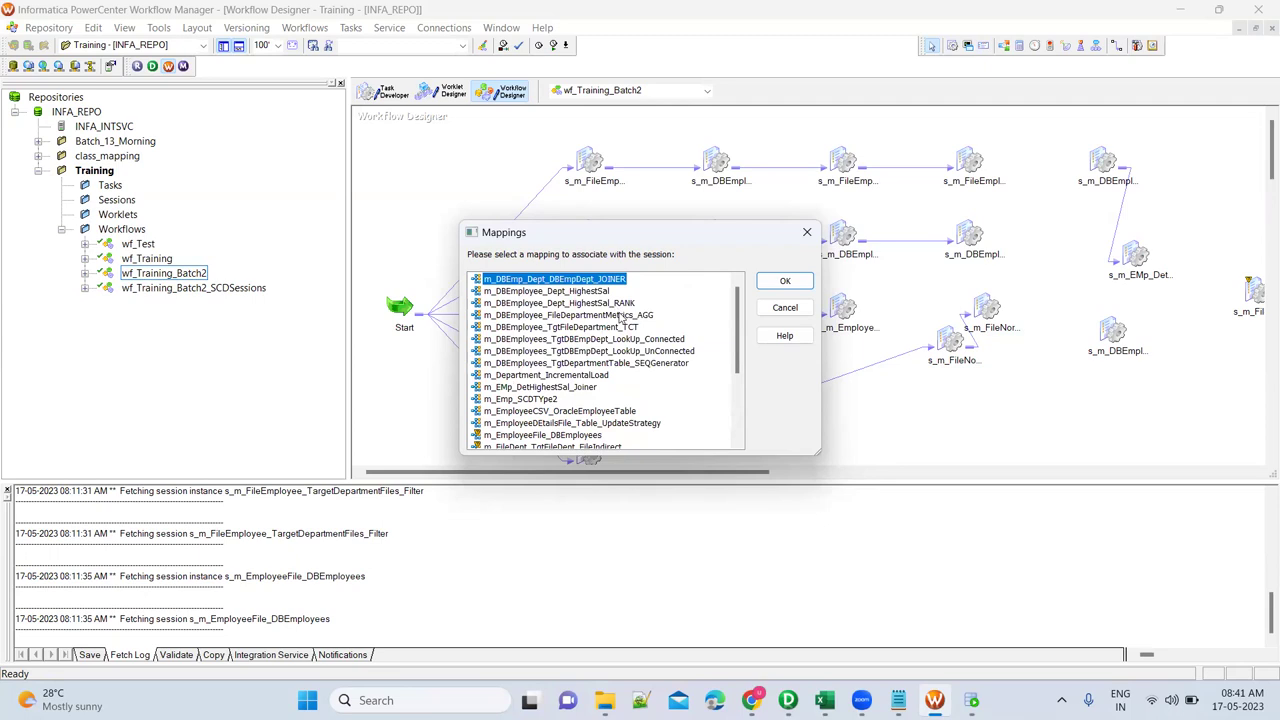
pyautogui.click(604, 424)
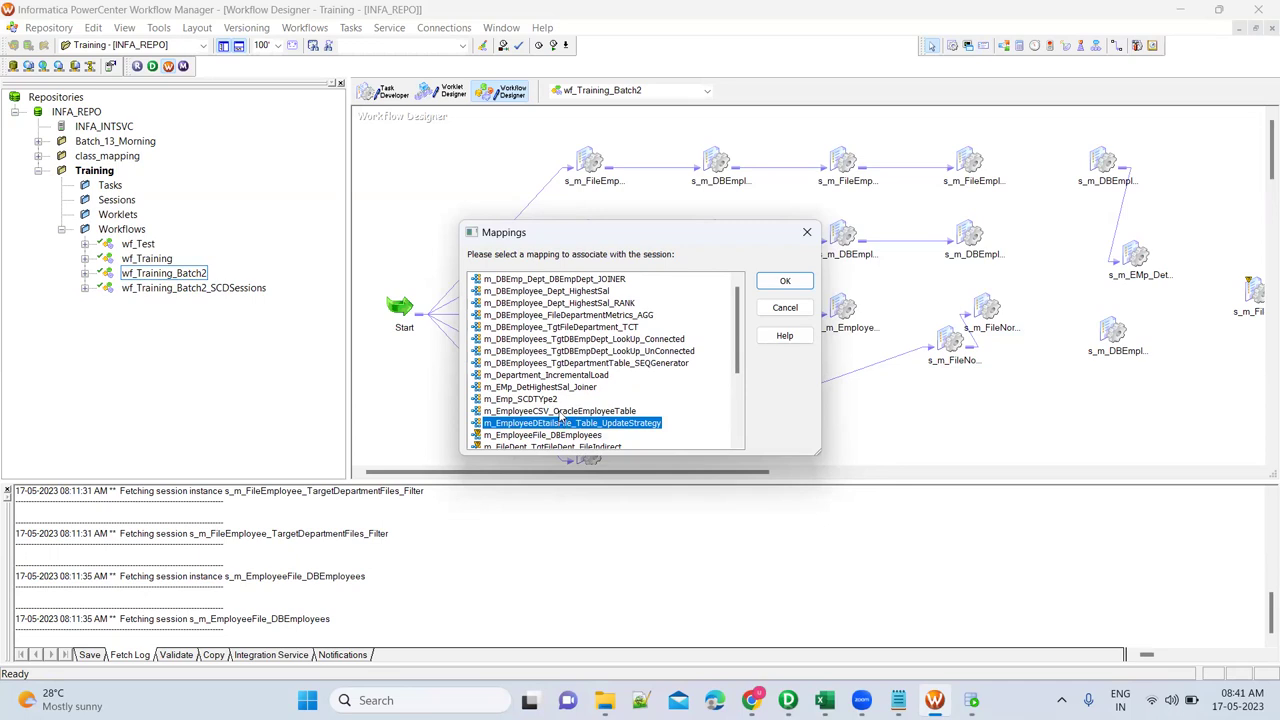
pyautogui.doubleClick(563, 377)
pyautogui.moveTo(586, 307); pyautogui.dragTo(505, 177)
# Review SQ_DEPARTMENT's SQL query and set DEPARTMENT_UPDATE's target load type to Normal.
pyautogui.doubleClick(505, 177)
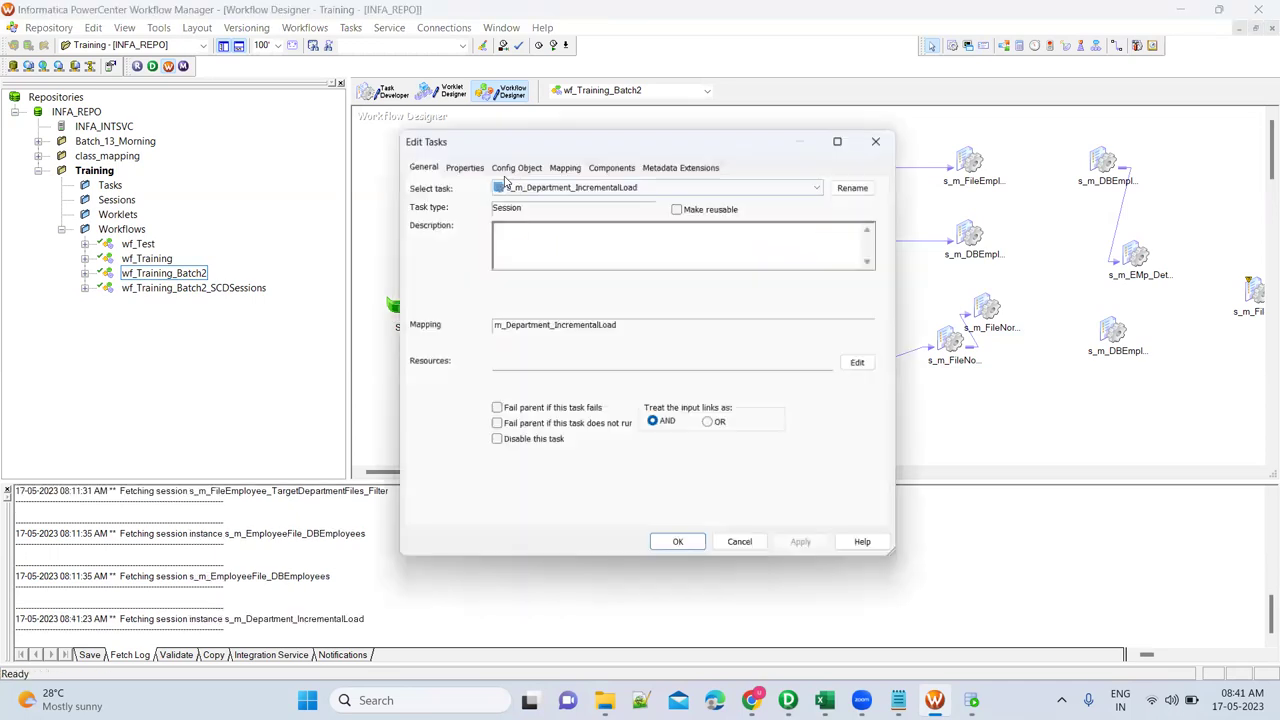
pyautogui.click(564, 164)
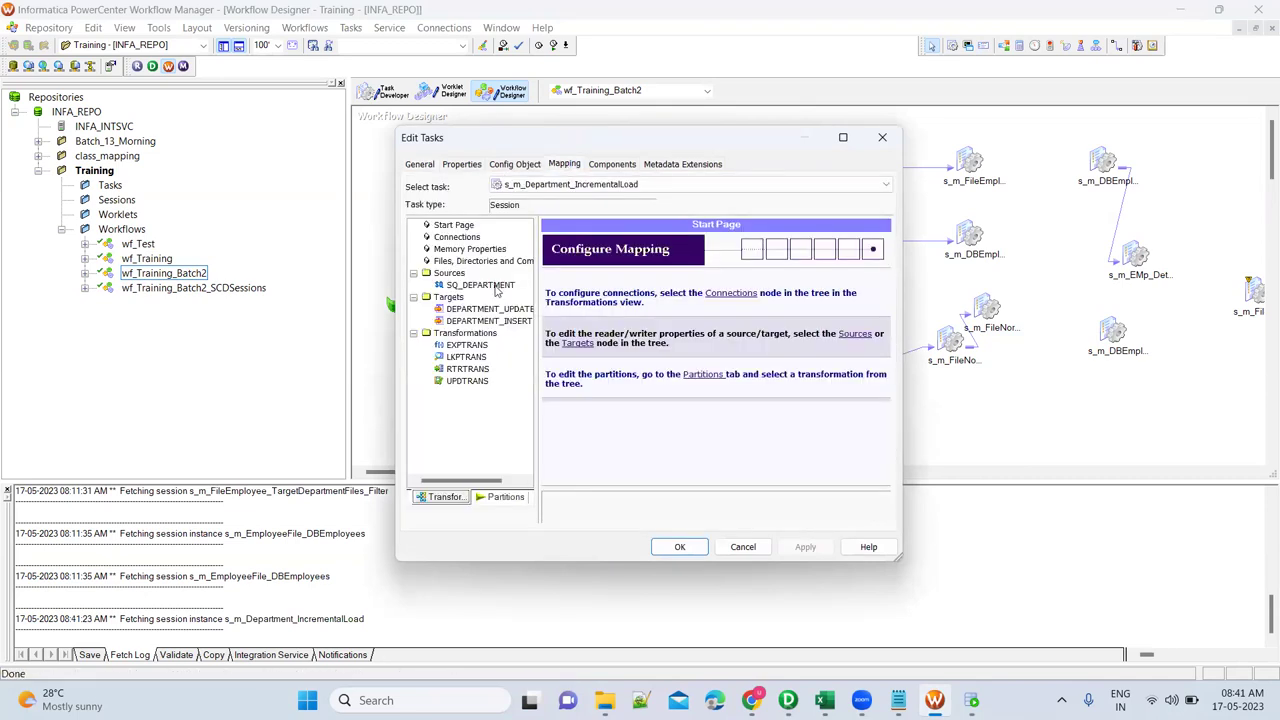
pyautogui.click(482, 285)
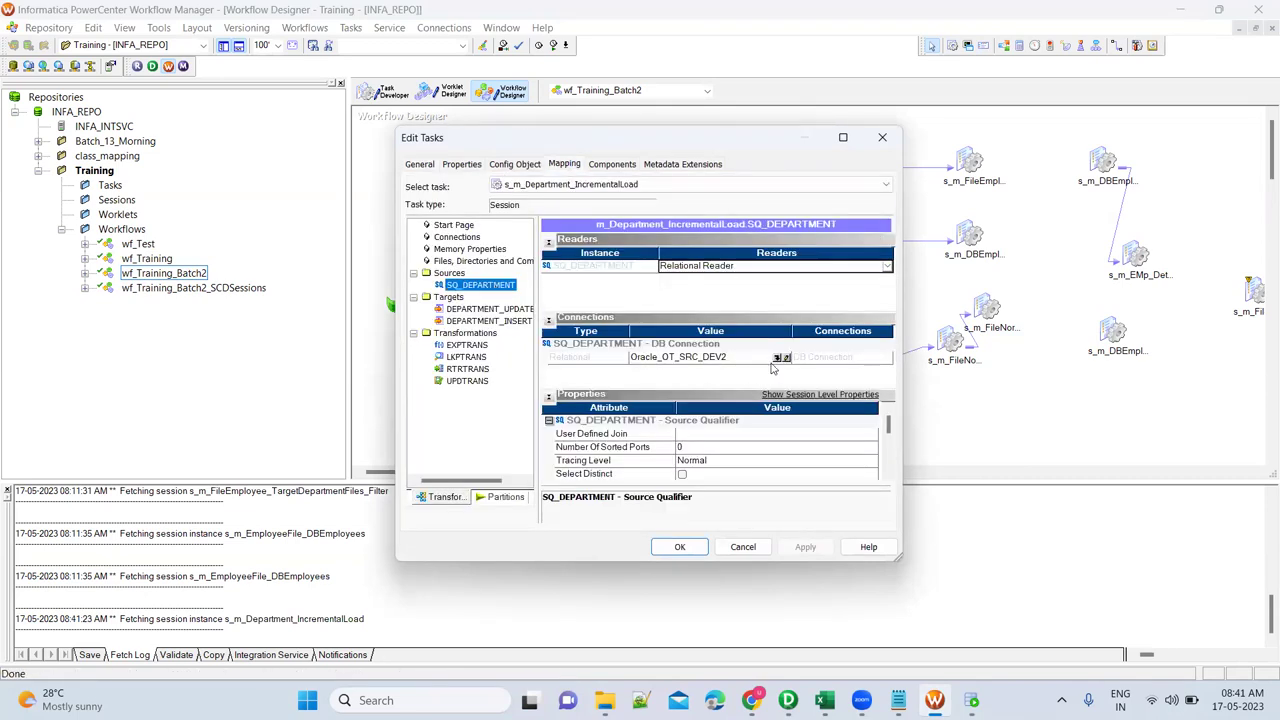
pyautogui.scroll(-3, 781, 464)
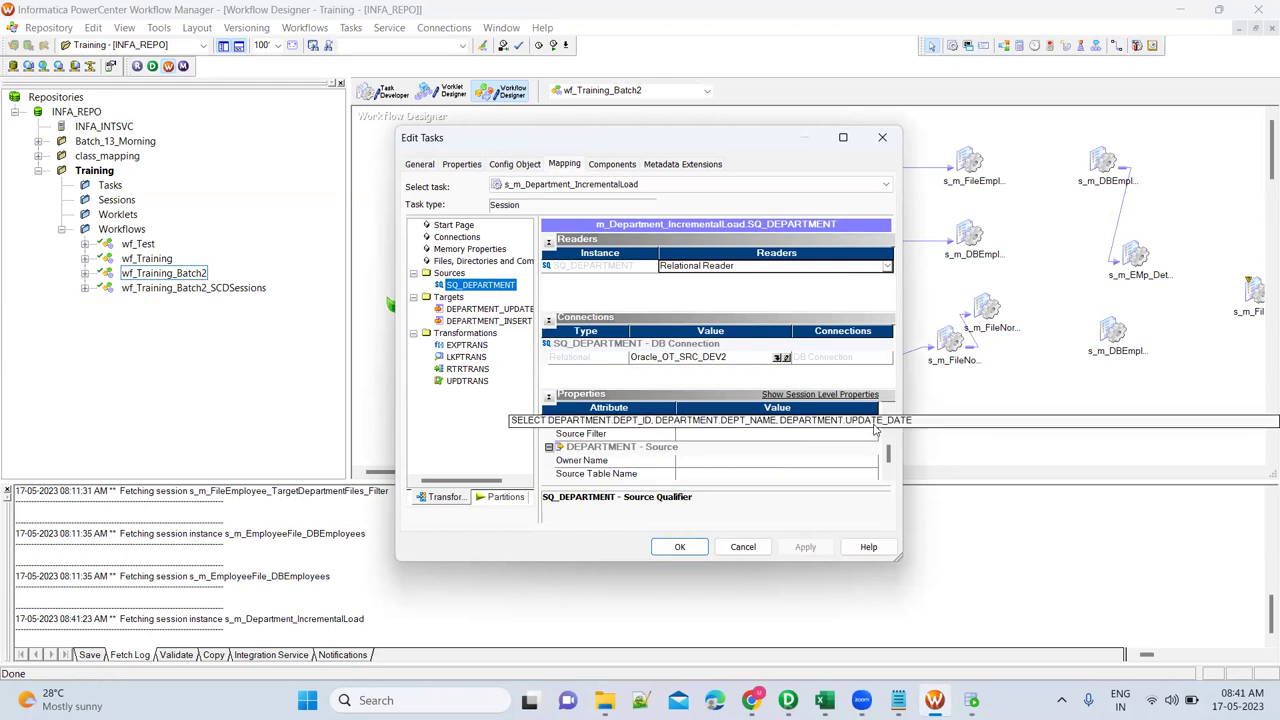
pyautogui.click(874, 425)
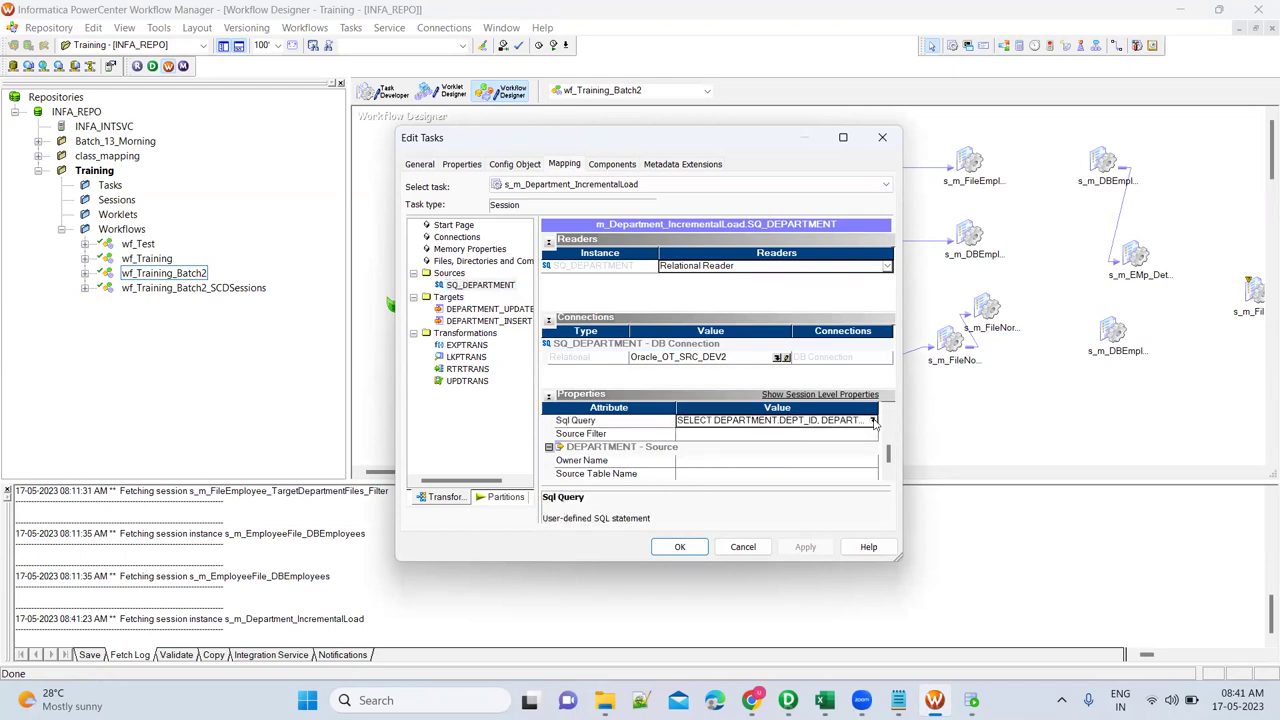
pyautogui.click(872, 421)
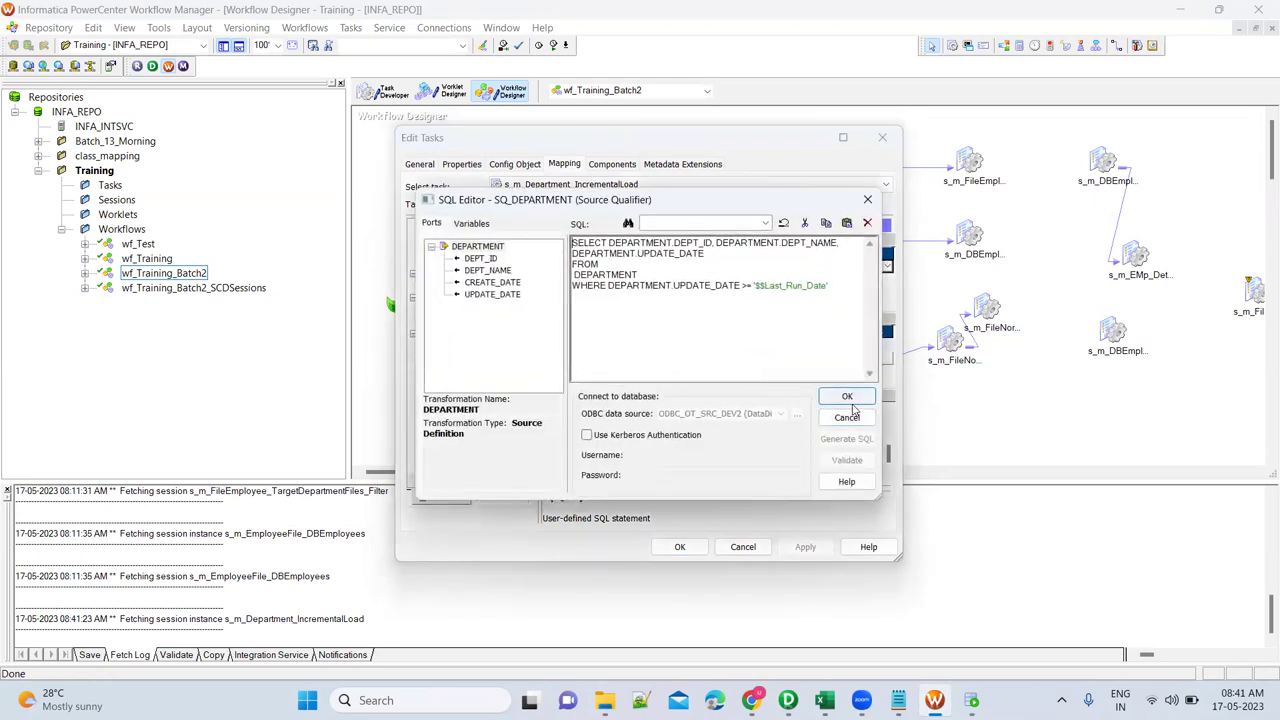
pyautogui.click(847, 397)
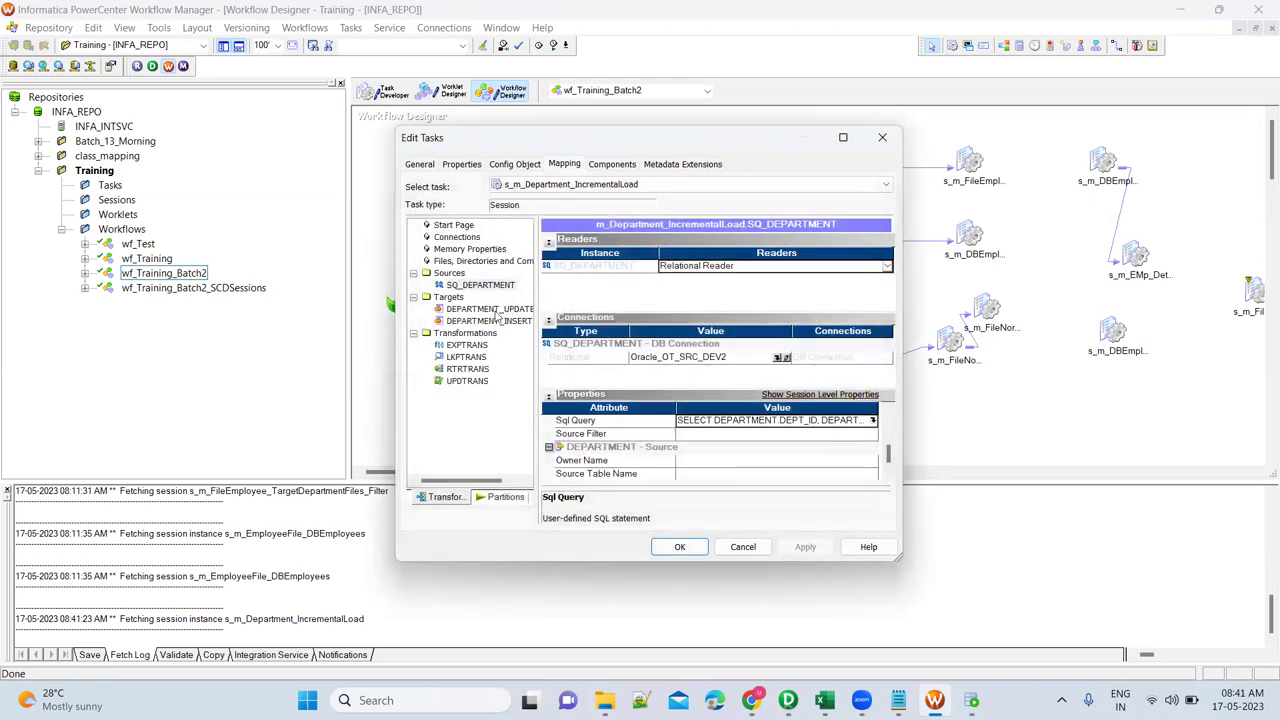
pyautogui.click(494, 309)
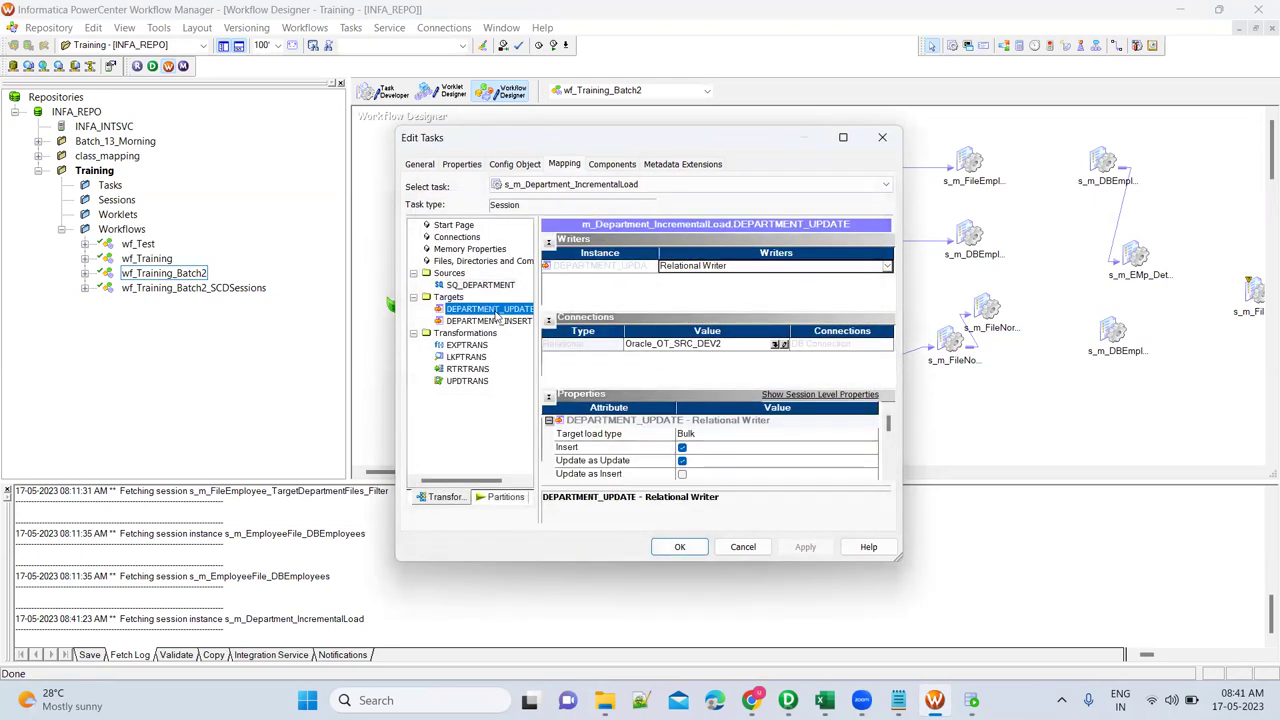
pyautogui.click(727, 438)
pyautogui.click(692, 448)
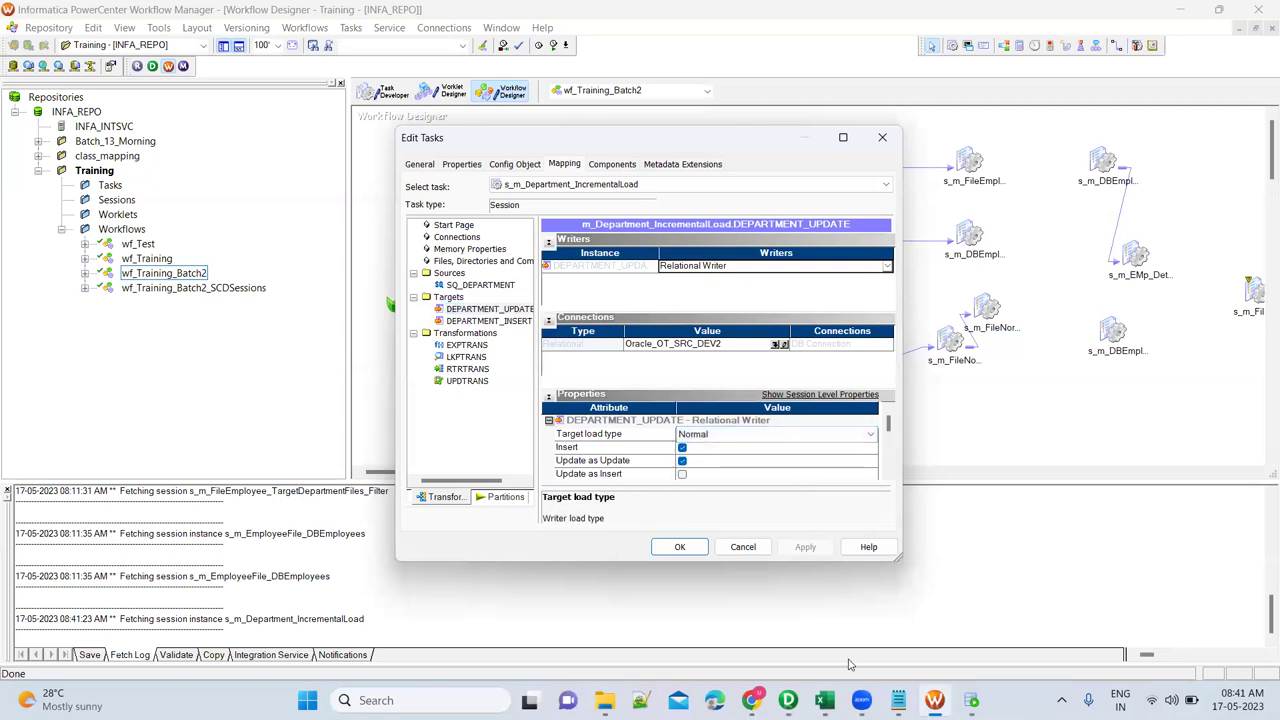
# In SQL Developer, select the TGT_DEPARTMENT_DELTA table name, then return to the session settings.
pyautogui.moveTo(898, 700)
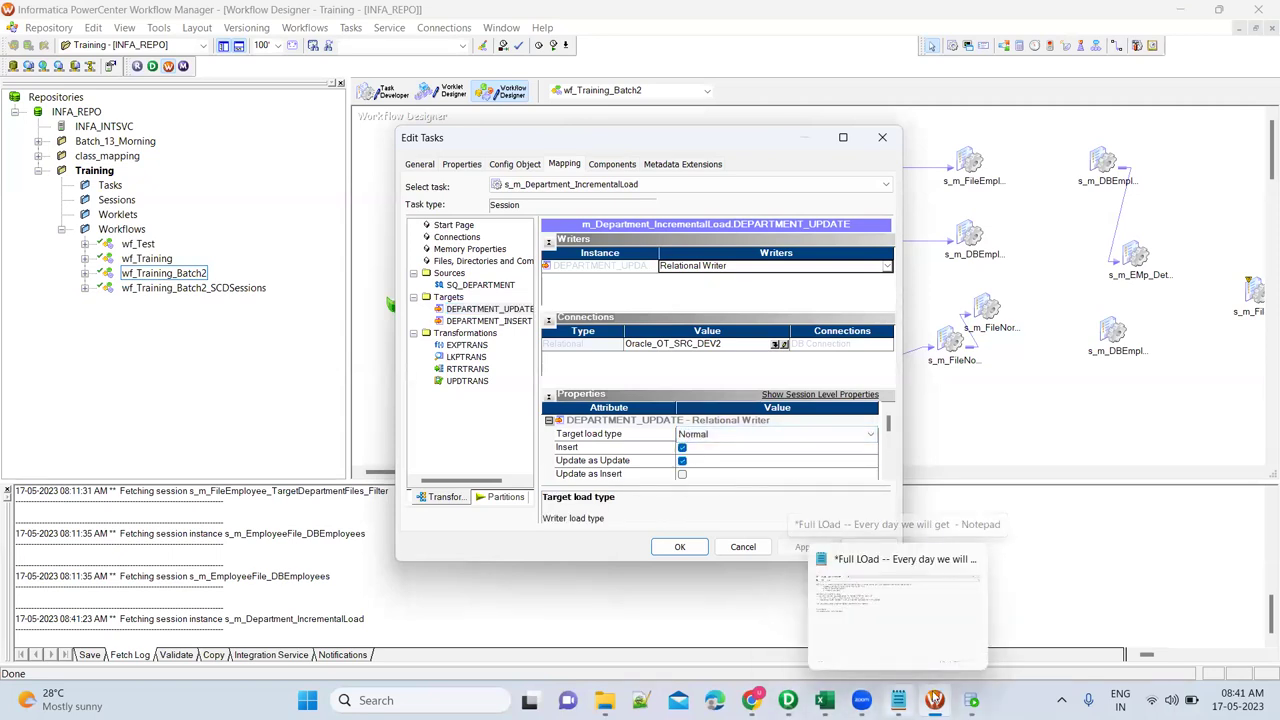
pyautogui.click(971, 700)
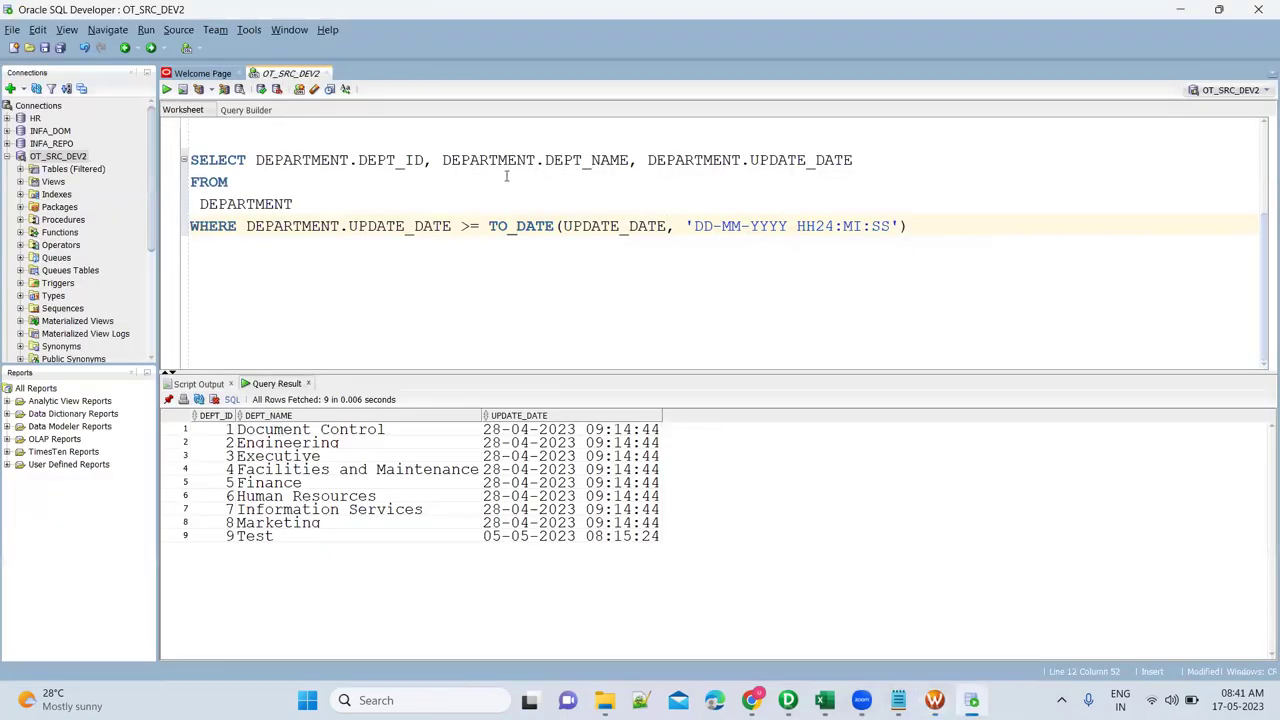
pyautogui.scroll(2, 407, 220)
pyautogui.doubleClick(416, 219)
pyautogui.hotkey('ctrl', 'c')
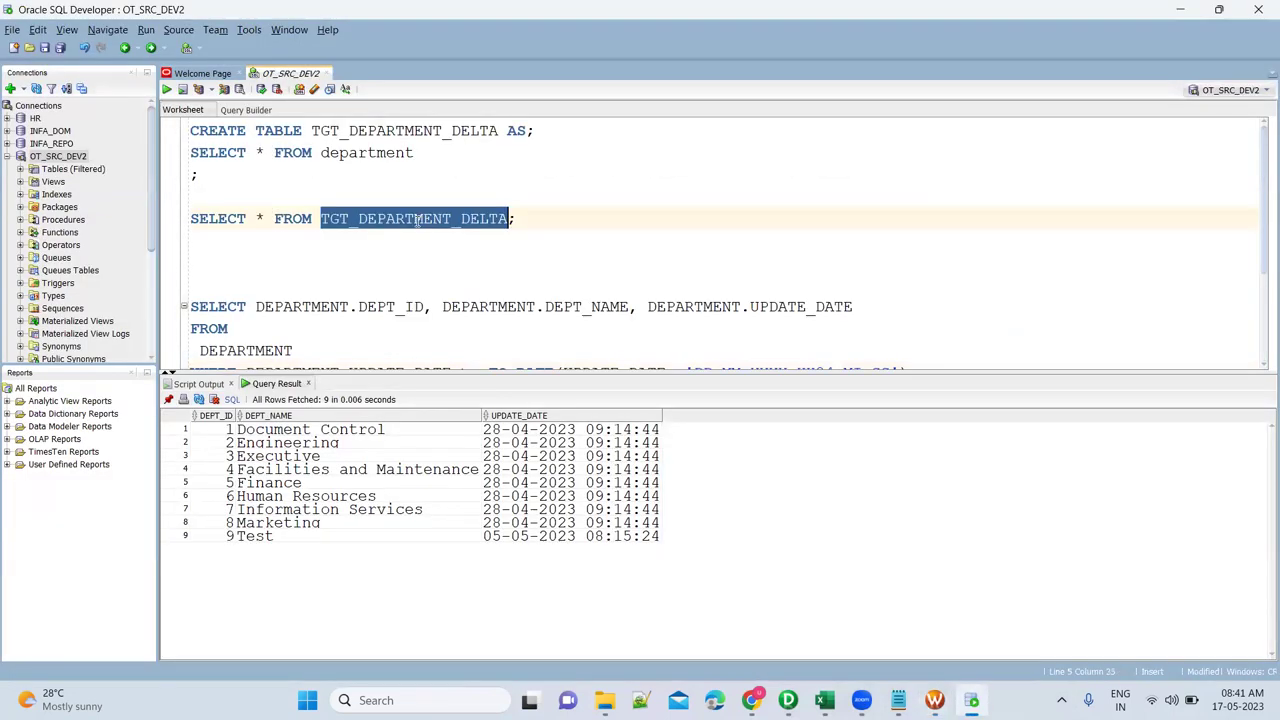
pyautogui.hotkey('alt', 'Tab')
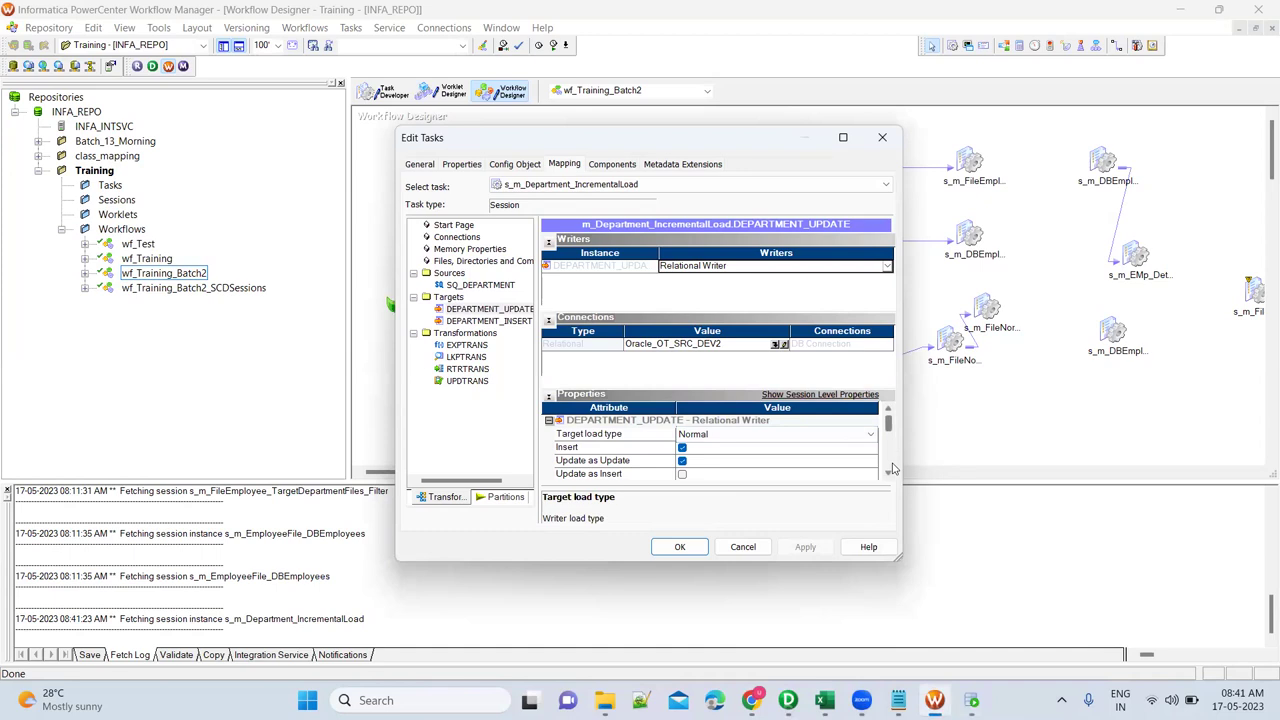
# Set the target table name for both DEPARTMENT_UPDATE and DEPARTMENT_INSERT to TGT_DEPARTMENT_DELTA.
pyautogui.click(889, 476)
pyautogui.click(889, 476)
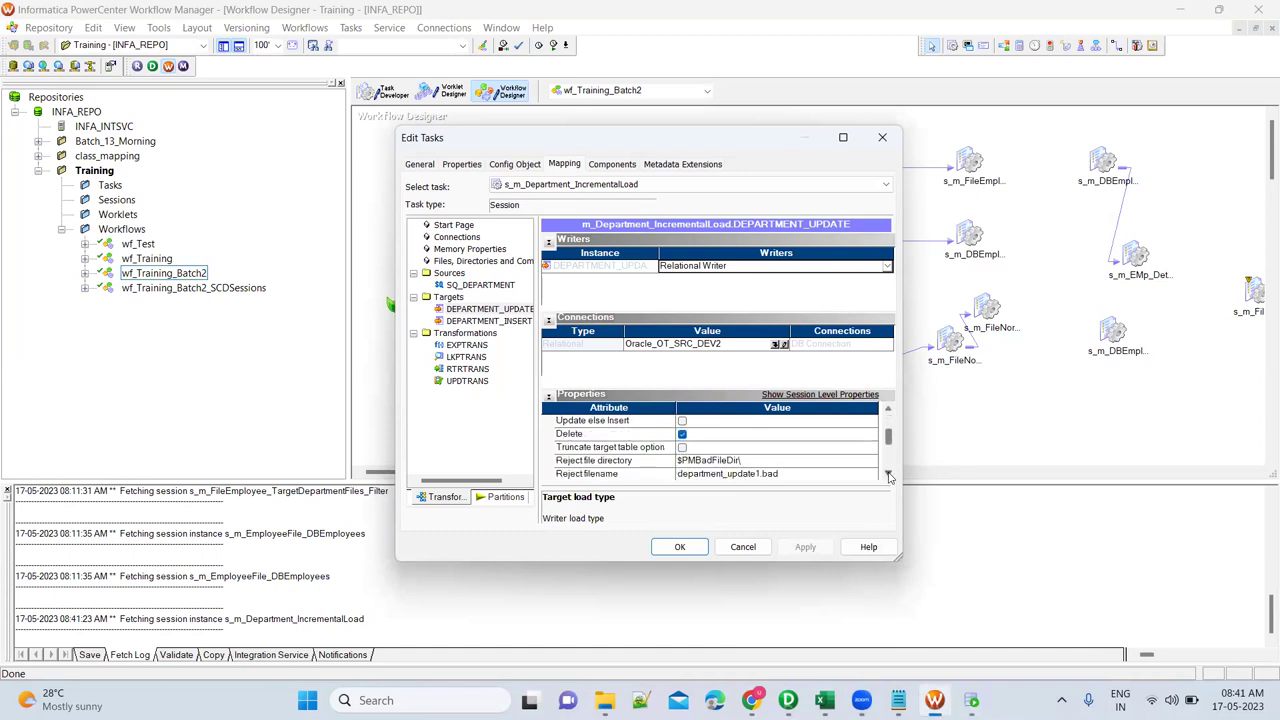
pyautogui.click(889, 476)
pyautogui.click(889, 476)
pyautogui.click(889, 476)
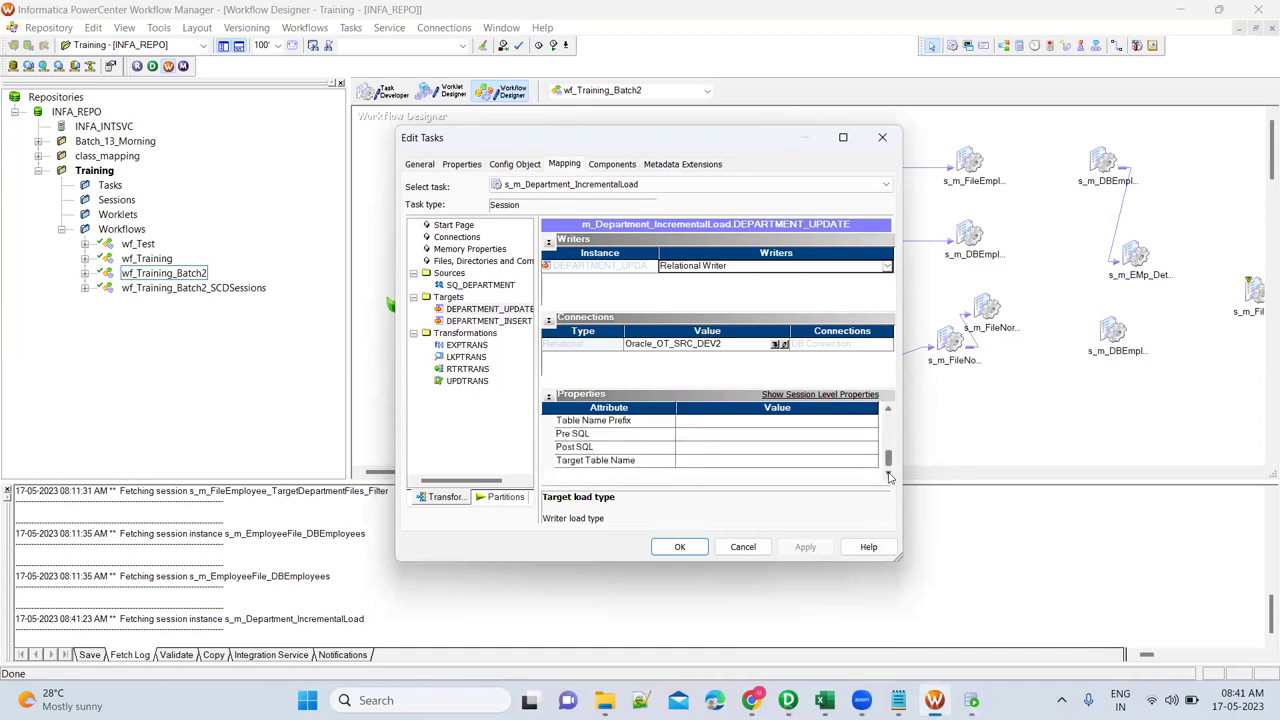
pyautogui.click(747, 459)
pyautogui.hotkey('ctrl', 'v')
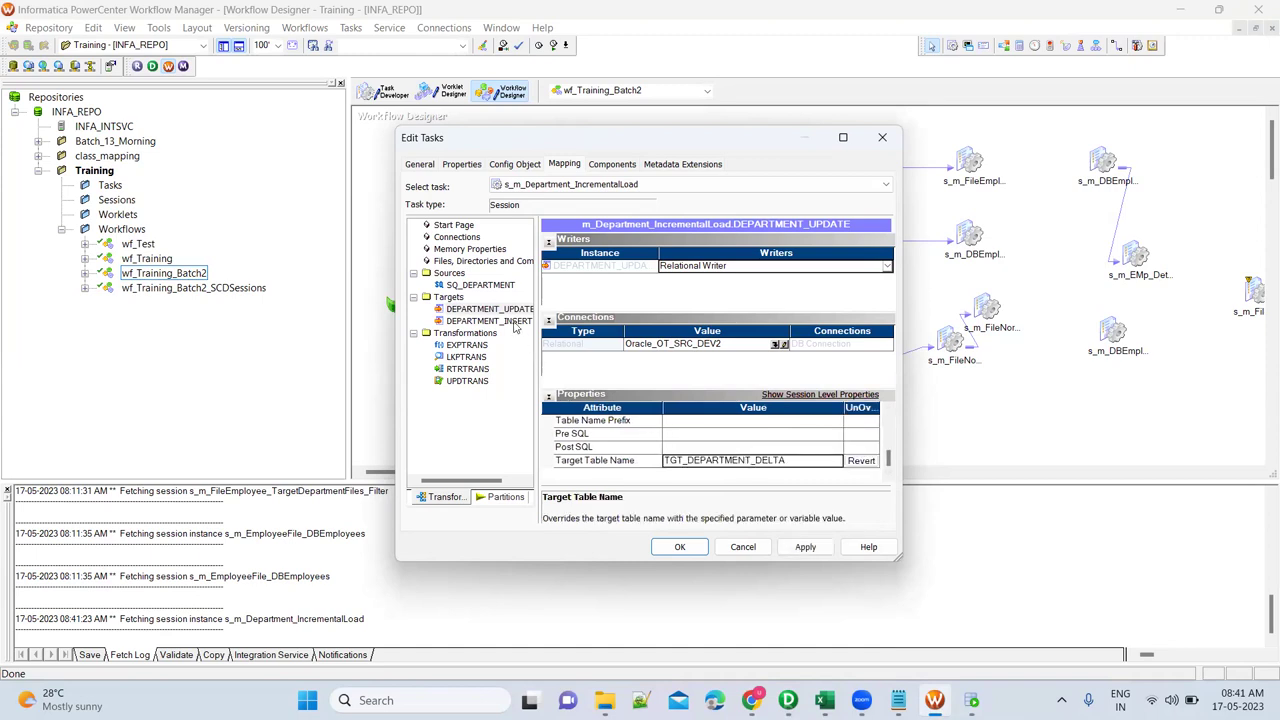
pyautogui.click(490, 321)
pyautogui.click(695, 463)
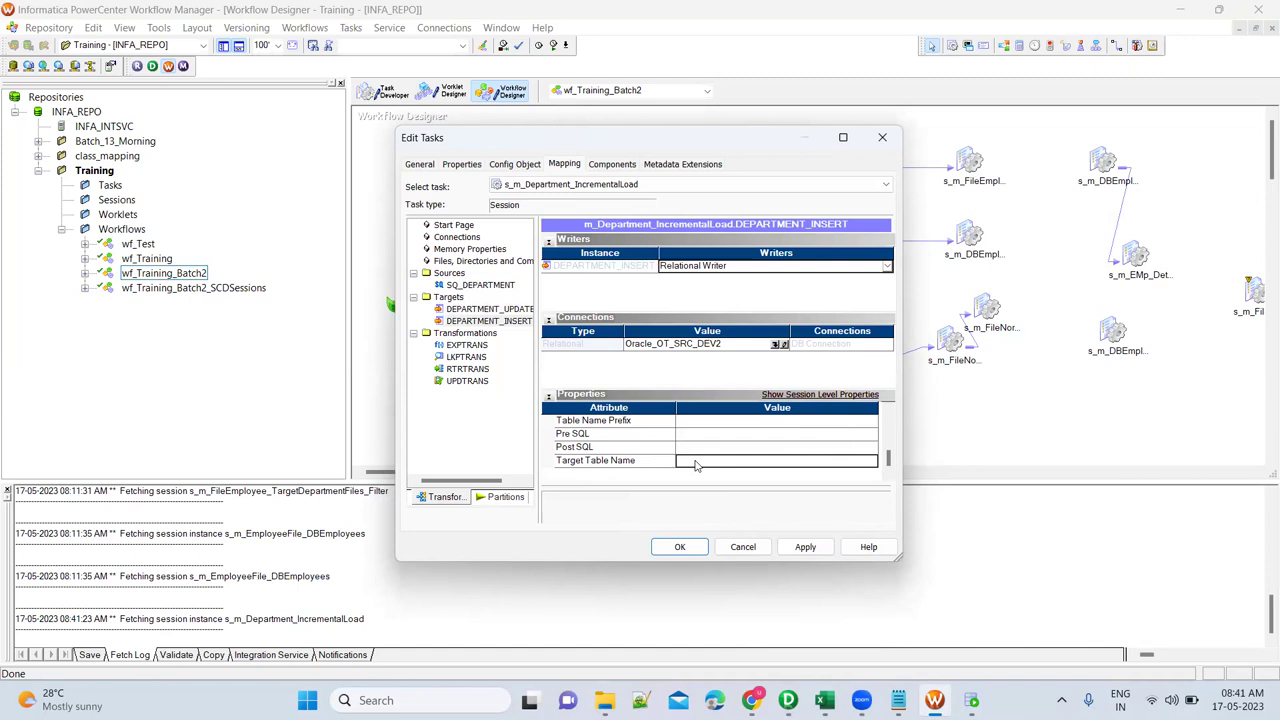
pyautogui.hotkey('ctrl', 'v')
# Switch the LKPTRANS lookup connection to Oracle_OT_SRC_DEV2 and apply the session settings.
pyautogui.click(466, 357)
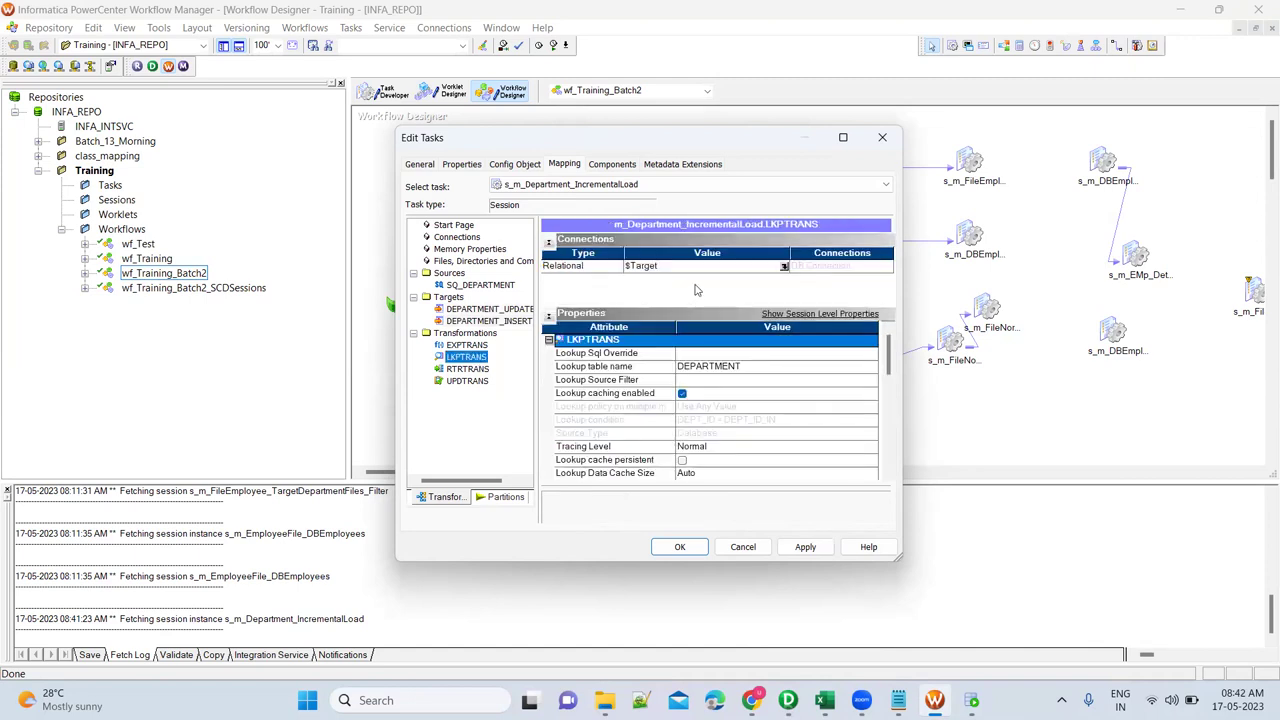
pyautogui.click(783, 267)
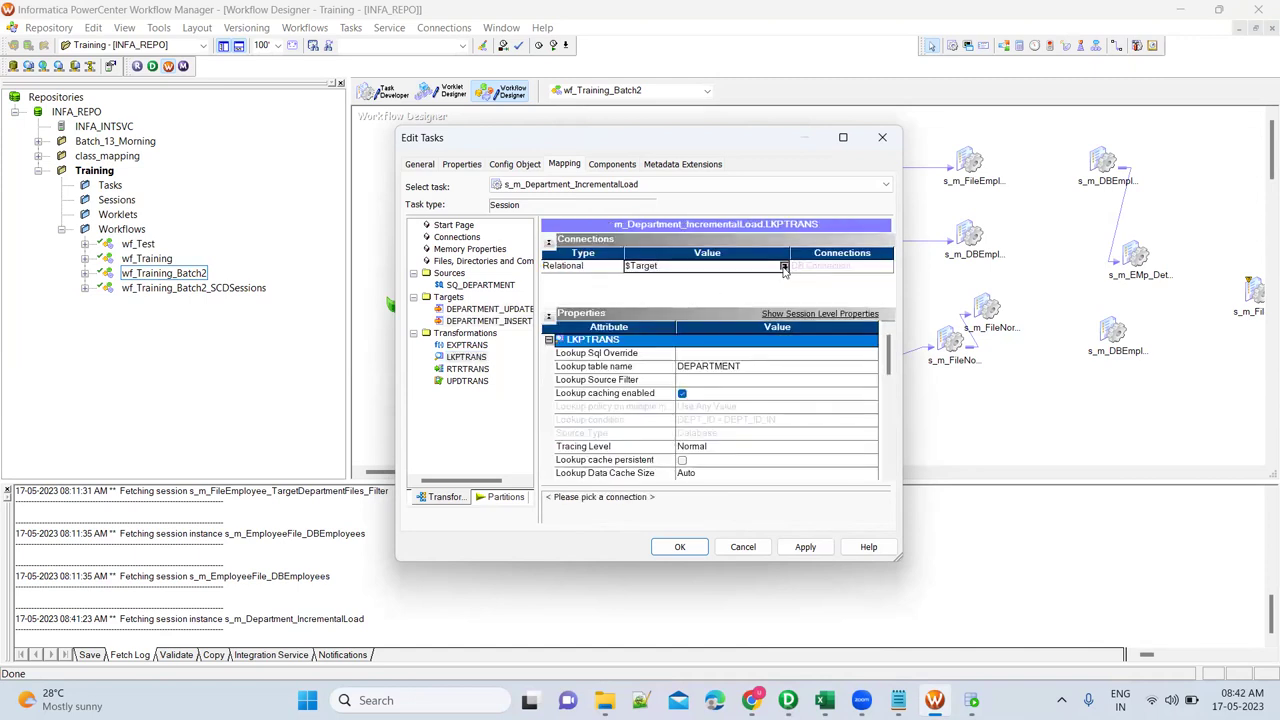
pyautogui.click(568, 257)
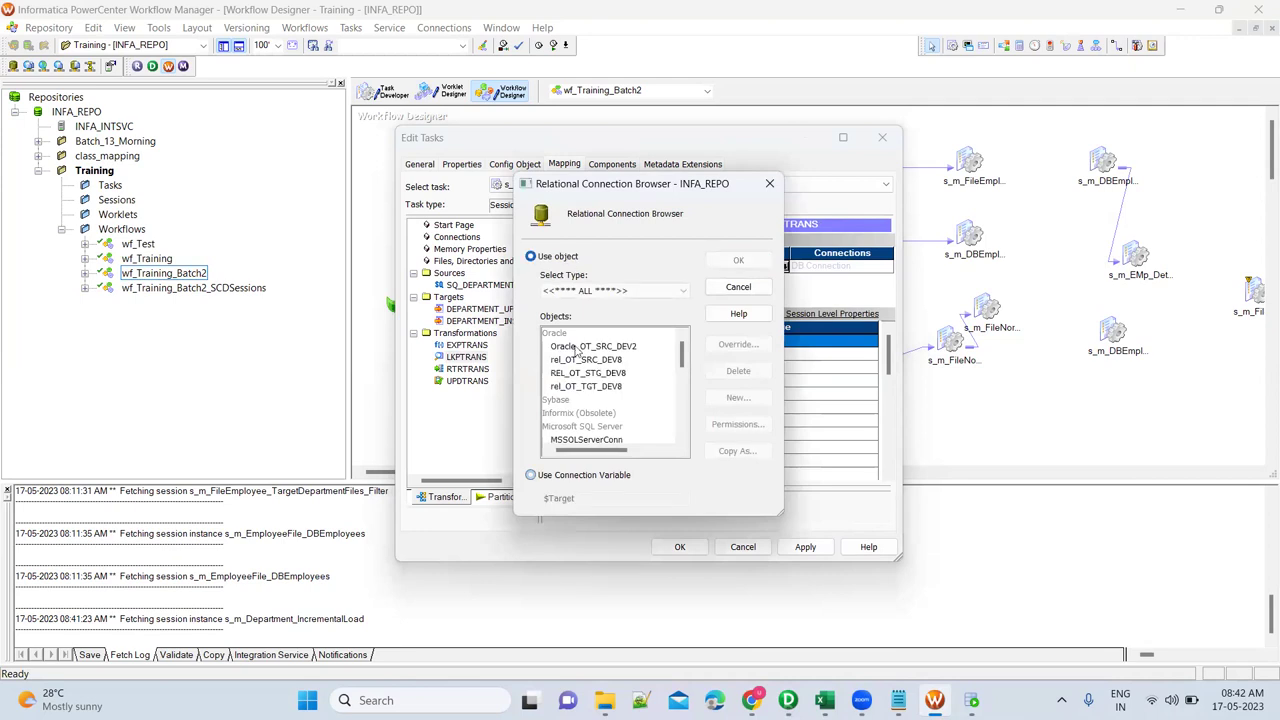
pyautogui.click(593, 346)
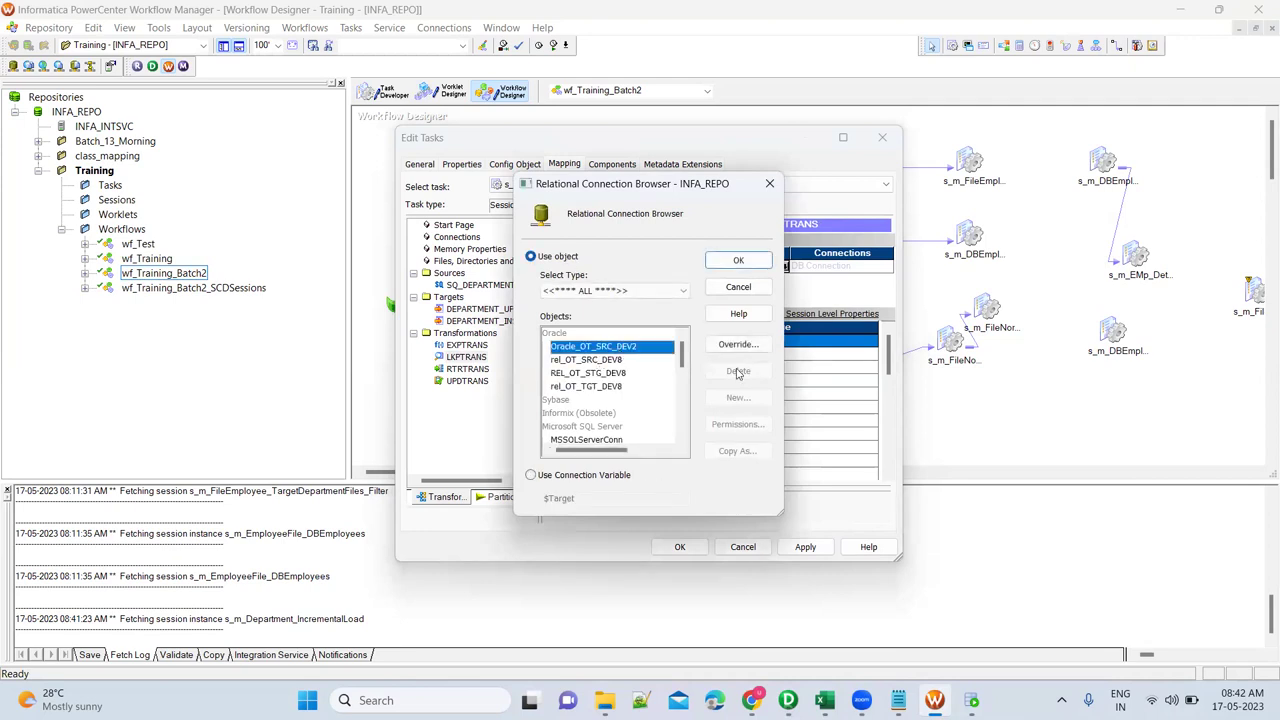
pyautogui.click(733, 260)
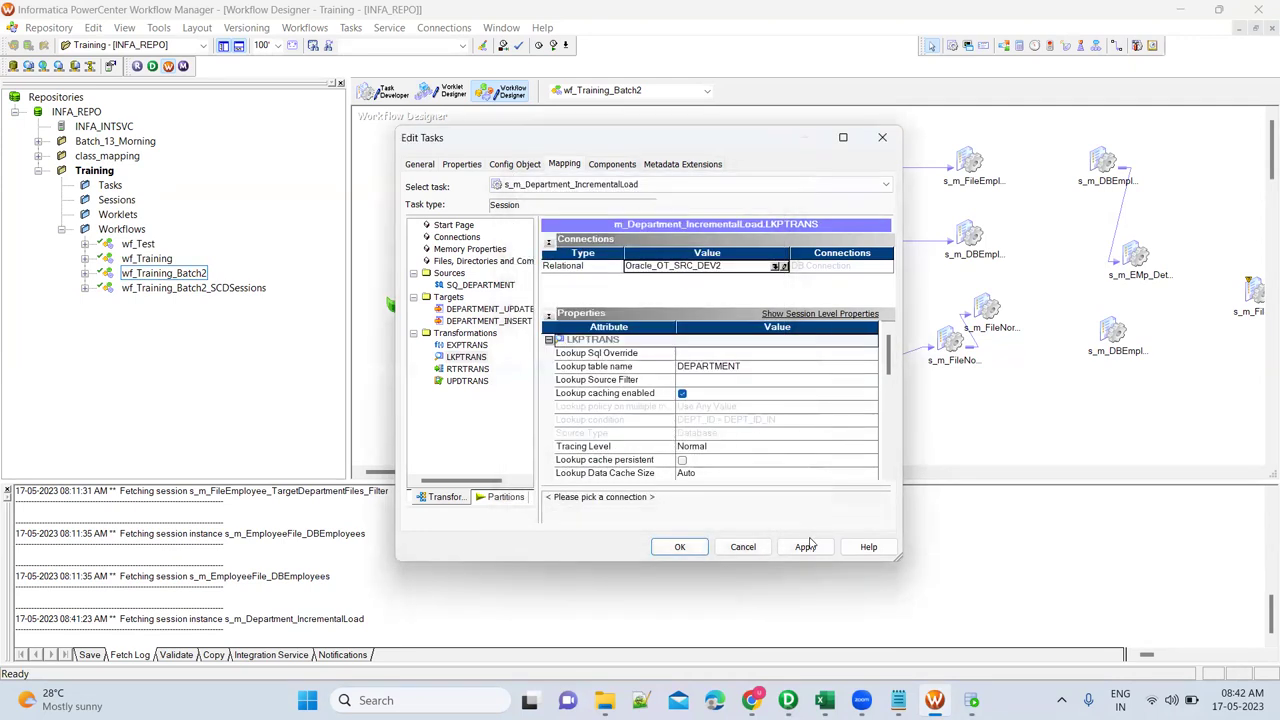
pyautogui.click(805, 546)
pyautogui.click(700, 550)
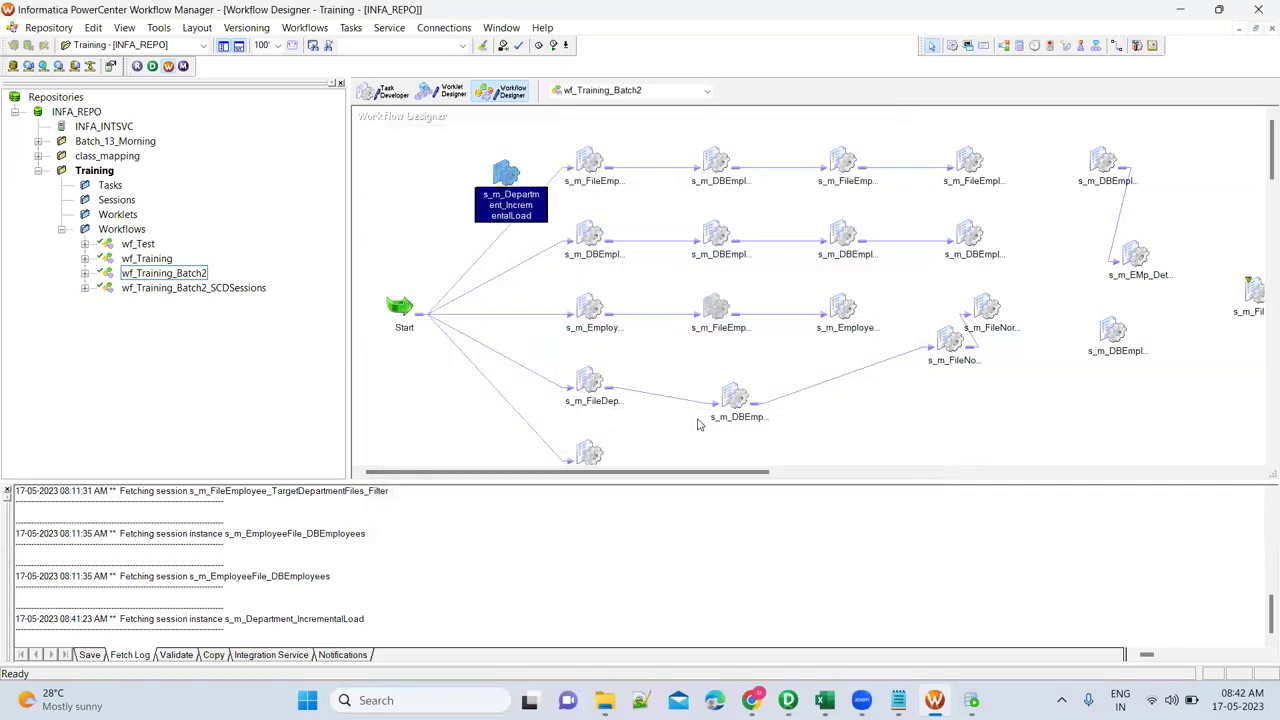
# Change the DEPARTMENT_INSERT target load type from Bulk to Normal in the incremental-load session.
pyautogui.doubleClick(503, 172)
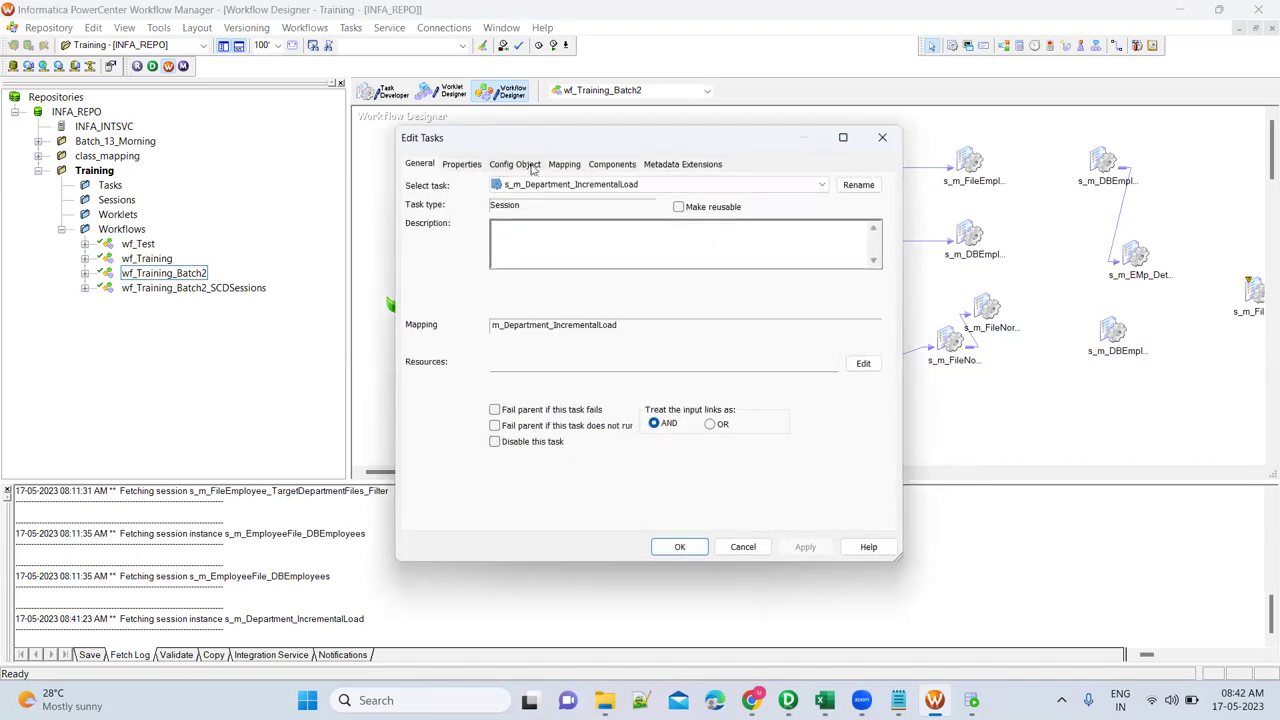
pyautogui.click(564, 164)
pyautogui.click(500, 321)
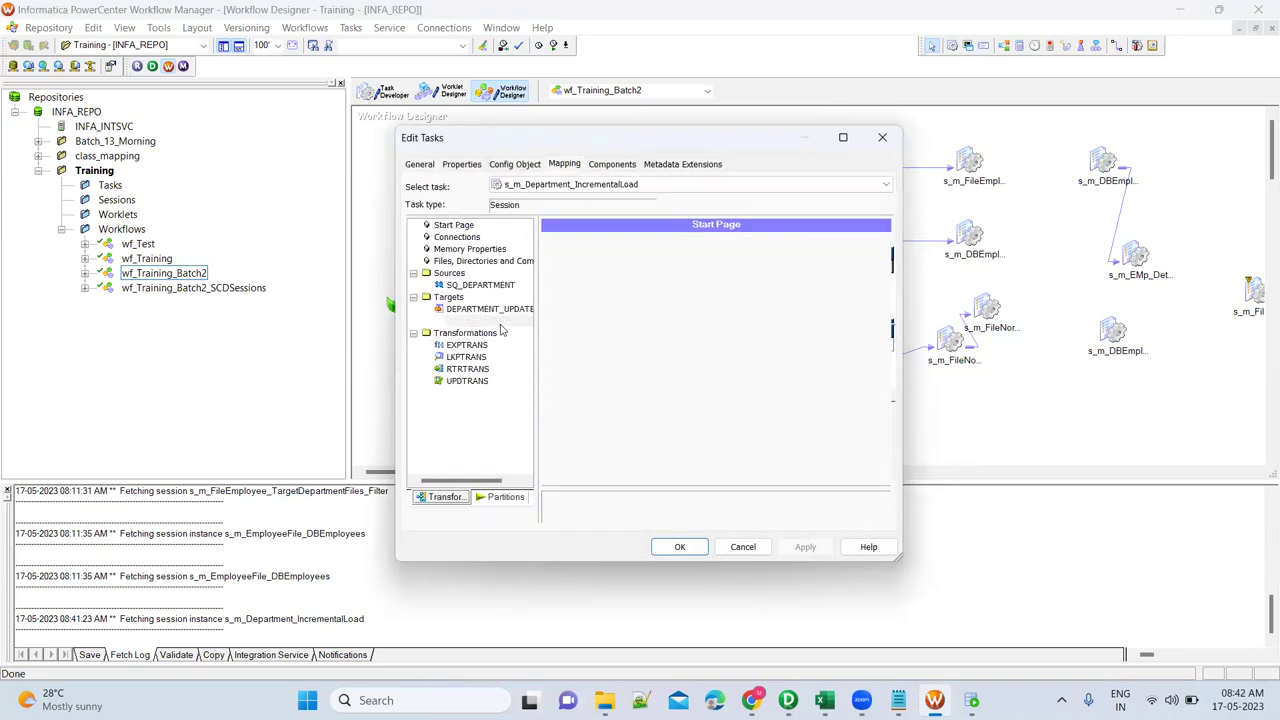
pyautogui.click(718, 434)
pyautogui.click(718, 434)
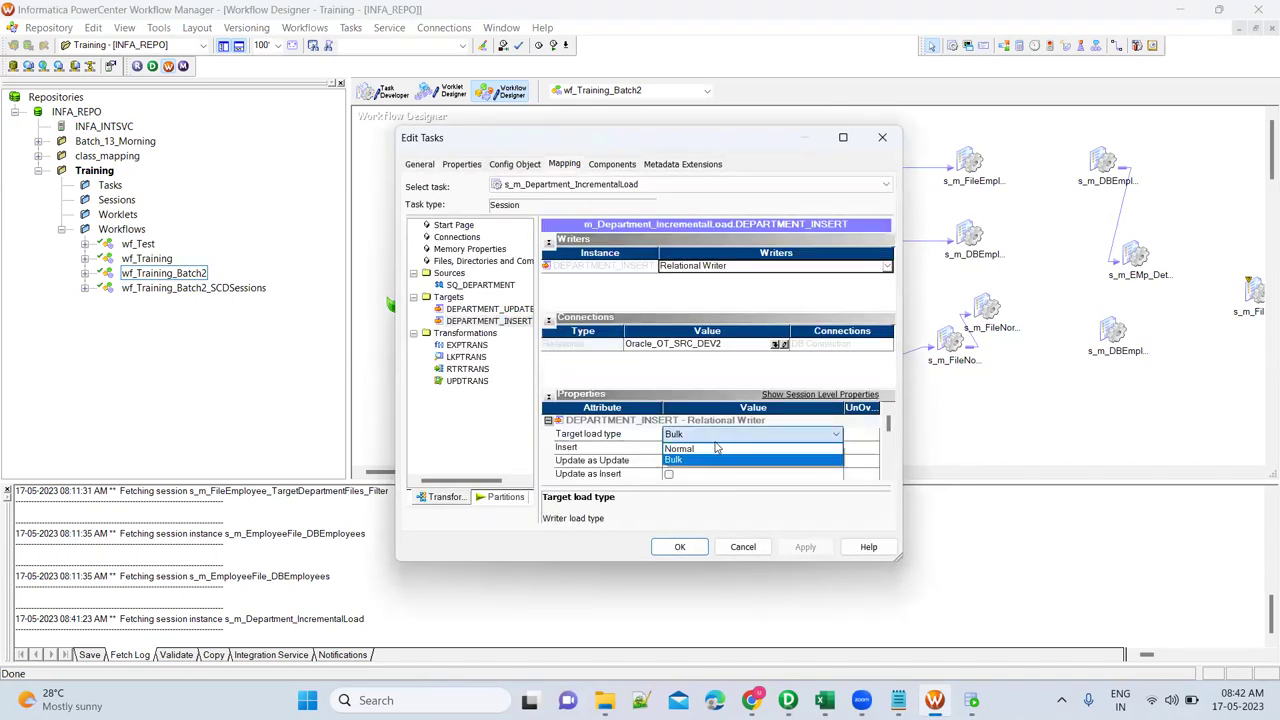
pyautogui.click(705, 458)
pyautogui.click(808, 548)
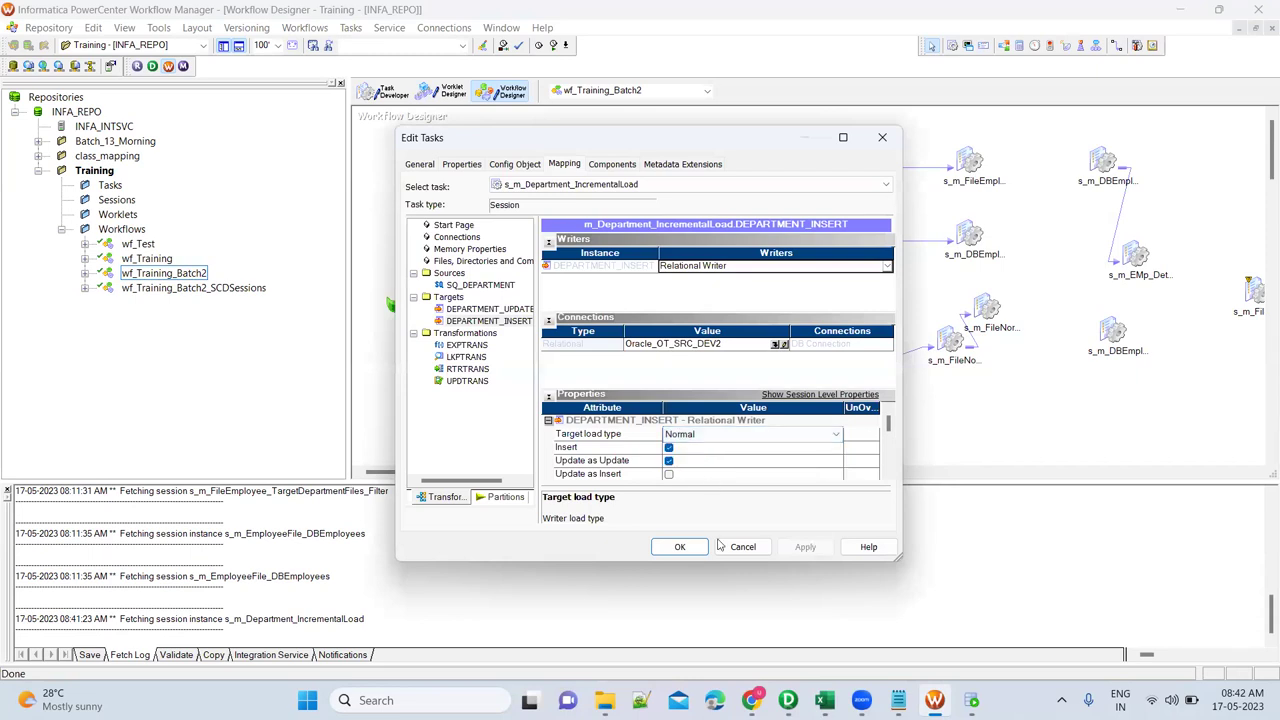
pyautogui.click(679, 546)
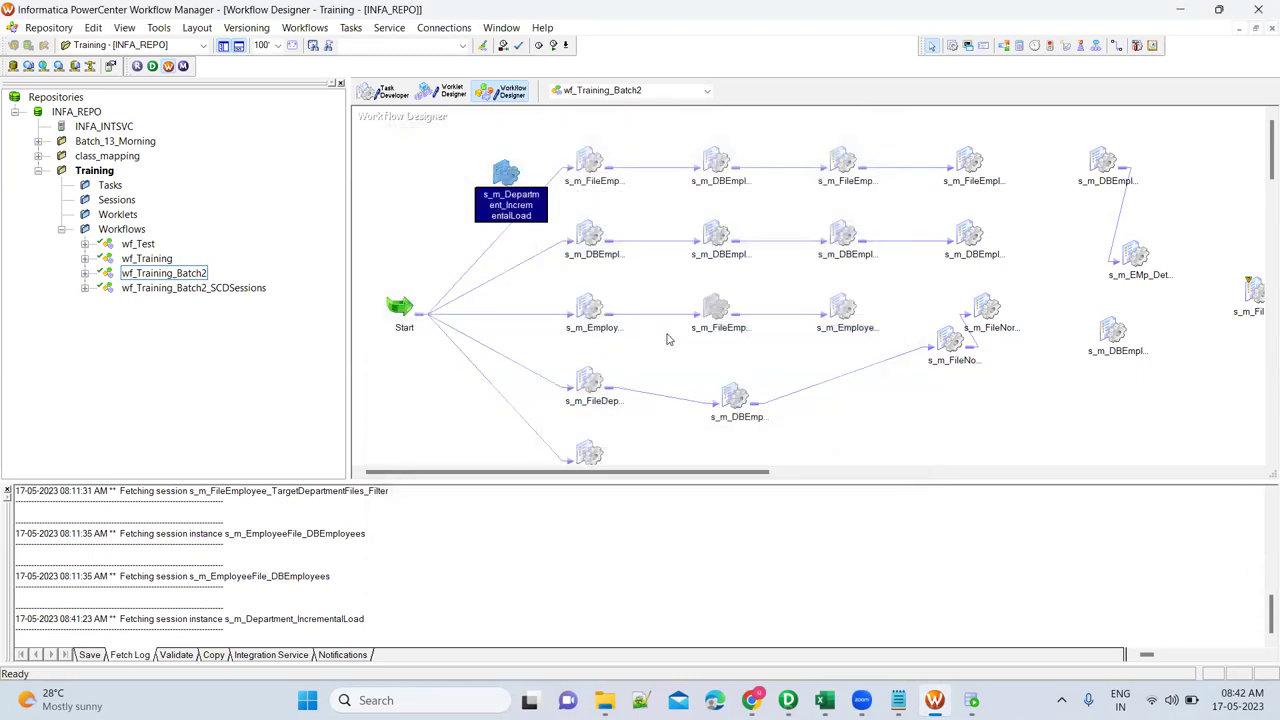
# Save the workflow and start the s_m_Department_IncrementalLoad session.
pyautogui.hotkey('ctrl', 's')
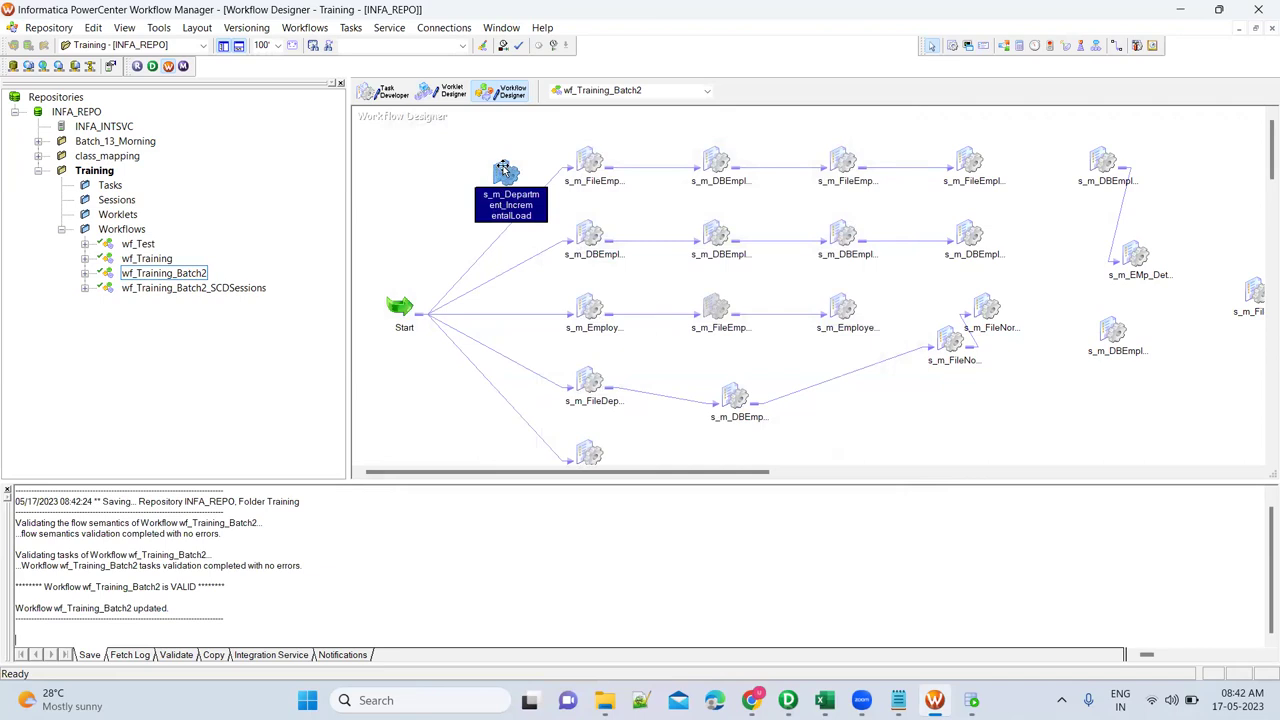
pyautogui.rightClick(502, 166)
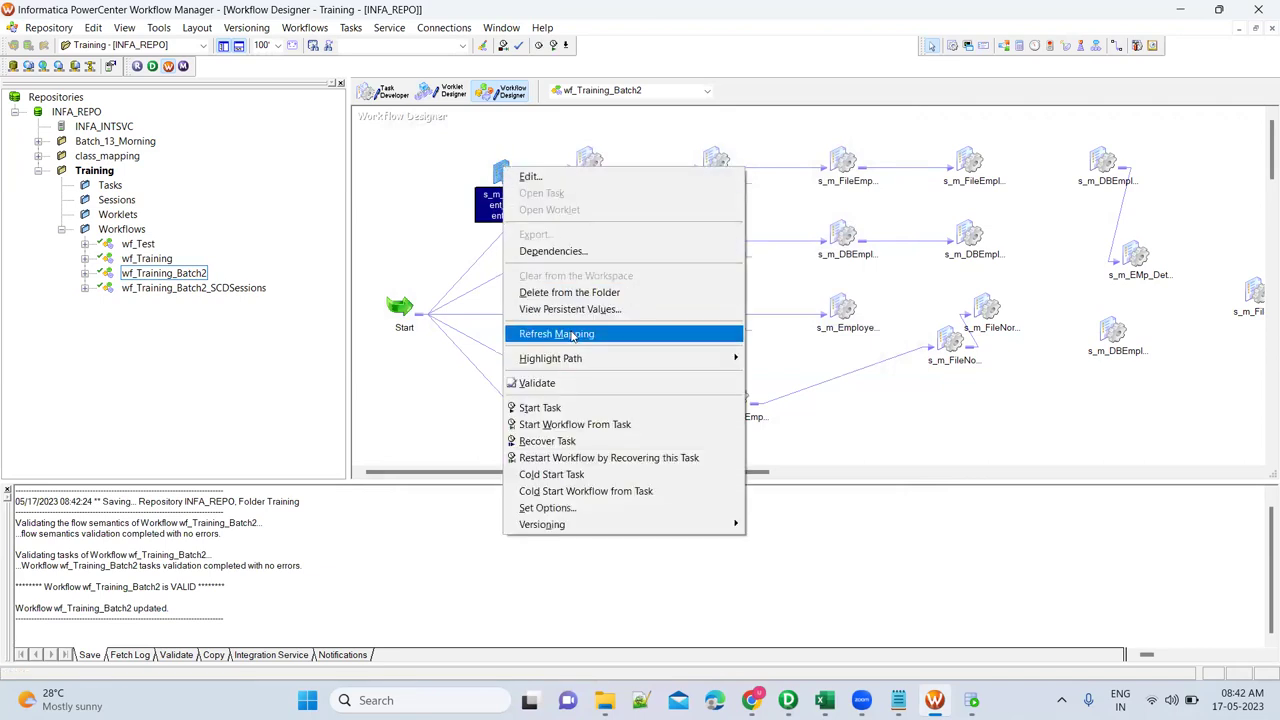
pyautogui.click(571, 408)
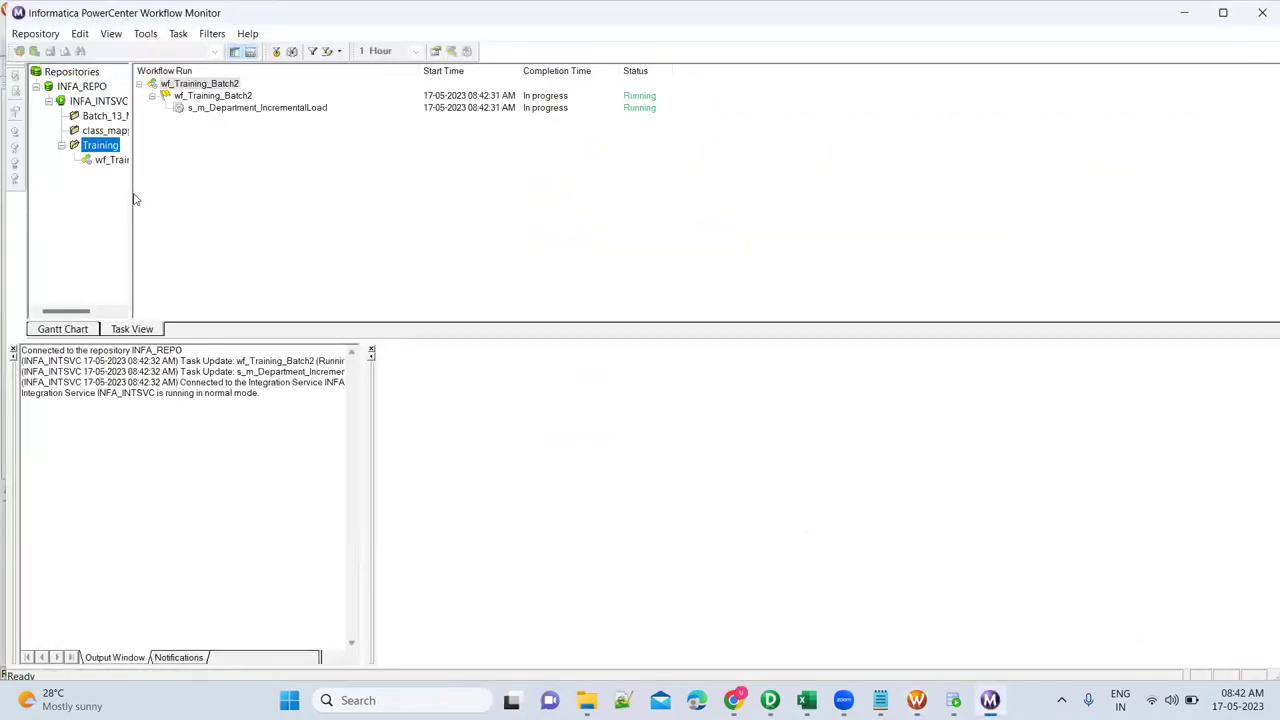
# Show the run's Source/Target Statistics: 9 rows to DEPARTMENT_UPDATE and 0 to DEPARTMENT_INSERT.
pyautogui.moveTo(131, 192); pyautogui.dragTo(213, 192)
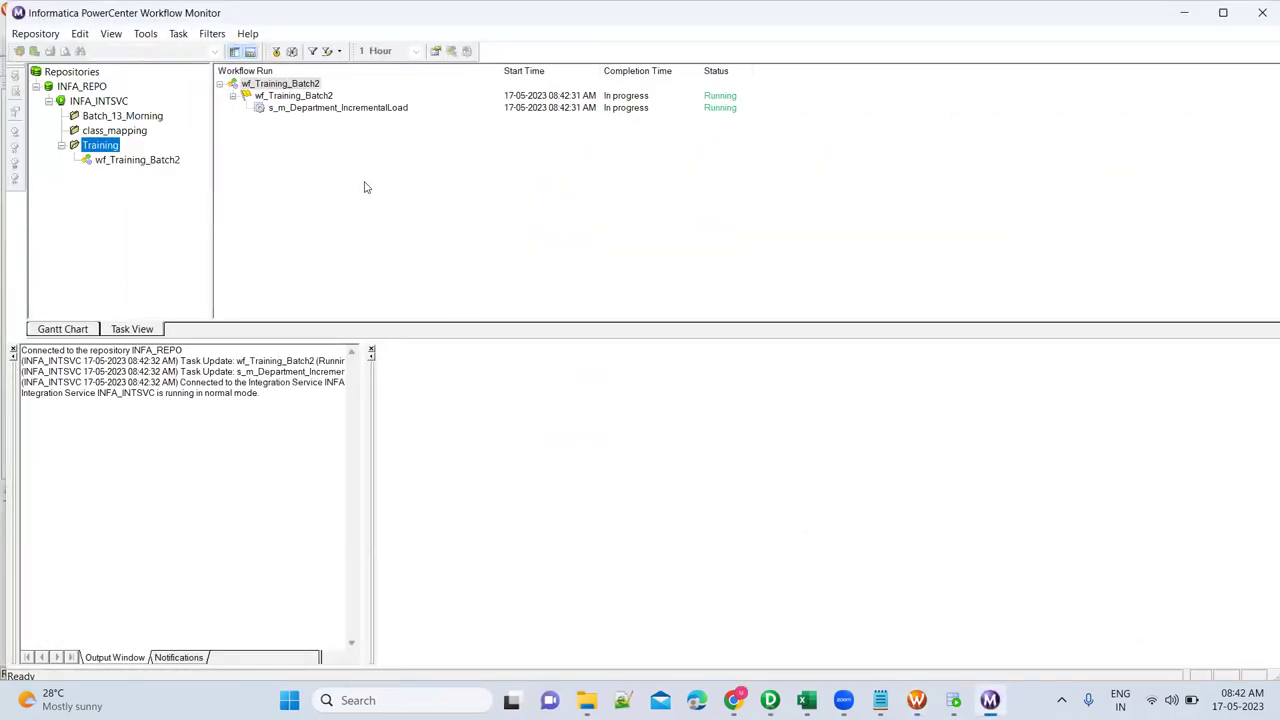
pyautogui.click(396, 108)
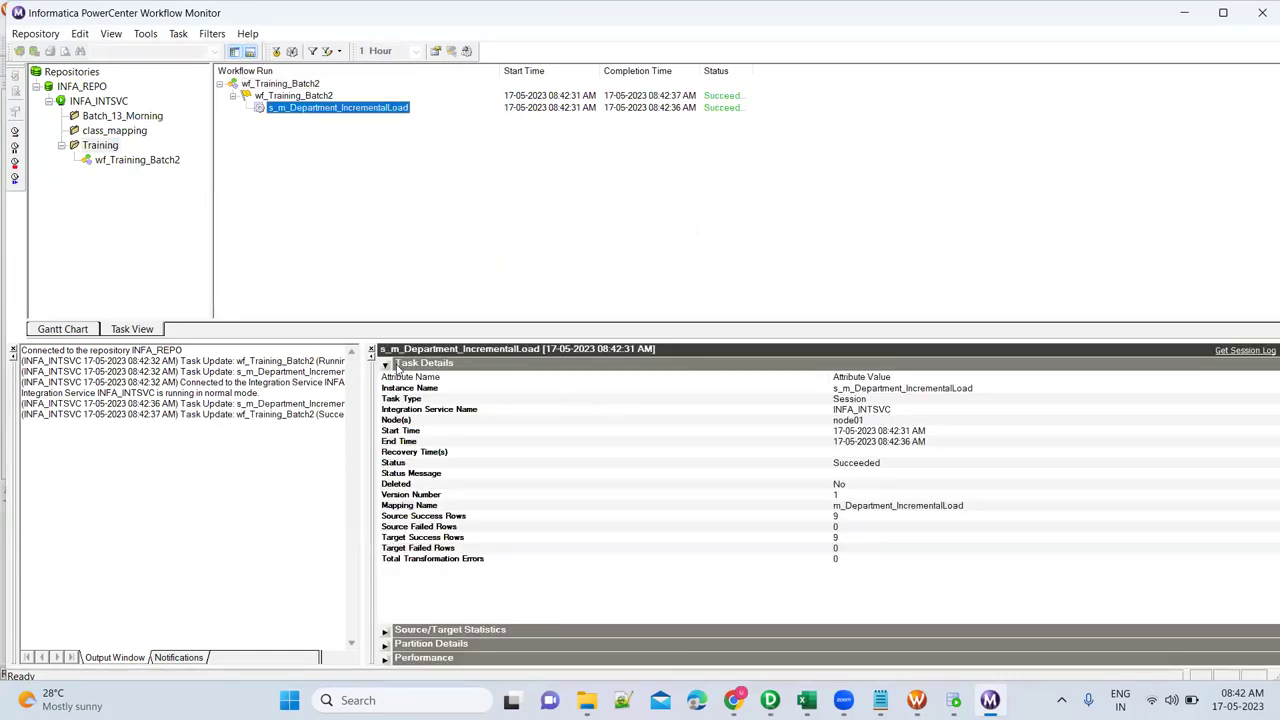
pyautogui.click(386, 365)
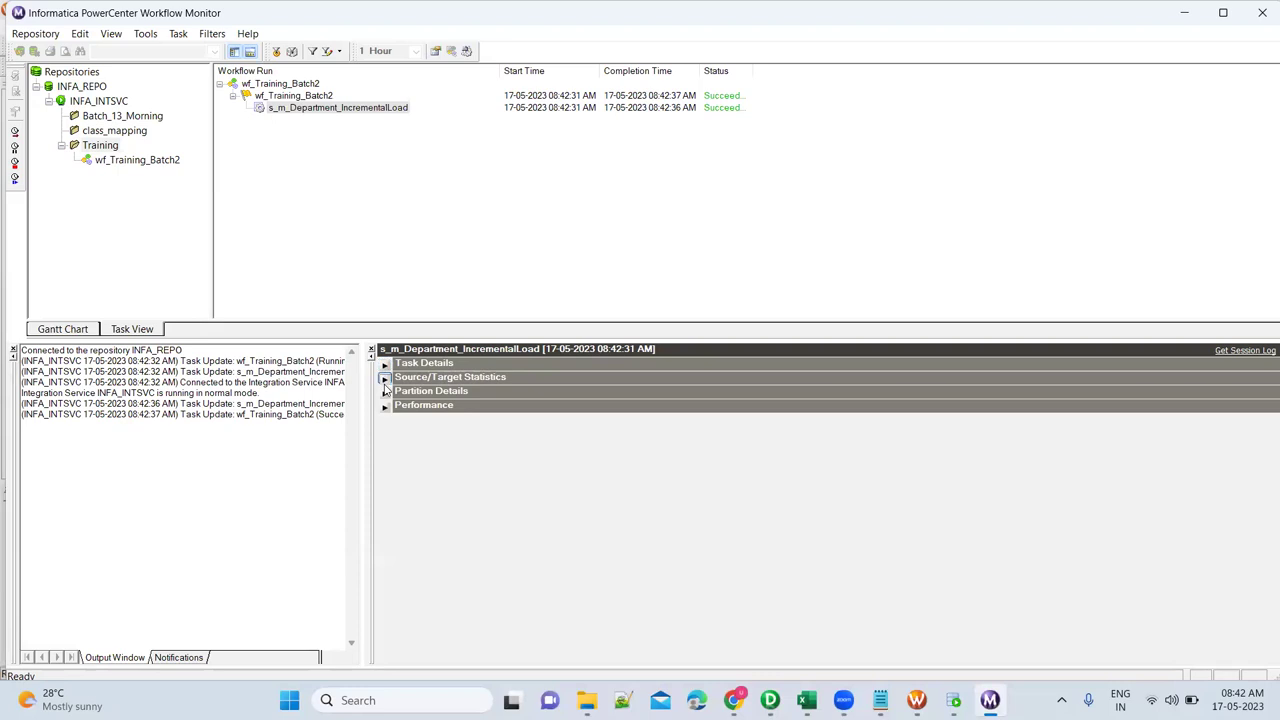
pyautogui.click(385, 379)
pyautogui.click(602, 418)
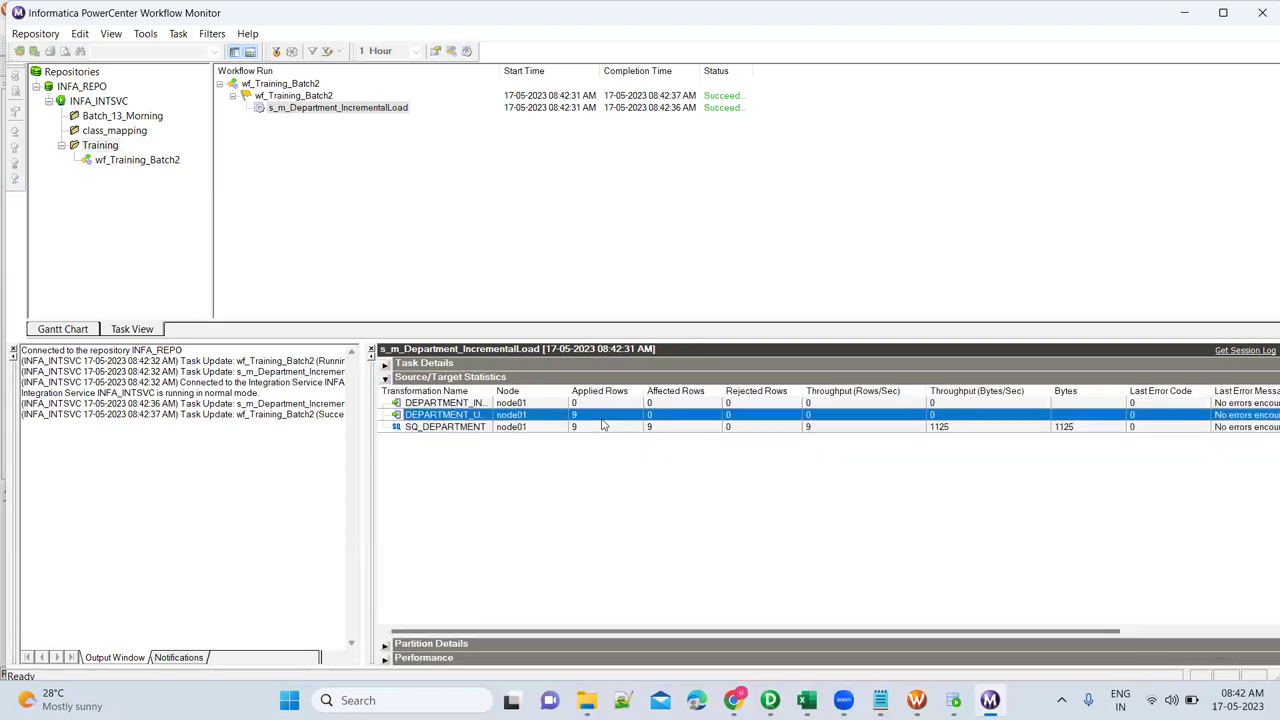
pyautogui.moveTo(492, 390); pyautogui.dragTo(566, 390)
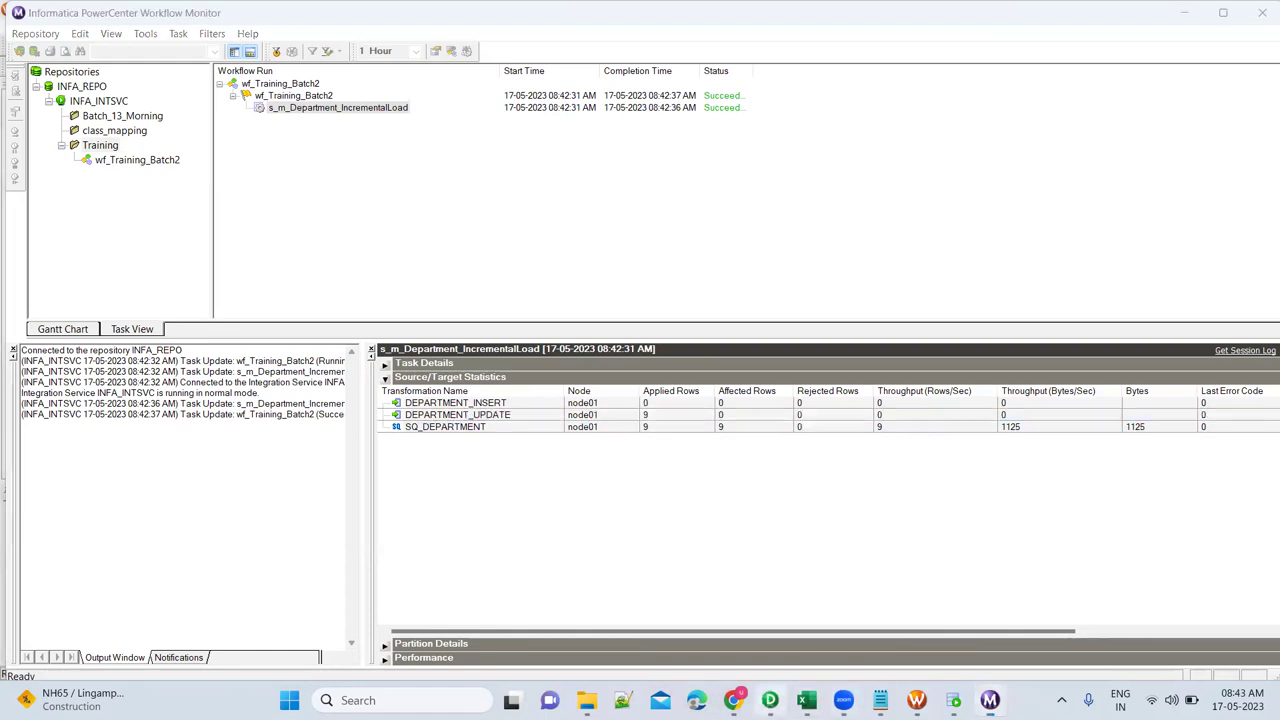
pyautogui.click(770, 700)
# Change the LKPTRANS lookup table name to TGT_DEPARTMENT_DELTA in Designer, then return to Workflow Monitor.
pyautogui.doubleClick(543, 287)
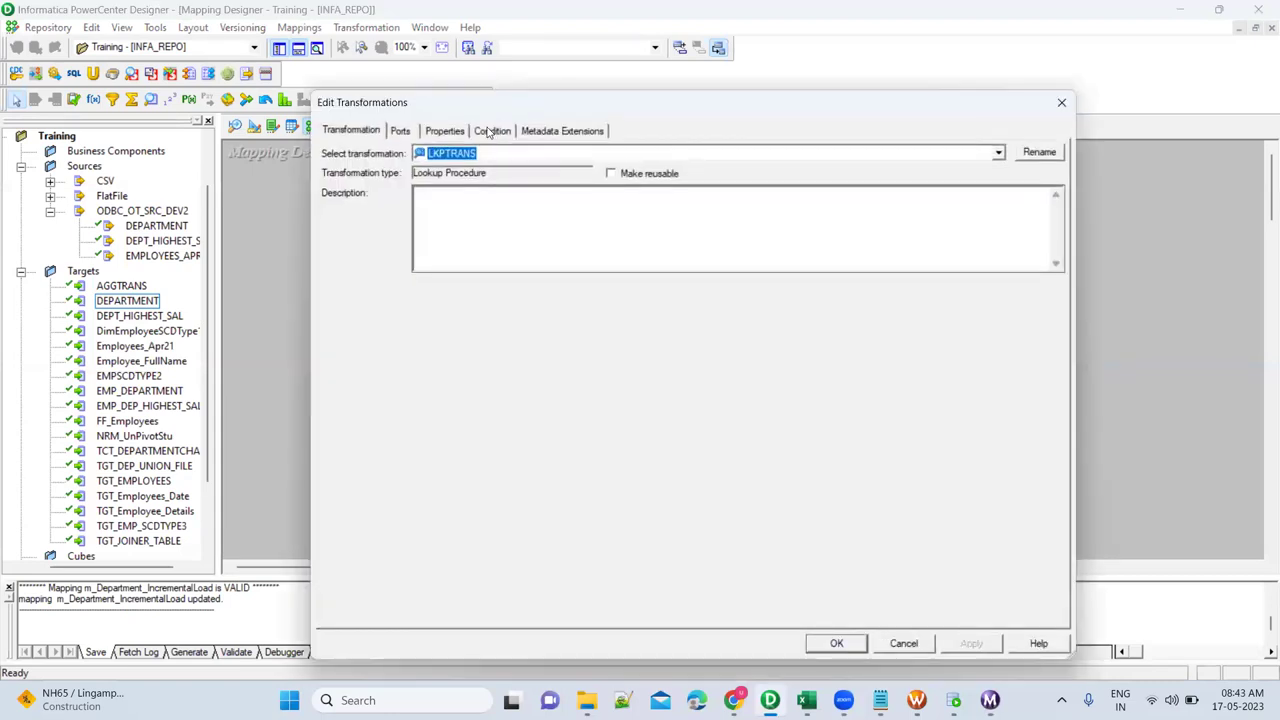
pyautogui.click(490, 133)
pyautogui.click(456, 134)
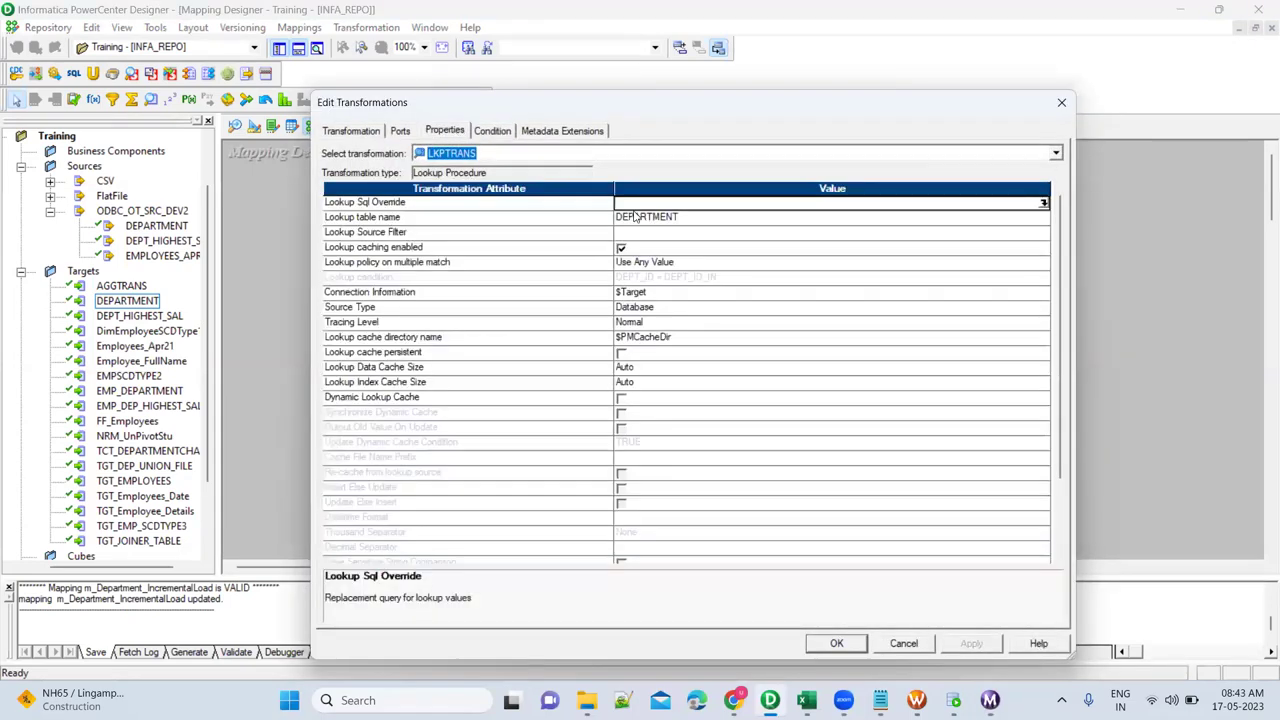
pyautogui.click(651, 216)
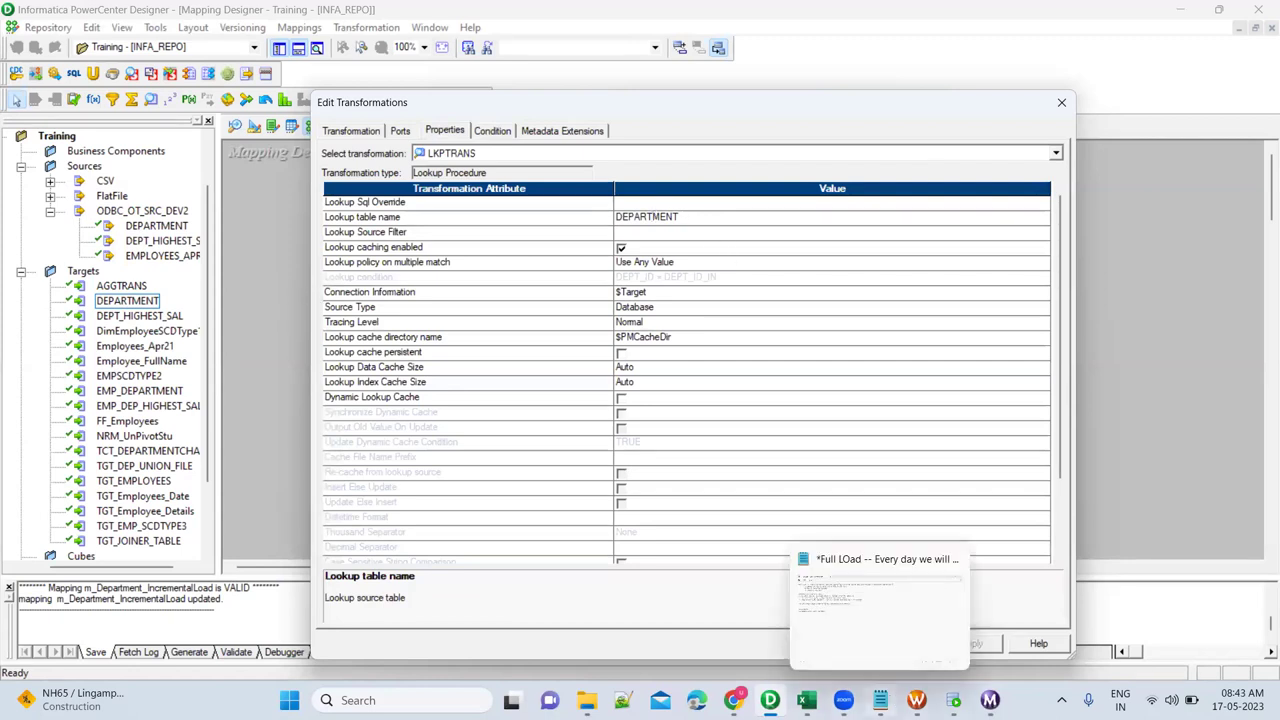
pyautogui.click(953, 700)
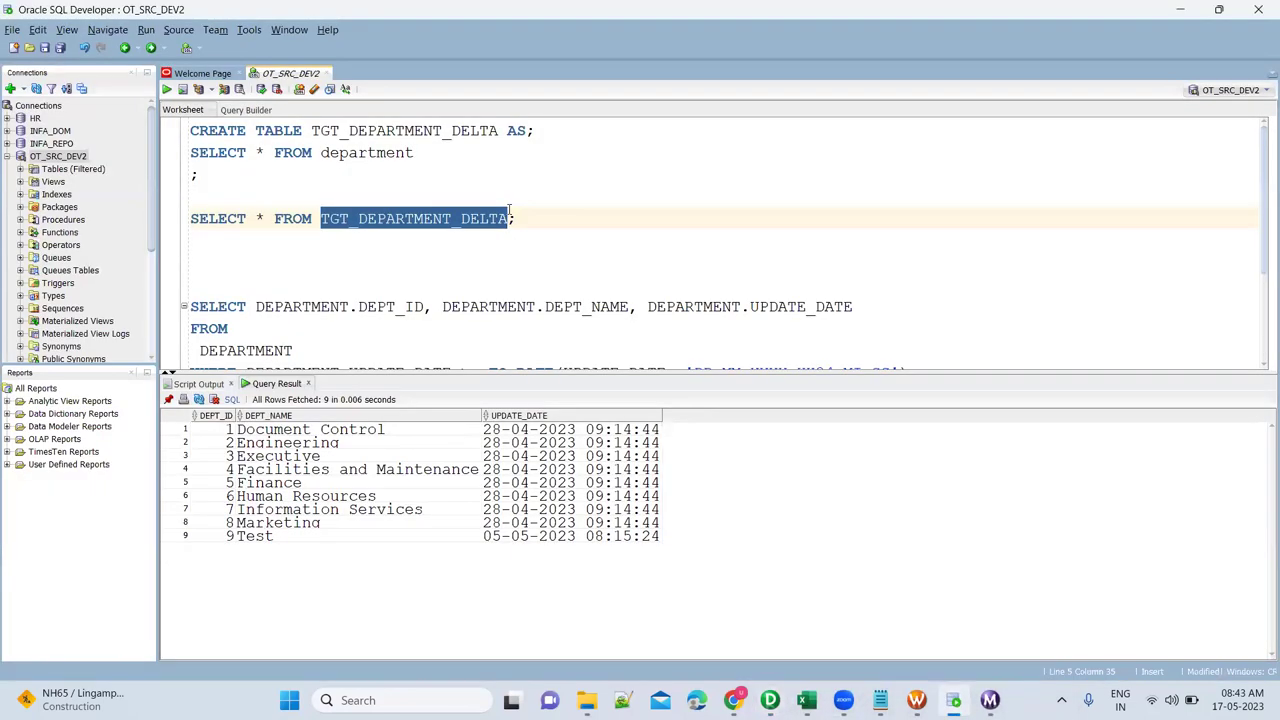
pyautogui.hotkey('alt', 'Tab')
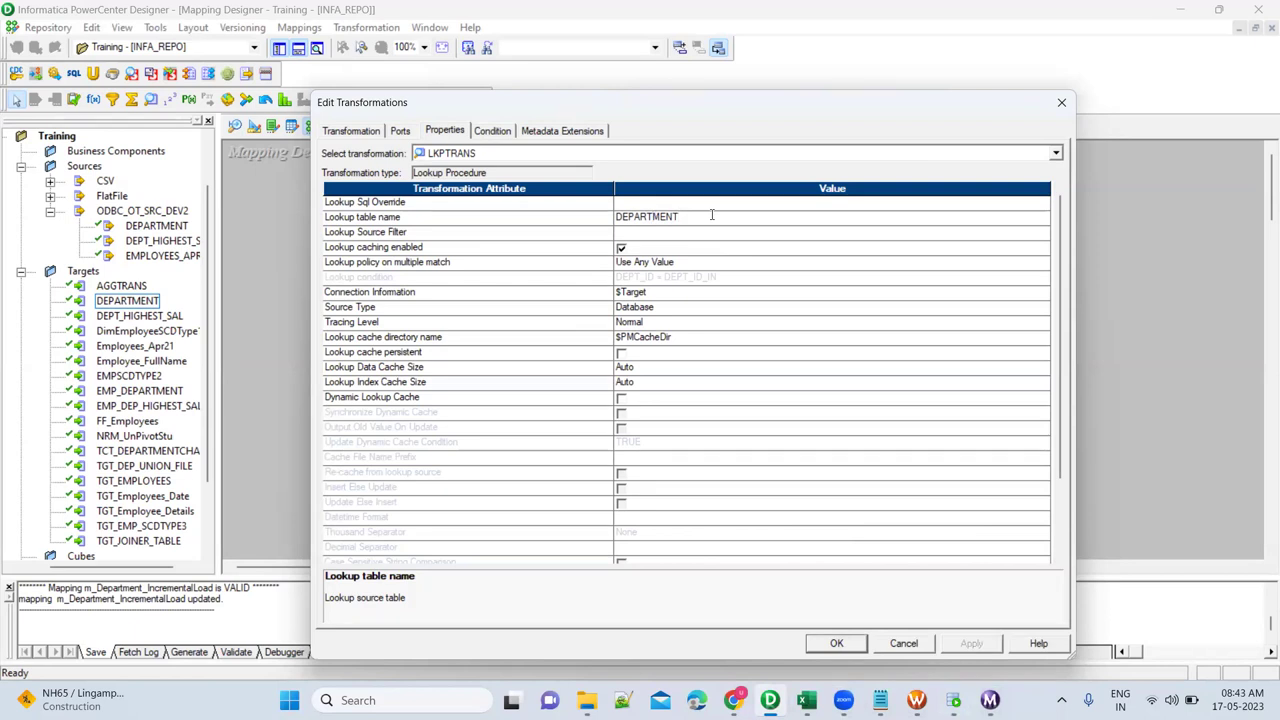
pyautogui.press('BackSpace')
pyautogui.press('BackSpace')
pyautogui.press('BackSpace')
pyautogui.press('BackSpace')
pyautogui.press('BackSpace')
pyautogui.press('BackSpace')
pyautogui.press('BackSpace')
pyautogui.press('BackSpace')
pyautogui.press('BackSpace')
pyautogui.write('TGT_DEPARTMENT_DELTA')
pyautogui.click(858, 648)
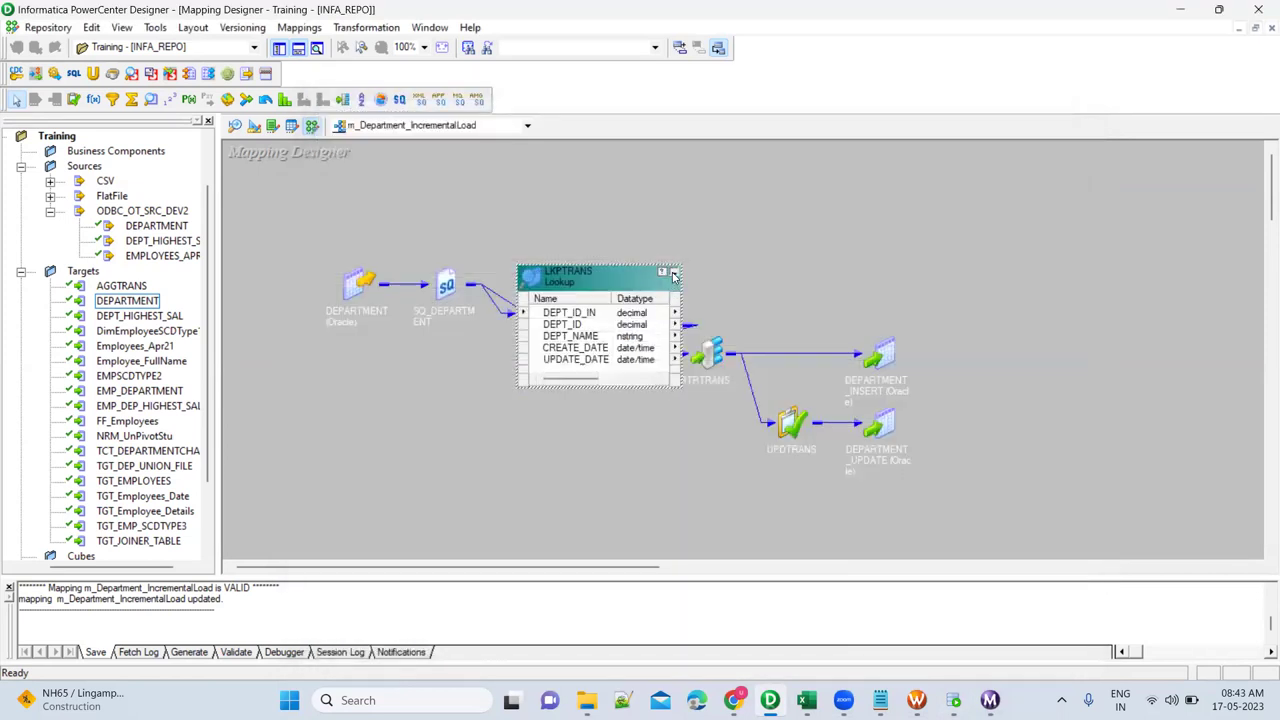
pyautogui.click(674, 276)
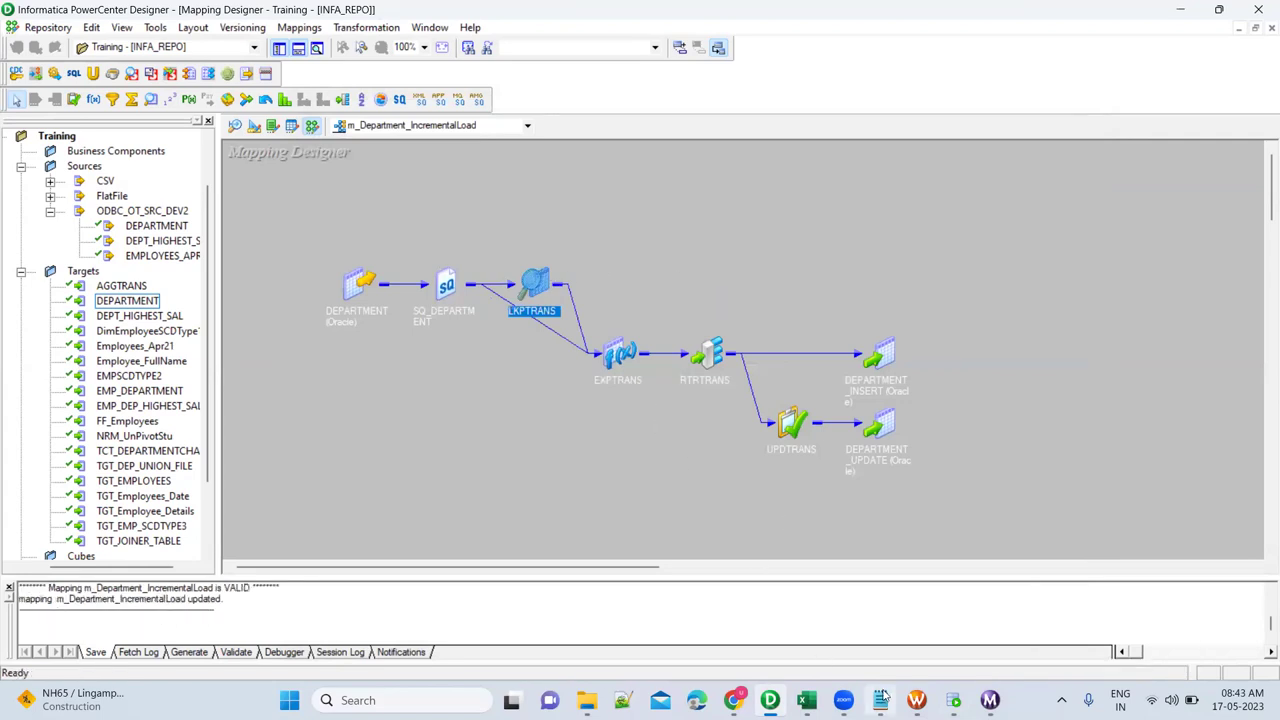
pyautogui.click(990, 700)
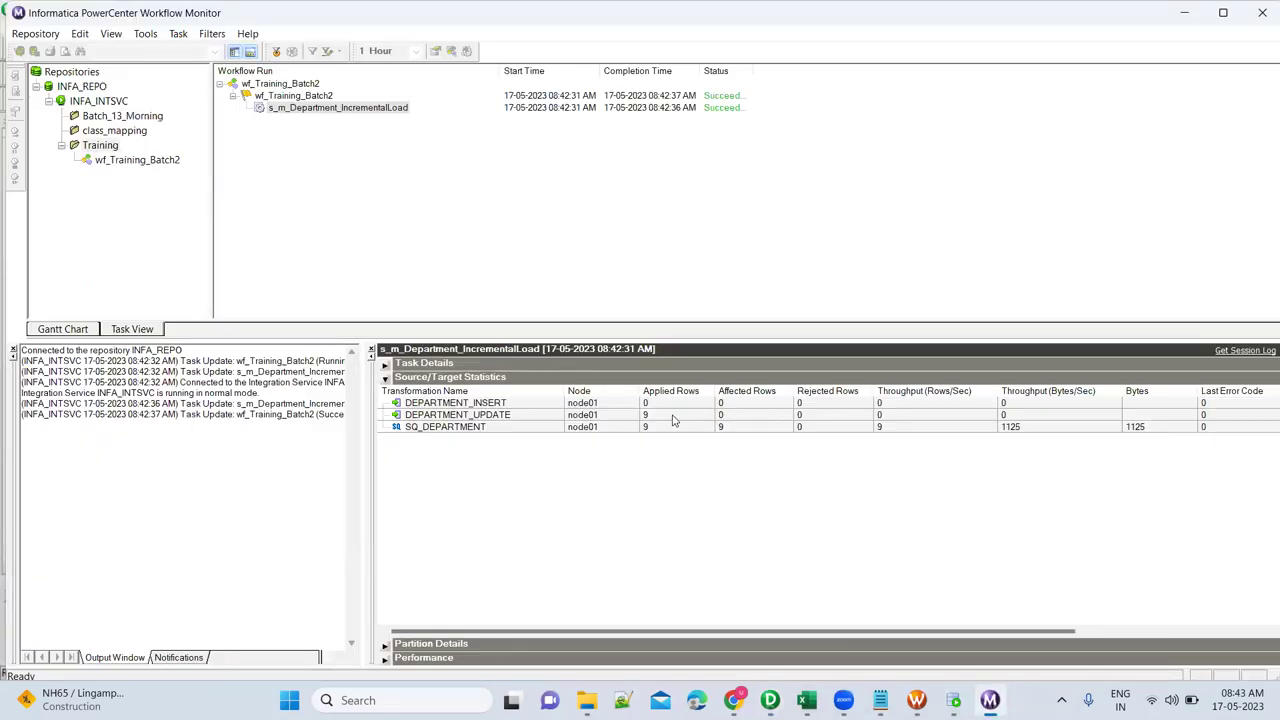
# Open the s_m_Department_IncrementalLoad session log full screen and search it for 'bad'.
pyautogui.click(673, 416)
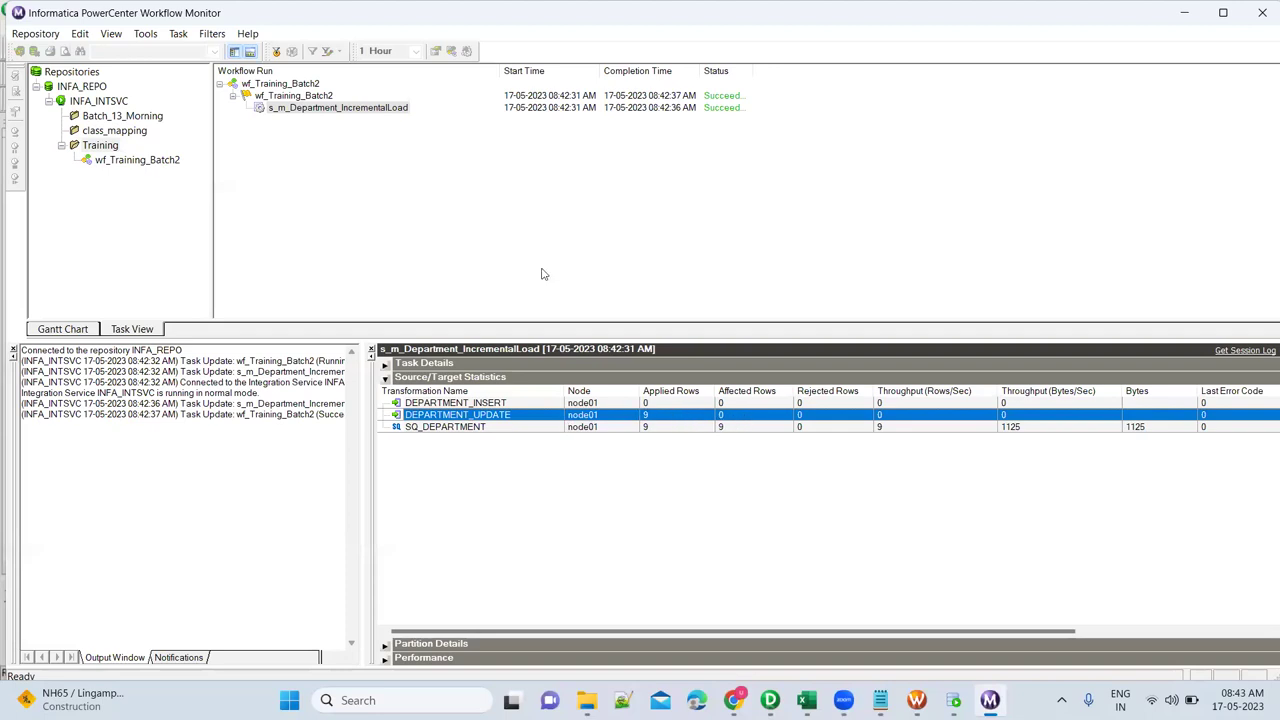
pyautogui.click(369, 110)
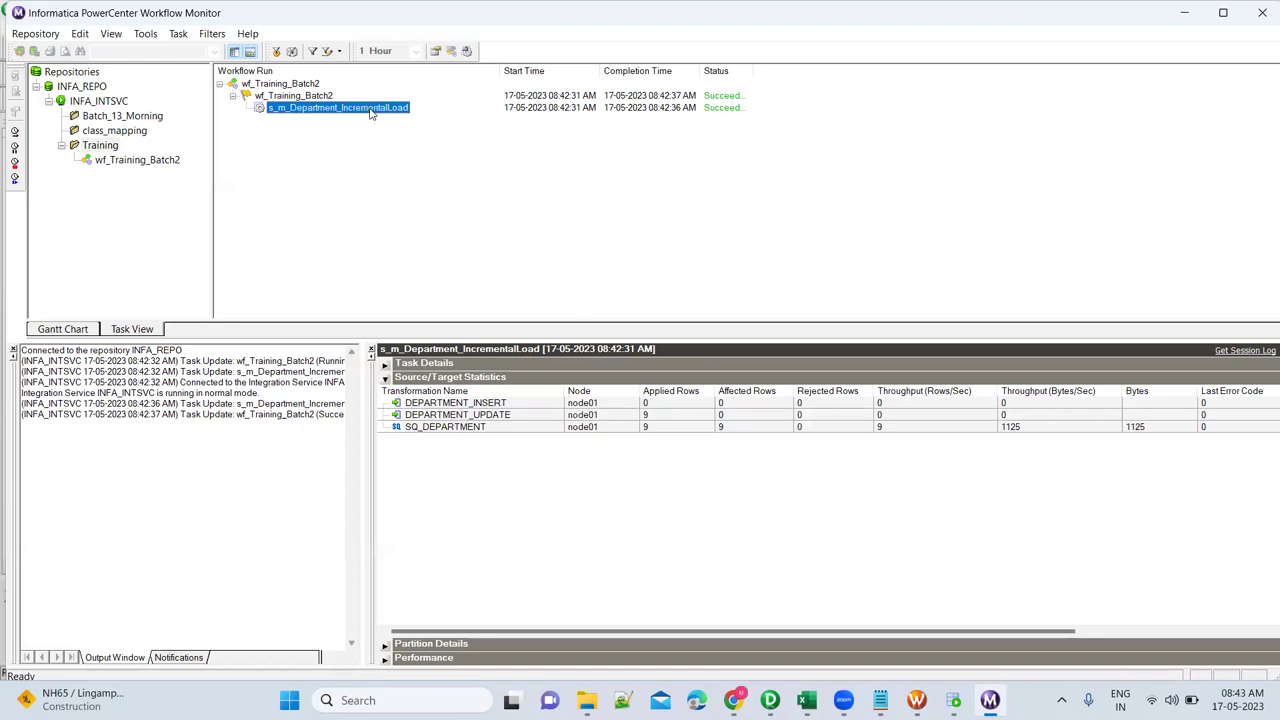
pyautogui.click(451, 50)
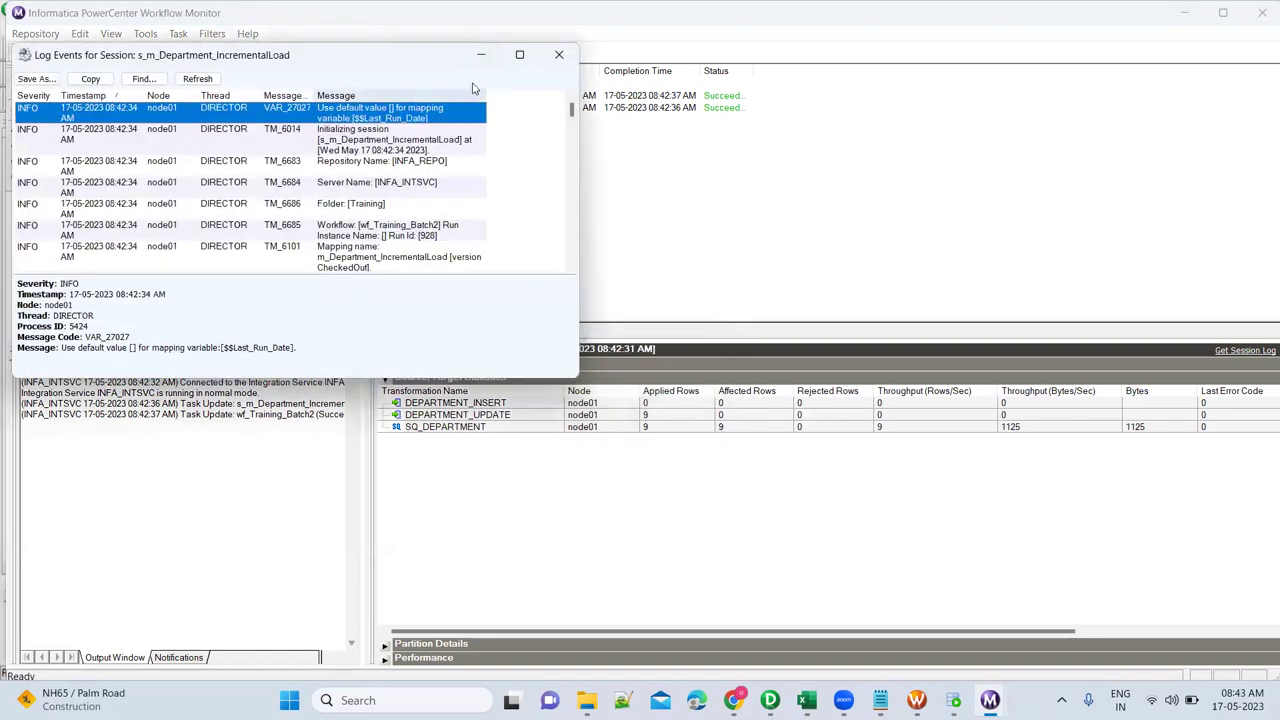
pyautogui.click(519, 54)
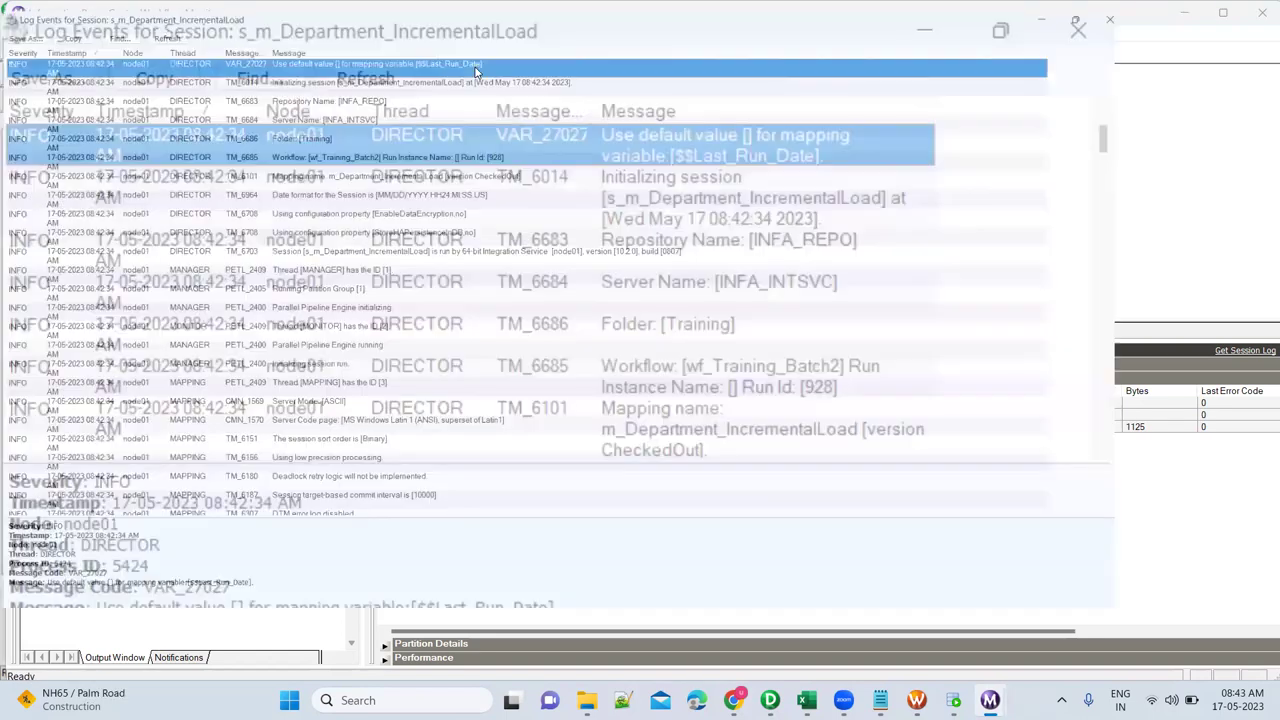
pyautogui.hotkey('ctrl', 'f')
pyautogui.write('bad')
pyautogui.press('Return')
pyautogui.press('Return')
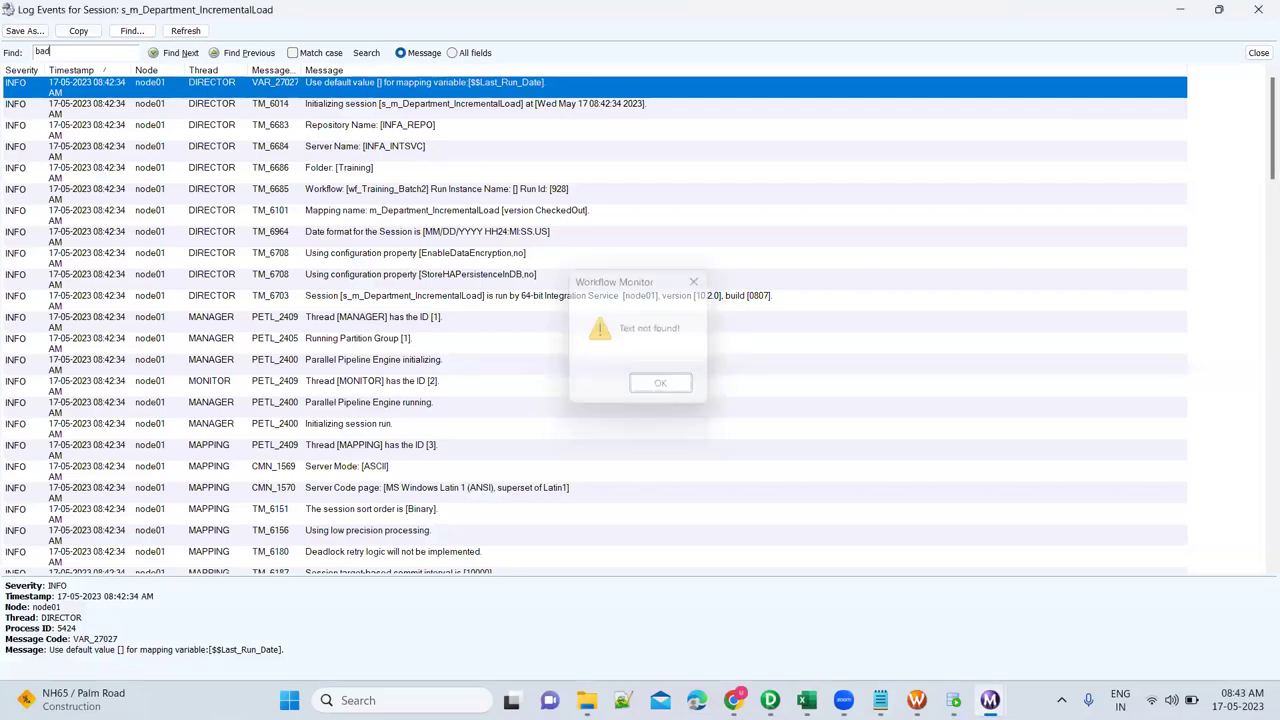
# Scroll through the load summary, checking 9 updated rows and $$Last_Run_Date persisted as 05/05/2023 08:15:24.
pyautogui.scroll(-15, 556, 180)
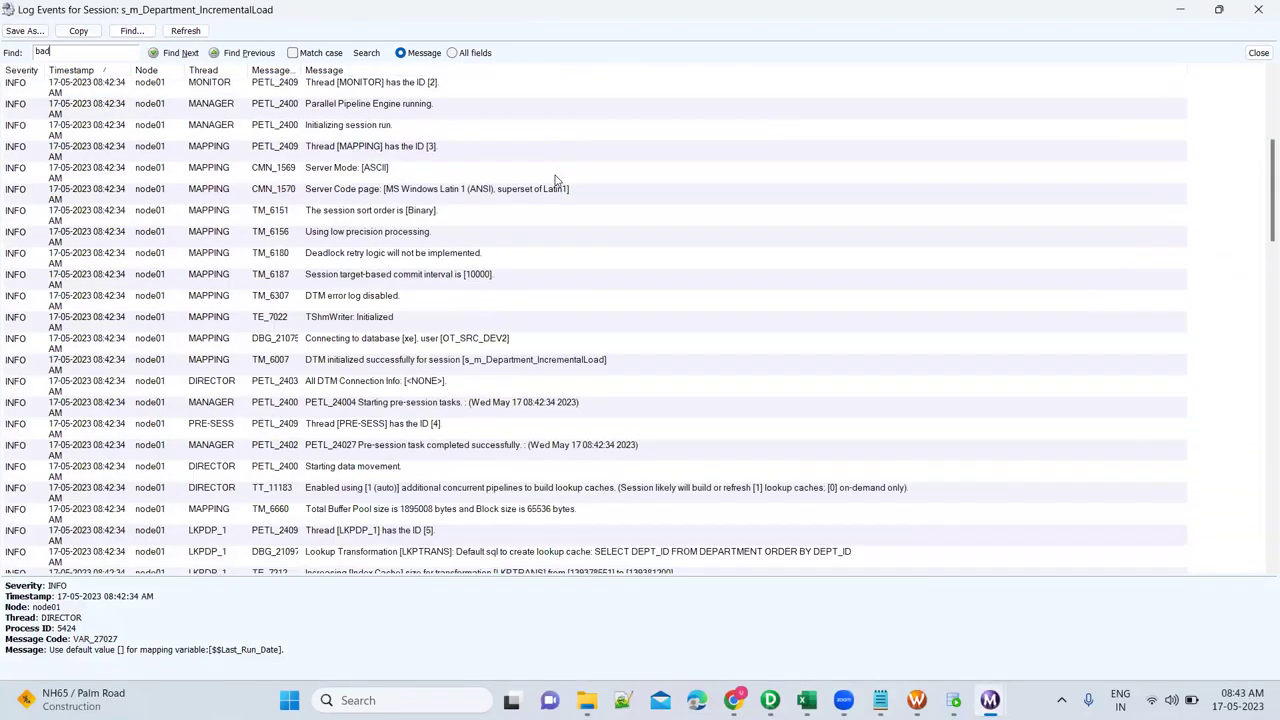
pyautogui.scroll(-5, 556, 180)
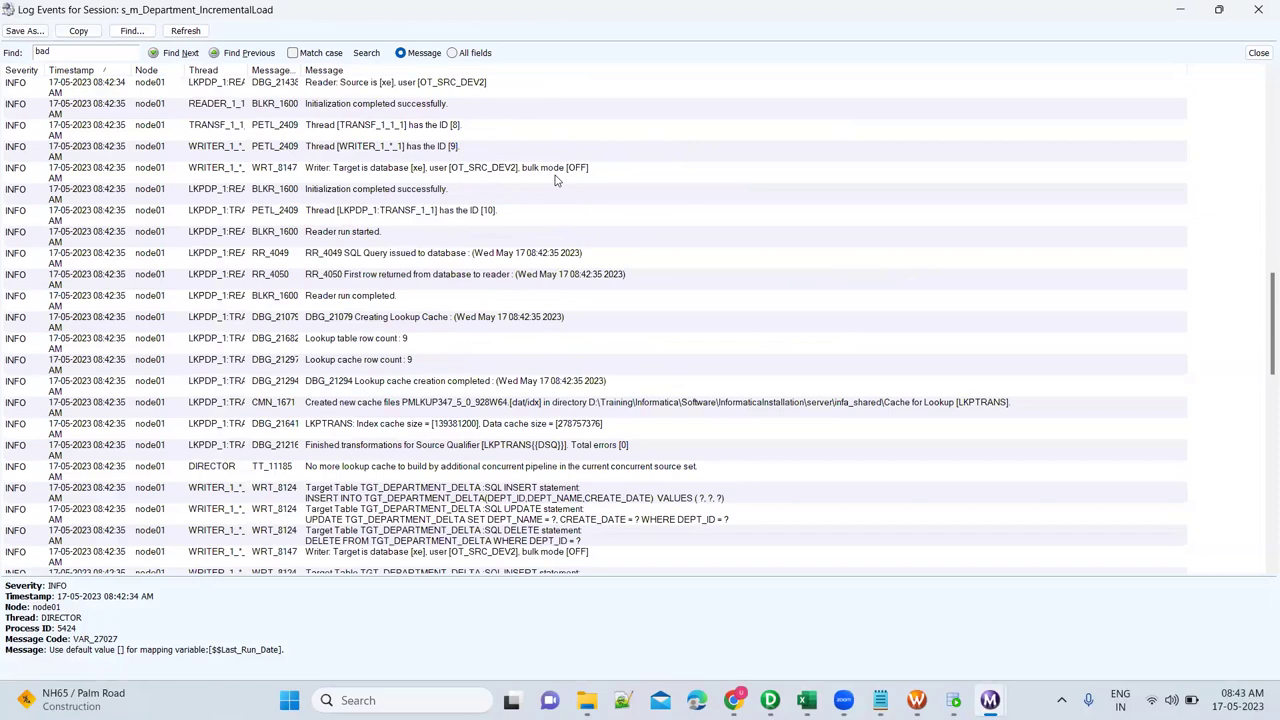
pyautogui.scroll(-6, 600, 380)
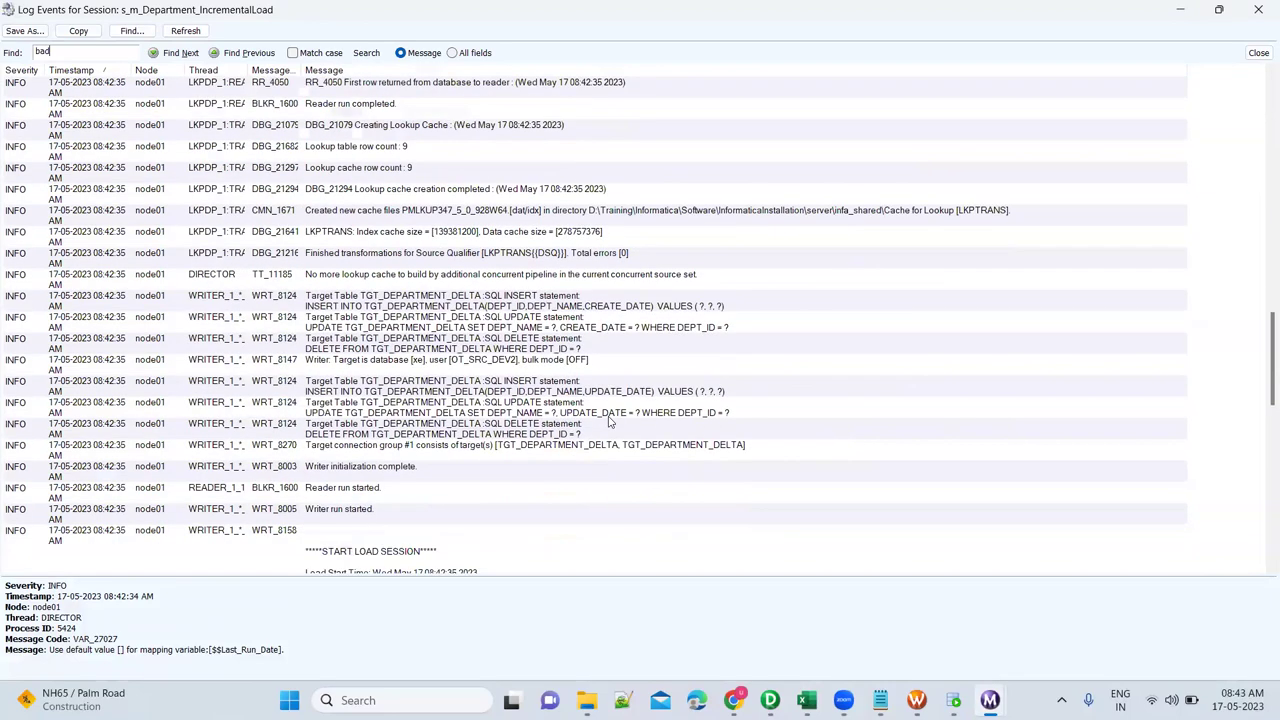
pyautogui.scroll(-8, 610, 423)
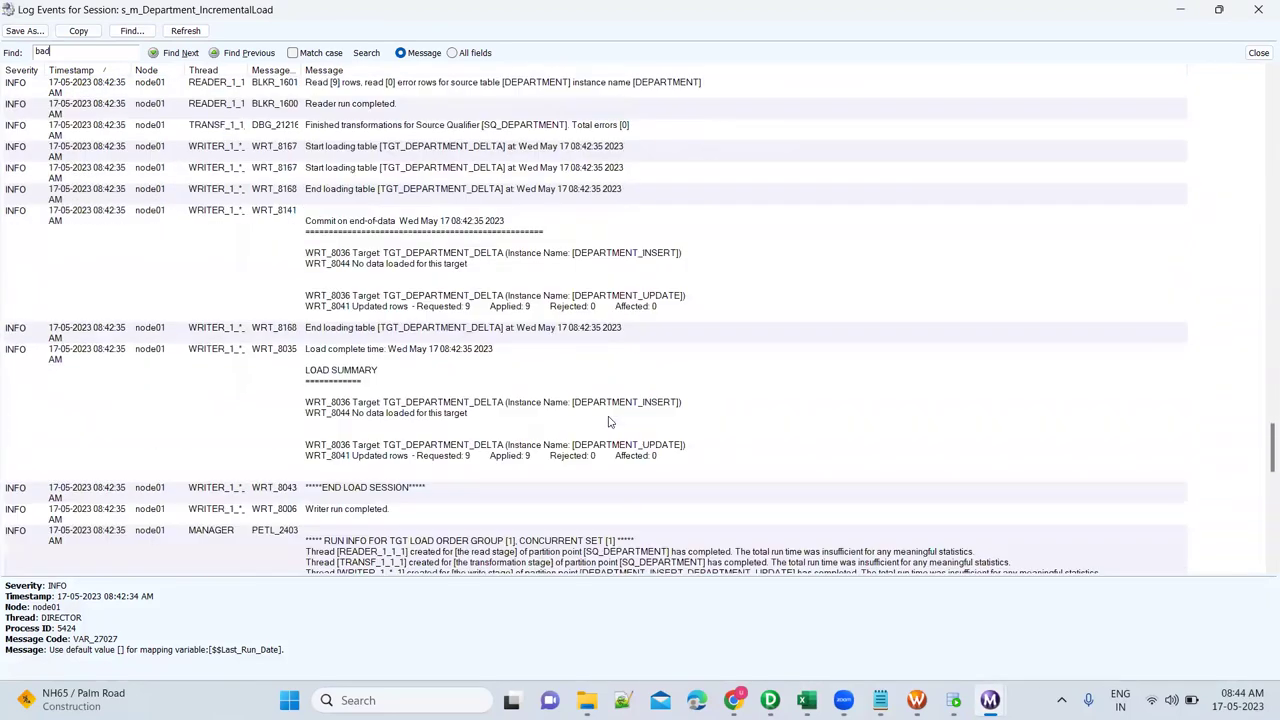
pyautogui.scroll(-3, 610, 423)
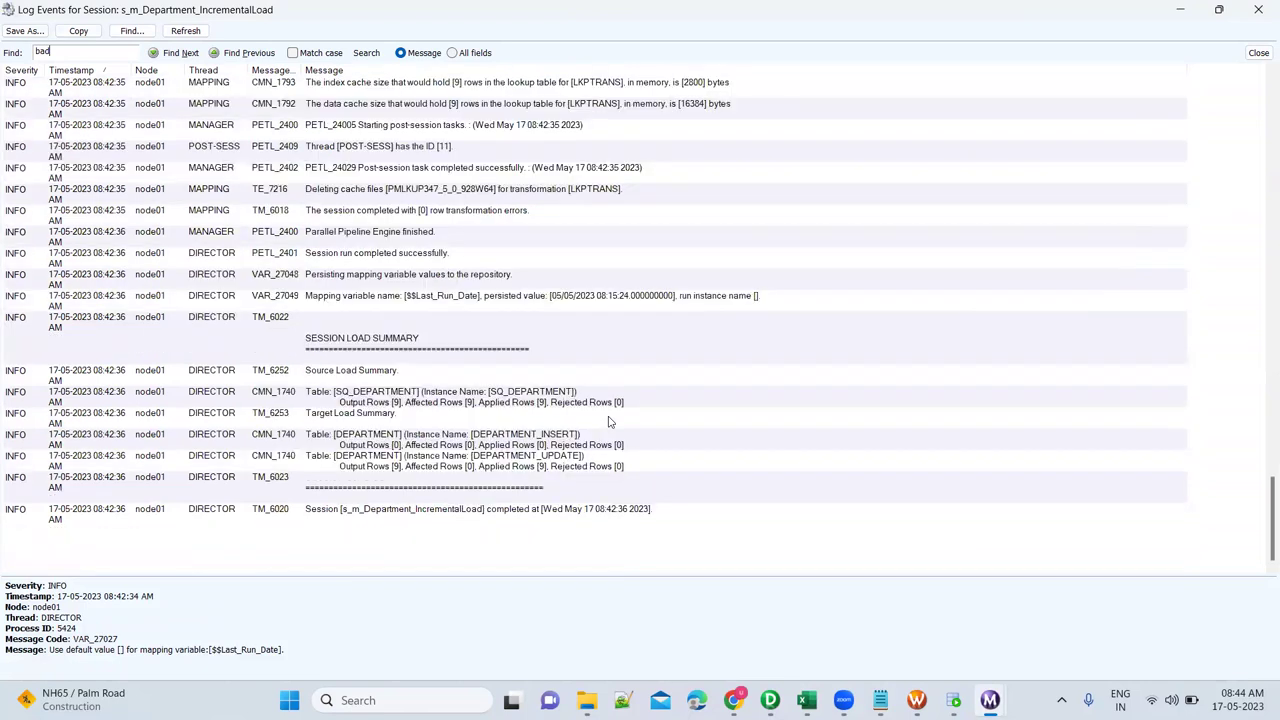
pyautogui.scroll(3, 610, 423)
pyautogui.scroll(-3, 610, 423)
pyautogui.scroll(3, 631, 413)
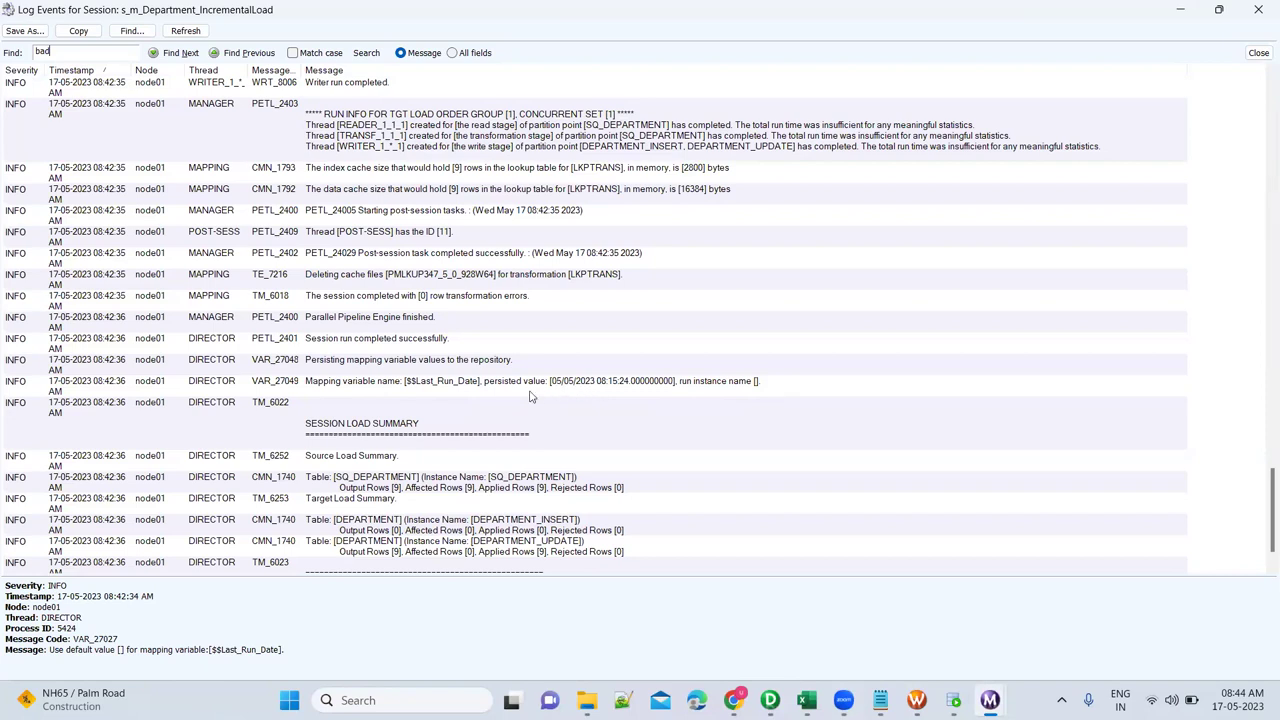
pyautogui.click(355, 392)
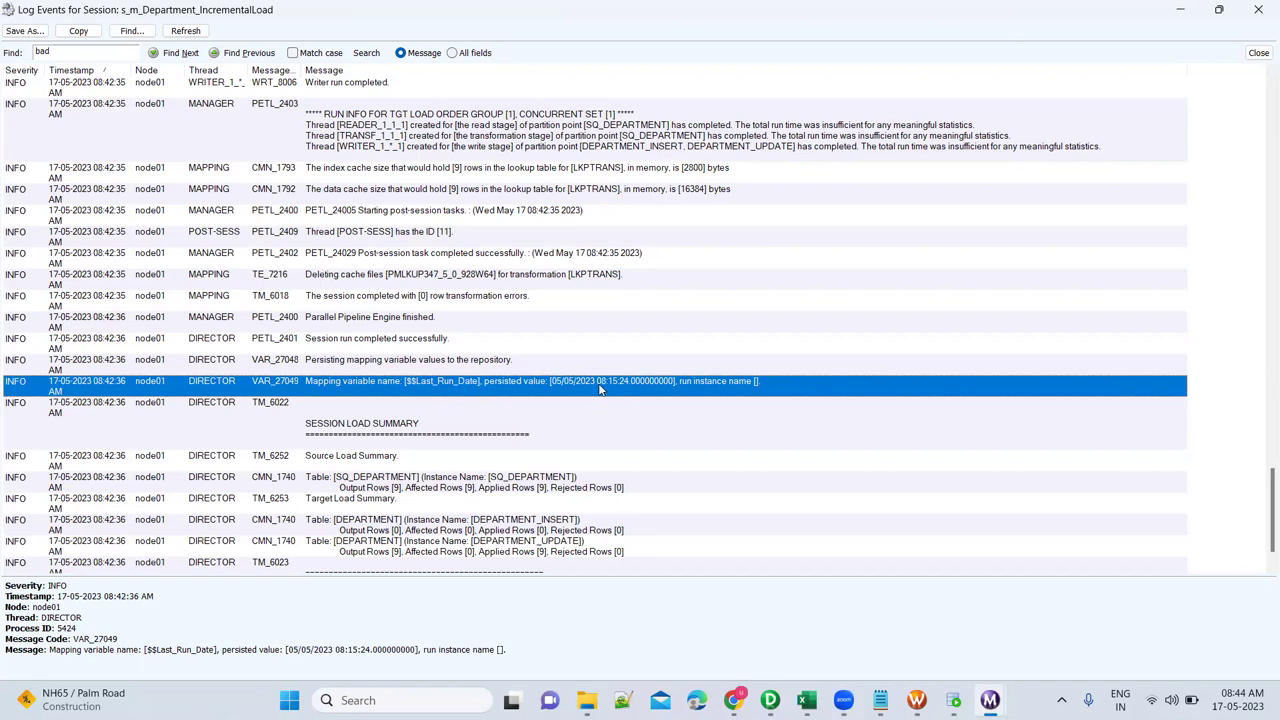
pyautogui.scroll(5, 612, 358)
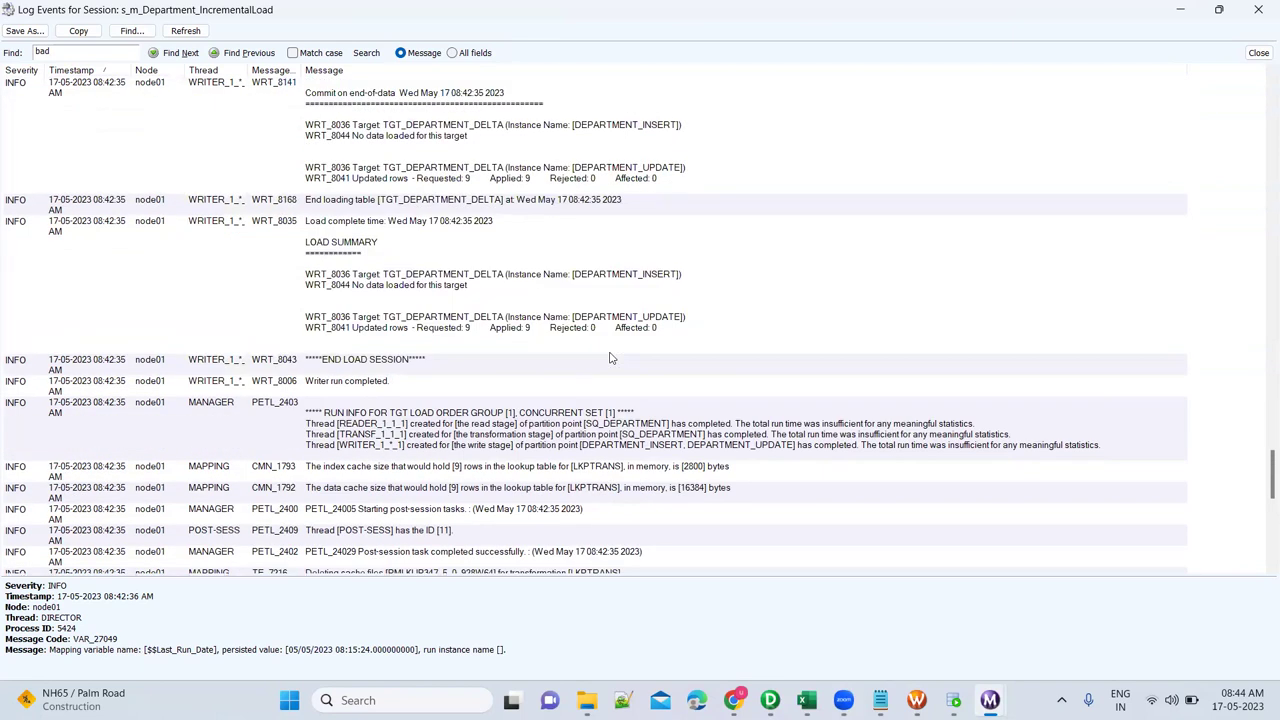
pyautogui.scroll(10, 612, 358)
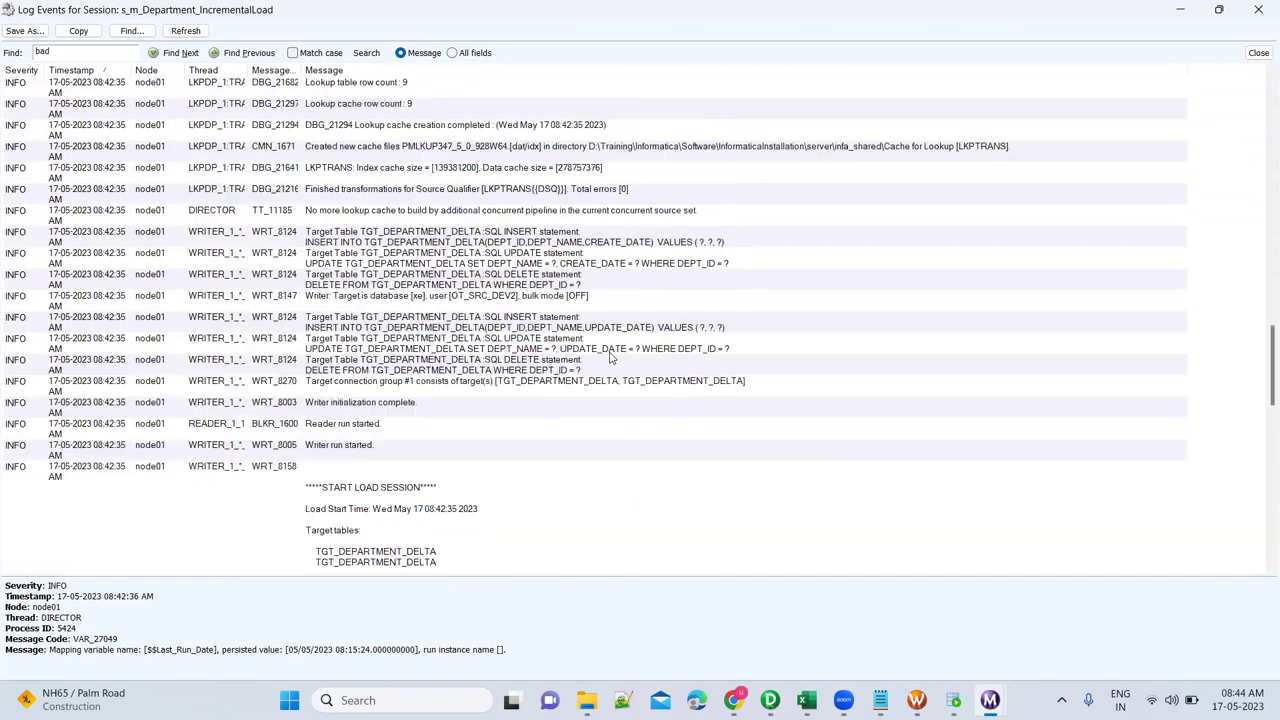
pyautogui.scroll(15, 612, 358)
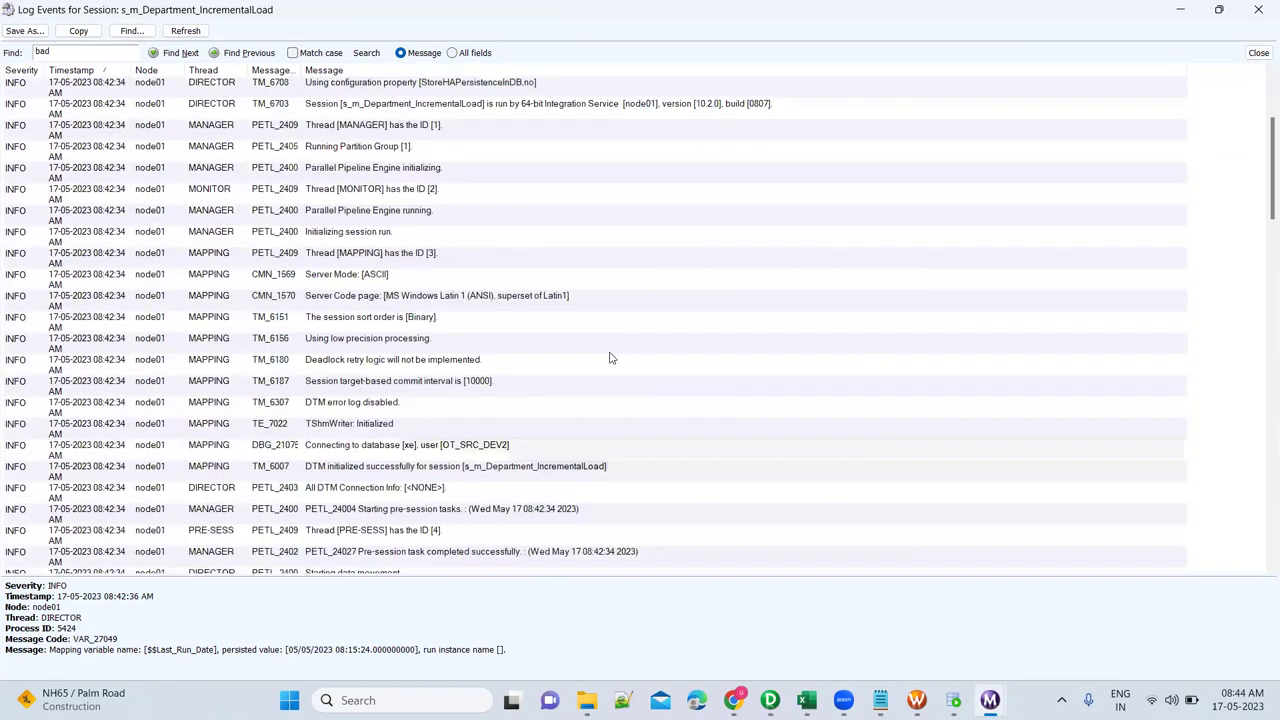
pyautogui.scroll(3, 612, 358)
pyautogui.scroll(-10, 612, 358)
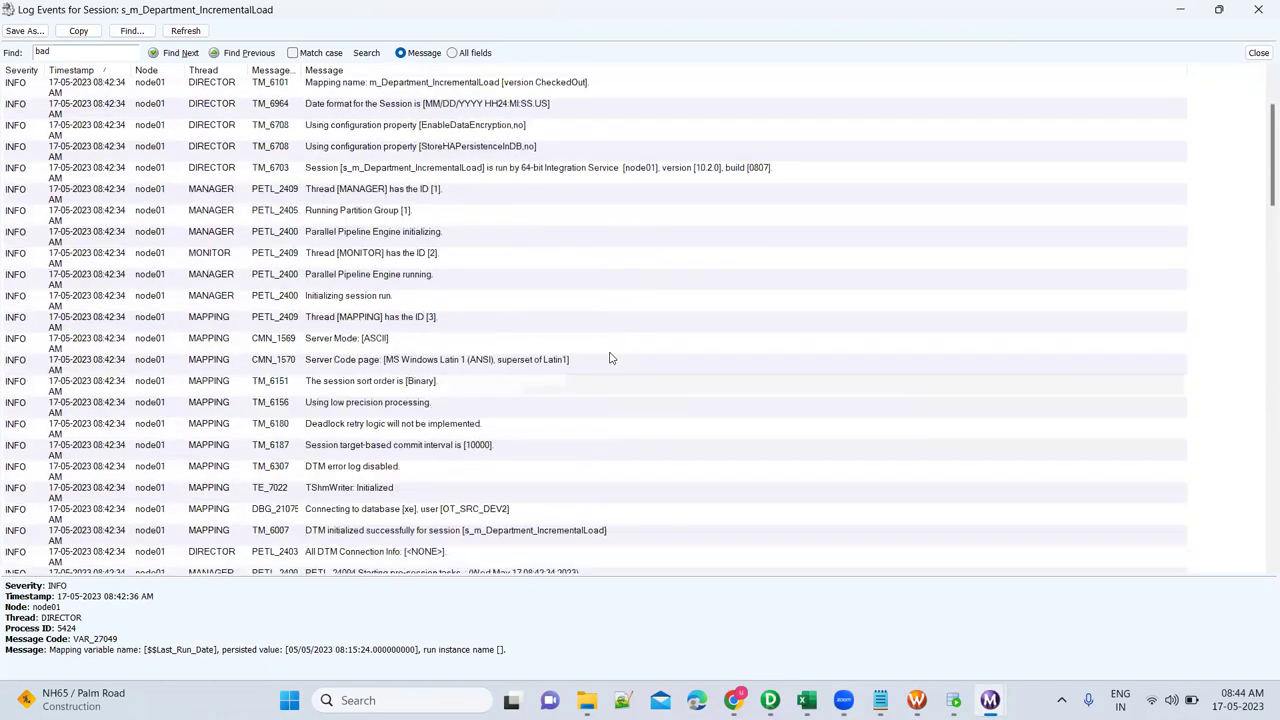
pyautogui.scroll(-3, 612, 358)
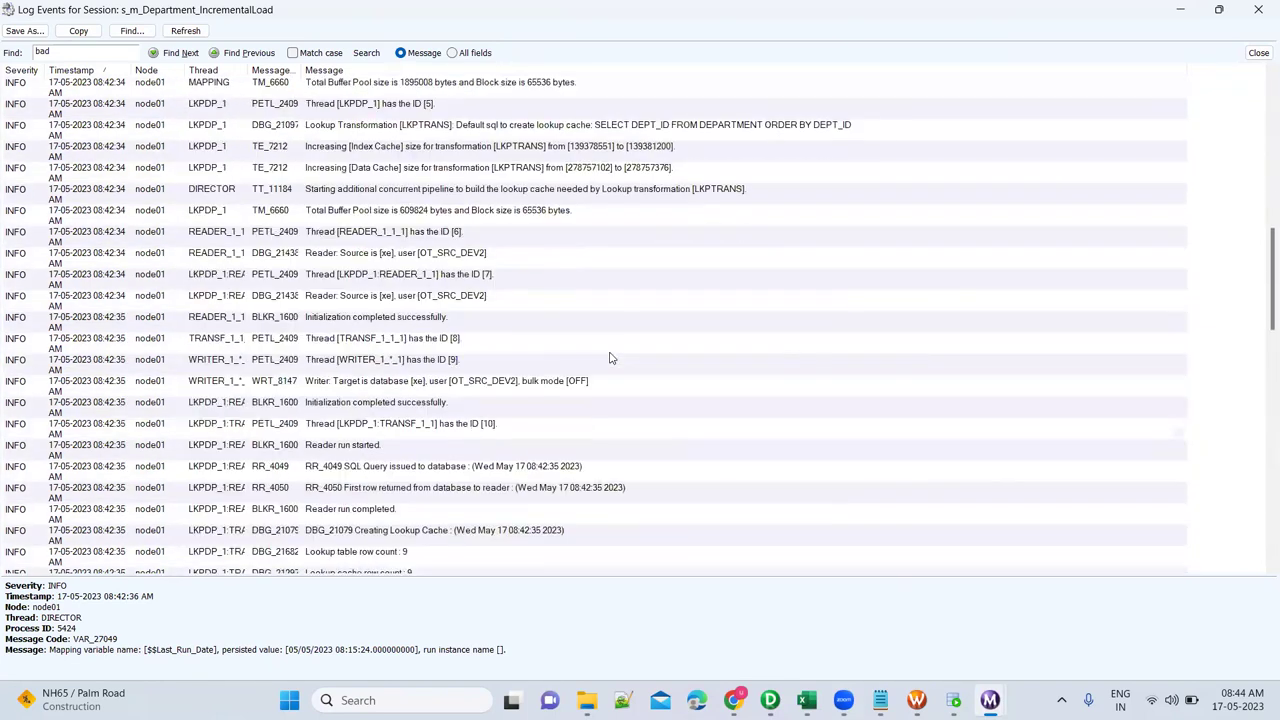
# Search the session log for SQL query text, starting with 'sq que'.
pyautogui.hotkey('ctrl', 'f')
pyautogui.write('sq que')
pyautogui.press('Return')
pyautogui.write('q')
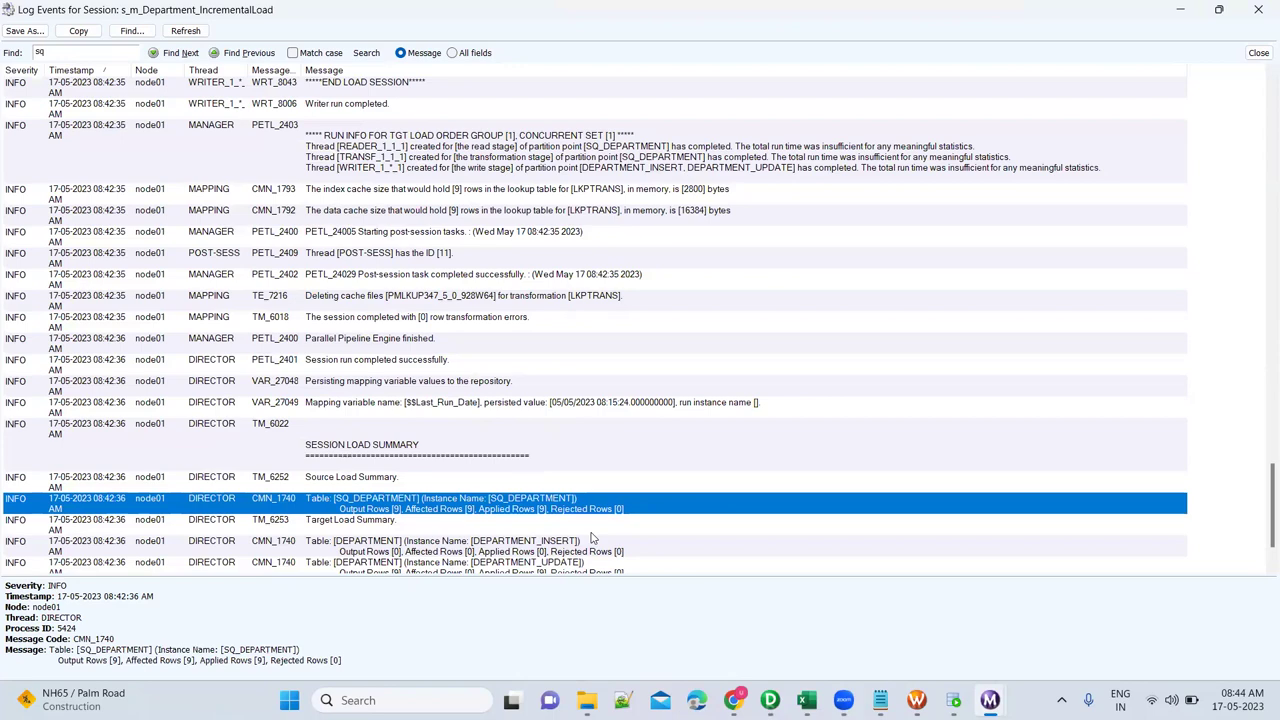
pyautogui.scroll(-1, 591, 538)
pyautogui.press('Return')
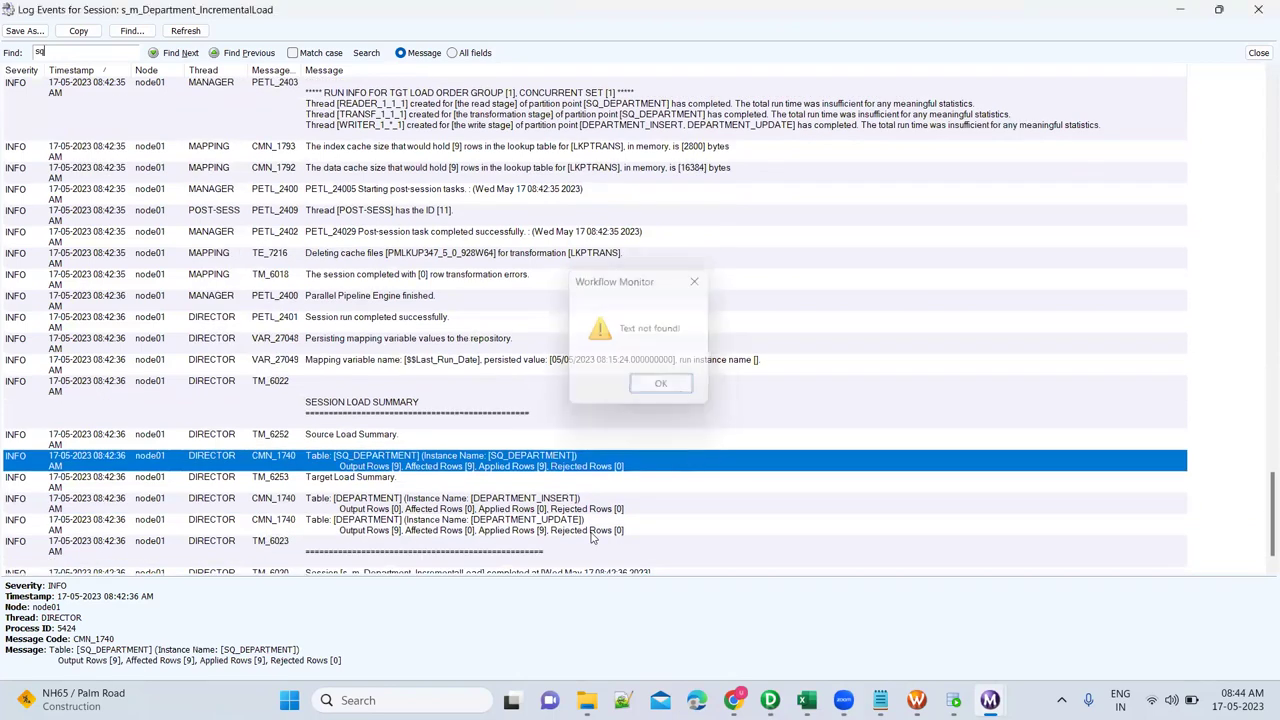
pyautogui.scroll(20, 602, 524)
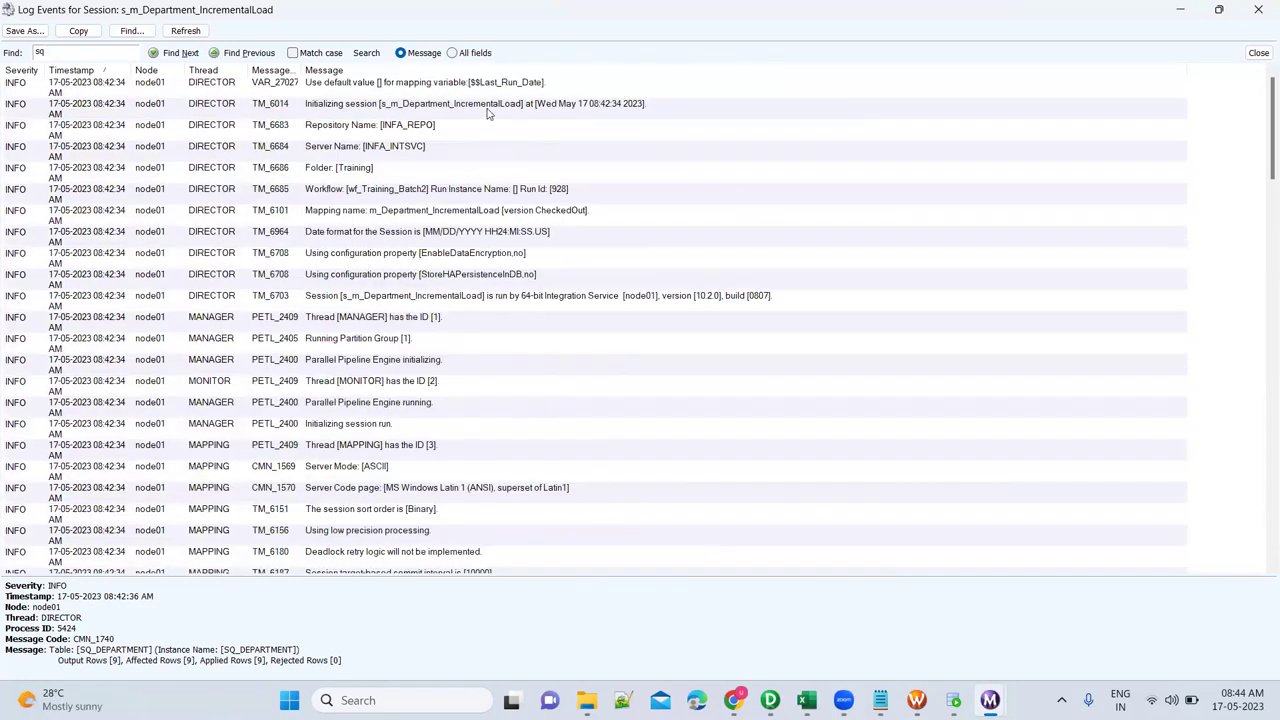
# Step through the 'sq' matches from the top: lookup SQL, SQL query, then INSERT, UPDATE and DELETE statements.
pyautogui.click(488, 86)
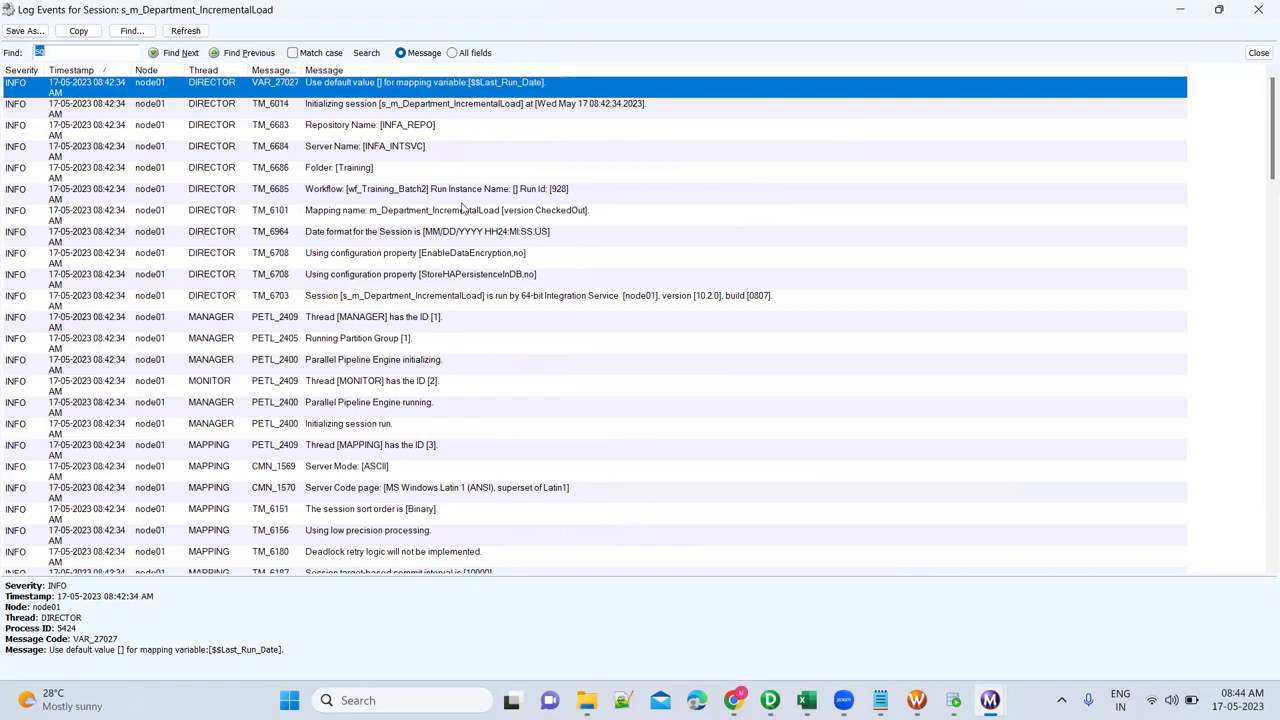
pyautogui.press('Return')
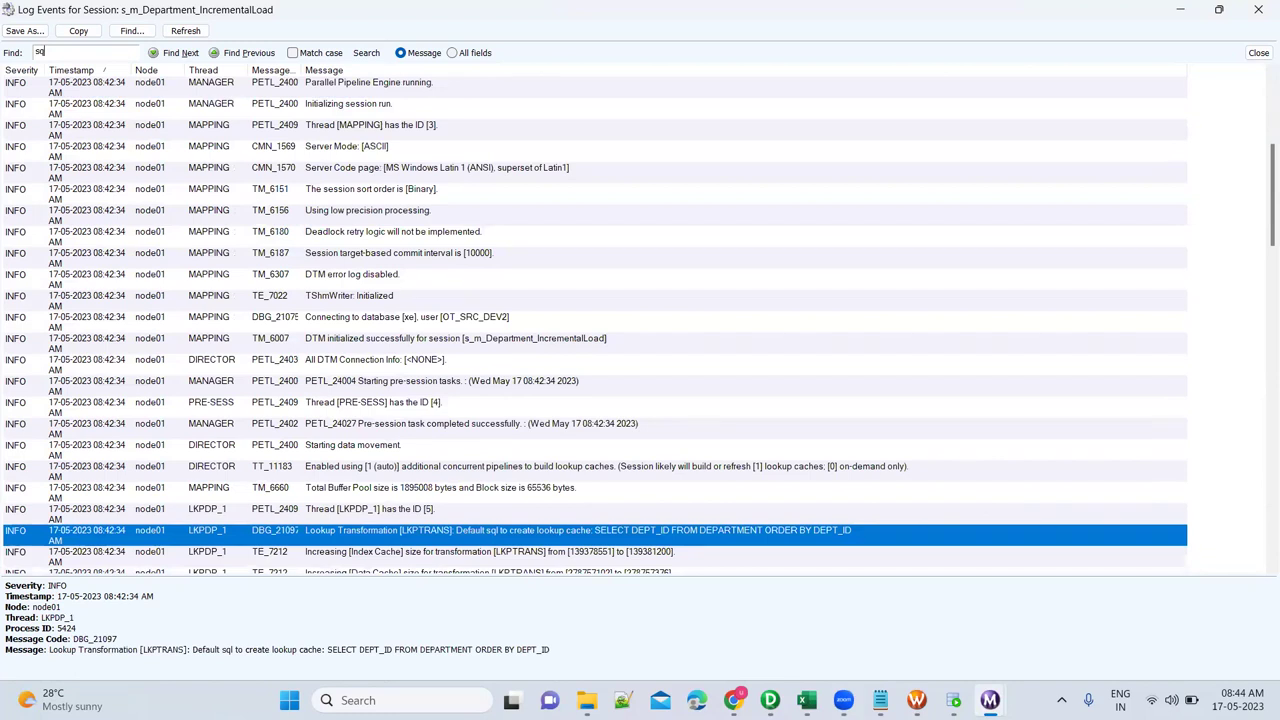
pyautogui.press('Return')
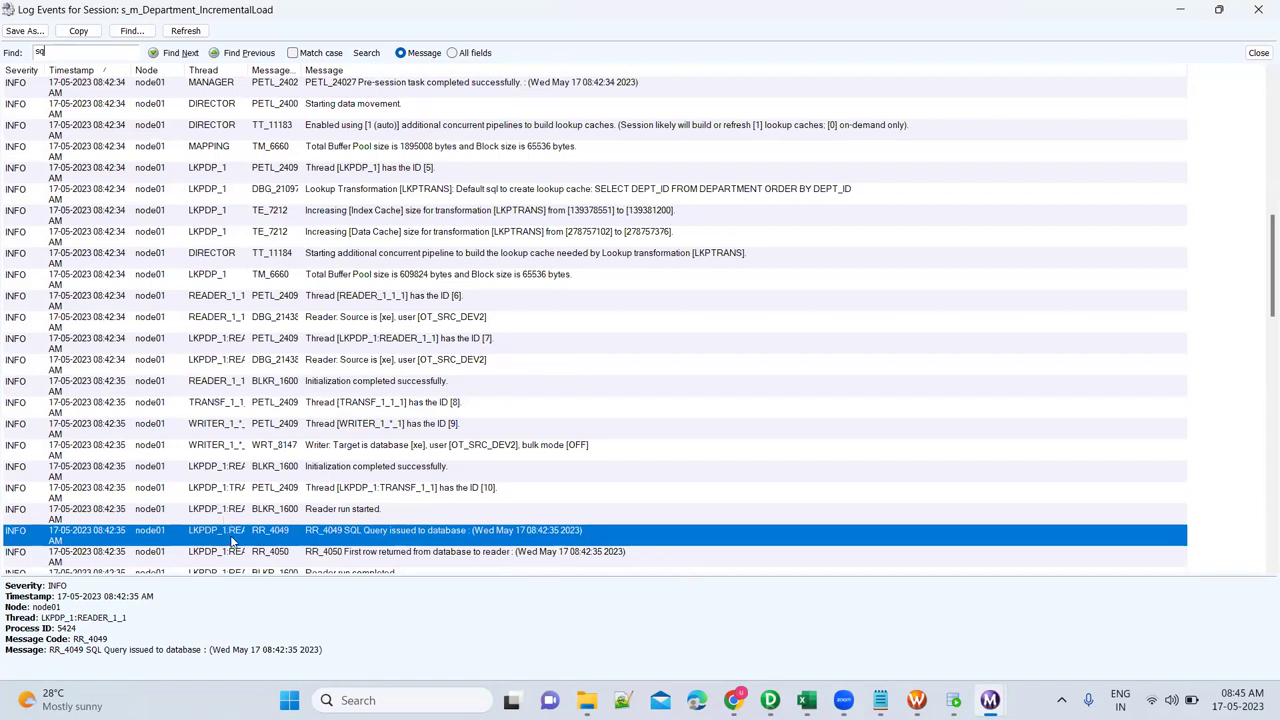
pyautogui.press('Return')
pyautogui.press('Return')
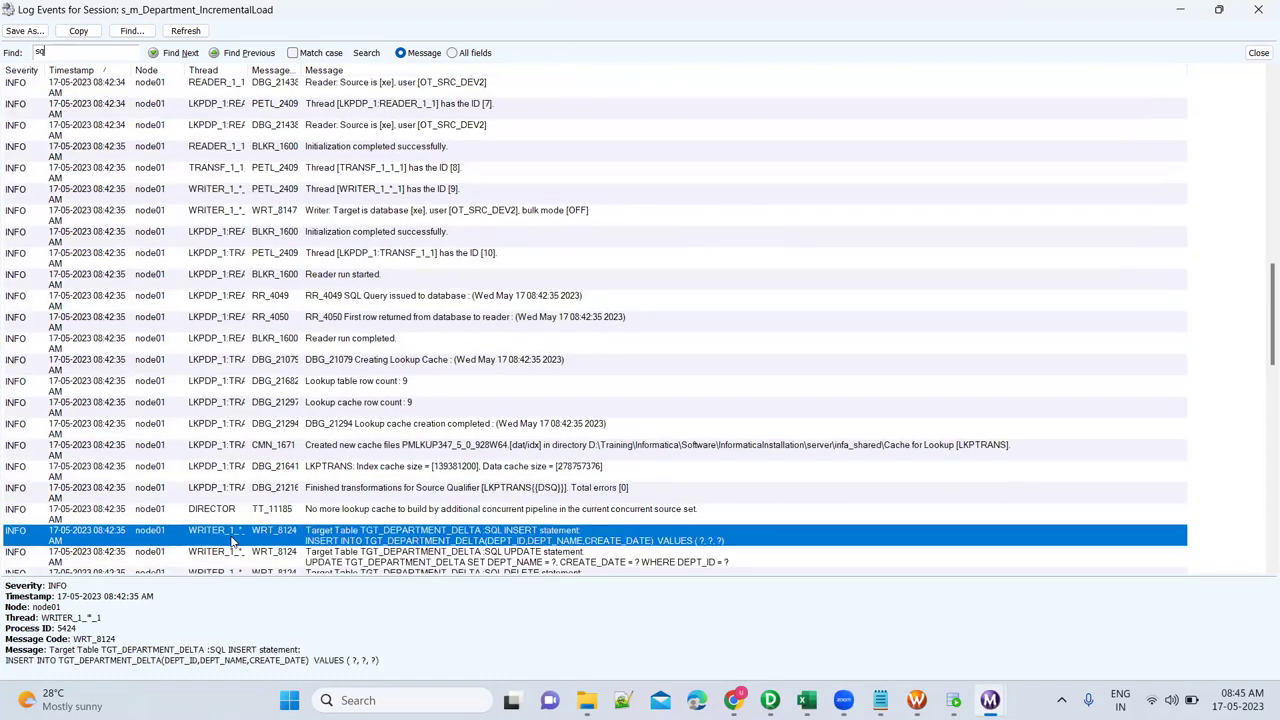
pyautogui.press('Return')
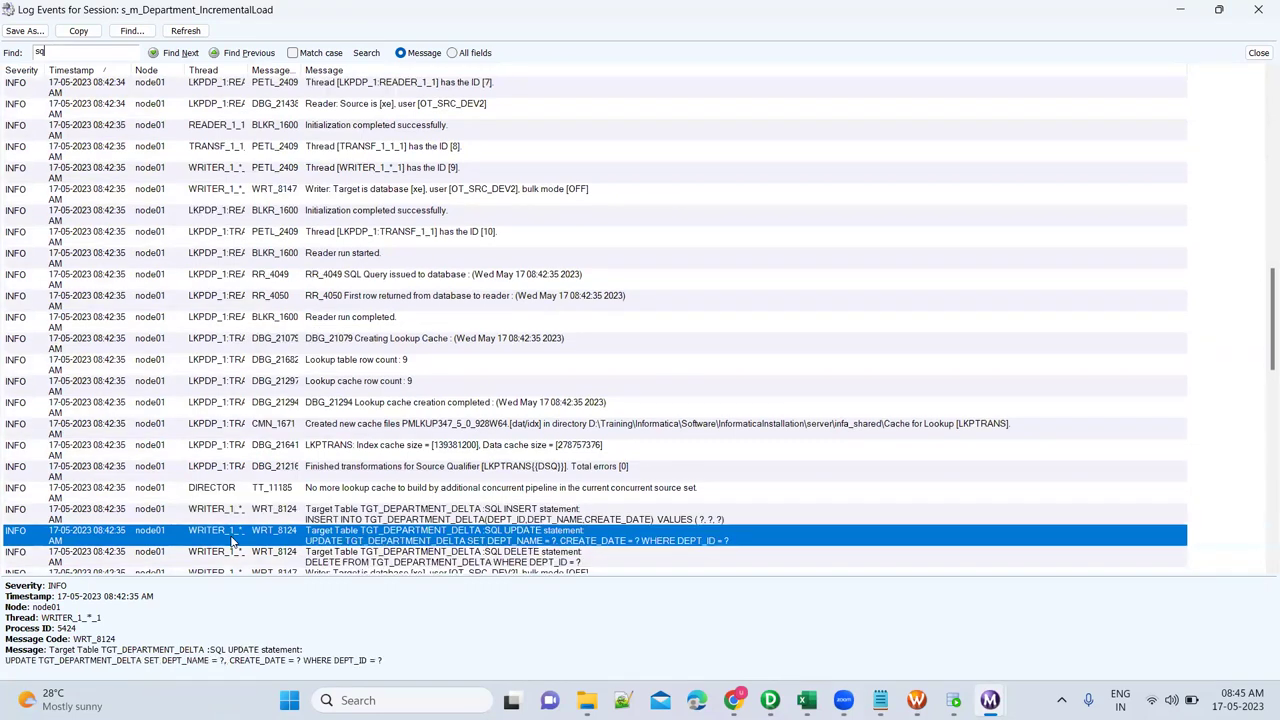
pyautogui.press('Return')
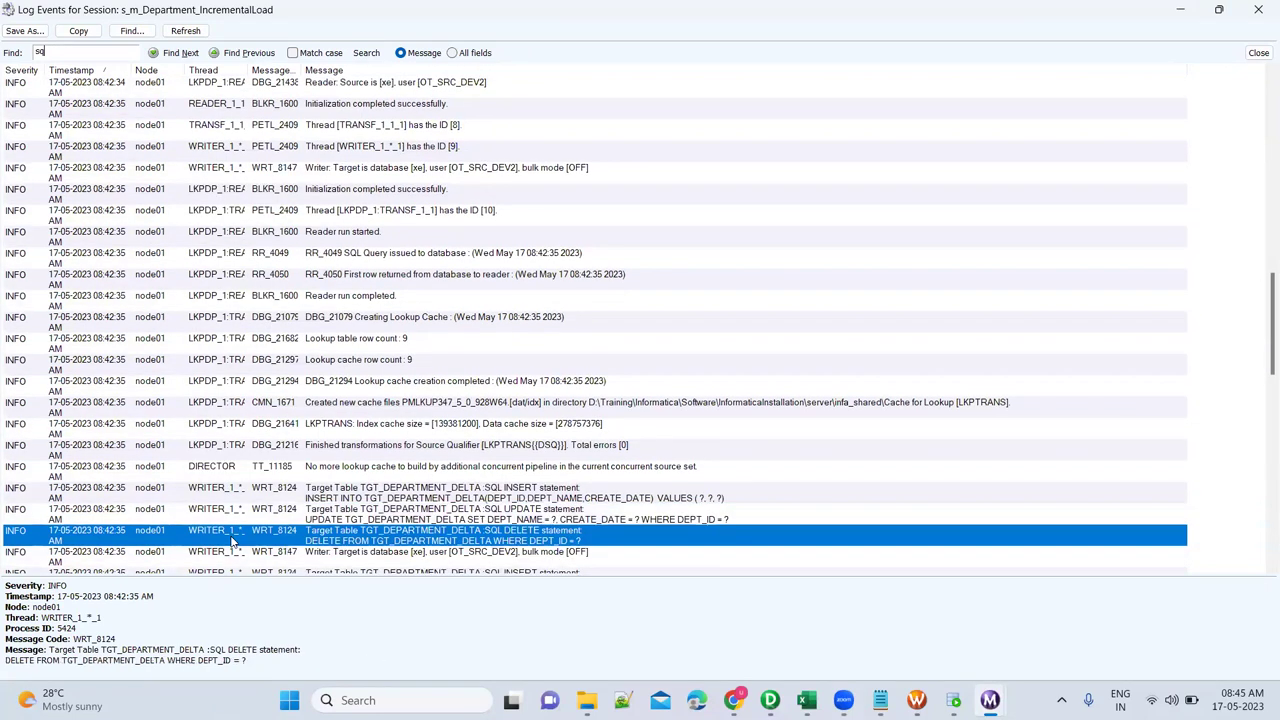
pyautogui.press('Return')
pyautogui.press('Return')
pyautogui.press('Return')
pyautogui.press('Return')
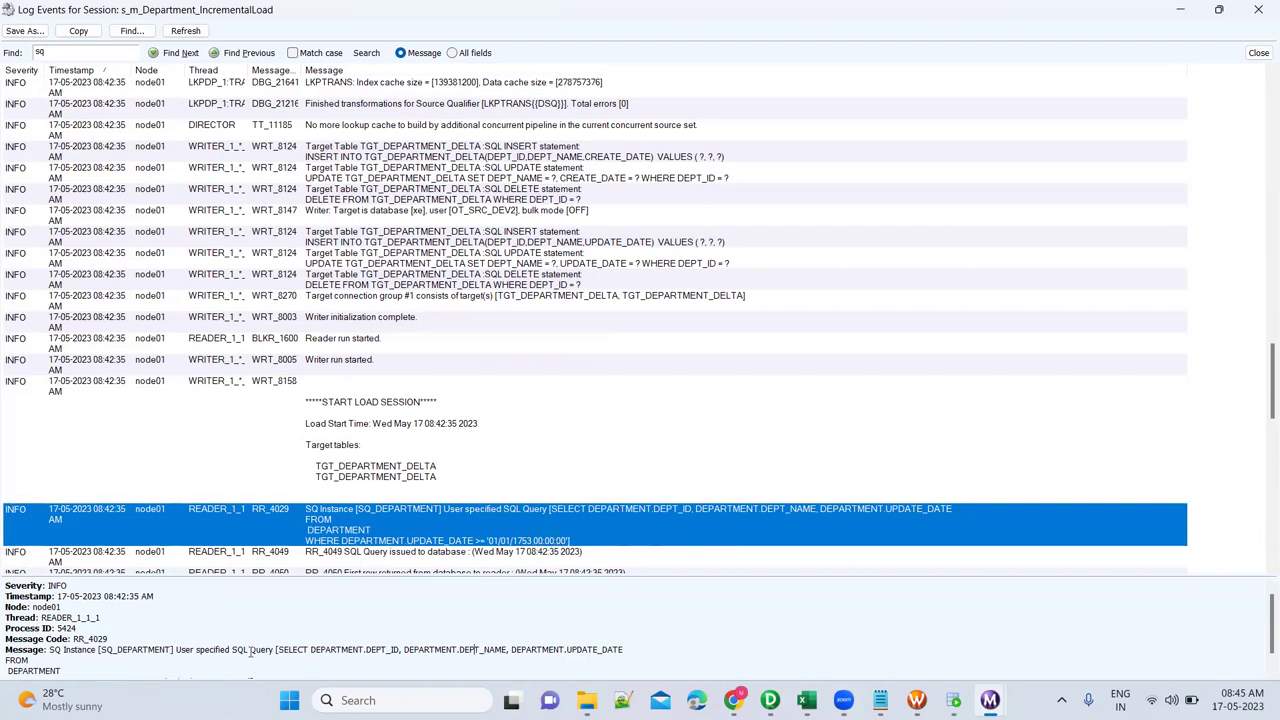
# Copy the SQ_DEPARTMENT source query from the session log and bring up SQL Developer.
pyautogui.moveTo(279, 650); pyautogui.dragTo(252, 661)
pyautogui.hotkey('ctrl', 'c')
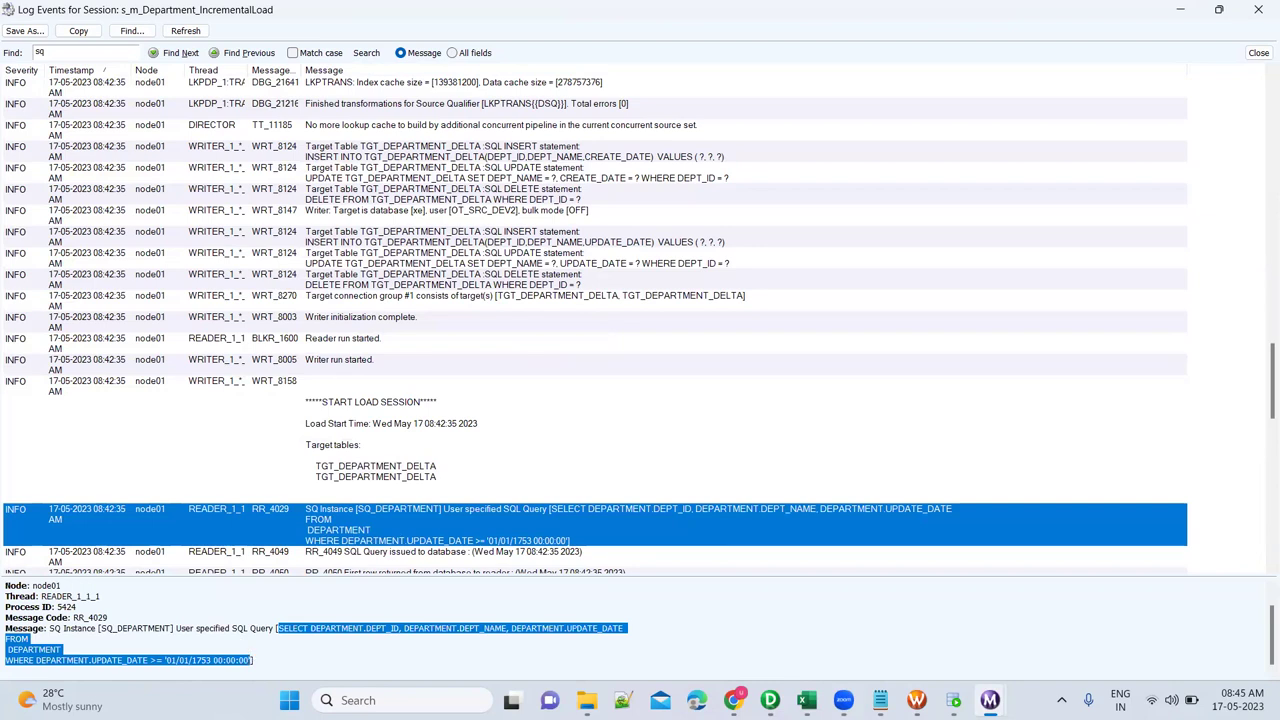
pyautogui.click(953, 700)
# Paste the department query below the existing ones and mark its '01/01/1753 00:00:00' date filter.
pyautogui.click(535, 228)
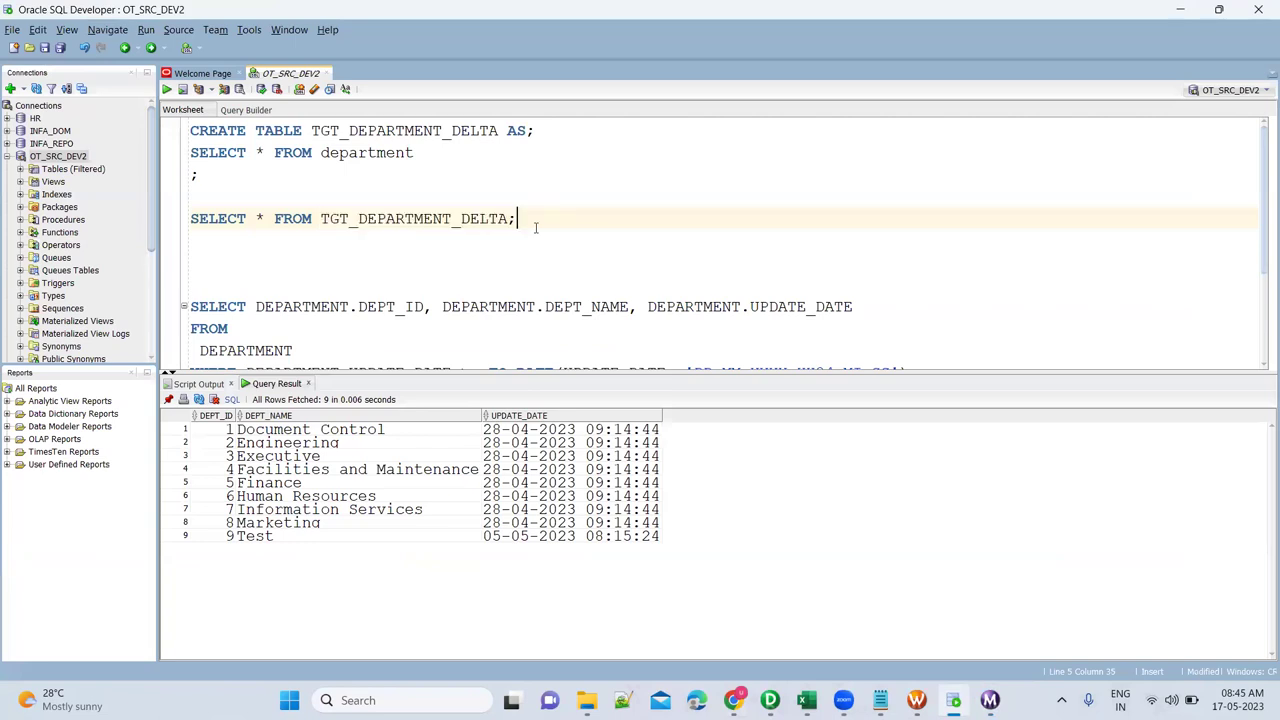
pyautogui.press('Return')
pyautogui.press('Return')
pyautogui.hotkey('ctrl', 'v')
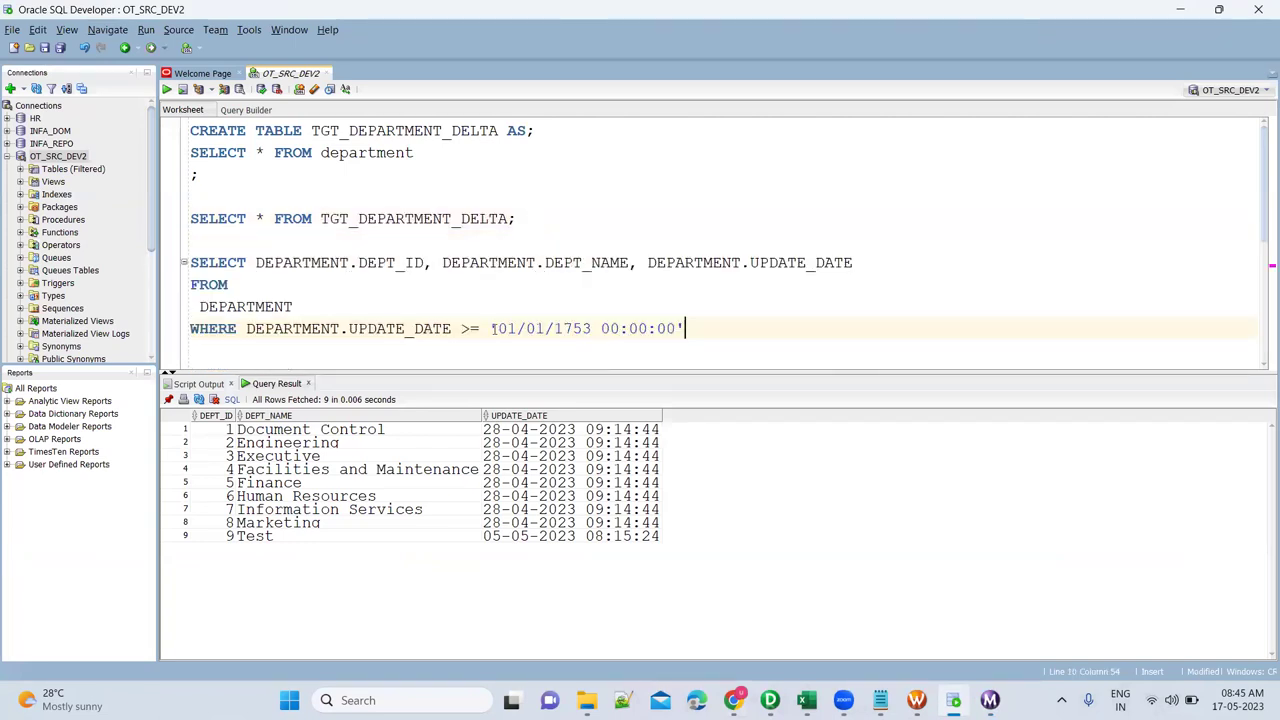
pyautogui.moveTo(499, 328); pyautogui.dragTo(676, 328)
pyautogui.hotkey('ctrl', 'c')
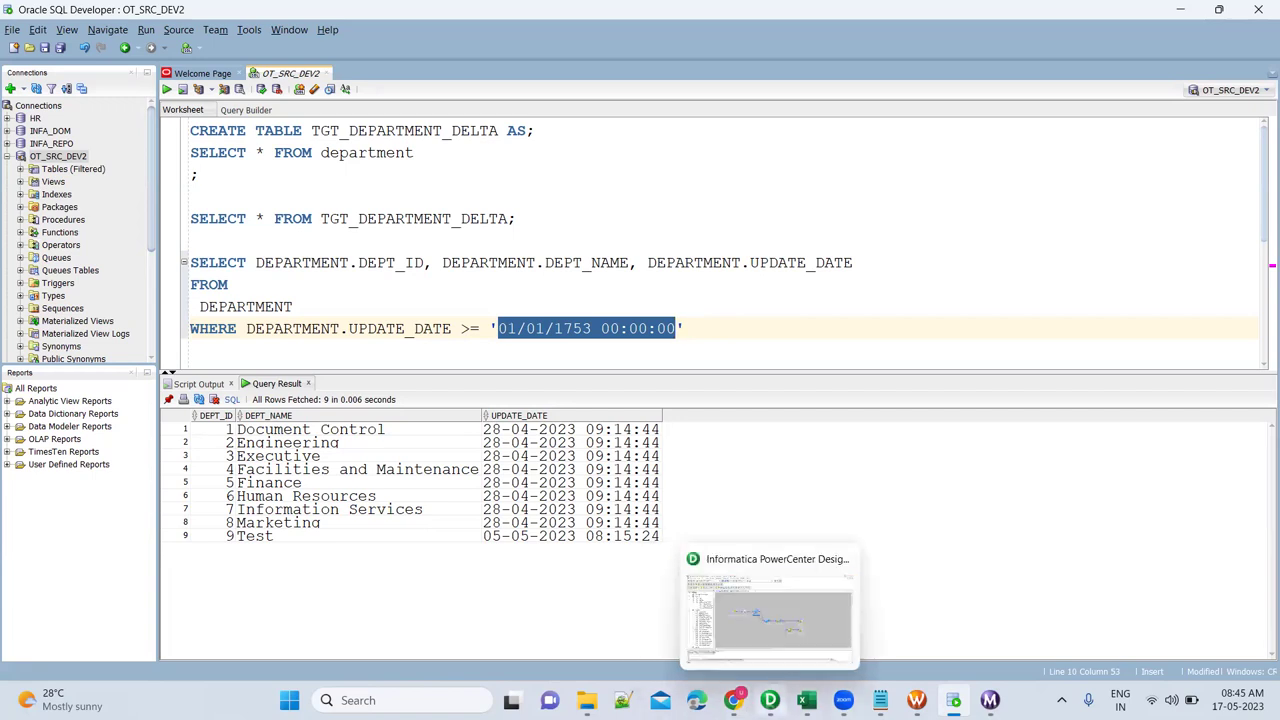
pyautogui.click(770, 700)
# Paste a date as the $$Last_Run_Date initial value in Parameters and Variables and validate it.
pyautogui.click(479, 194)
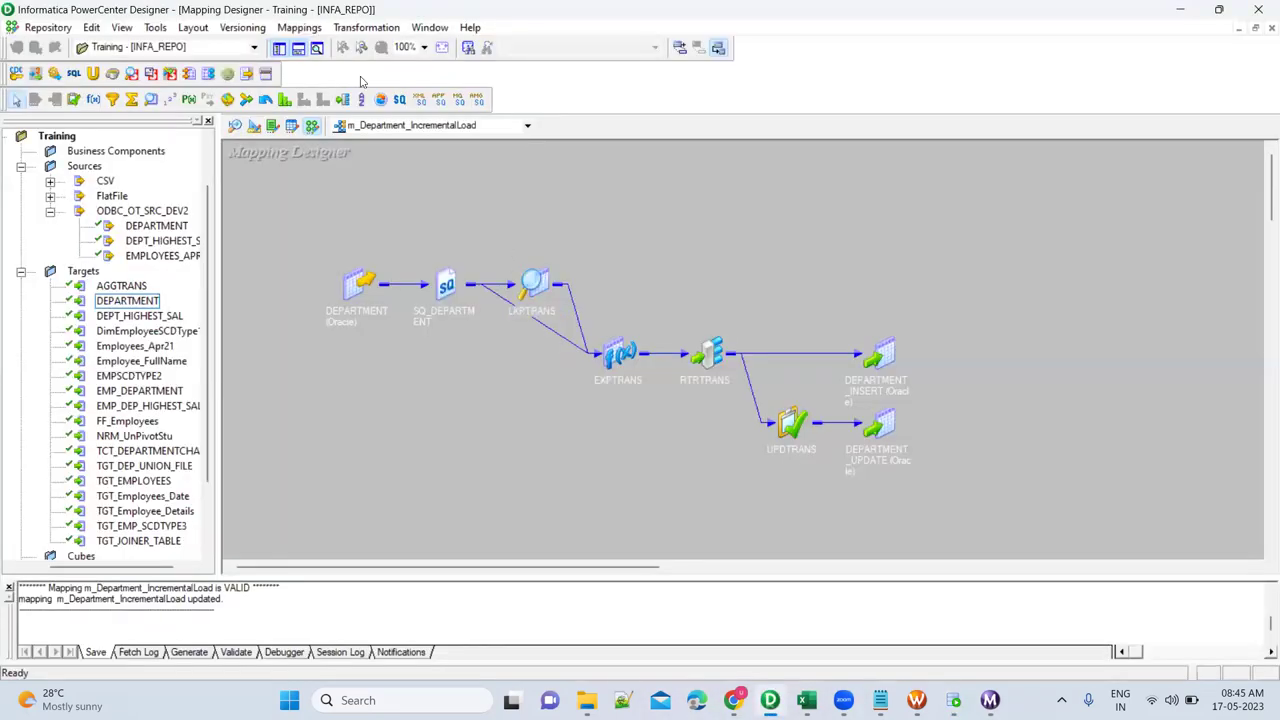
pyautogui.click(299, 27)
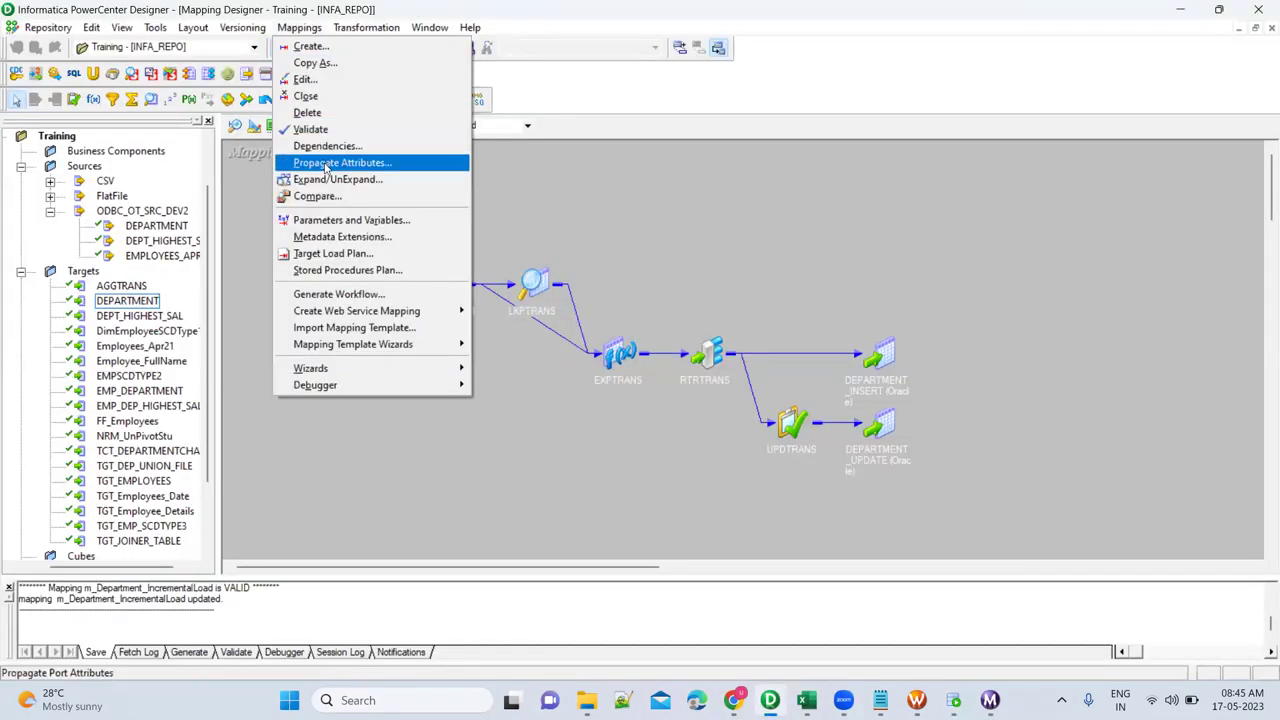
pyautogui.click(340, 222)
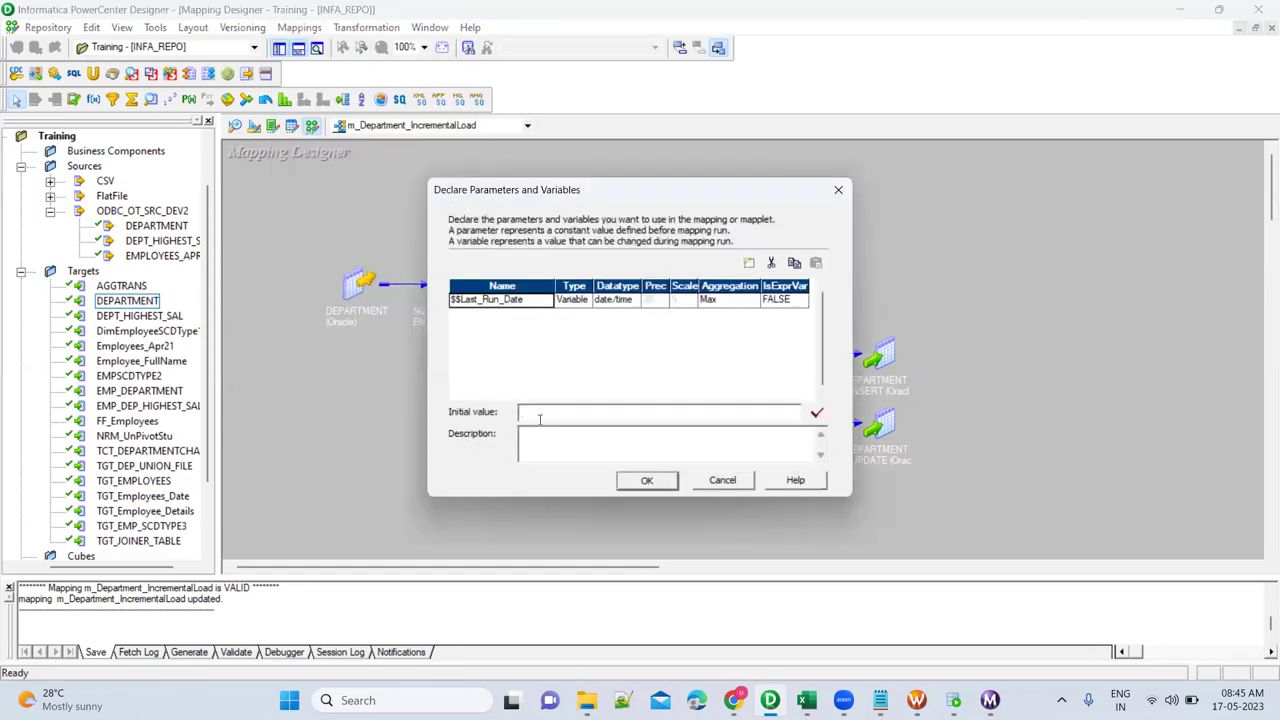
pyautogui.hotkey('ctrl', 'v')
pyautogui.click(648, 484)
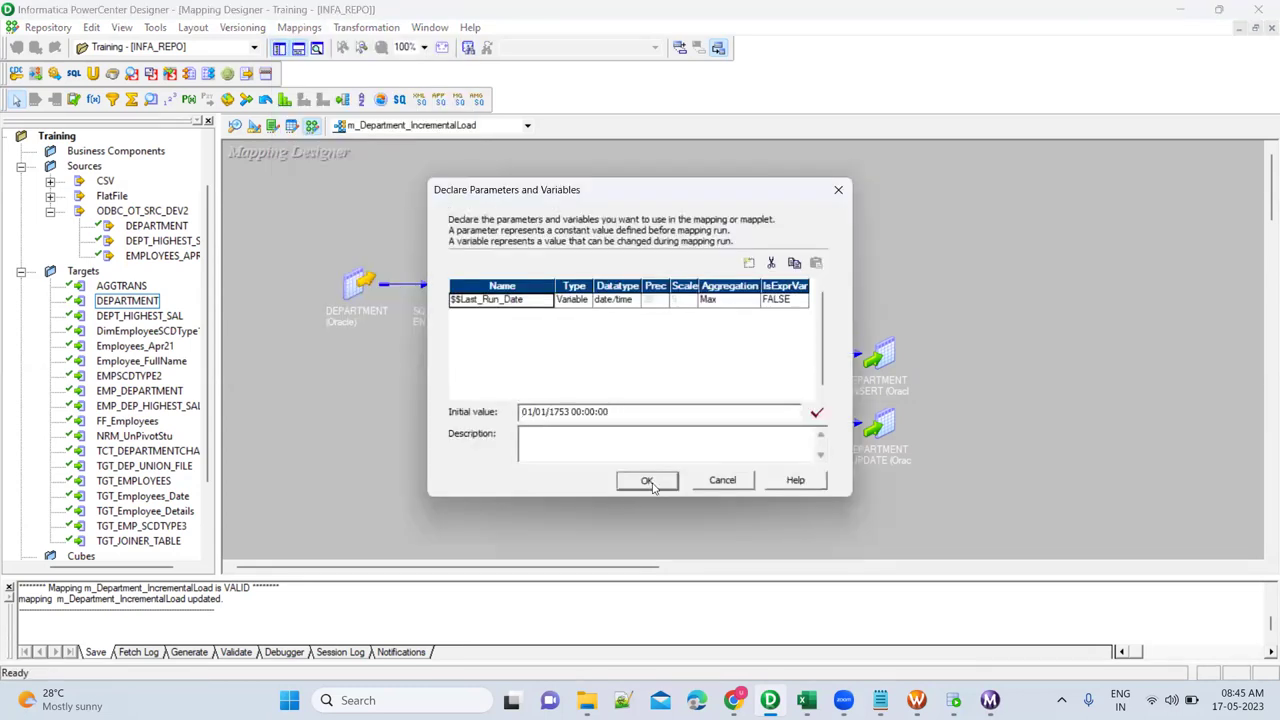
pyautogui.click(816, 413)
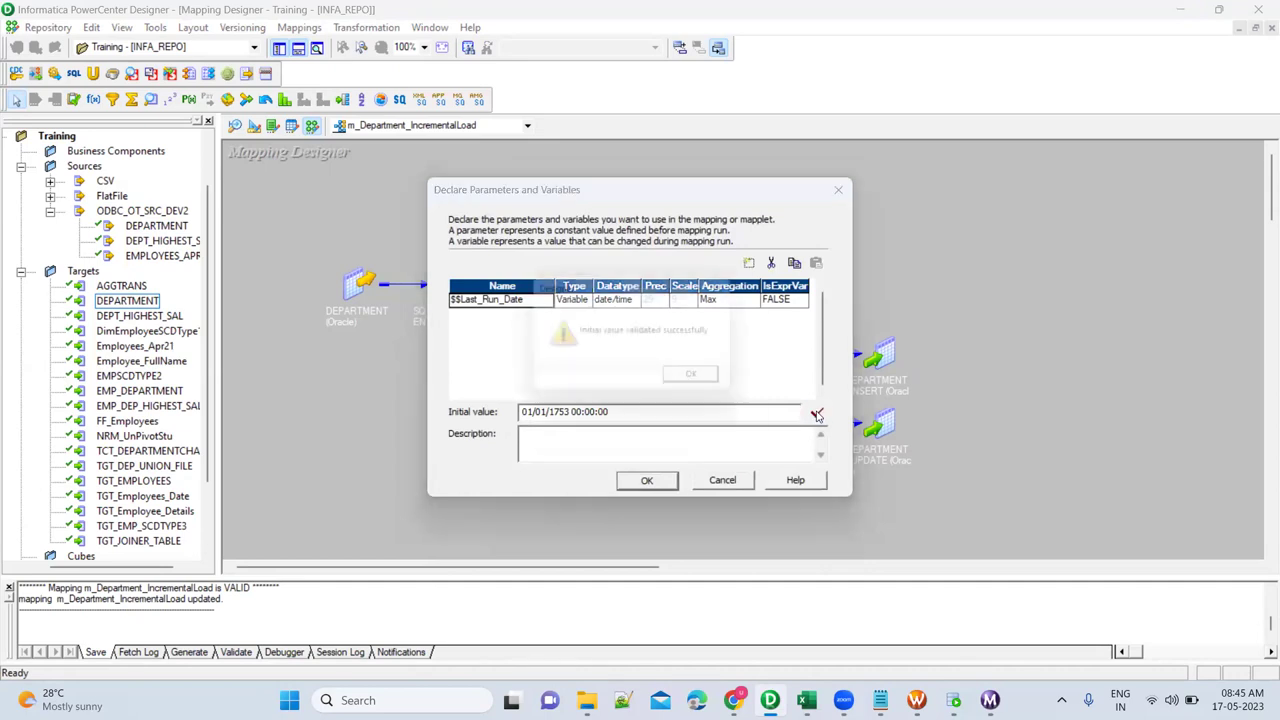
pyautogui.click(705, 383)
# Change the year so the initial value reads 01/01/1990 00:00:00, revalidate, and apply.
pyautogui.click(556, 413)
pyautogui.hotkey('shift', 'Right')
pyautogui.hotkey('shift', 'Right')
pyautogui.write('990')
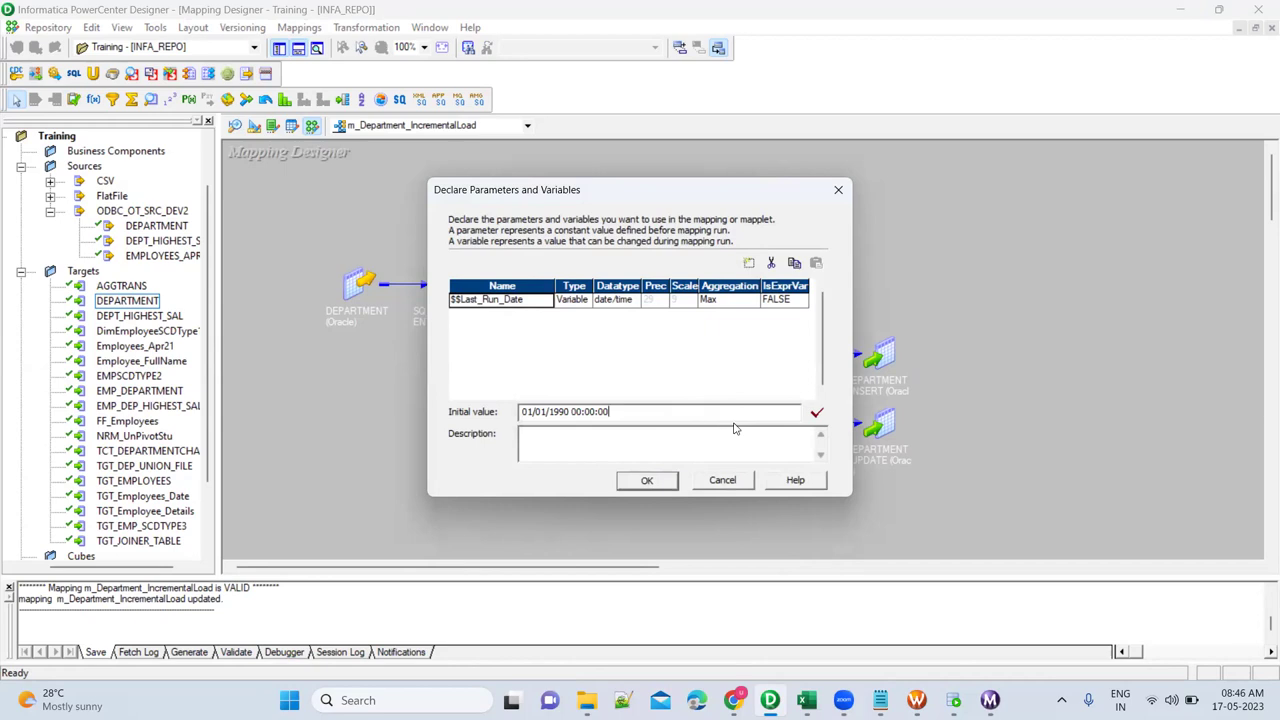
pyautogui.click(816, 414)
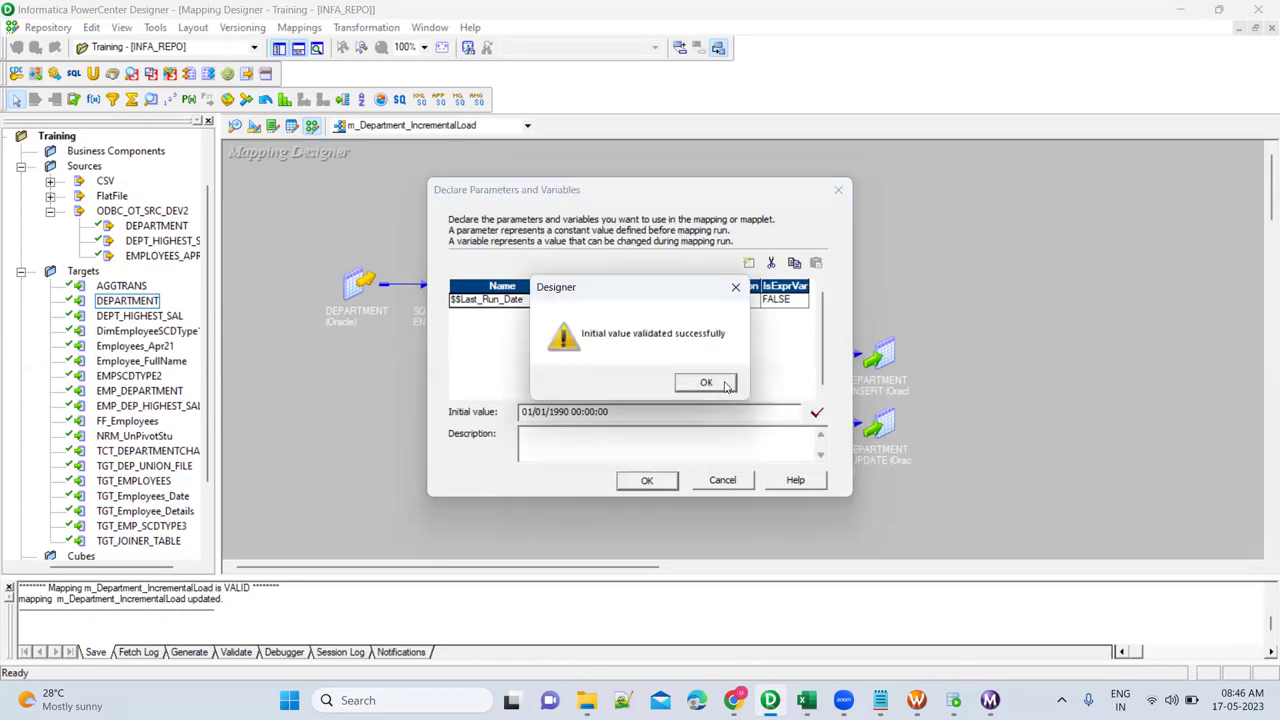
pyautogui.click(706, 382)
pyautogui.click(657, 482)
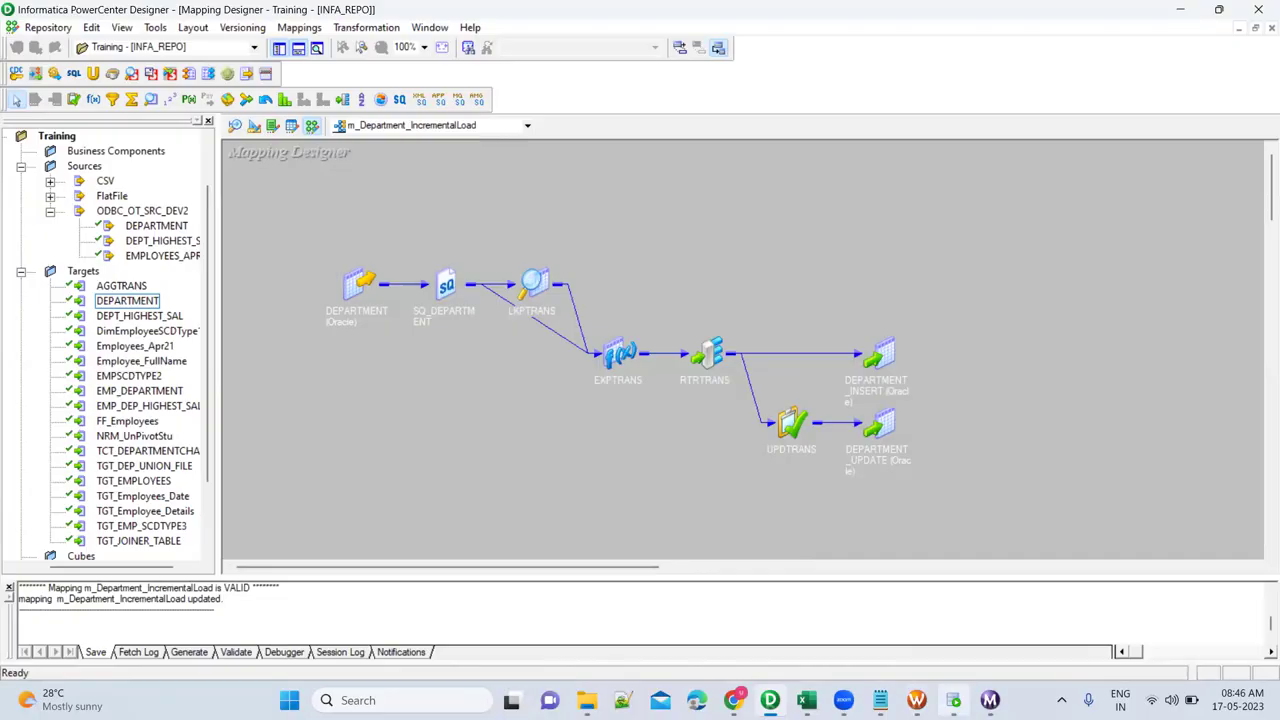
# Open the session log and find the run info message with the persisted $$Last_Run_Date.
pyautogui.click(953, 700)
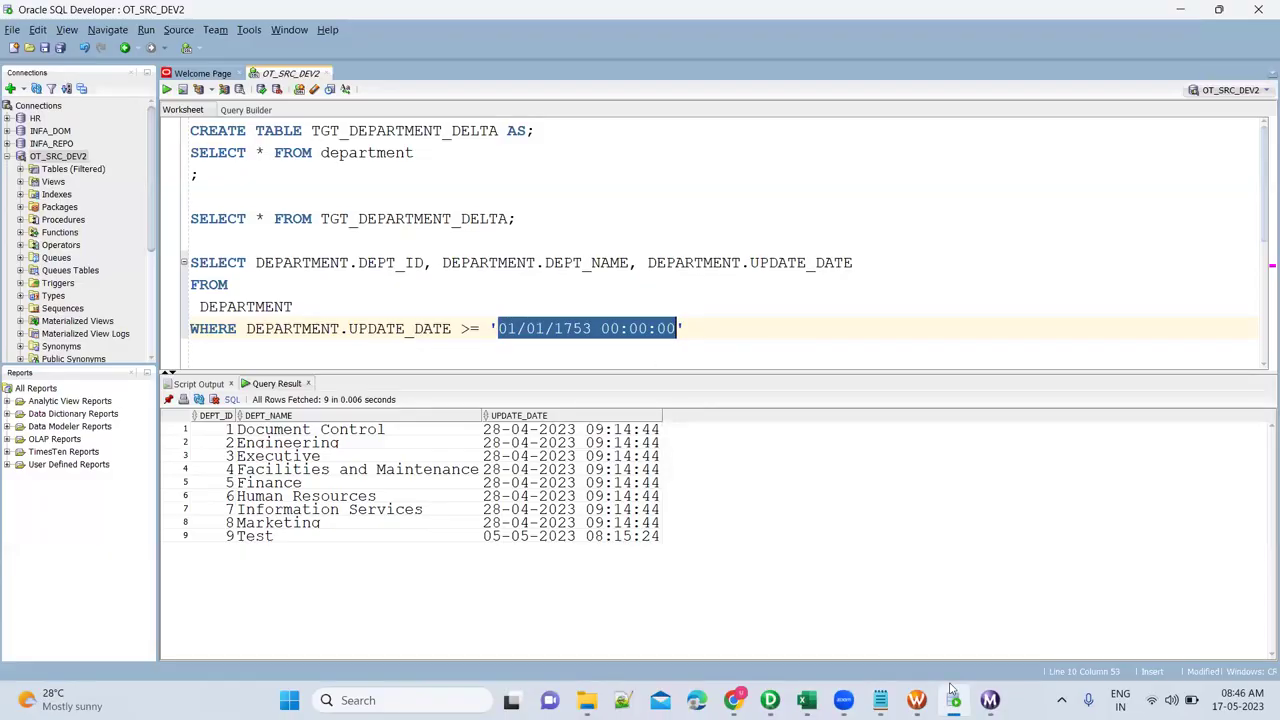
pyautogui.click(990, 700)
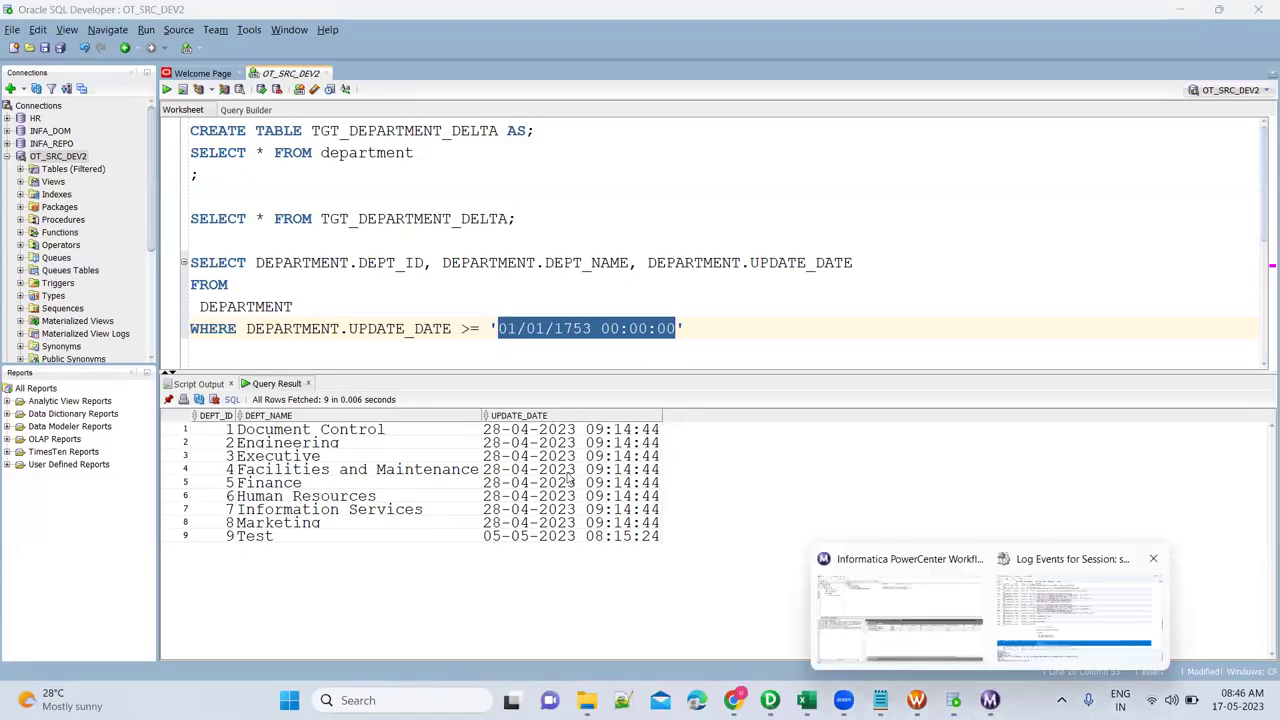
pyautogui.click(1073, 605)
pyautogui.scroll(-3, 556, 472)
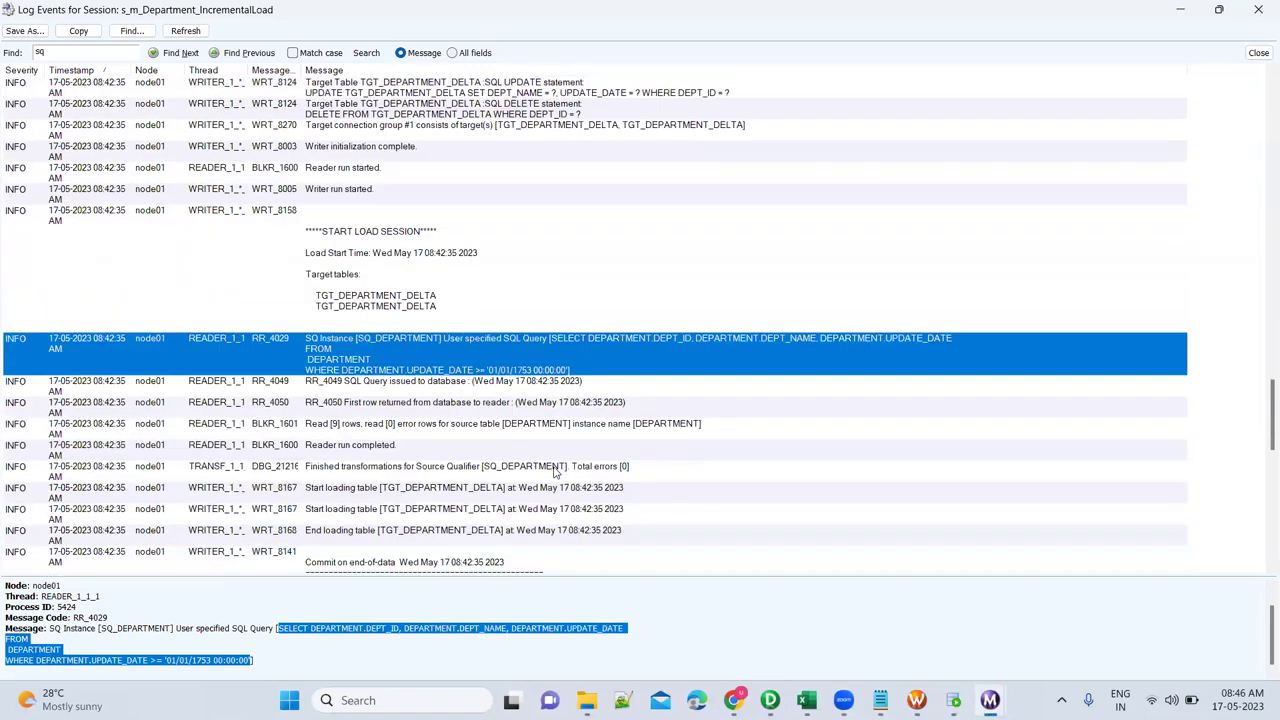
pyautogui.scroll(-5, 556, 472)
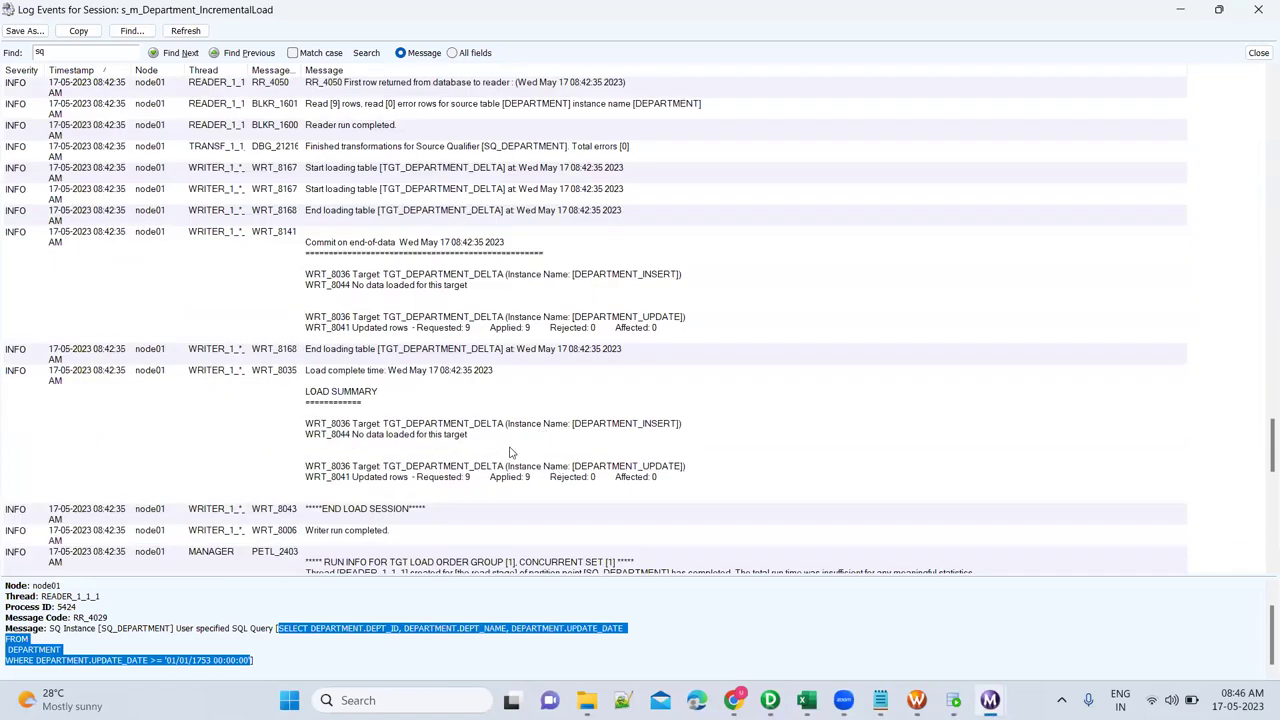
pyautogui.scroll(-2, 510, 453)
pyautogui.click(466, 492)
# Check the DEPARTMENT_UPDATE load statistics showing 9 updated rows, then close the log.
pyautogui.scroll(-3, 466, 492)
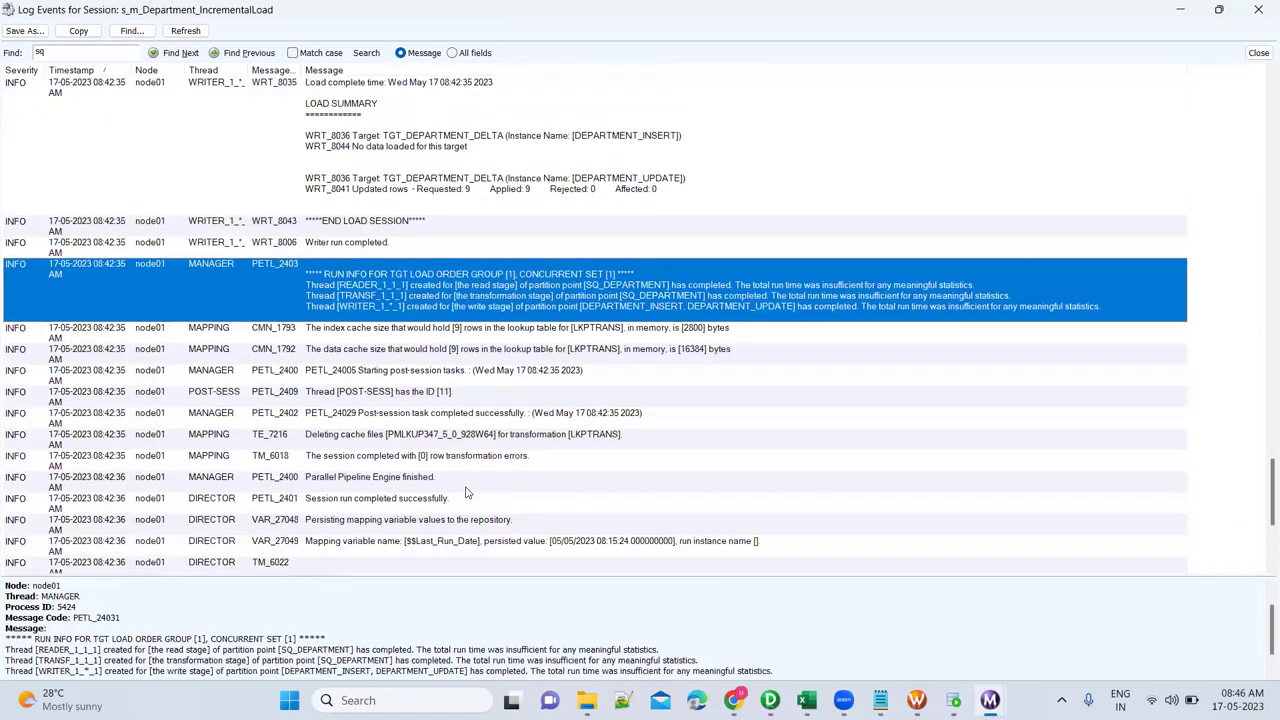
pyautogui.scroll(-4, 466, 492)
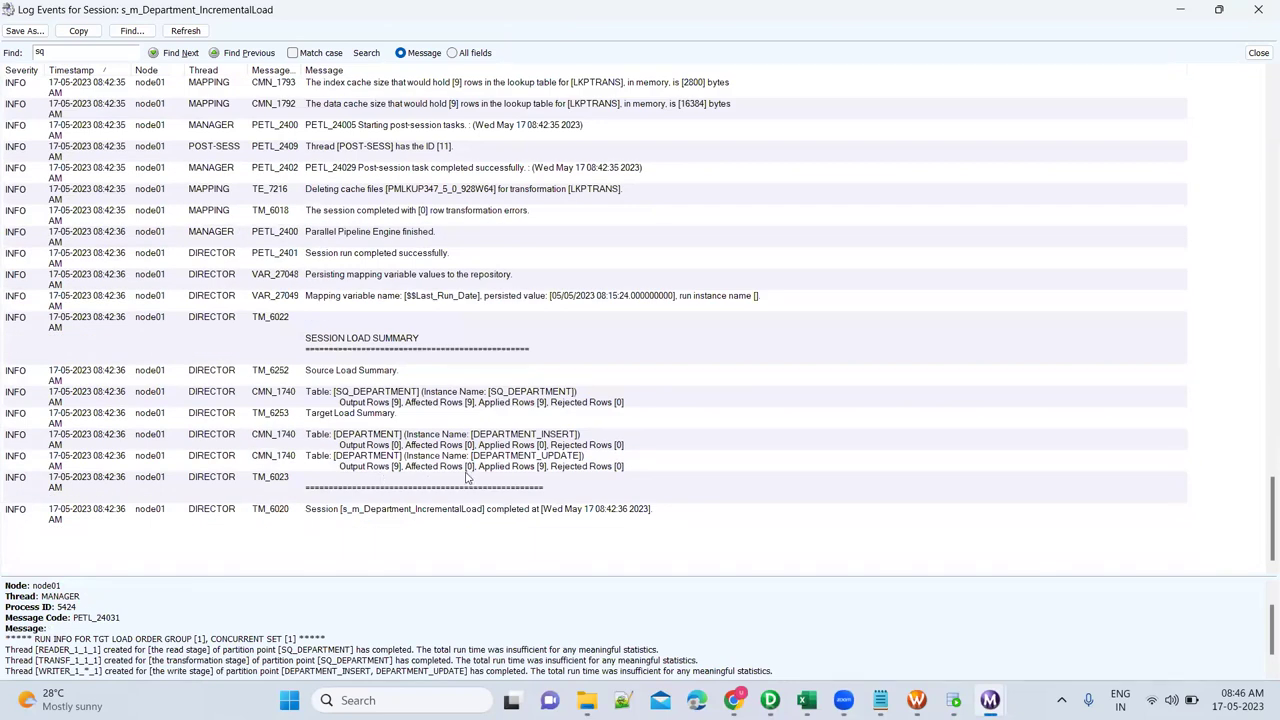
pyautogui.click(530, 470)
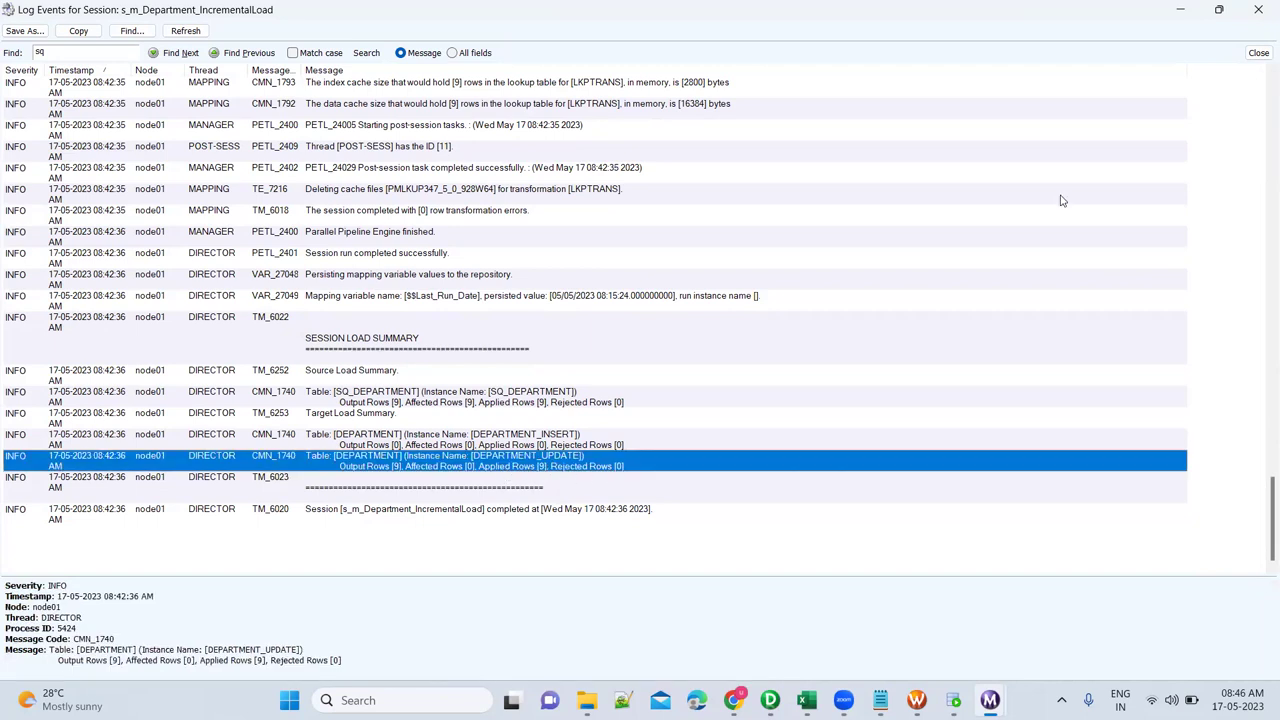
pyautogui.click(1258, 53)
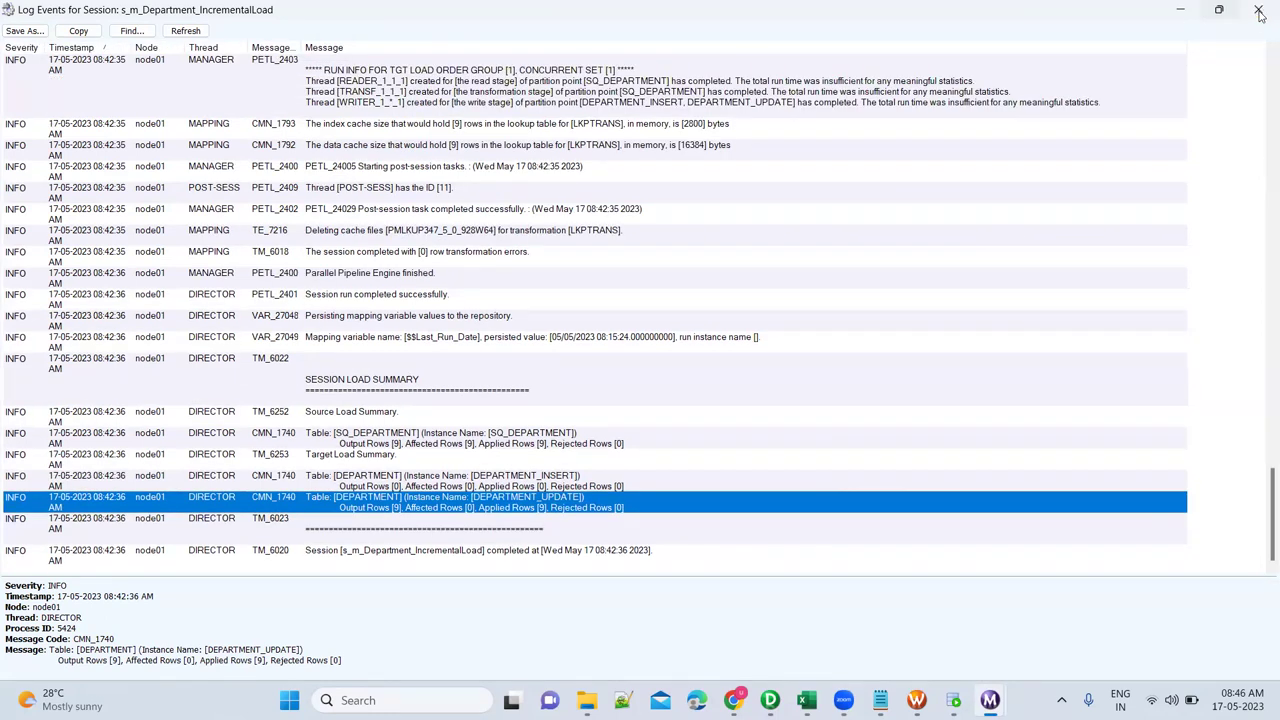
pyautogui.hotkey('alt', 'F4')
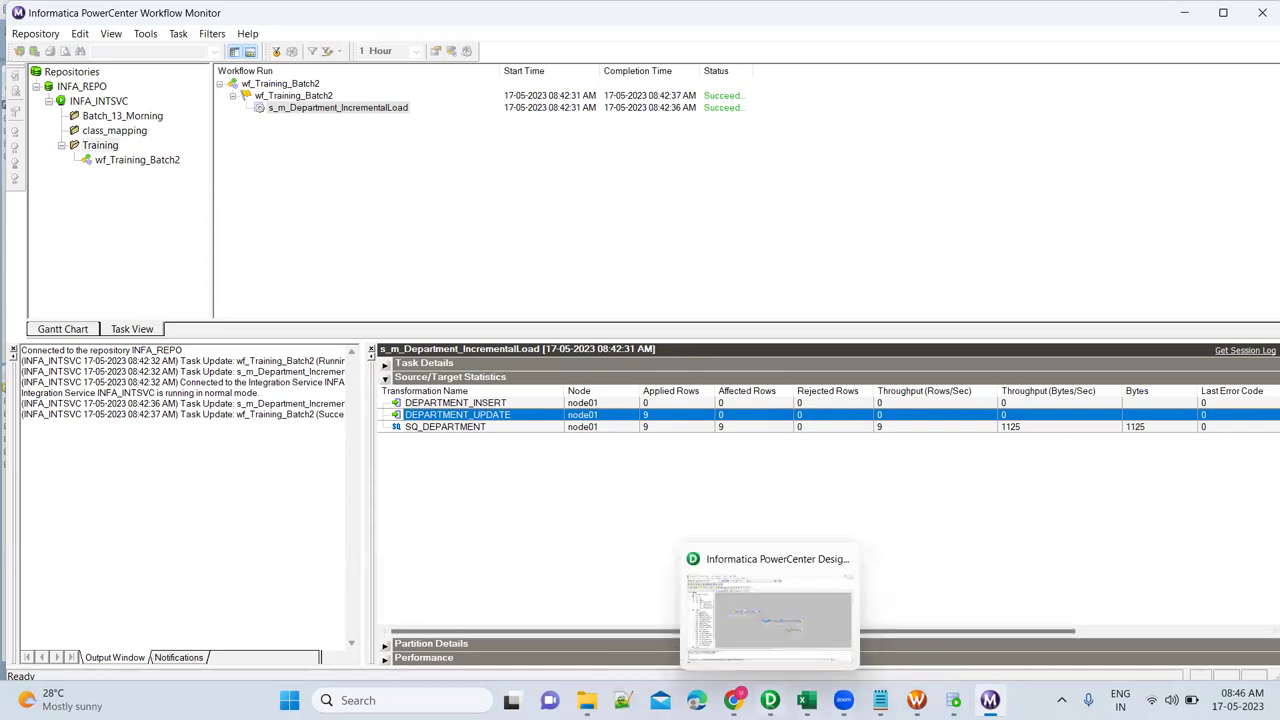
pyautogui.click(770, 700)
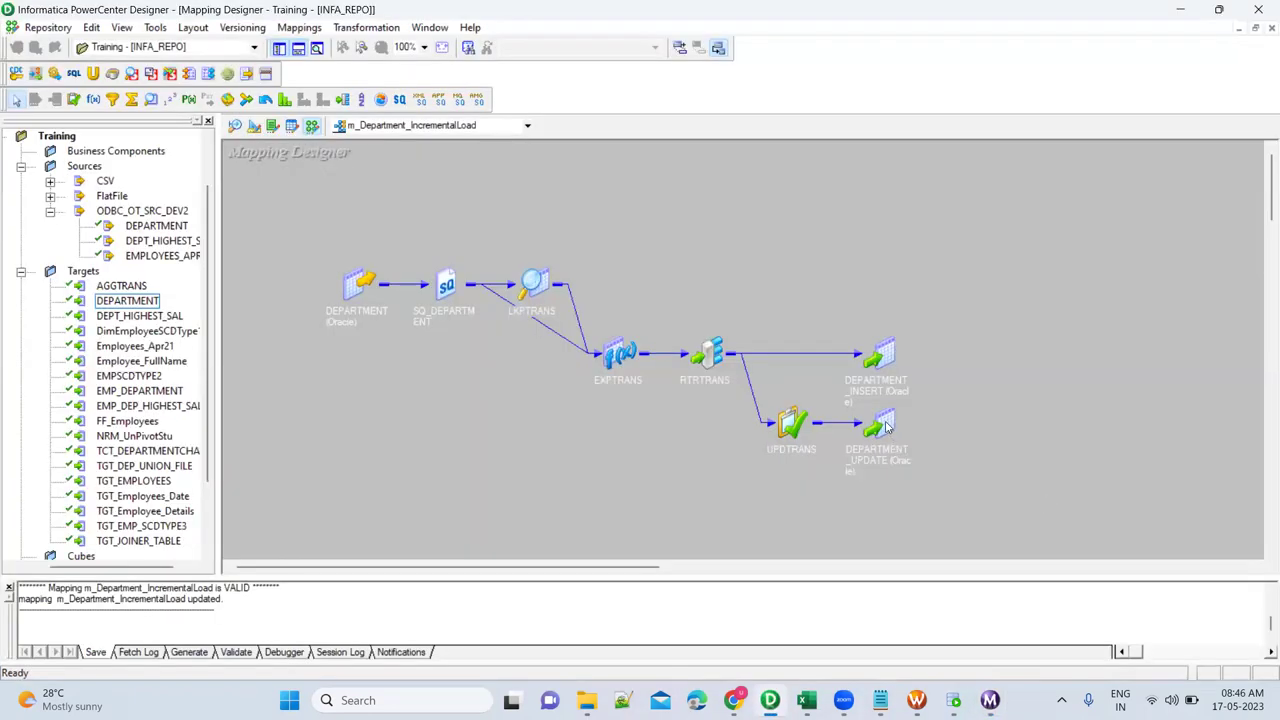
# Inspect UPDTRANS's properties to confirm its update strategy expression is DD_UPDATE, without changes.
pyautogui.click(885, 427)
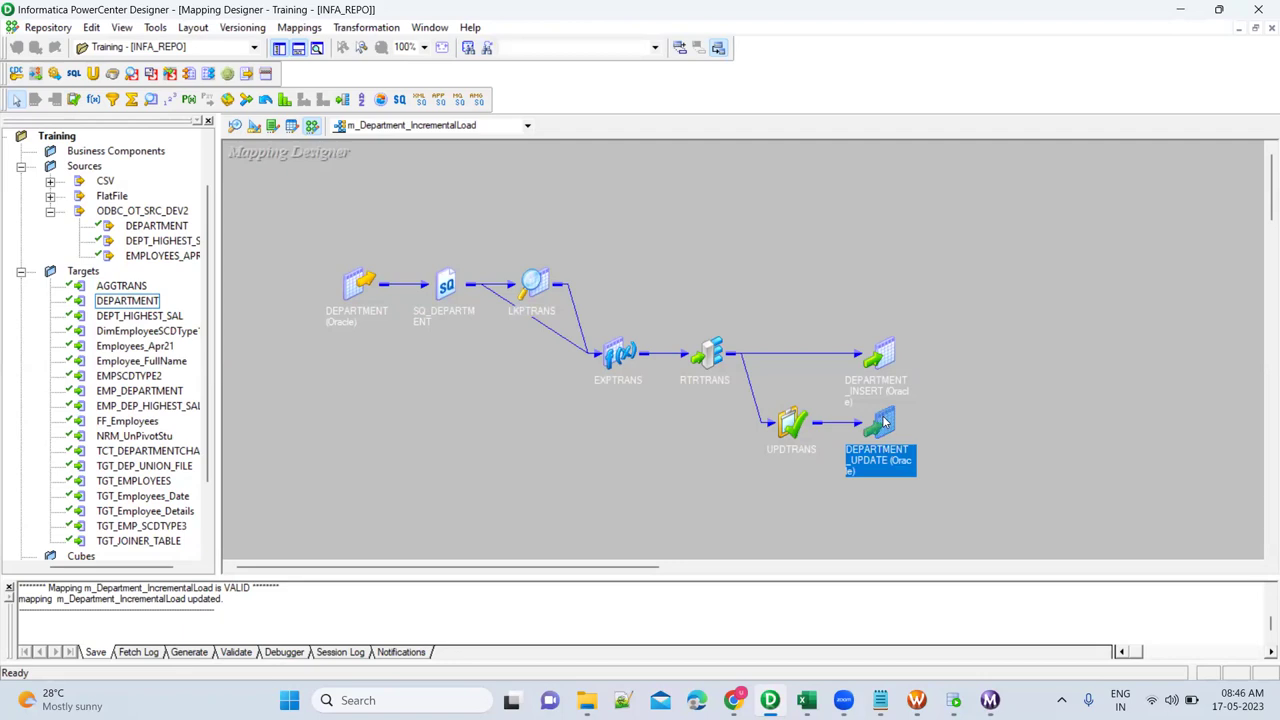
pyautogui.doubleClick(791, 424)
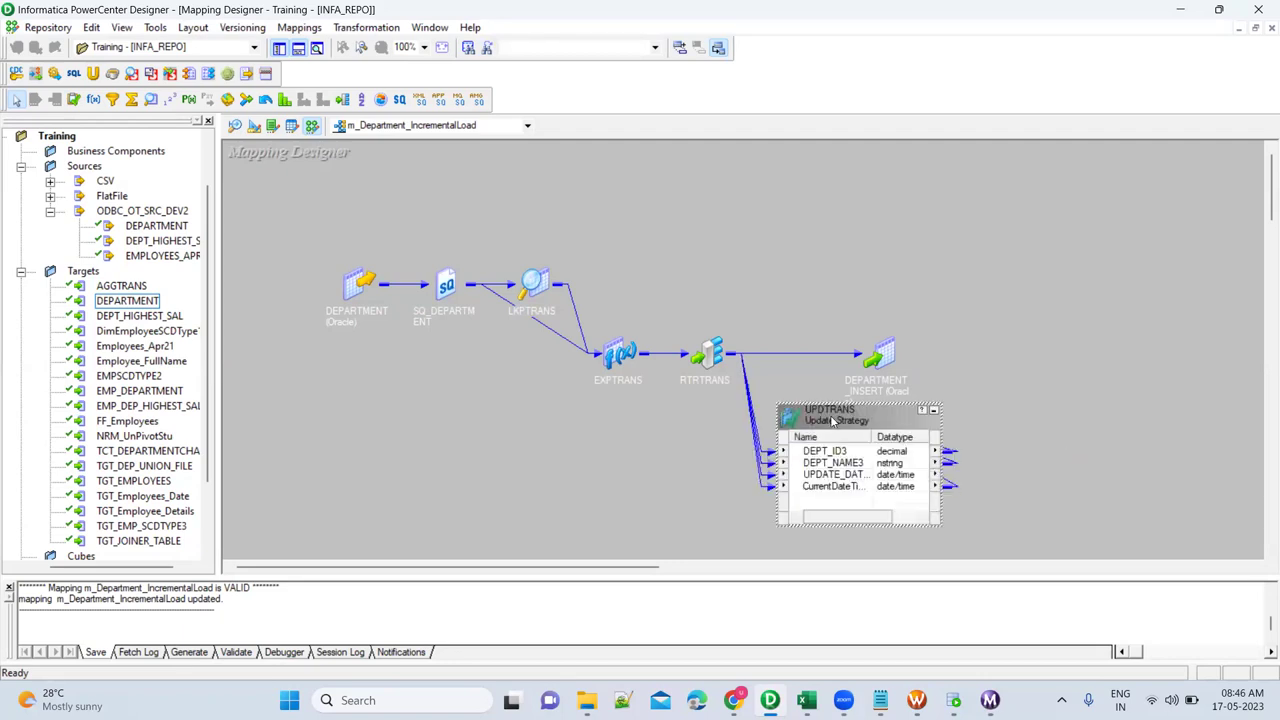
pyautogui.doubleClick(832, 421)
pyautogui.click(446, 131)
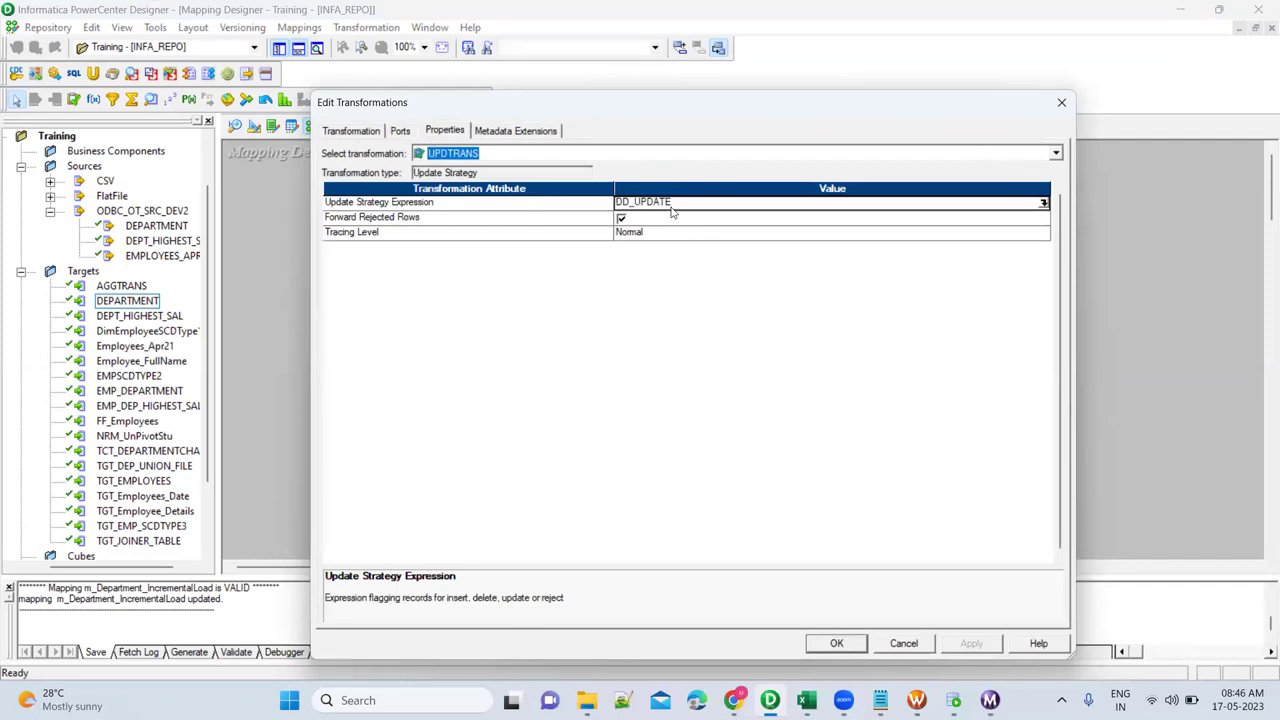
pyautogui.click(833, 643)
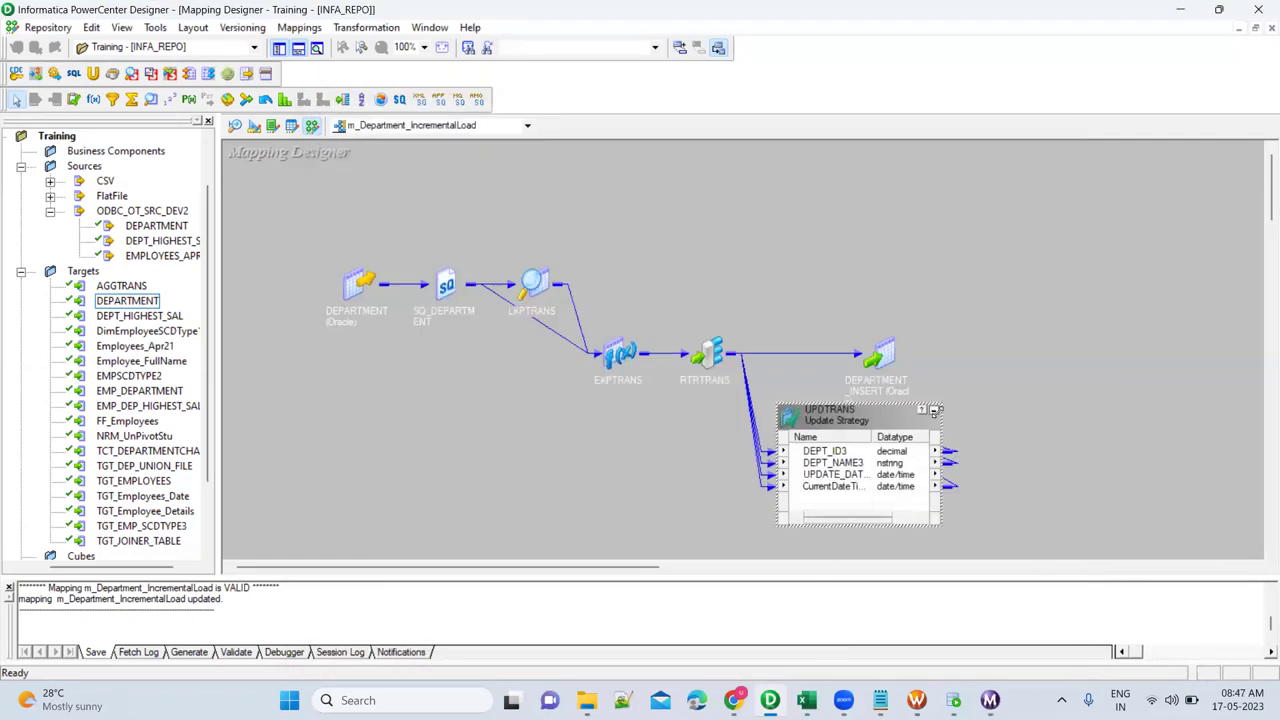
pyautogui.click(935, 414)
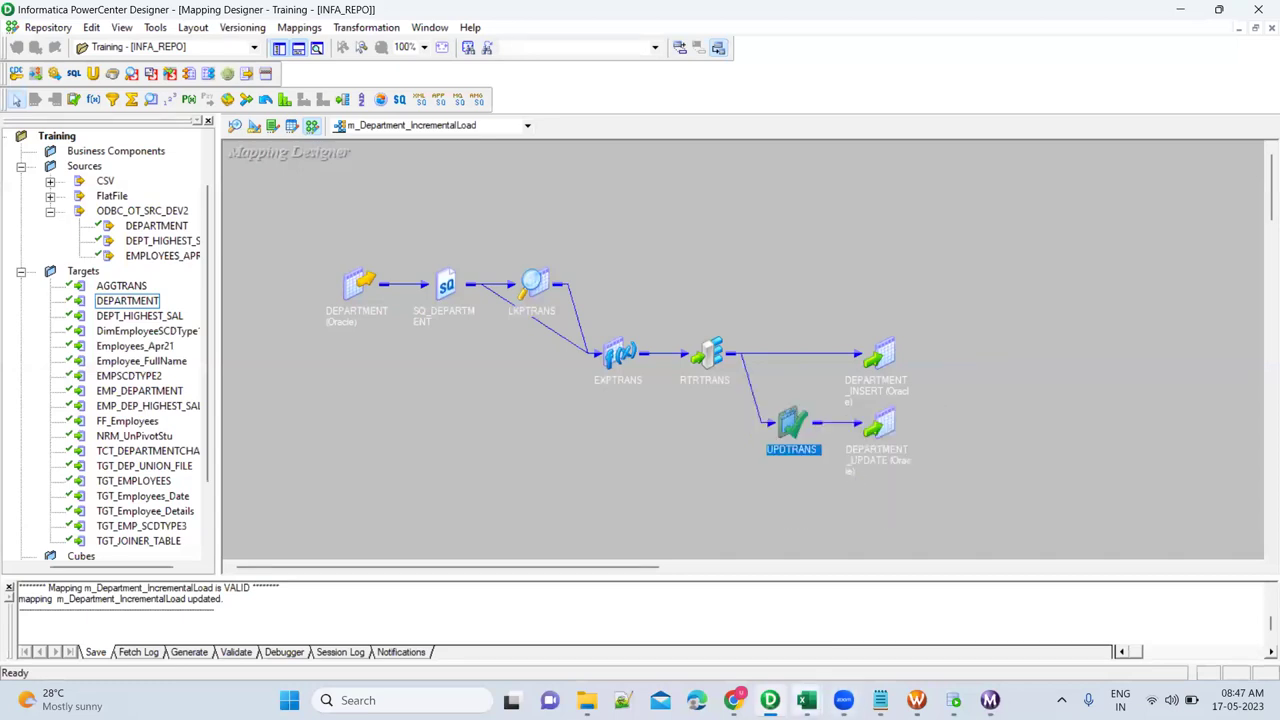
pyautogui.click(953, 700)
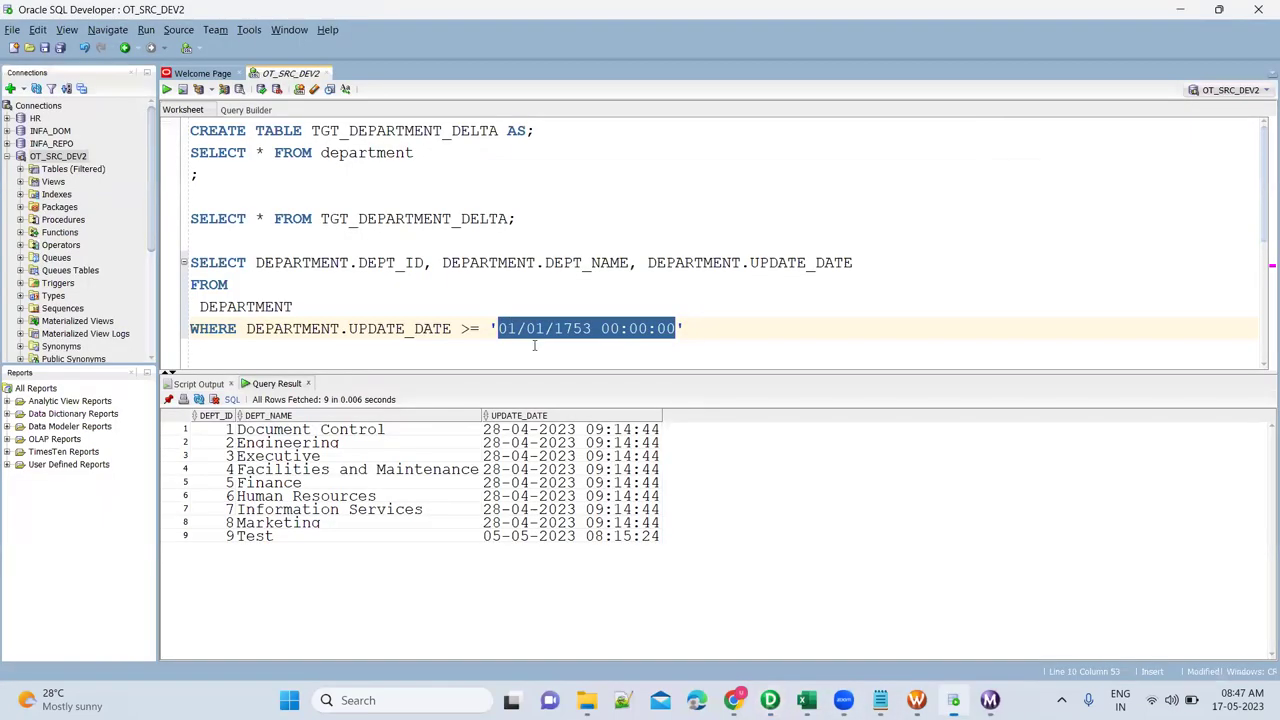
pyautogui.click(422, 150)
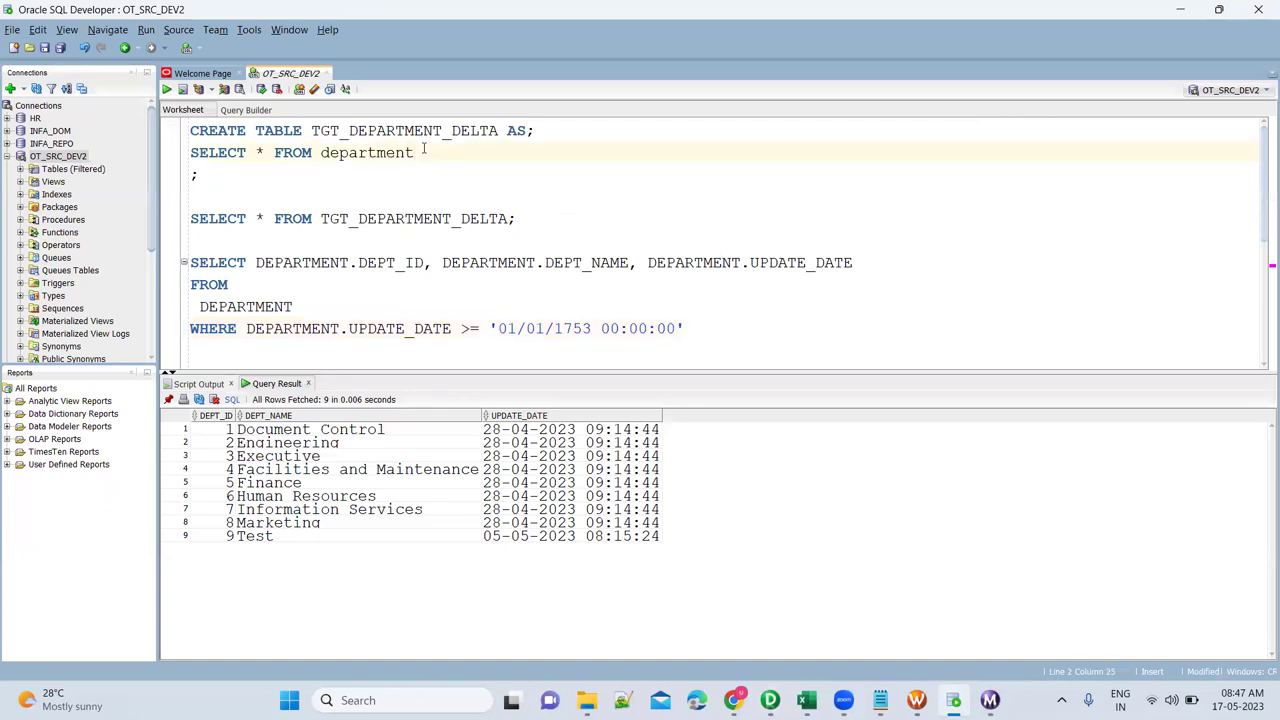
pyautogui.hotkey('ctrl', 'Return')
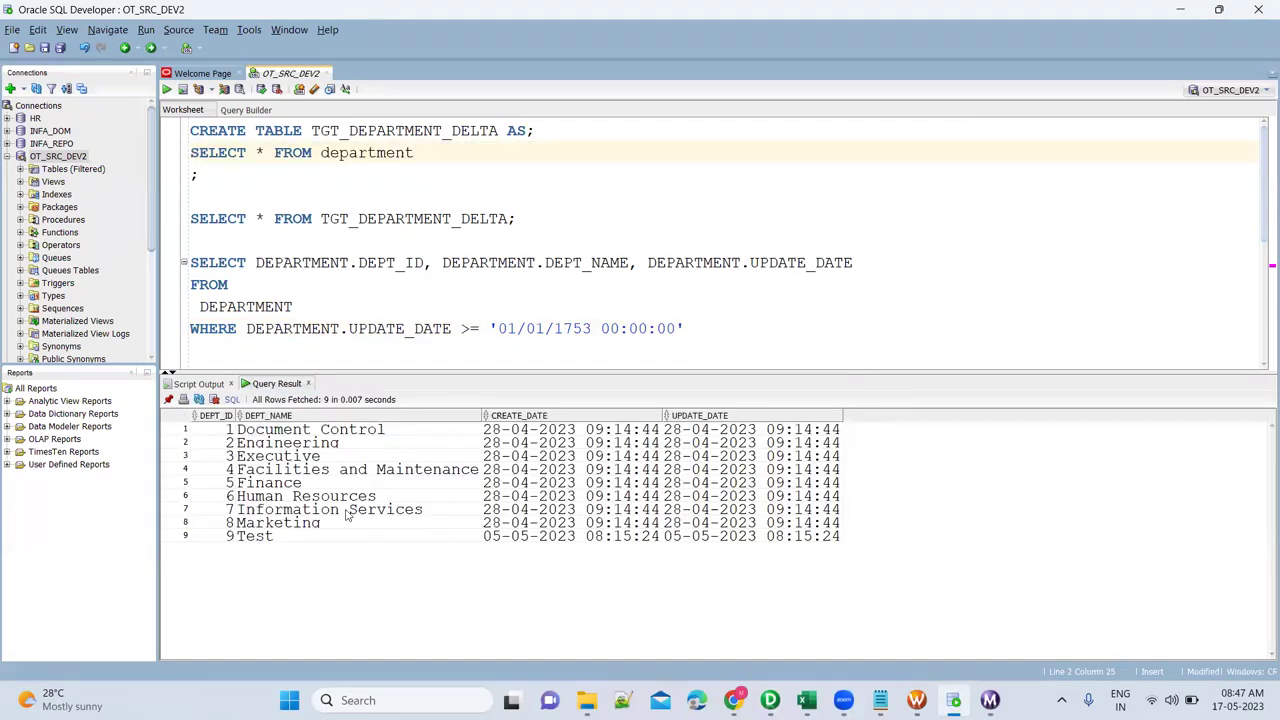
pyautogui.click(345, 528)
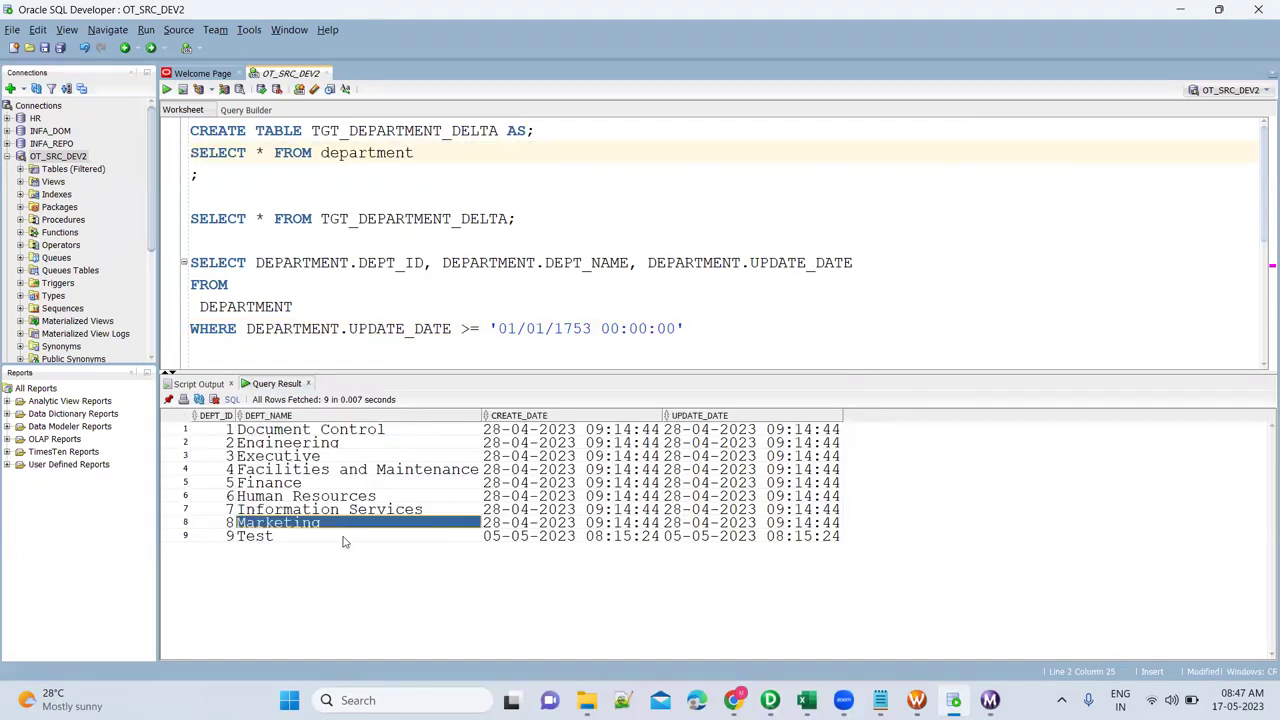
pyautogui.click(342, 540)
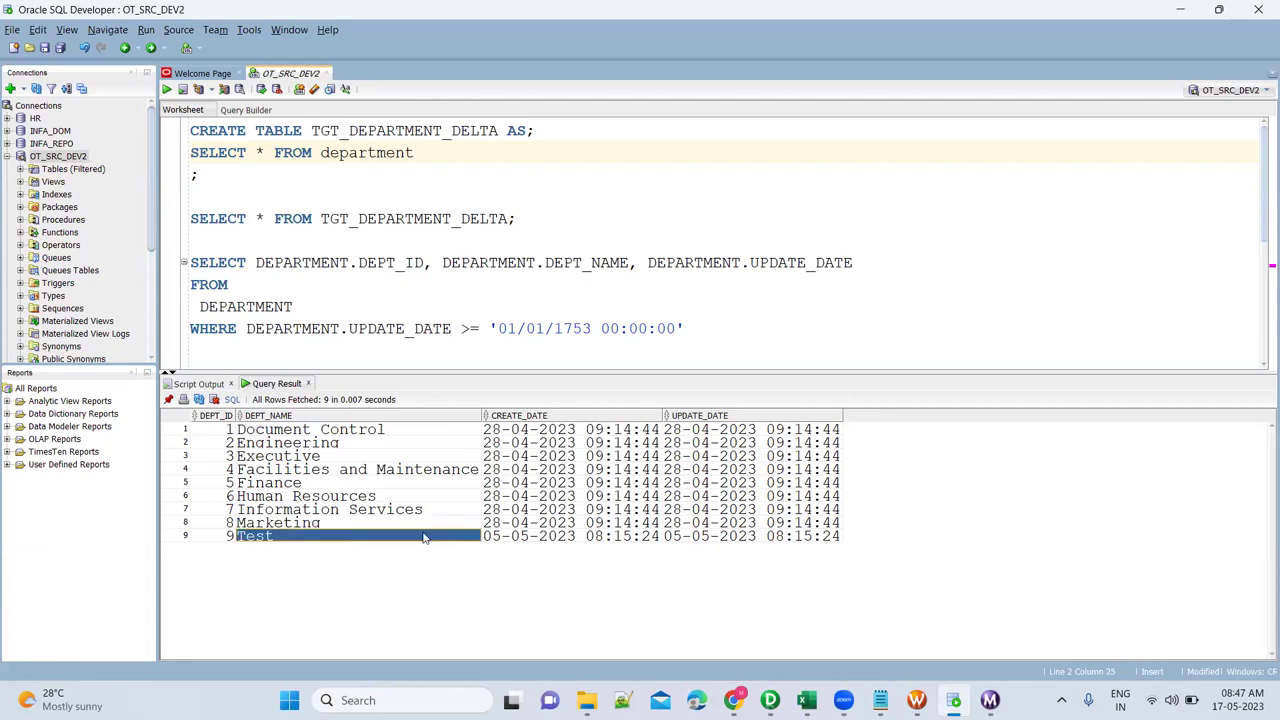
pyautogui.click(518, 538)
pyautogui.click(698, 538)
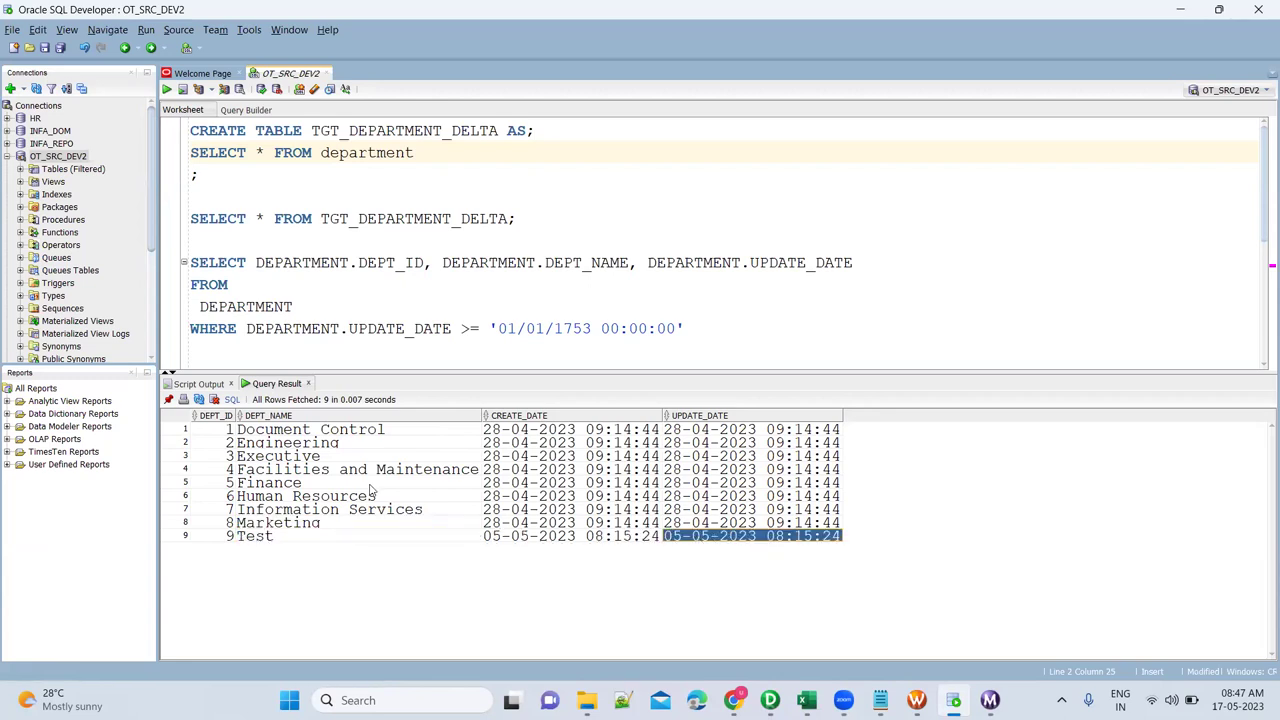
pyautogui.click(330, 484)
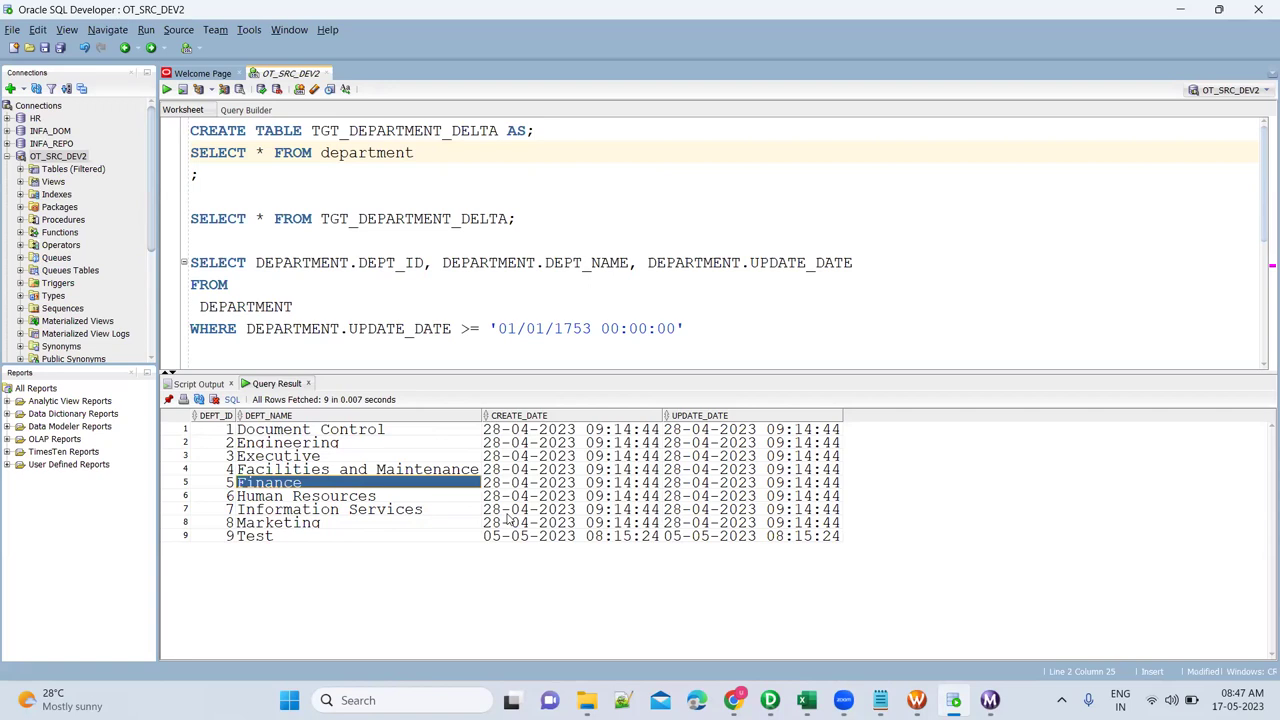
# Compare the UPDATE_DATE values of all nine department rows against the mapping.
pyautogui.hotkey('alt', 'Tab')
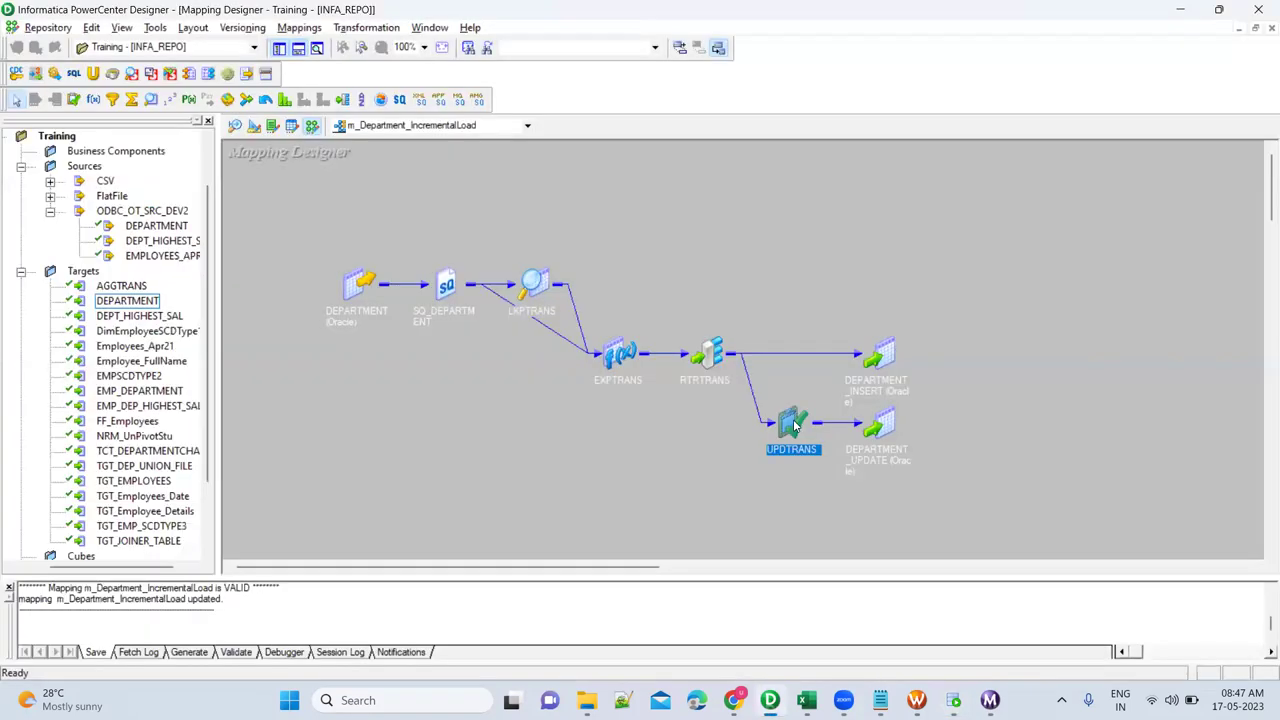
pyautogui.hotkey('alt', 'Tab')
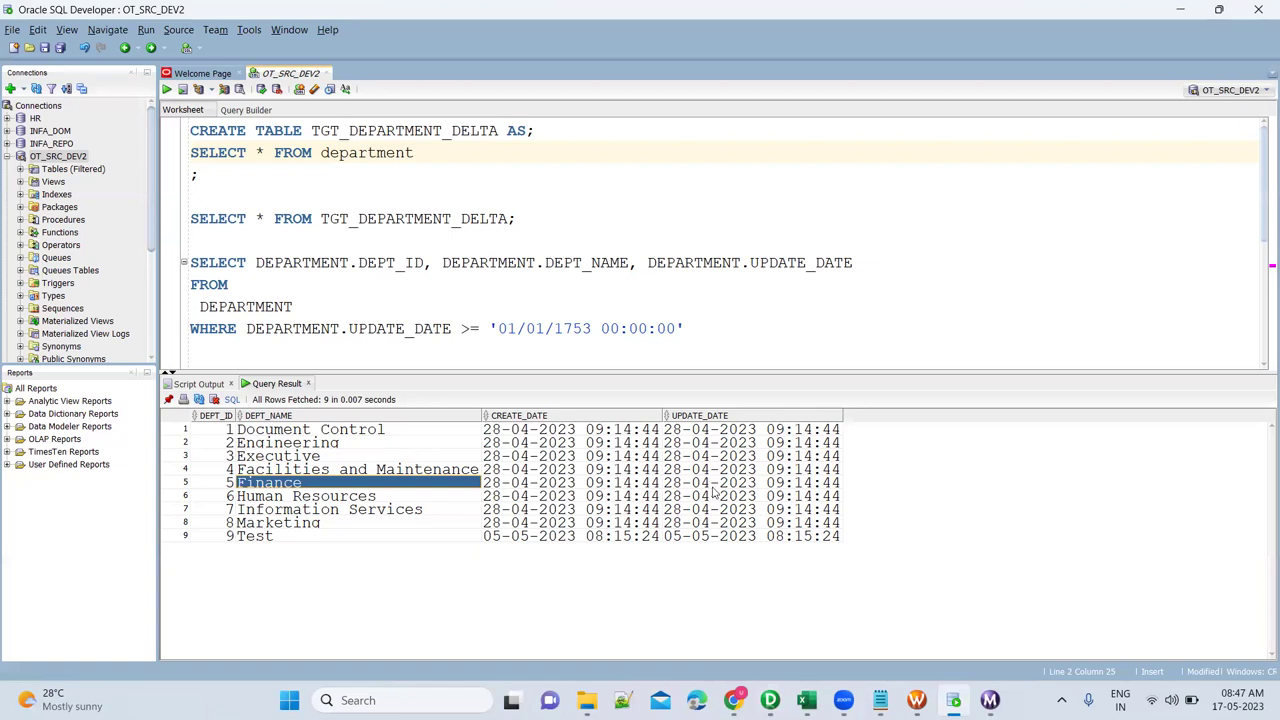
pyautogui.click(724, 437)
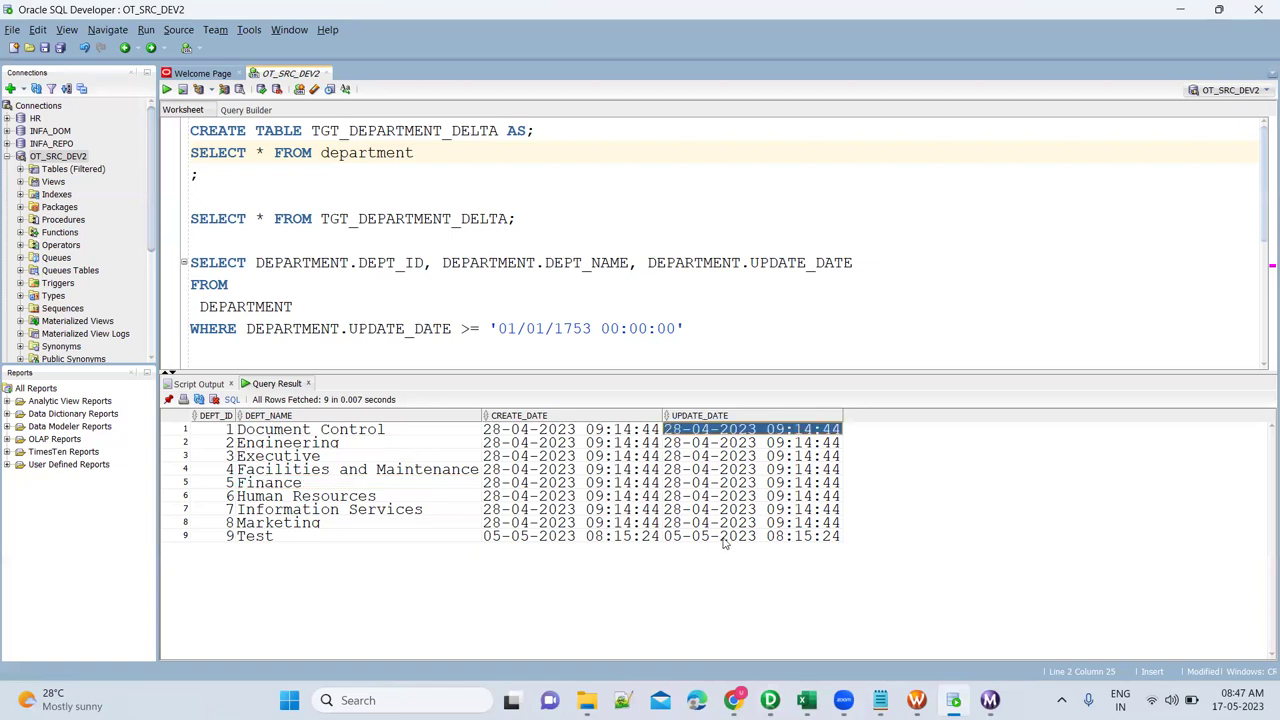
pyautogui.keyDown('shift'); pyautogui.click(725, 538); pyautogui.keyUp('shift')
pyautogui.hotkey('alt', 'Tab')
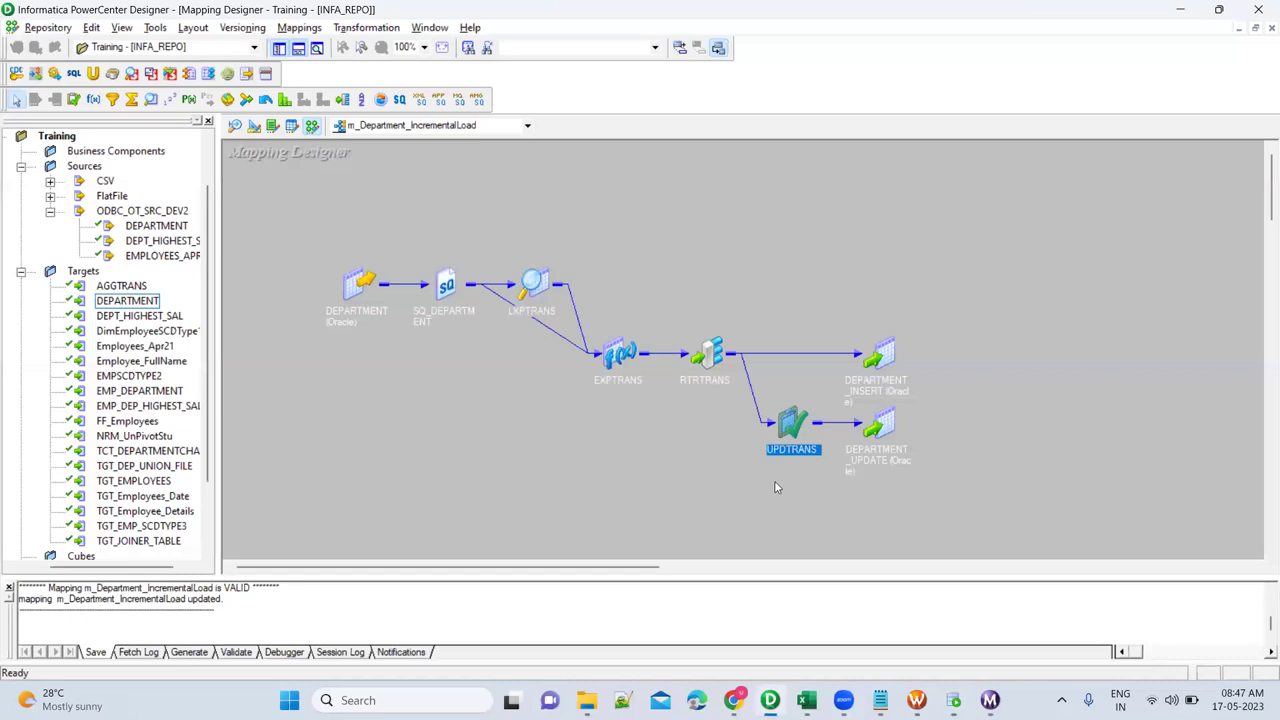
pyautogui.click(953, 700)
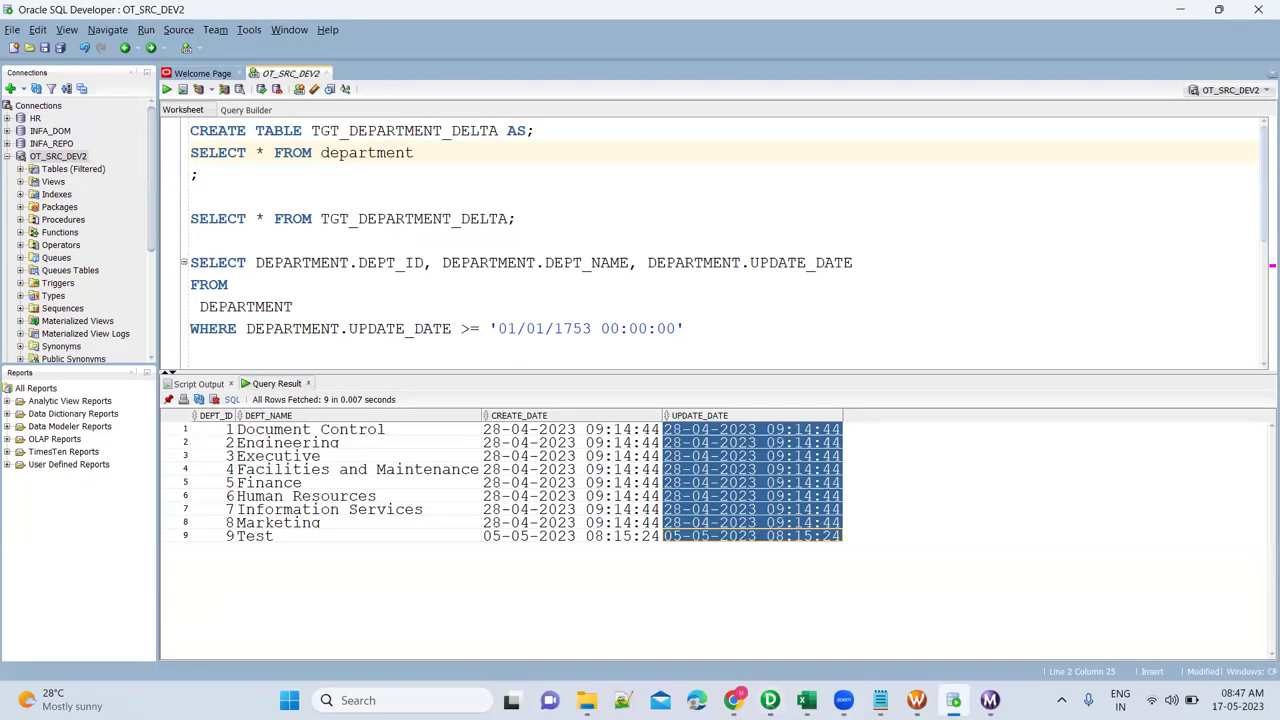
pyautogui.moveTo(990, 700)
pyautogui.click(990, 610)
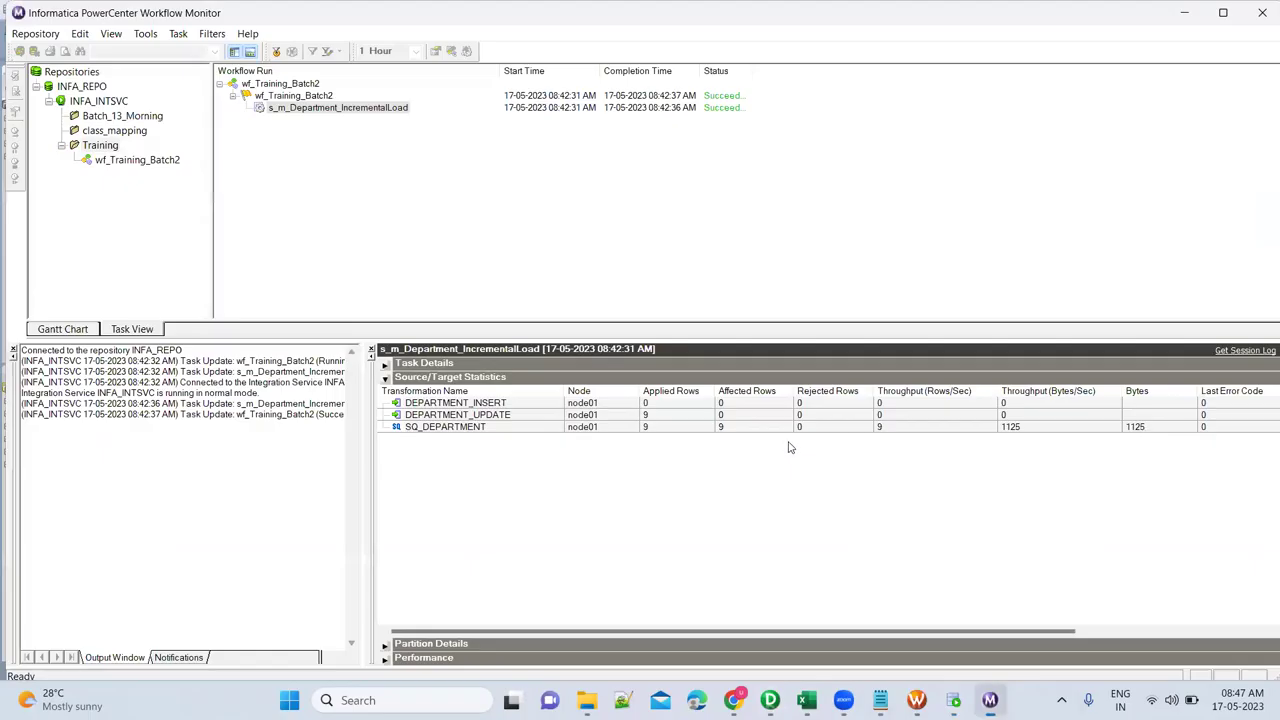
pyautogui.click(386, 108)
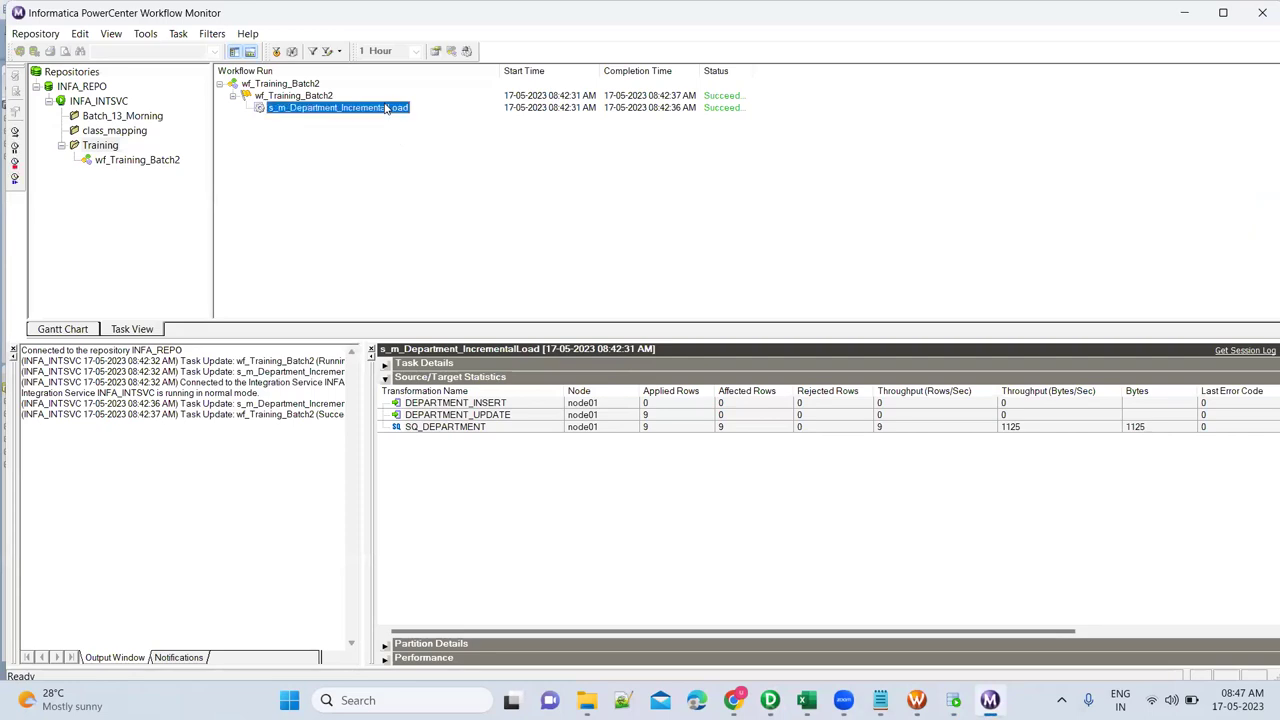
pyautogui.click(466, 51)
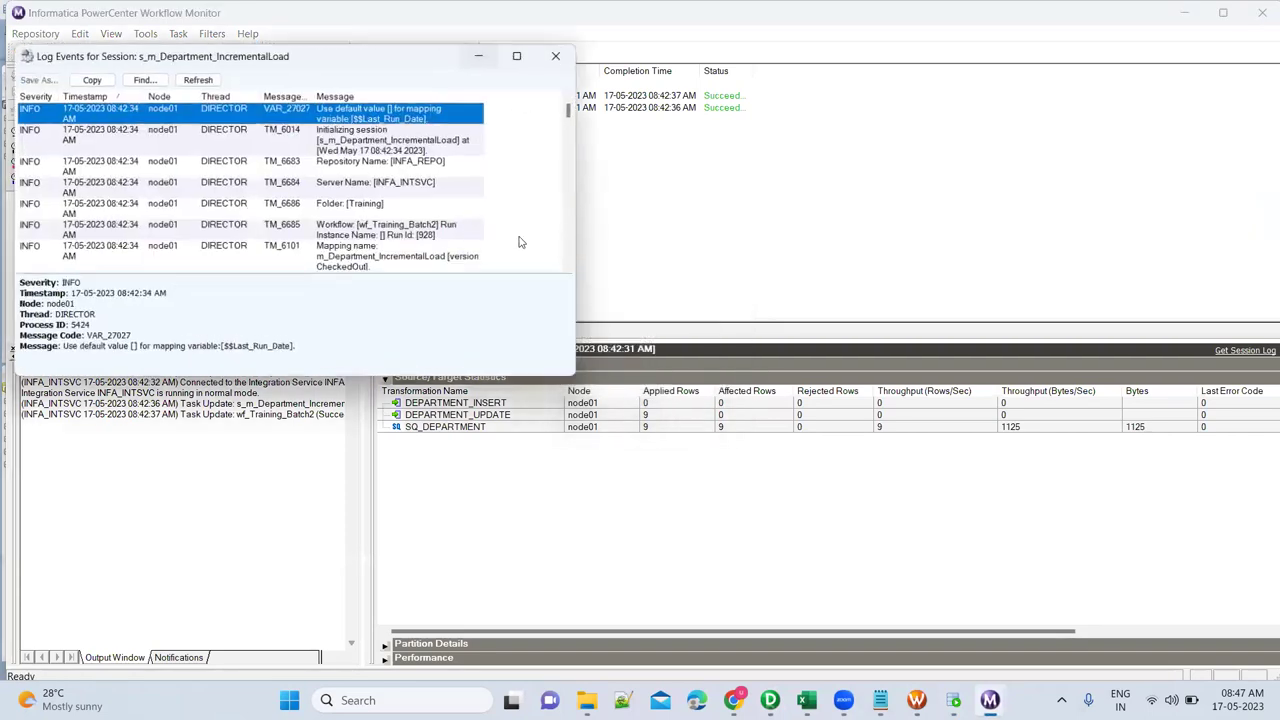
pyautogui.click(814, 416)
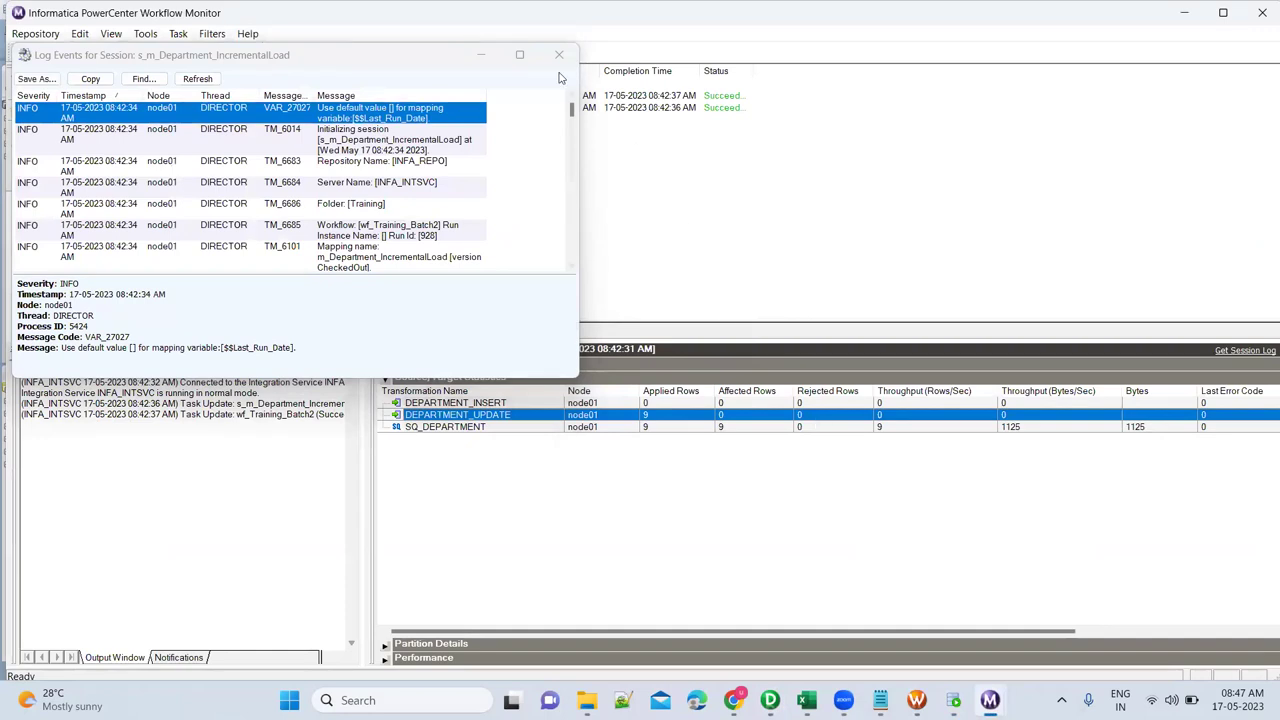
pyautogui.click(519, 54)
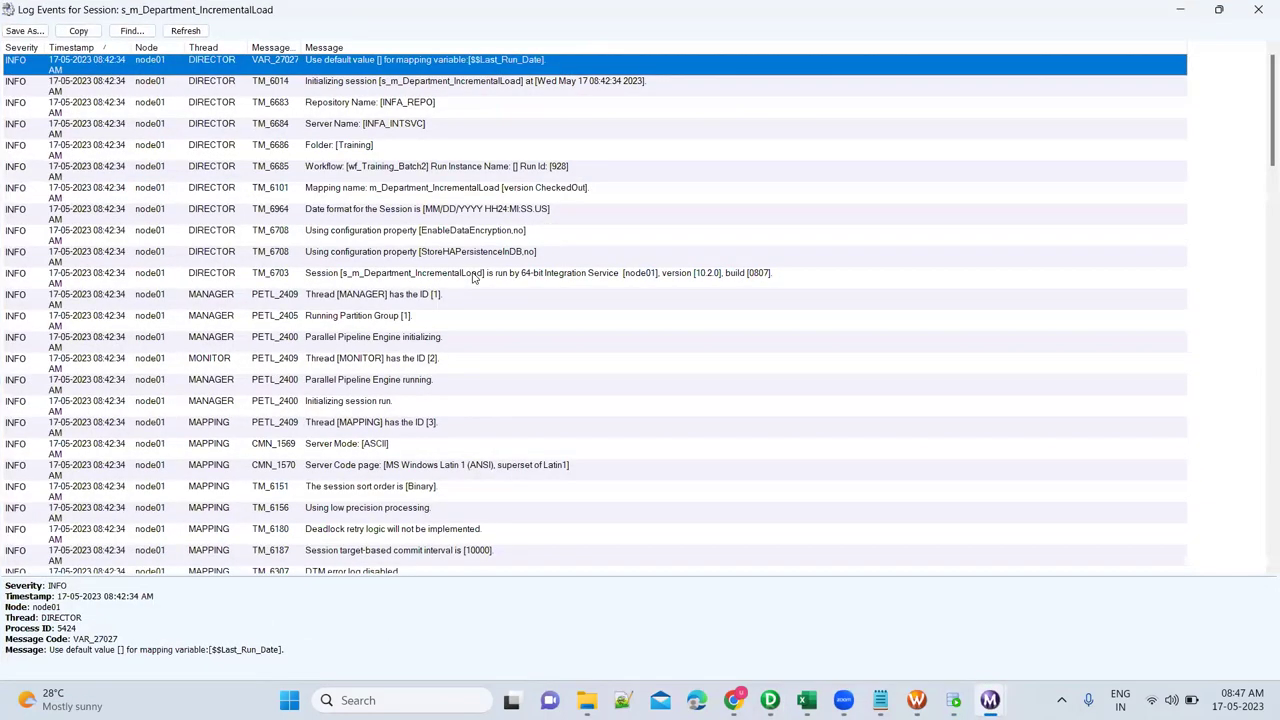
pyautogui.hotkey('ctrl', 'f')
pyautogui.write('writer')
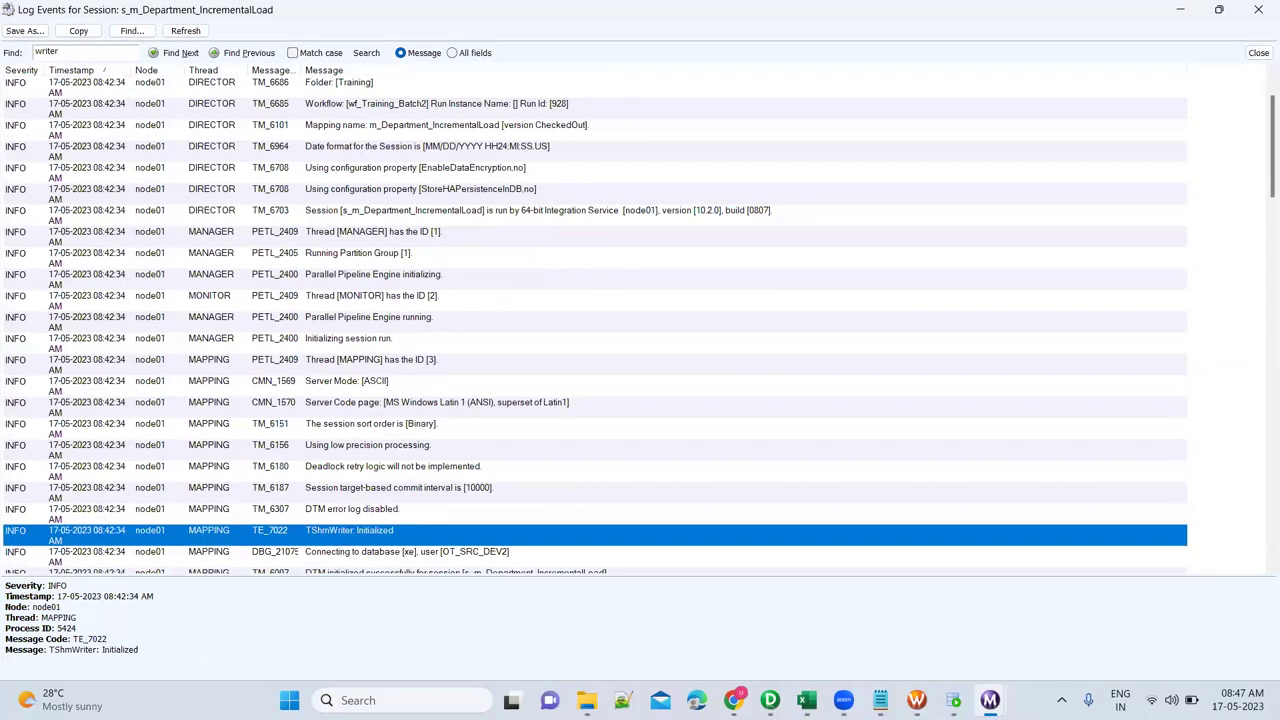
pyautogui.scroll(-1, 451, 519)
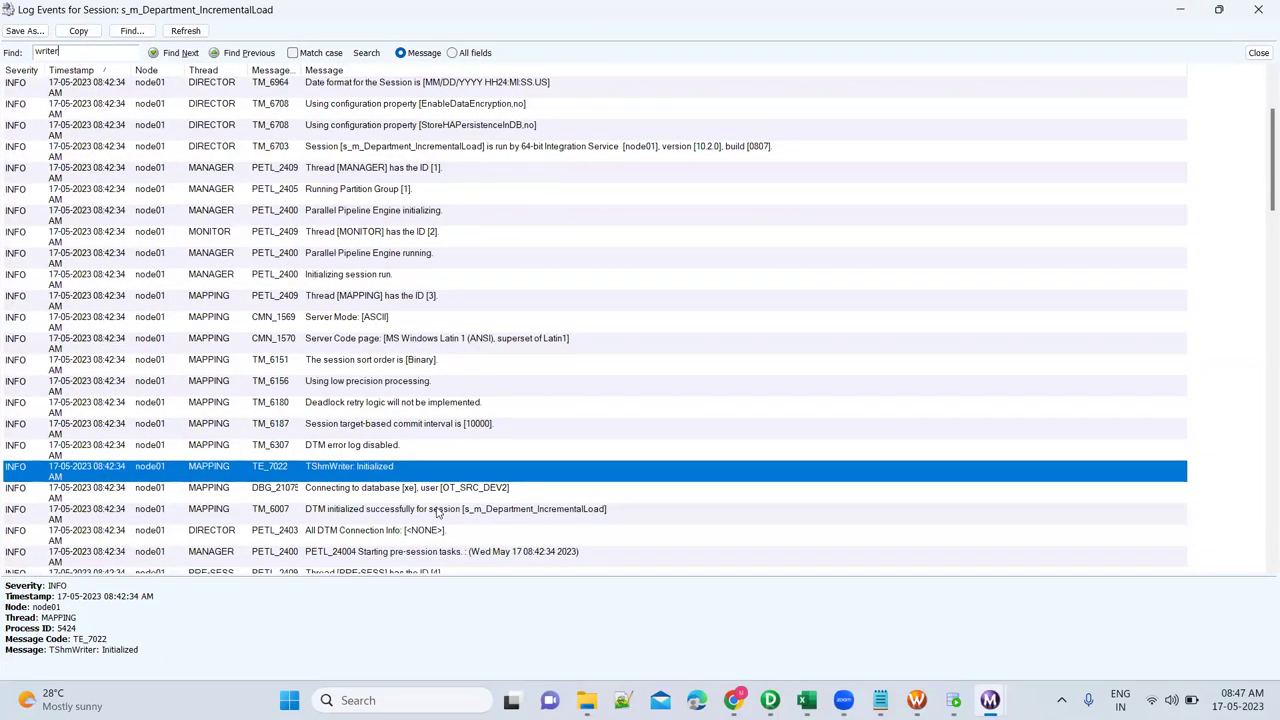
pyautogui.scroll(-2, 437, 513)
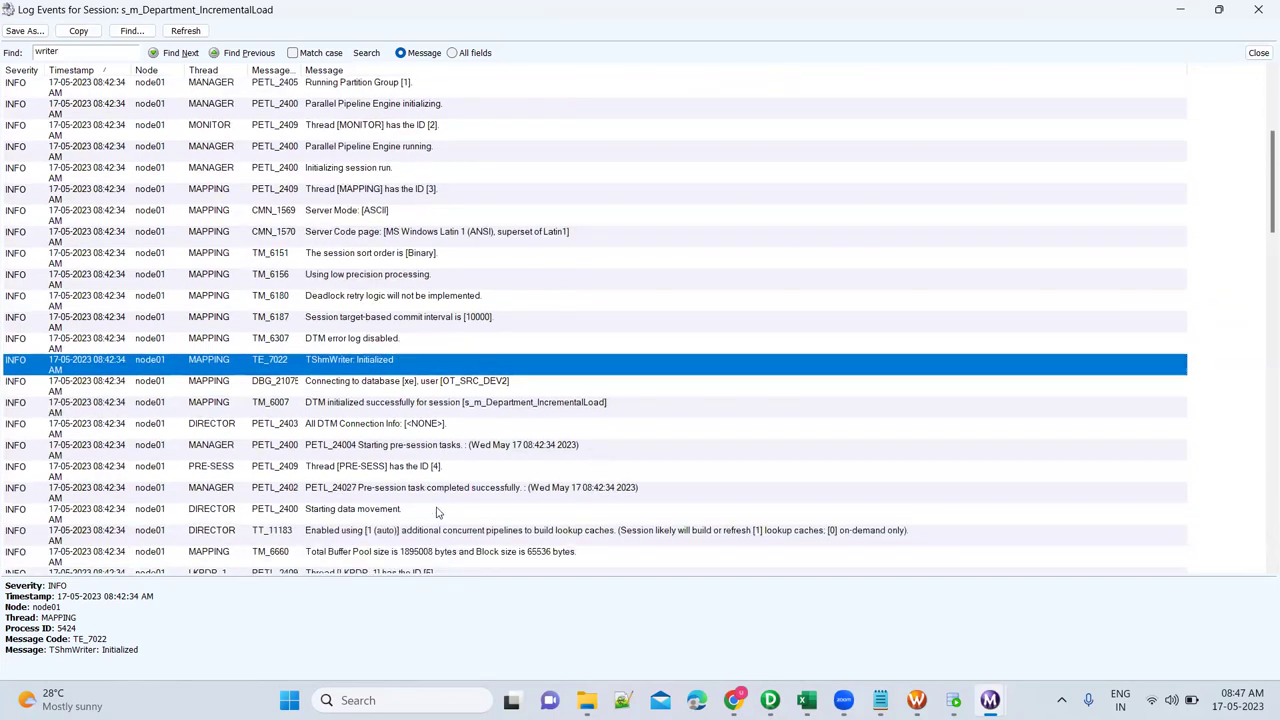
pyautogui.press('Return')
pyautogui.press('Return')
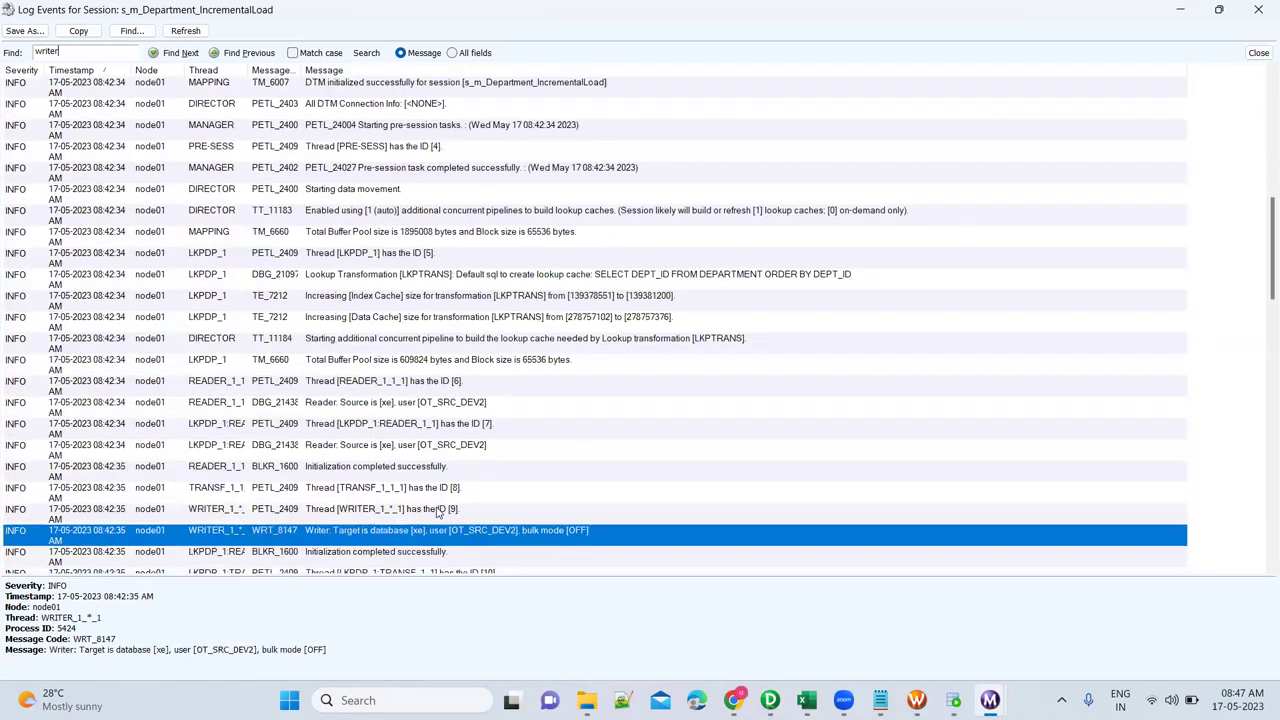
pyautogui.scroll(-6, 437, 513)
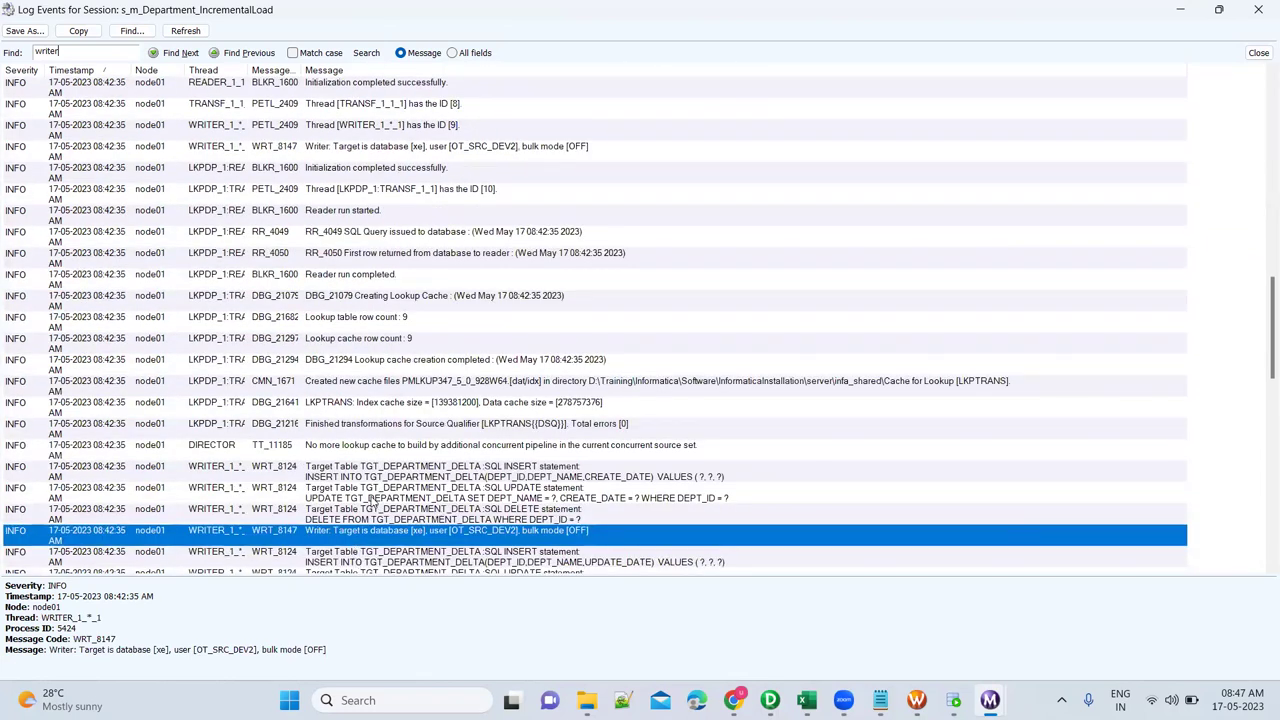
pyautogui.scroll(-1, 478, 518)
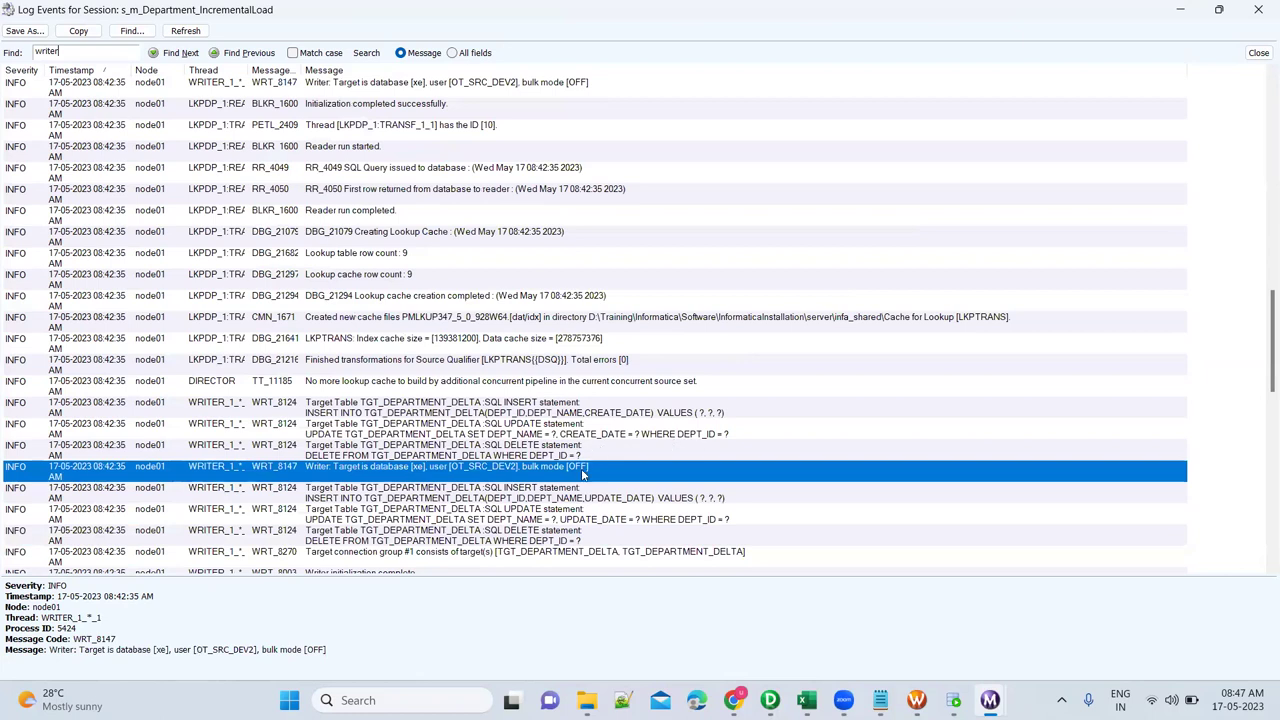
pyautogui.scroll(-1, 583, 474)
pyautogui.scroll(-1, 576, 455)
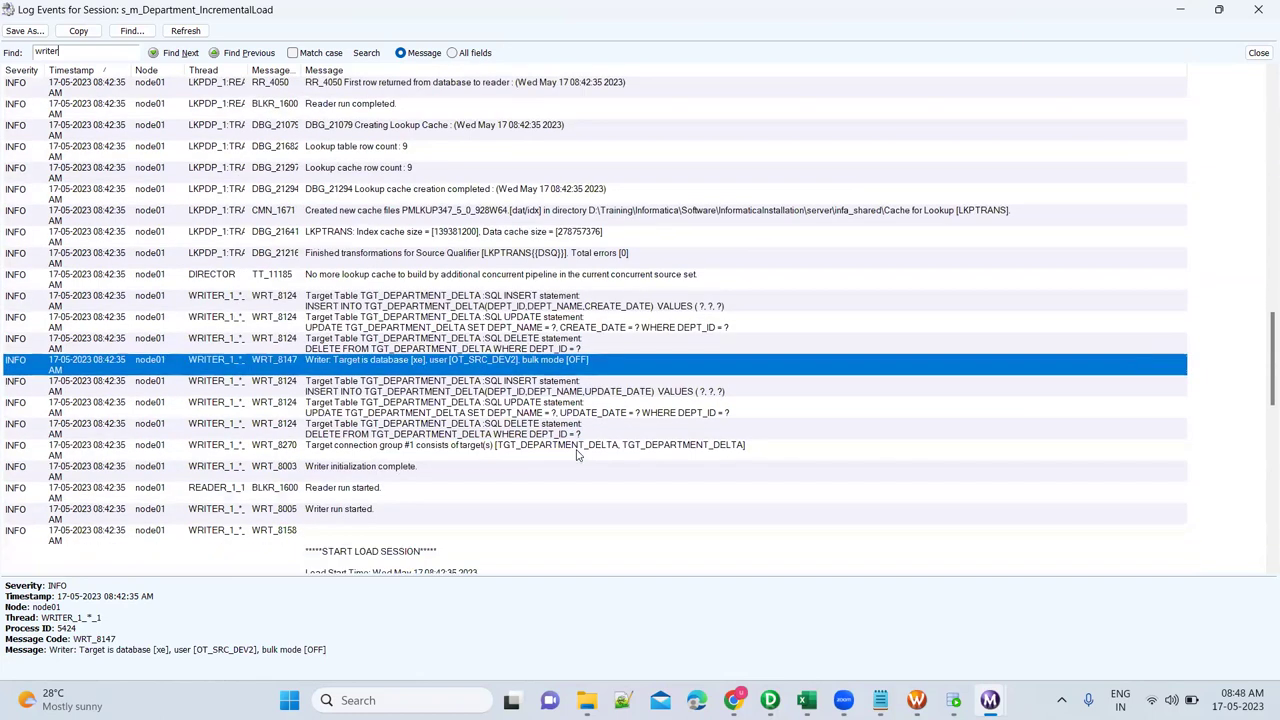
pyautogui.scroll(-1, 576, 455)
pyautogui.click(576, 455)
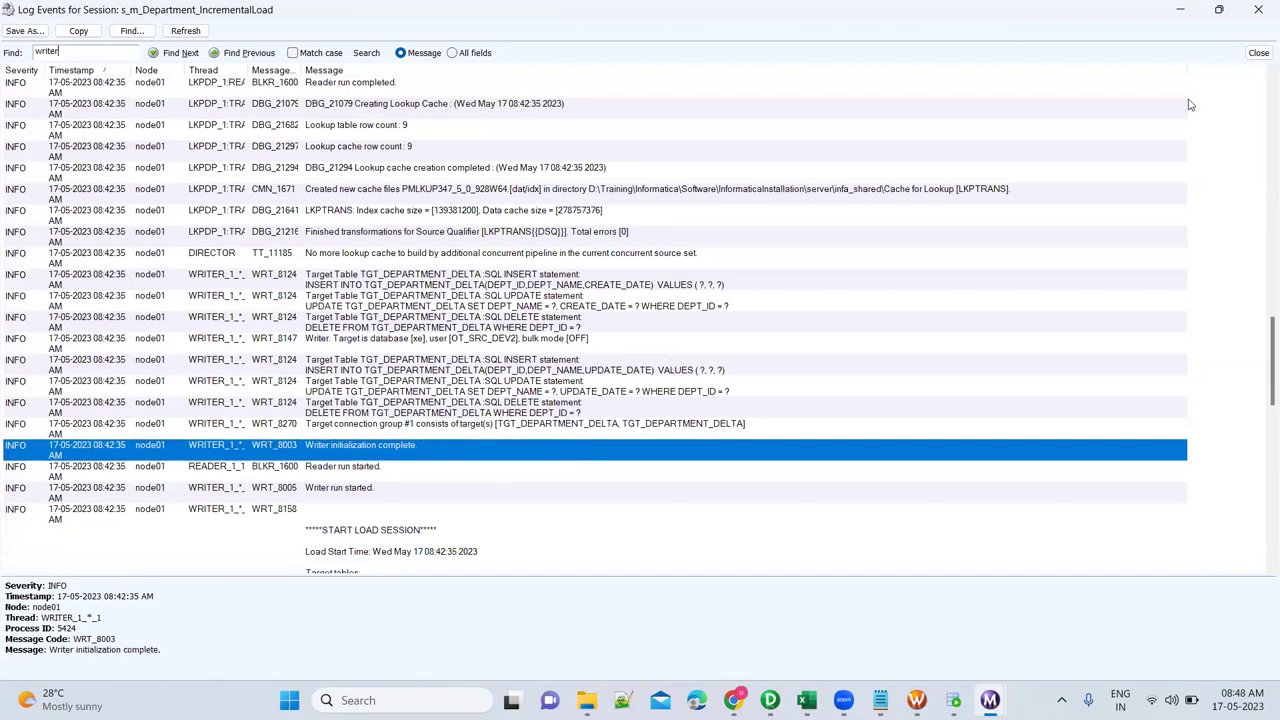
pyautogui.hotkey('alt', 'F4')
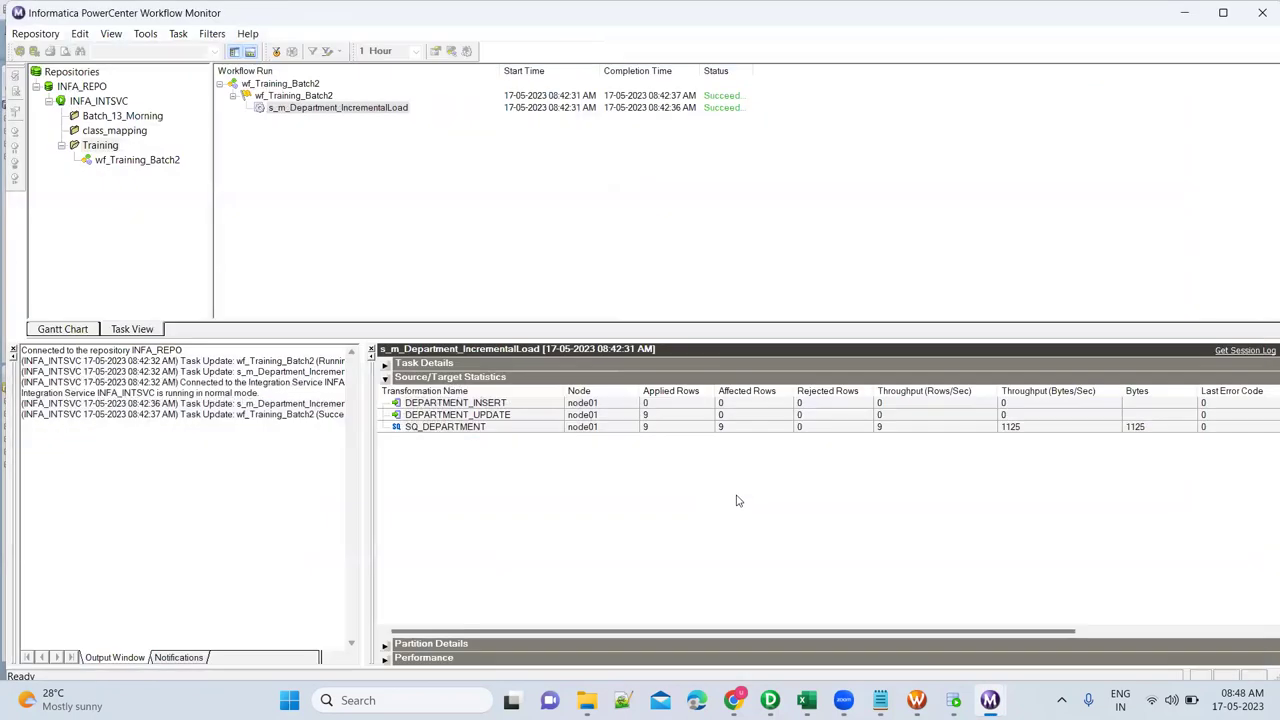
pyautogui.moveTo(918, 697)
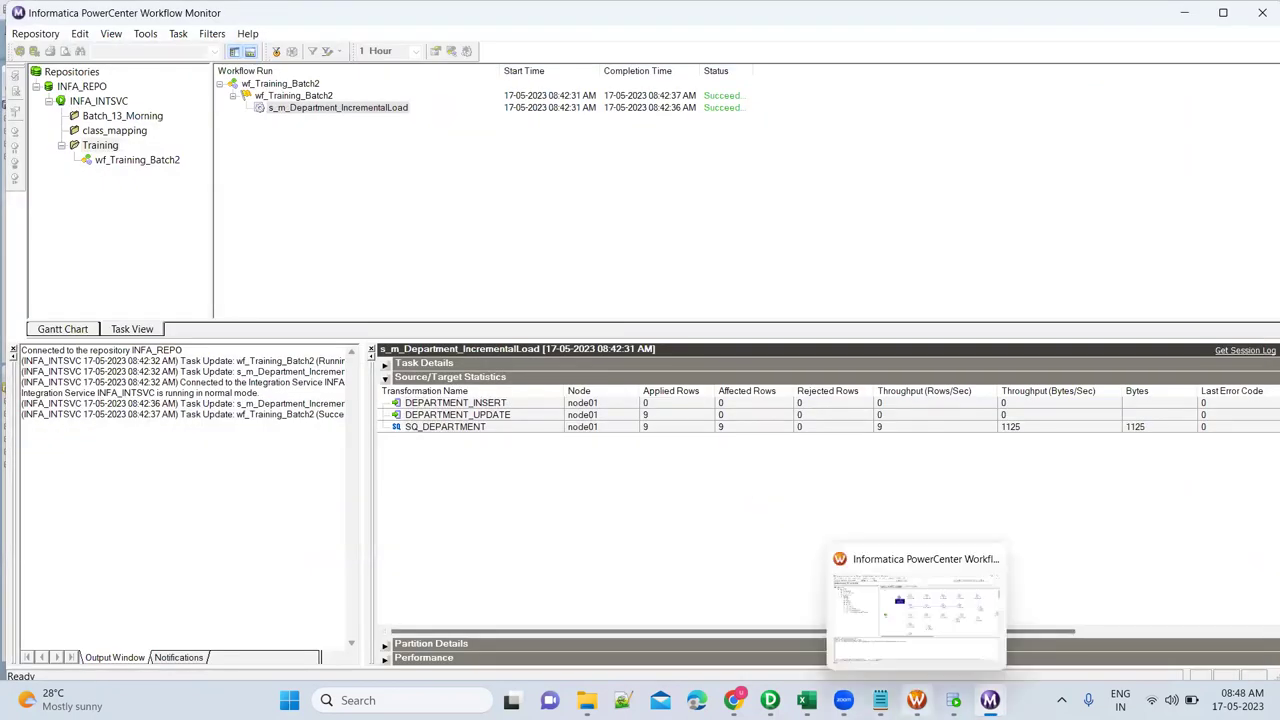
# Clear the stored $$Last_Run_Date persistent value for s_m_Department_IncrementalLoad.
pyautogui.click(915, 600)
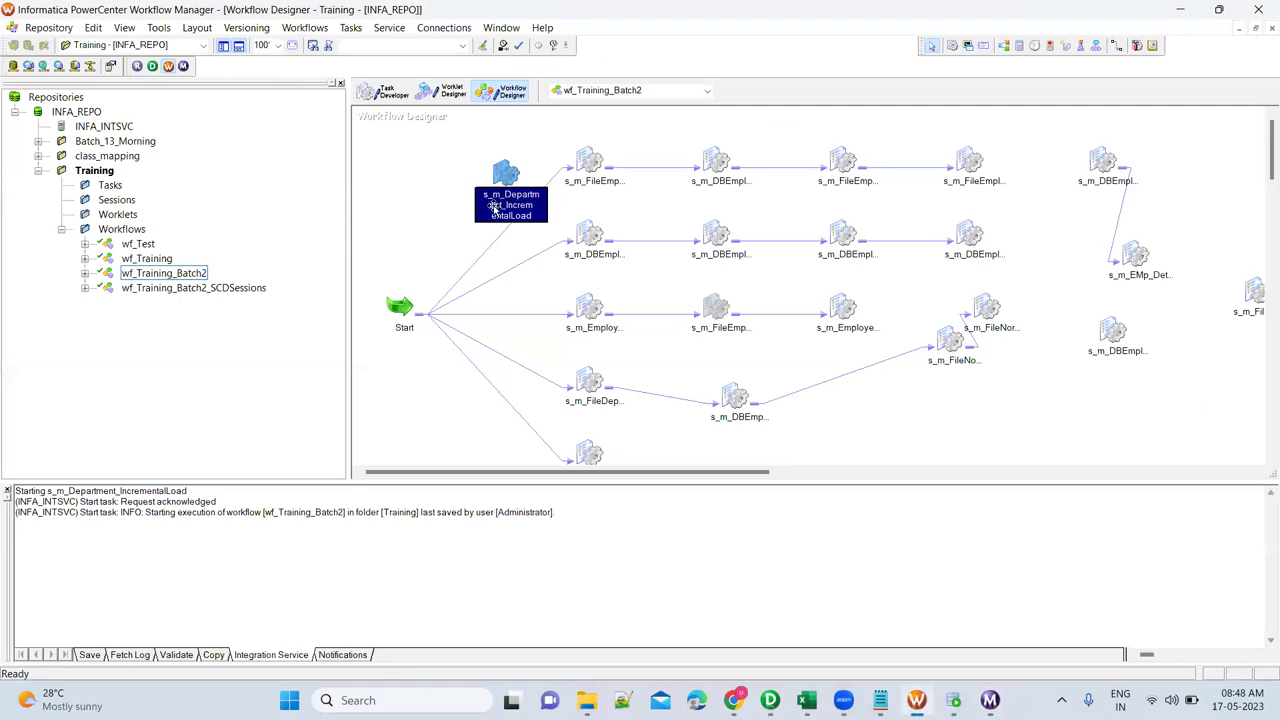
pyautogui.rightClick(506, 172)
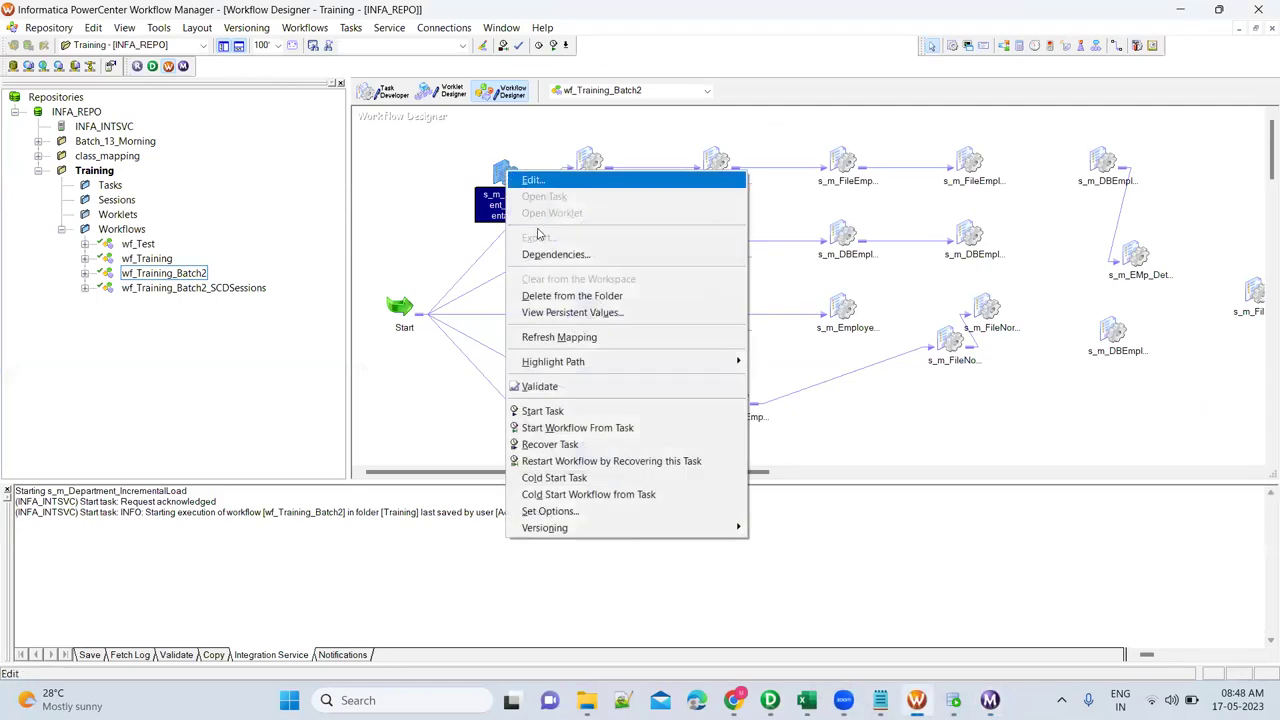
pyautogui.click(560, 313)
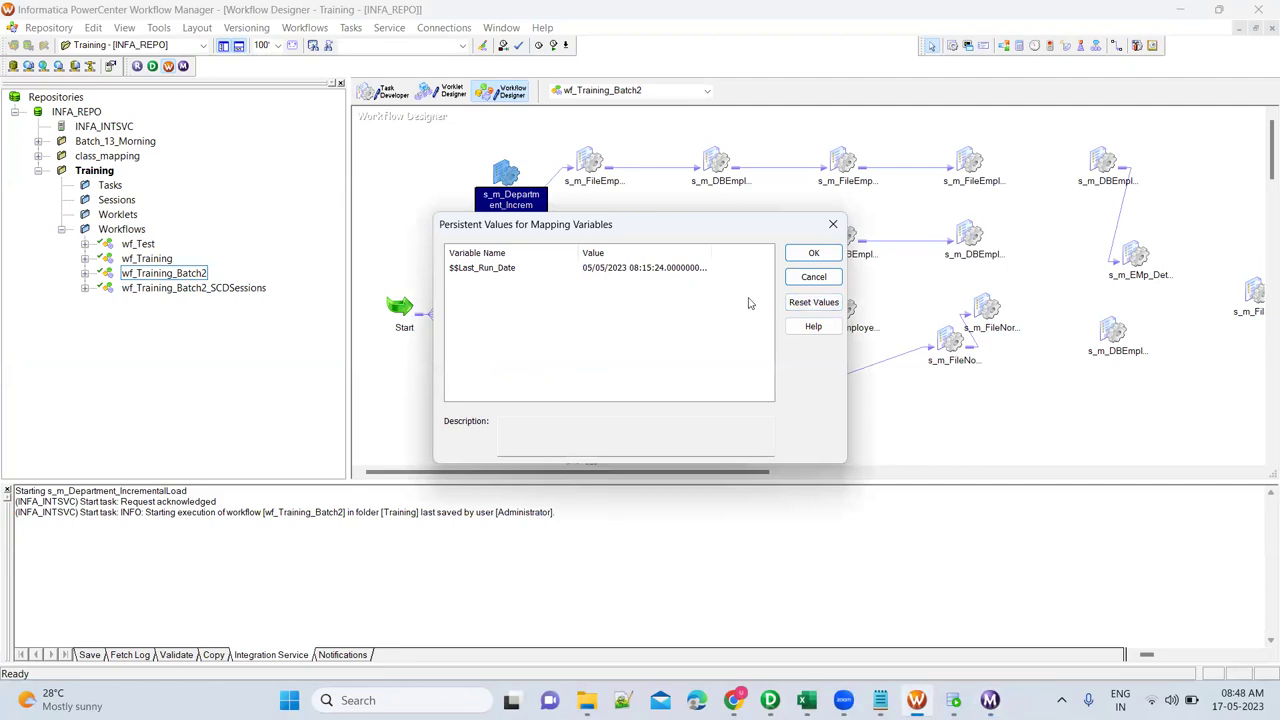
pyautogui.click(800, 304)
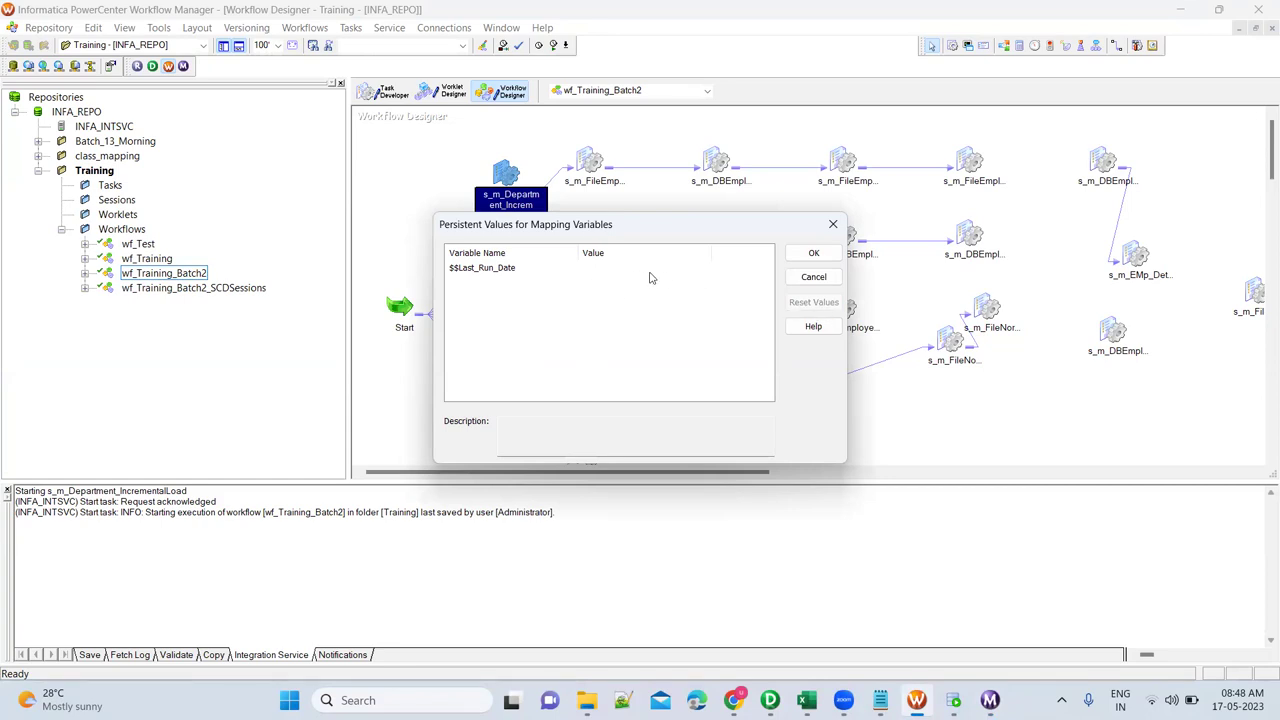
pyautogui.click(813, 253)
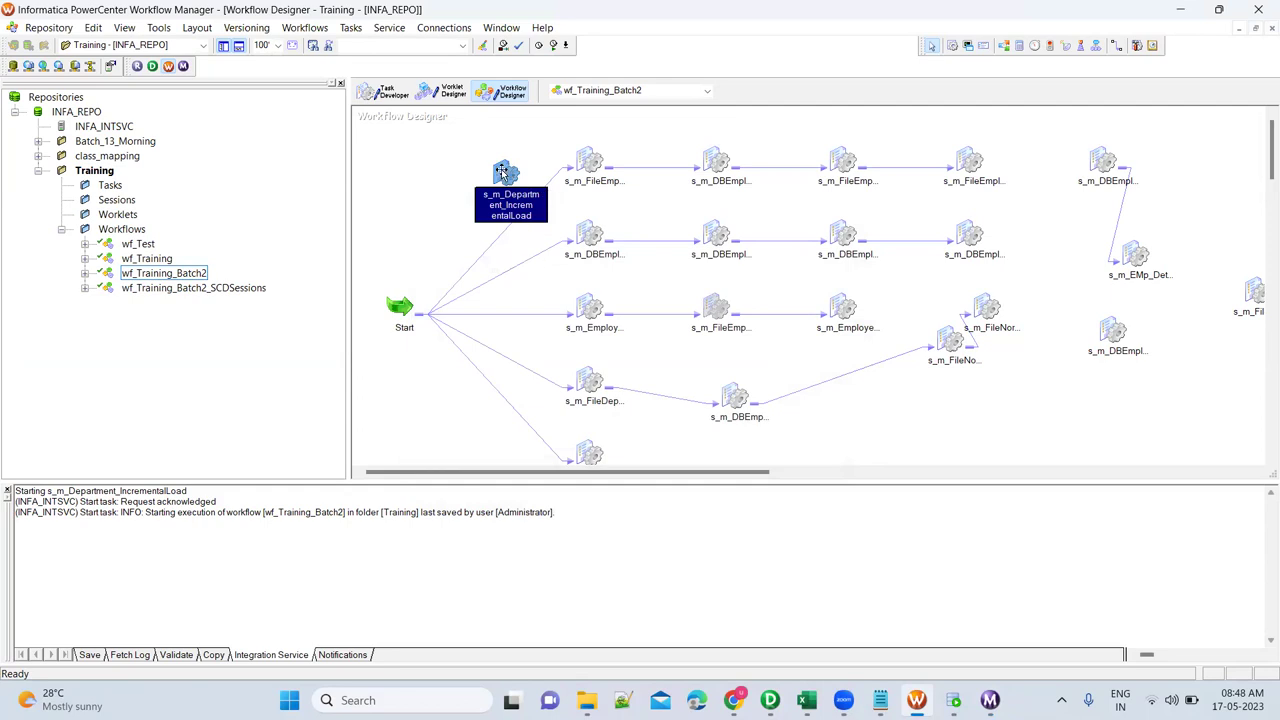
# Refresh the session from the mapping, save, and rerun it, confirming 9 rows into DEPARTMENT_INSERT.
pyautogui.rightClick(505, 173)
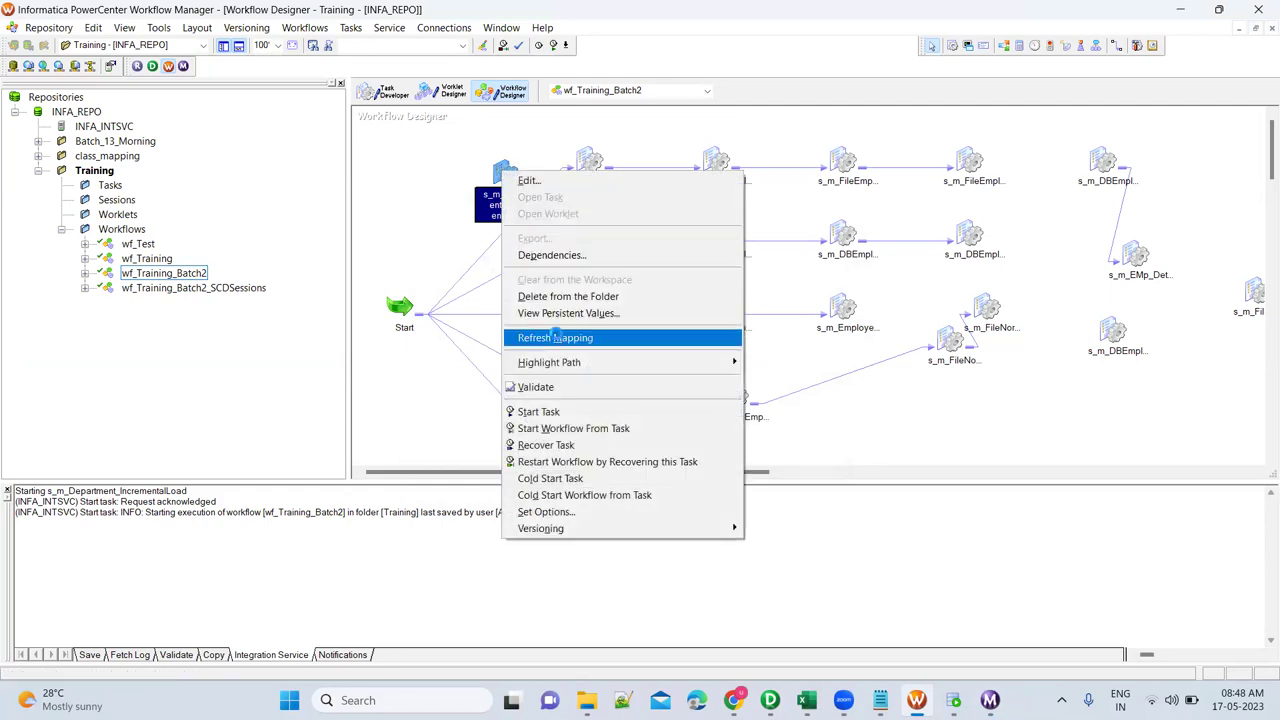
pyautogui.click(556, 337)
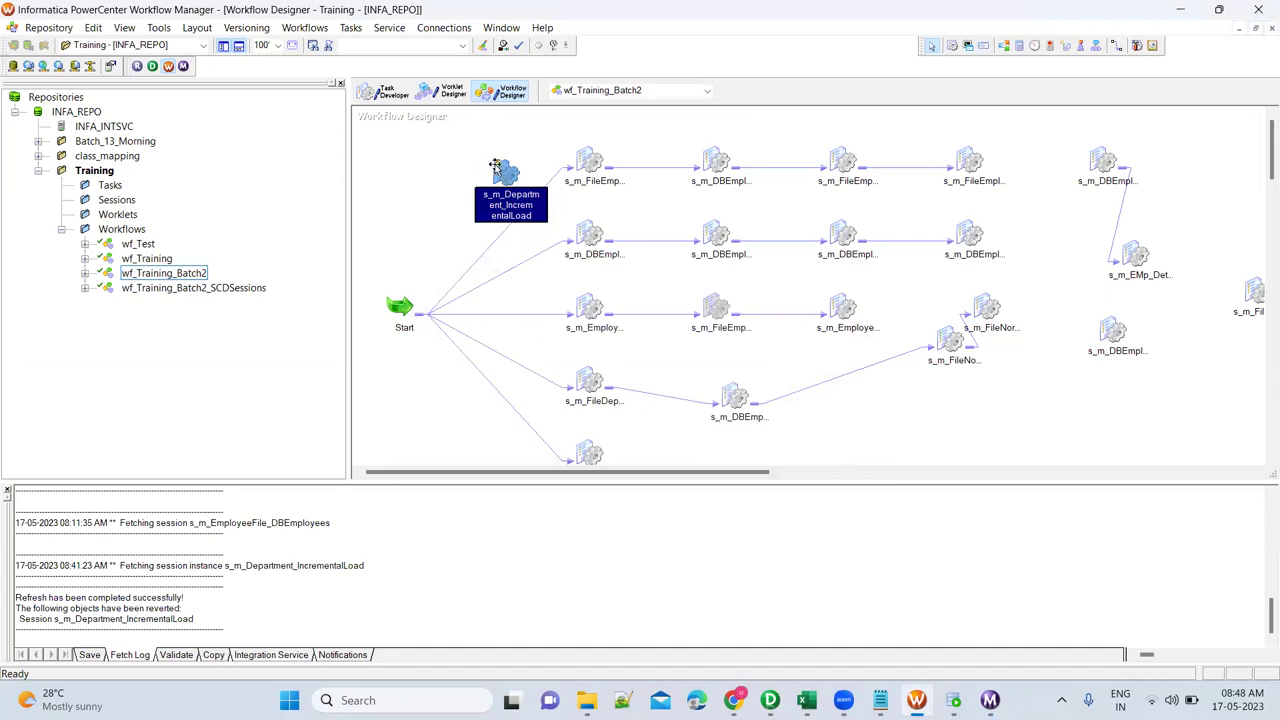
pyautogui.hotkey('ctrl', 's')
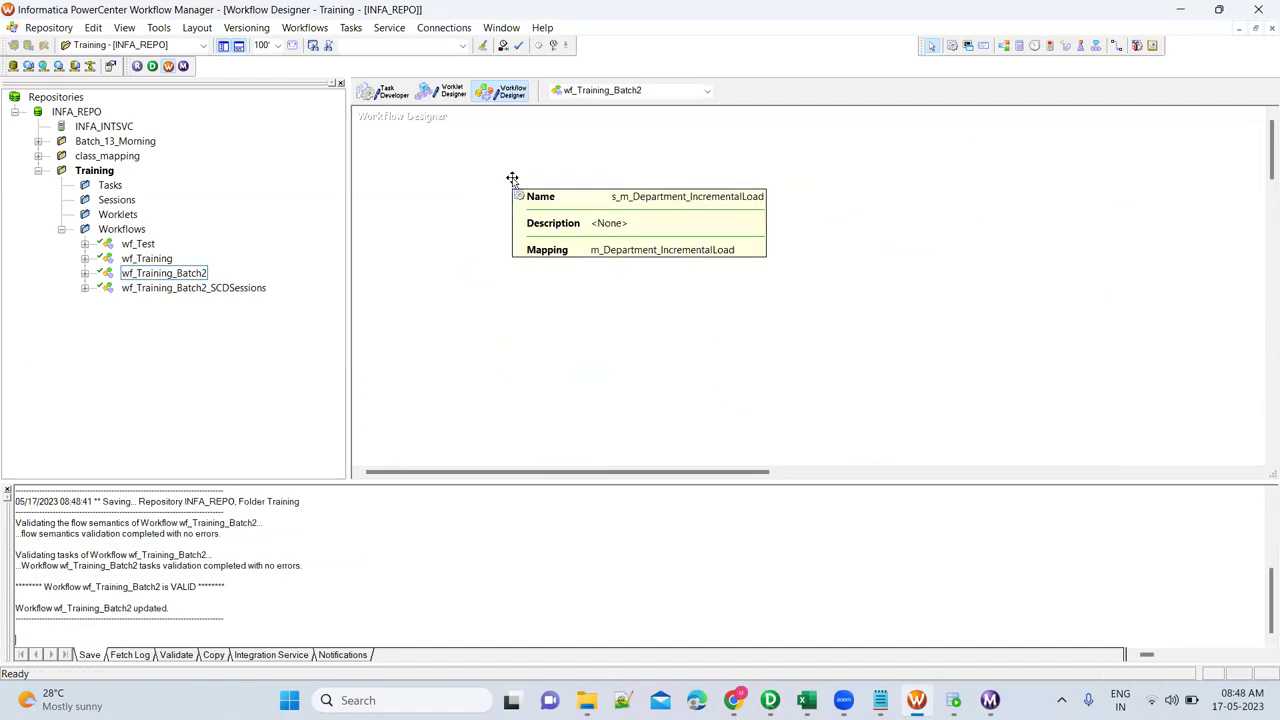
pyautogui.rightClick(503, 173)
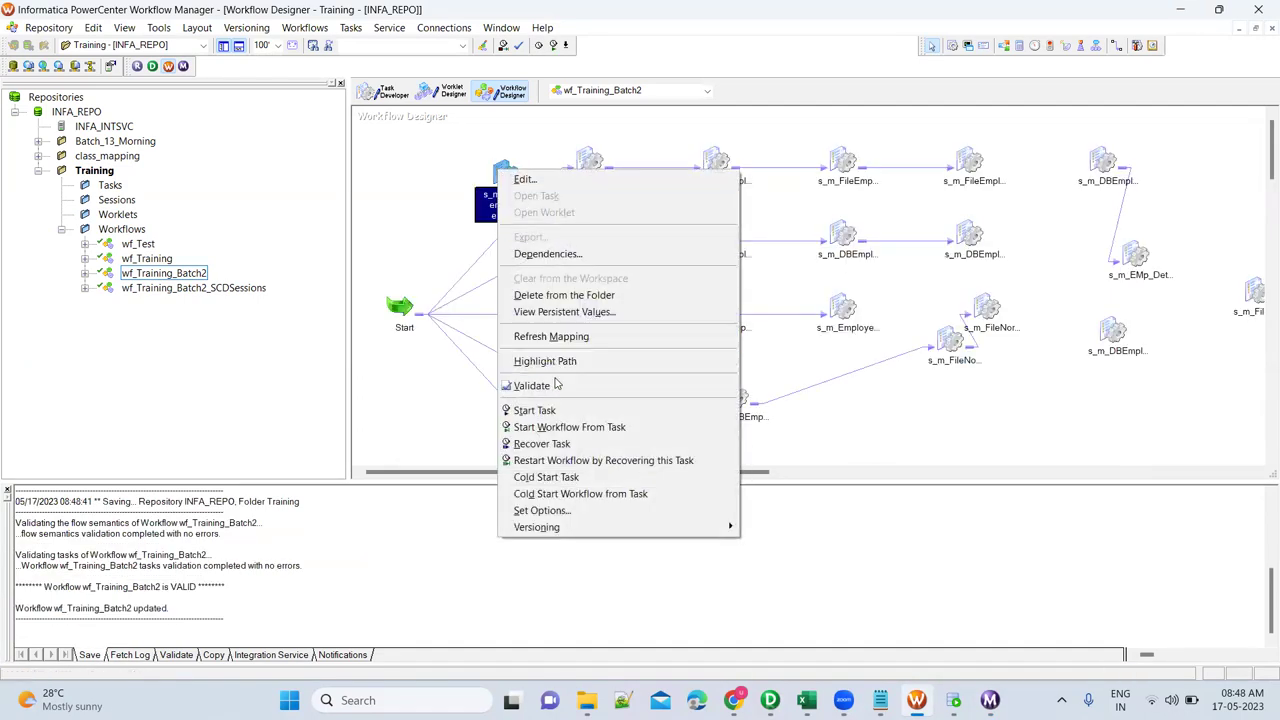
pyautogui.click(506, 410)
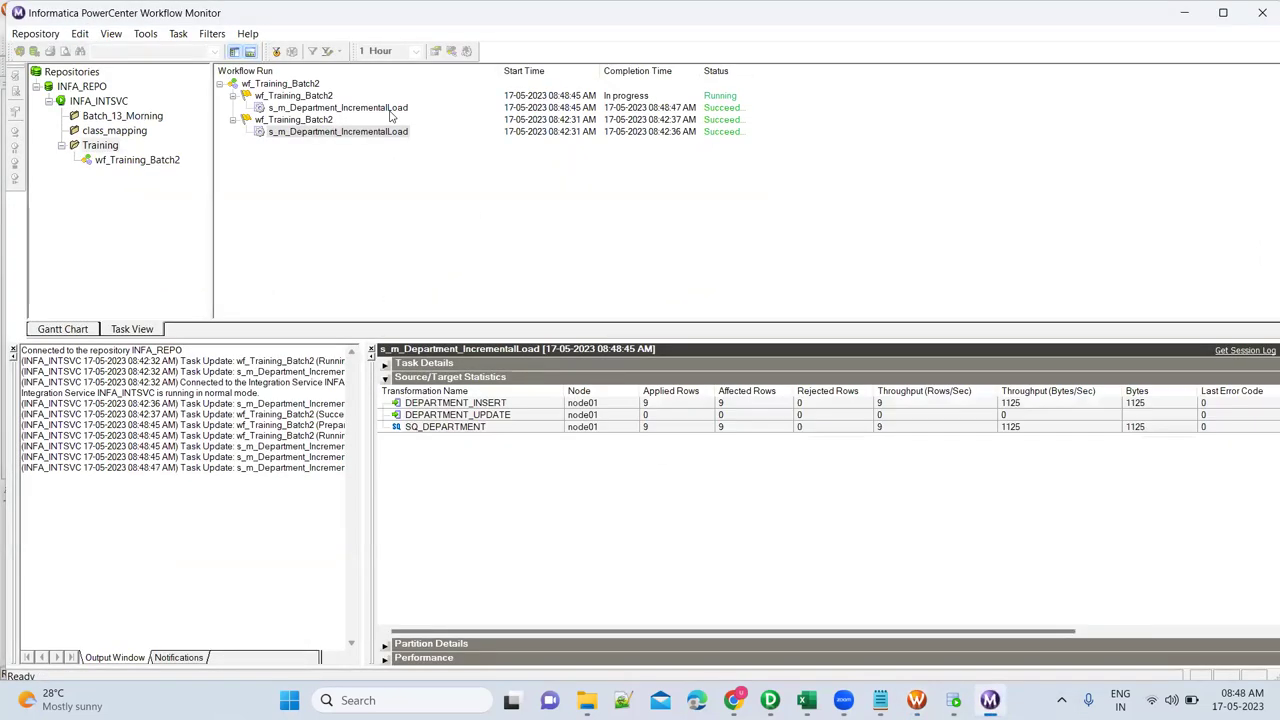
pyautogui.click(388, 108)
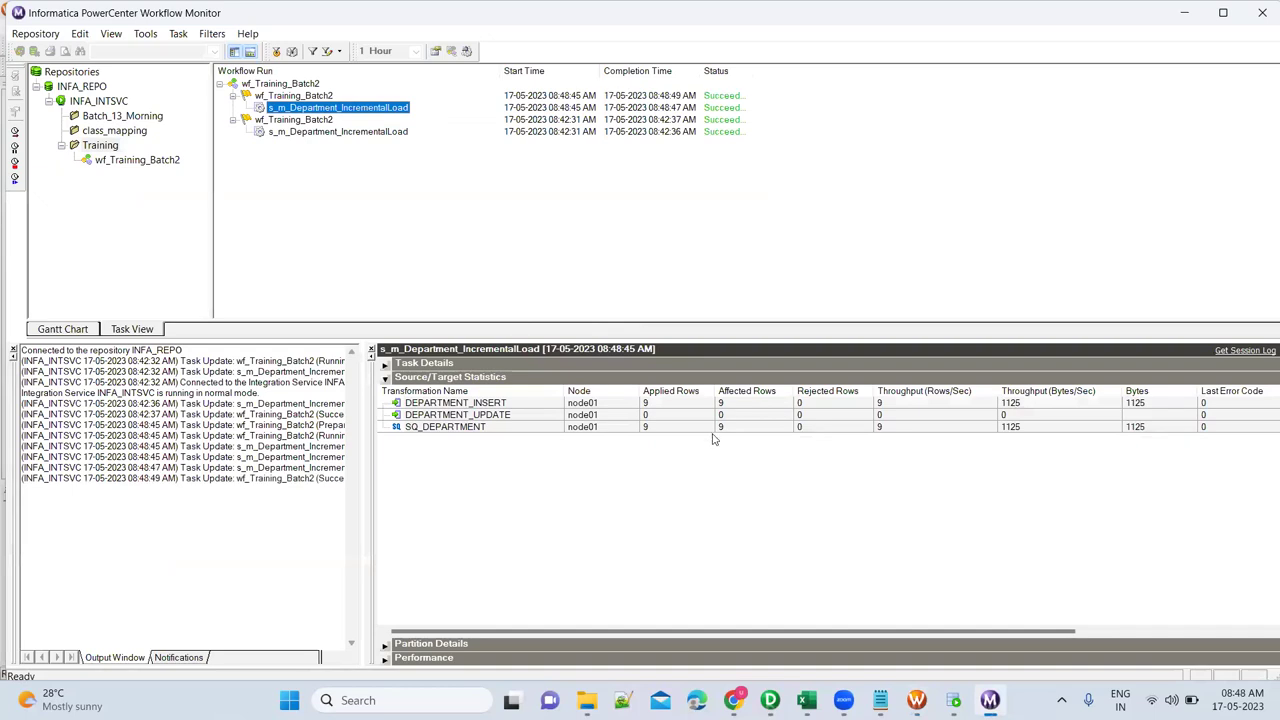
pyautogui.click(710, 403)
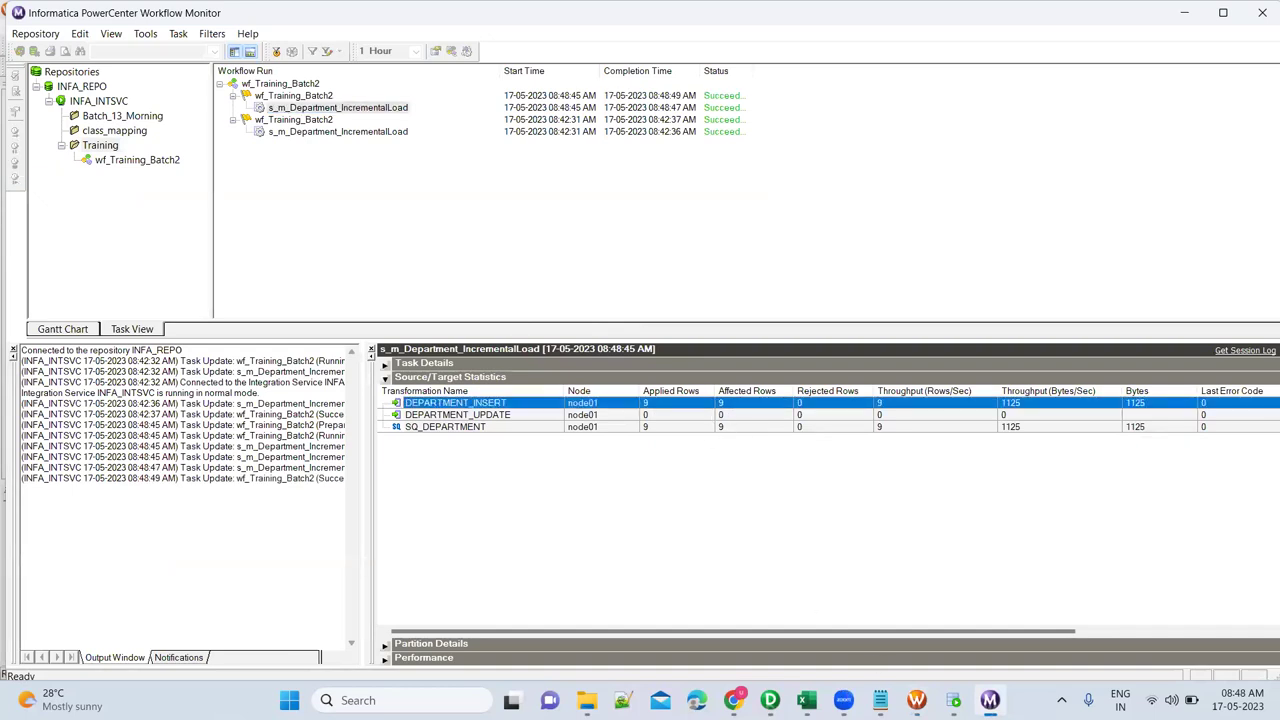
pyautogui.click(953, 700)
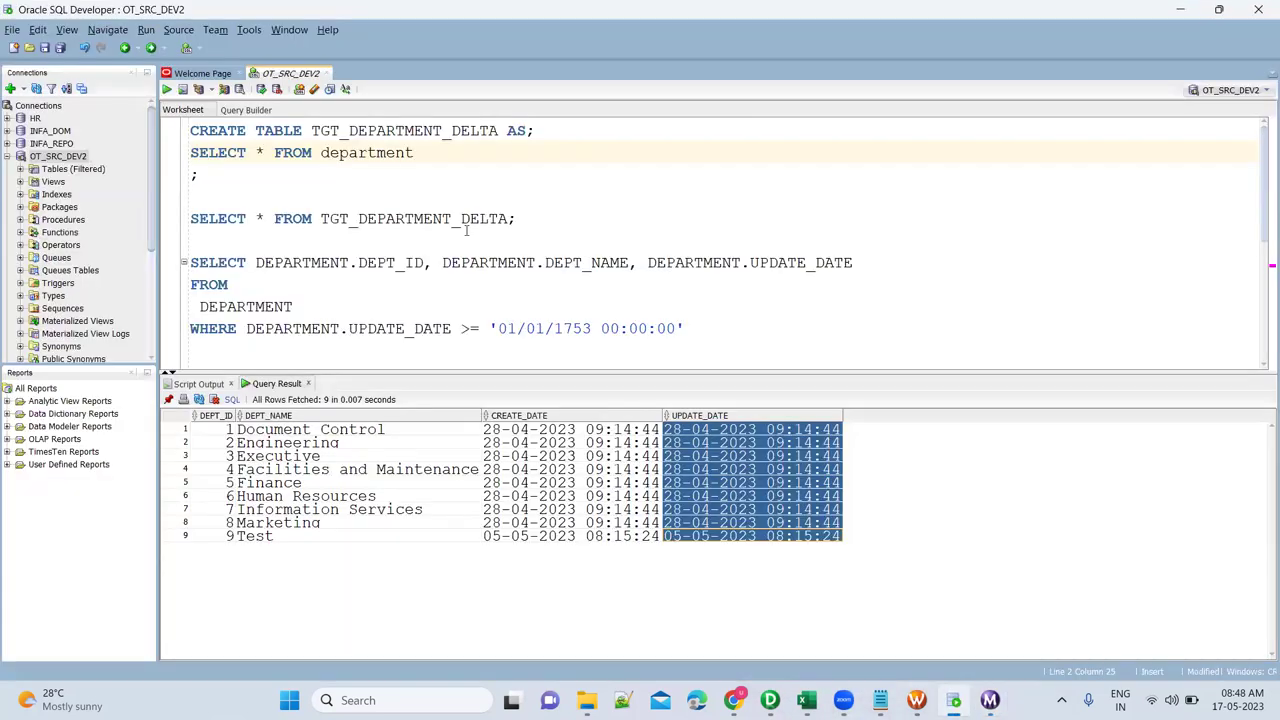
# Query TGT_DEPARTMENT_DELTA to check its nine loaded rows and delete the two old SELECT queries.
pyautogui.click(459, 218)
pyautogui.hotkey('ctrl', 'Return')
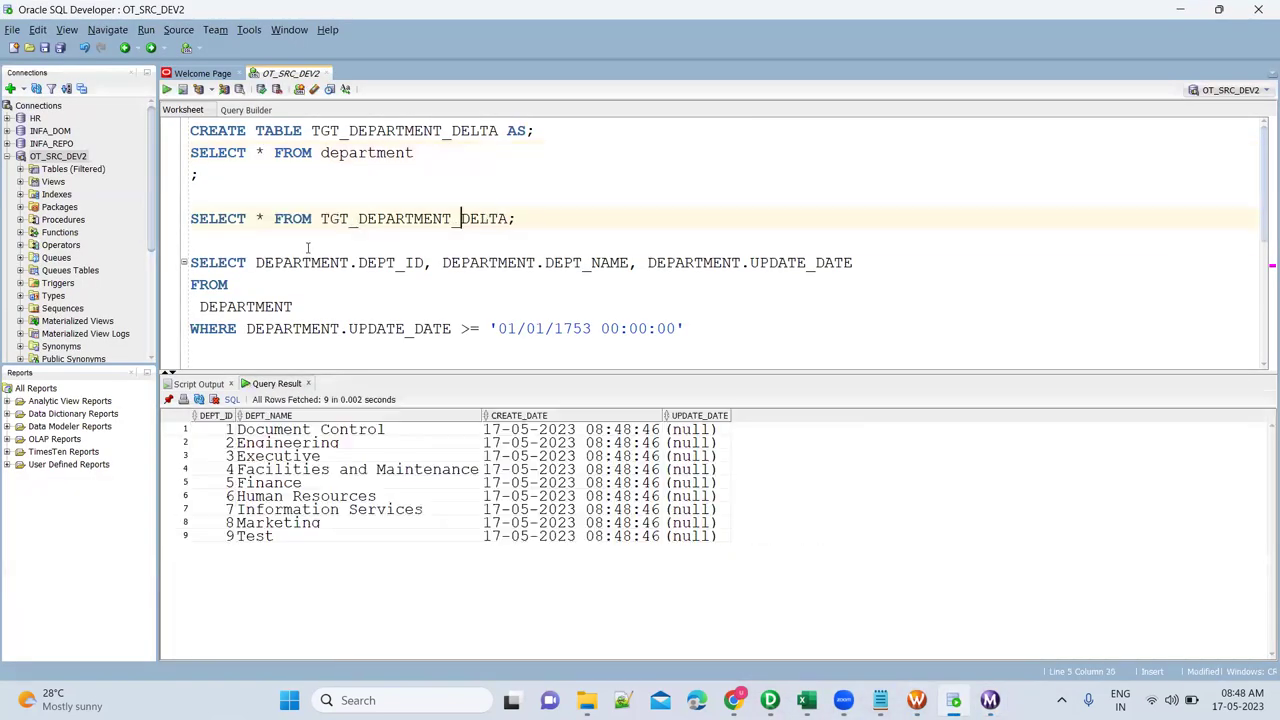
pyautogui.moveTo(297, 245); pyautogui.dragTo(523, 266)
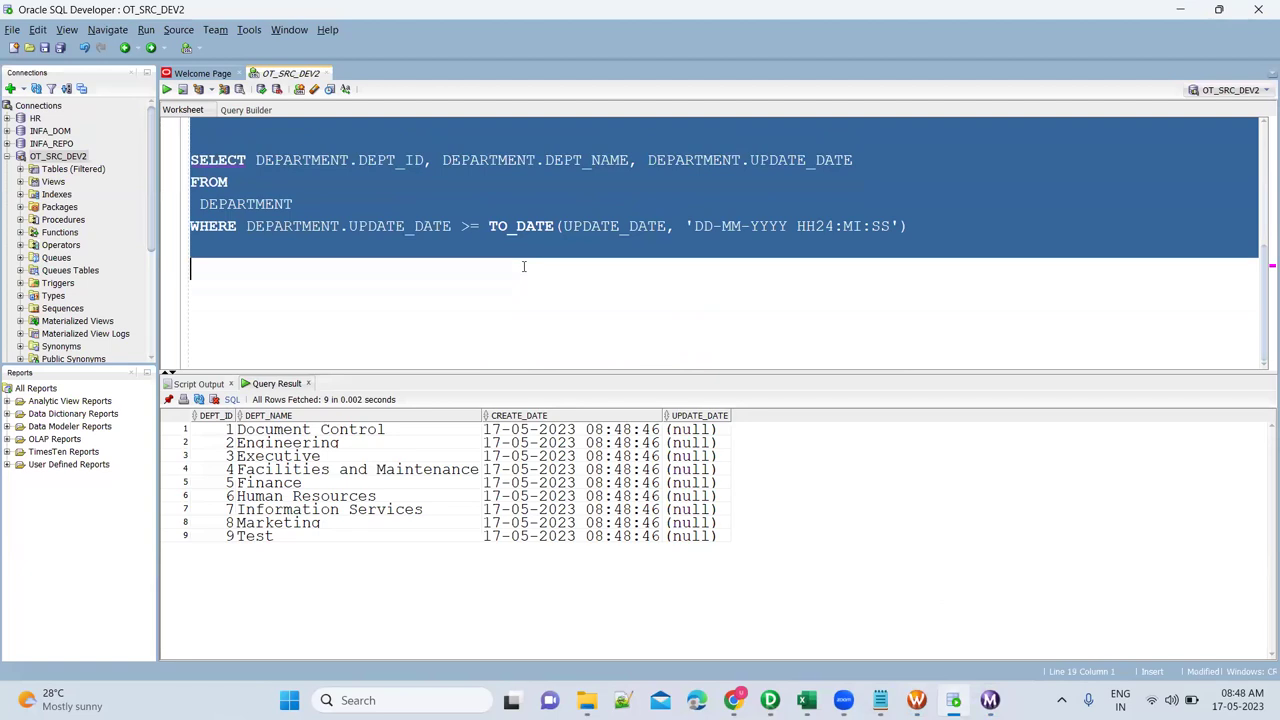
pyautogui.scroll(4, 523, 266)
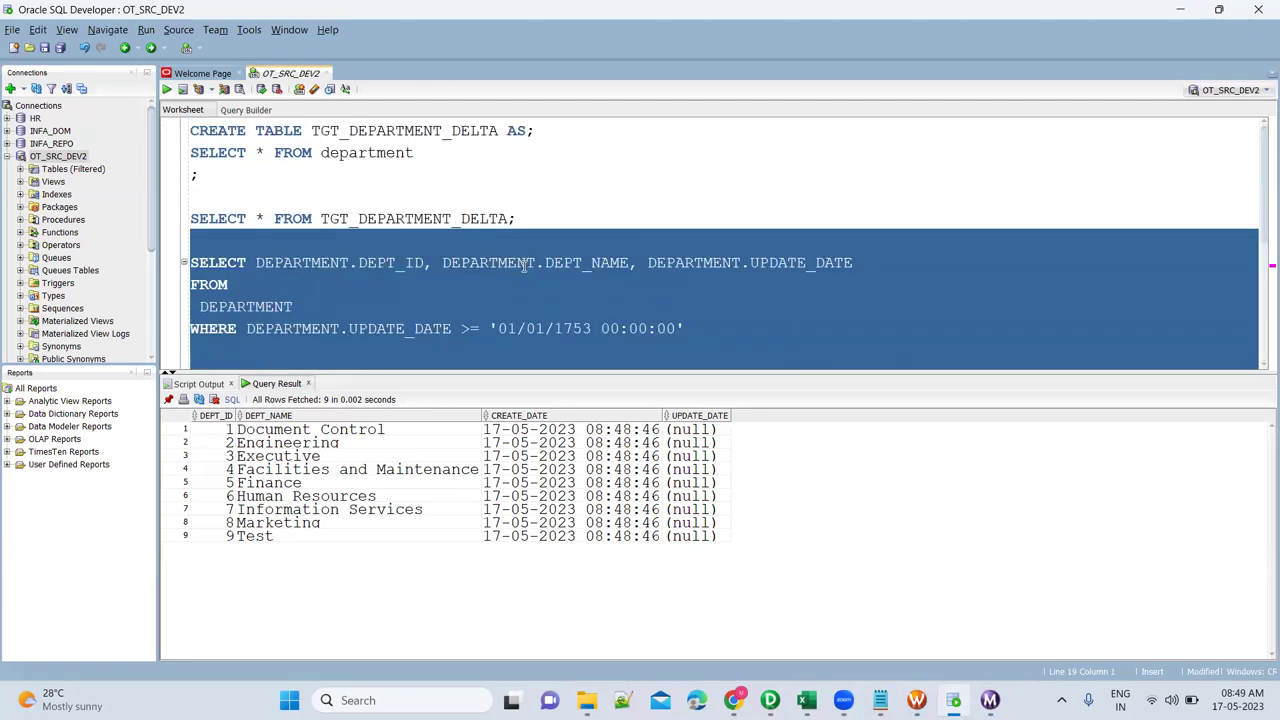
pyautogui.press('Delete')
pyautogui.click(470, 218)
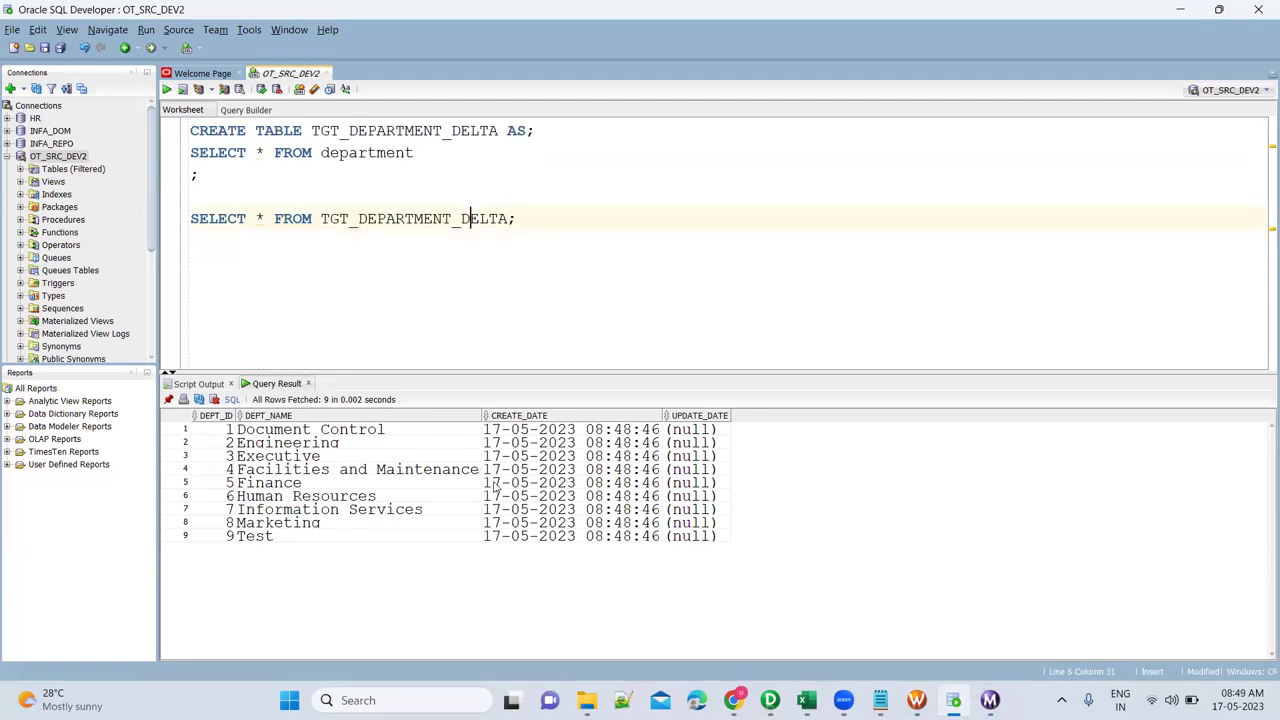
pyautogui.click(529, 486)
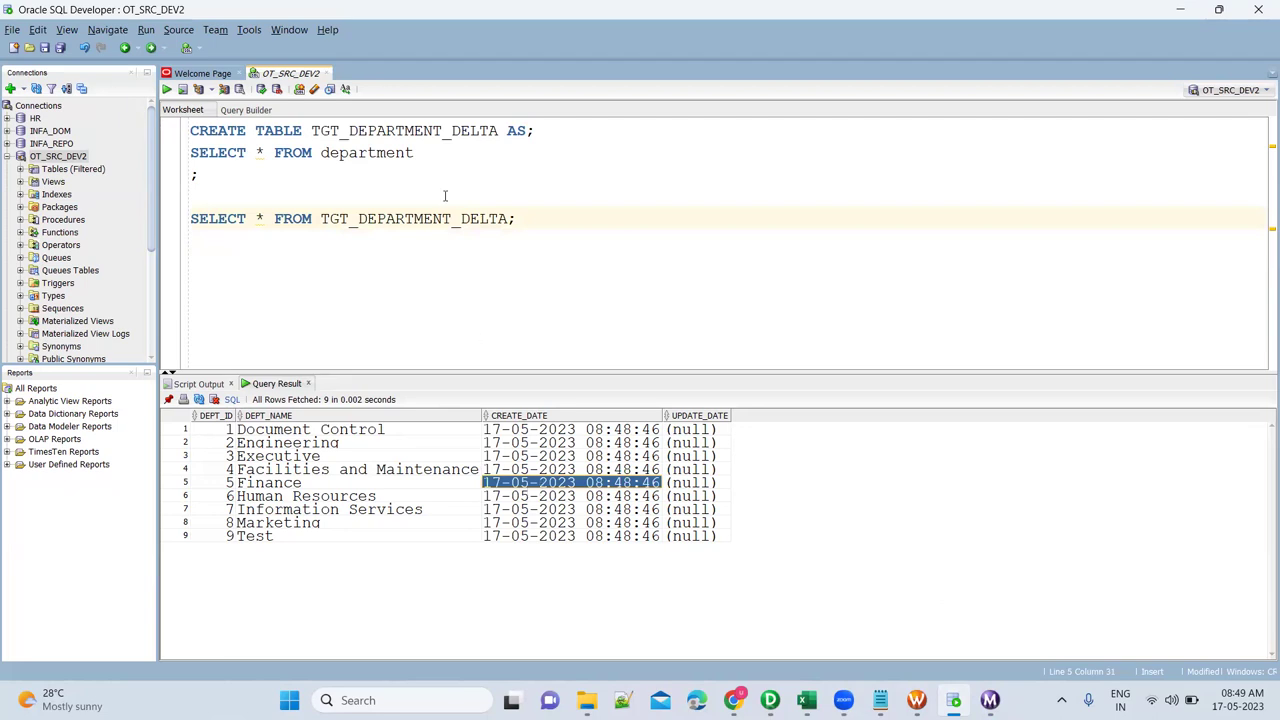
# Rerun the department query and begin an UPDATE DEPARTMENT SET dept_name = '' statement.
pyautogui.click(410, 152)
pyautogui.hotkey('ctrl', 'Return')
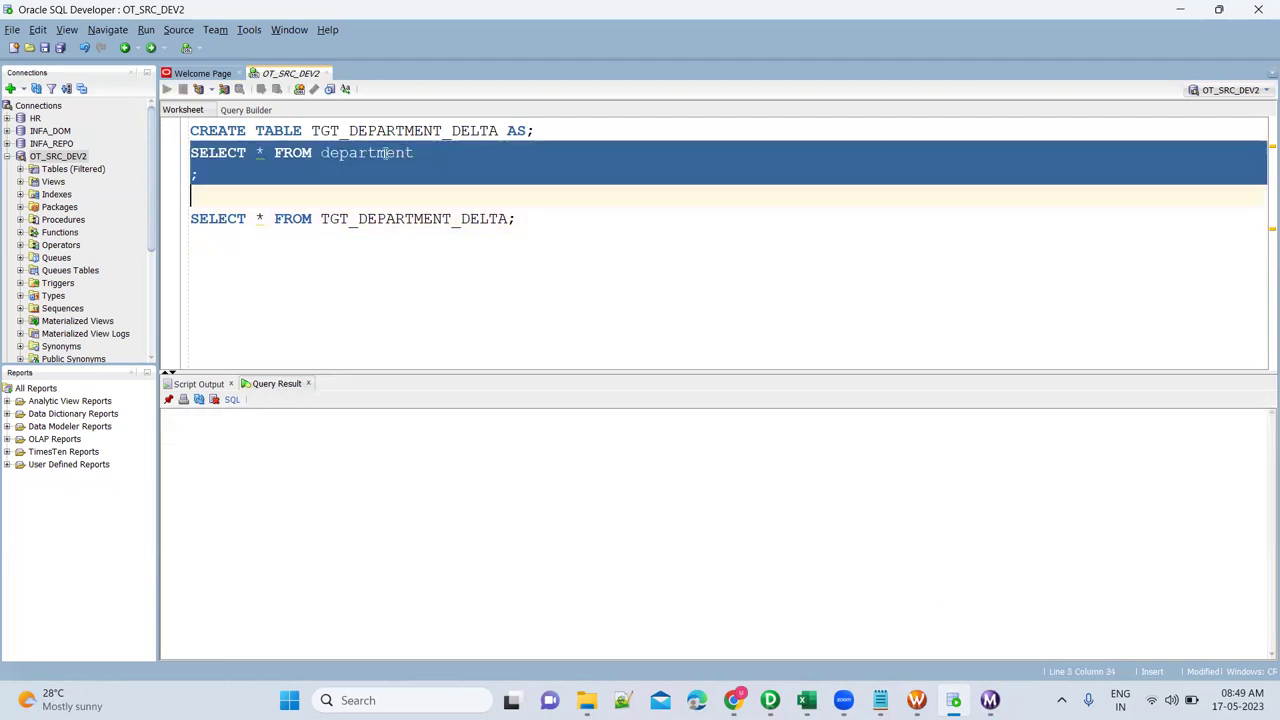
pyautogui.press('Return')
pyautogui.press('Return')
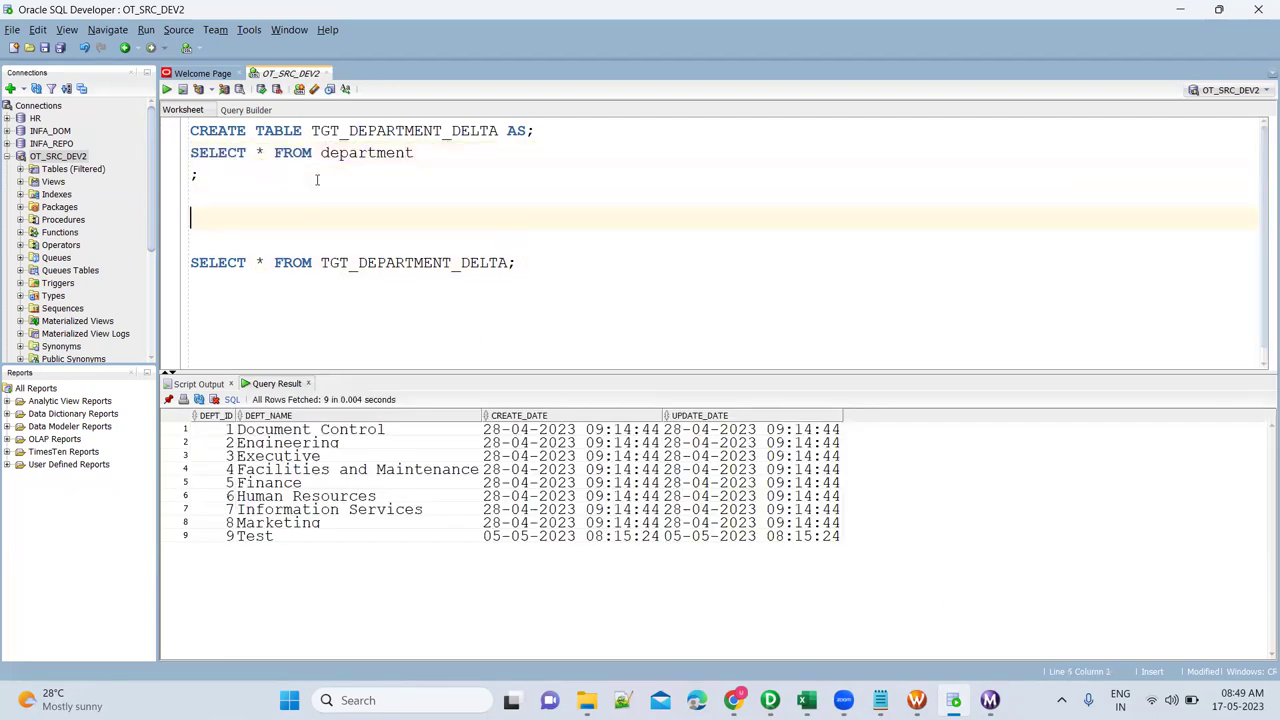
pyautogui.write('UPDATE DEPARTMENT')
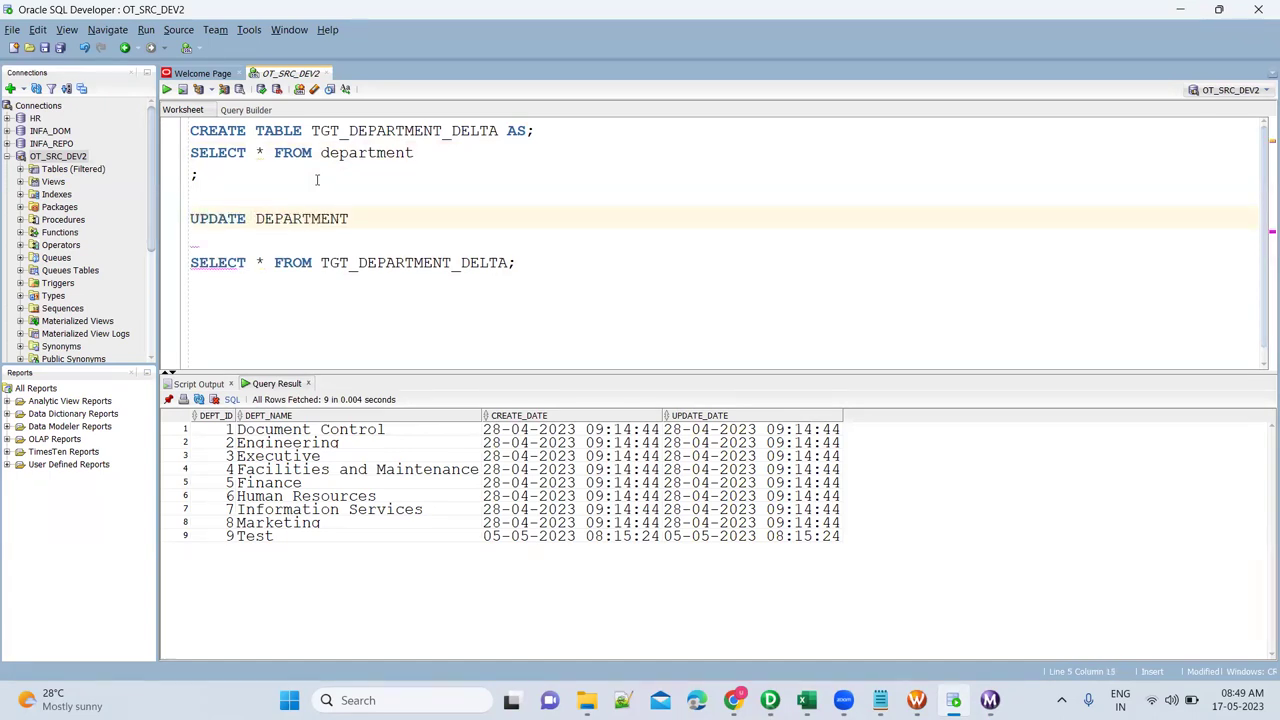
pyautogui.press('Return')
pyautogui.write('SET ')
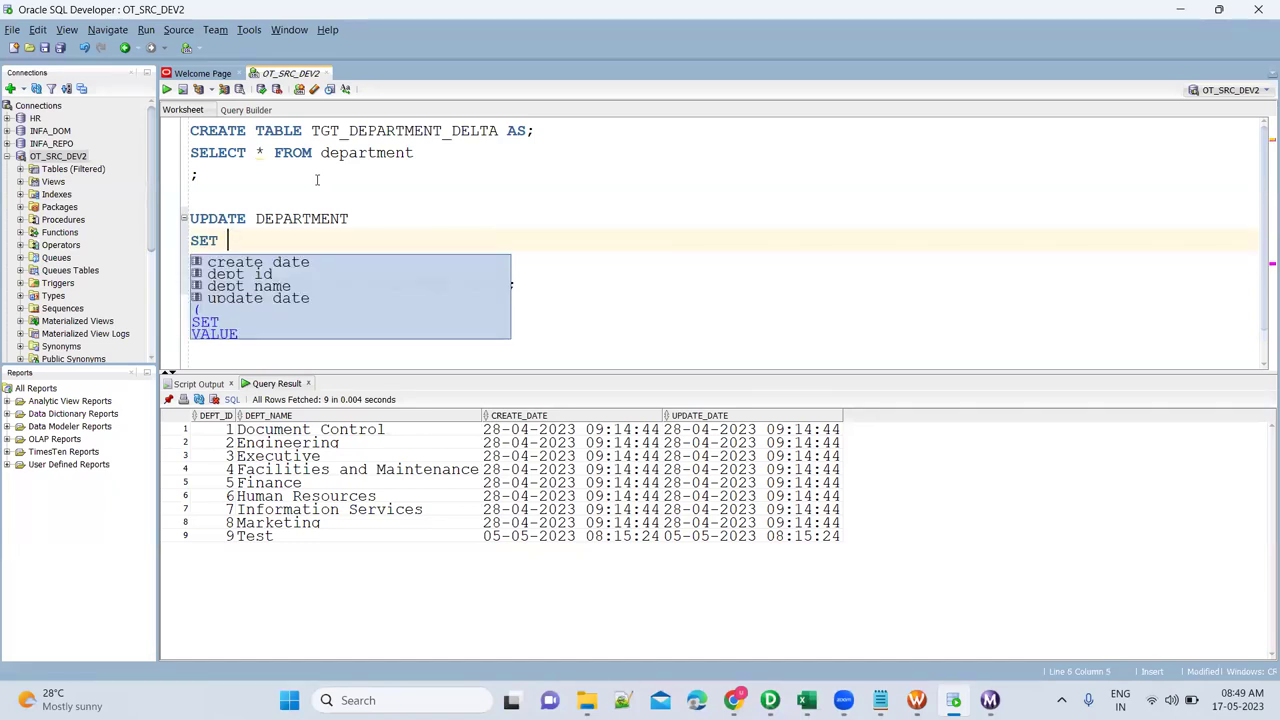
pyautogui.write('DEP')
pyautogui.press('Down')
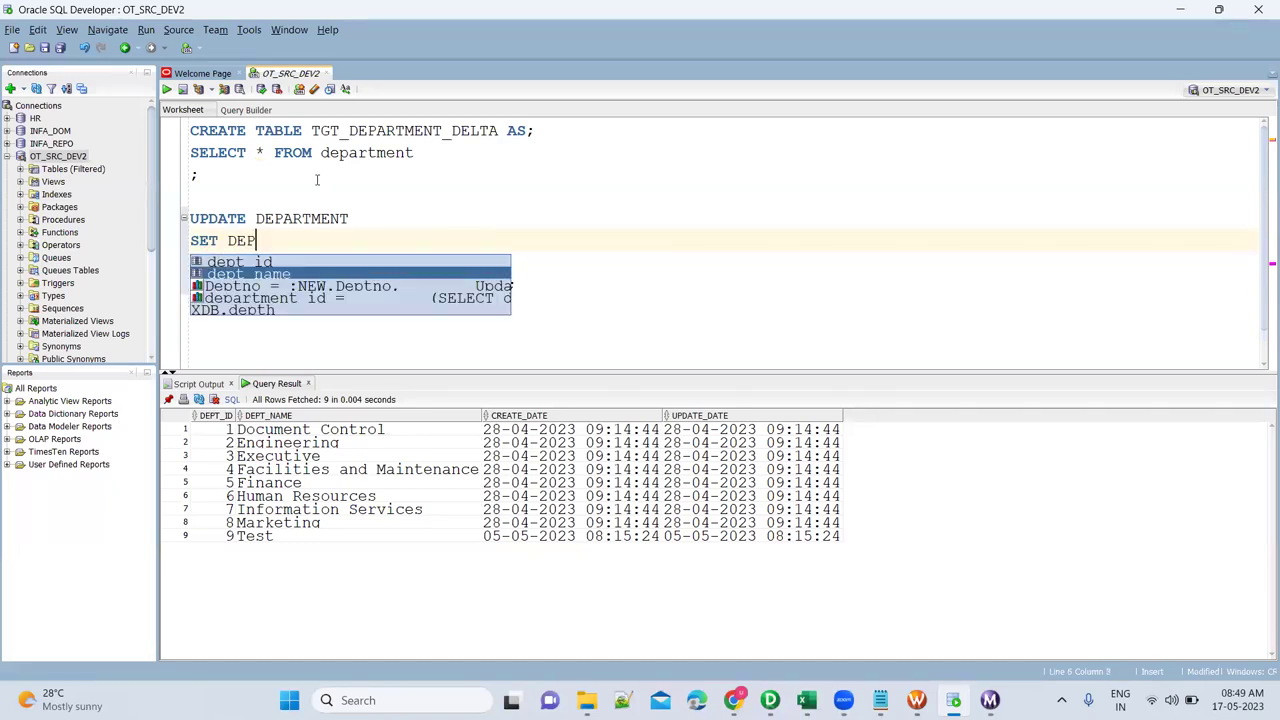
pyautogui.press('Return')
pyautogui.write("= ''")
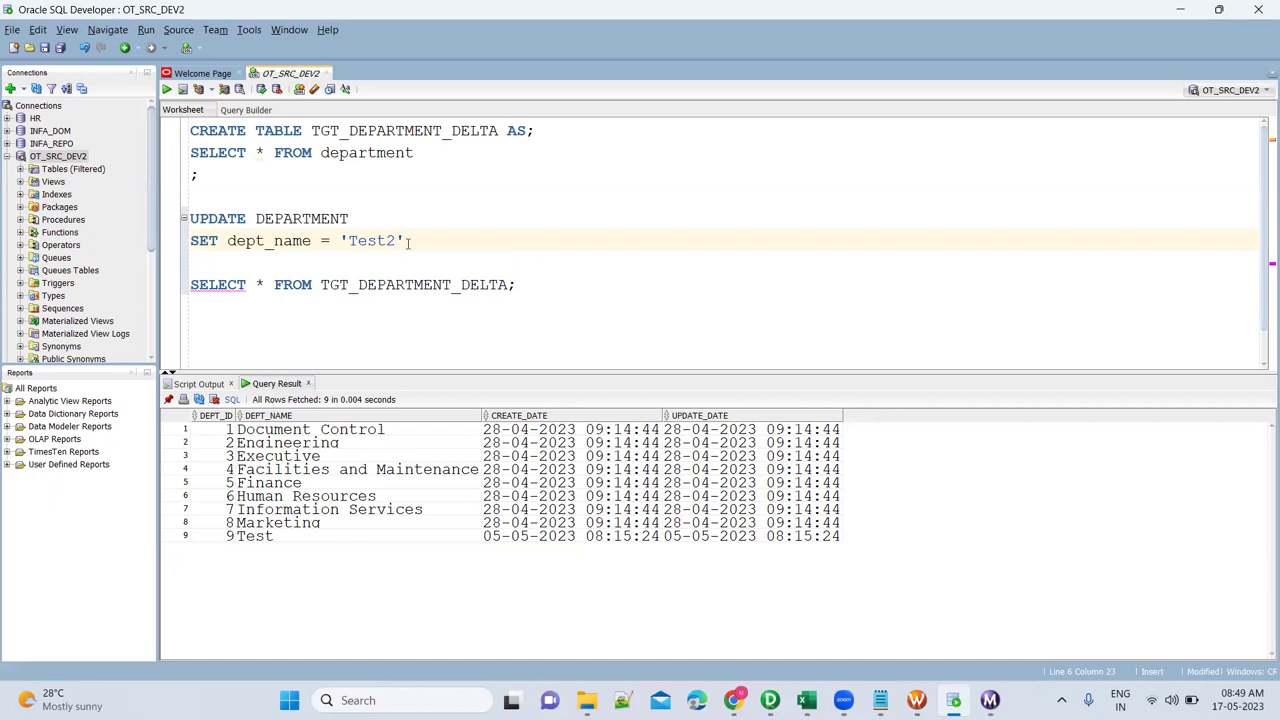
# Add the WHERE dept_id = 9 clause to finish the UPDATE renaming department 9 to Test2.
pyautogui.press('Return')
pyautogui.write('WHERE')
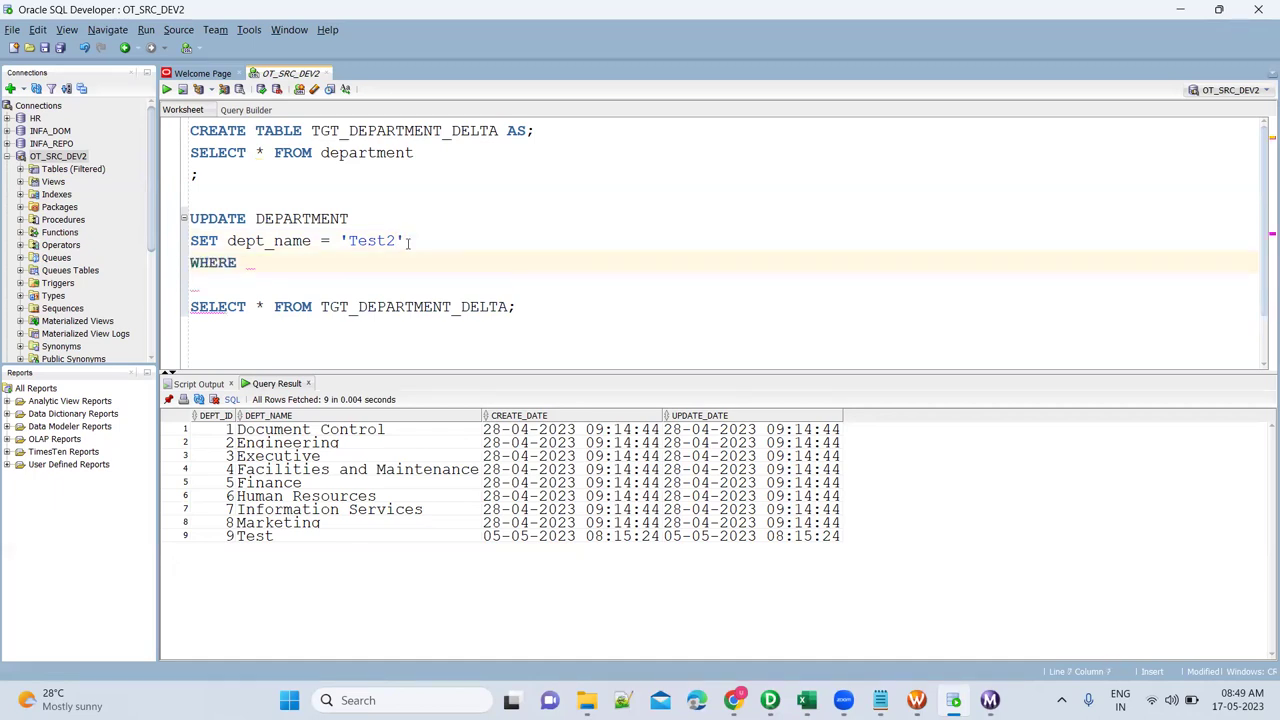
pyautogui.write(' DEP')
pyautogui.press('Return')
pyautogui.write('= 9')
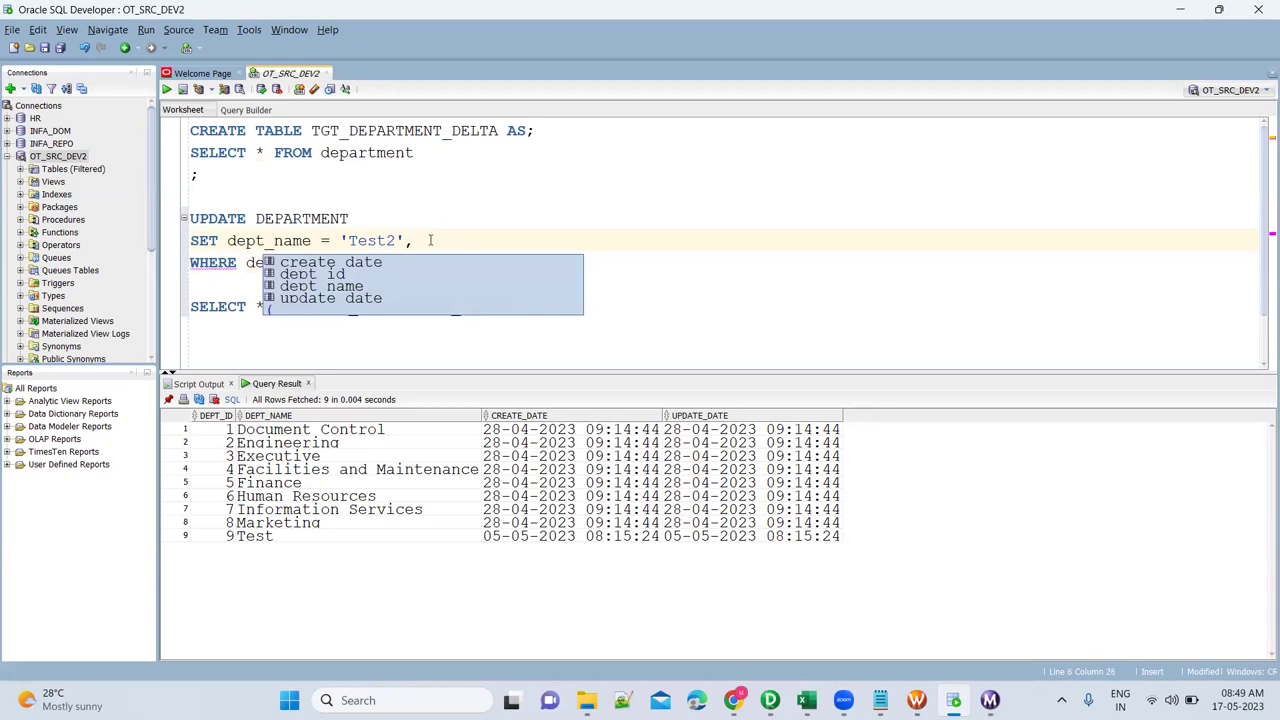
pyautogui.click(722, 523)
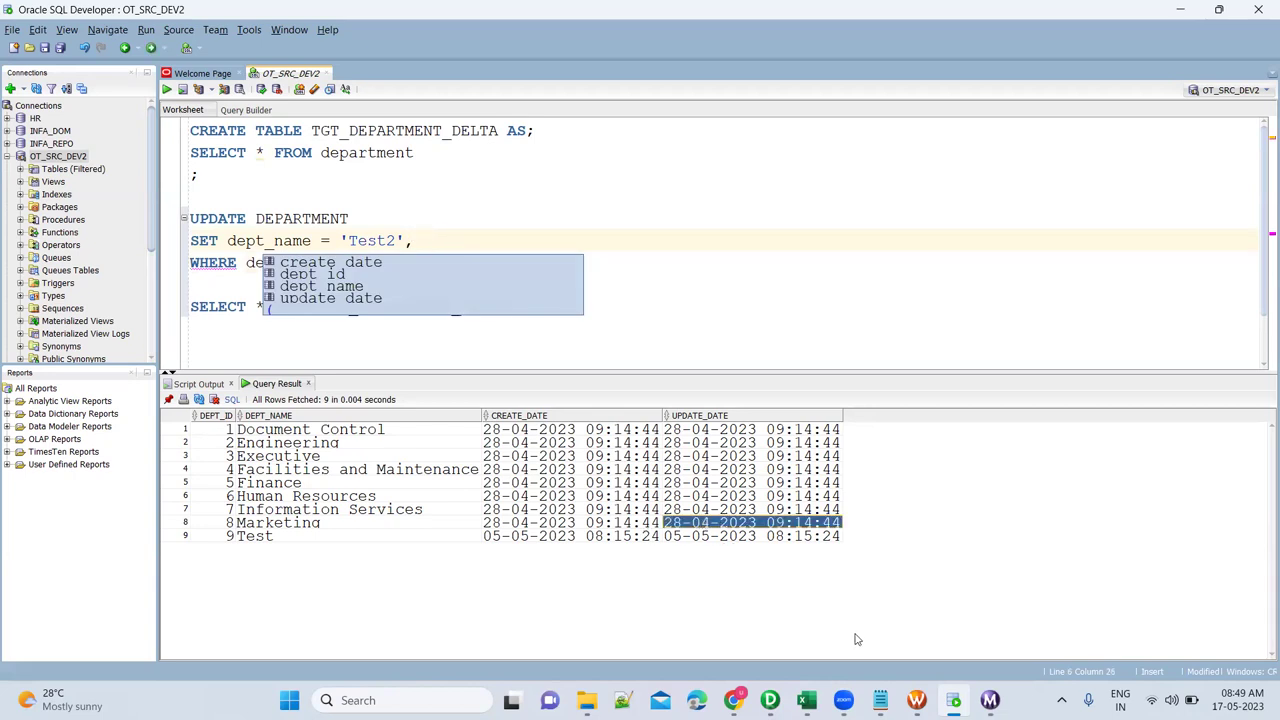
pyautogui.click(916, 700)
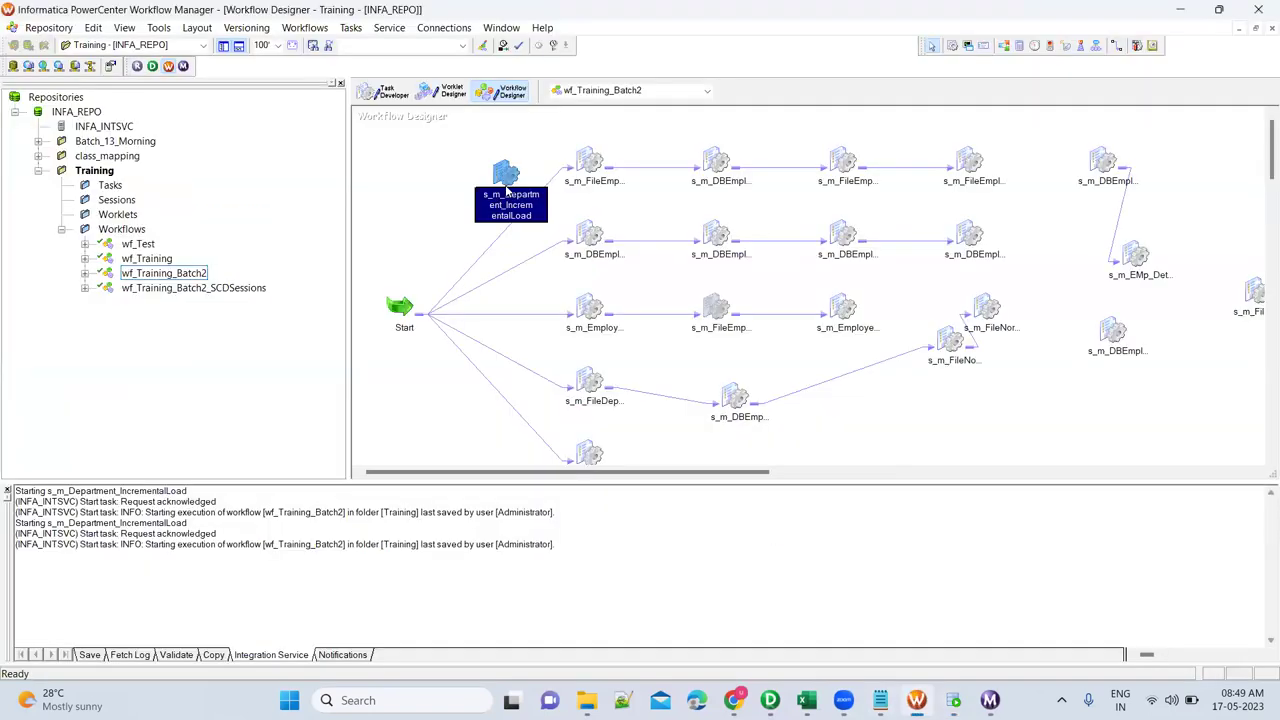
# Confirm the session's persistent $$Last_Run_Date now holds 05/05/2023 08:15:24.
pyautogui.rightClick(504, 175)
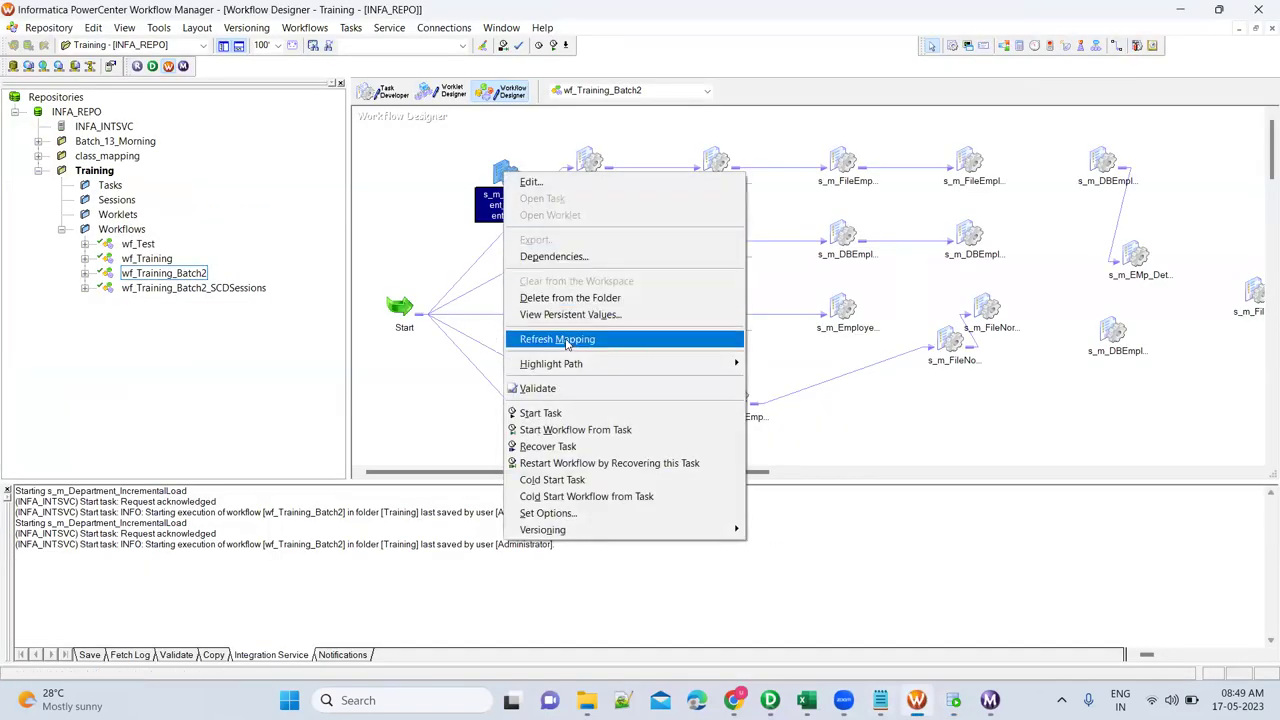
pyautogui.click(573, 317)
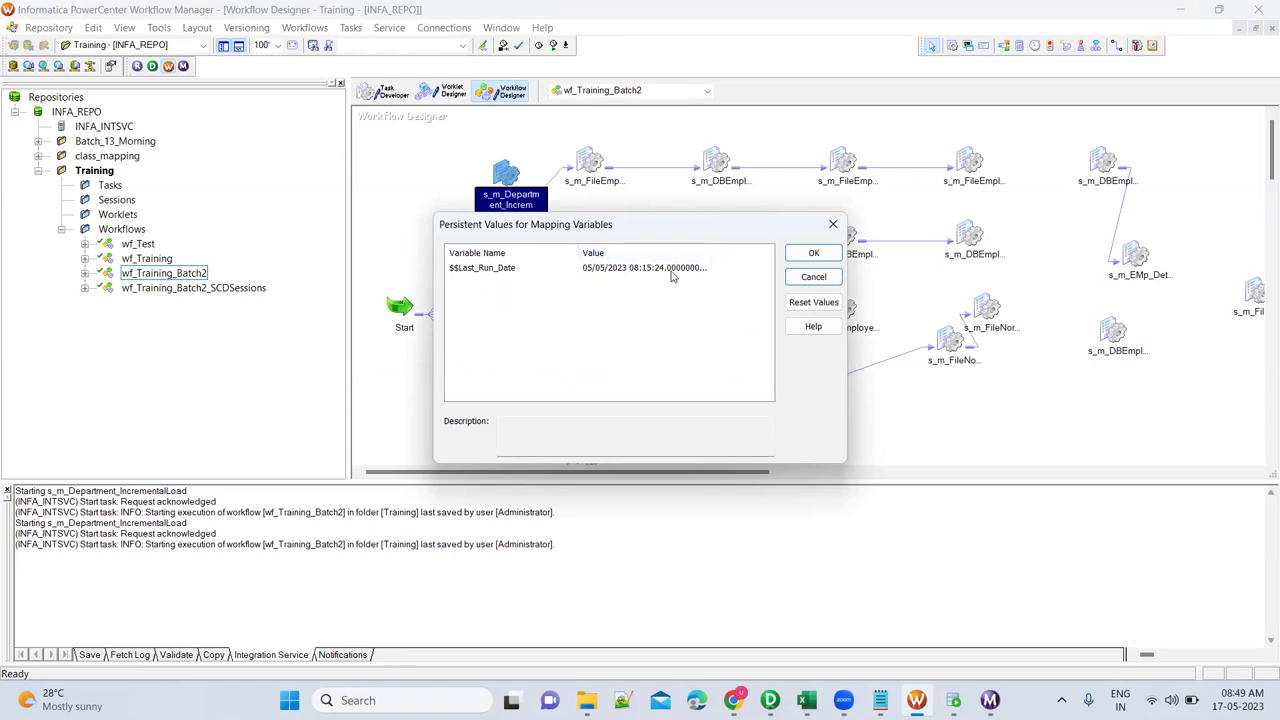
pyautogui.click(812, 253)
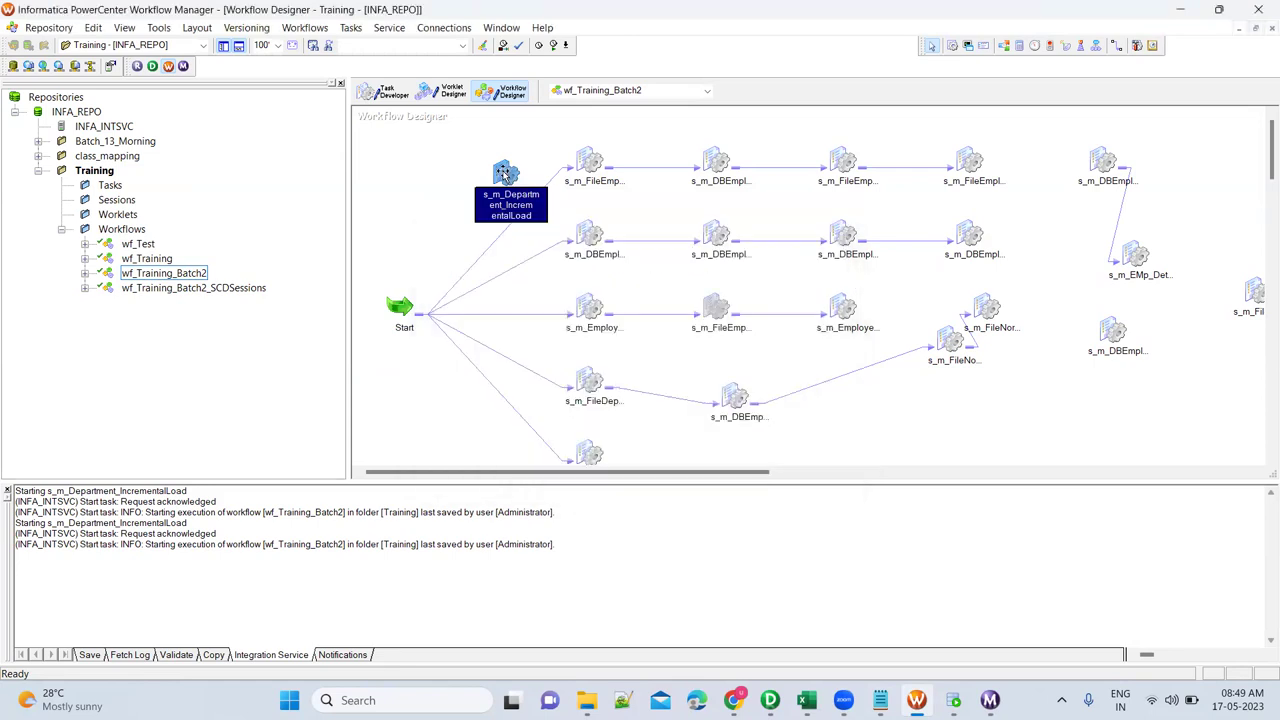
# Check that SQ_DEPARTMENT's Sql Query filters UPDATE_DATE >= '$$Last_Run_Date', leaving it unchanged.
pyautogui.doubleClick(505, 172)
pyautogui.click(564, 164)
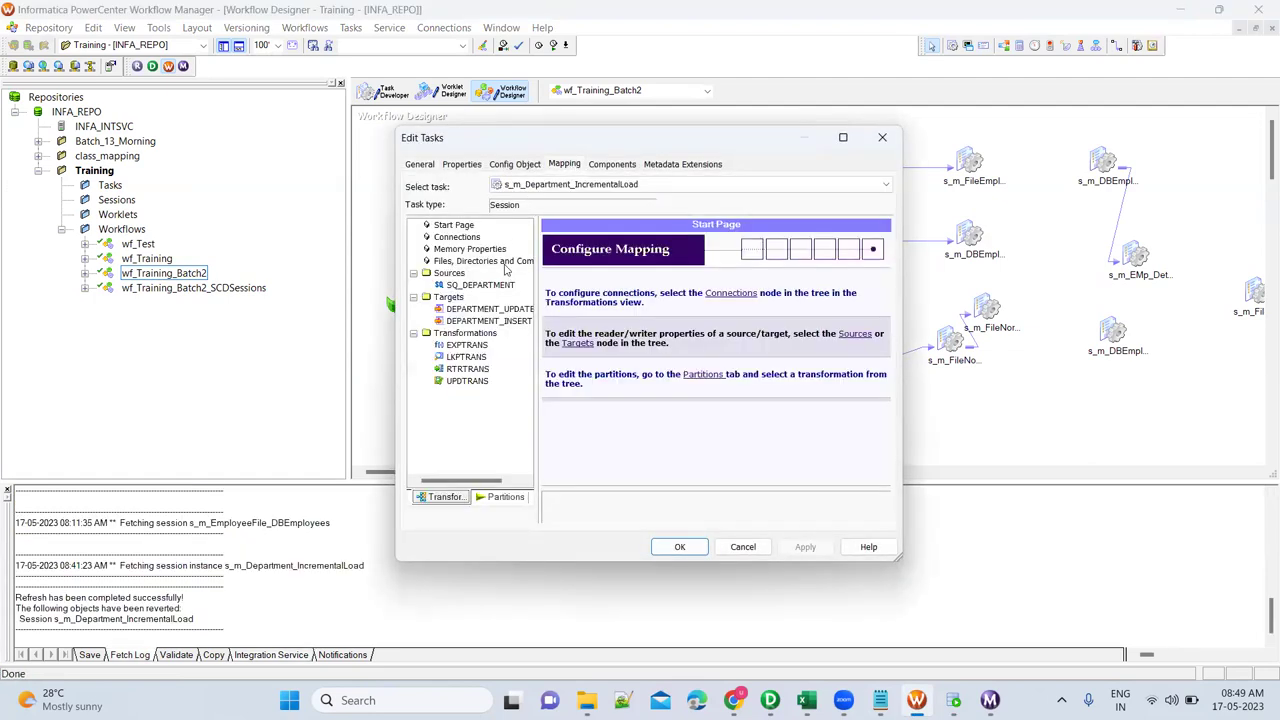
pyautogui.click(494, 286)
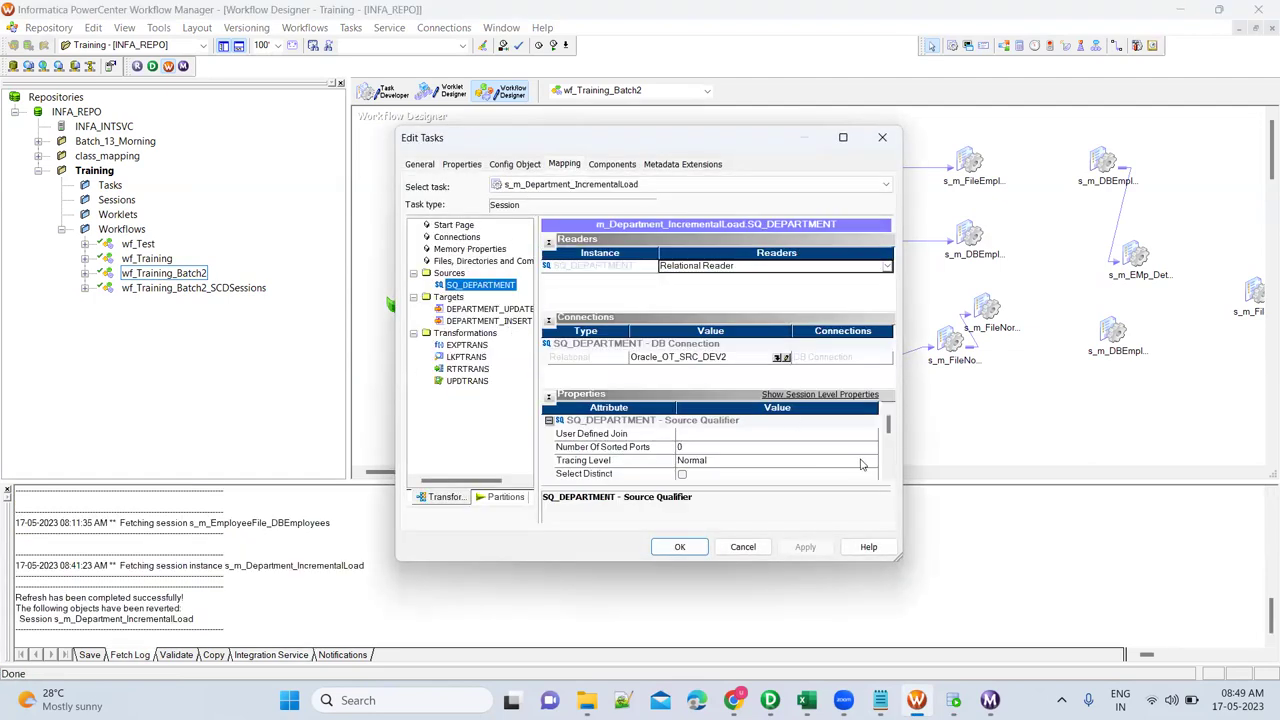
pyautogui.scroll(-3, 887, 472)
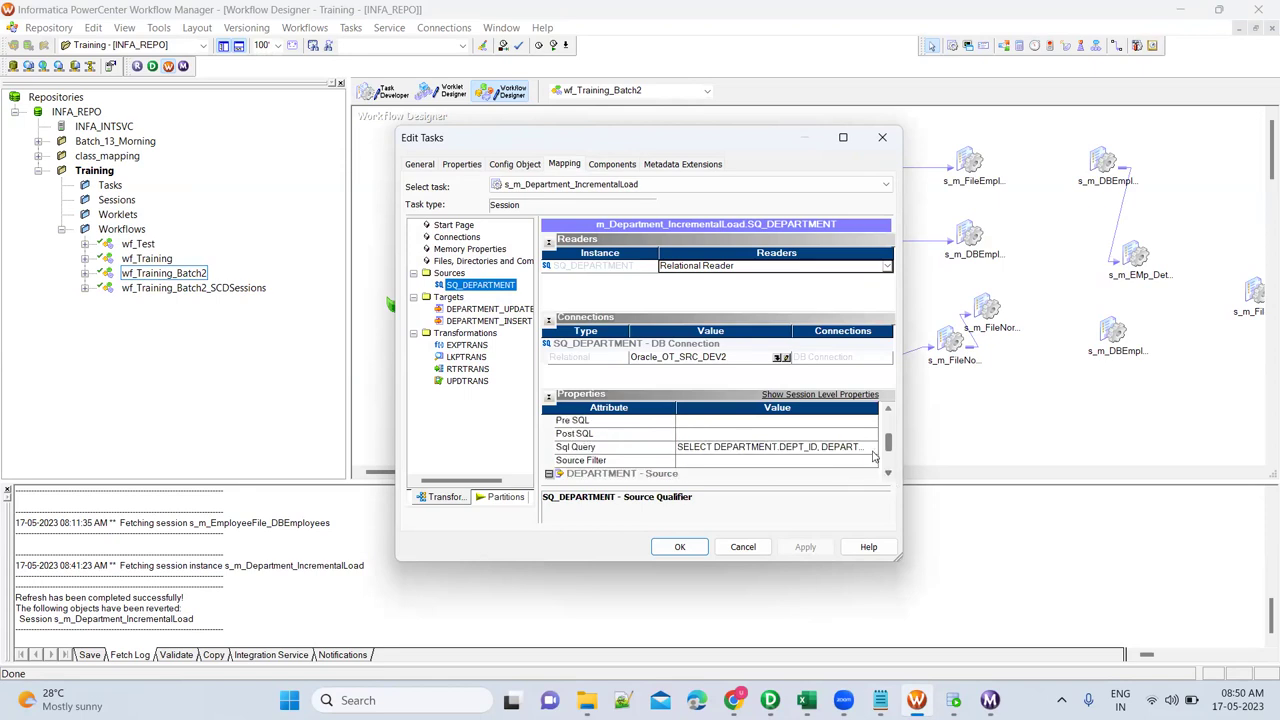
pyautogui.click(870, 447)
pyautogui.click(870, 447)
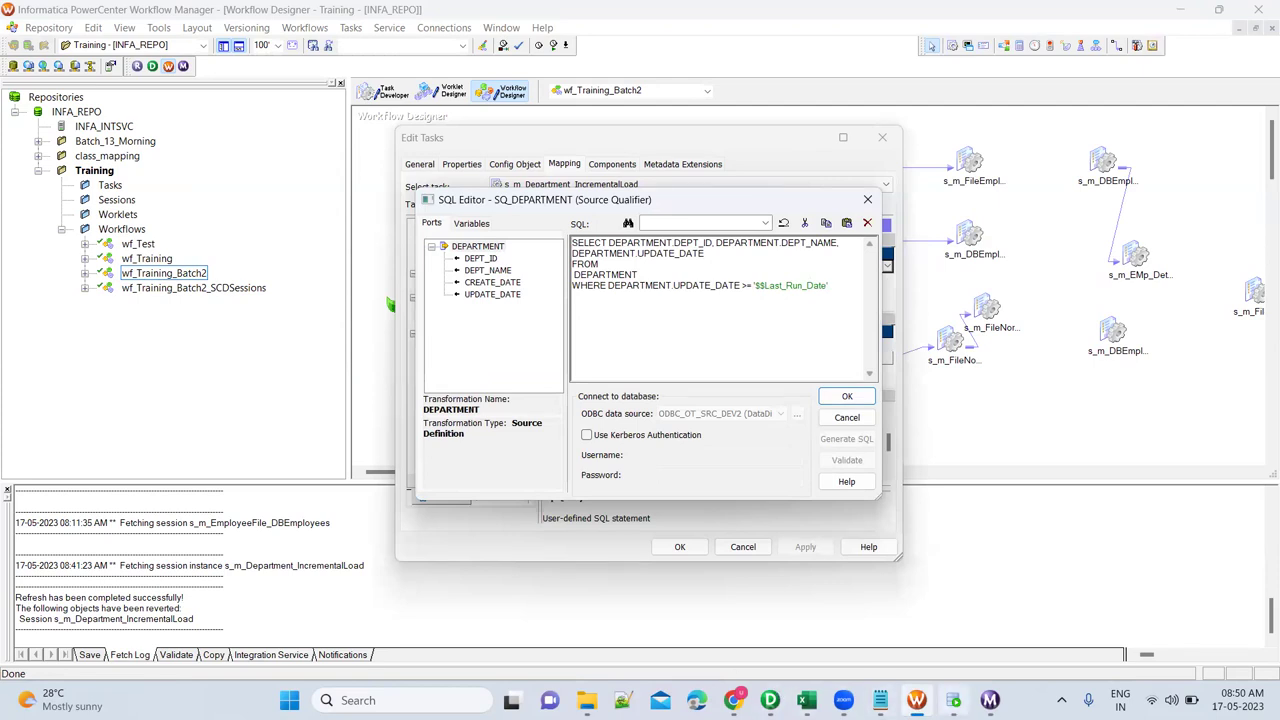
pyautogui.click(846, 417)
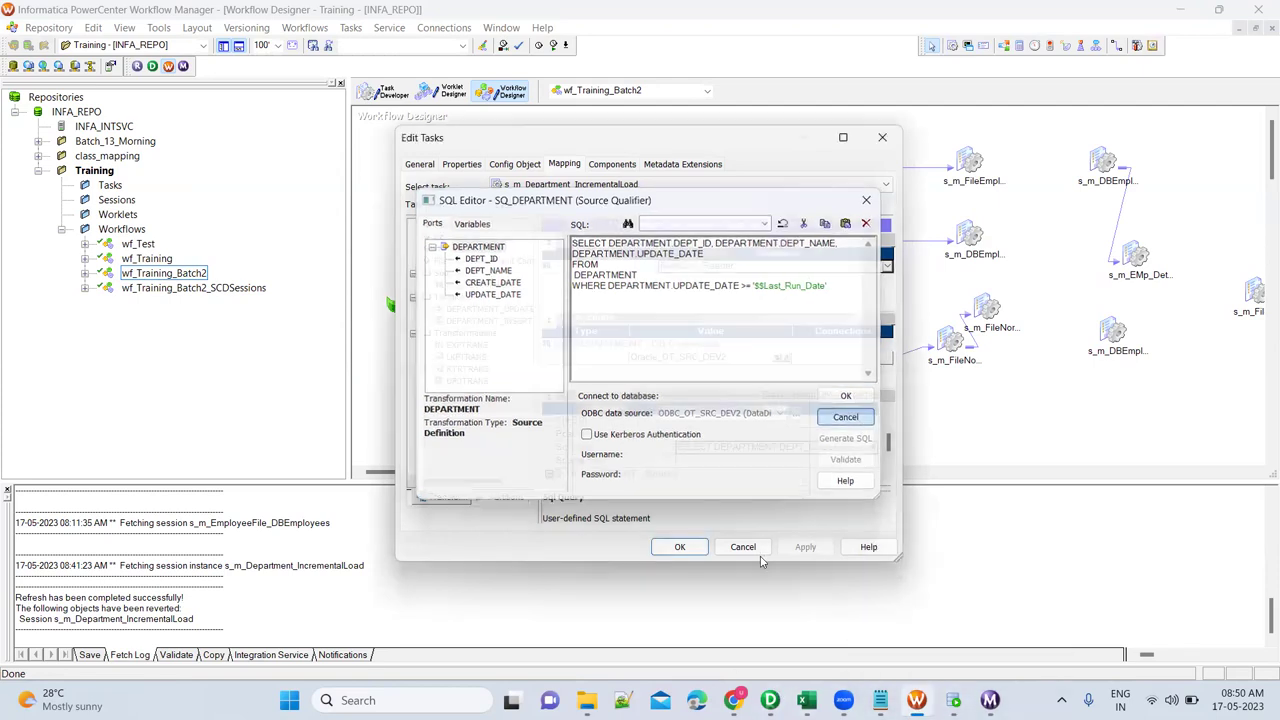
pyautogui.click(742, 547)
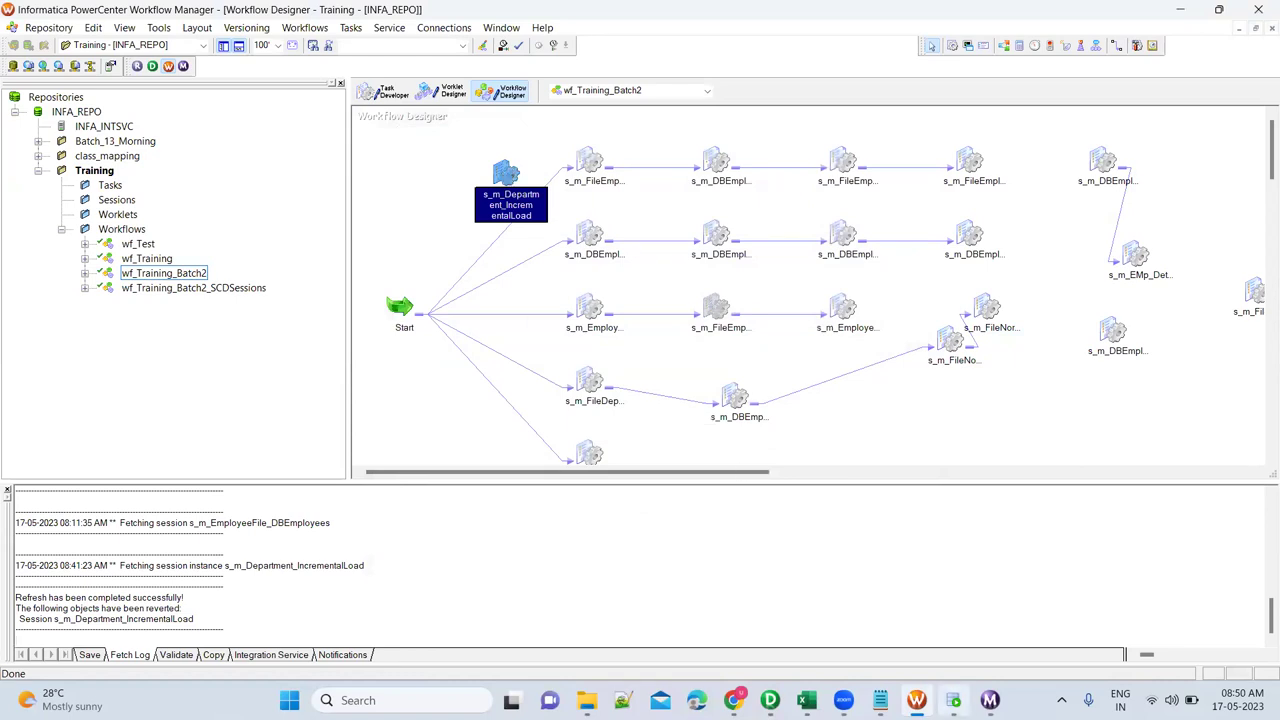
pyautogui.hotkey('alt', 'Tab')
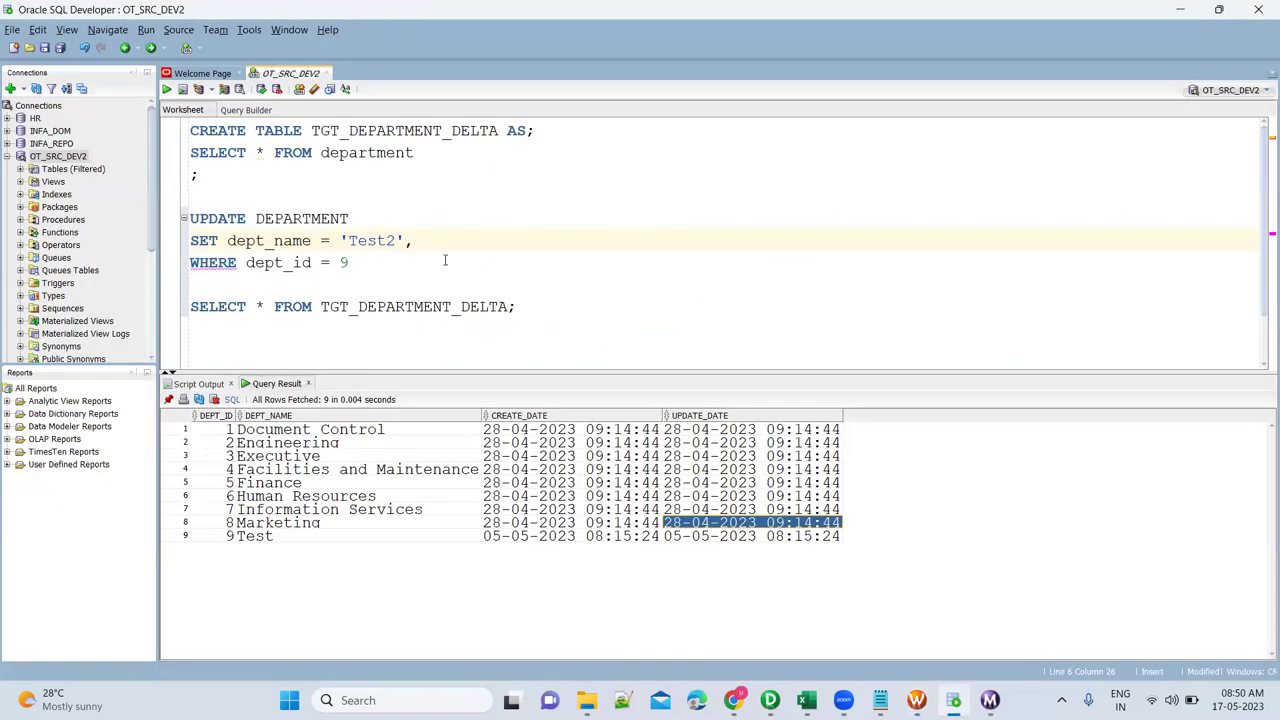
# Rerun s_m_Department_IncrementalLoad and check its SQ_DEPARTMENT and DEPARTMENT_UPDATE row statistics.
pyautogui.hotkey('alt', 'Tab')
pyautogui.rightClick(500, 175)
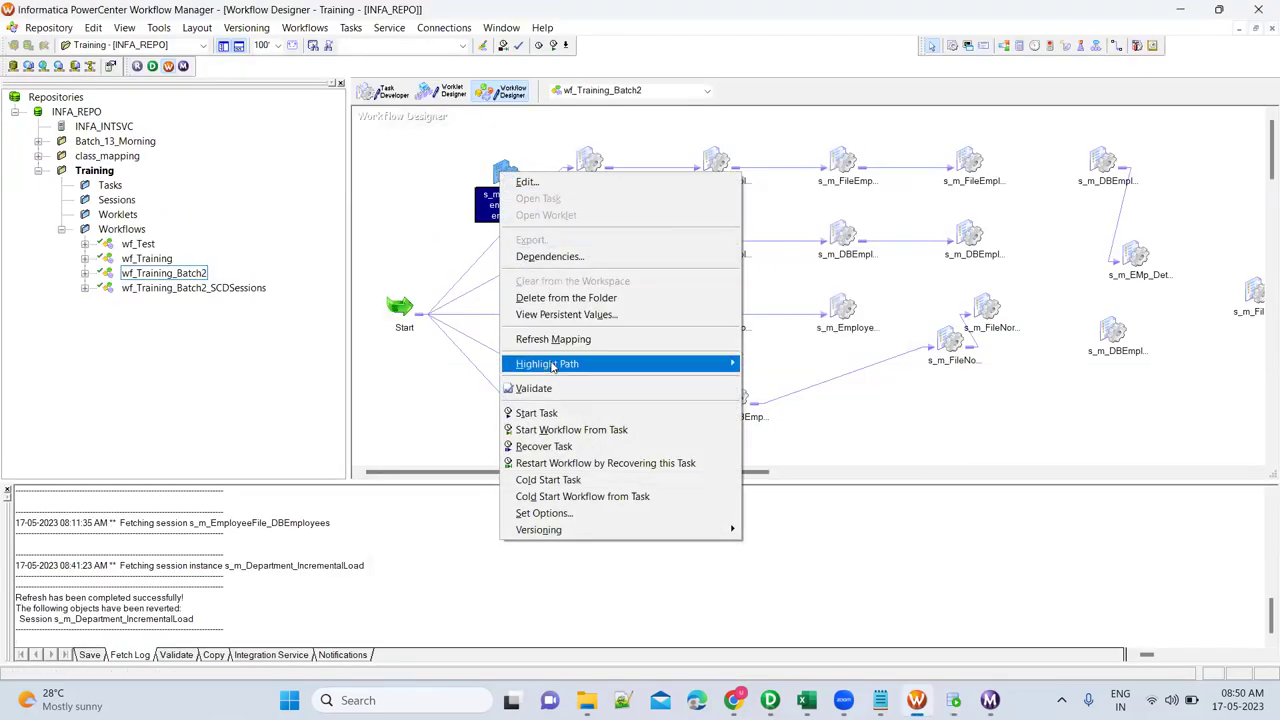
pyautogui.click(557, 419)
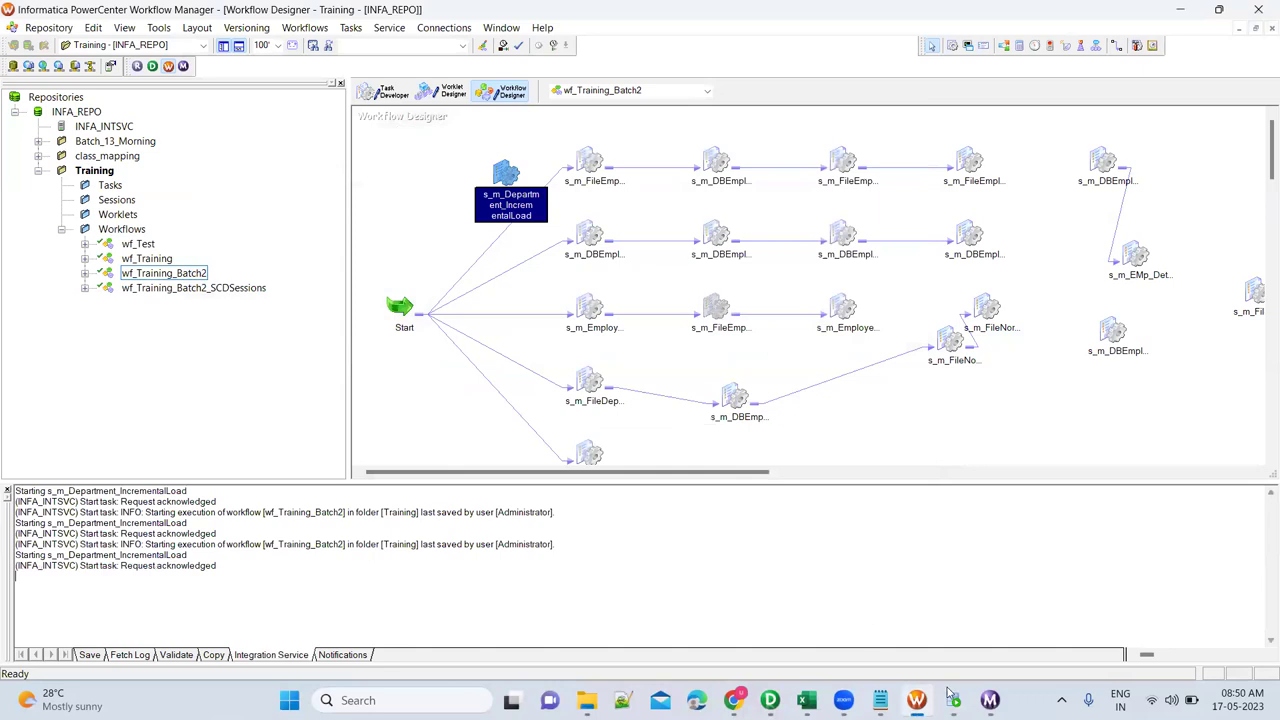
pyautogui.click(990, 700)
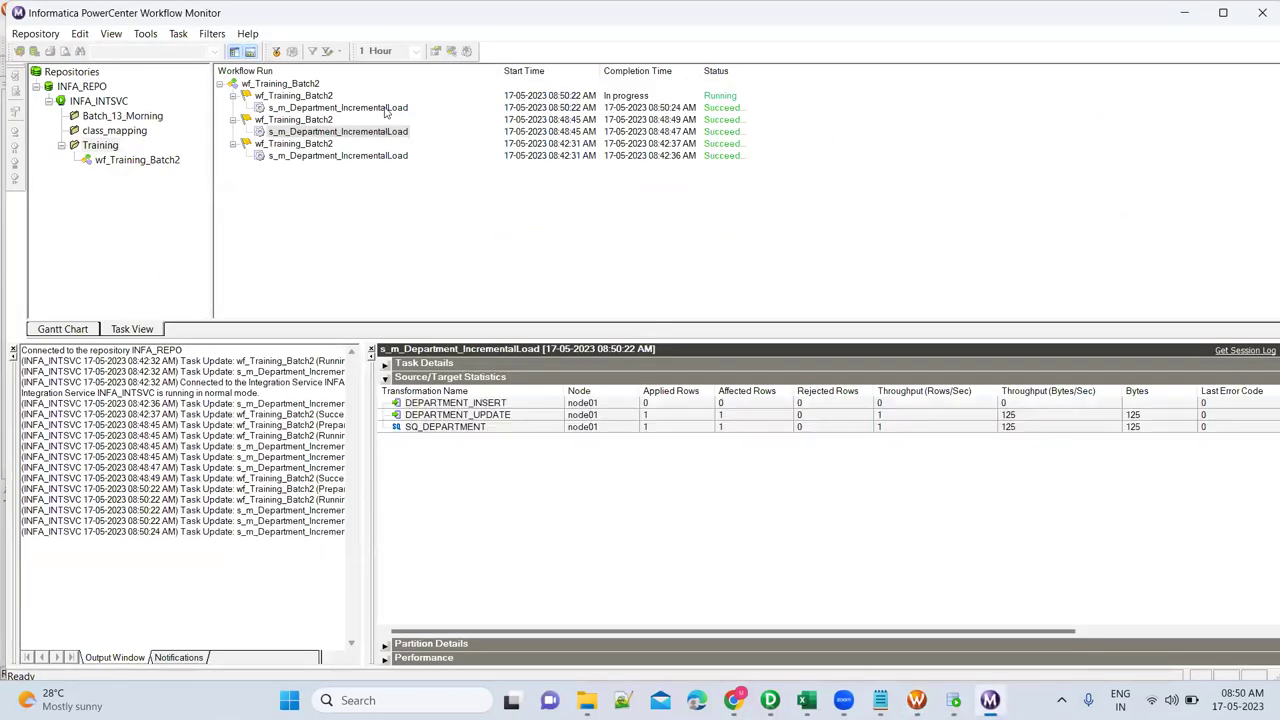
pyautogui.click(385, 109)
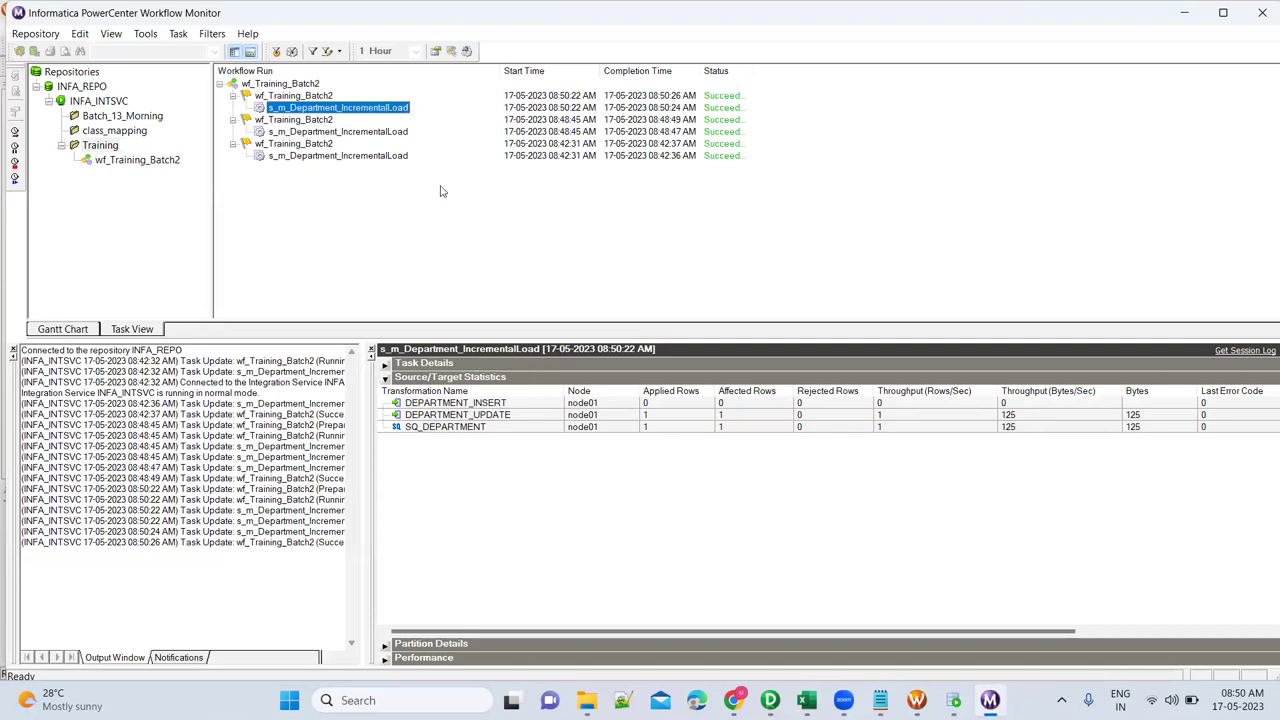
pyautogui.click(530, 427)
pyautogui.press('Up')
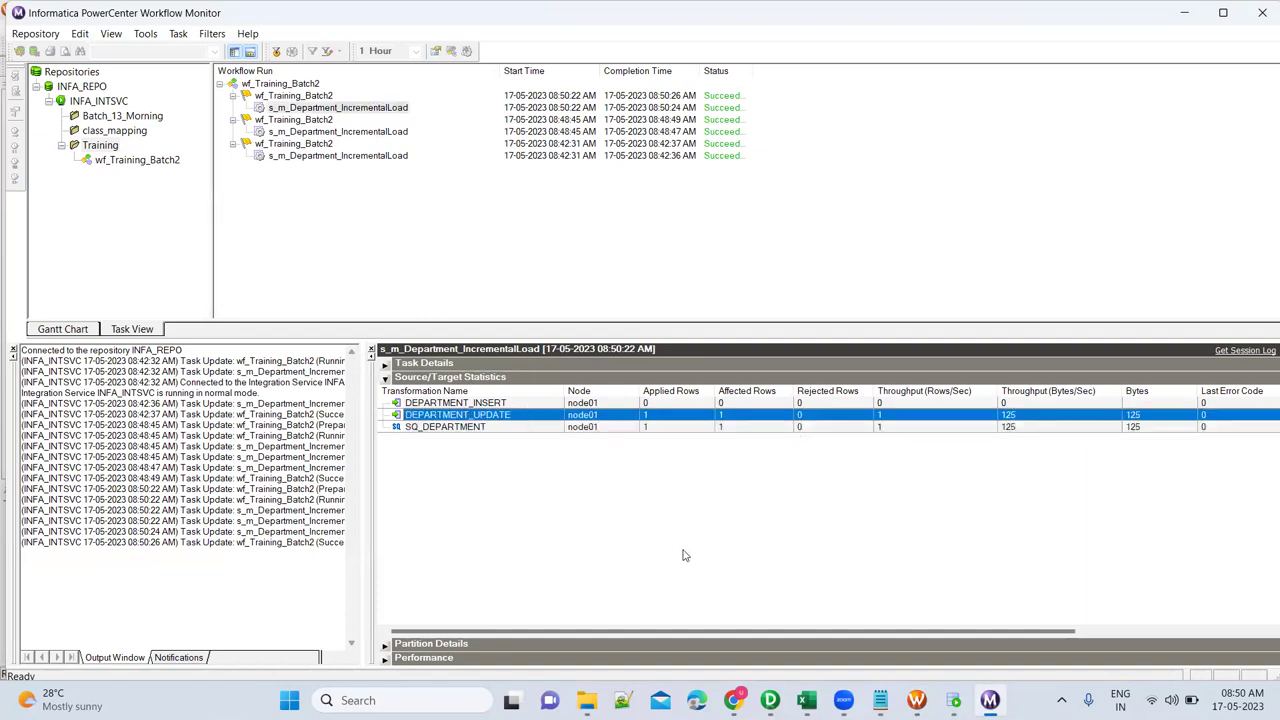
pyautogui.click(432, 112)
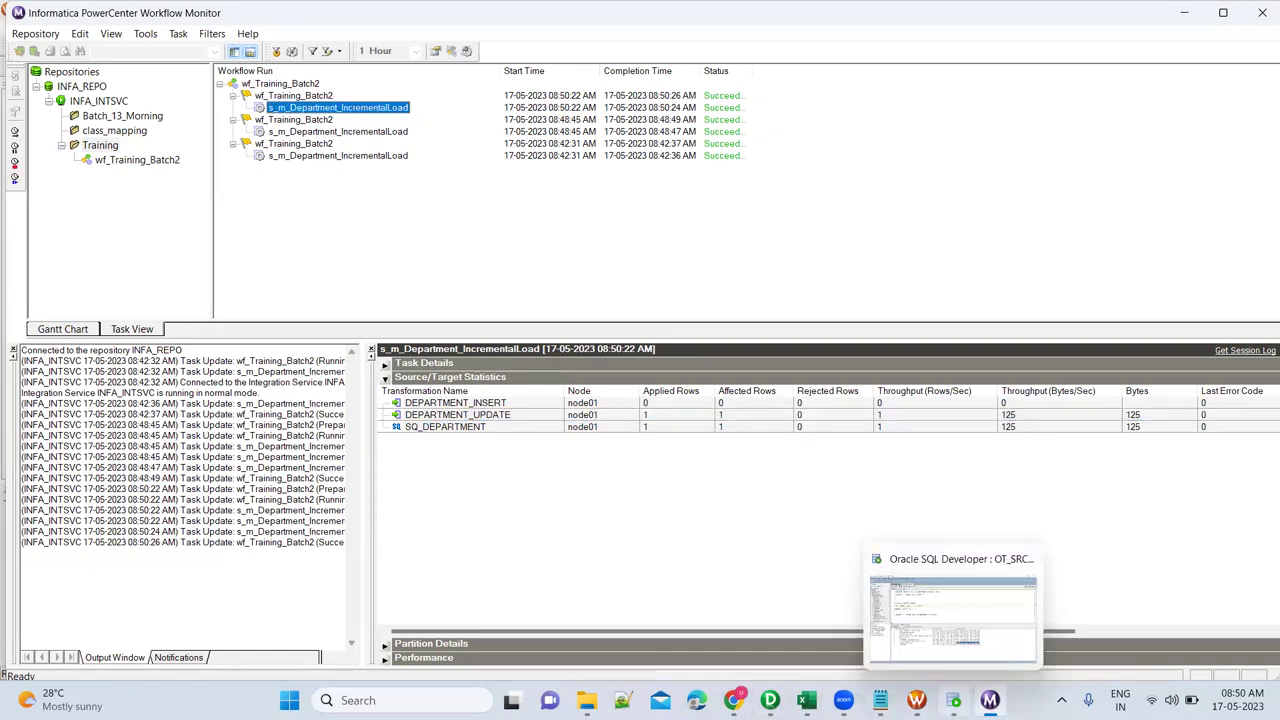
# Run the SQL Developer worksheet as a script, which raises ORA-01747 at line 7.
pyautogui.click(953, 700)
pyautogui.click(454, 307)
pyautogui.press('F5')
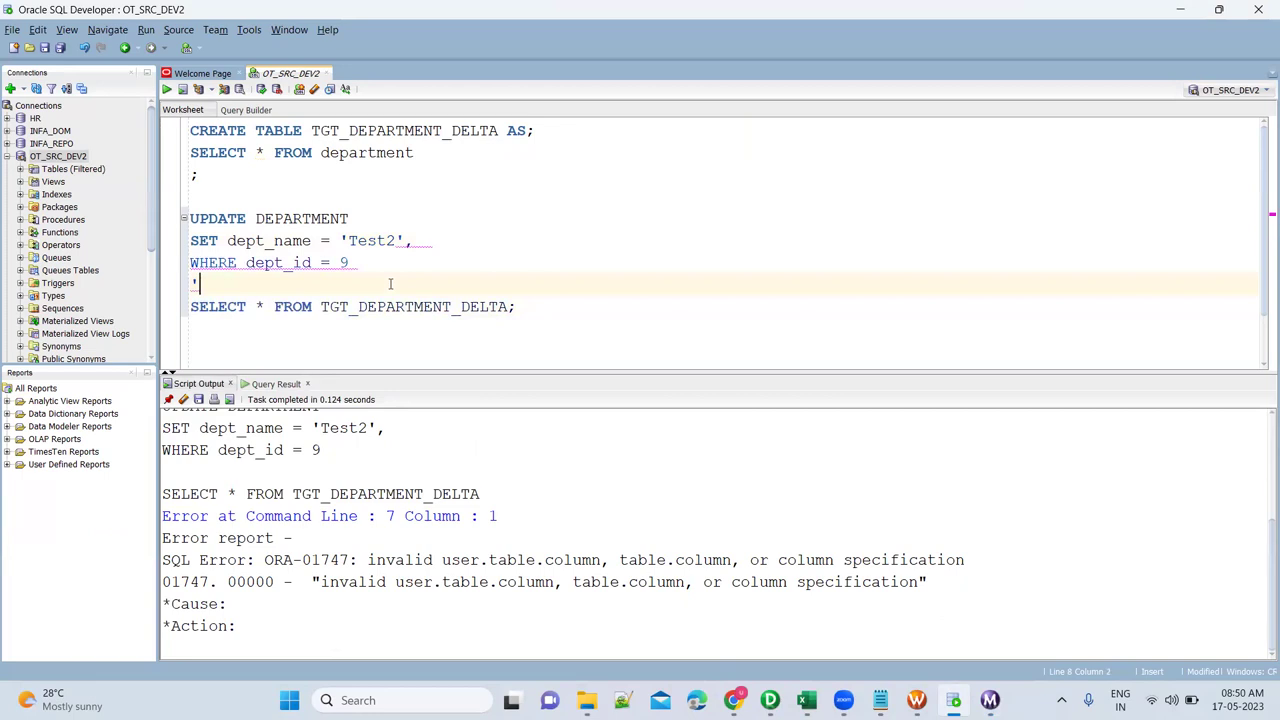
pyautogui.write(';')
pyautogui.press('Down')
pyautogui.hotkey('ctrl', 'Return')
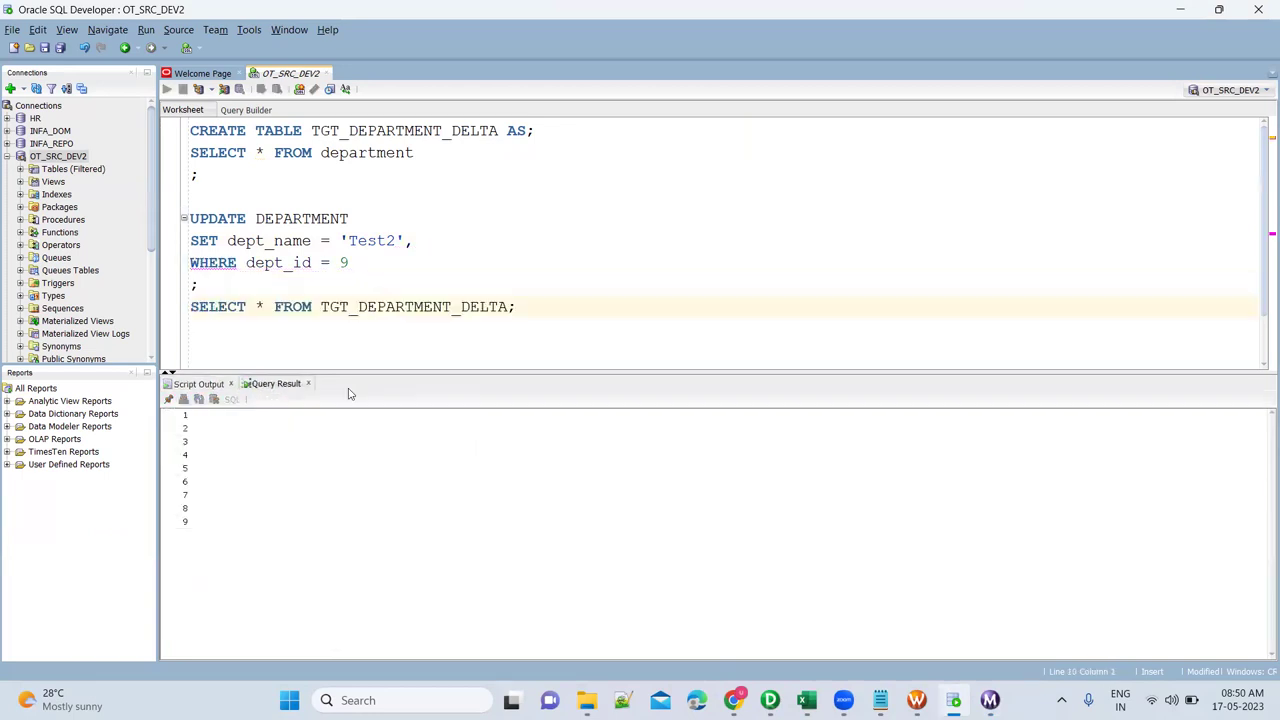
pyautogui.doubleClick(423, 537)
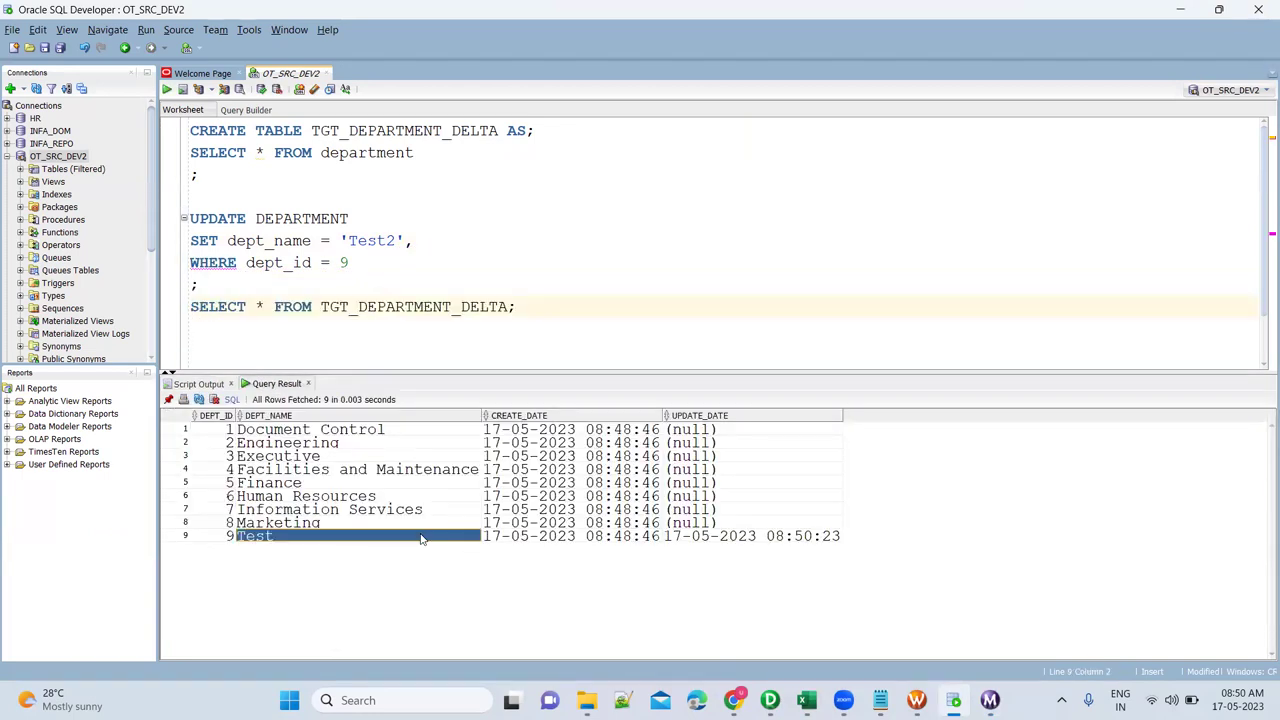
pyautogui.click(521, 540)
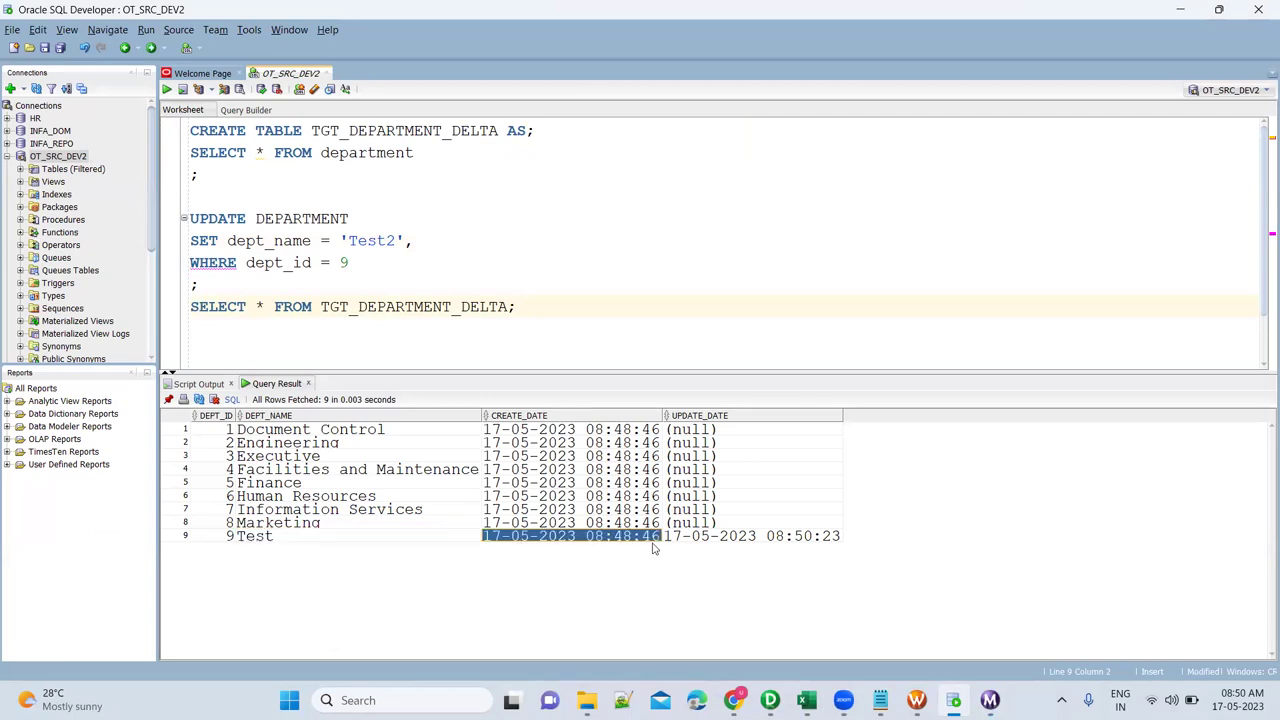
pyautogui.click(690, 540)
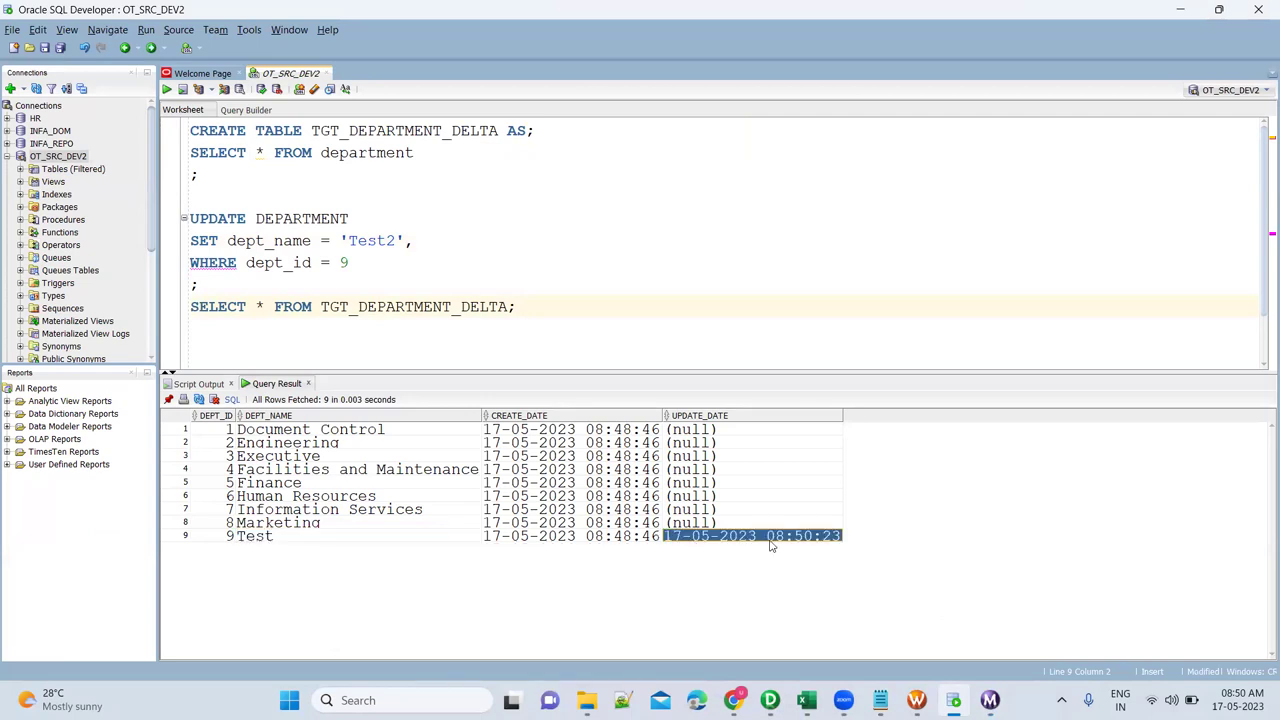
pyautogui.click(330, 152)
pyautogui.hotkey('ctrl', 'Return')
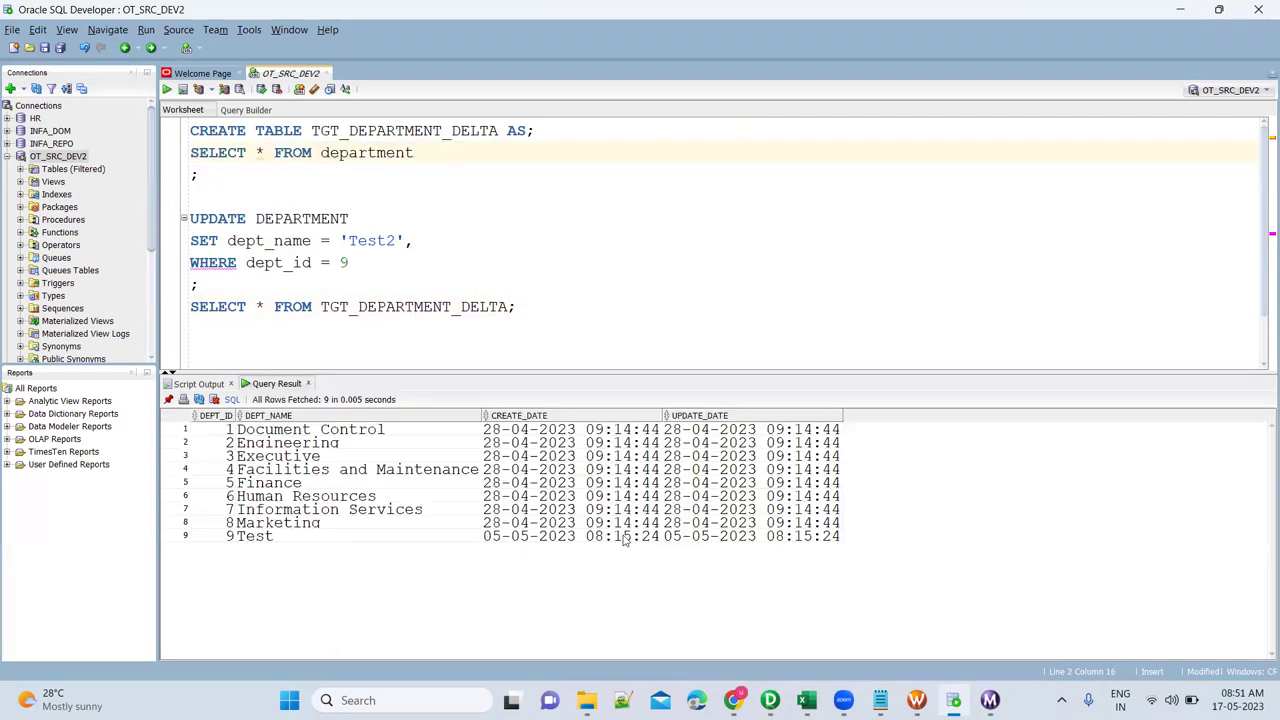
pyautogui.click(728, 537)
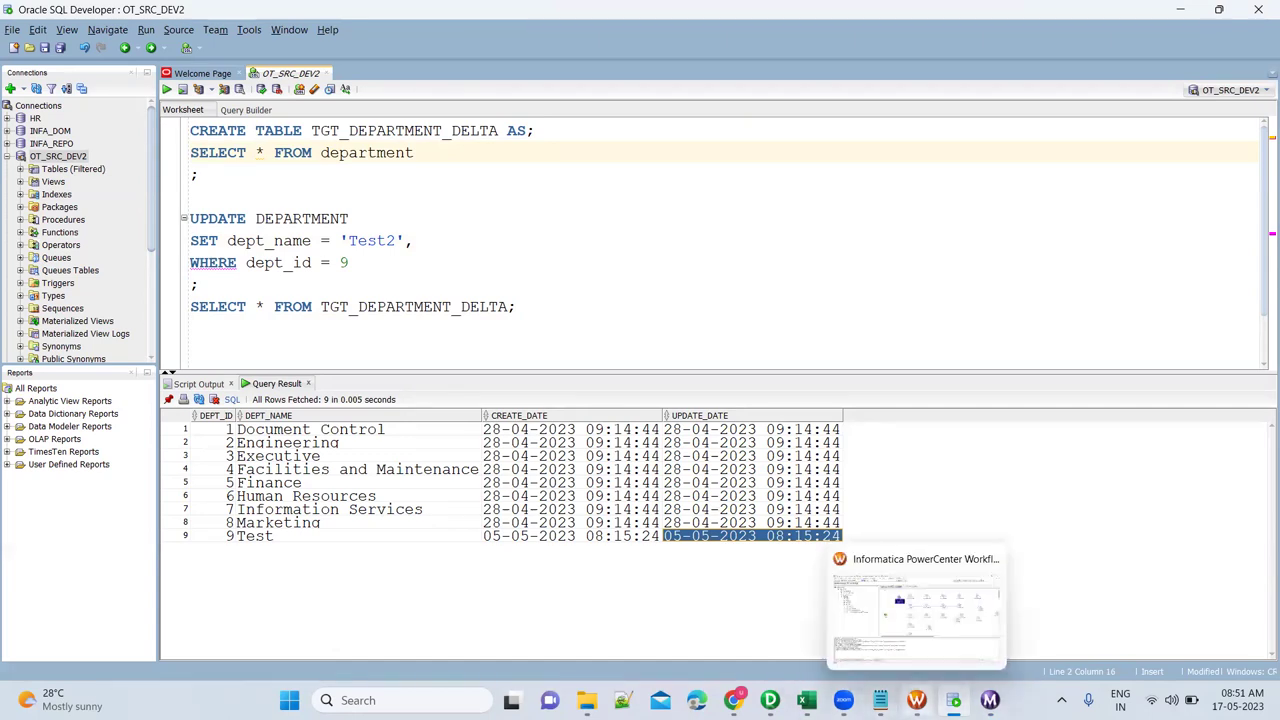
pyautogui.hotkey('alt', 'Tab')
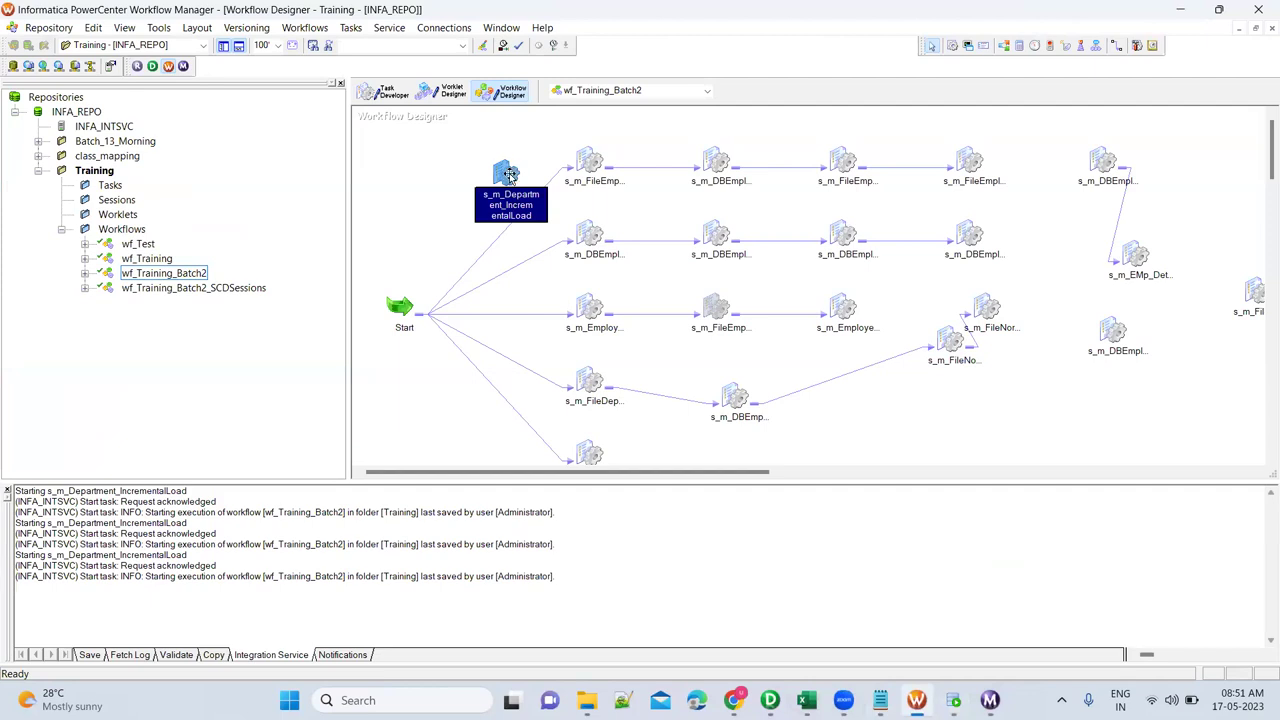
# Open the session's SQ_DEPARTMENT Sql Query, which filters UPDATE_DATE by $$Last_Run_Date.
pyautogui.doubleClick(512, 174)
pyautogui.click(563, 164)
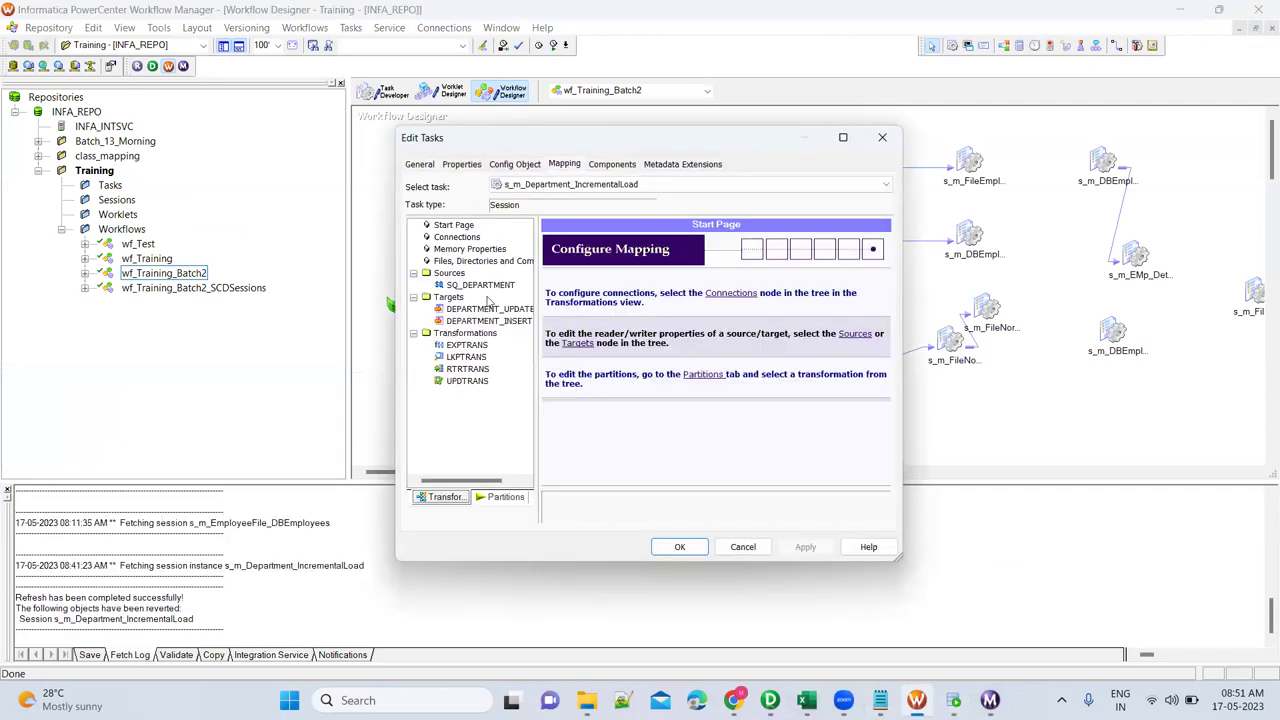
pyautogui.click(489, 287)
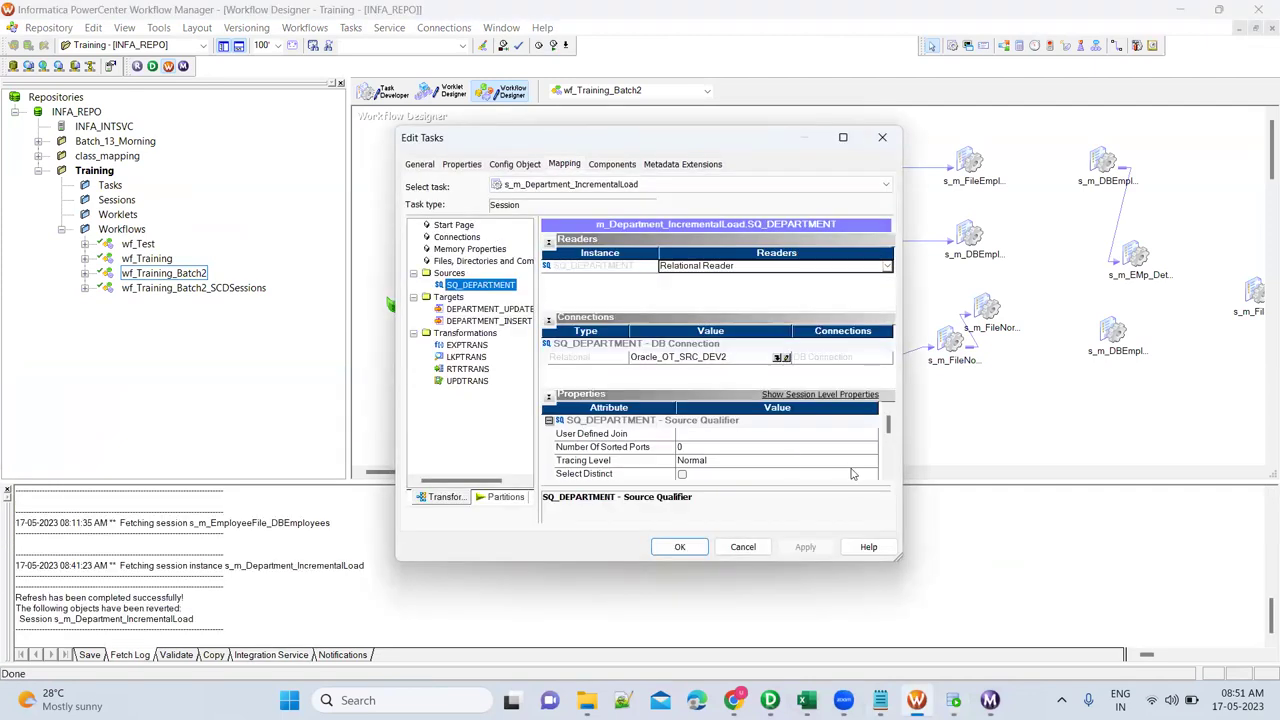
pyautogui.scroll(-3, 883, 479)
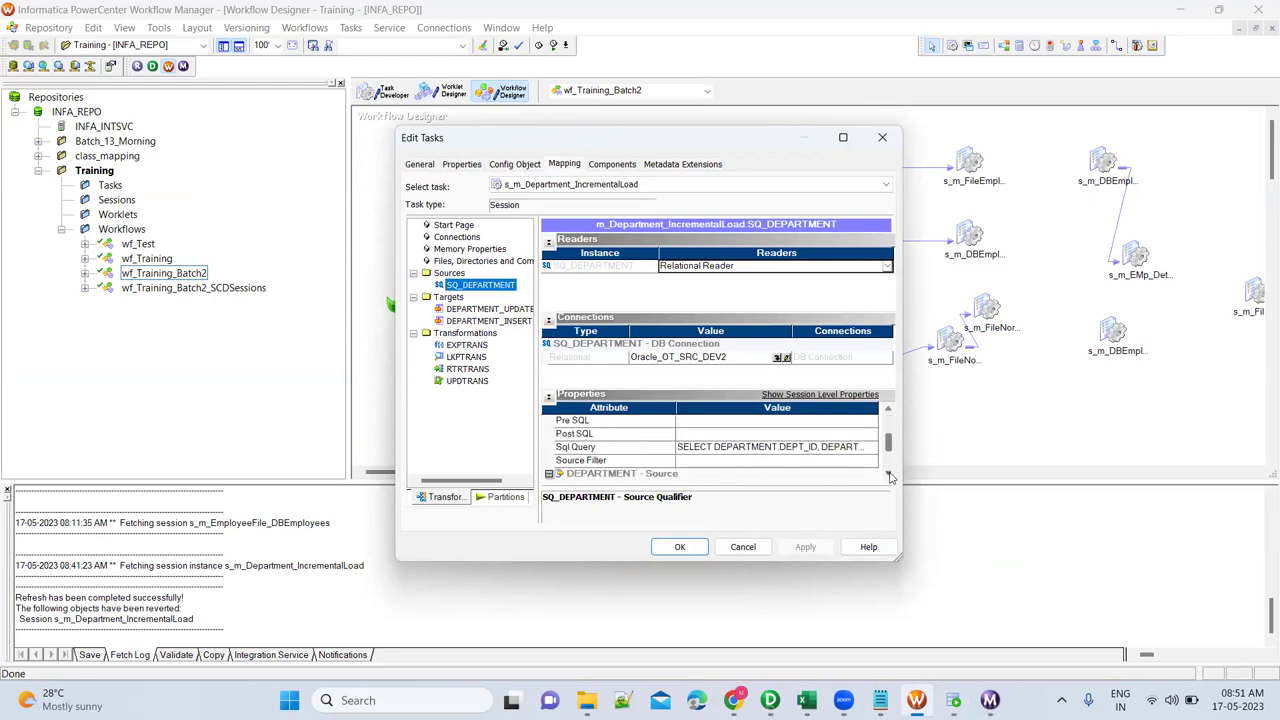
pyautogui.click(870, 447)
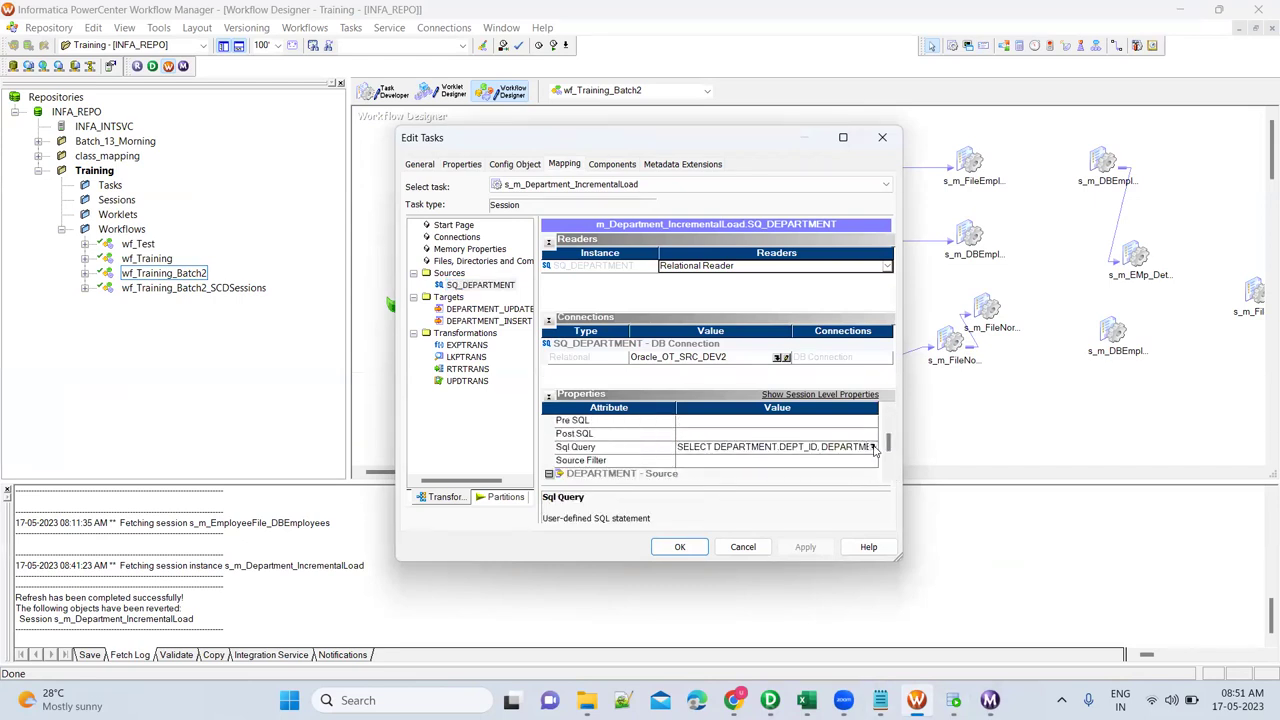
pyautogui.click(873, 447)
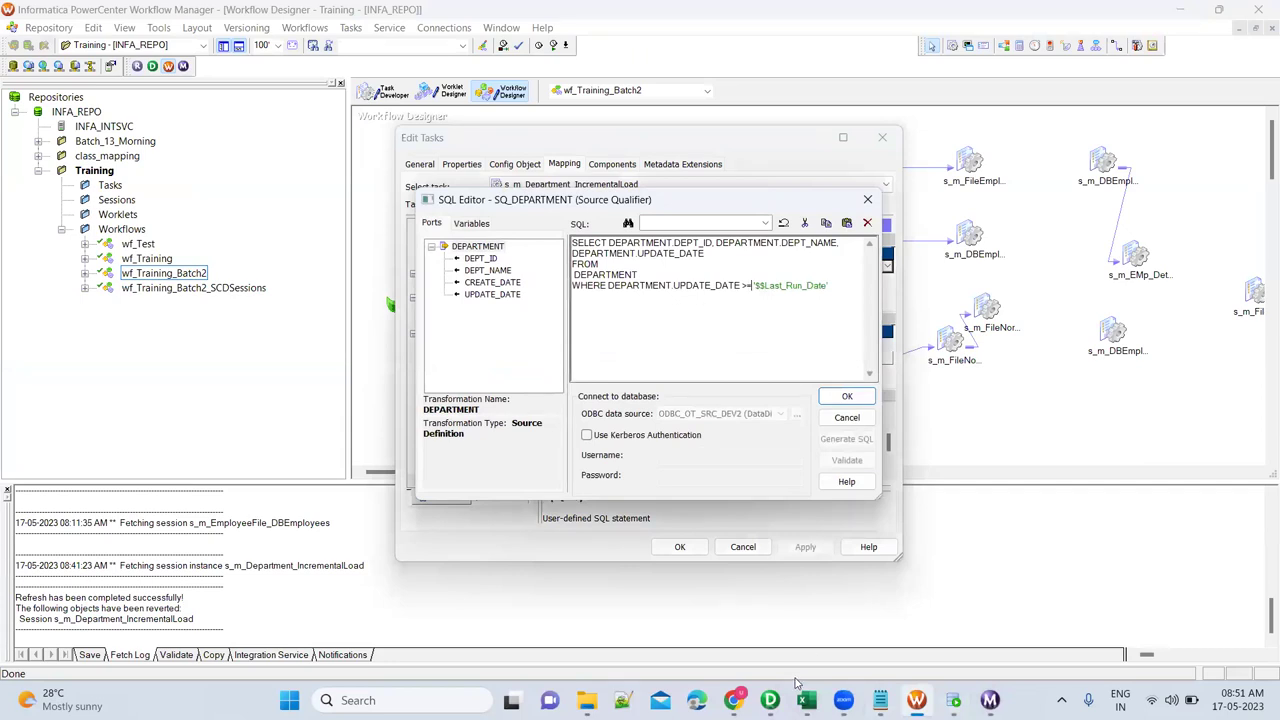
# Recheck row 9's name and UPDATE_DATE in the source department table in SQL Developer.
pyautogui.moveTo(880, 700)
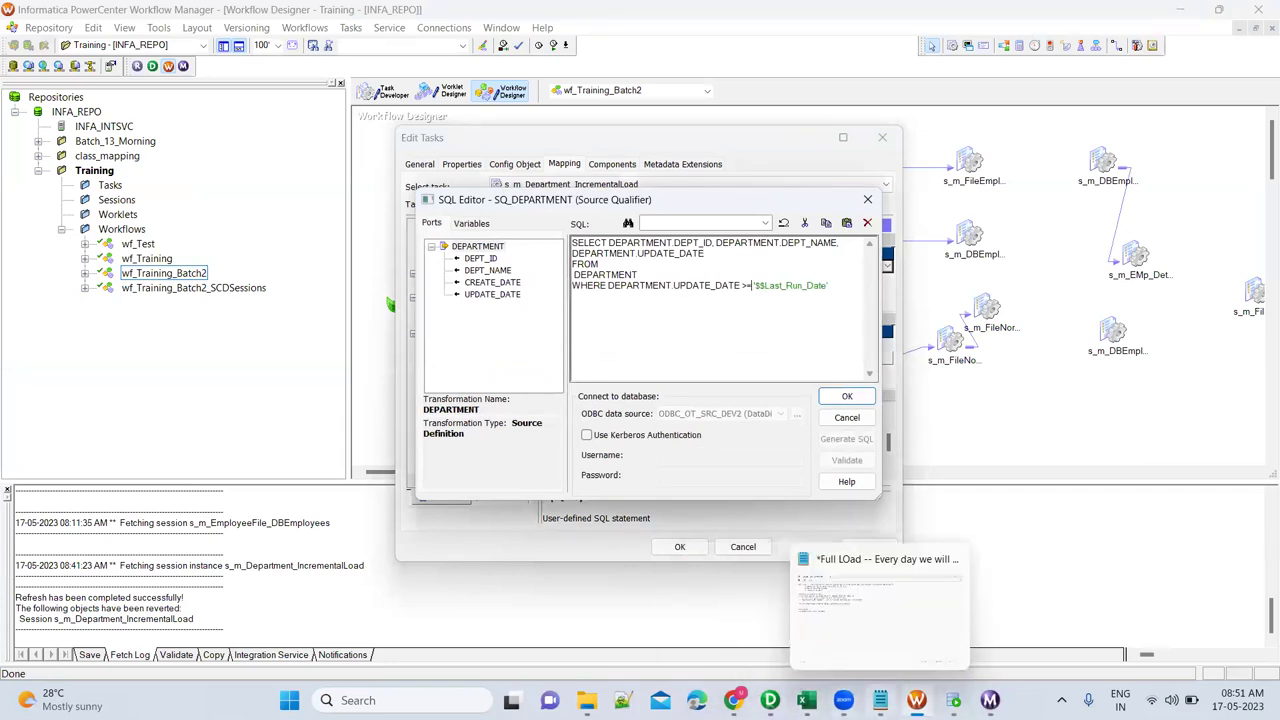
pyautogui.click(953, 700)
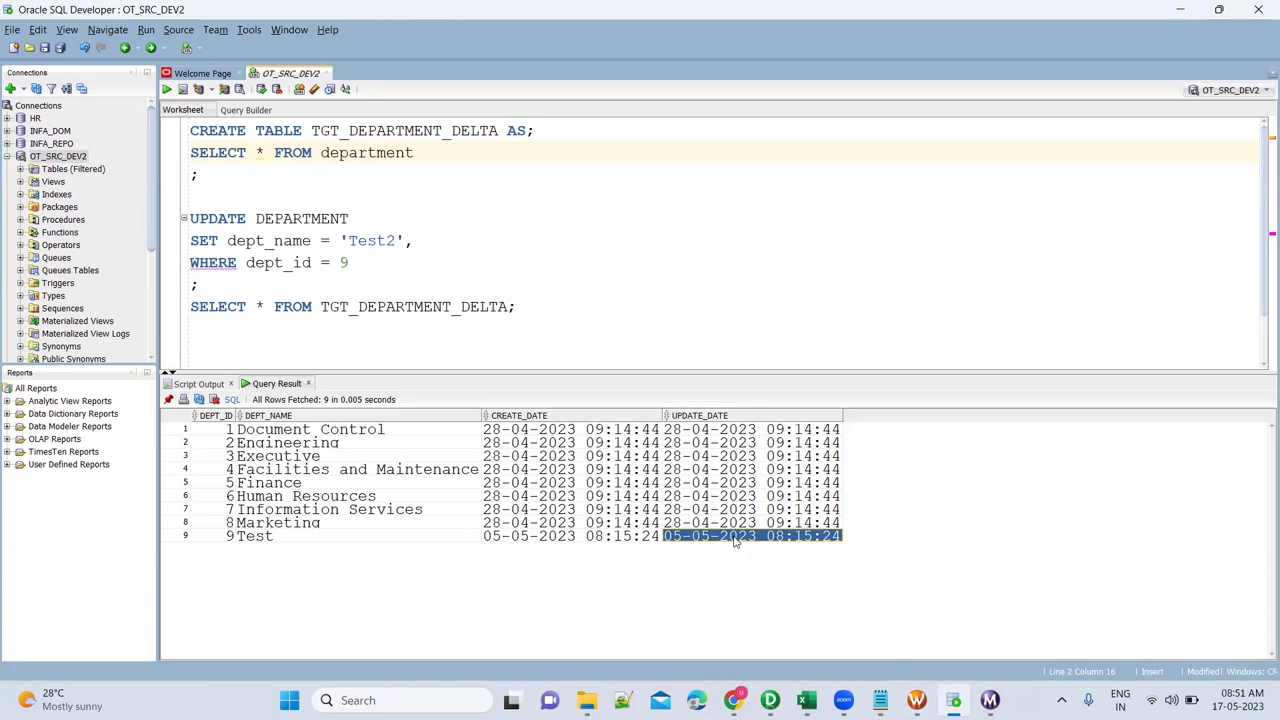
pyautogui.click(413, 538)
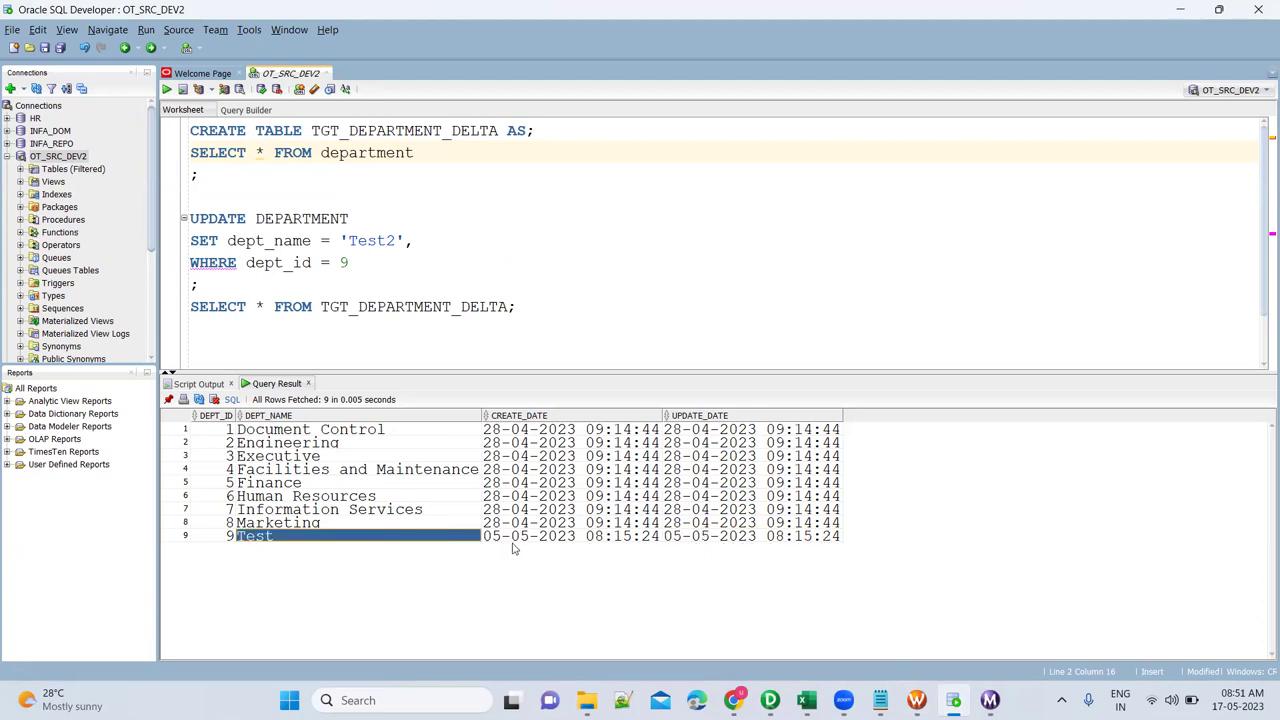
pyautogui.click(698, 540)
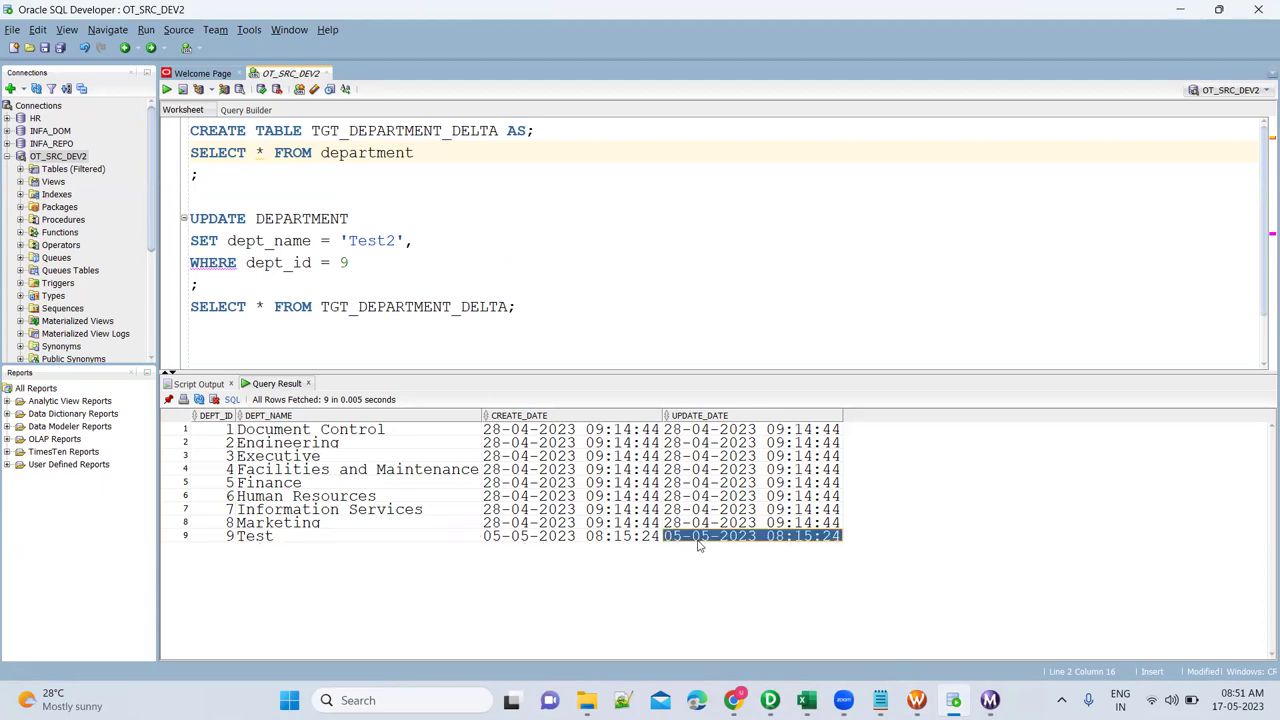
pyautogui.click(778, 699)
# Review SQ_DEPARTMENT's SQL query filtering UPDATE_DATE > '$$Last_Run_Date' and apply it.
pyautogui.doubleClick(446, 290)
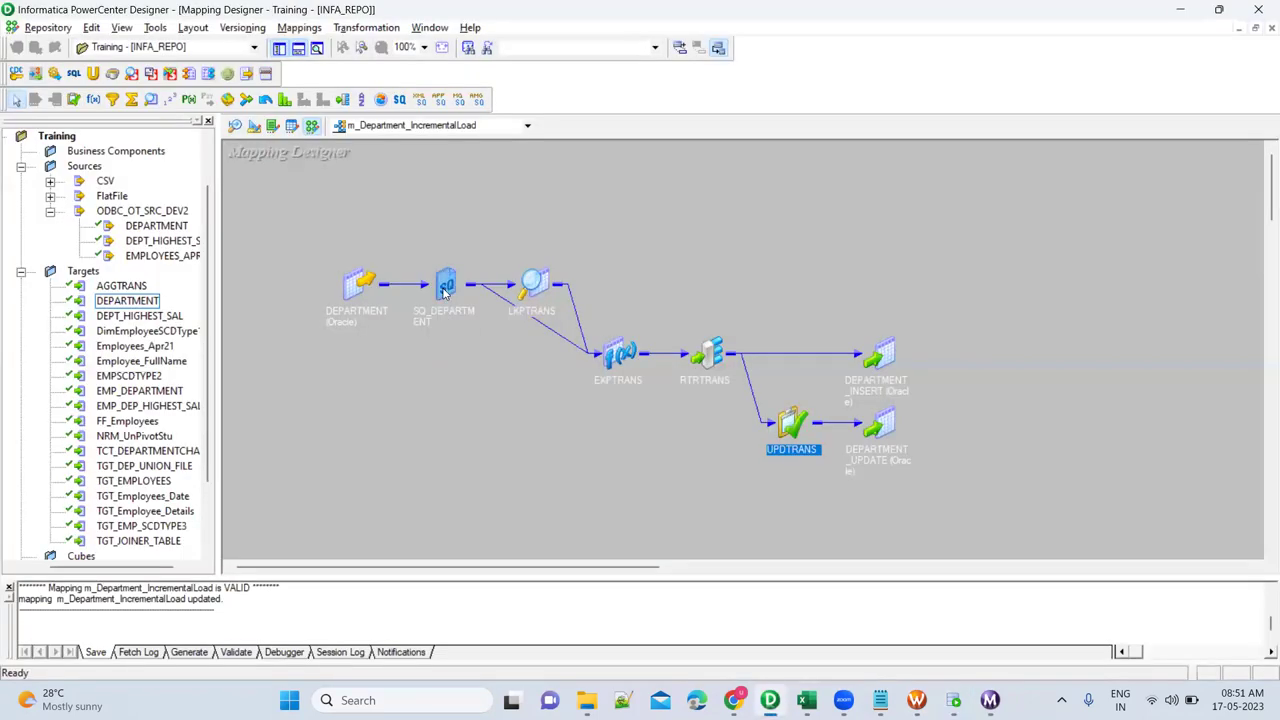
pyautogui.doubleClick(478, 287)
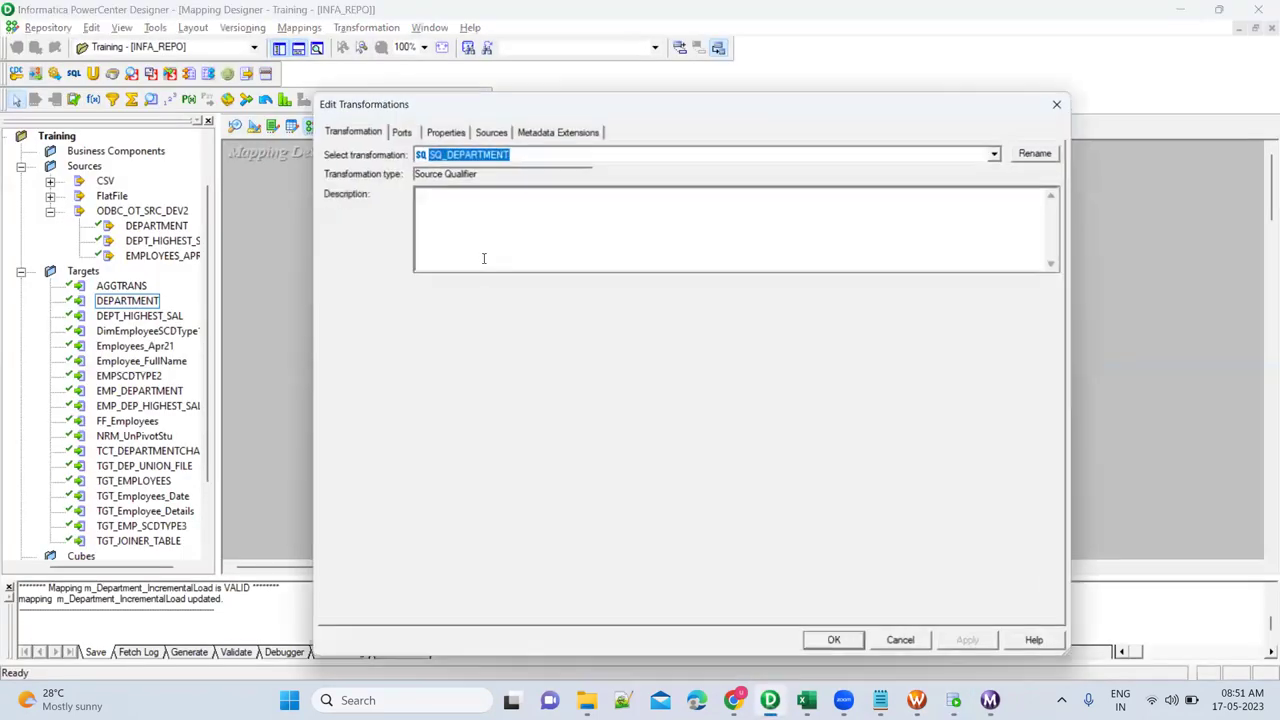
pyautogui.click(445, 131)
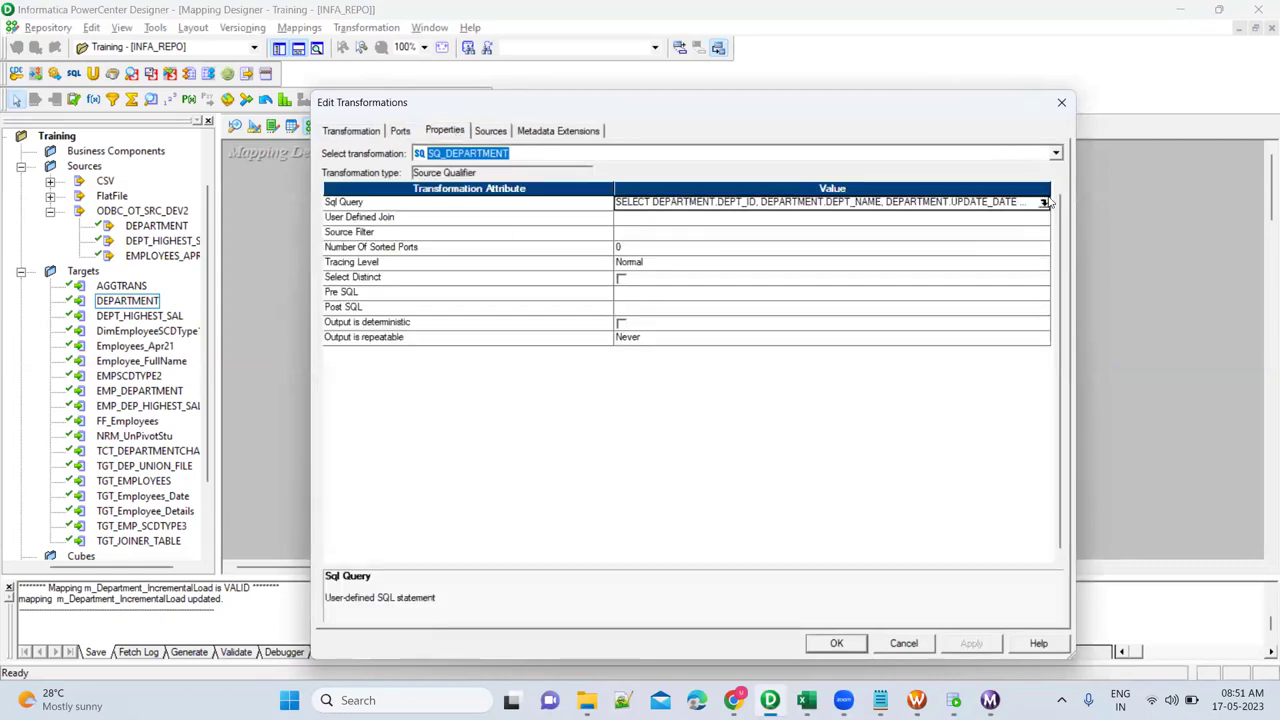
pyautogui.click(1043, 203)
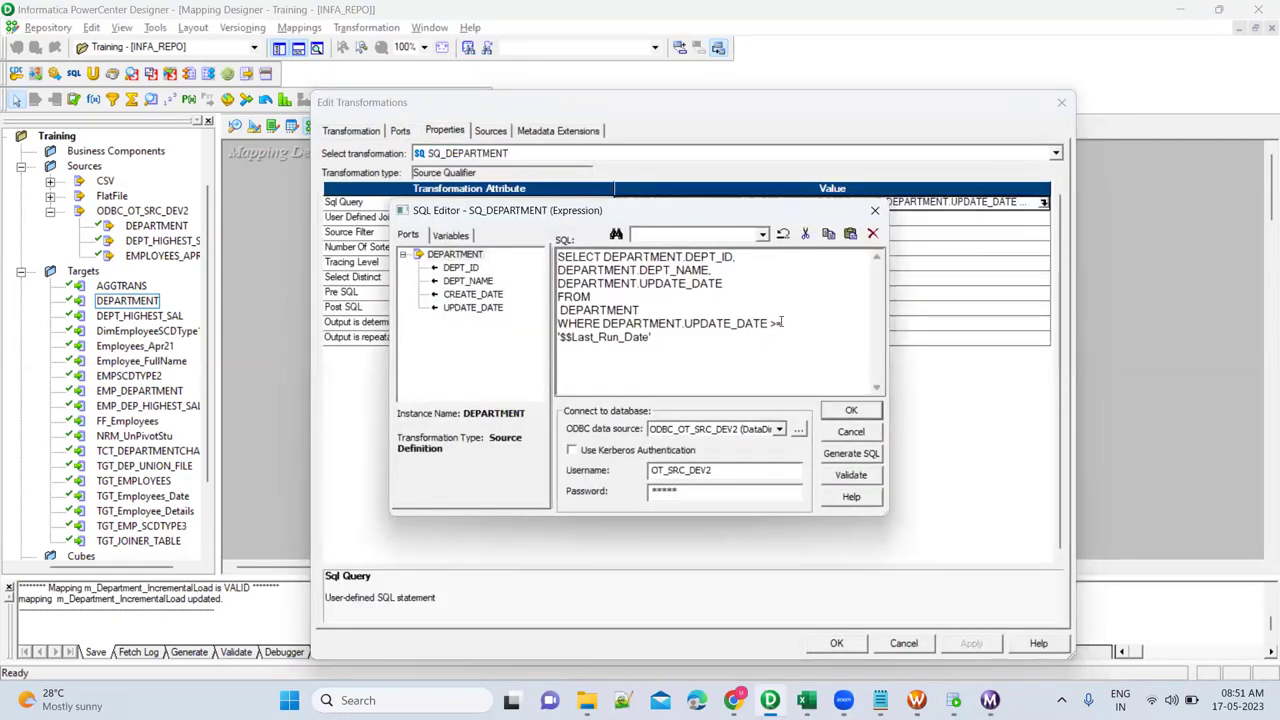
pyautogui.click(848, 411)
pyautogui.click(970, 645)
pyautogui.click(838, 643)
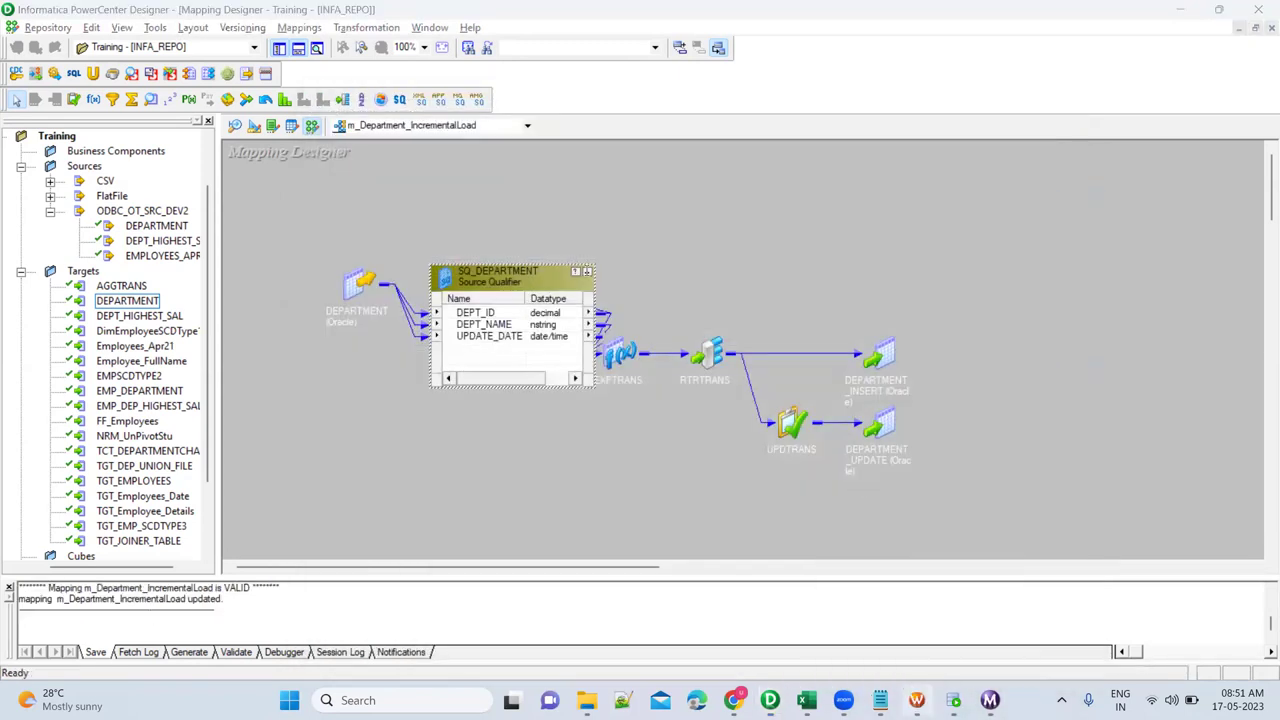
pyautogui.click(916, 700)
# Refresh the incremental-load session's mapping and save the workflow.
pyautogui.press('Escape')
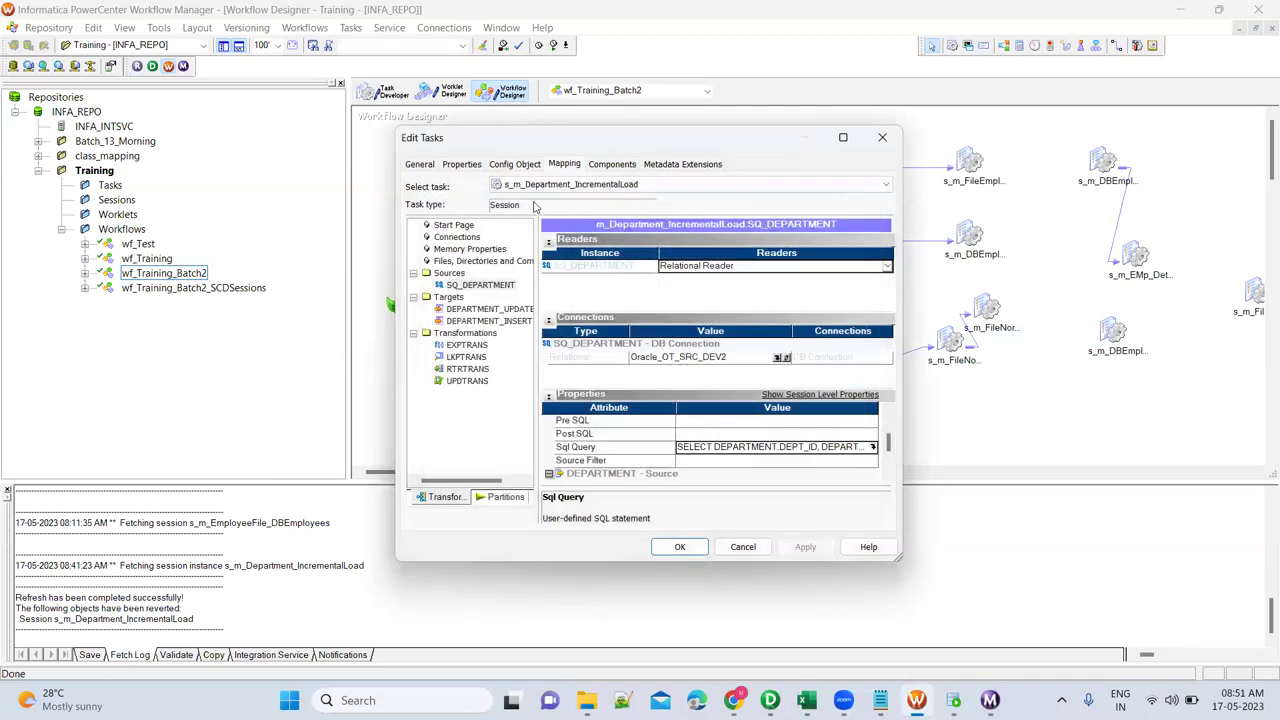
pyautogui.press('Escape')
pyautogui.rightClick(510, 176)
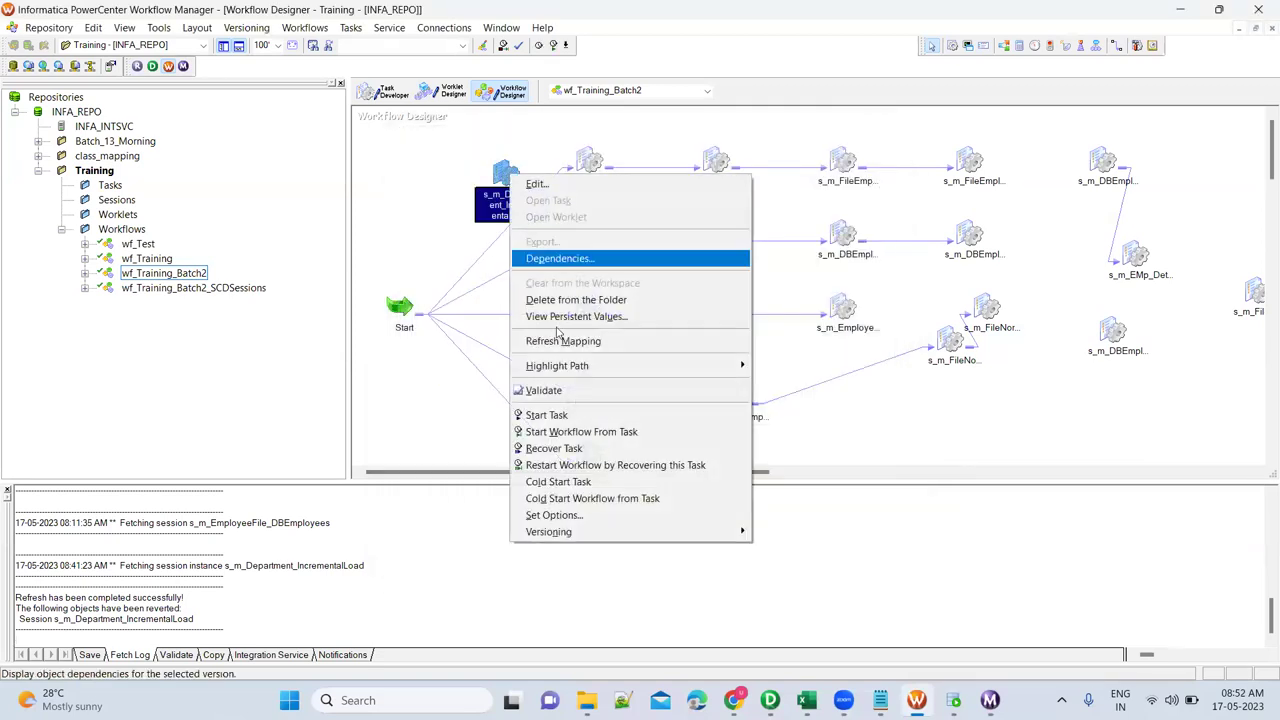
pyautogui.click(560, 342)
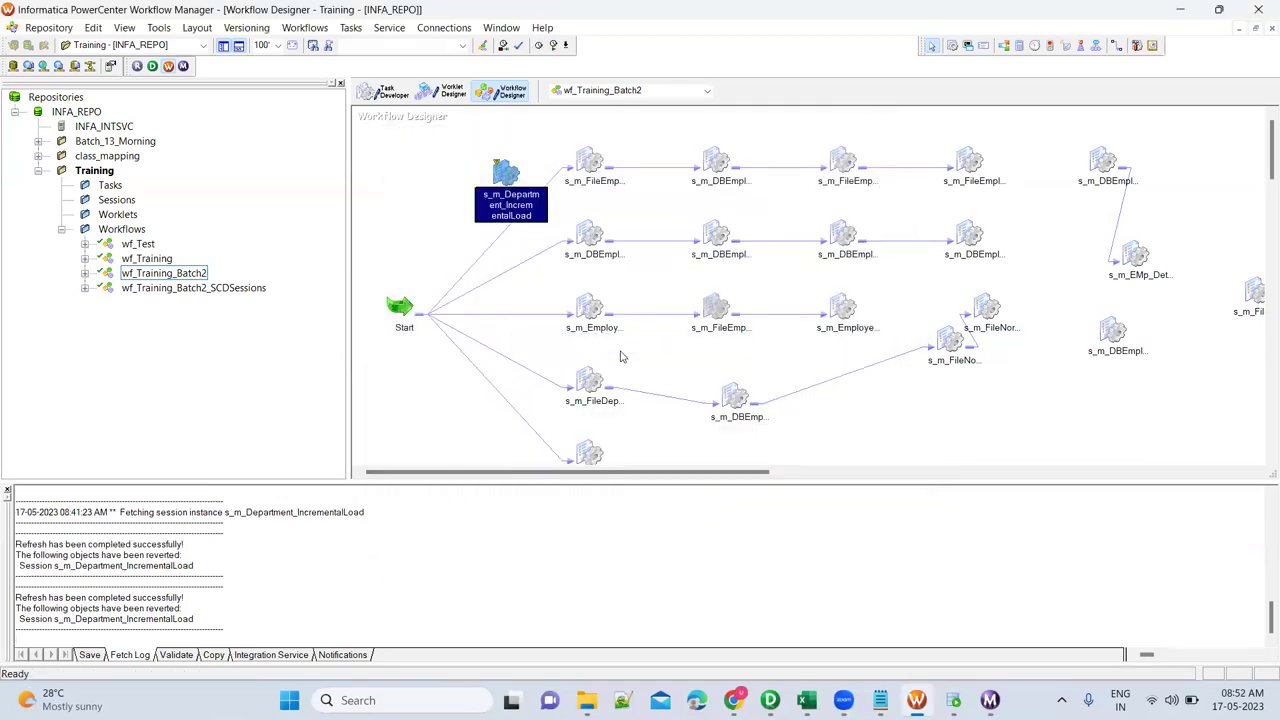
pyautogui.hotkey('ctrl', 's')
# Start s_m_Department_IncrementalLoad and confirm it succeeds with 0 rows read or loaded.
pyautogui.rightClick(503, 176)
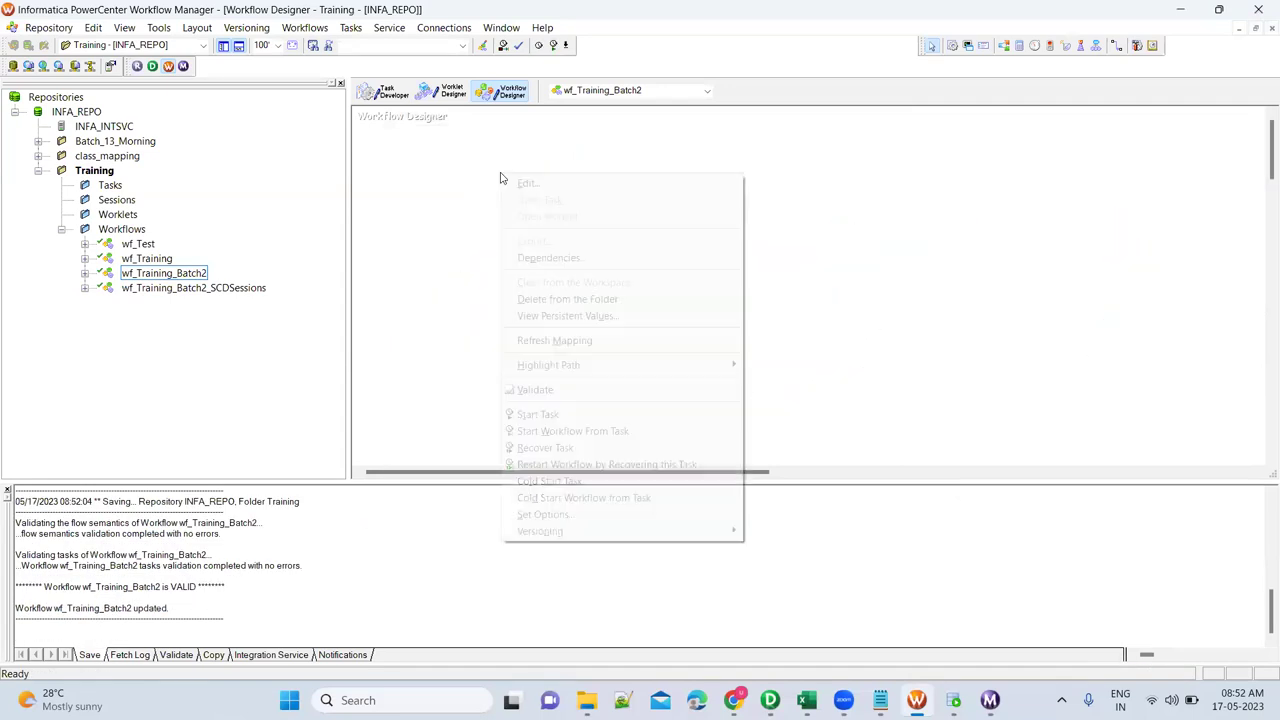
pyautogui.click(540, 414)
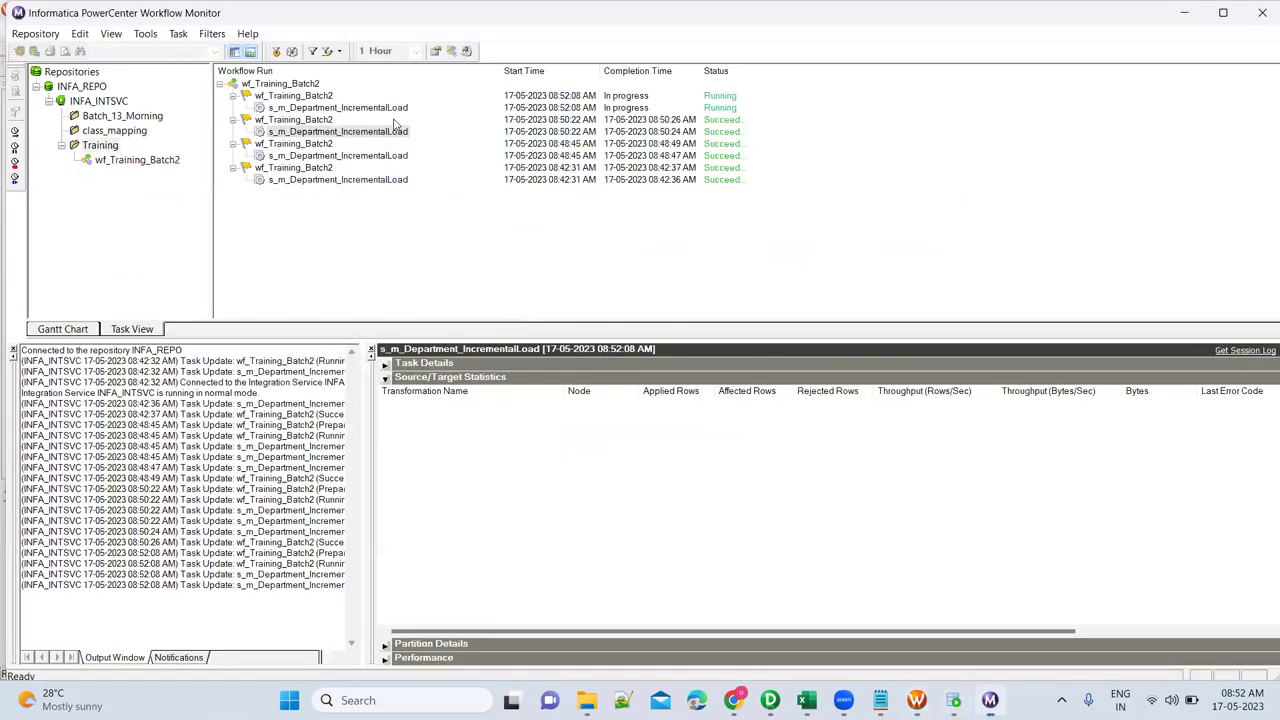
pyautogui.click(394, 109)
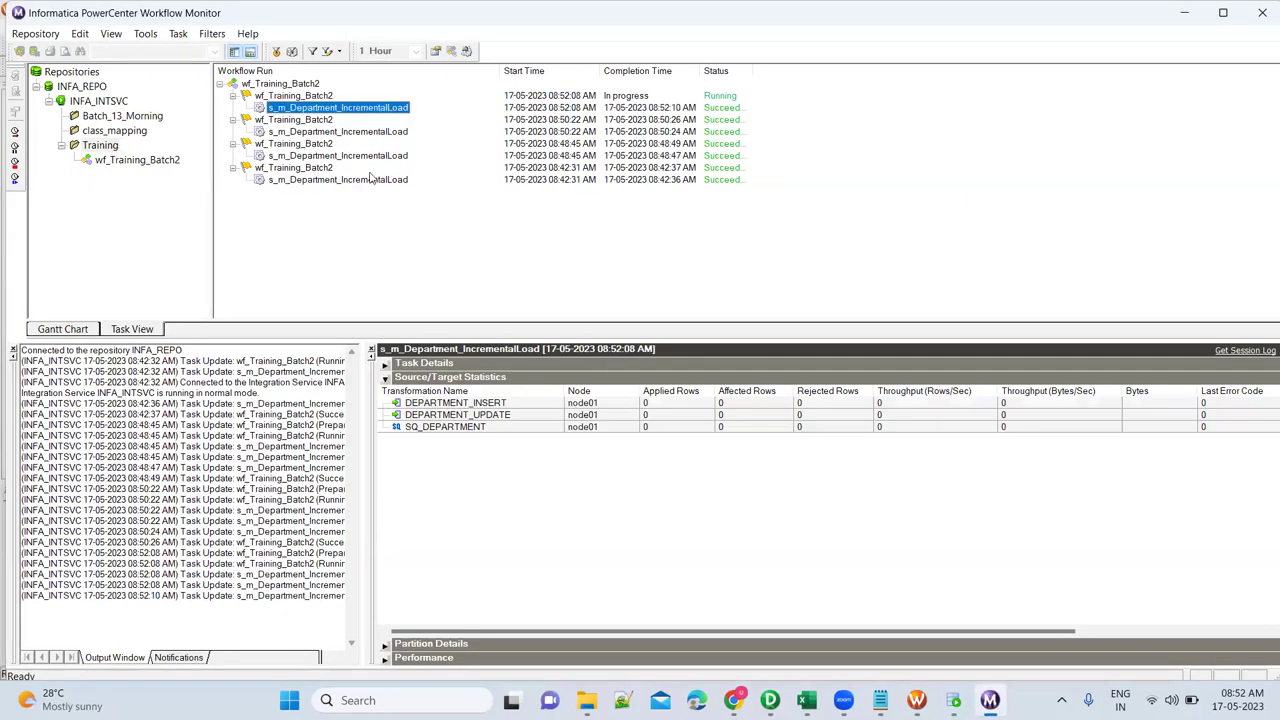
pyautogui.click(666, 432)
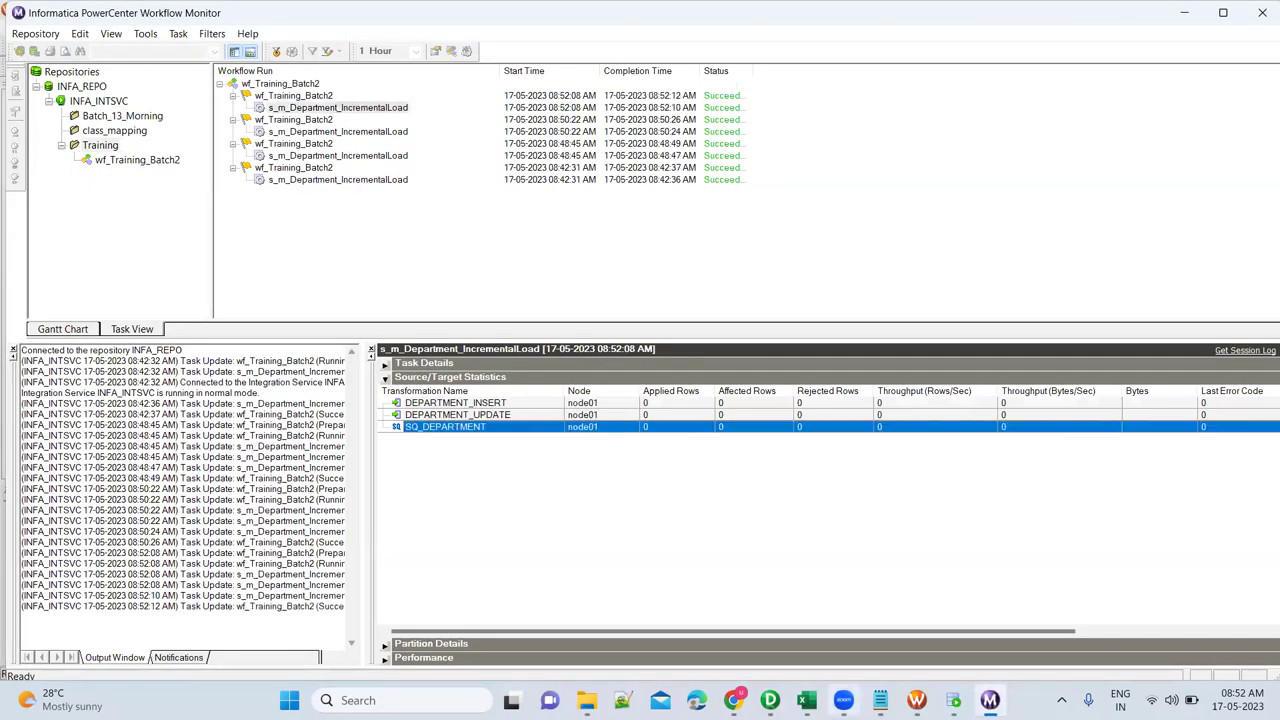
# Rerun the department query in SQL Developer.
pyautogui.click(953, 700)
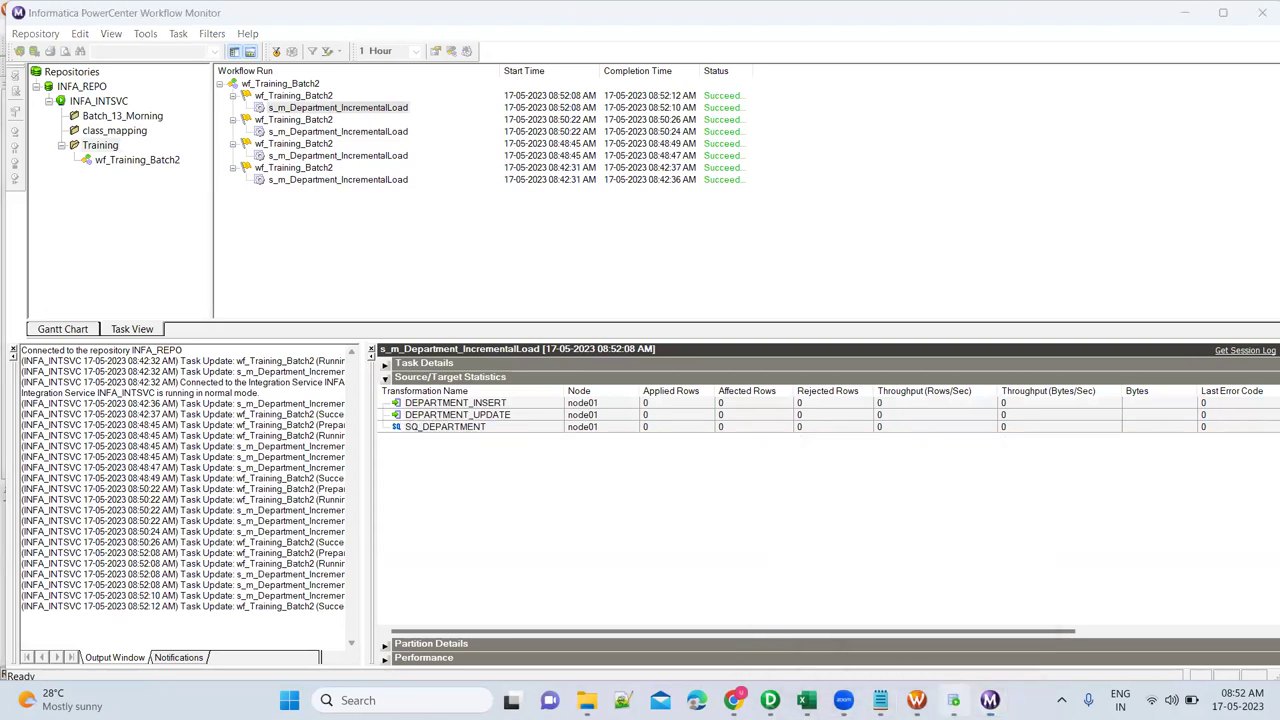
pyautogui.click(385, 152)
pyautogui.hotkey('ctrl', 'Return')
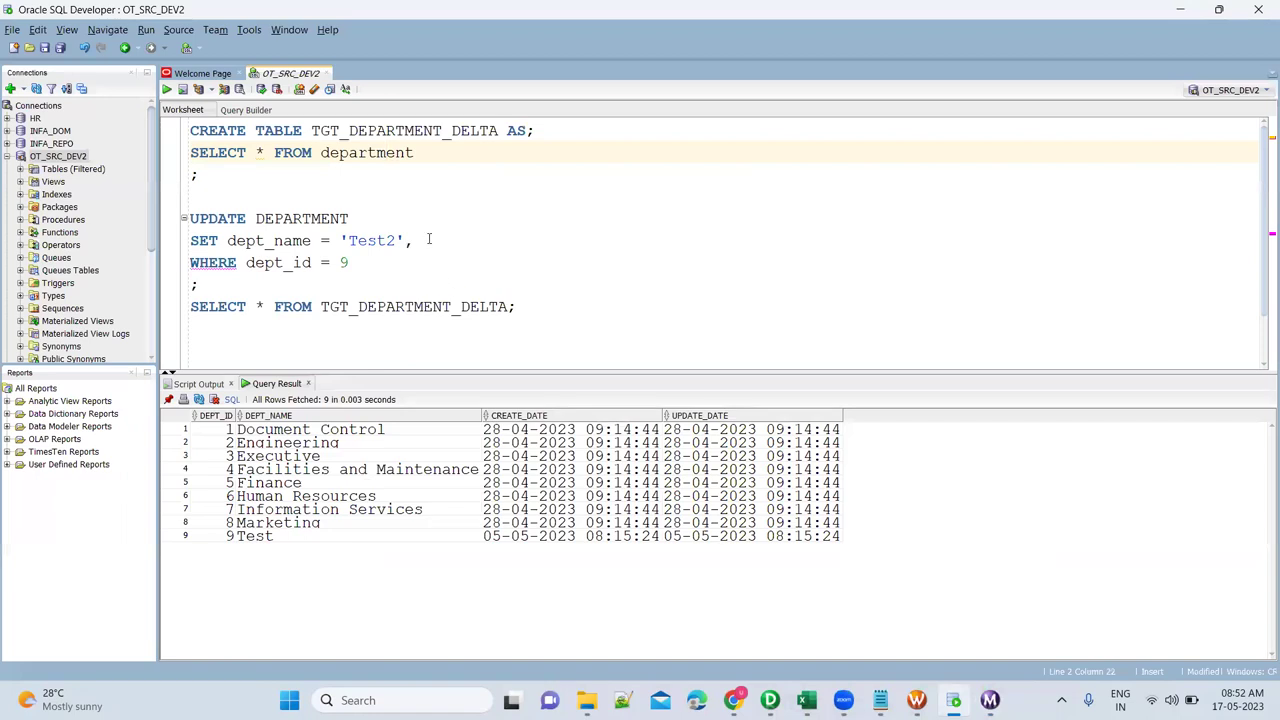
pyautogui.click(428, 240)
pyautogui.write('UPDATE')
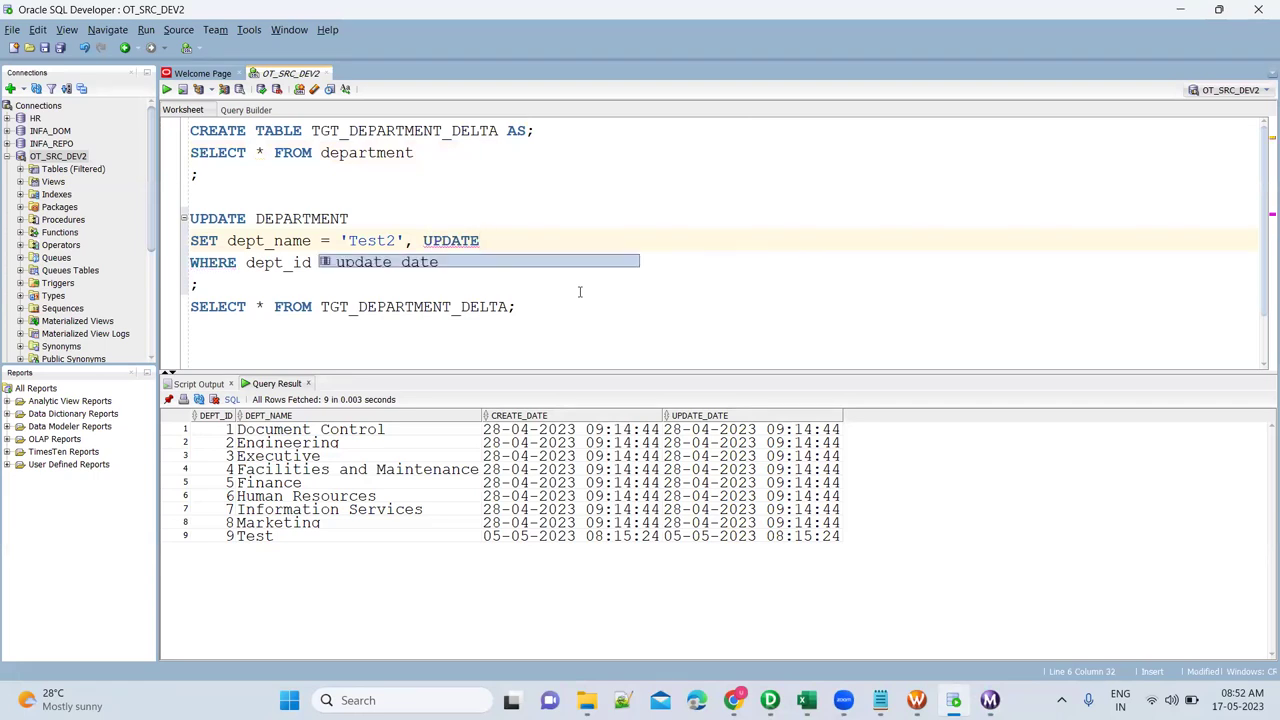
pyautogui.press('Return')
pyautogui.write('=')
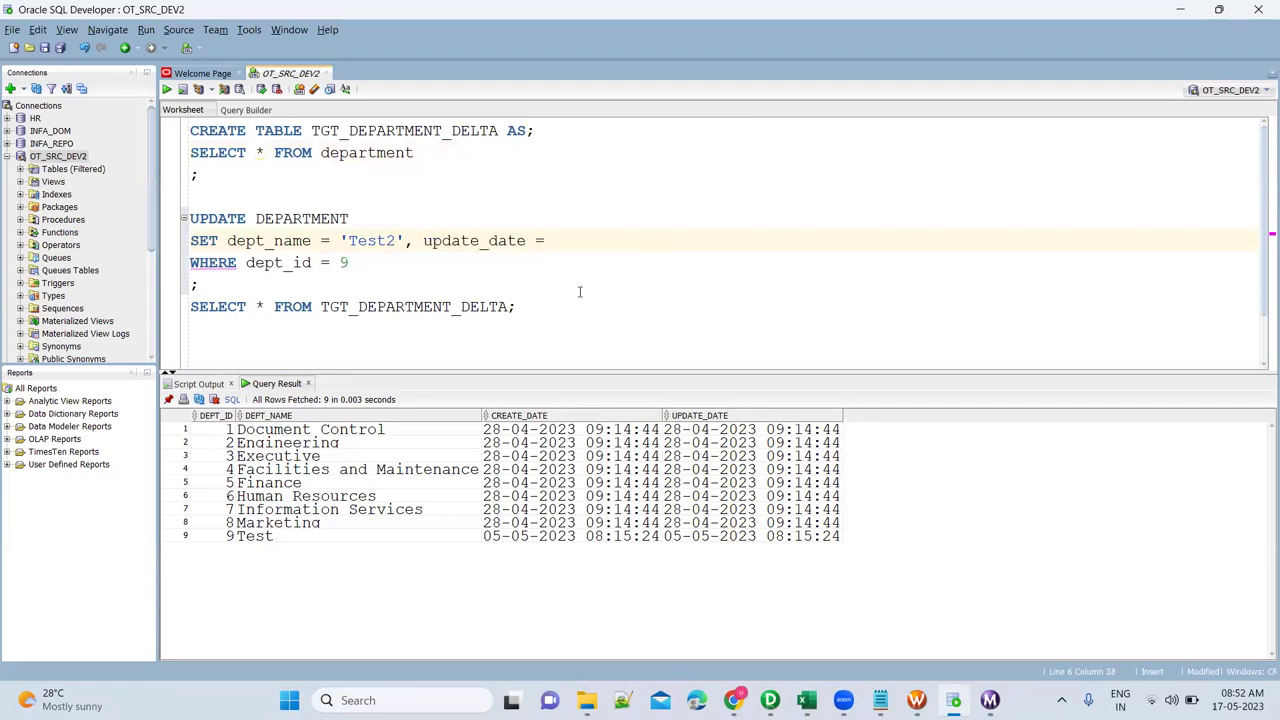
pyautogui.write(' SYSDATE')
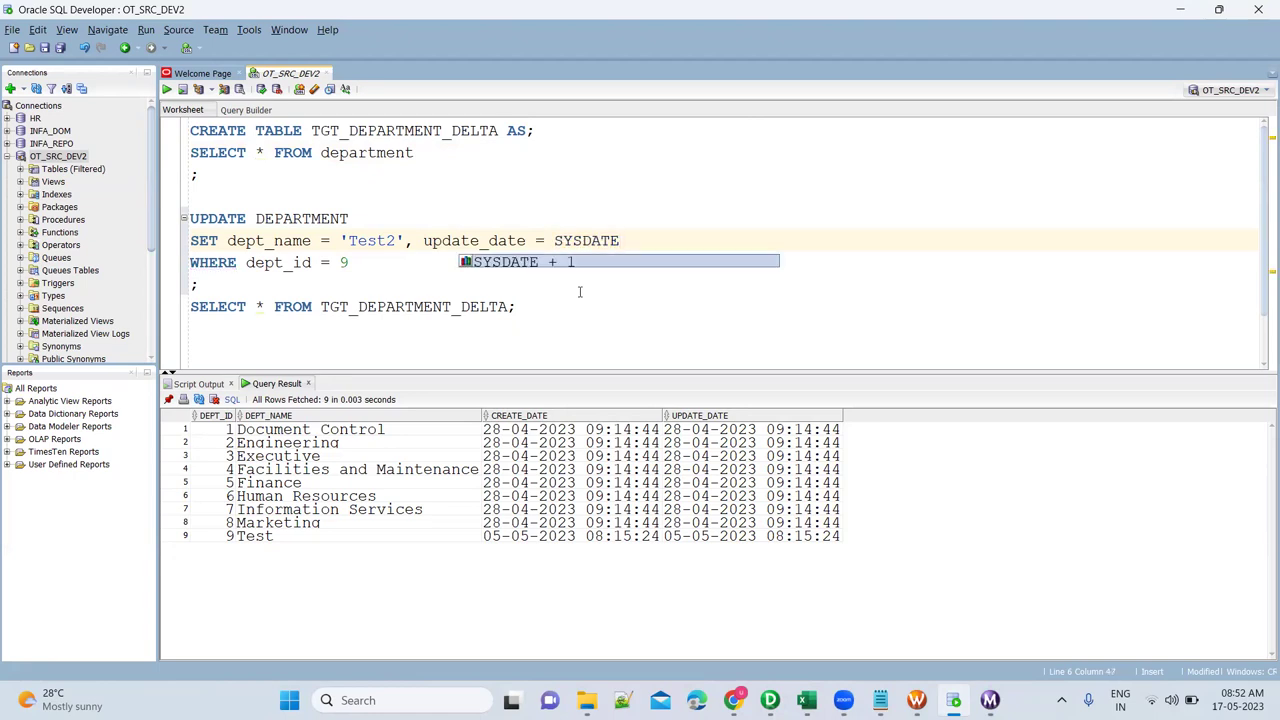
pyautogui.press('Escape')
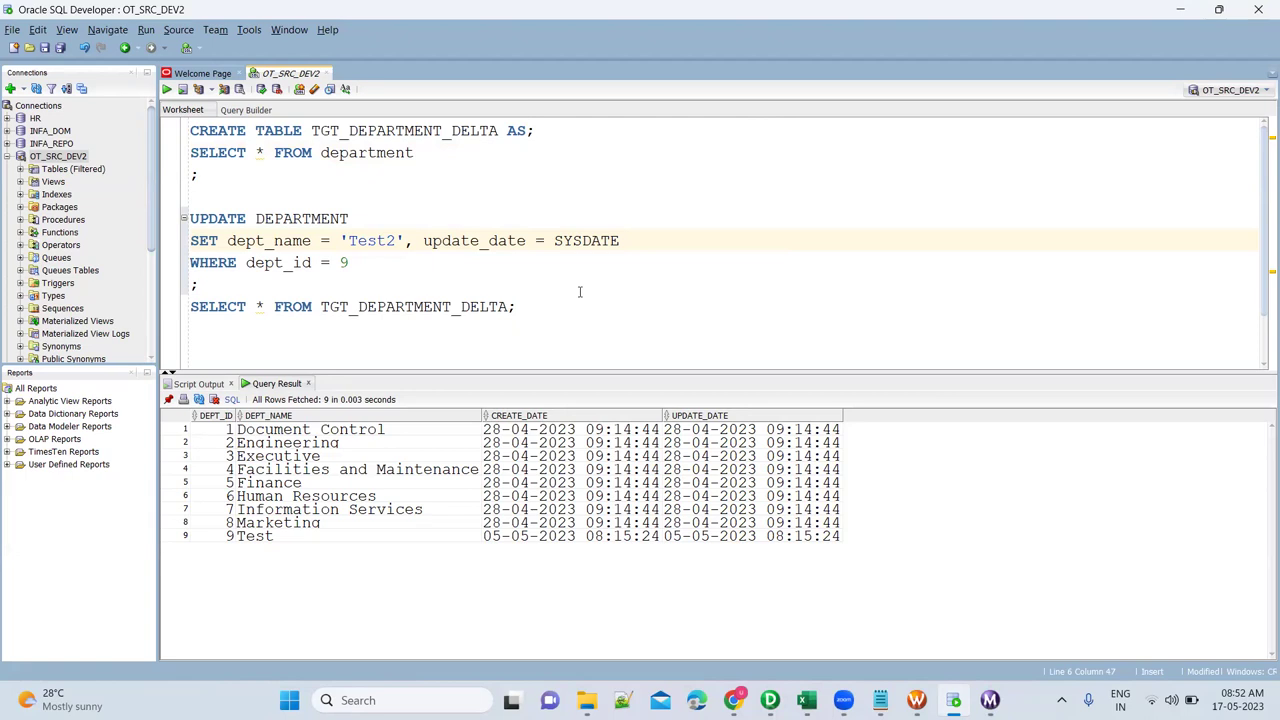
pyautogui.press('F5')
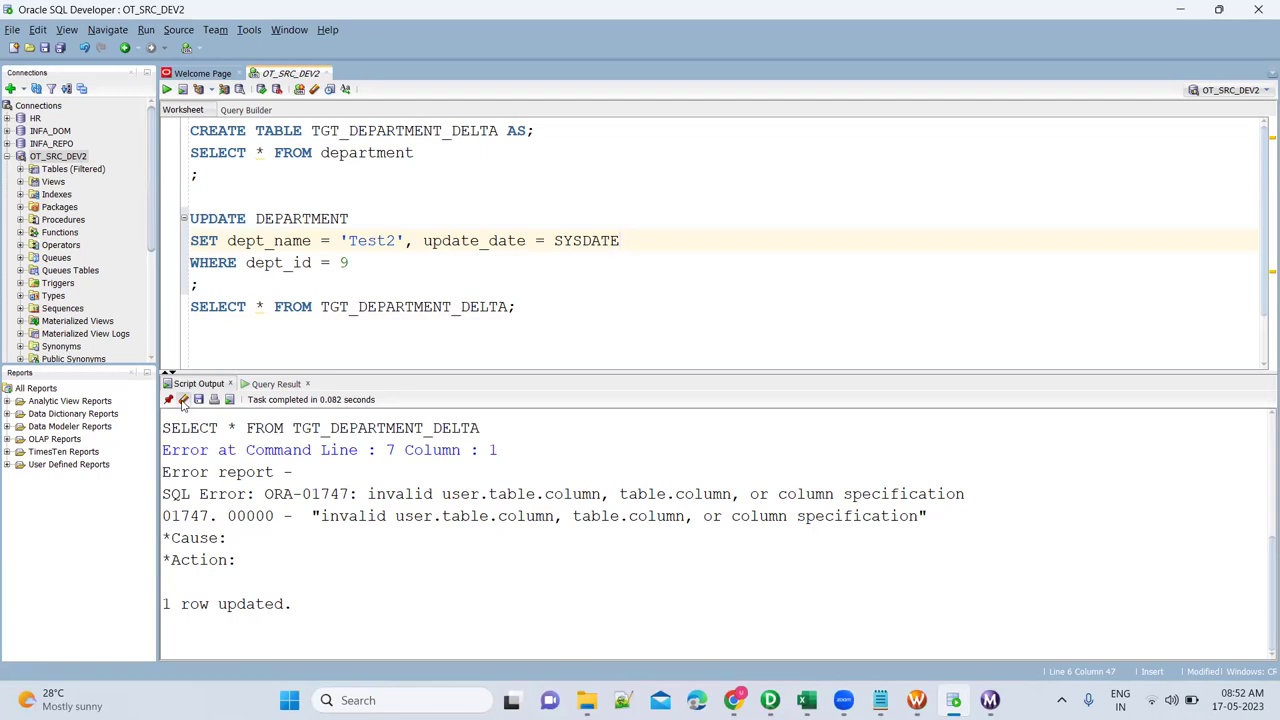
pyautogui.click(183, 399)
pyautogui.click(352, 156)
pyautogui.hotkey('ctrl', 'Return')
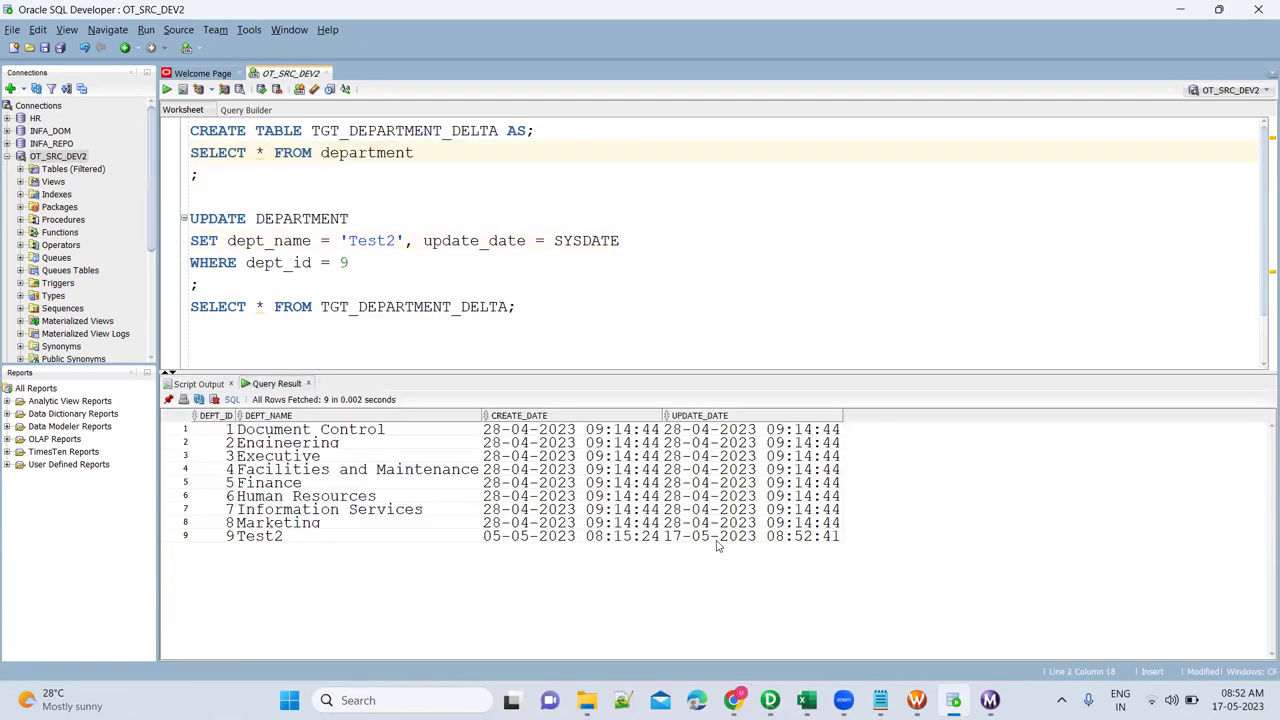
pyautogui.click(757, 540)
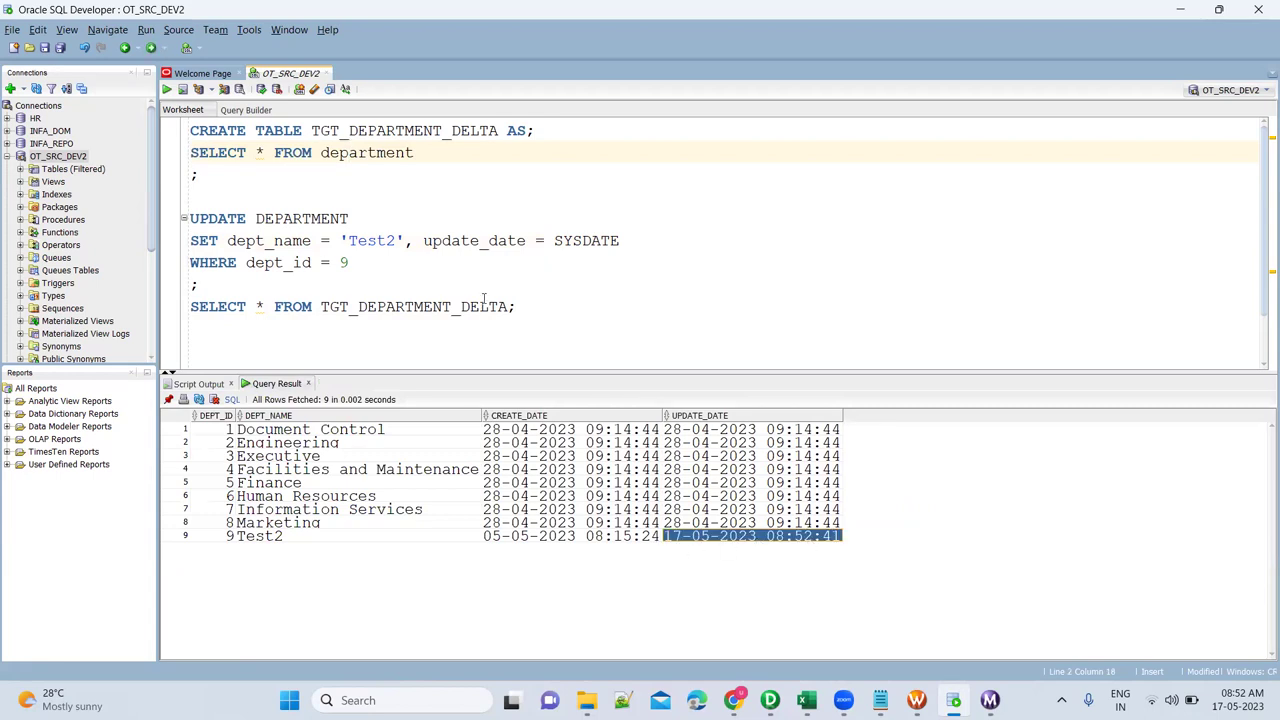
# Begin an INSERT INTO statement on a new line after the update.
pyautogui.click(296, 279)
pyautogui.press('Return')
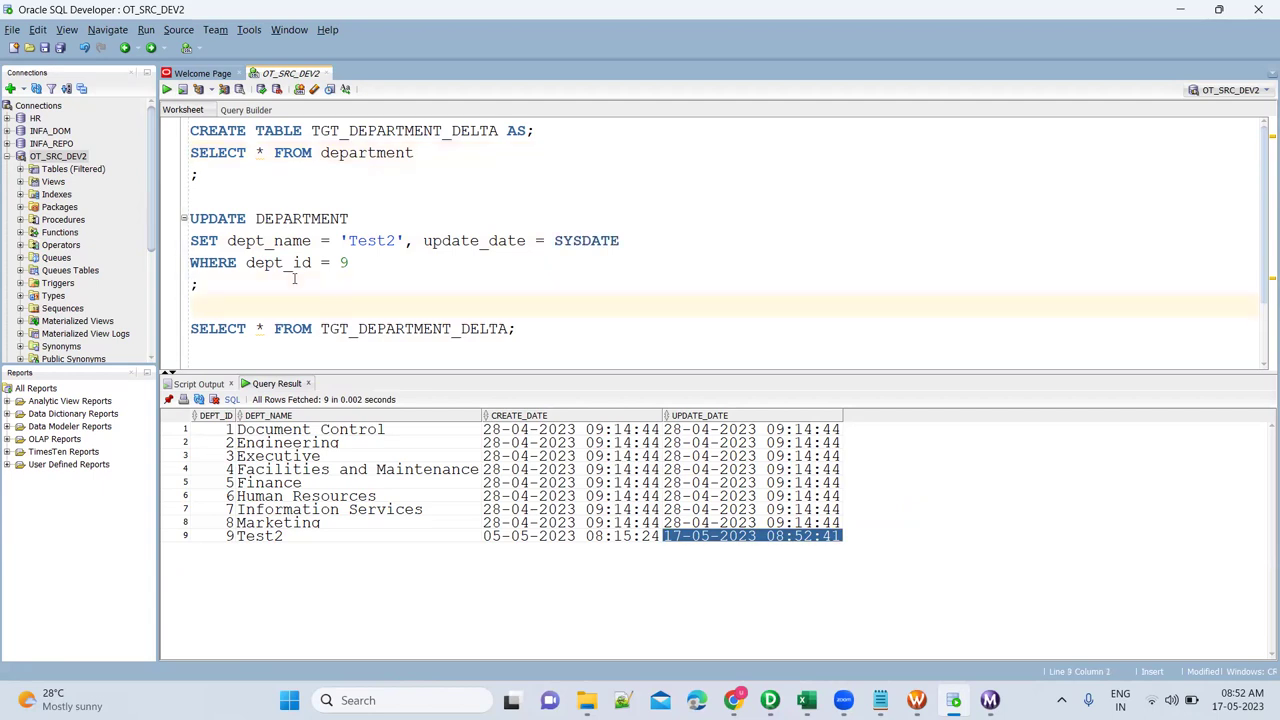
pyautogui.write('INSERT INTO TGT_DE')
# Insert department 10 'DeltaTest' with SYSDATE, SYSDATE into tgt_department_delta.
pyautogui.press('Down')
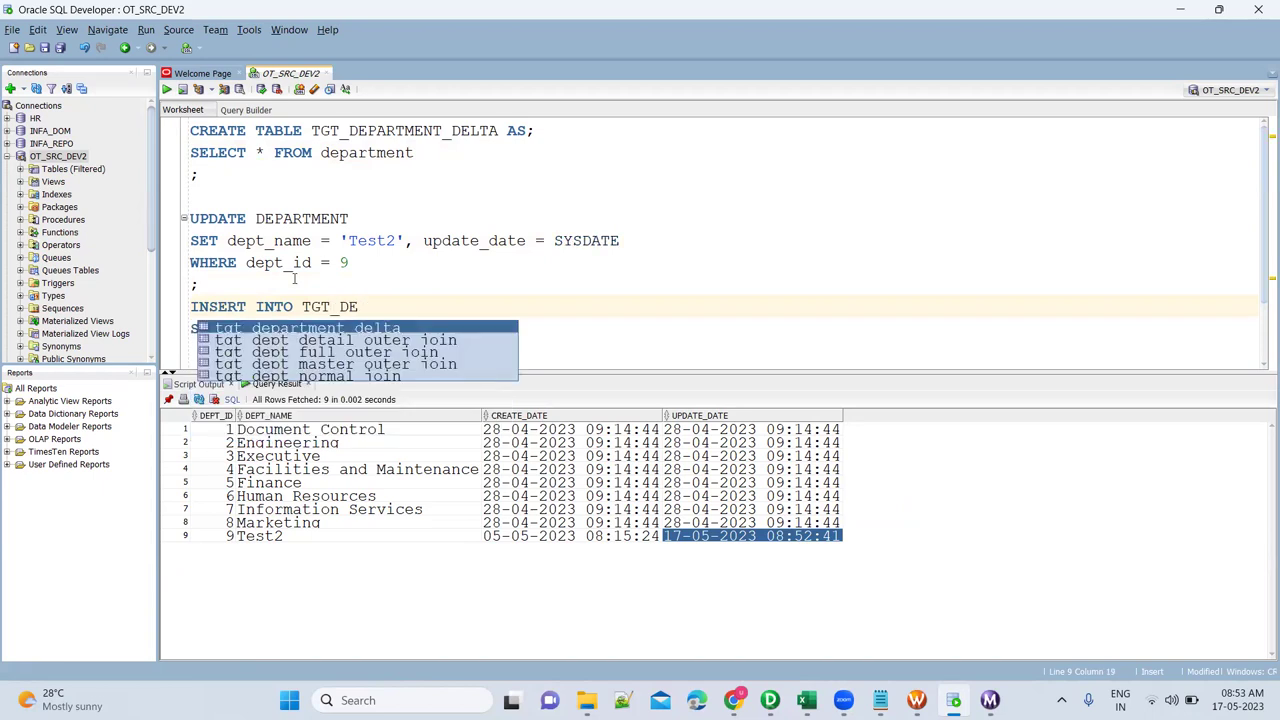
pyautogui.press('Return')
pyautogui.press('Return')
pyautogui.write('VALUES ()')
pyautogui.press('Left')
pyautogui.write("10, ''")
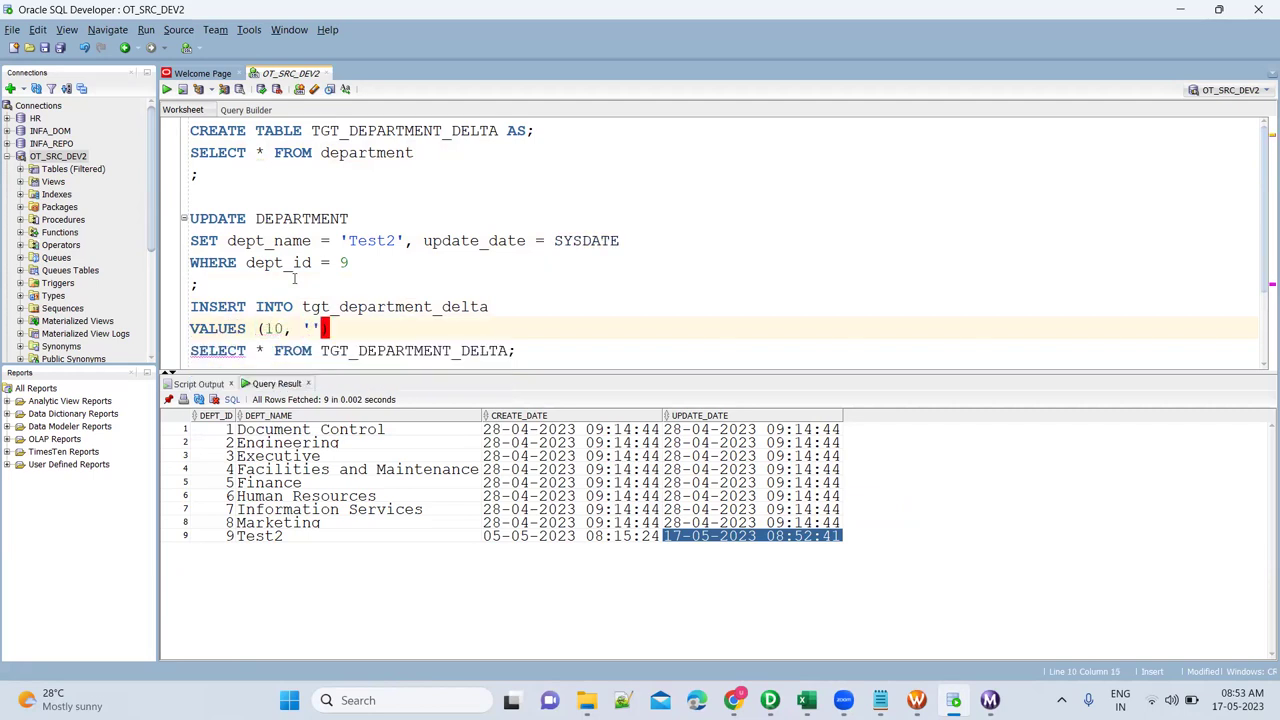
pyautogui.press('Left')
pyautogui.write('DElt')
pyautogui.press('BackSpace')
pyautogui.press('BackSpace')
pyautogui.press('BackSpace')
pyautogui.write('eltaTest')
pyautogui.press('Right')
pyautogui.write(', SYSDAT')
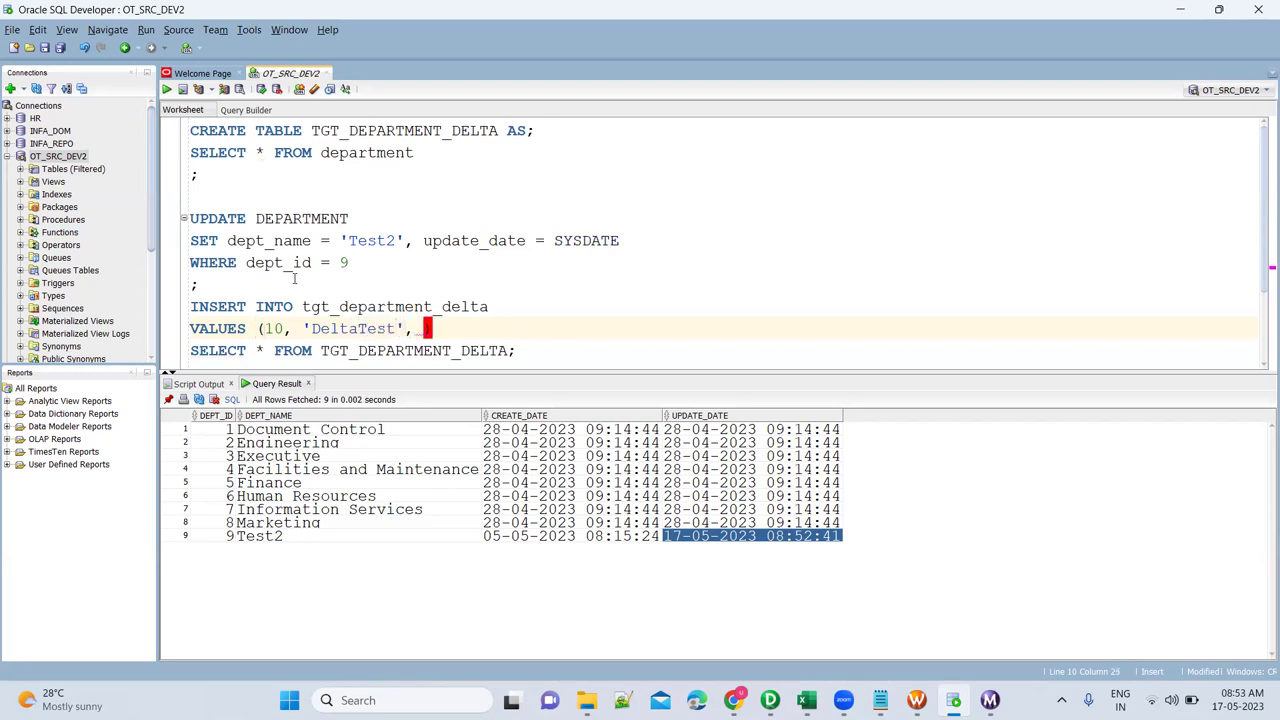
pyautogui.write('E, SYSDATE')
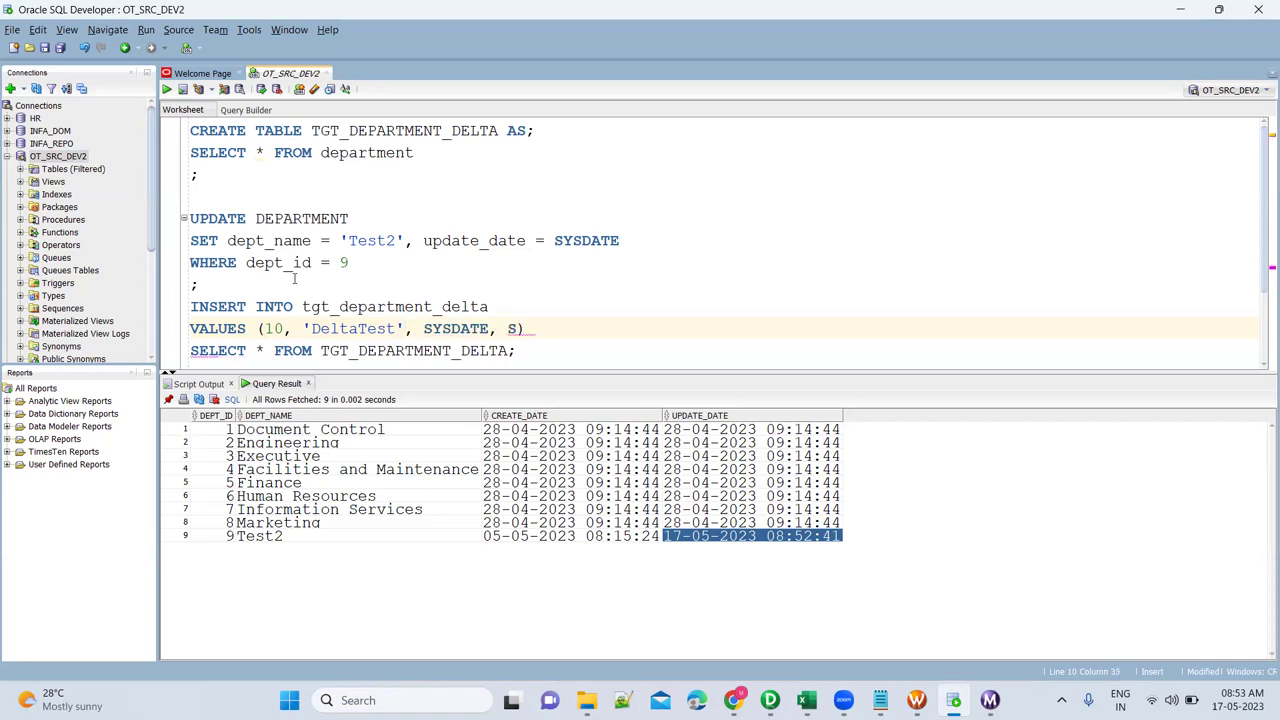
pyautogui.press('Right')
pyautogui.write(';')
pyautogui.hotkey('ctrl', 'Return')
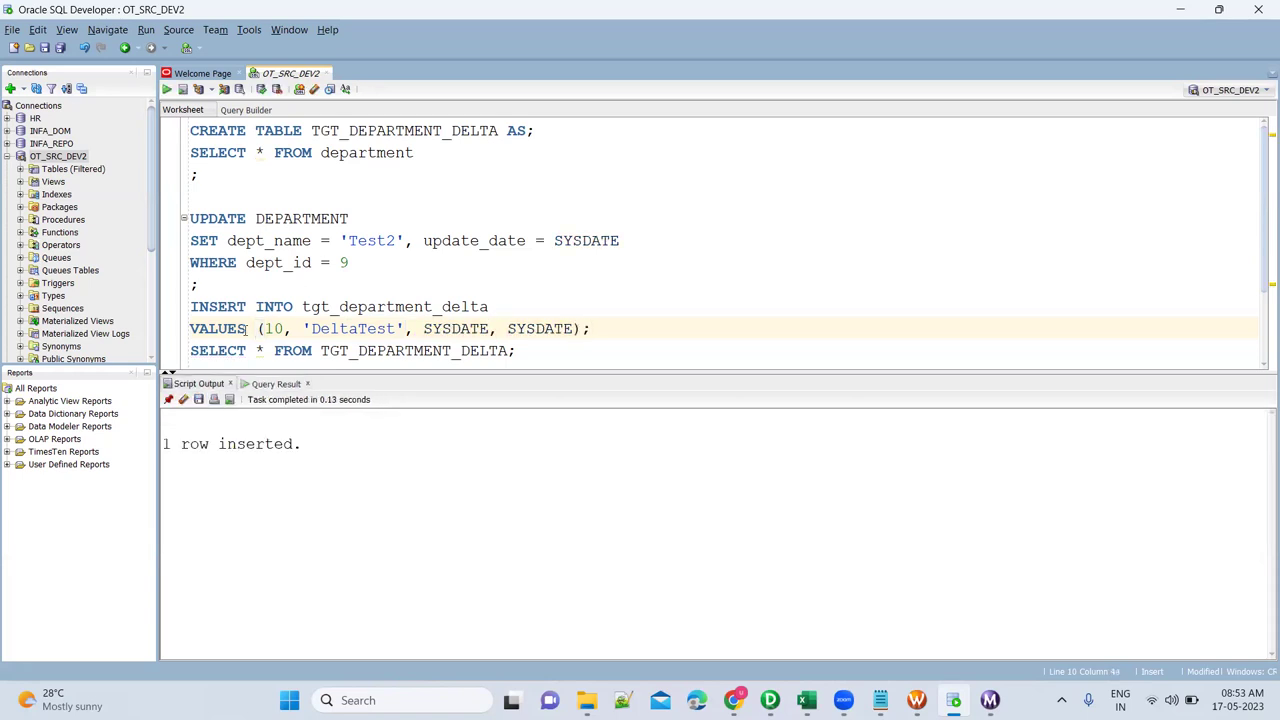
# Query the department table and inspect its last rows, ending at department 9.
pyautogui.click(356, 152)
pyautogui.hotkey('ctrl', 'Return')
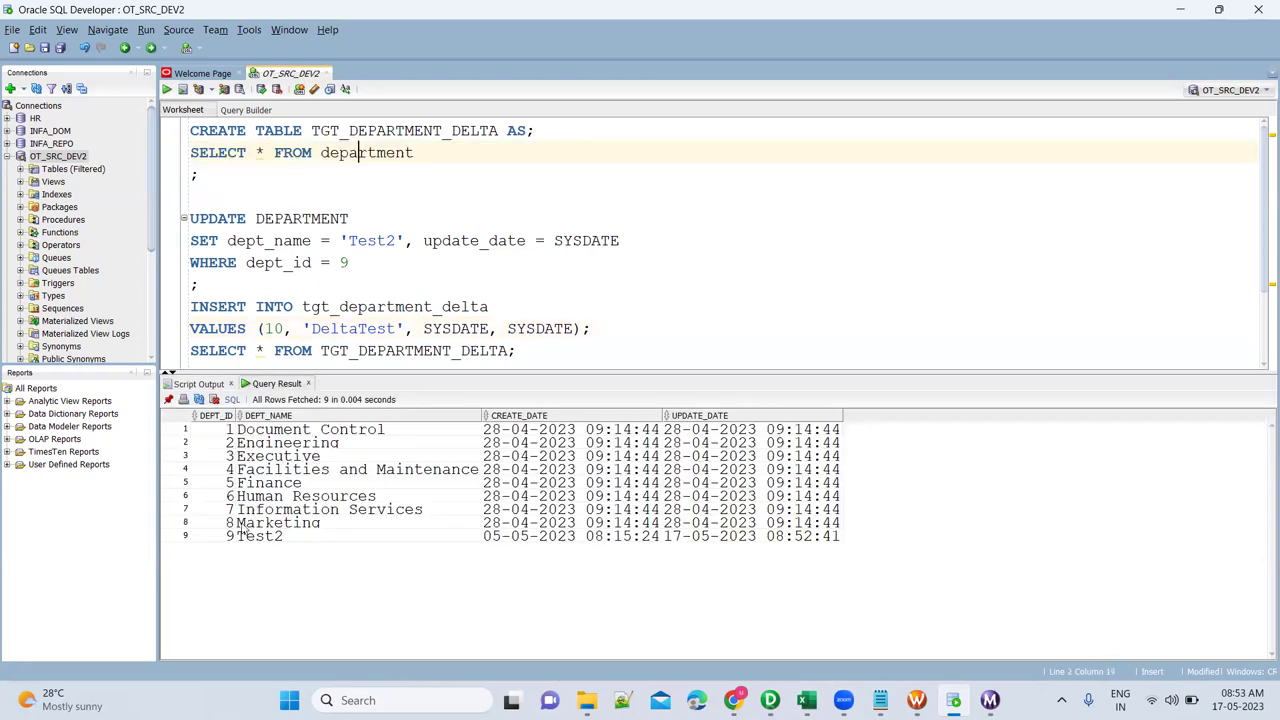
pyautogui.click(224, 526)
pyautogui.hotkey('shift', 'Down')
pyautogui.hotkey('shift', 'End')
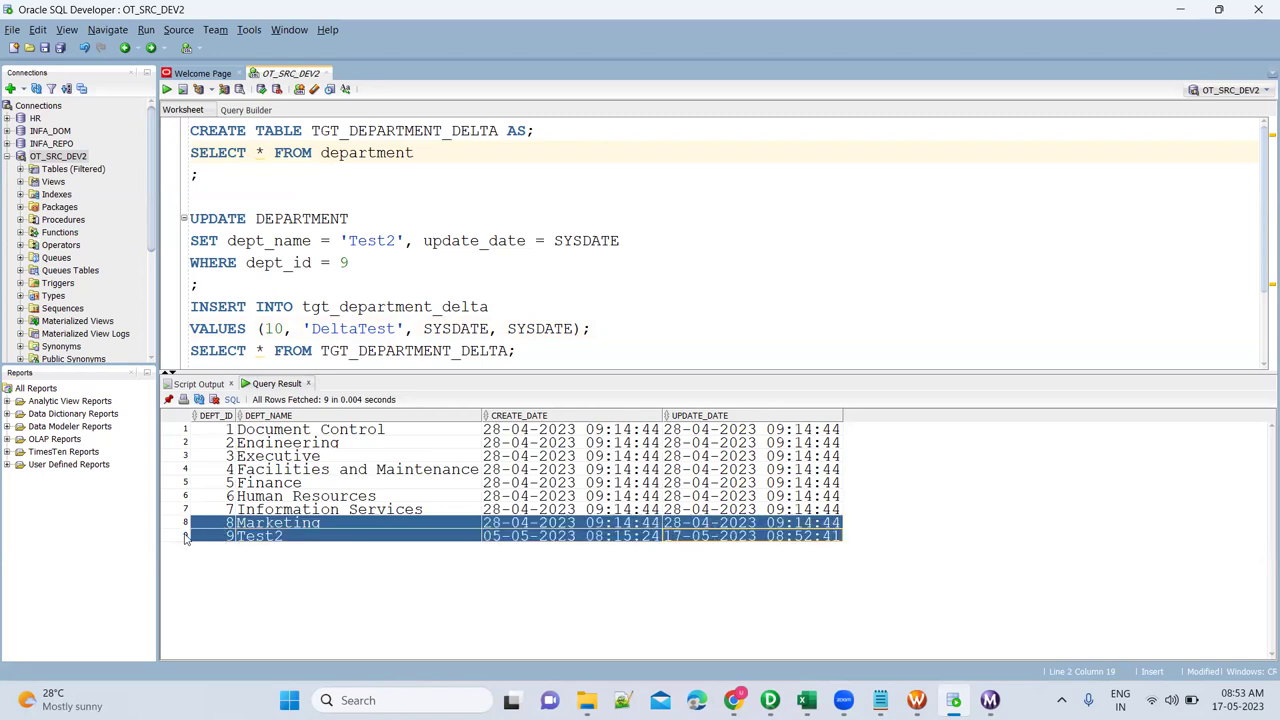
pyautogui.click(185, 537)
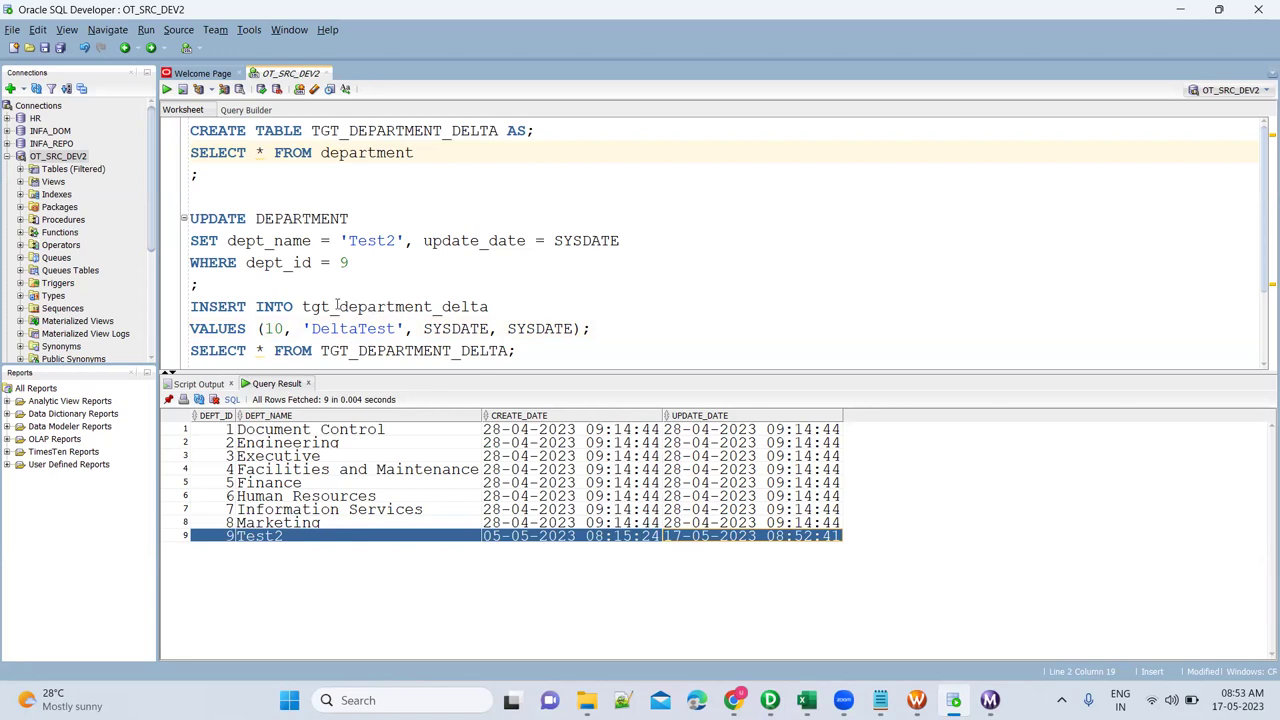
# Retarget the DeltaTest insert to the department table and run it.
pyautogui.click(338, 307)
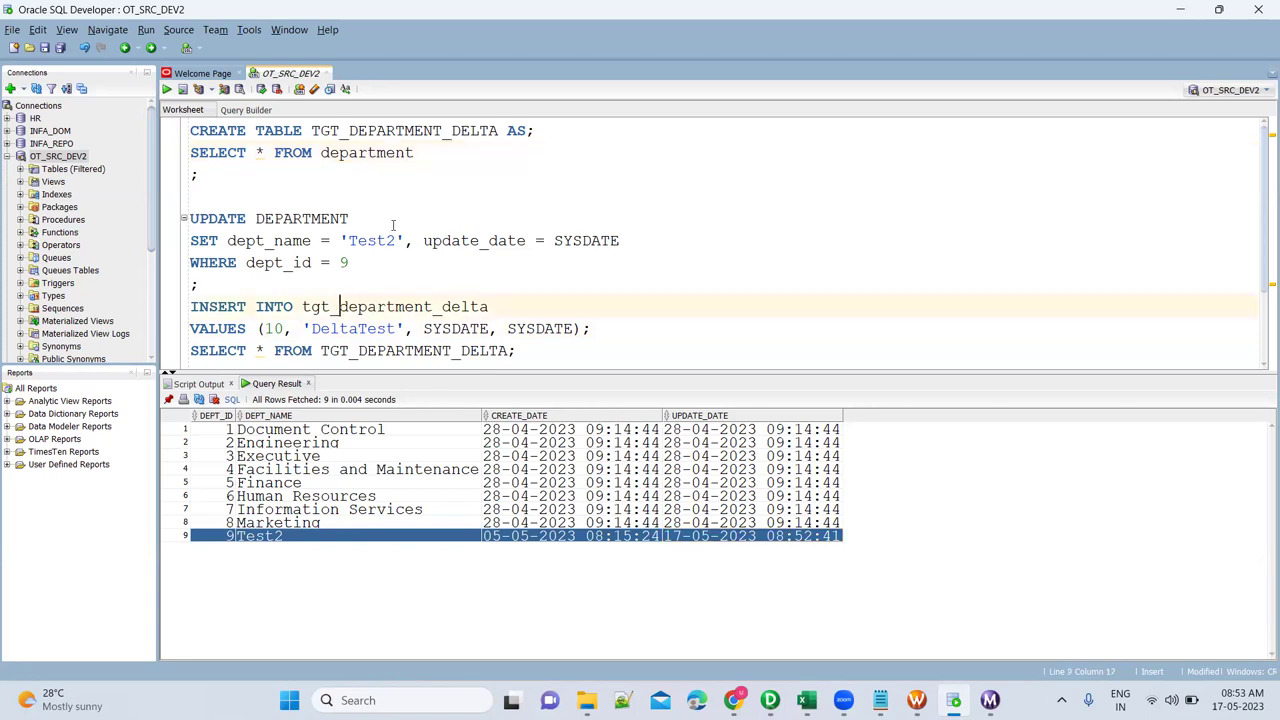
pyautogui.doubleClick(386, 152)
pyautogui.hotkey('ctrl', 'c')
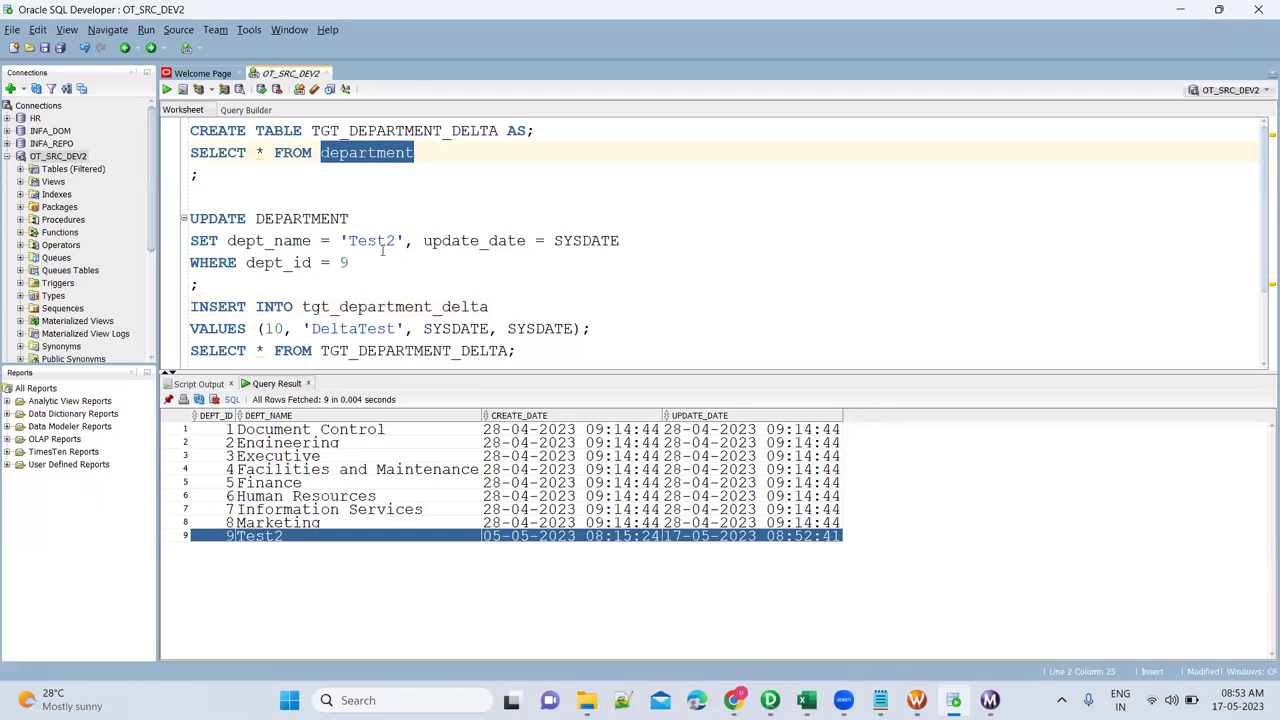
pyautogui.doubleClick(420, 307)
pyautogui.hotkey('ctrl', 'v')
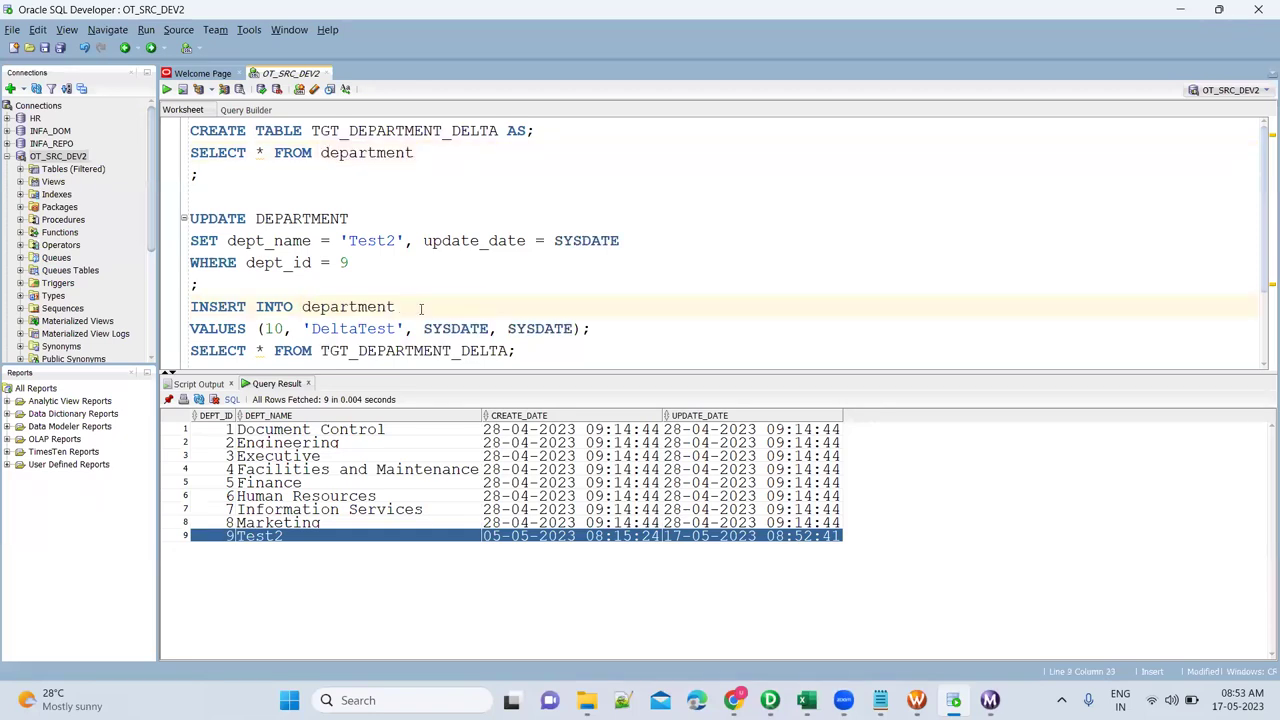
pyautogui.hotkey('ctrl', 'Return')
pyautogui.hotkey('ctrl', 'Return')
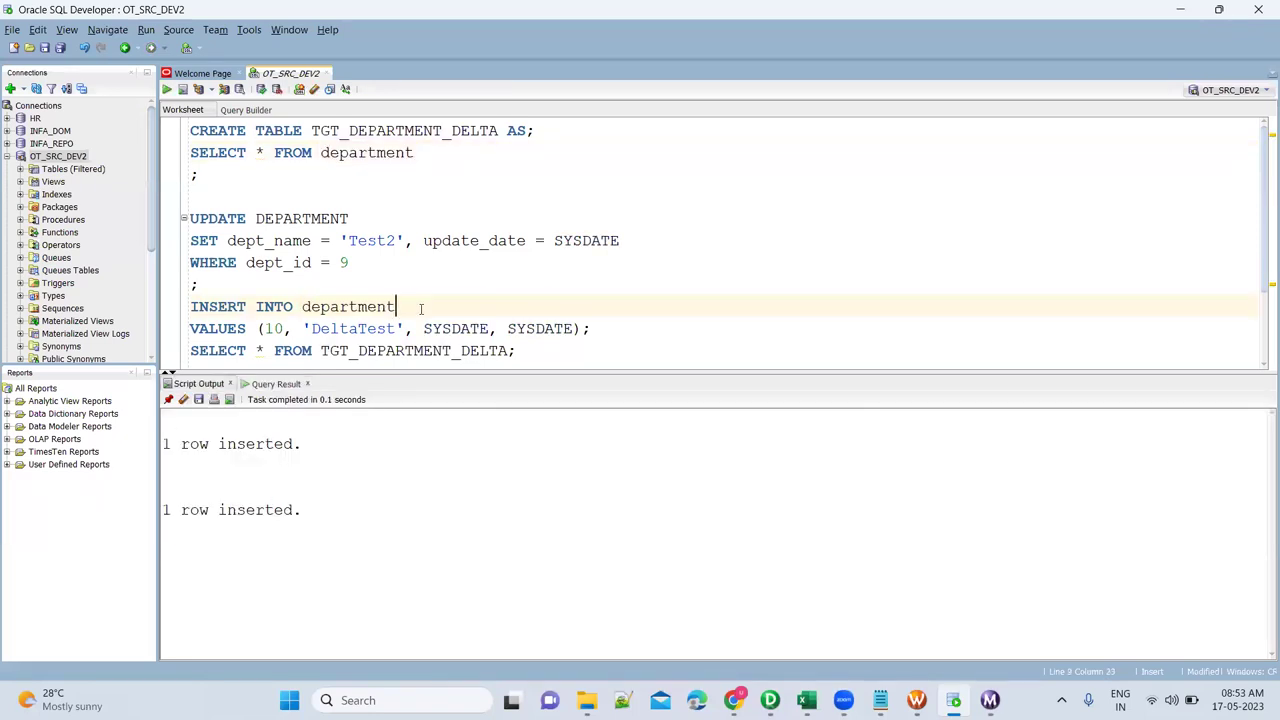
pyautogui.click(249, 197)
# Roll back the uncommitted changes with ROLLBACK; and remove that statement.
pyautogui.write('ROLLBACK;')
pyautogui.hotkey('ctrl', 'Return')
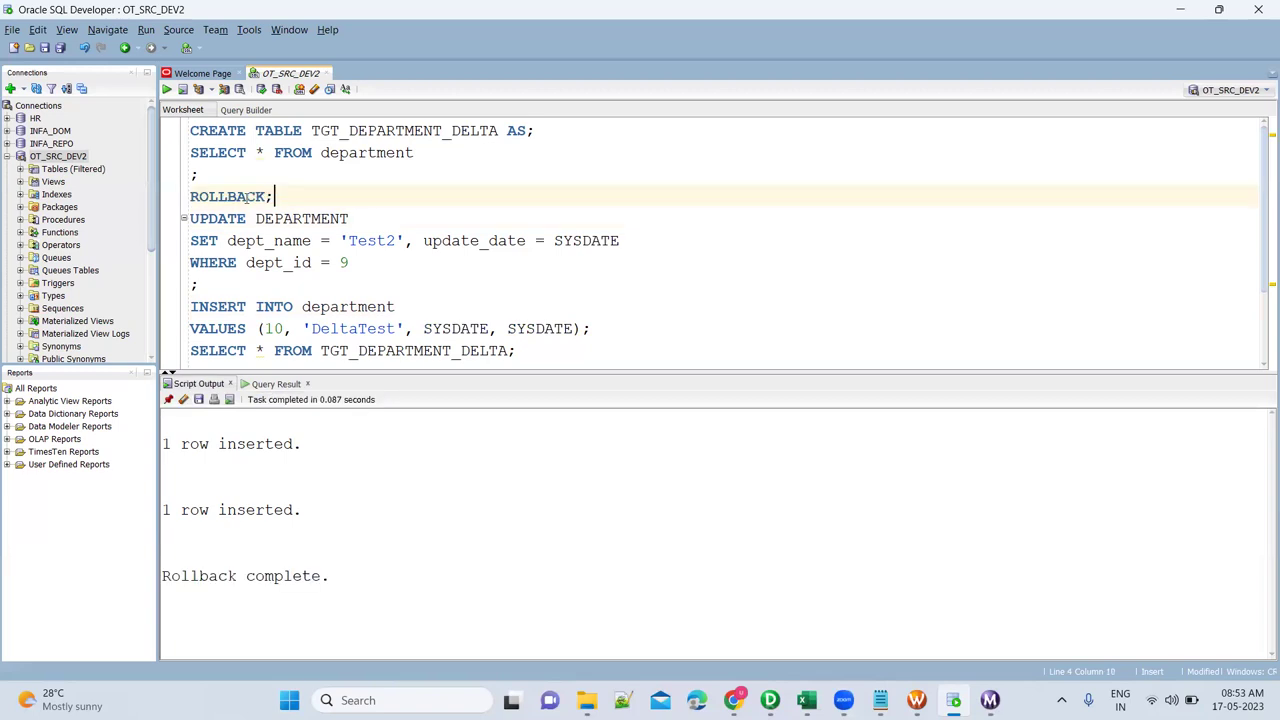
pyautogui.hotkey('shift', 'Home')
pyautogui.press('BackSpace')
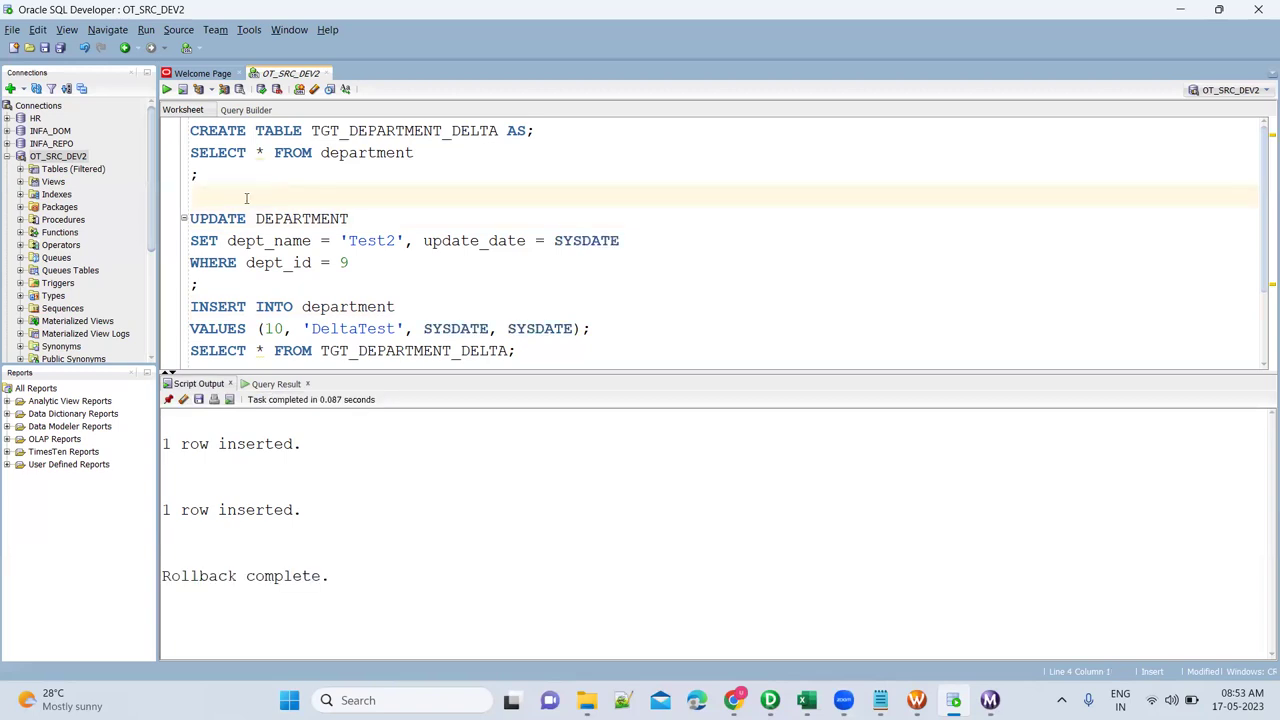
# Rerun the Test2 update and DeltaTest insert, then query department to see both rows.
pyautogui.click(257, 216)
pyautogui.hotkey('ctrl', 'Return')
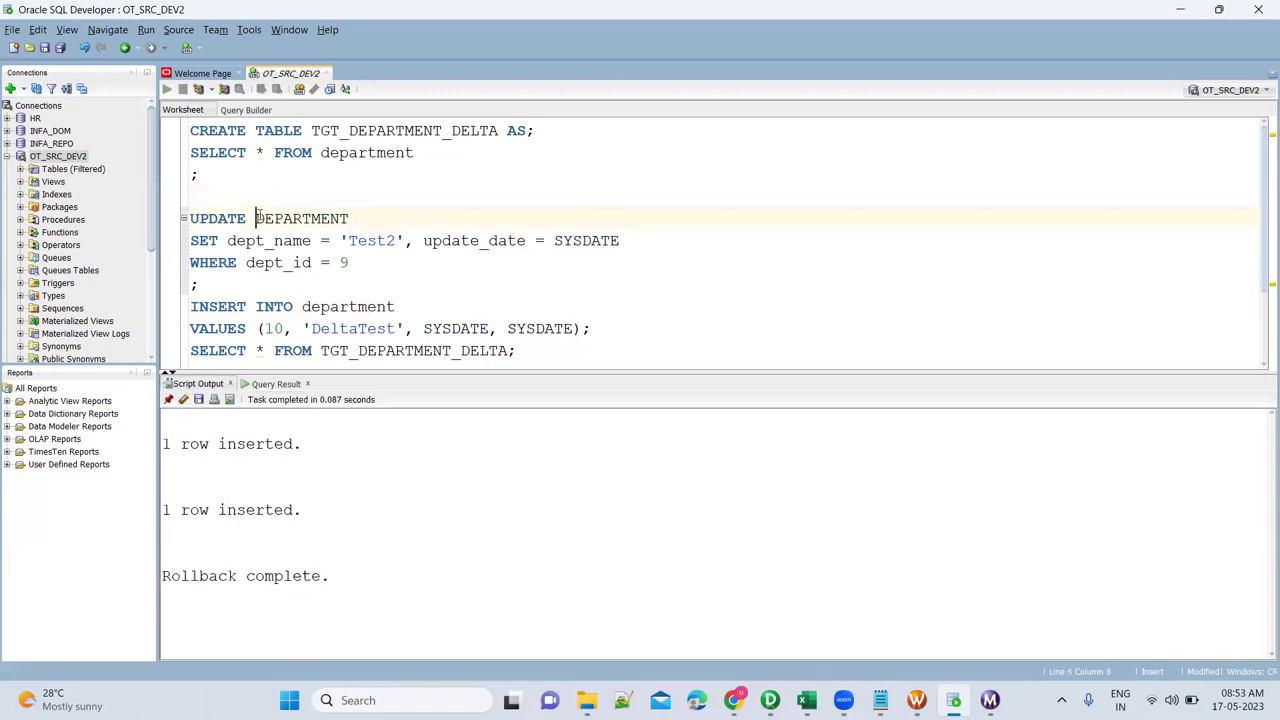
pyautogui.click(285, 328)
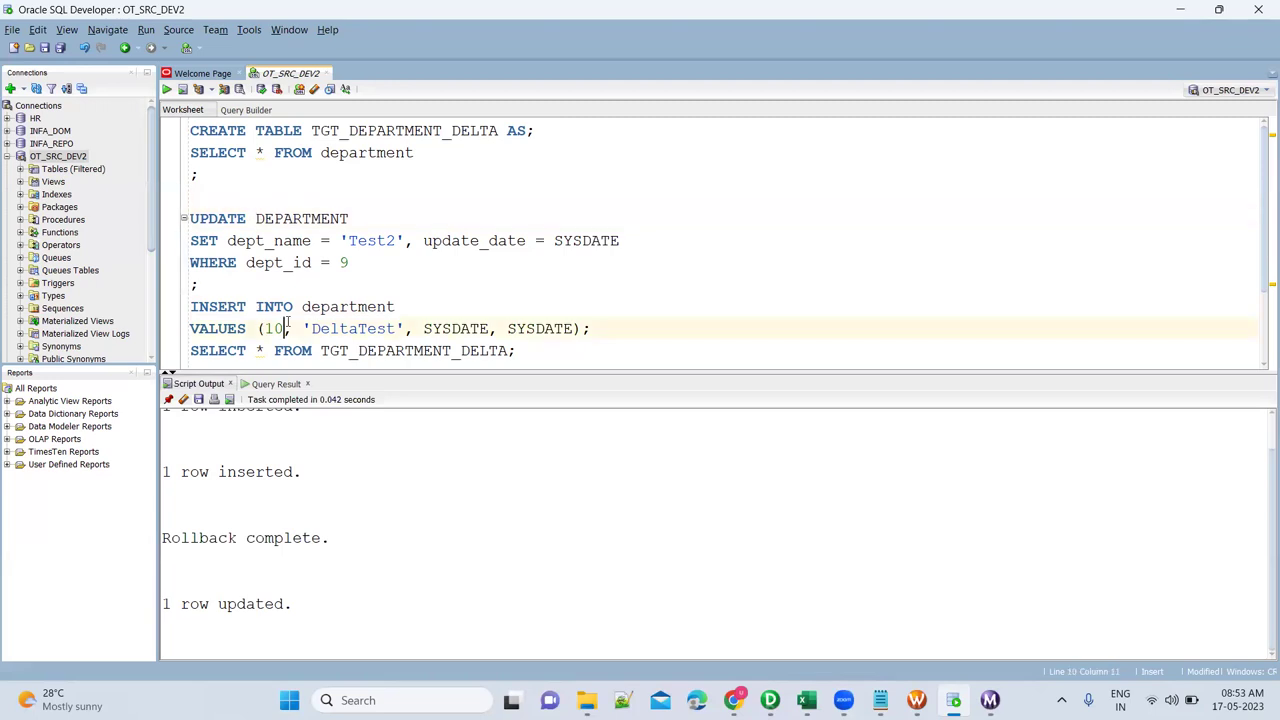
pyautogui.hotkey('ctrl', 'Return')
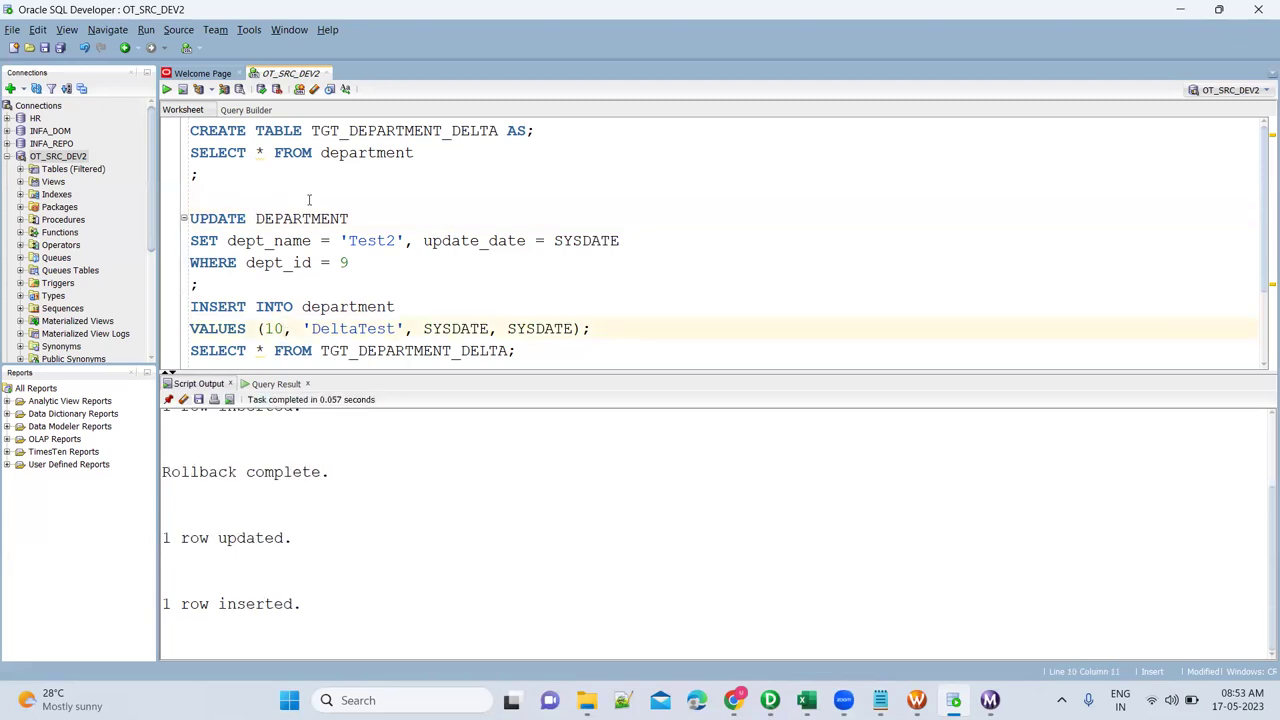
pyautogui.click(313, 152)
pyautogui.hotkey('ctrl', 'Return')
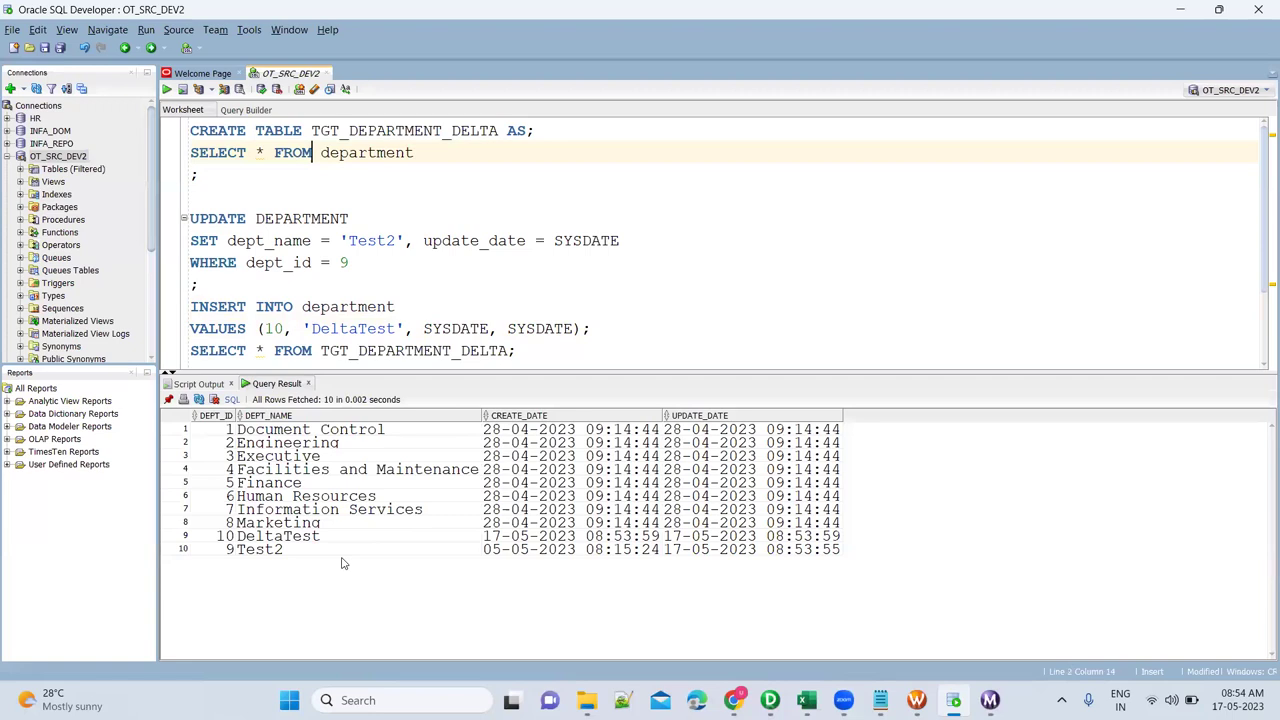
pyautogui.click(313, 539)
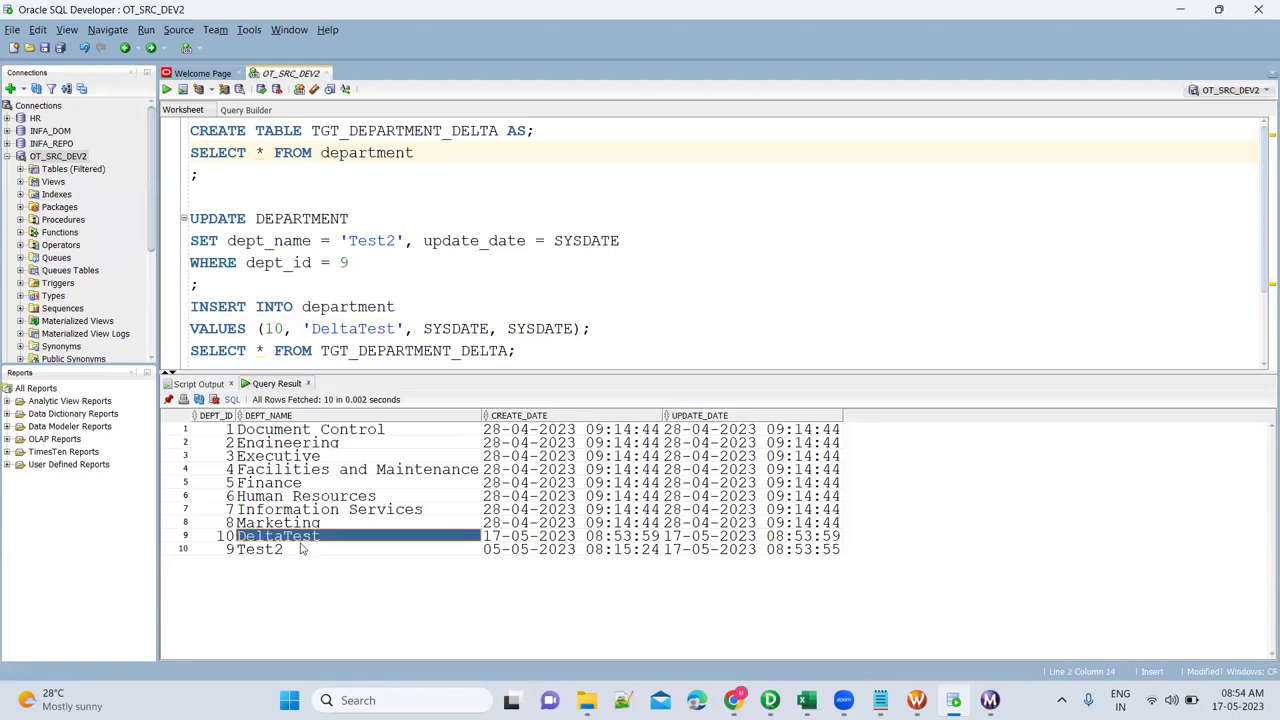
pyautogui.click(301, 548)
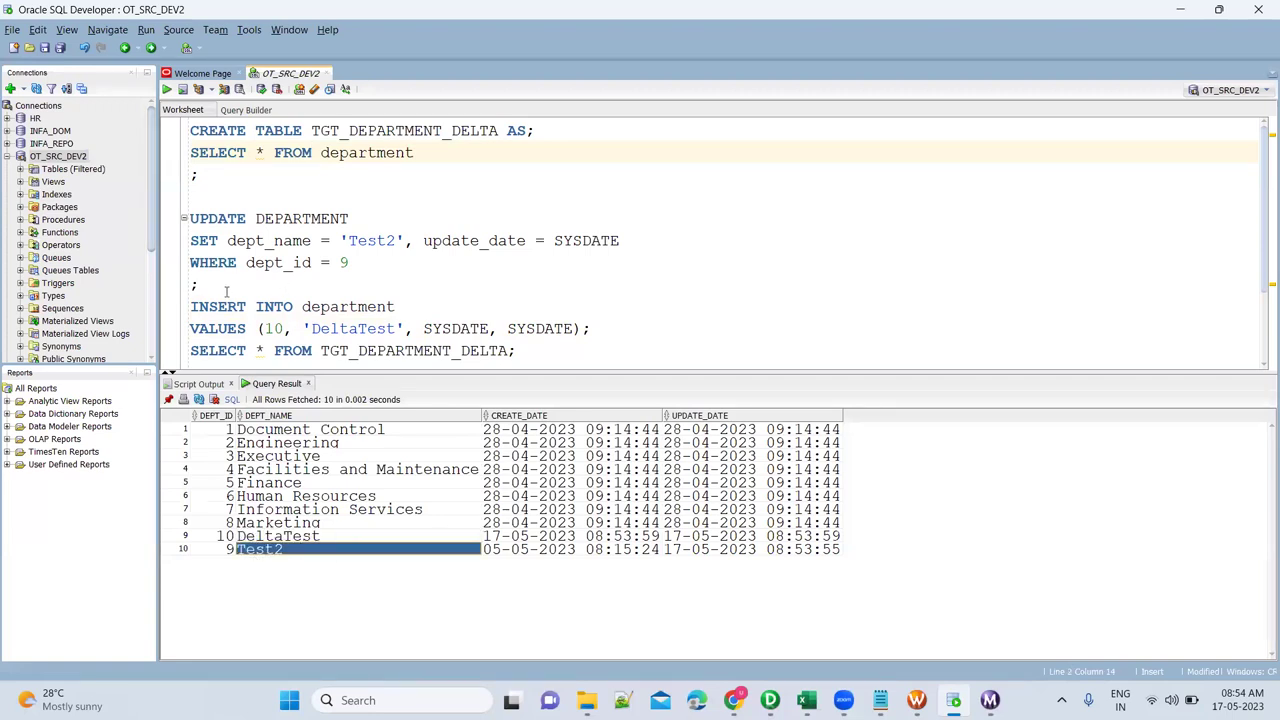
# Add COMMIT; after the INSERT and run it.
pyautogui.click(613, 336)
pyautogui.press('Return')
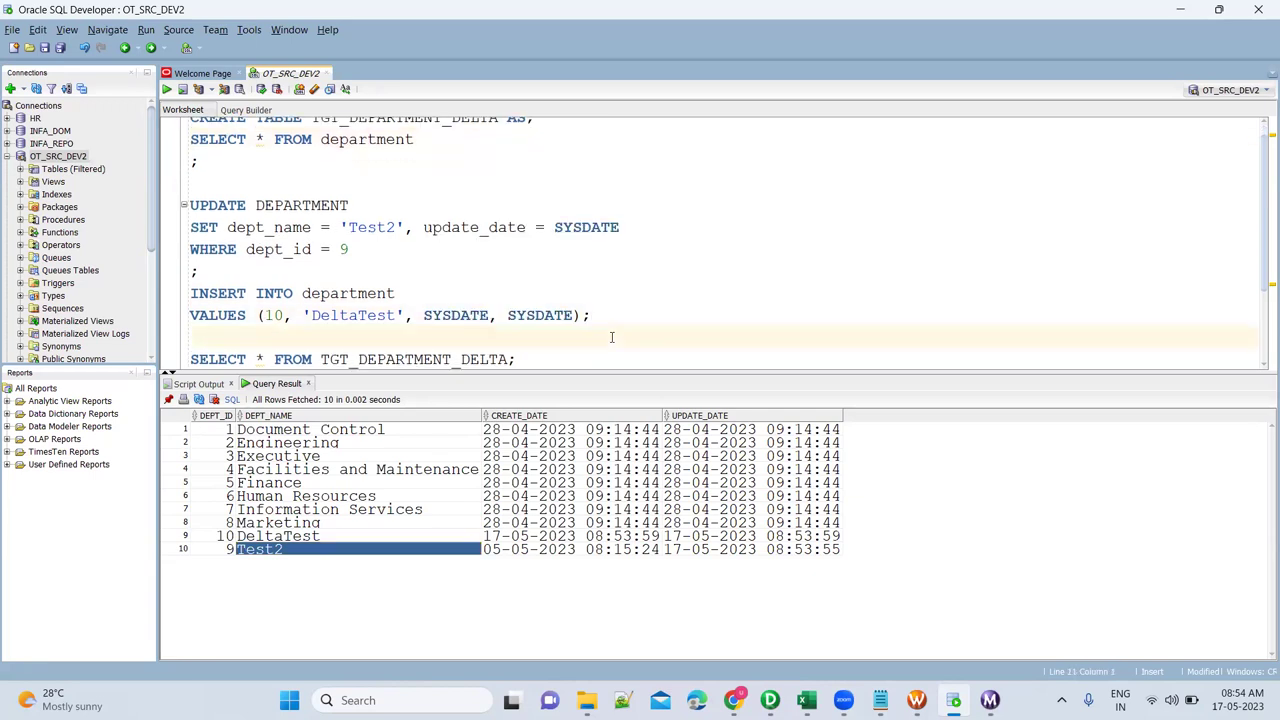
pyautogui.write('COMMIT;')
pyautogui.hotkey('ctrl', 'Return')
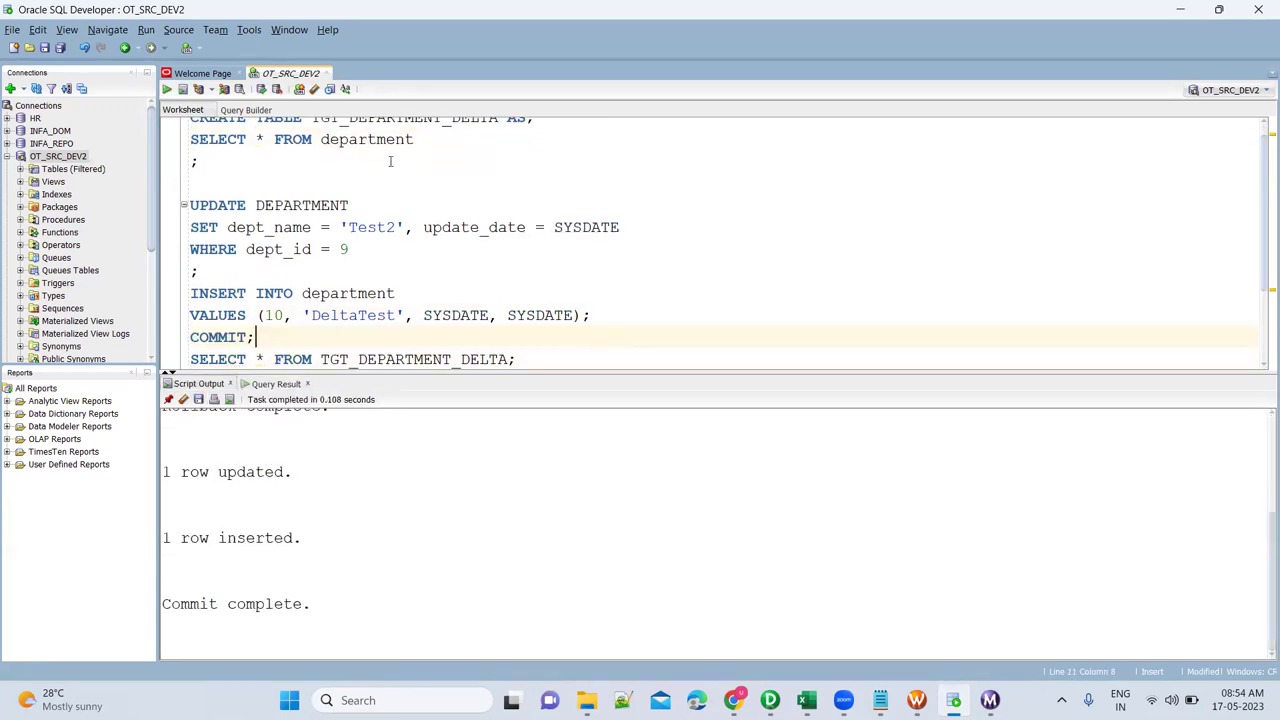
# Rerun the department query and check DEPT_ID 10 DeltaTest and DEPT_ID 9 Test2.
pyautogui.scroll(1, 378, 150)
pyautogui.tripleClick(378, 151)
pyautogui.click(378, 151)
pyautogui.hotkey('ctrl', 'Return')
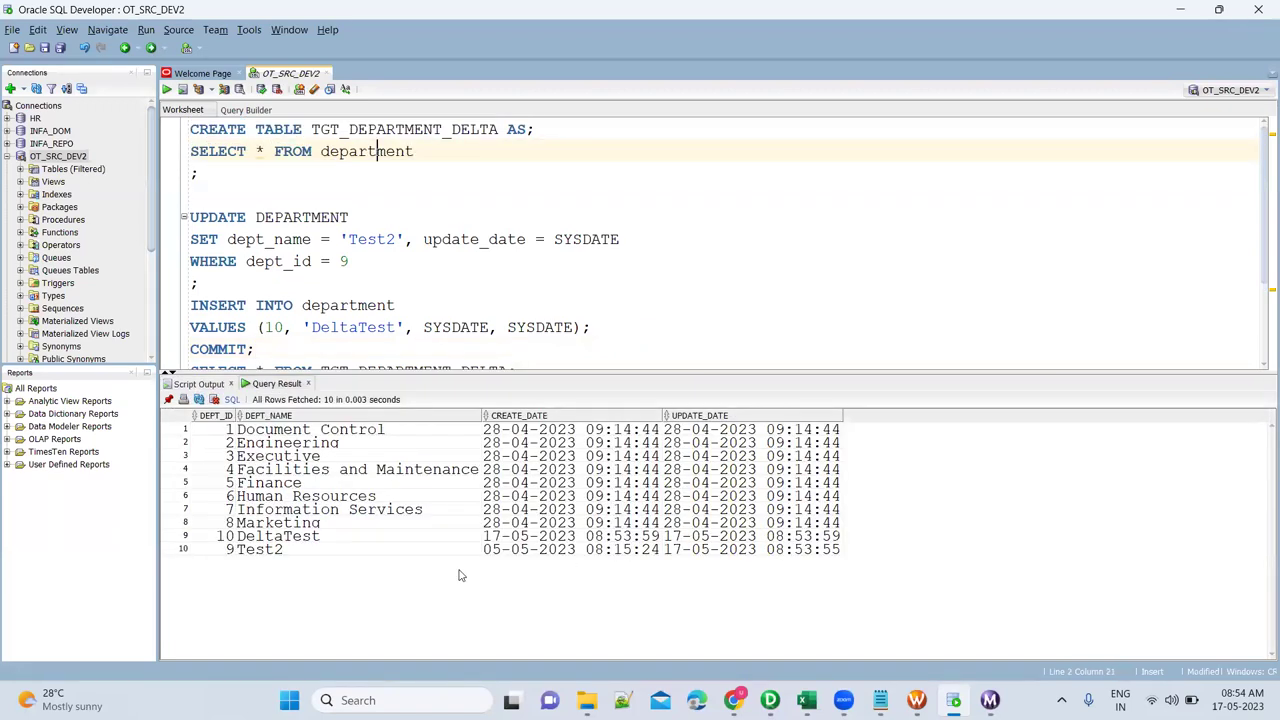
pyautogui.click(212, 540)
pyautogui.keyDown('shift'); pyautogui.click(208, 550); pyautogui.keyUp('shift')
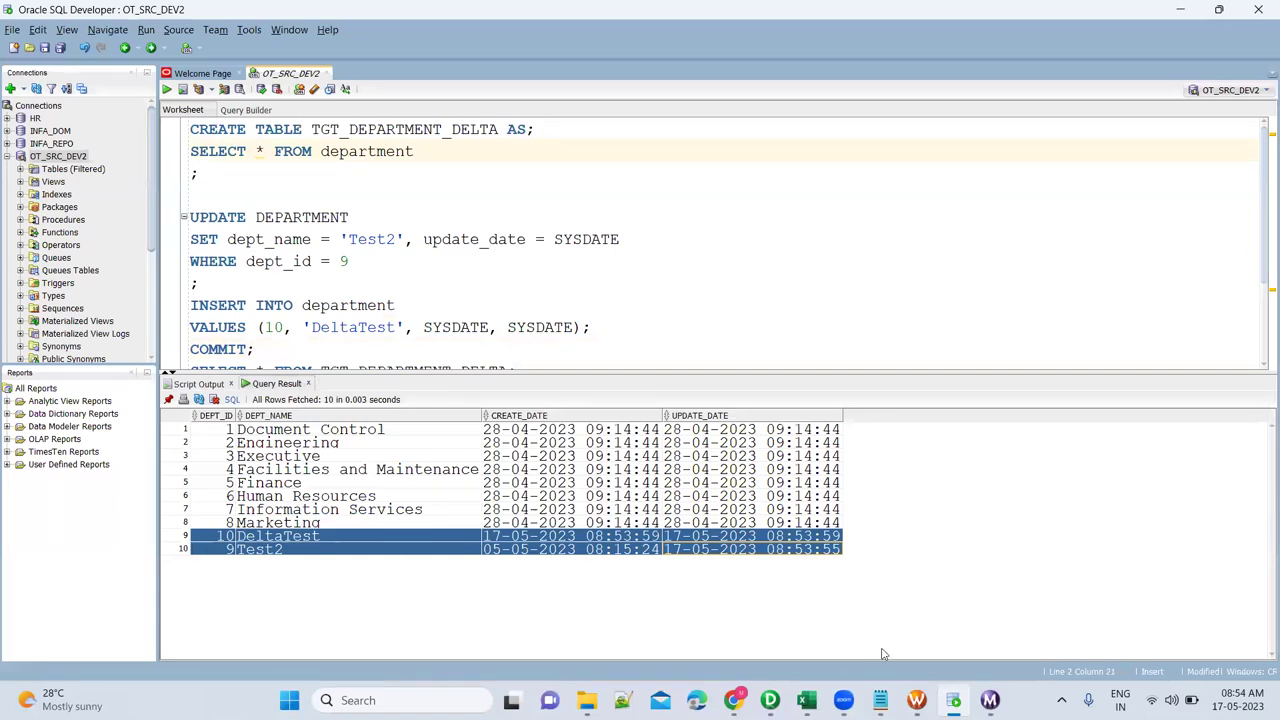
# View s_m_Department_IncrementalLoad's persistent $$Last_Run_Date, then start the session again.
pyautogui.moveTo(916, 700)
pyautogui.click(915, 605)
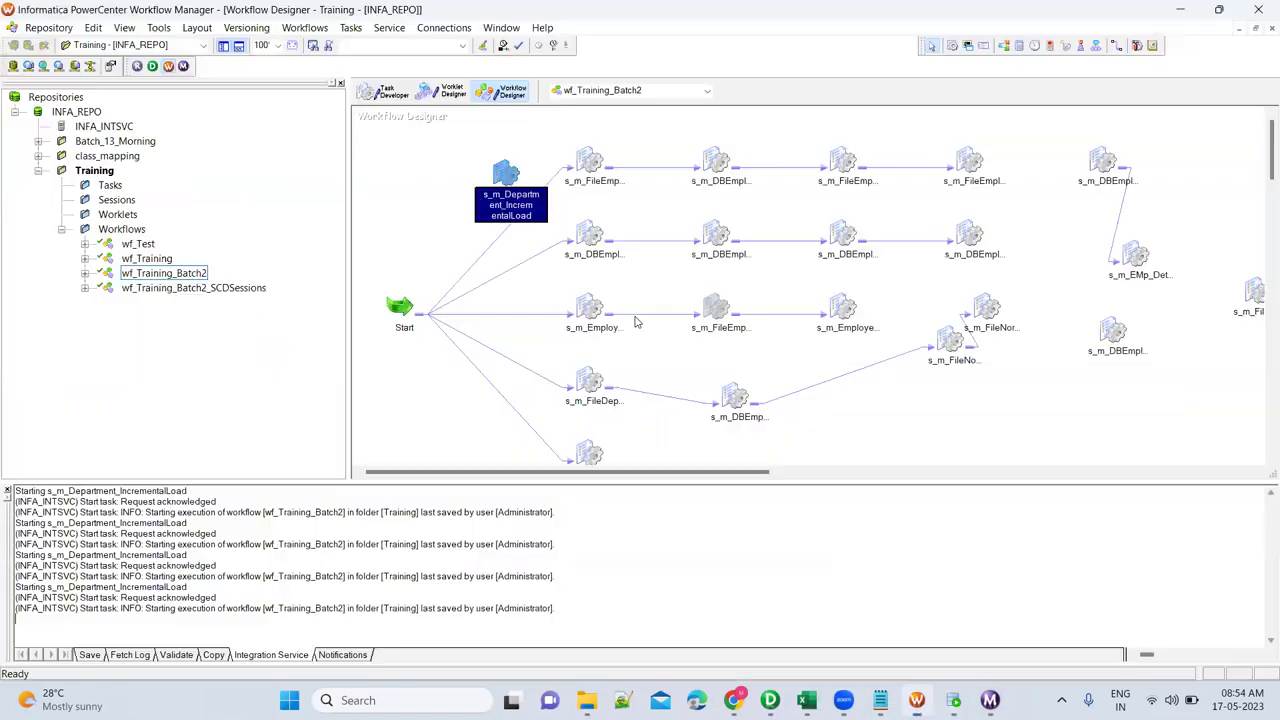
pyautogui.rightClick(508, 180)
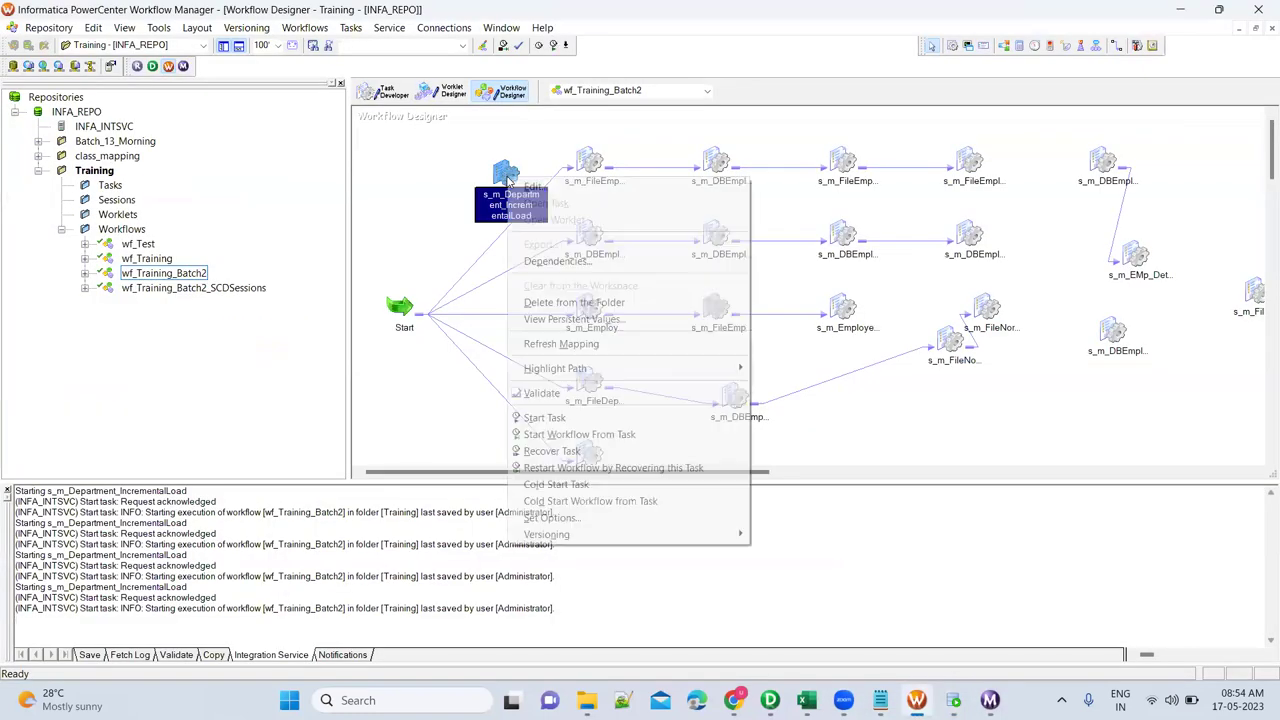
pyautogui.click(572, 320)
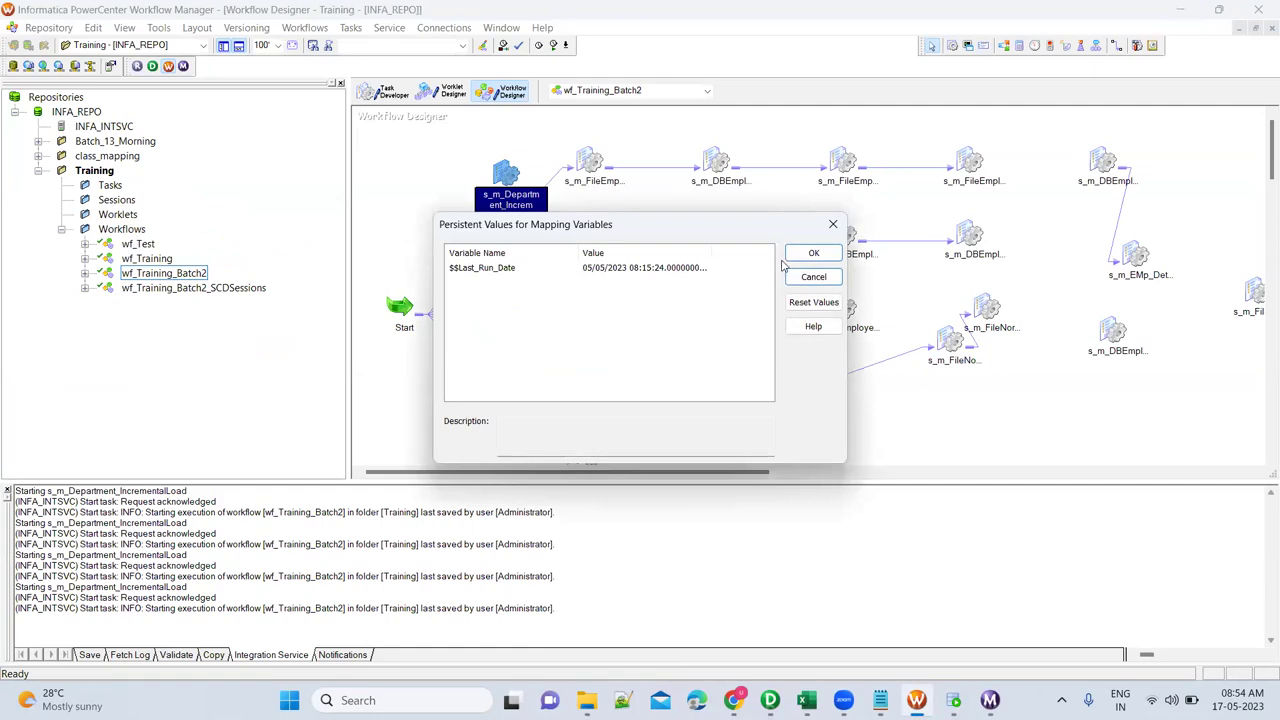
pyautogui.click(812, 255)
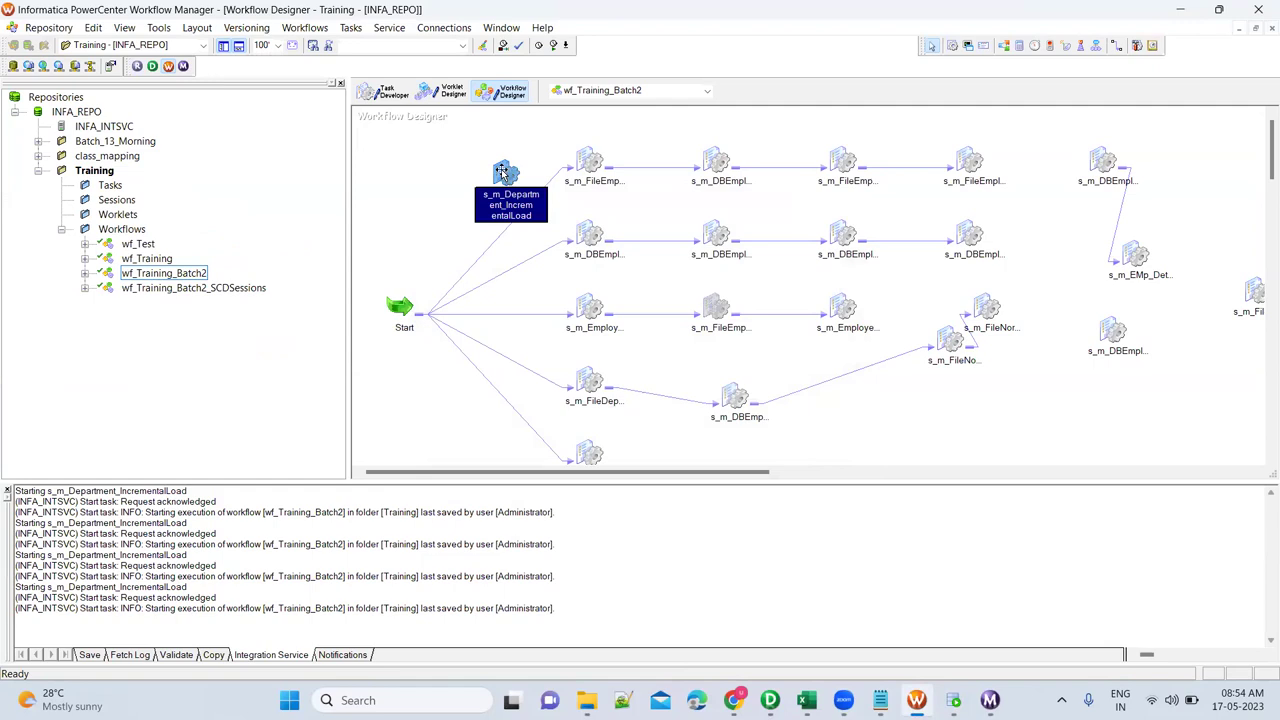
pyautogui.rightClick(503, 174)
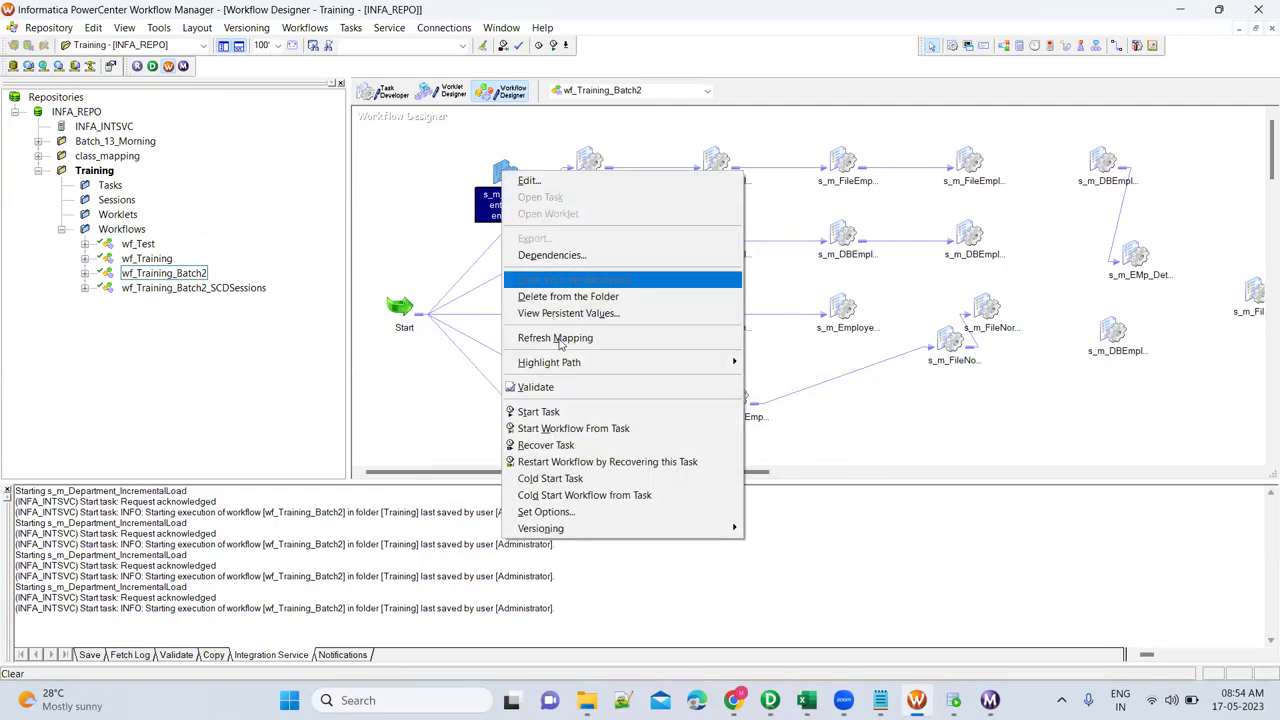
pyautogui.click(563, 412)
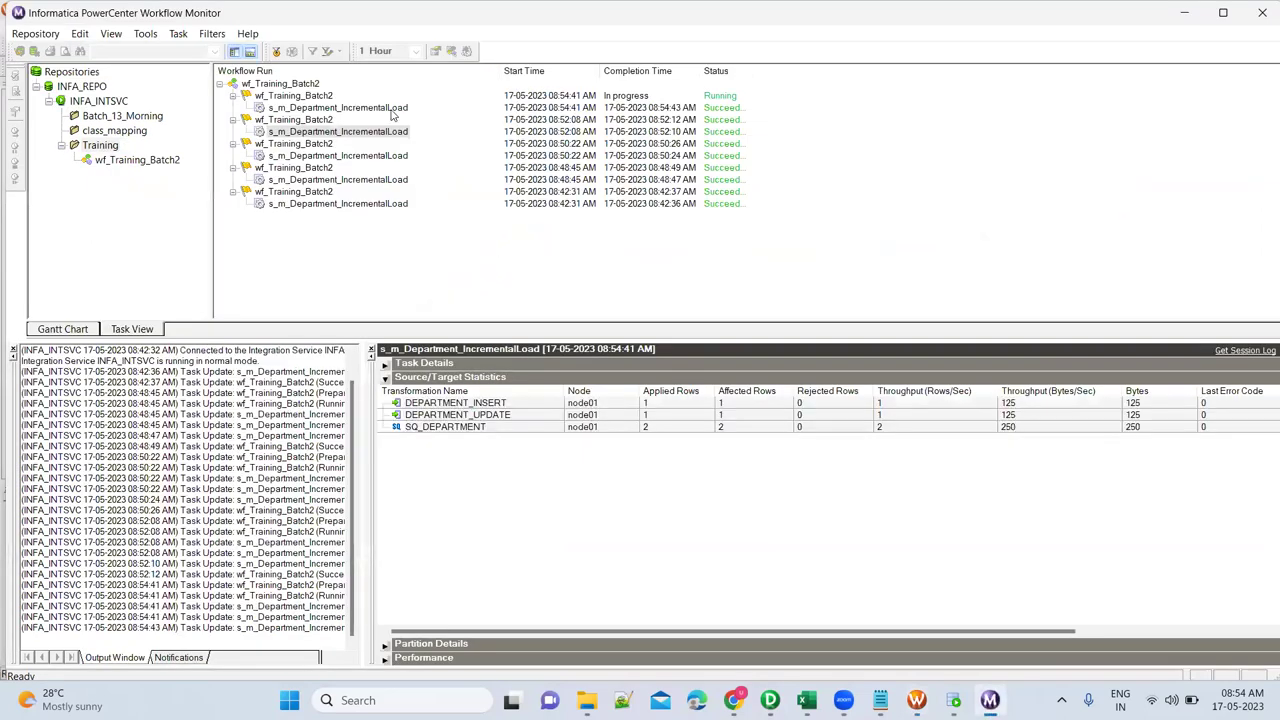
# Check the latest run: 2 SQ_DEPARTMENT rows, 1 to DEPARTMENT_INSERT, 1 to DEPARTMENT_UPDATE.
pyautogui.click(392, 109)
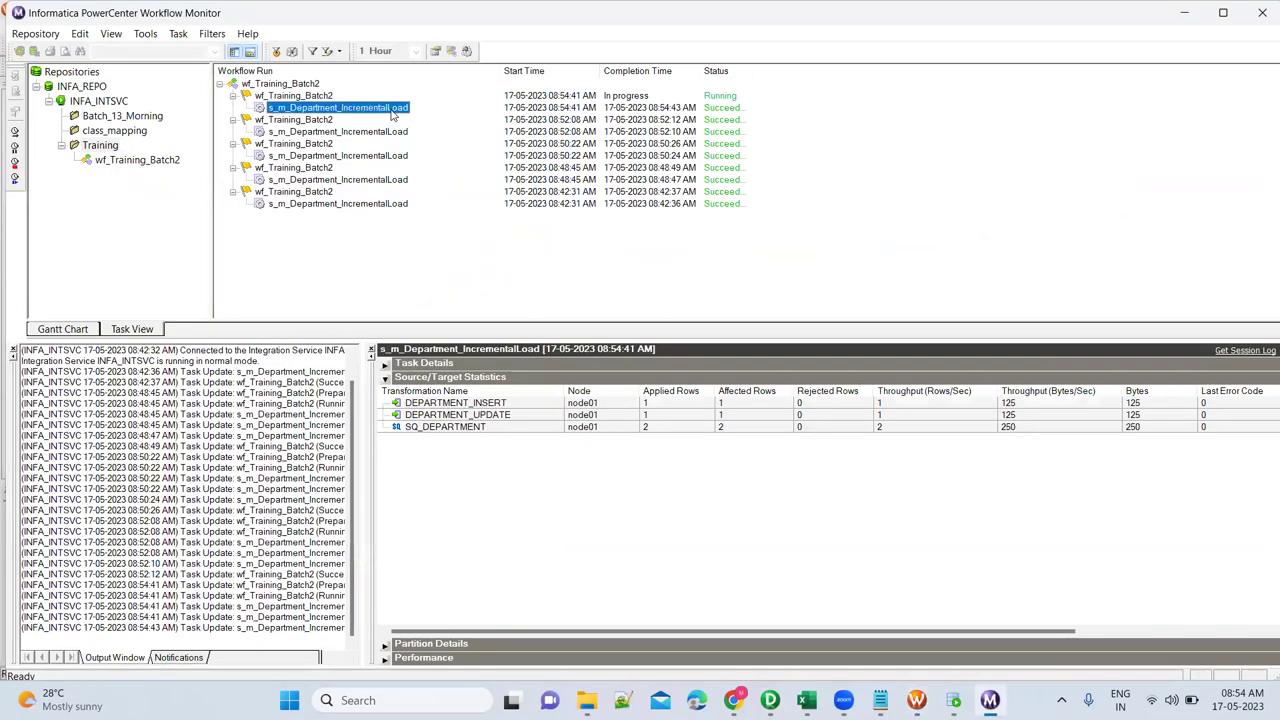
pyautogui.click(680, 428)
pyautogui.click(671, 404)
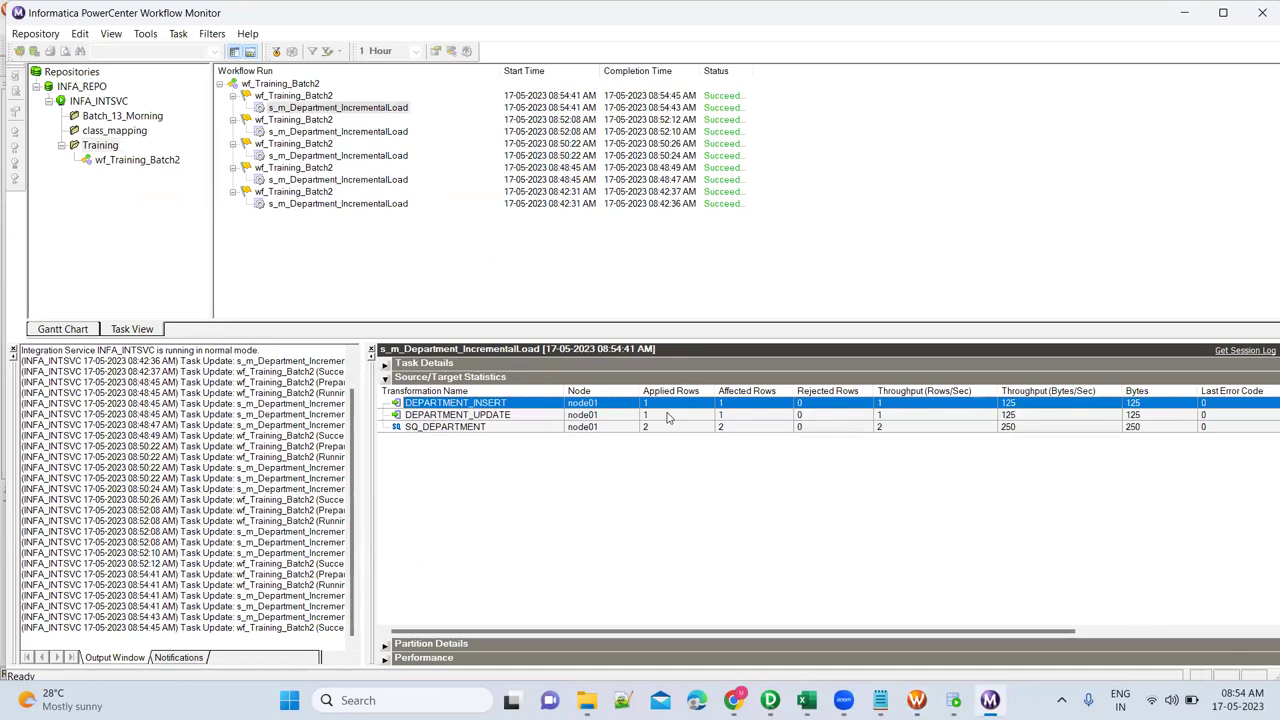
pyautogui.click(668, 416)
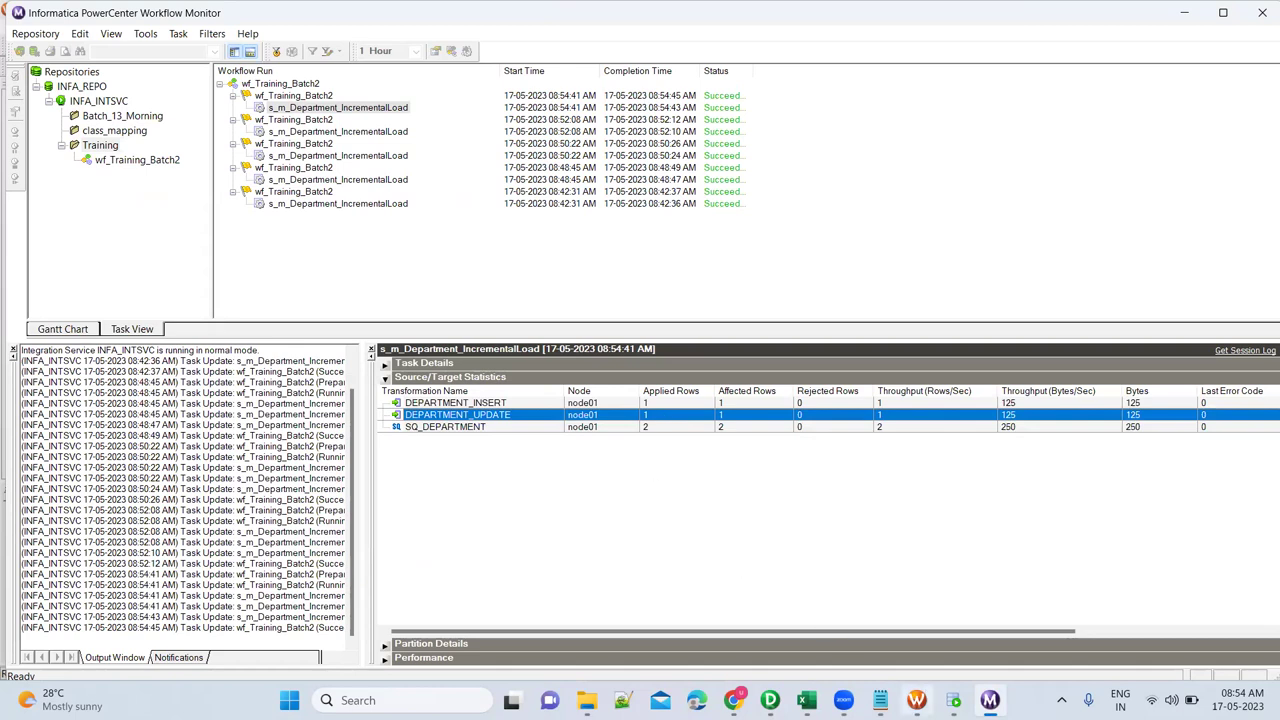
pyautogui.moveTo(926, 695)
pyautogui.click(915, 610)
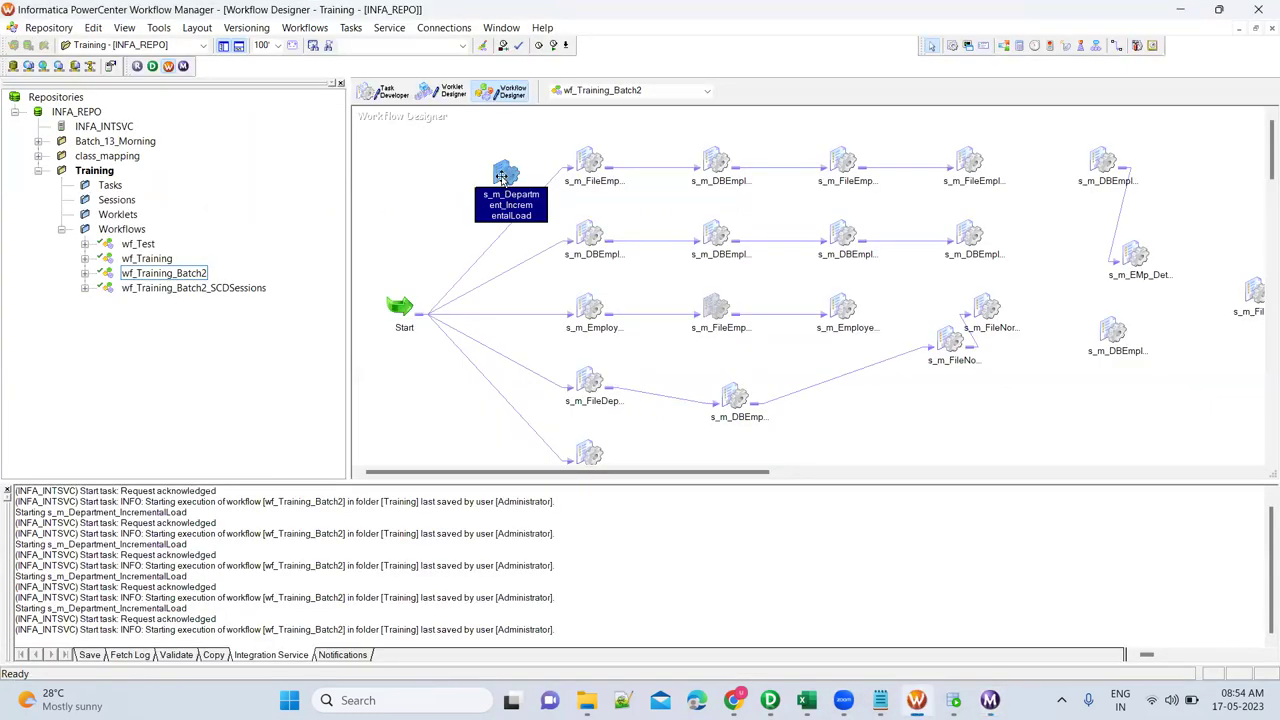
# Confirm the session's persistent $$Last_Run_Date now reads 05/17/2023 08:53:59.
pyautogui.rightClick(503, 179)
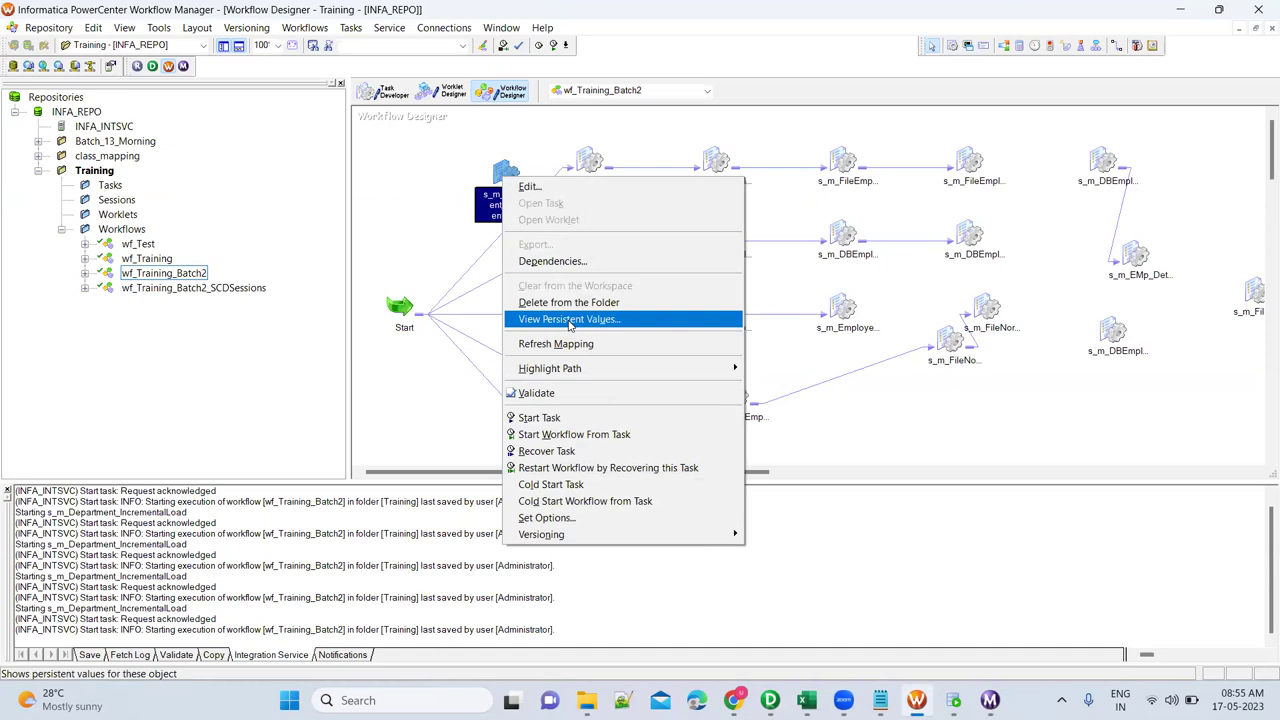
pyautogui.click(569, 320)
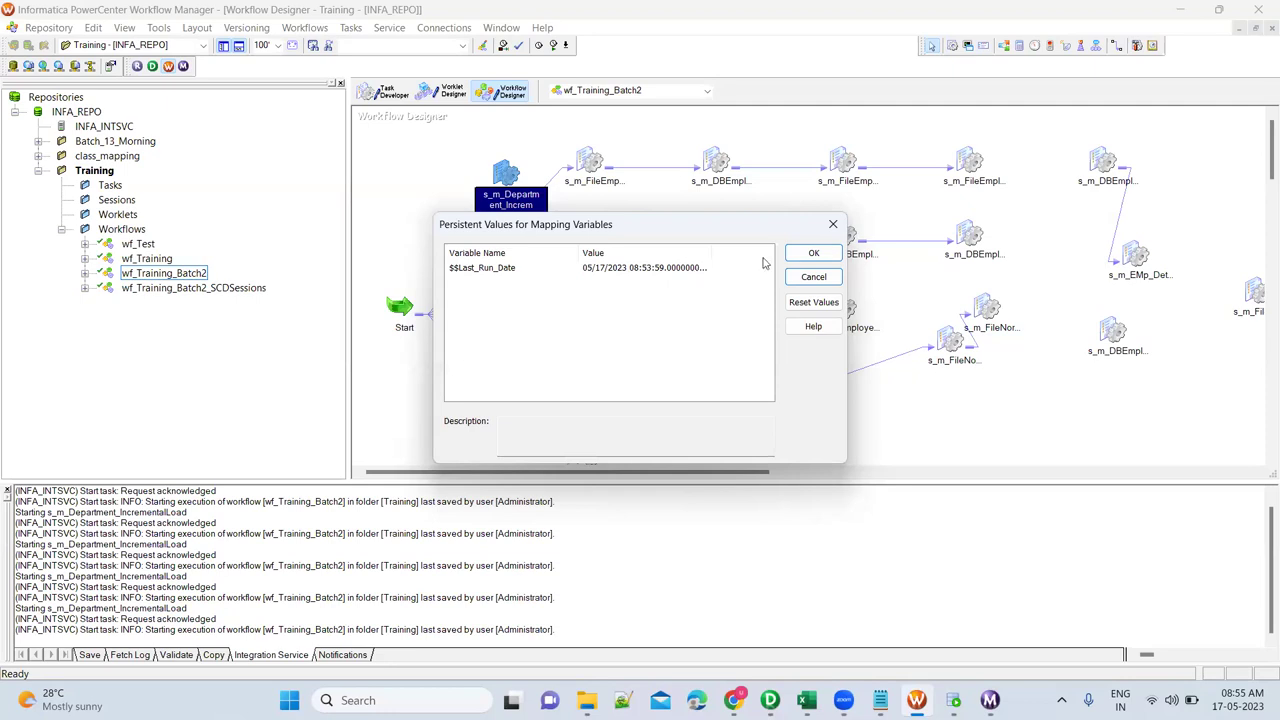
pyautogui.click(813, 255)
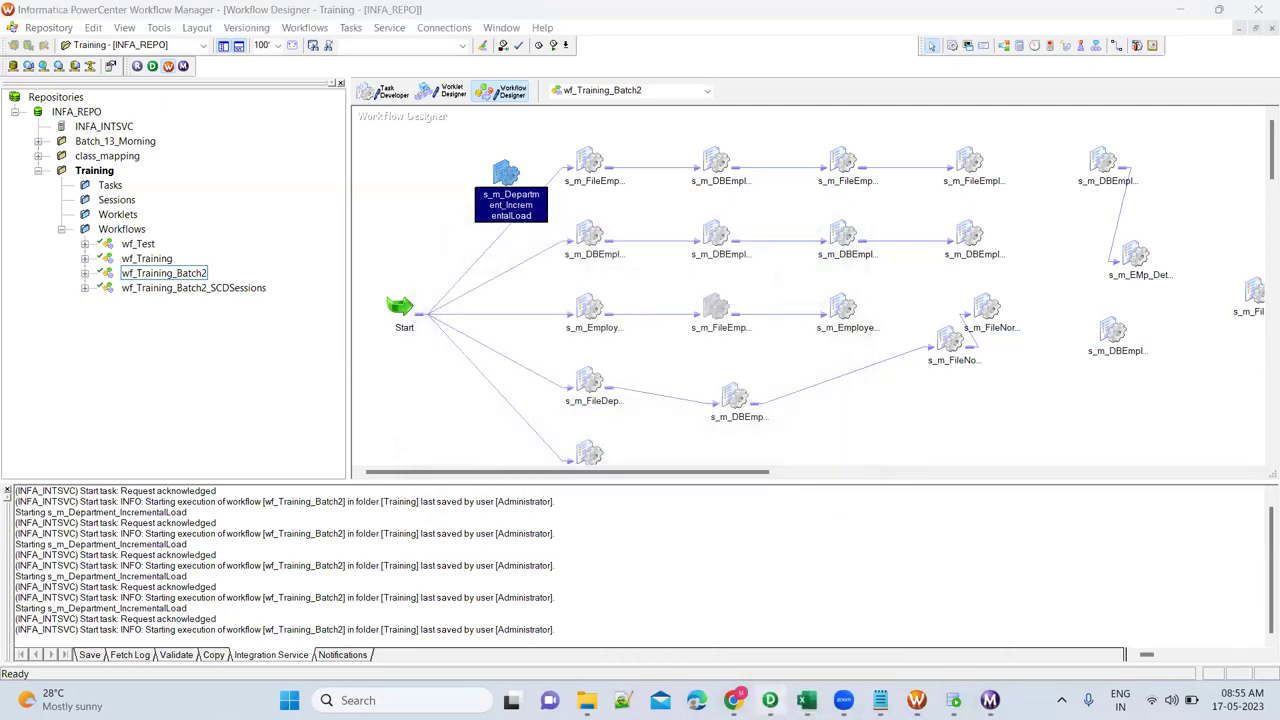
pyautogui.click(770, 700)
# Arrange all mapping objects as icons and box-select the two DEPARTMENT targets to review them.
pyautogui.rightClick(697, 306)
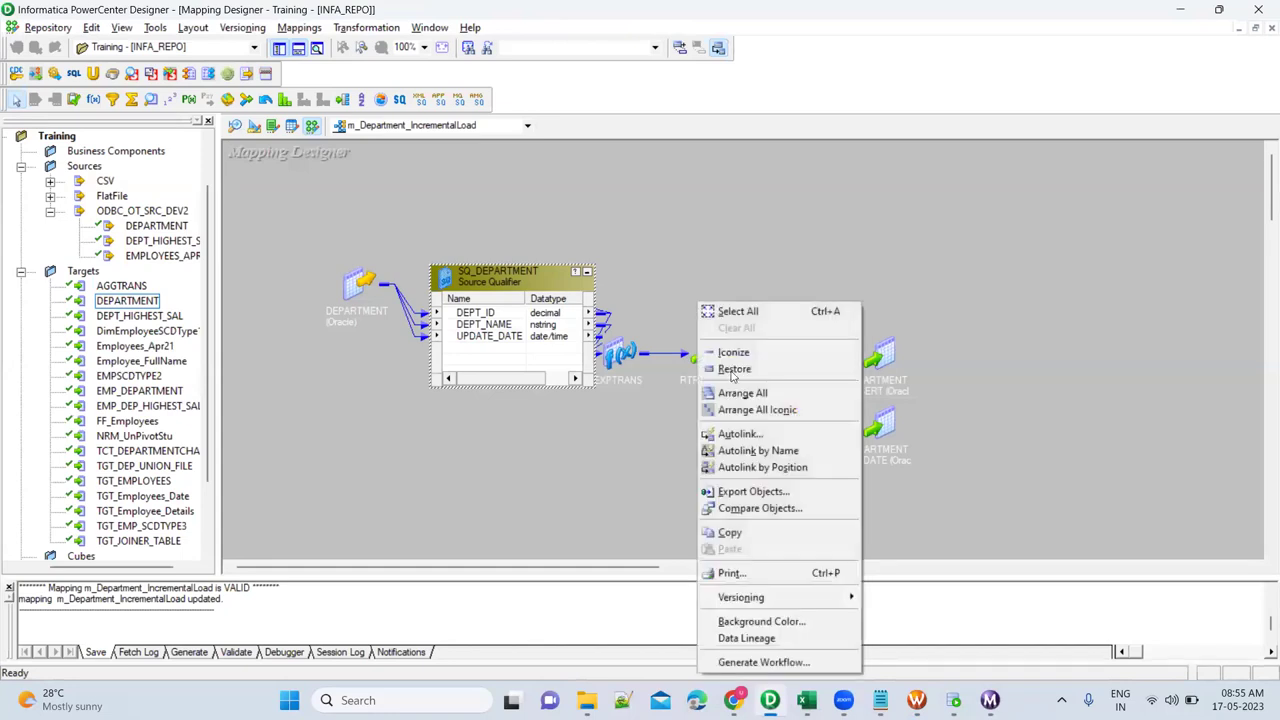
pyautogui.click(757, 410)
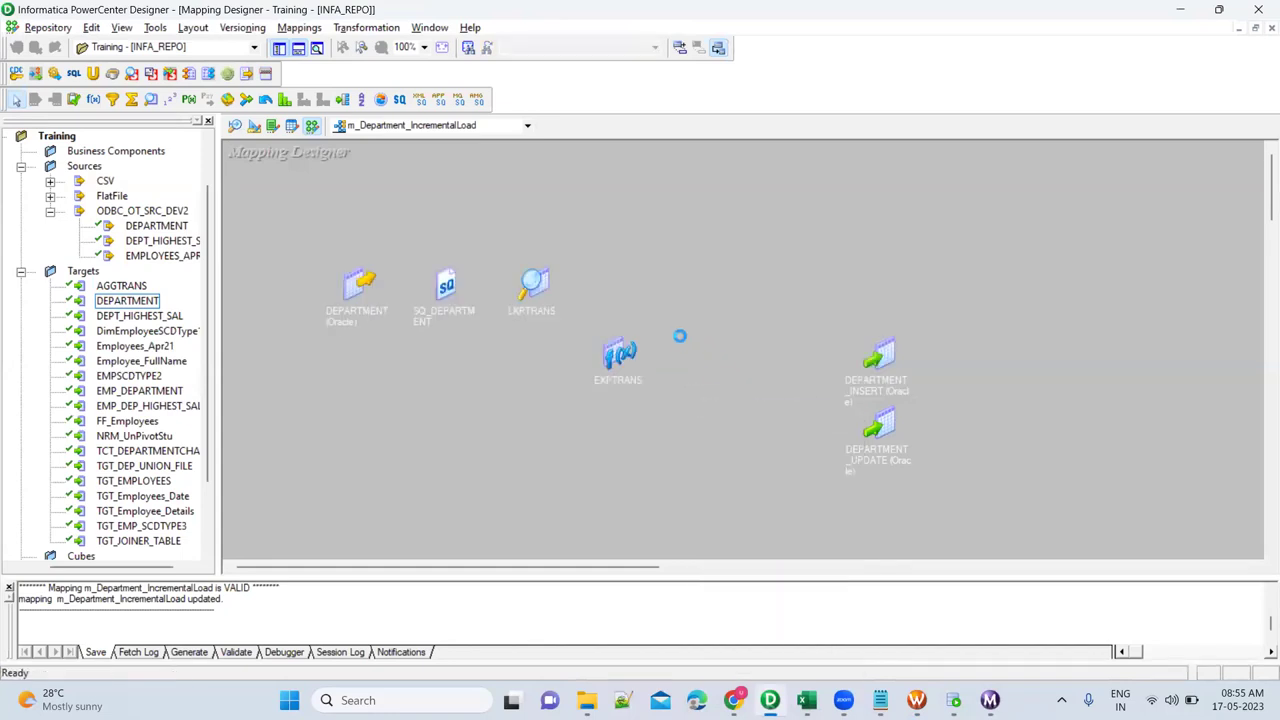
pyautogui.moveTo(669, 315); pyautogui.dragTo(912, 490)
pyautogui.click(532, 345)
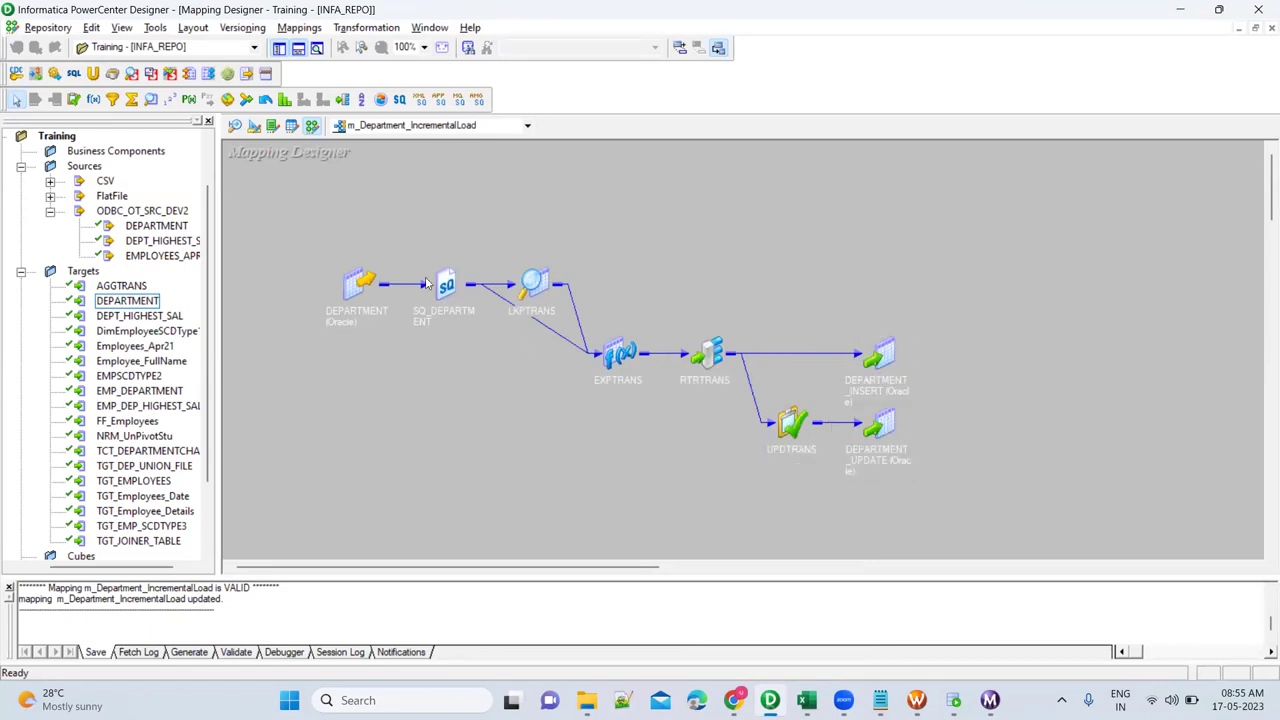
# Review SQ_DEPARTMENT together with LKPTRANS, then the LKPTRANS lookup alone, by selecting them.
pyautogui.moveTo(397, 232); pyautogui.dragTo(520, 406)
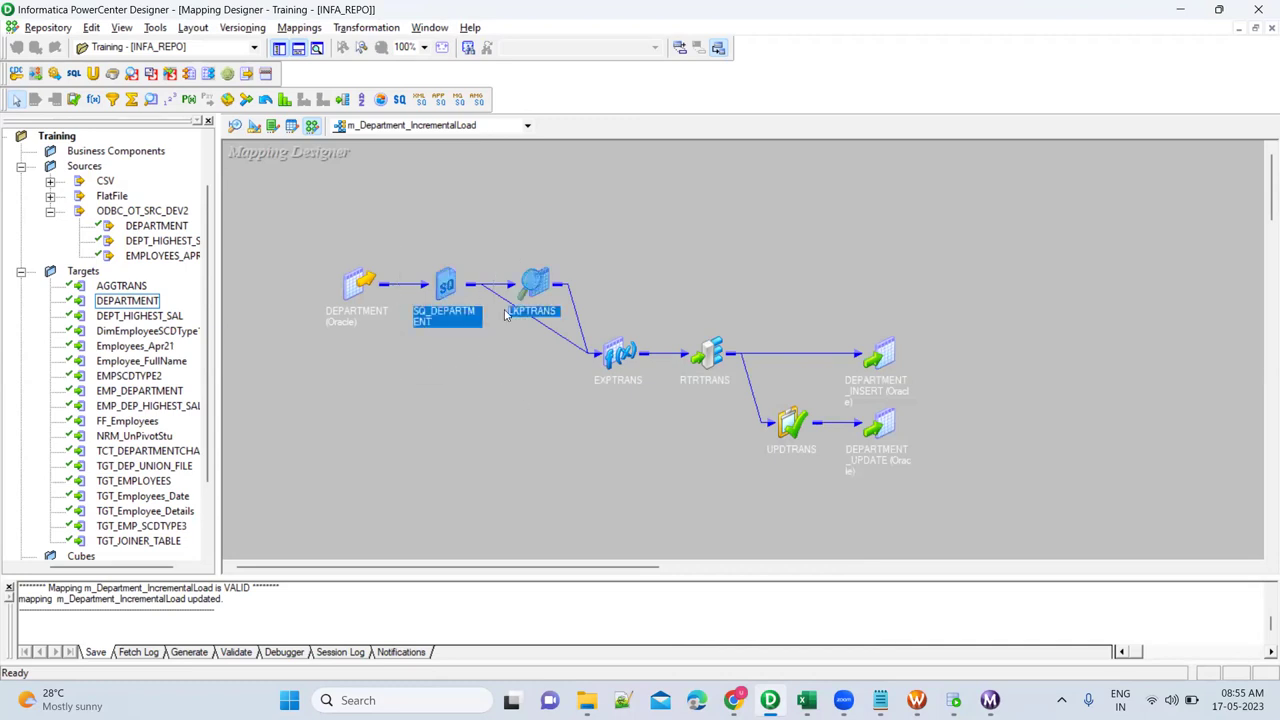
pyautogui.click(560, 200)
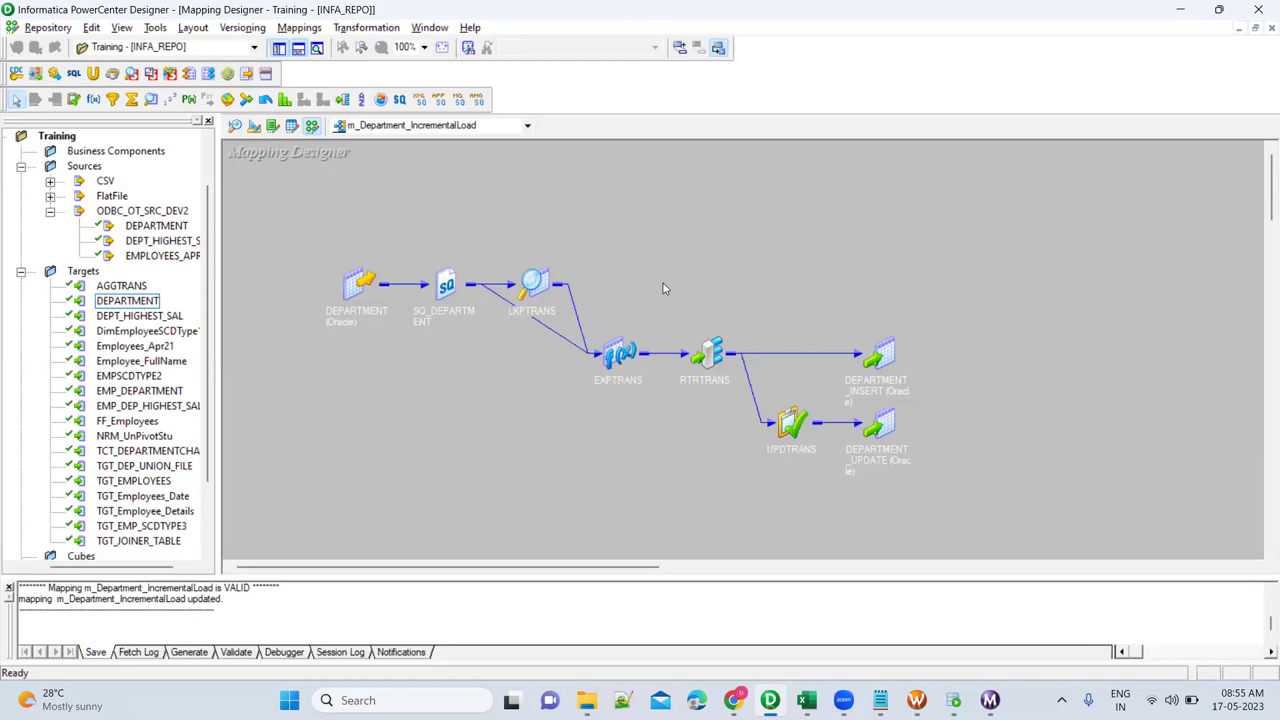
pyautogui.moveTo(505, 292); pyautogui.dragTo(584, 338)
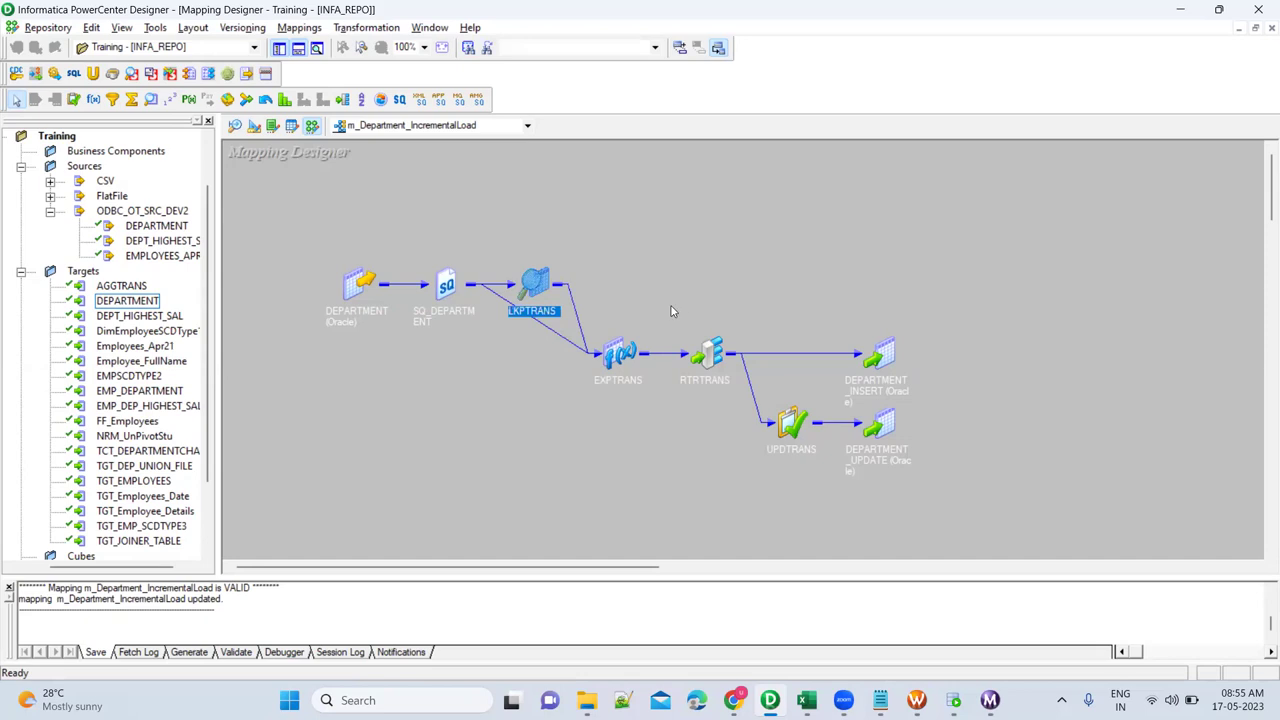